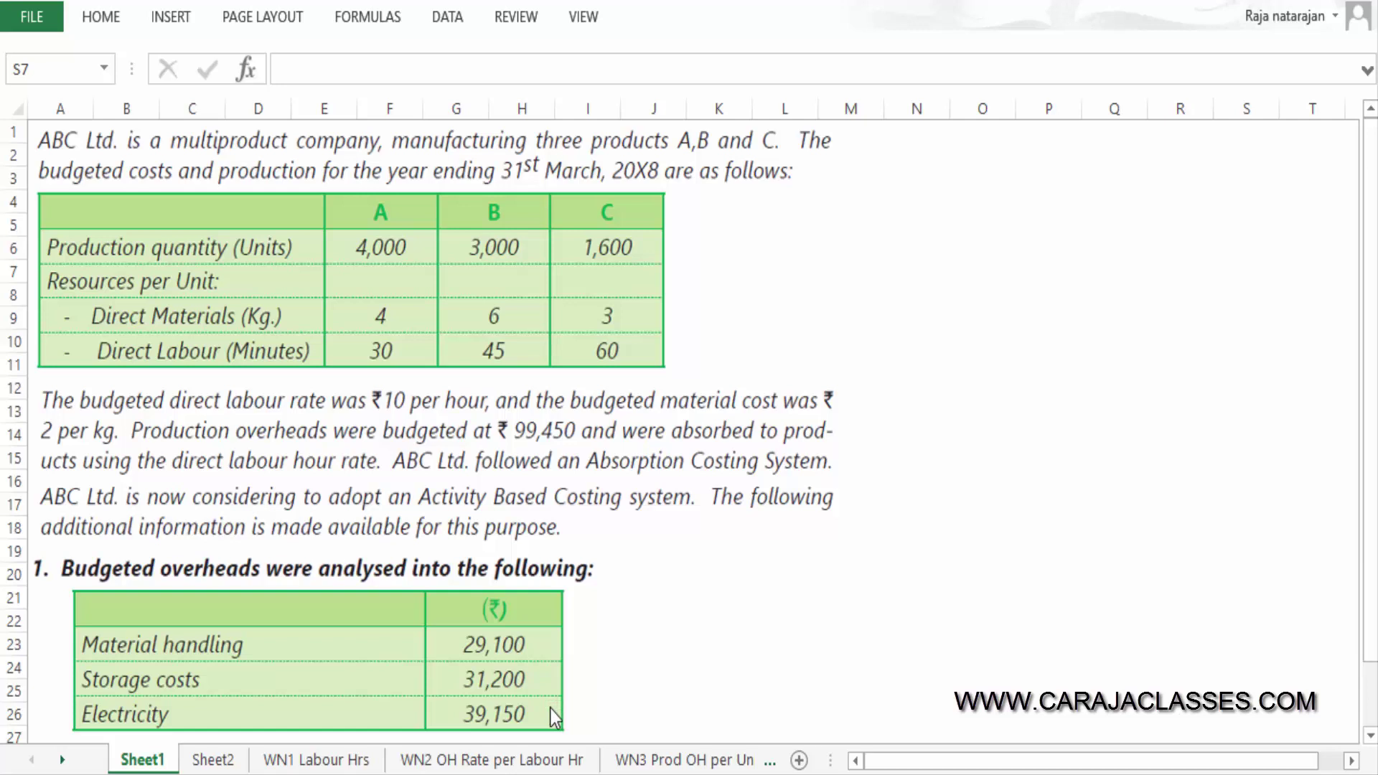
Read the cost drivers, driver data and requirements on Sheet2, and return to the problem statement on Sheet1.
click(213, 759)
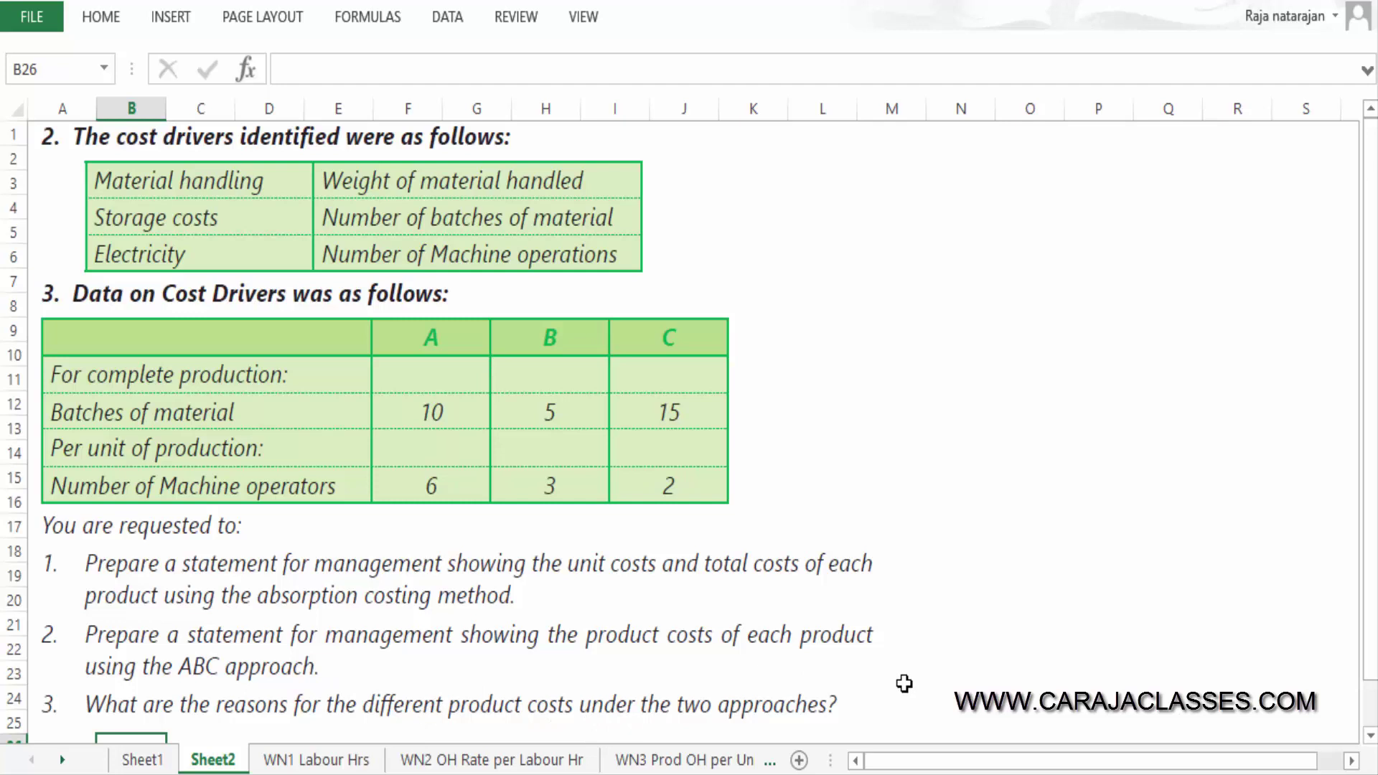
click(160, 759)
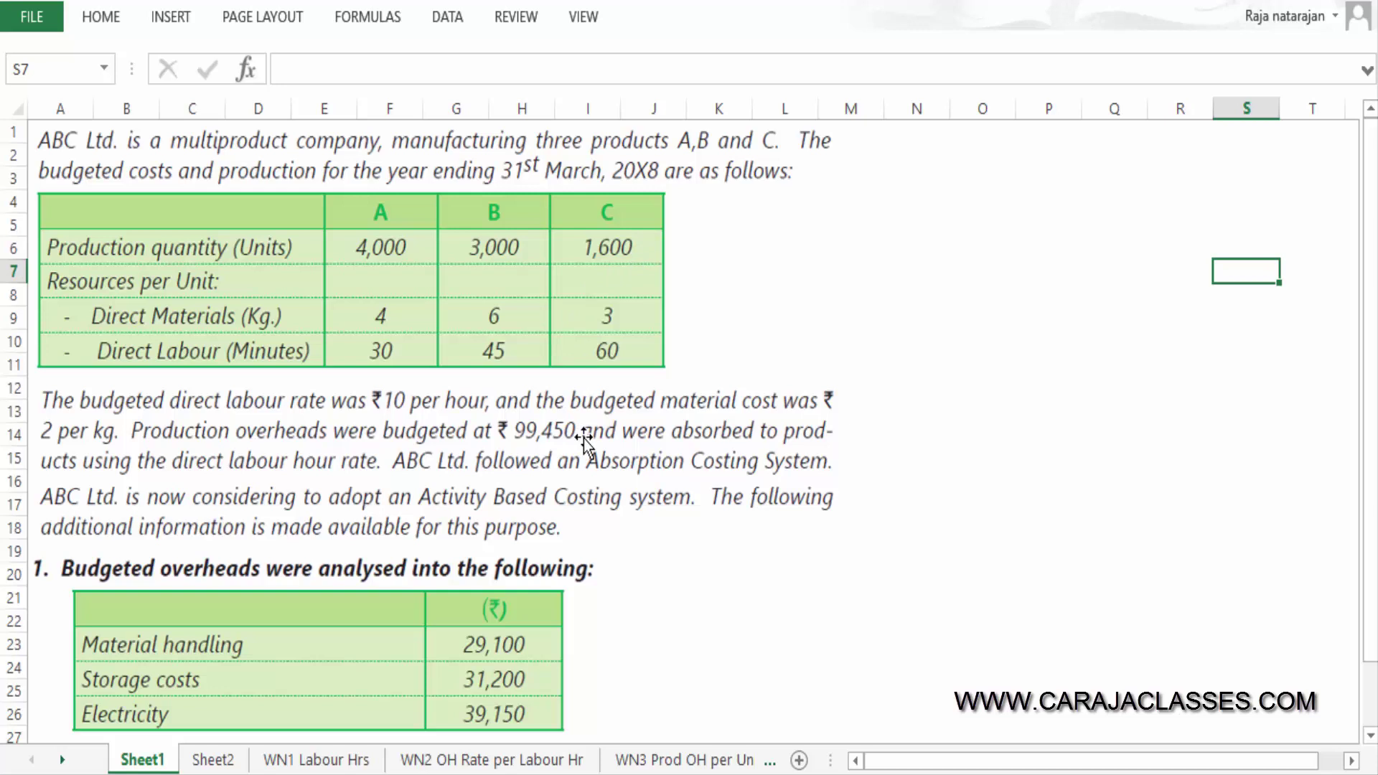
Open the WN1 Labour Hrs worksheet and examine its Traditional Absorption Costing and WN 1 headings.
click(353, 763)
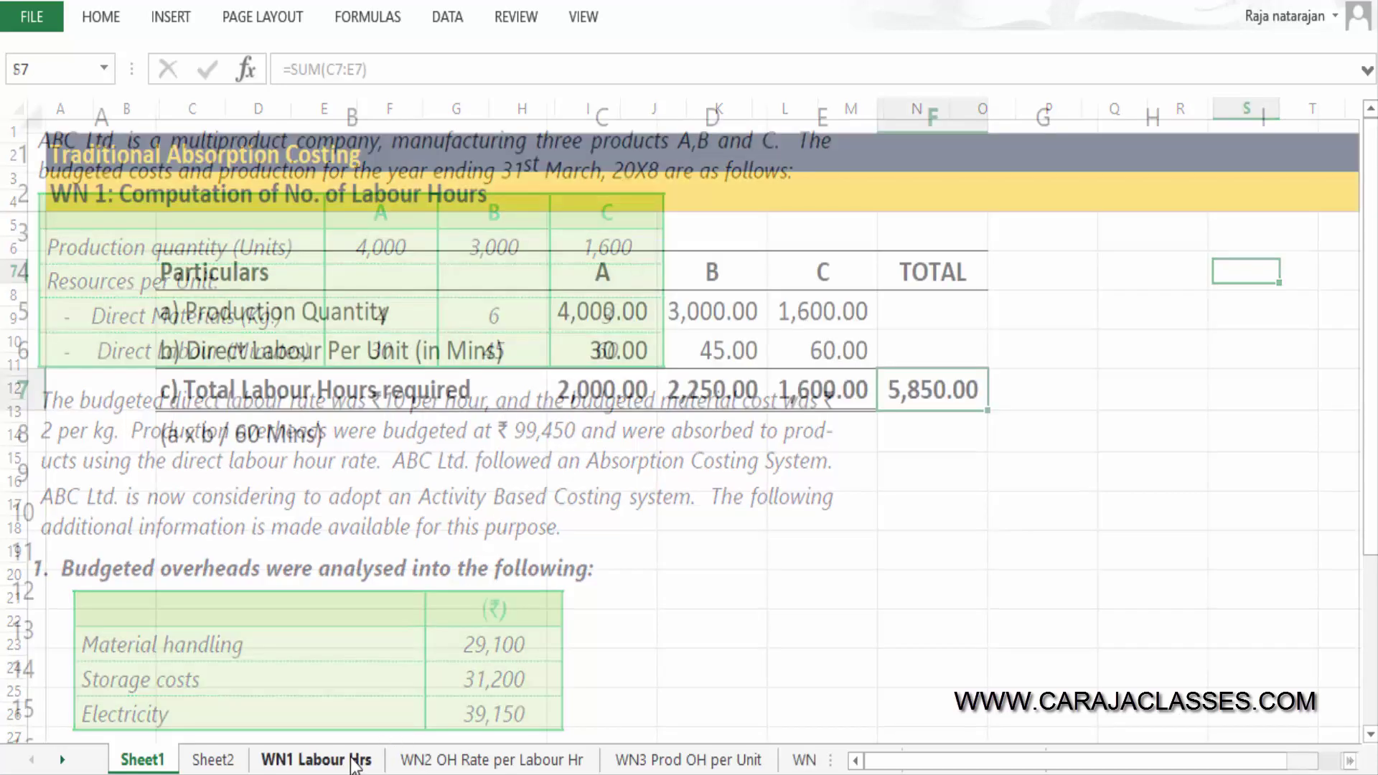
click(86, 163)
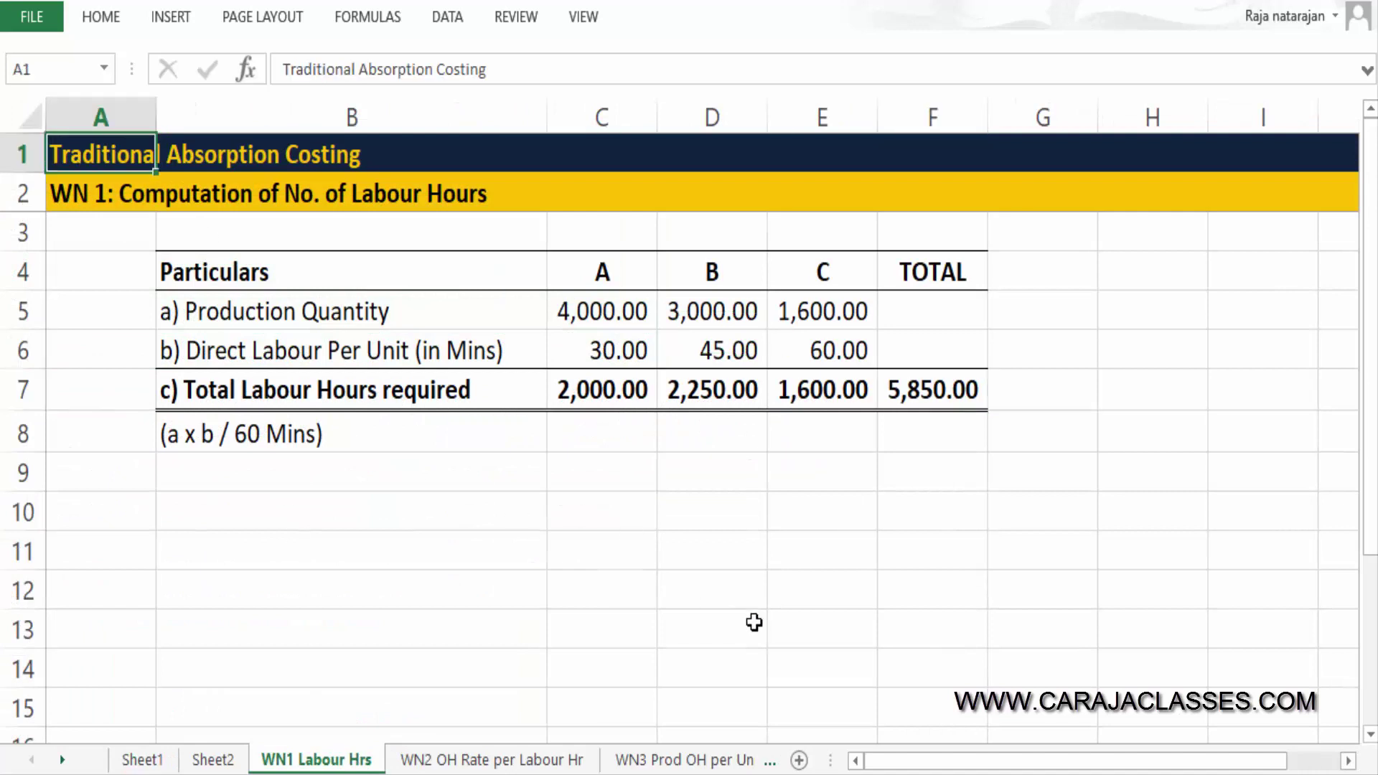
key(Down)
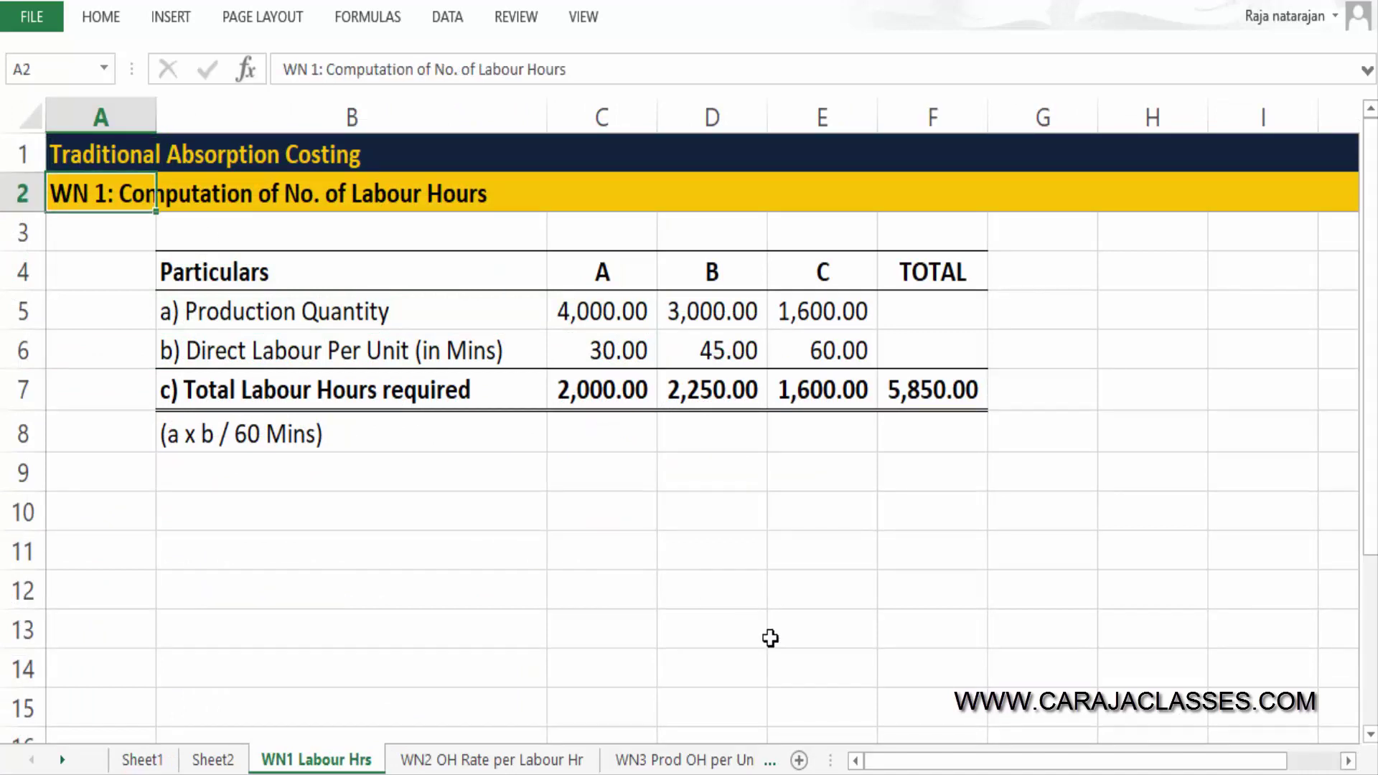
key(shift+Right)
key(shift+Right)
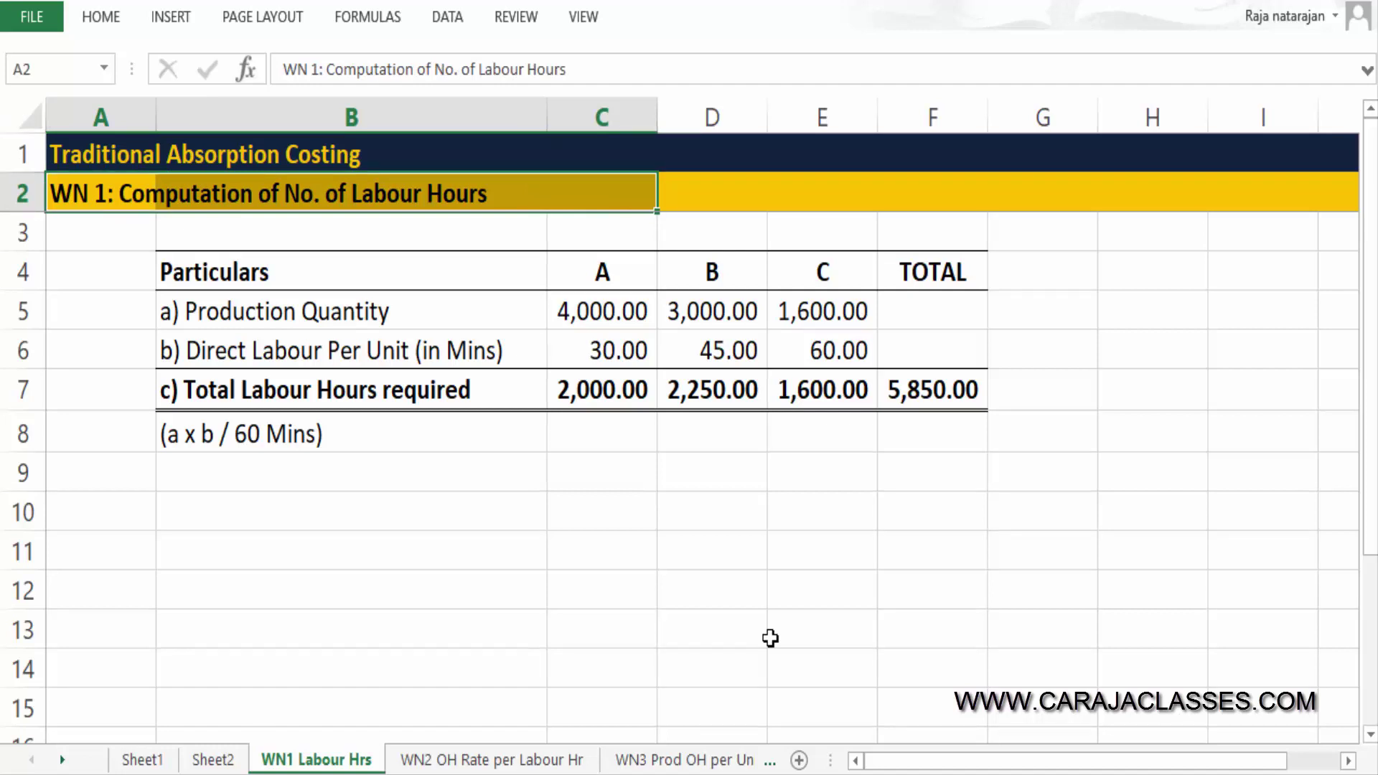
Examine the labour hours table's header row from Particulars through TOTAL.
key(Down)
key(Down)
key(Right)
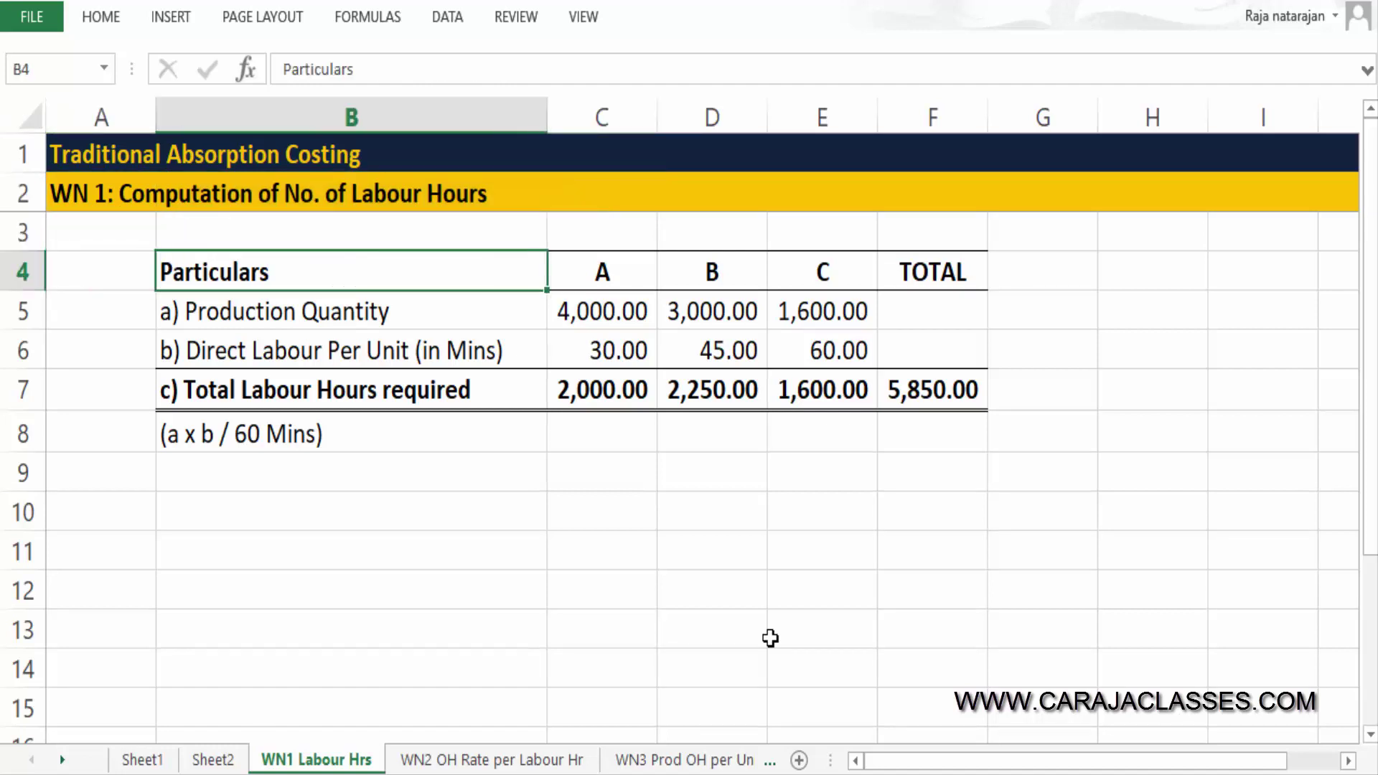
key(shift+Right)
key(shift+Right)
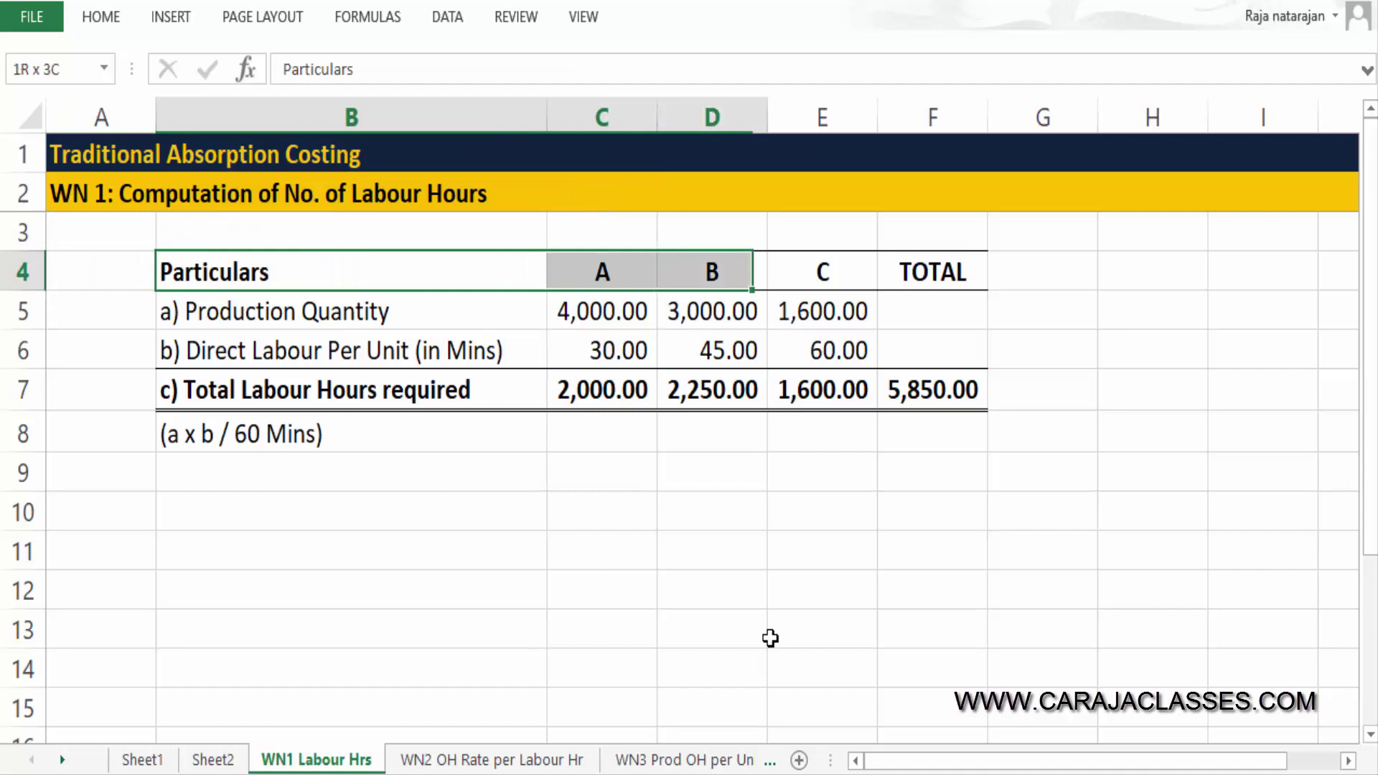
key(shift+Right)
key(shift+Right)
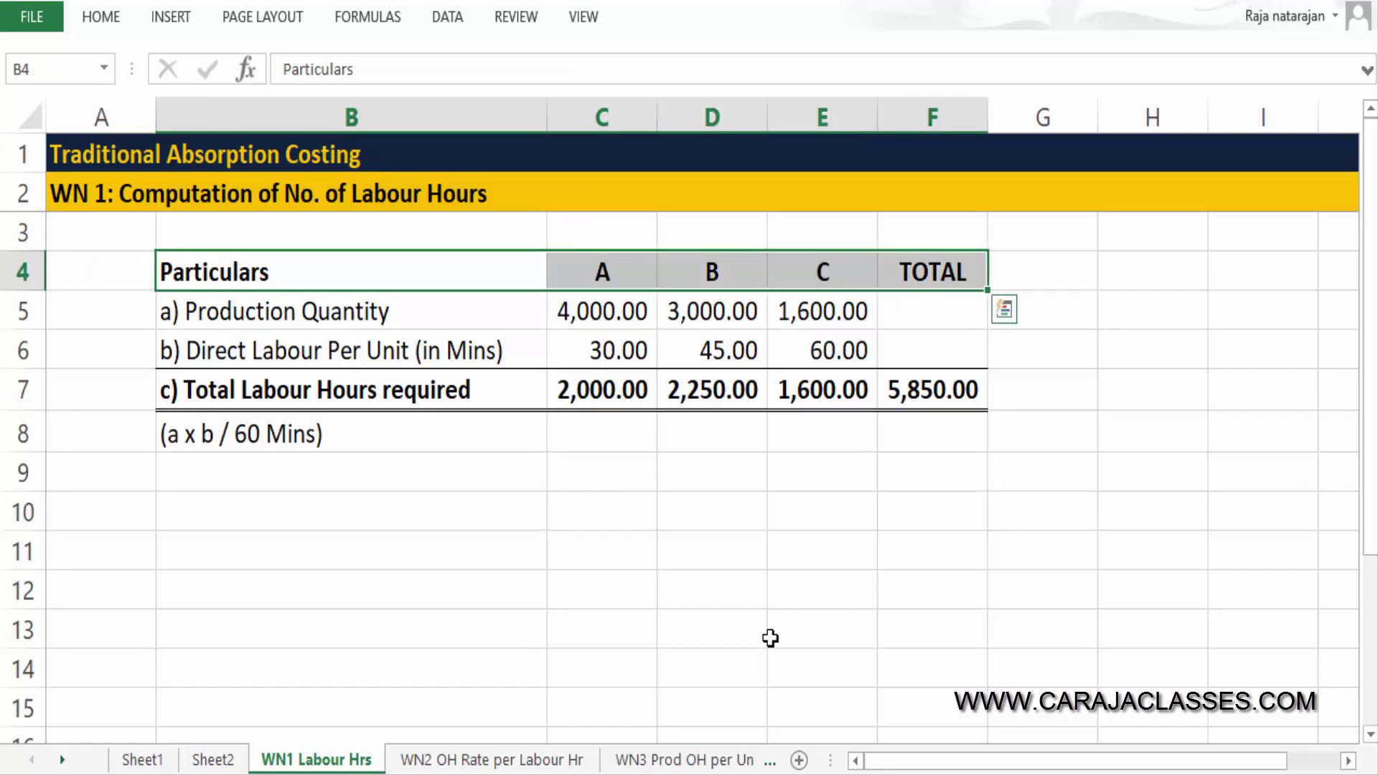
Look up the source of the Production Quantity row in the problem statement on Sheet1.
key(Down)
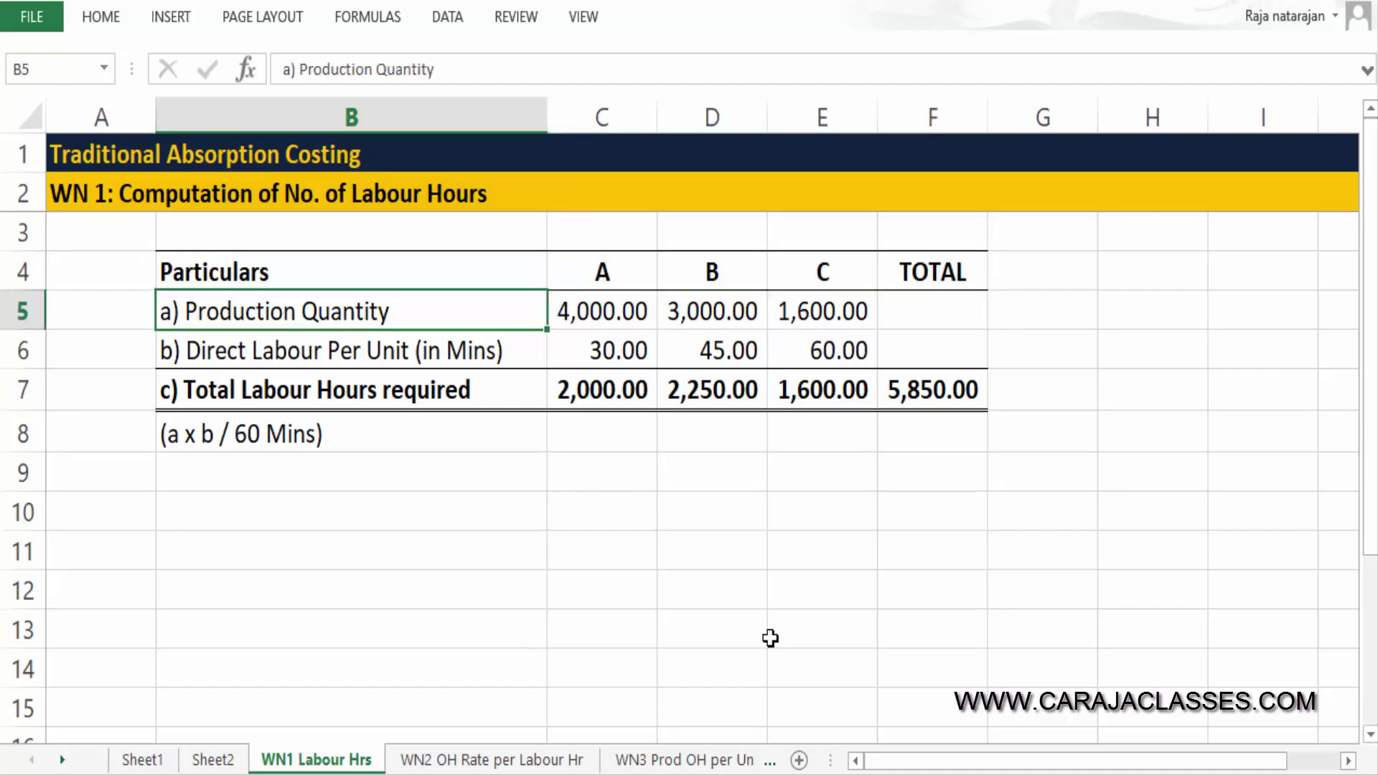
key(ctrl+Page_Up)
key(ctrl+Page_Up)
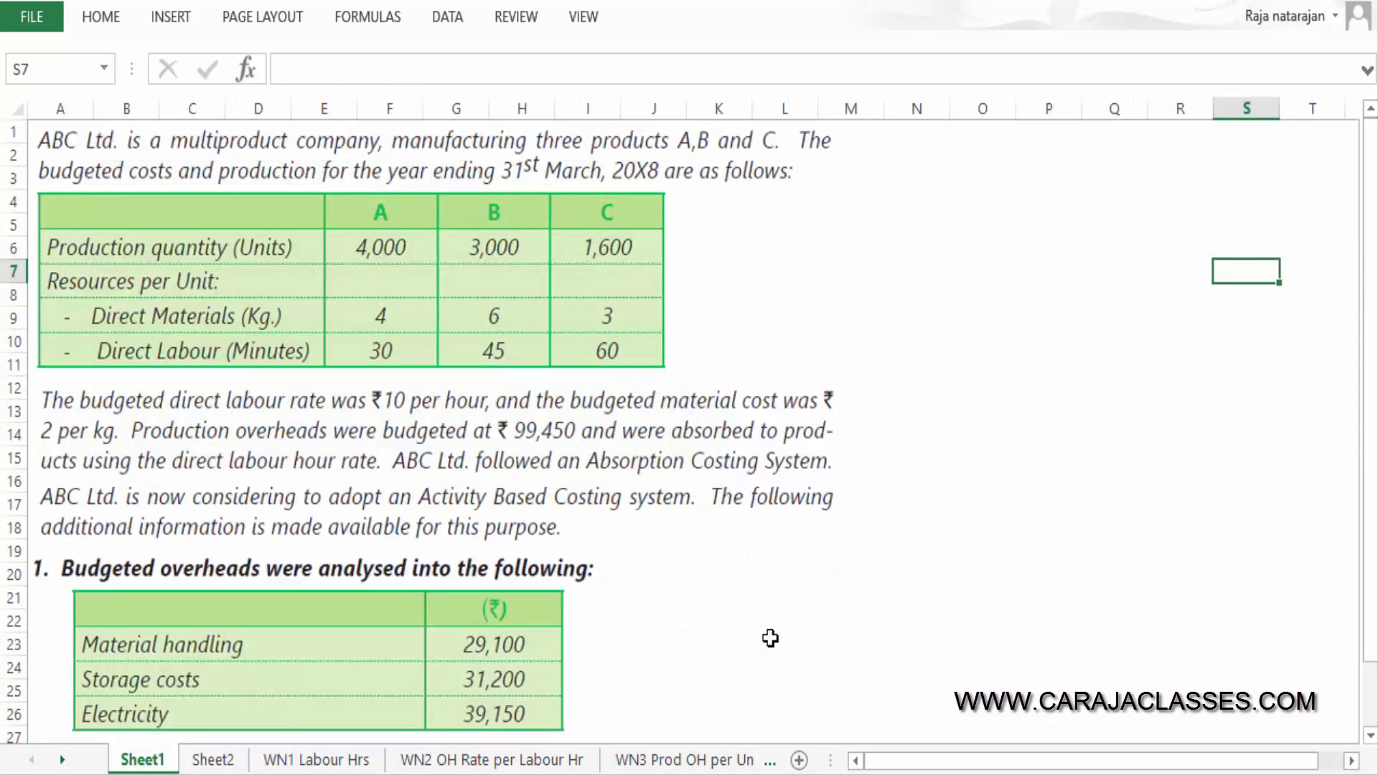
key(Left)
key(Left)
key(Left)
key(Left)
key(Left)
key(Up)
key(Up)
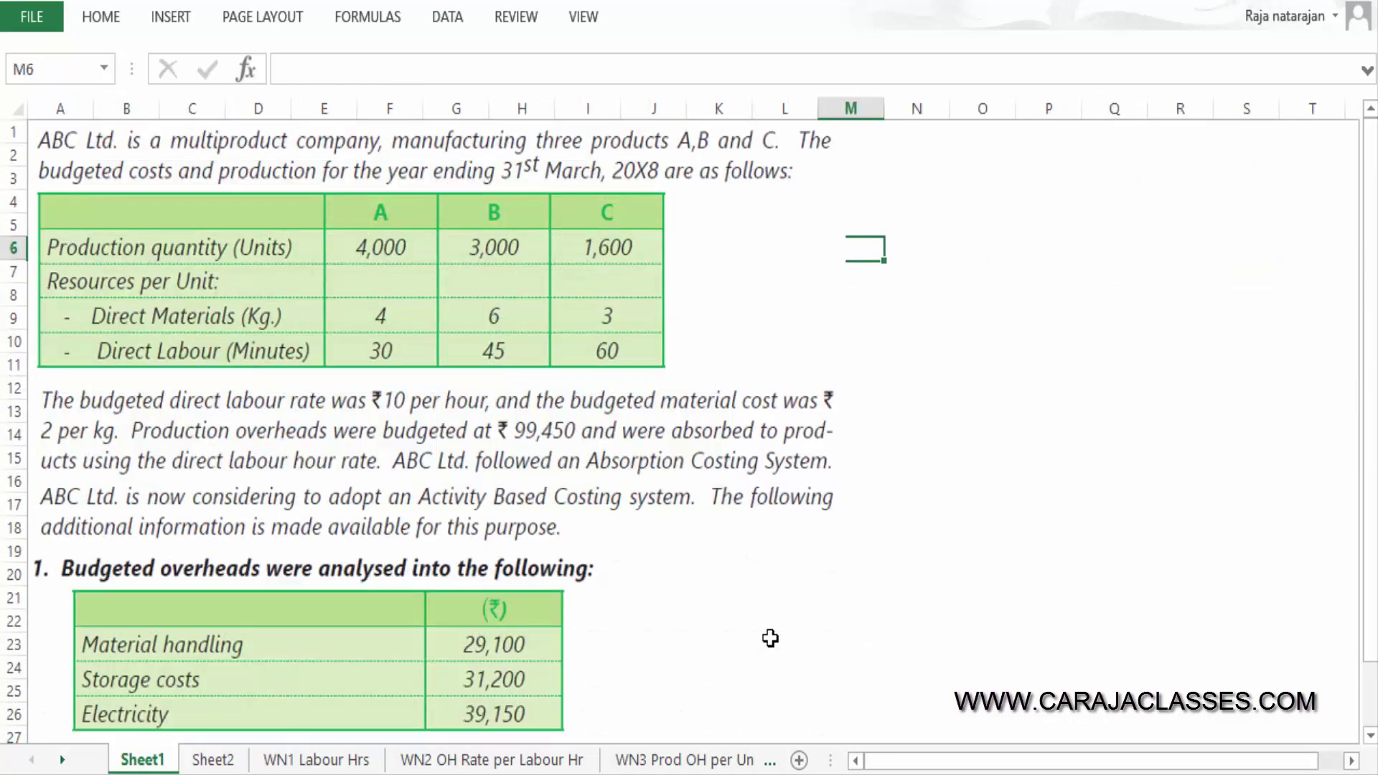
Return to WN1 Labour Hrs and highlight the Production Quantity row for products A, B and C.
key(ctrl+Page_Down)
key(ctrl+Page_Down)
key(shift+Right)
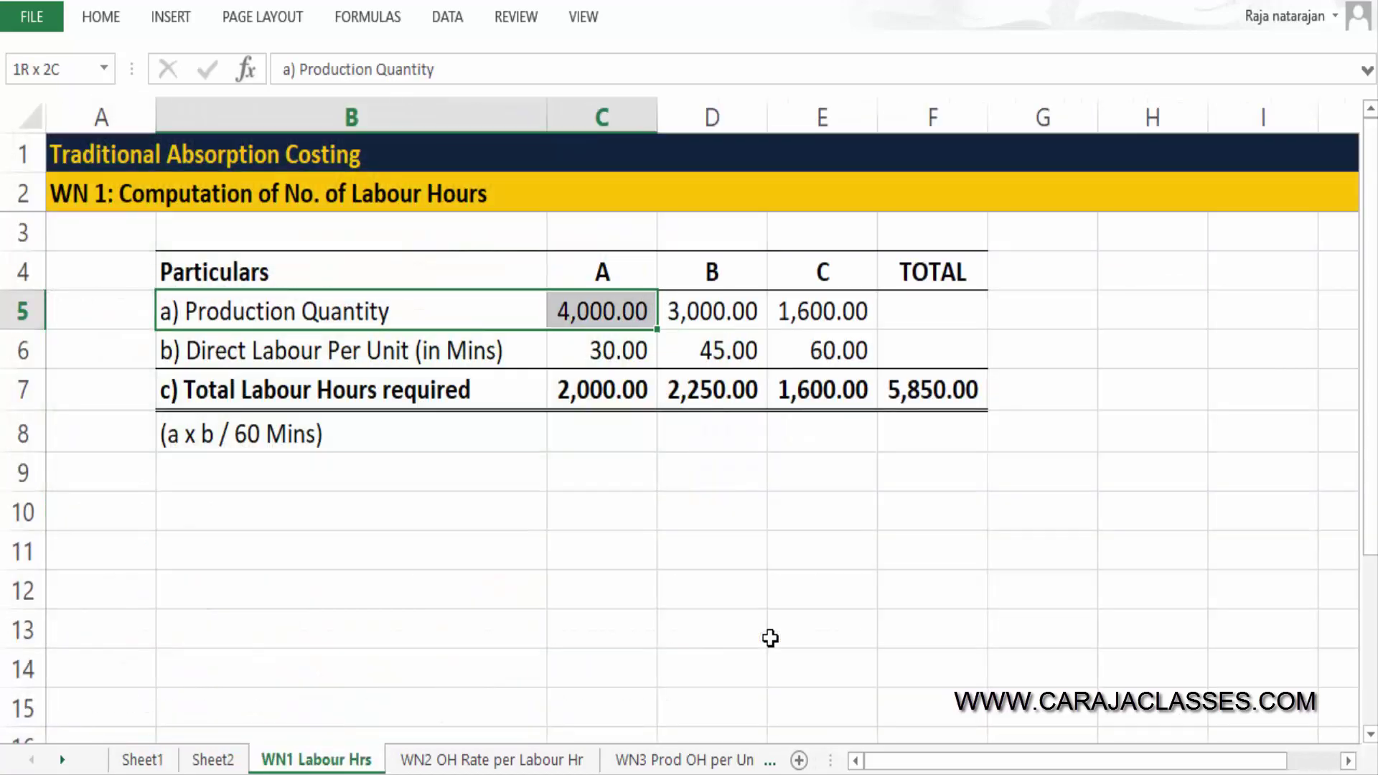
key(shift+Right)
key(shift+Right)
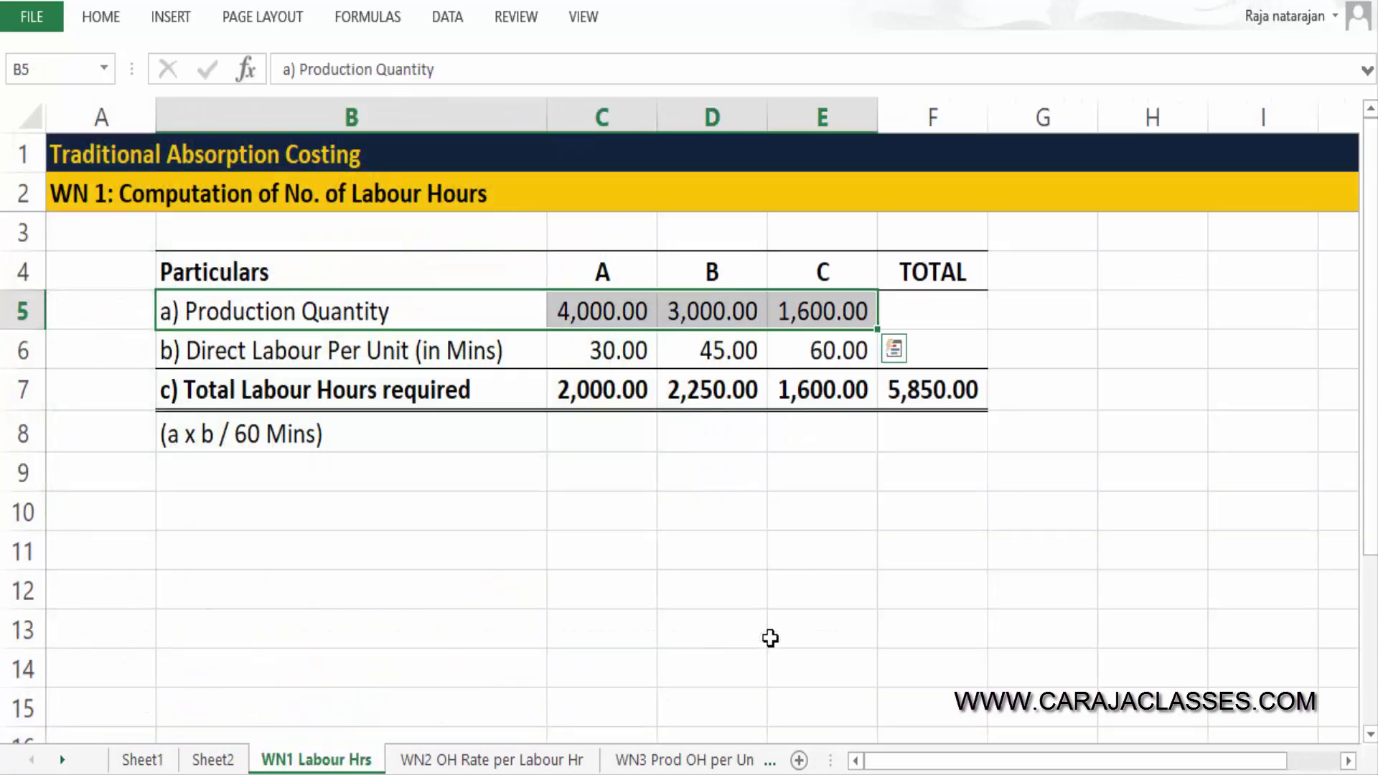
Compare the Direct Labour Per Unit row with the labour minutes given on Sheet1, returning to WN1 Labour Hrs.
key(Down)
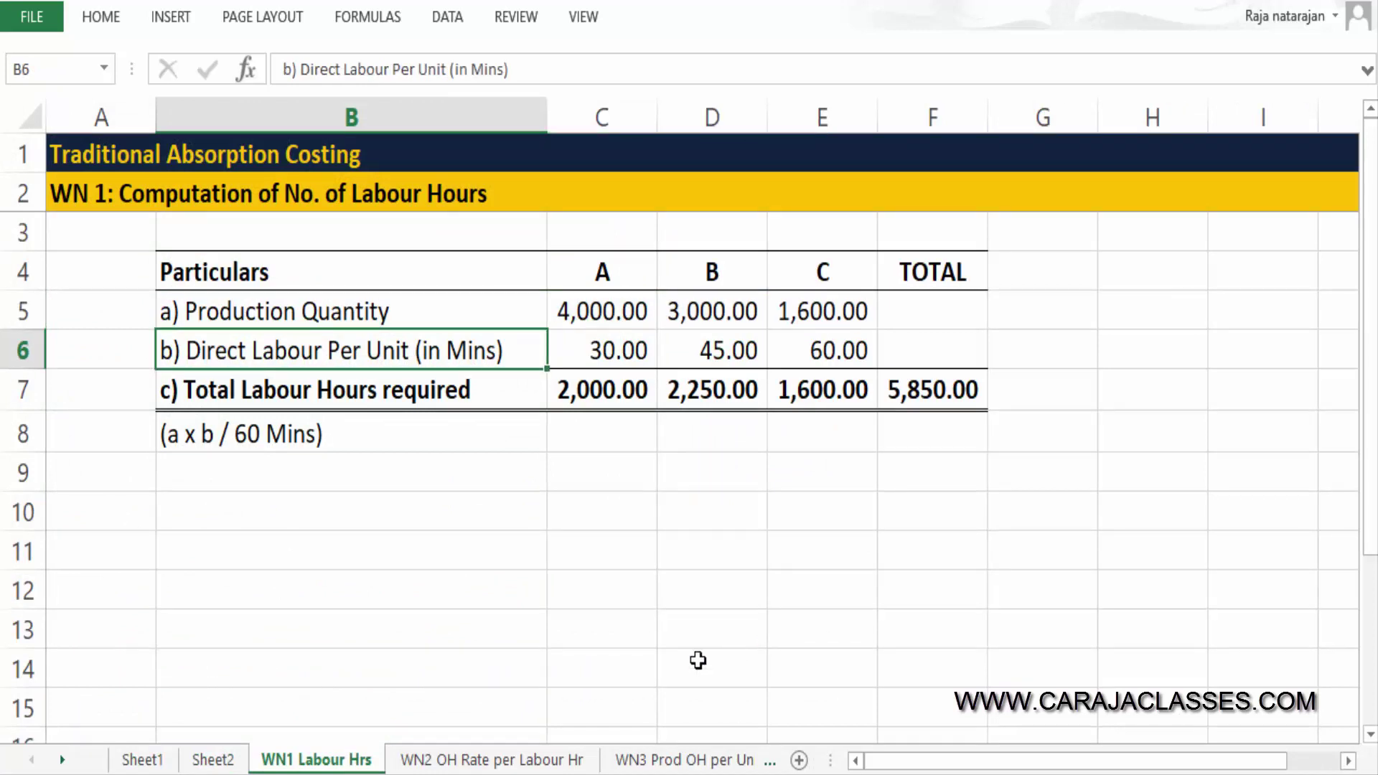
click(161, 763)
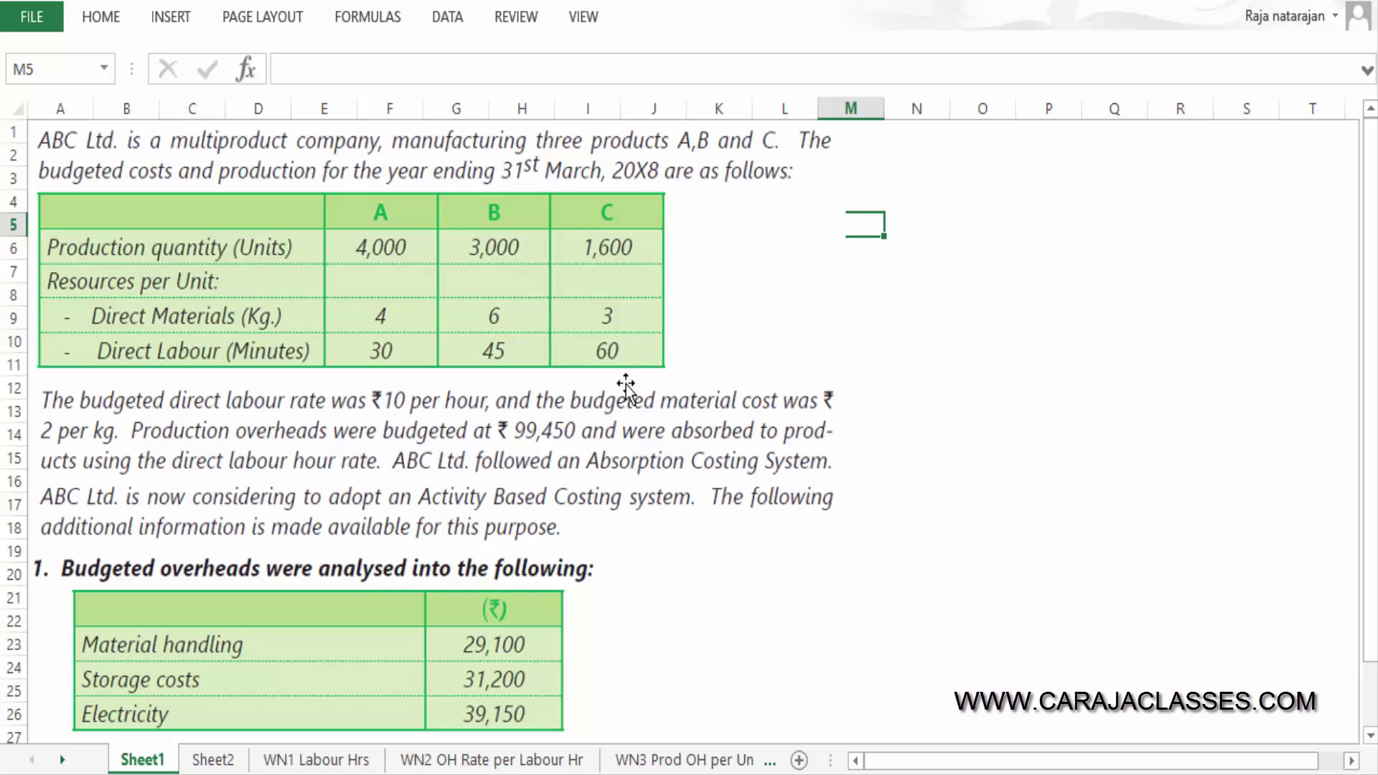
click(359, 760)
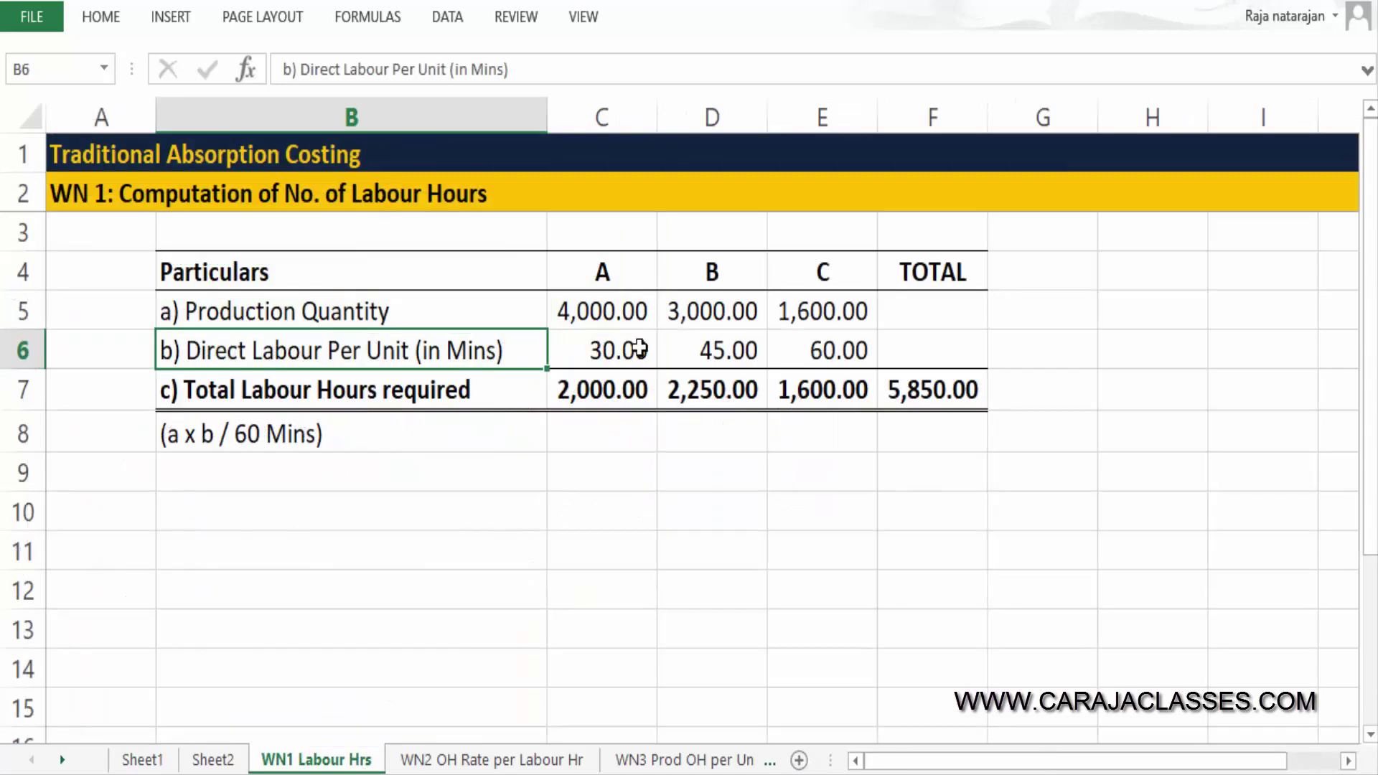
Examine product A's quantity and labour minutes, and how the Total Labour Hours required row is derived from them.
click(646, 305)
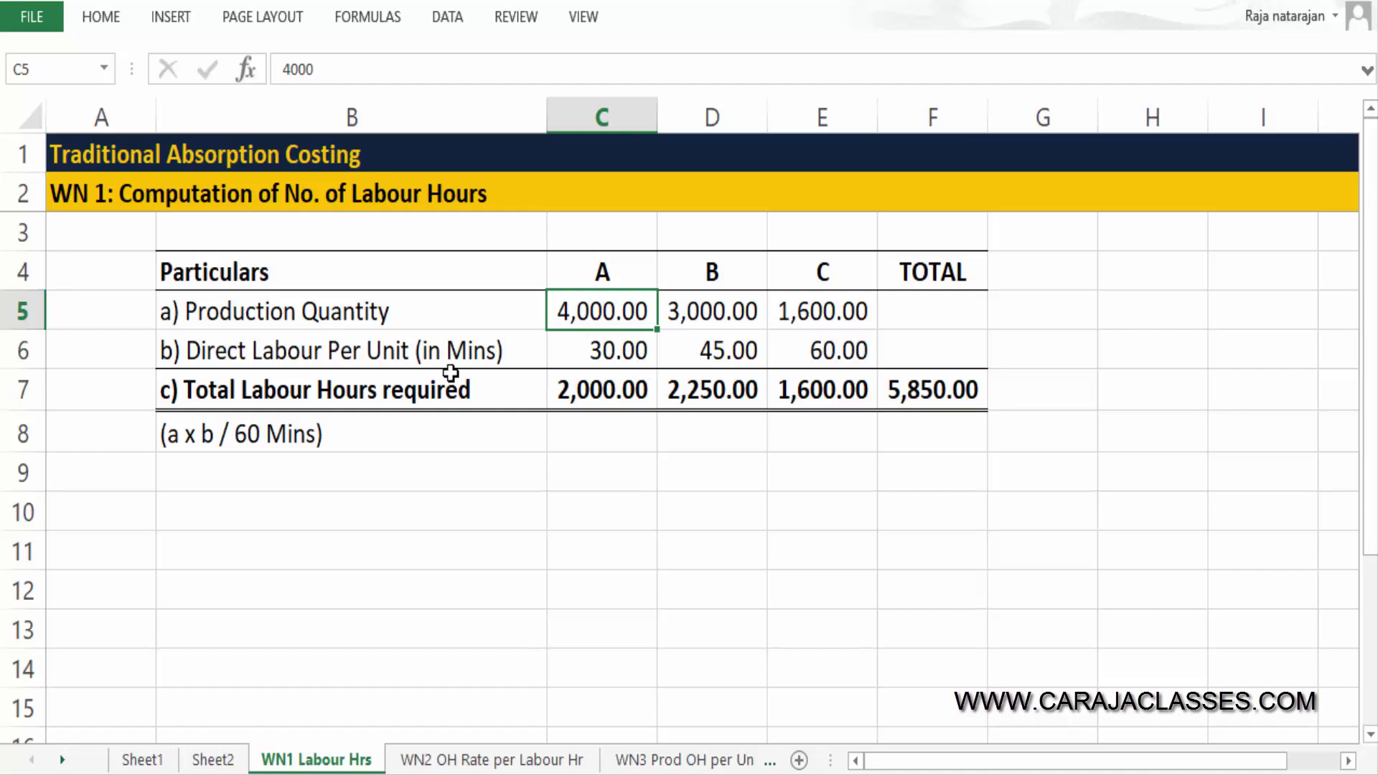
click(433, 357)
click(612, 354)
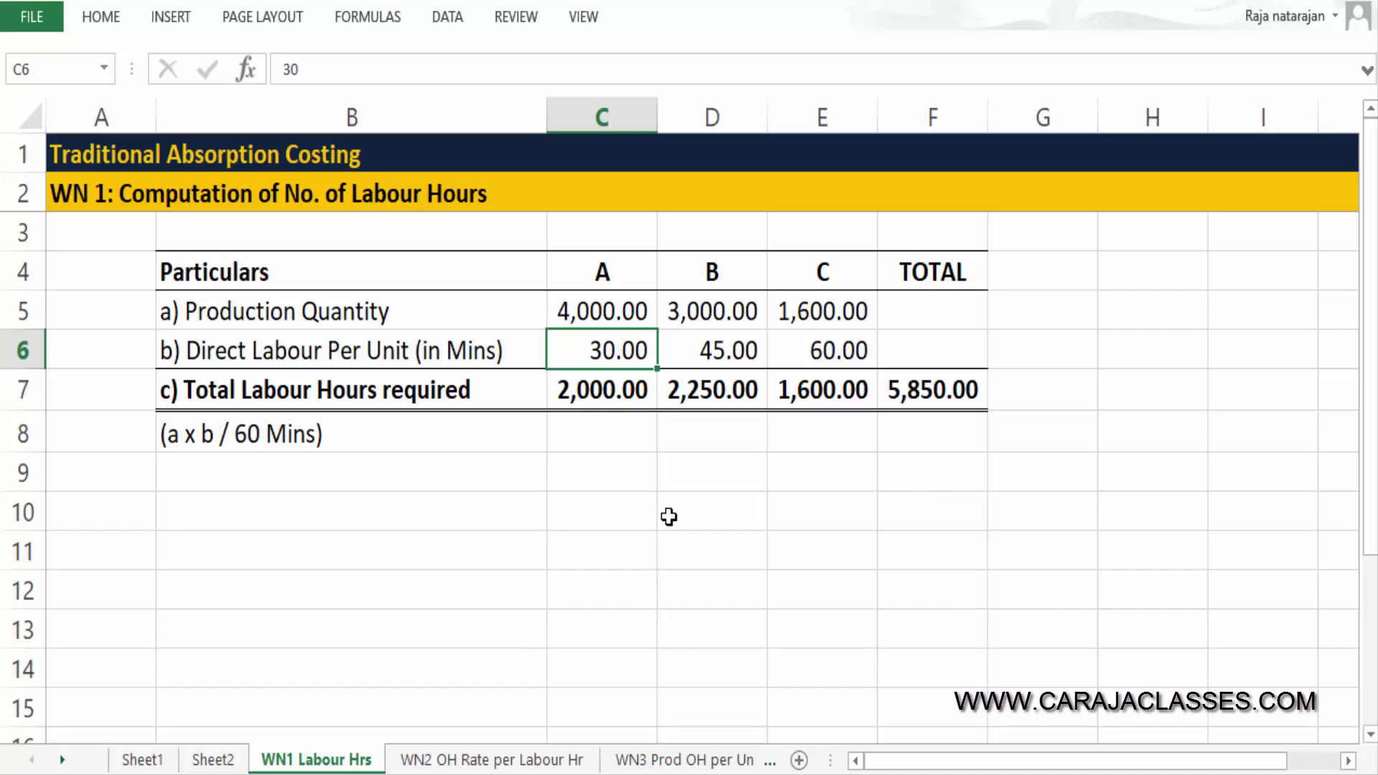
key(Up)
key(Down)
key(Down)
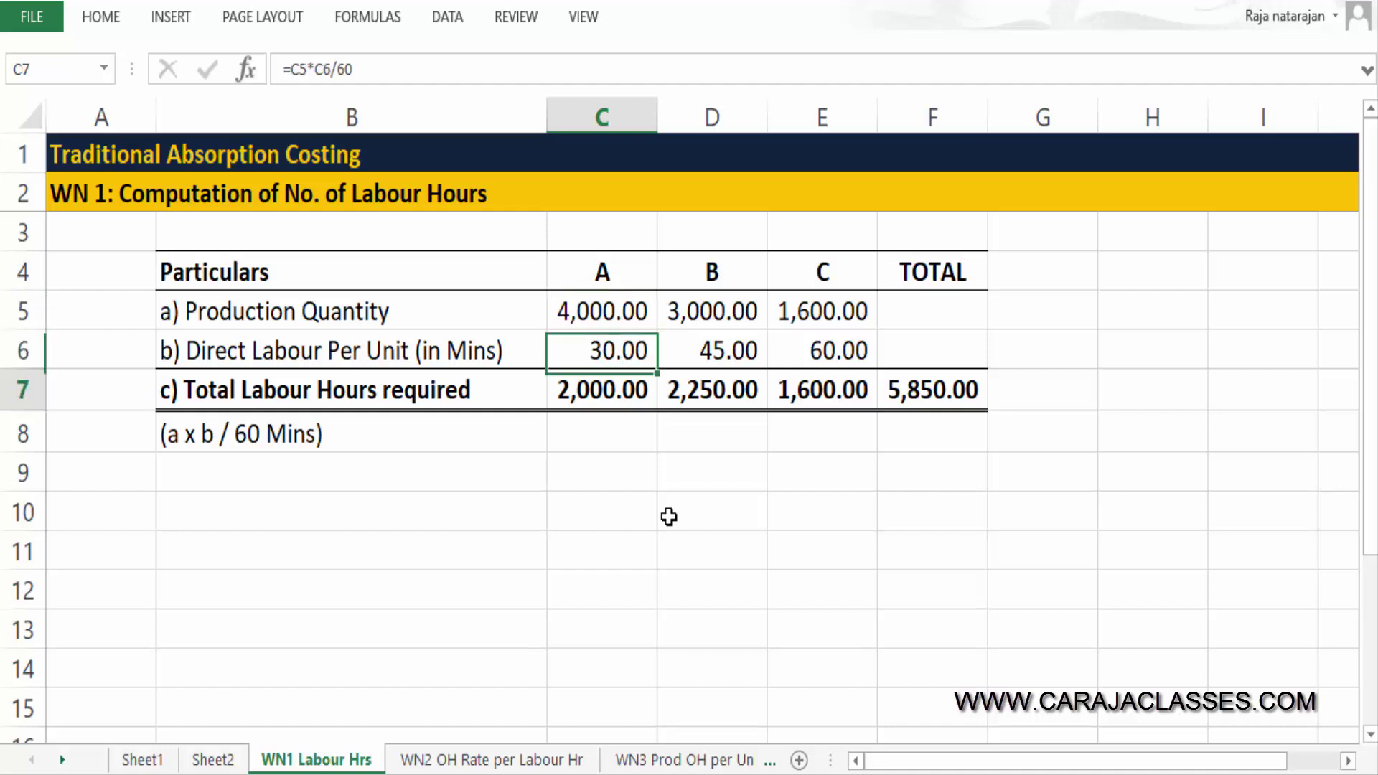
key(Left)
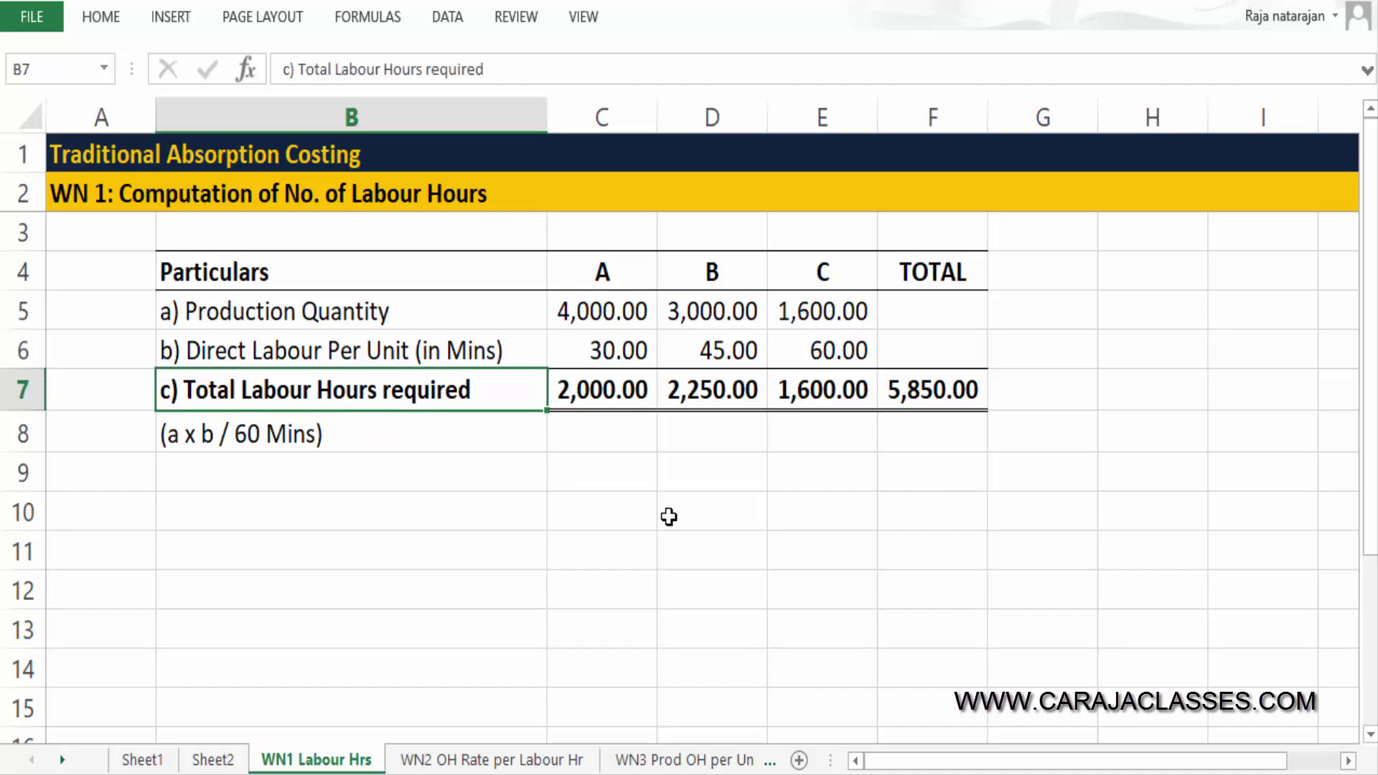
key(Down)
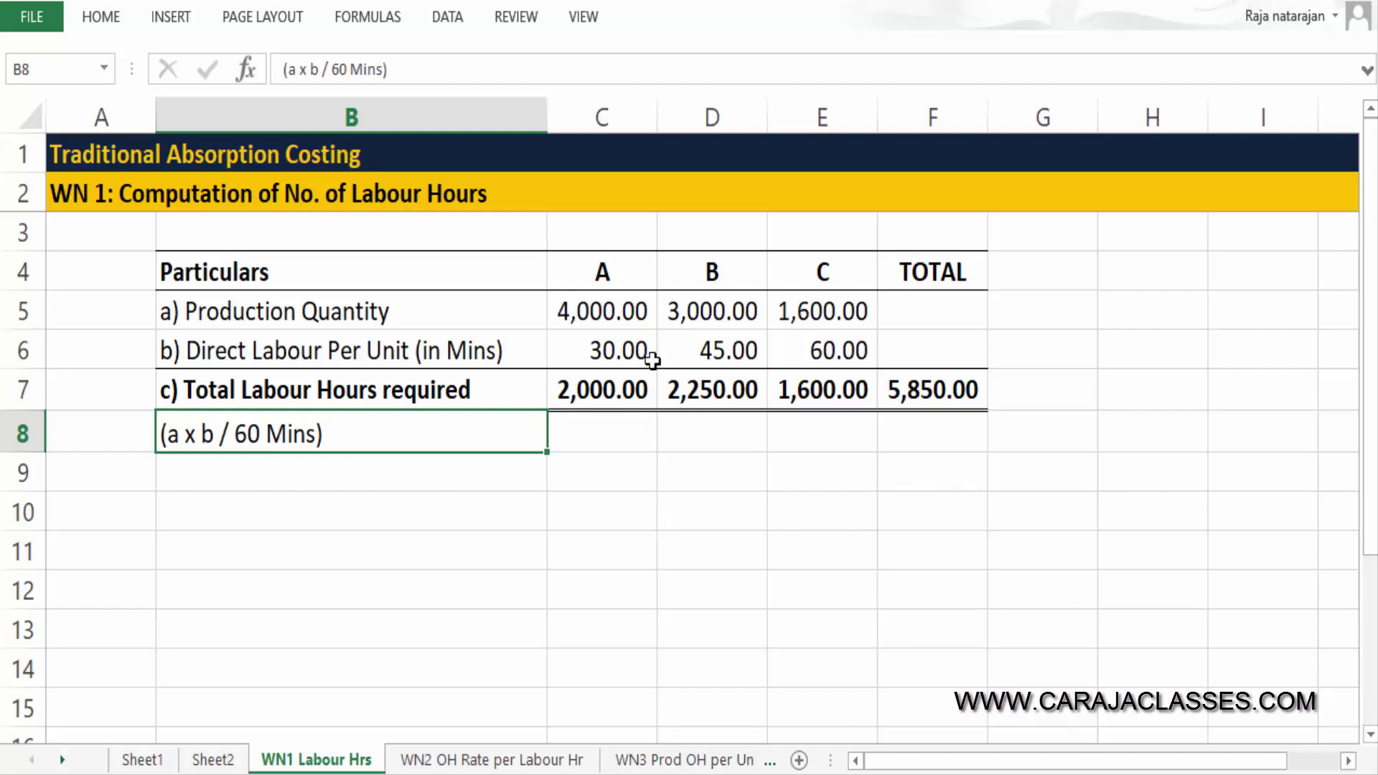
Highlight product A's inputs in C5:C6 and inspect its total labour hours formula in C7.
click(639, 315)
key(shift+Down)
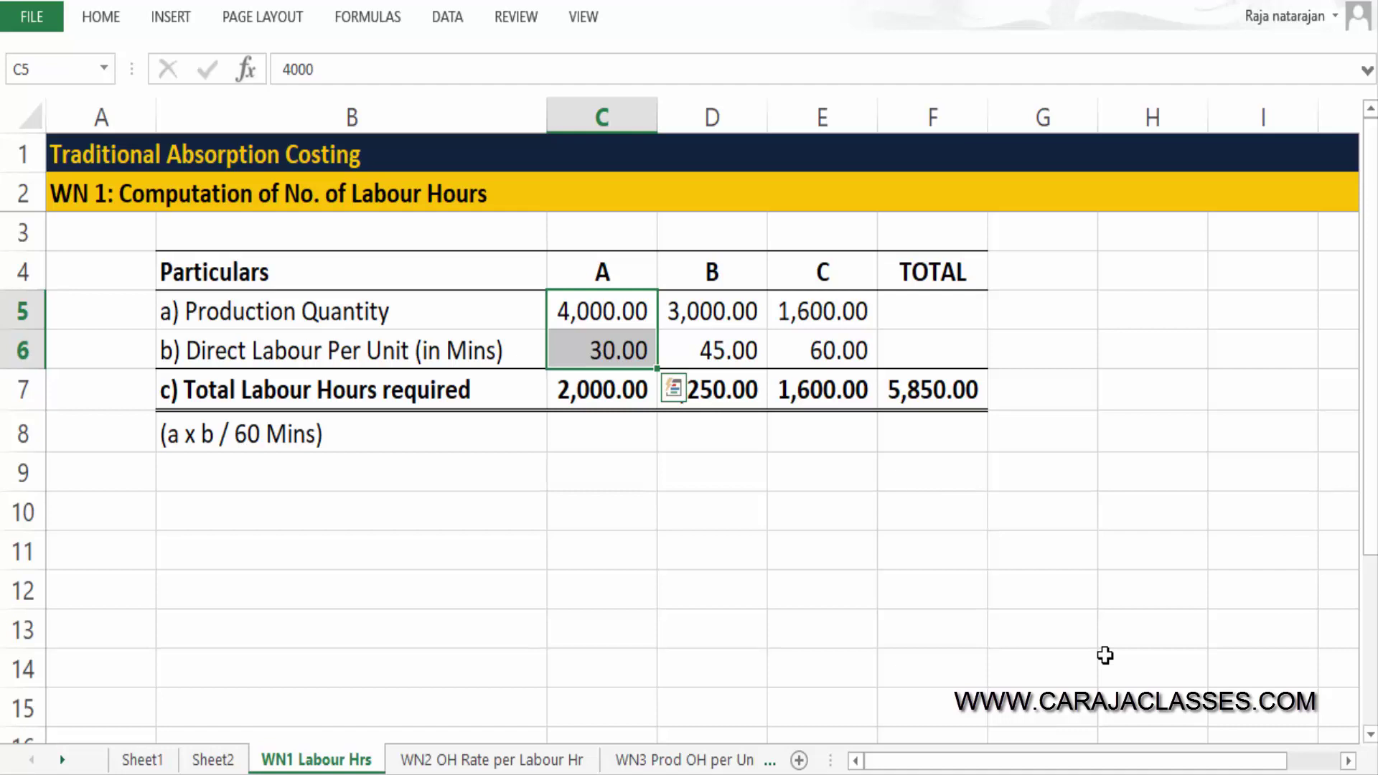
key(Down)
key(Down)
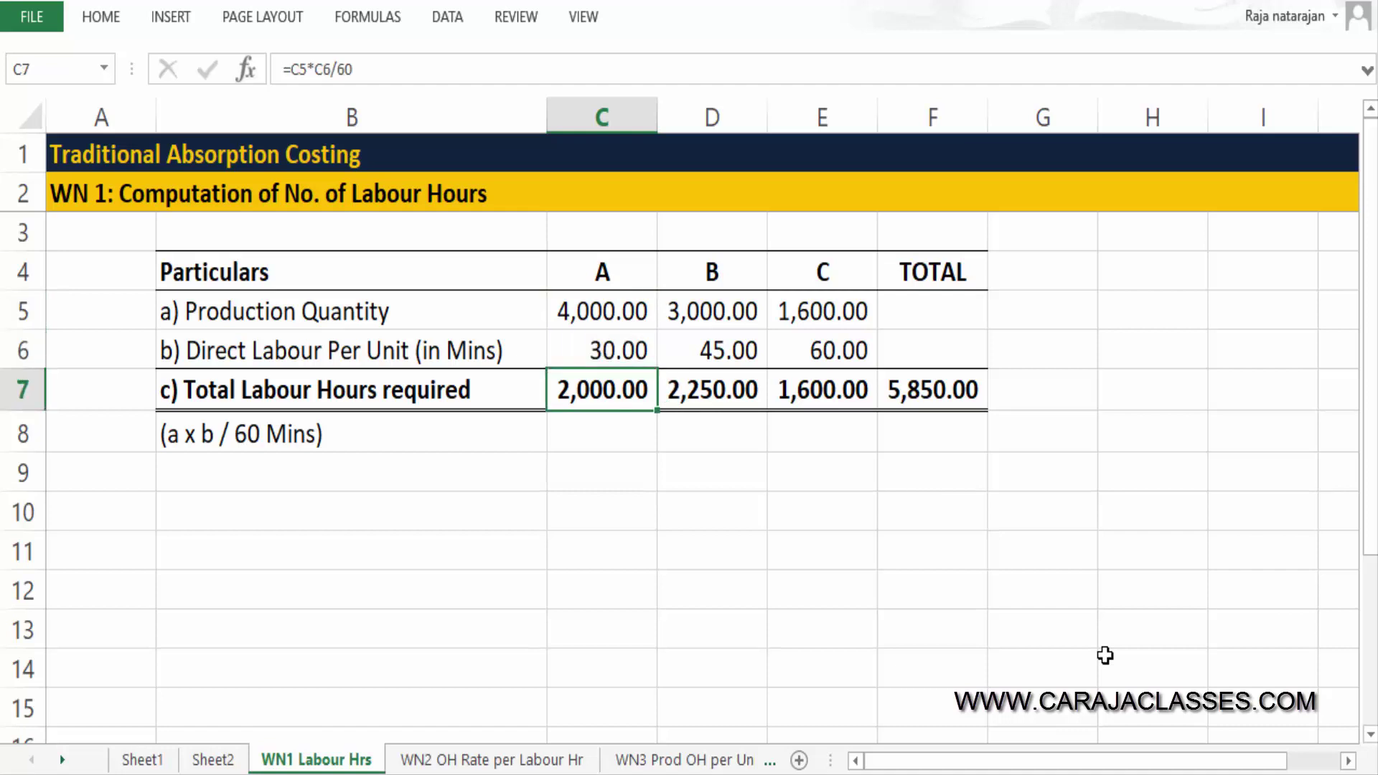
Highlight product B's inputs in D5:D6 and inspect the cell references of its total labour hours formula in D7.
key(Up)
key(Up)
key(Right)
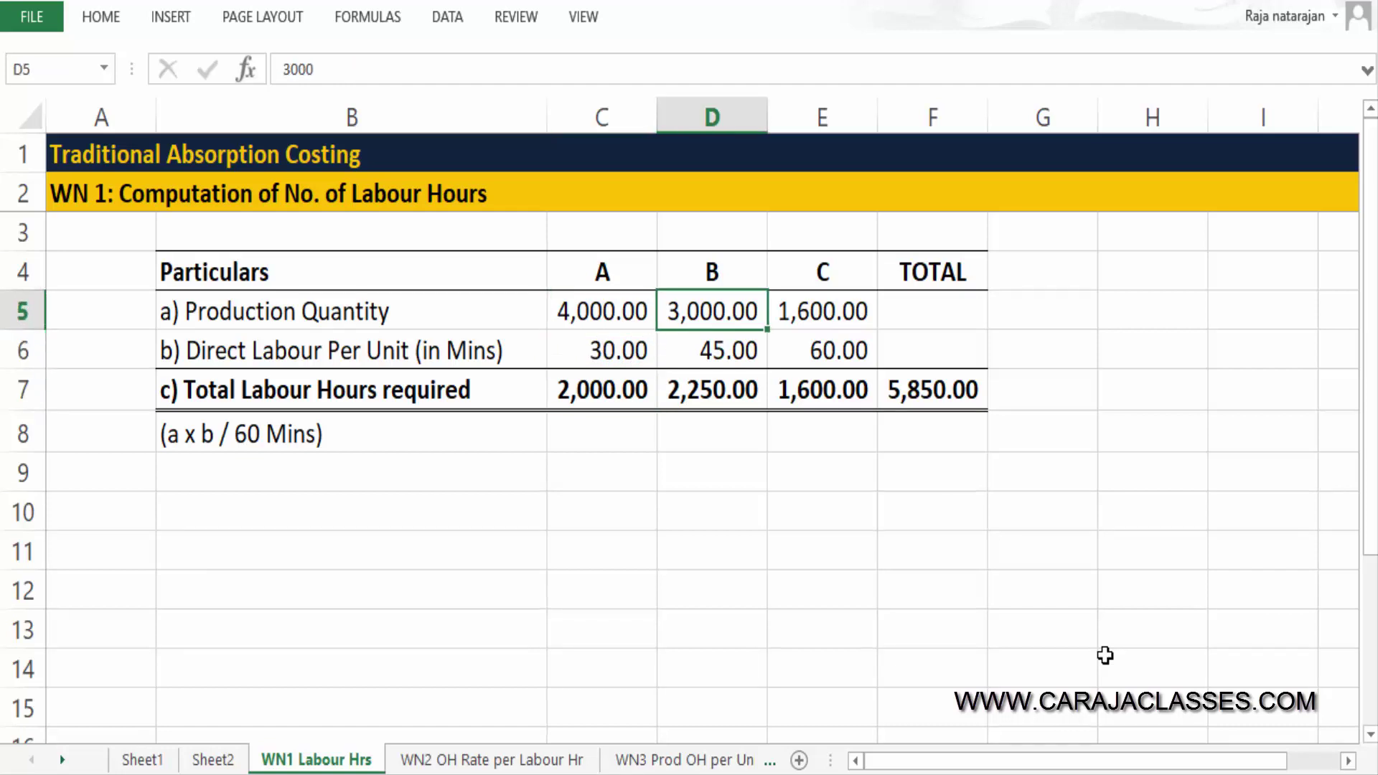
key(shift+Down)
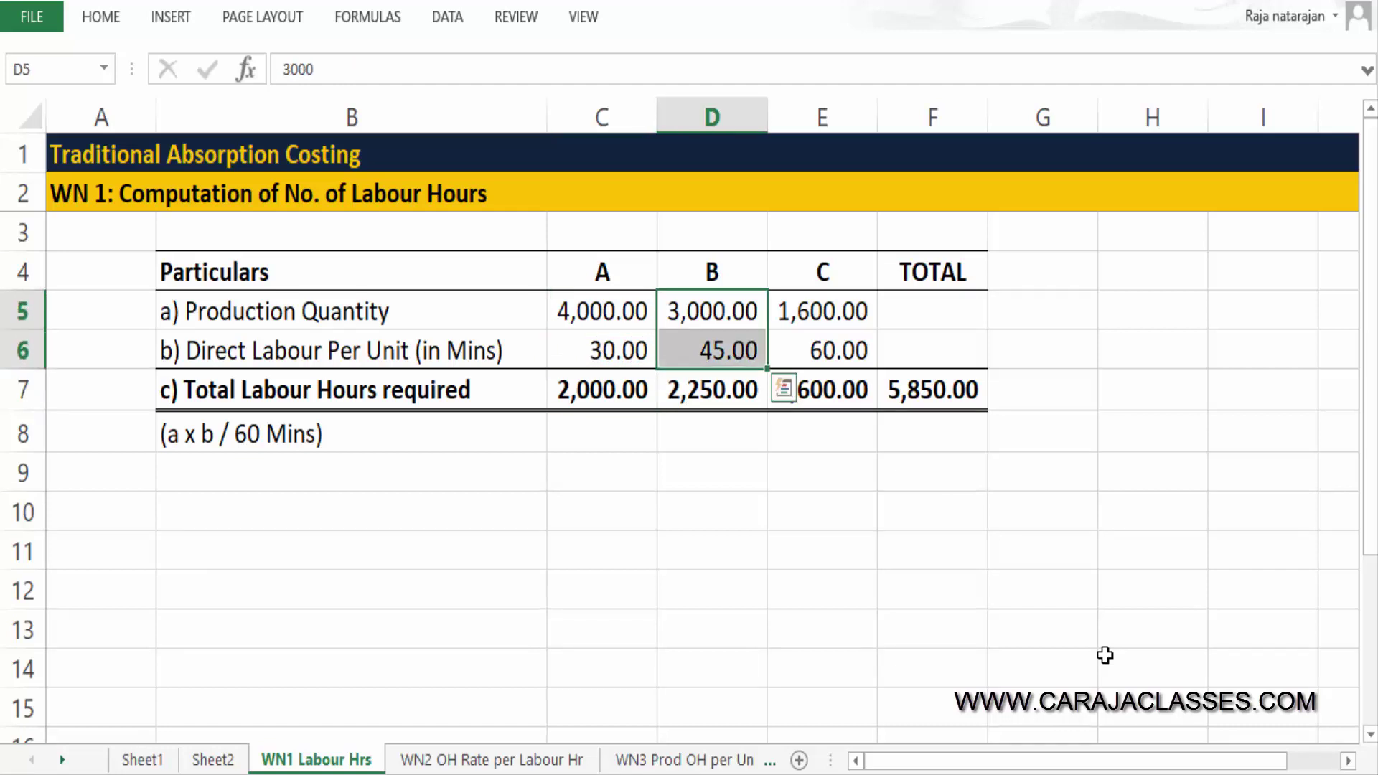
key(Down)
key(Down)
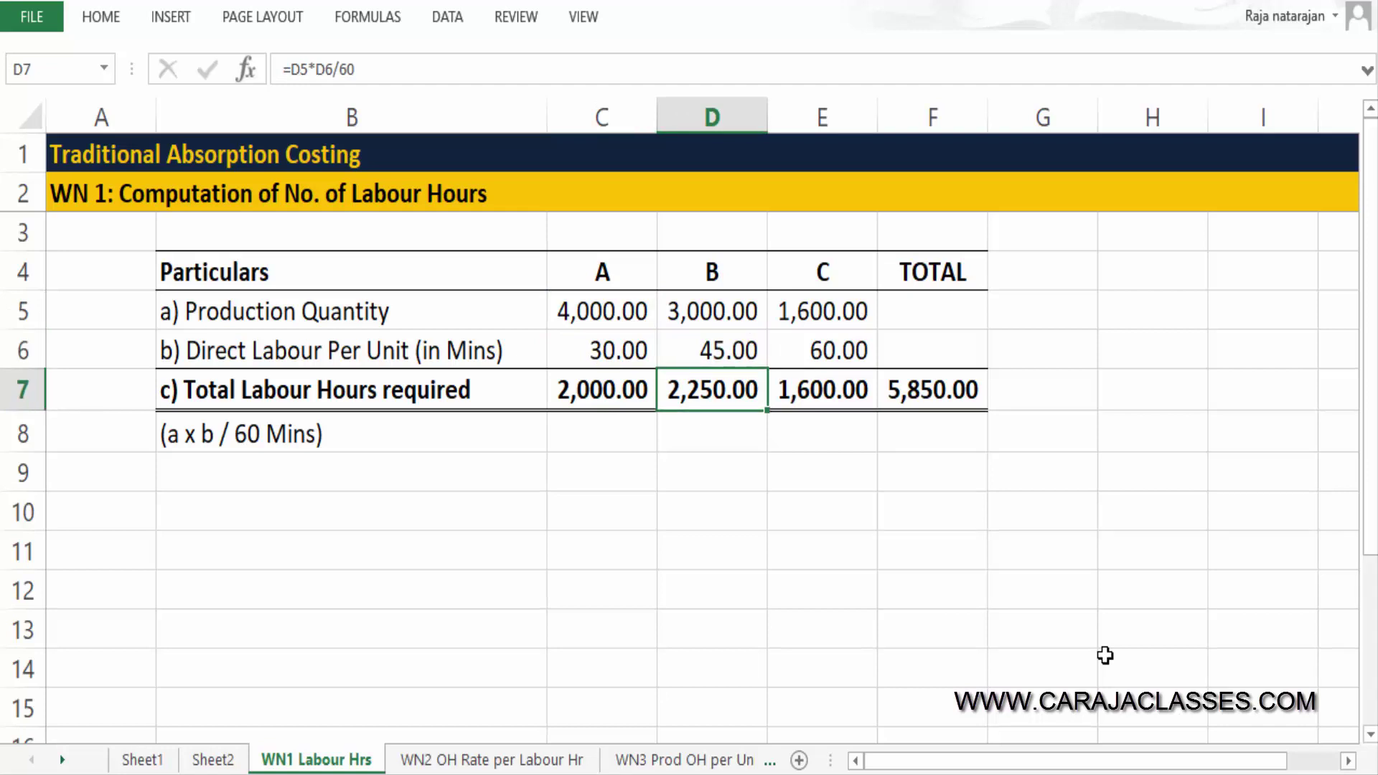
key(F2)
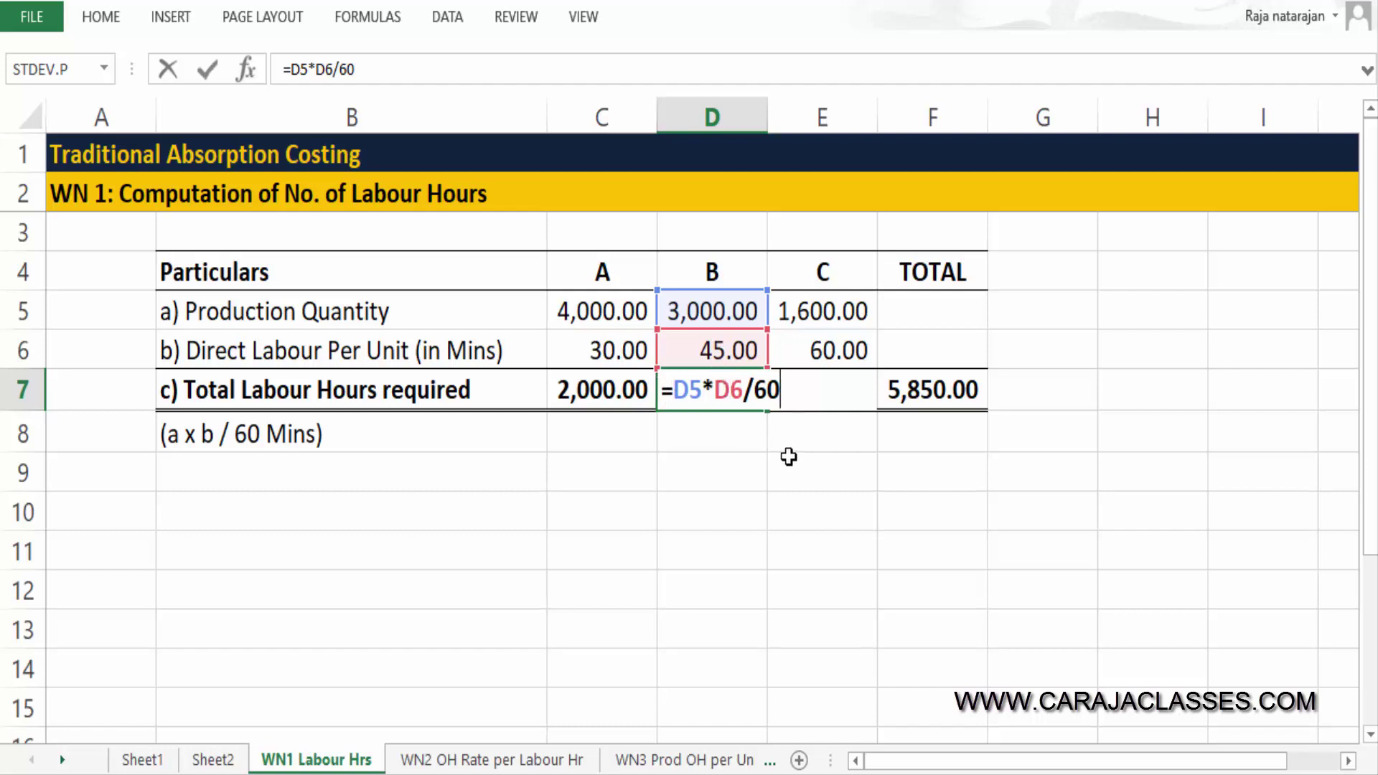
key(Return)
key(Up)
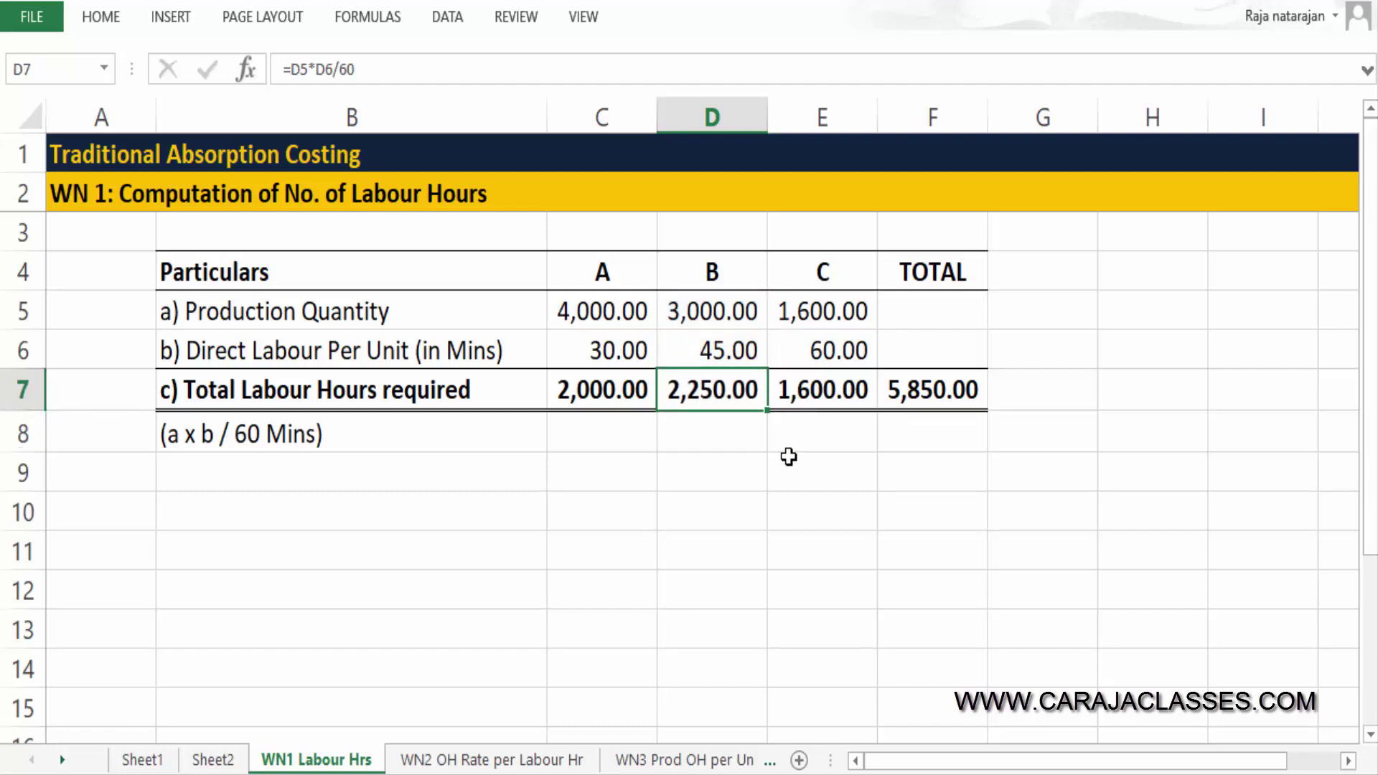
Highlight product C's inputs in E5:E6 and compare them with its total labour hours formula in E7.
key(Right)
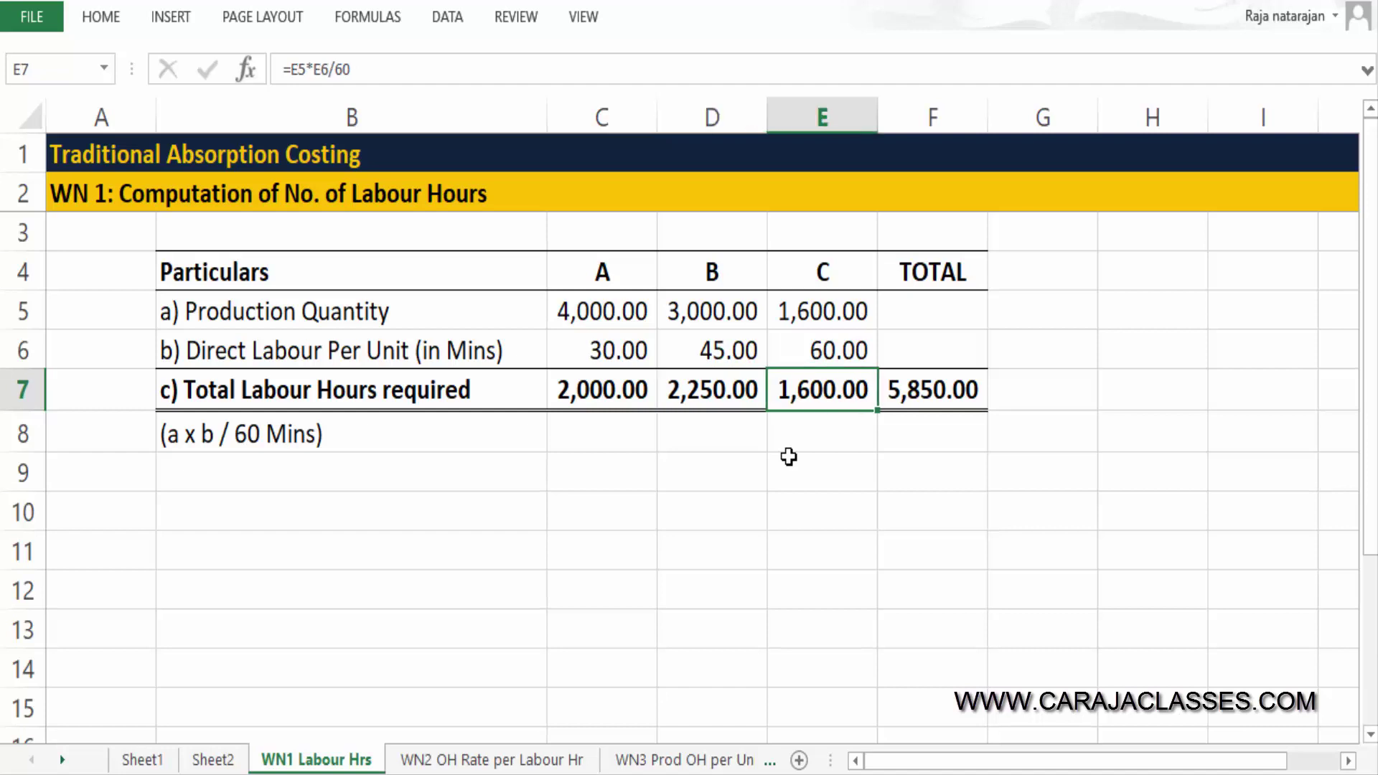
key(Up)
key(Up)
key(shift+Down)
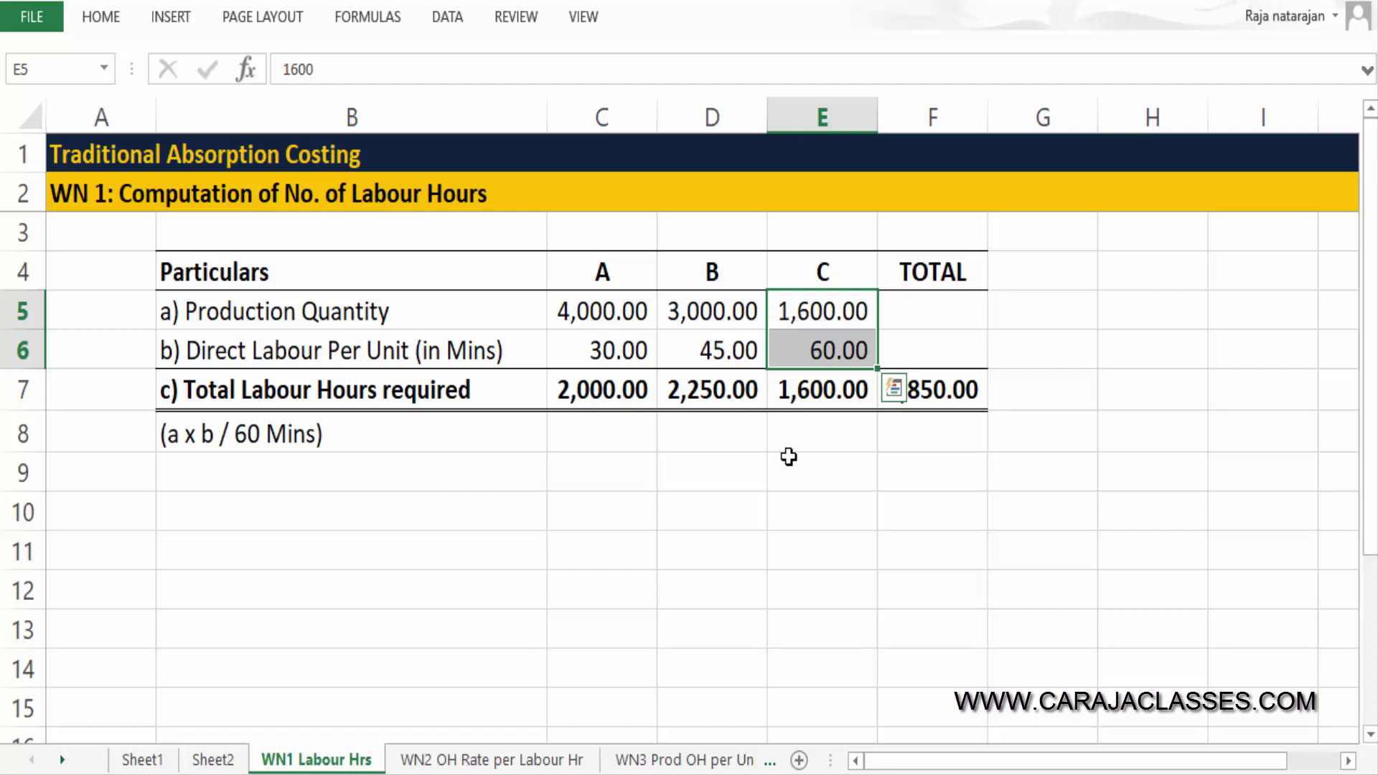
key(Down)
key(Down)
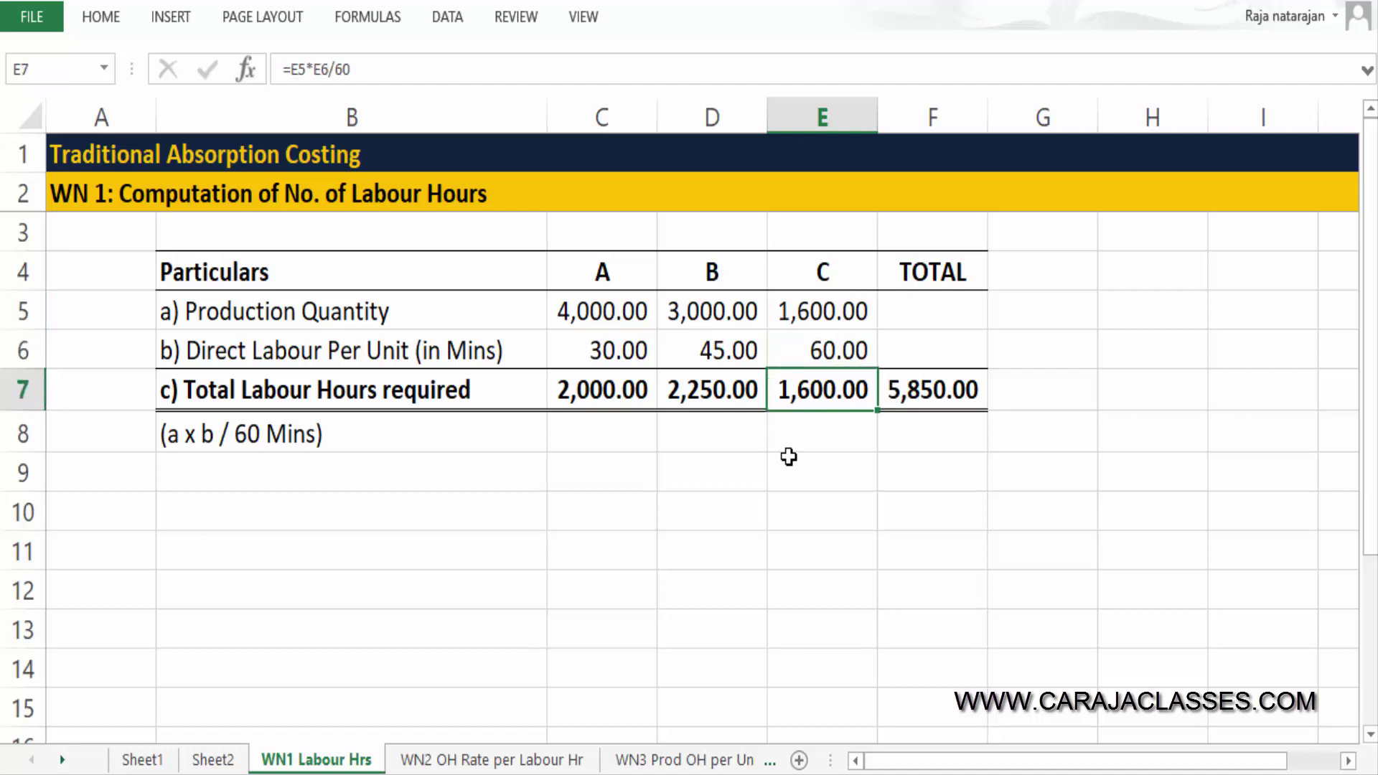
key(Up)
key(Up)
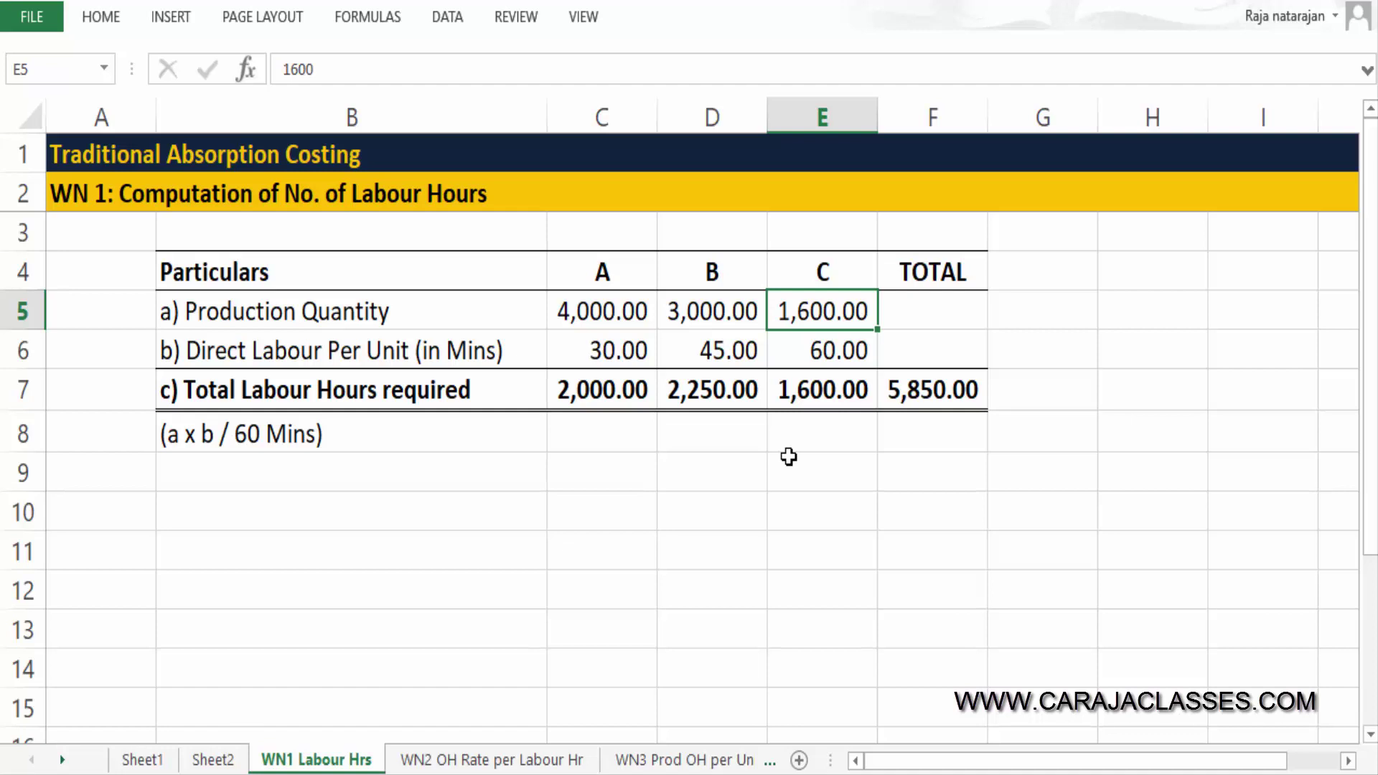
key(Down)
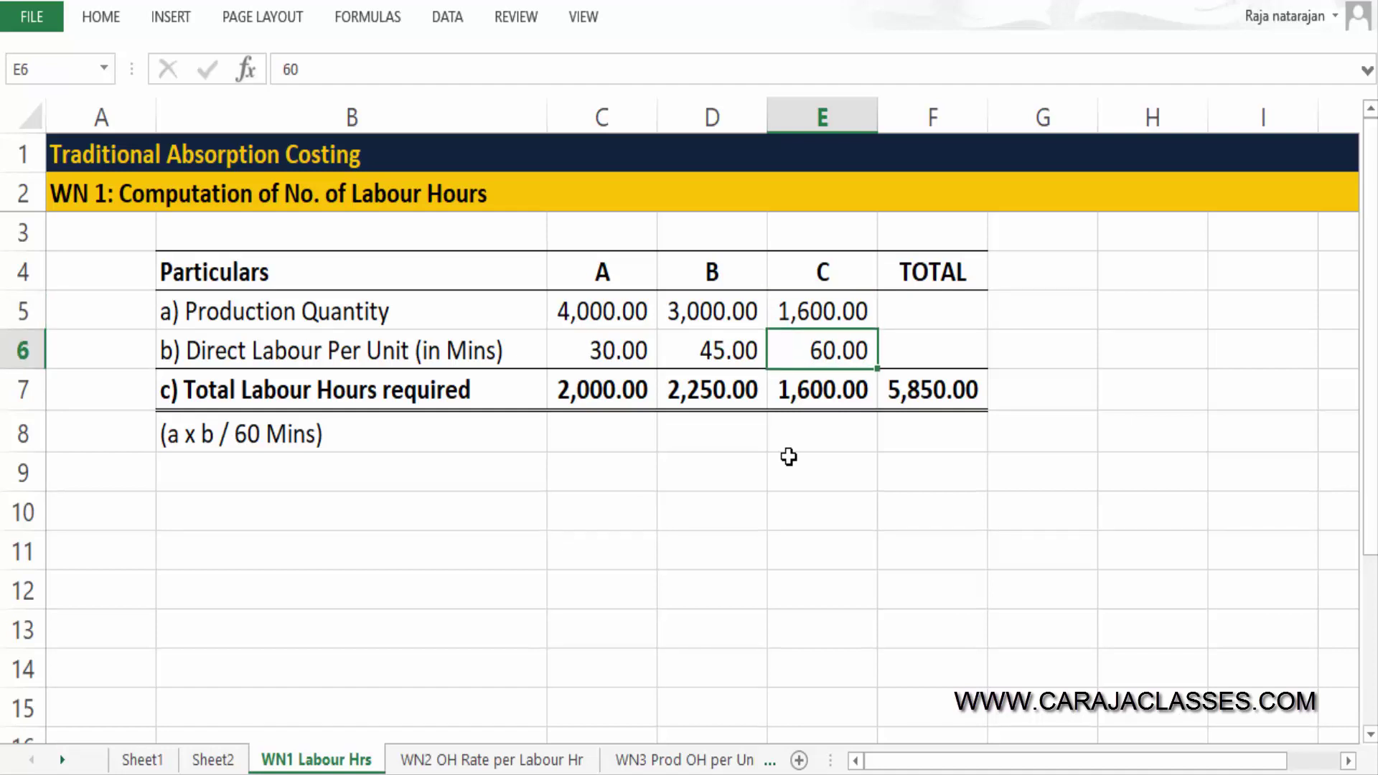
key(Up)
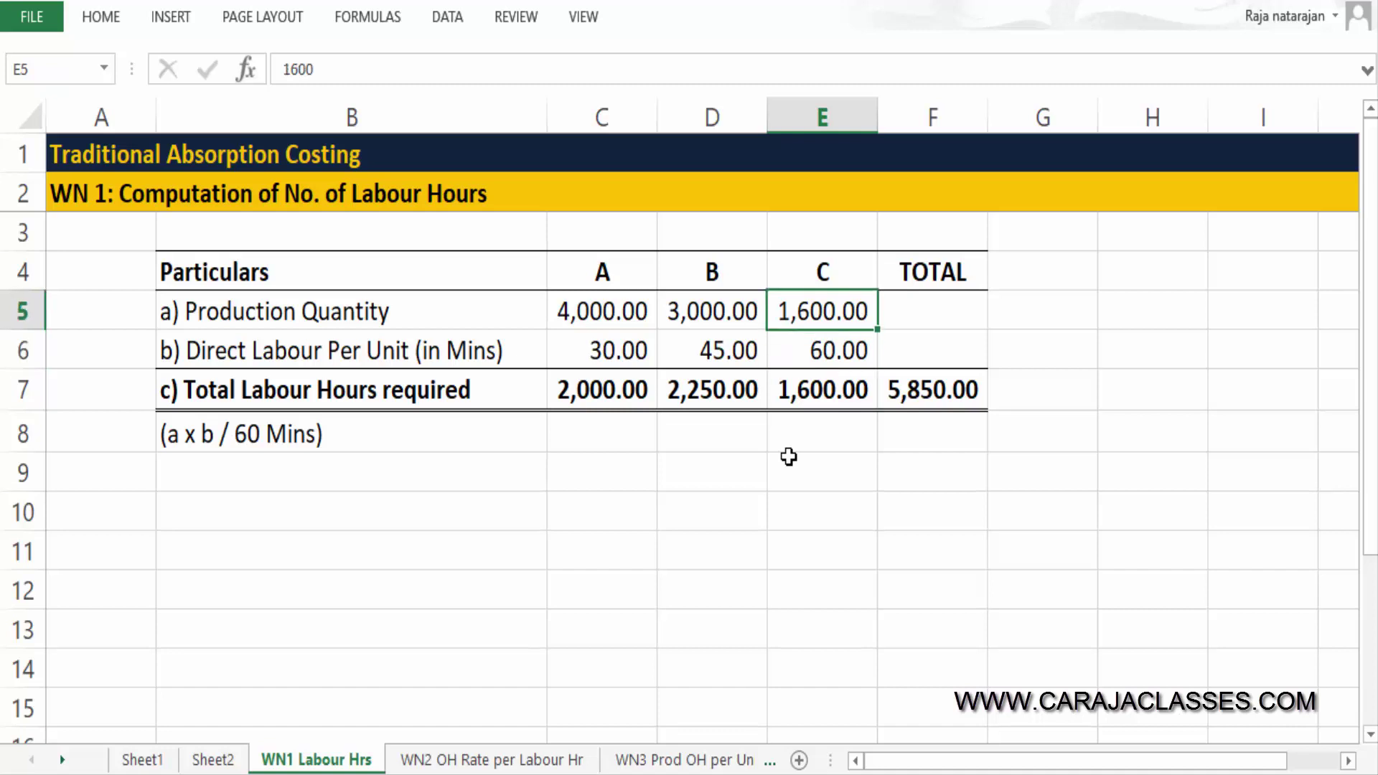
Highlight the total labour hours of products A, B and C in C7:E7.
key(Down)
key(Down)
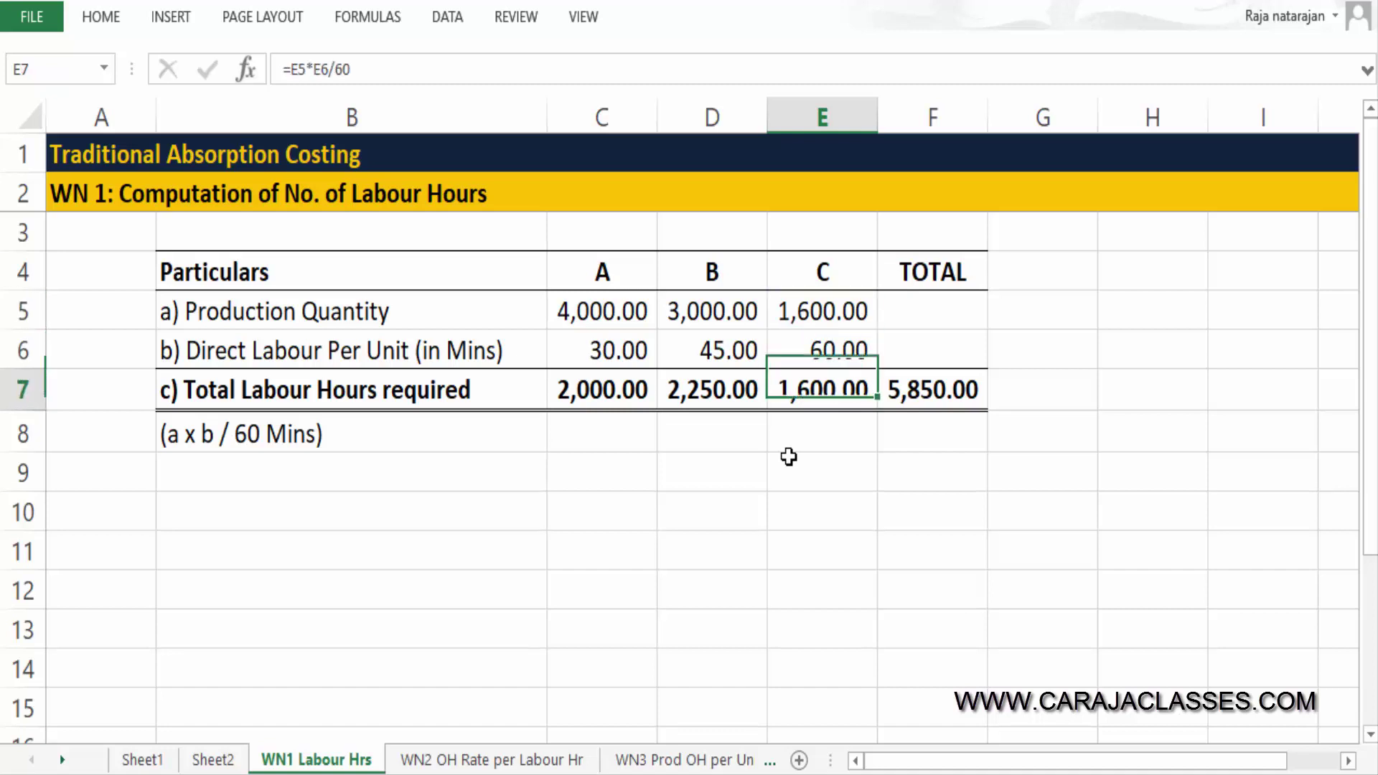
key(Left)
key(Left)
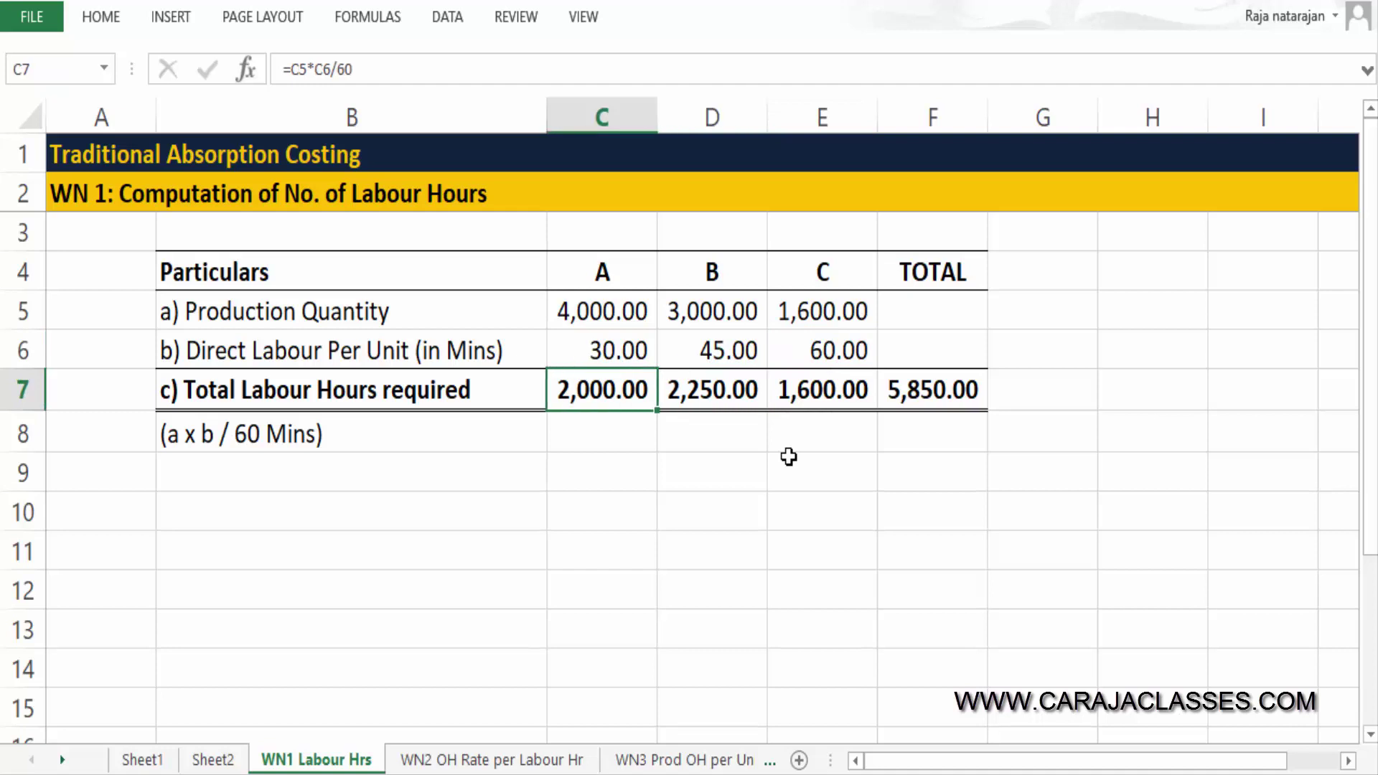
key(shift+Right)
key(shift+Right)
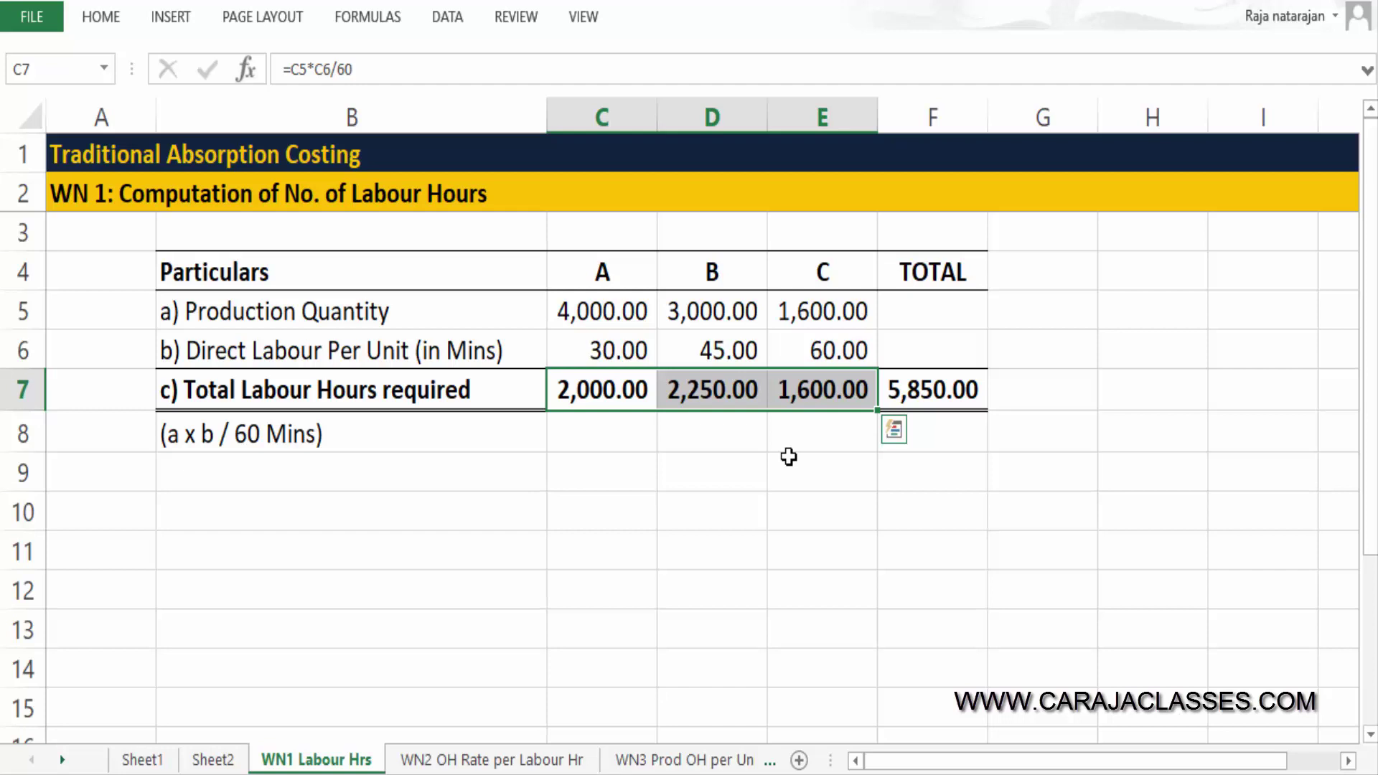
Inspect the cell references of the overall labour hours formula in F7, and revisit the problem statement on Sheet1.
key(Right)
key(Right)
key(Right)
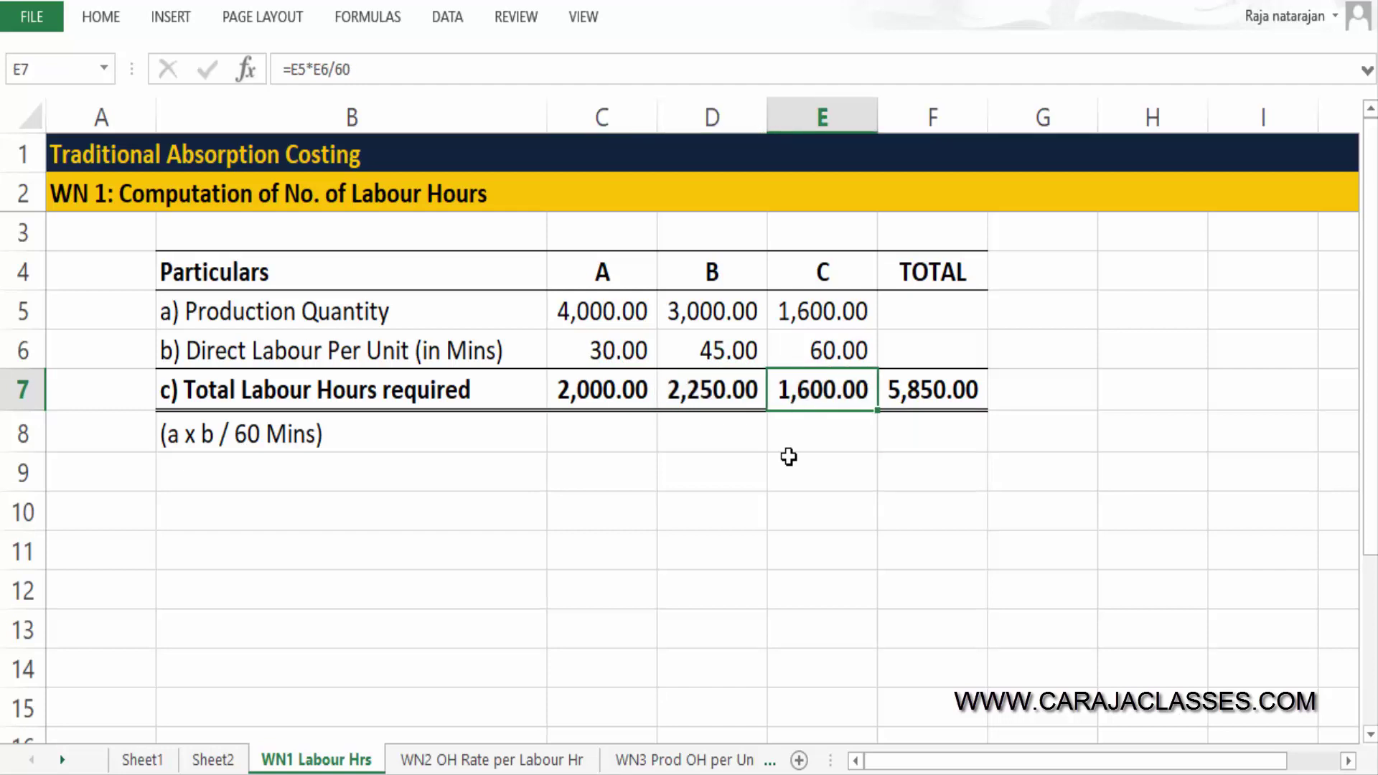
key(F2)
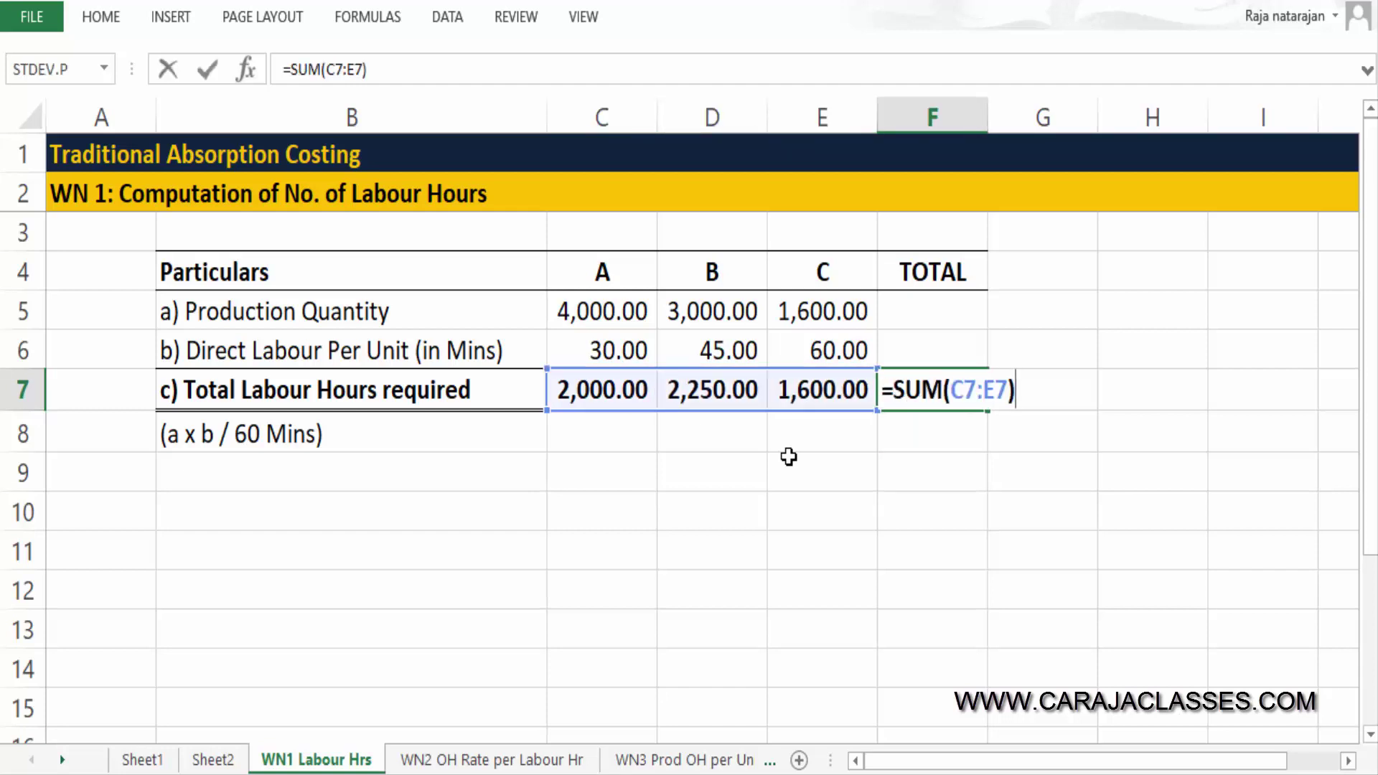
key(ctrl+Return)
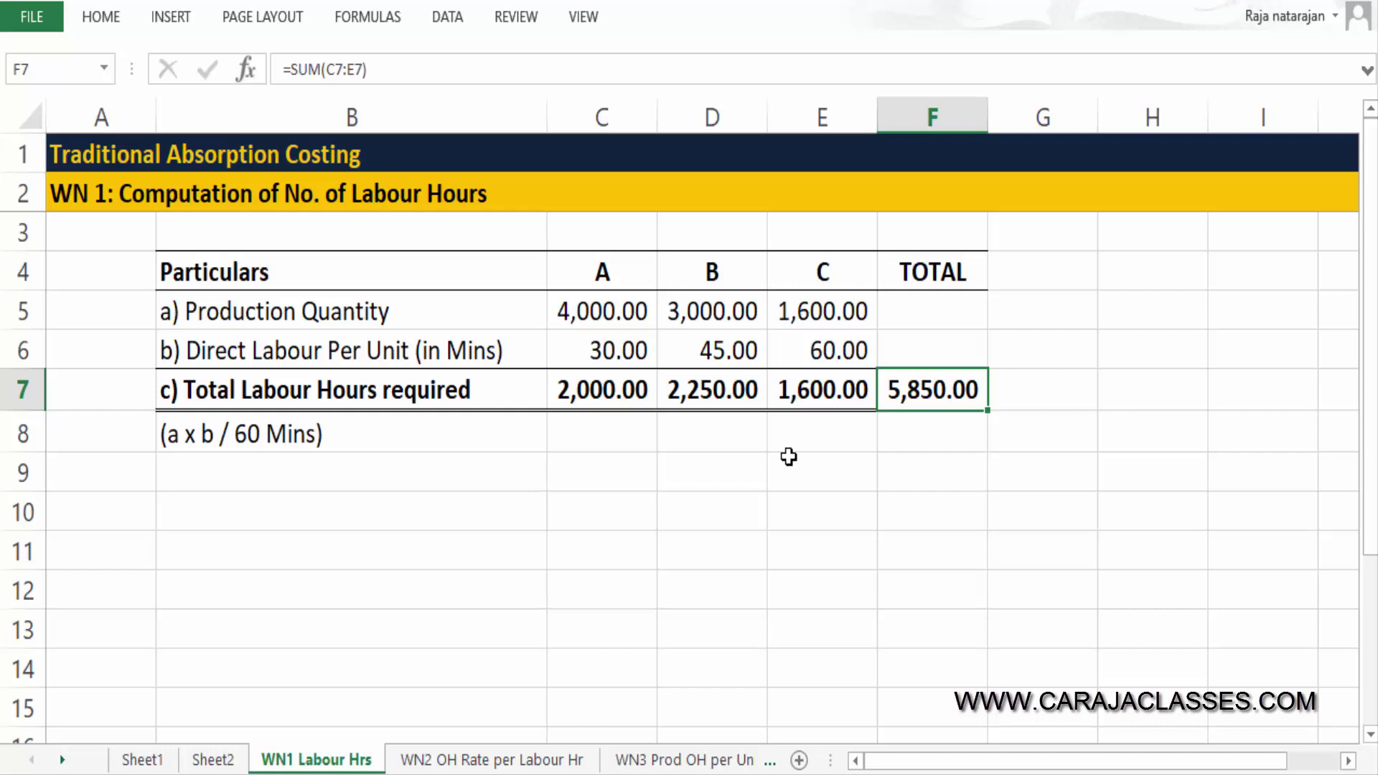
click(142, 759)
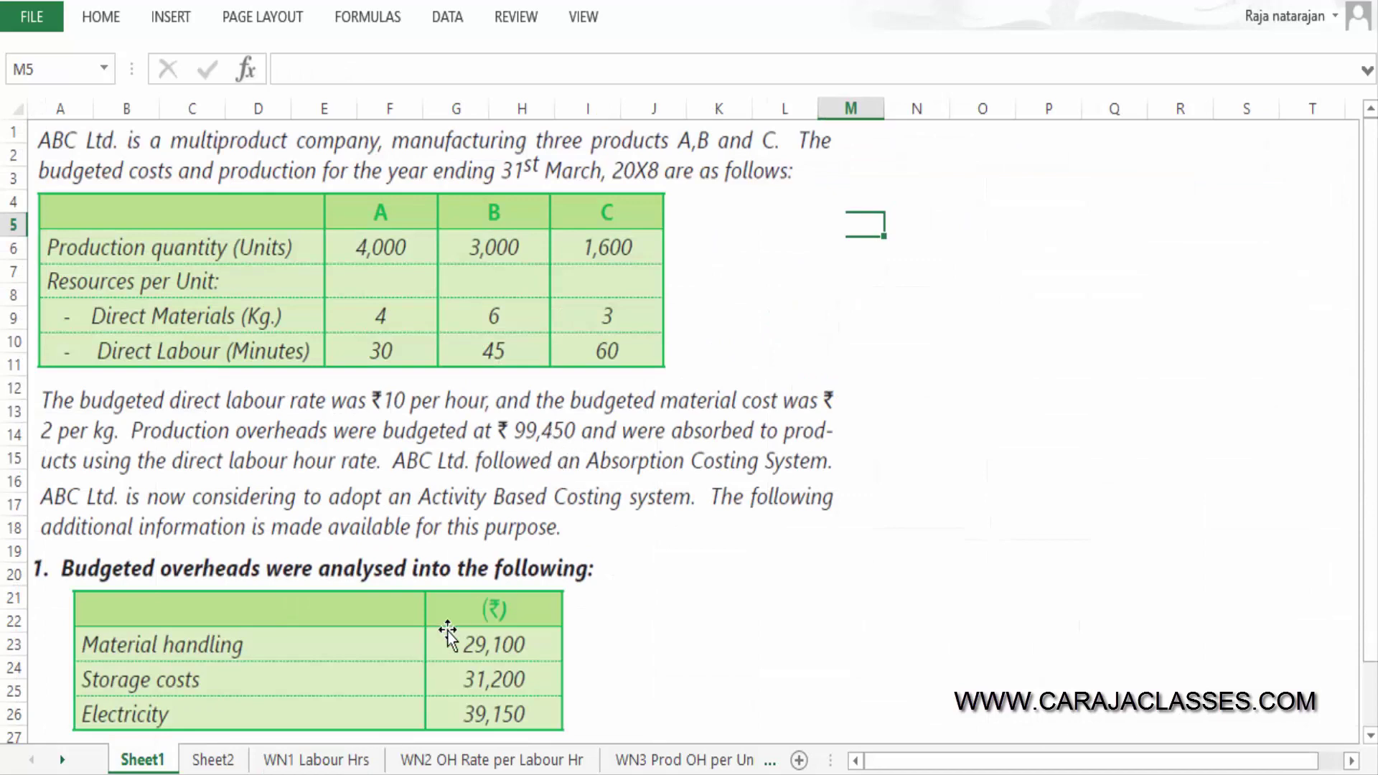
click(352, 760)
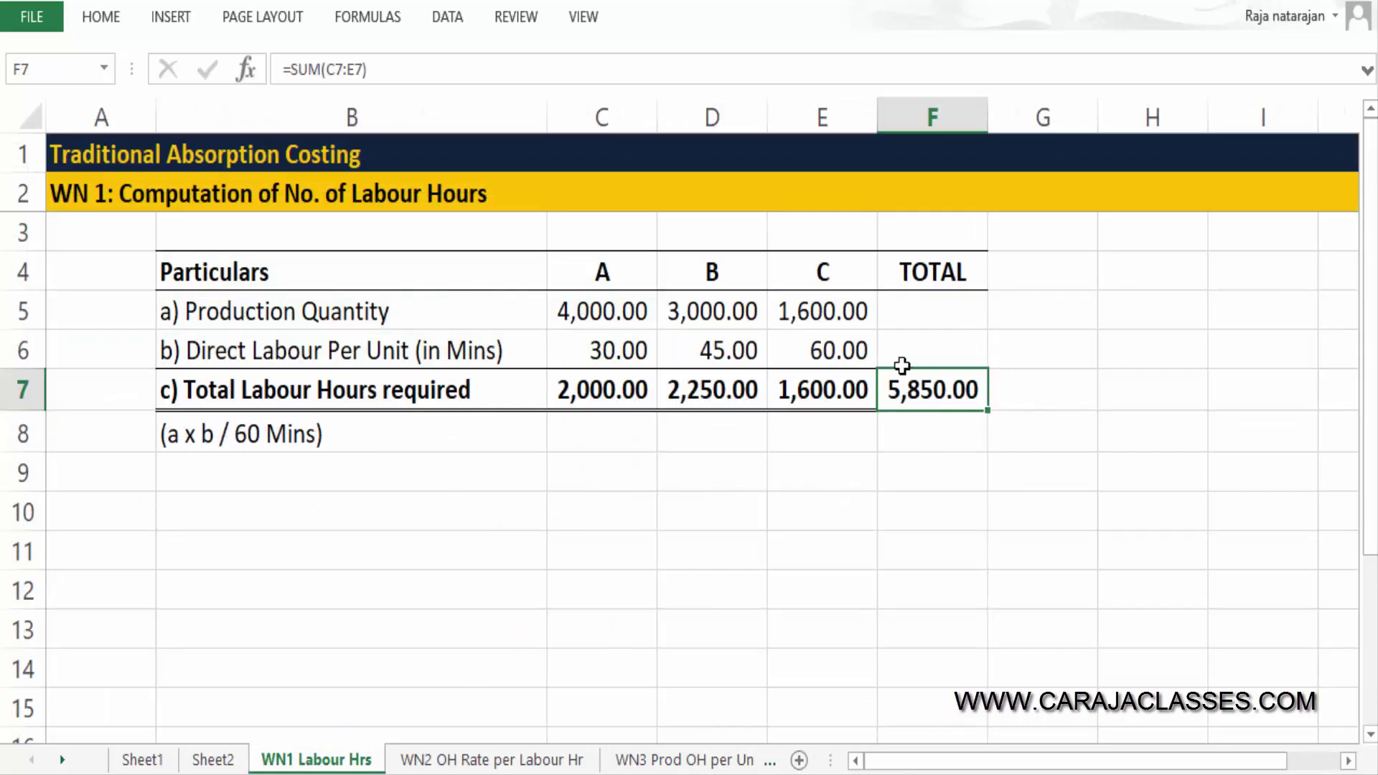
Open the WN2 overhead rate sheet and highlight its WN 2 heading in row 2.
click(539, 760)
click(87, 150)
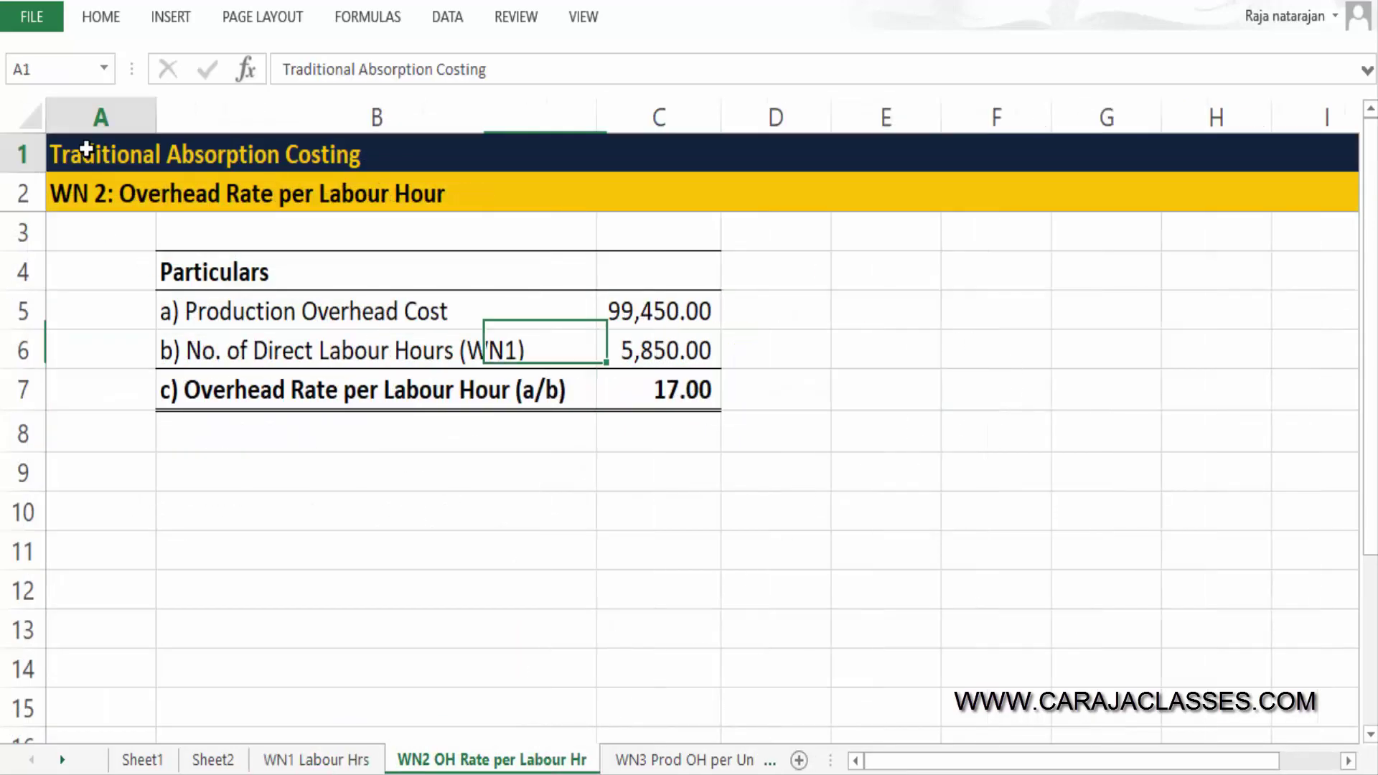
mouse_move(65, 188)
mouse_down()
mouse_move(58, 180)
mouse_move(504, 197)
mouse_up()
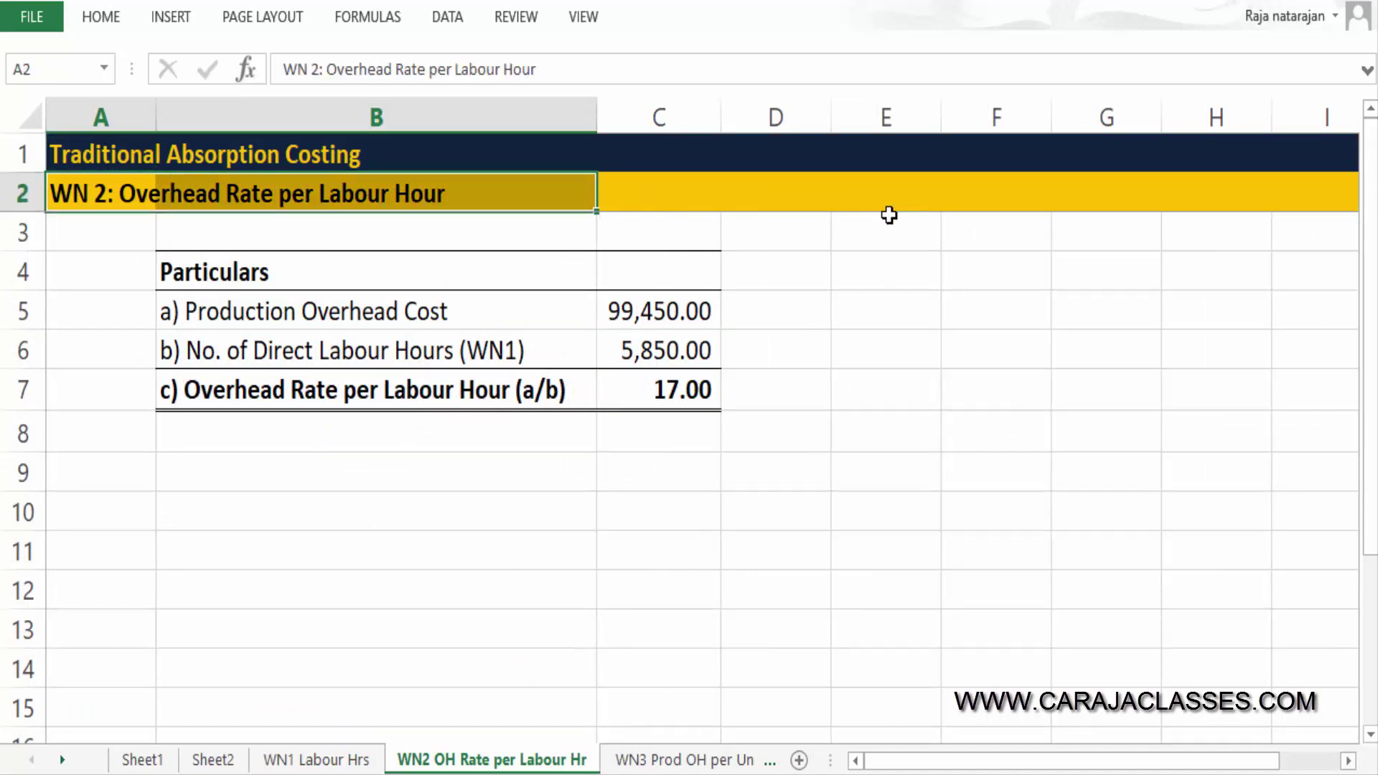
Highlight the Production Overhead Cost row and trace the direct labour hours in C6 back to the WN1 Labour Hrs sheet.
click(484, 310)
mouse_move(484, 310)
mouse_down()
mouse_move(670, 292)
mouse_move(675, 305)
mouse_up()
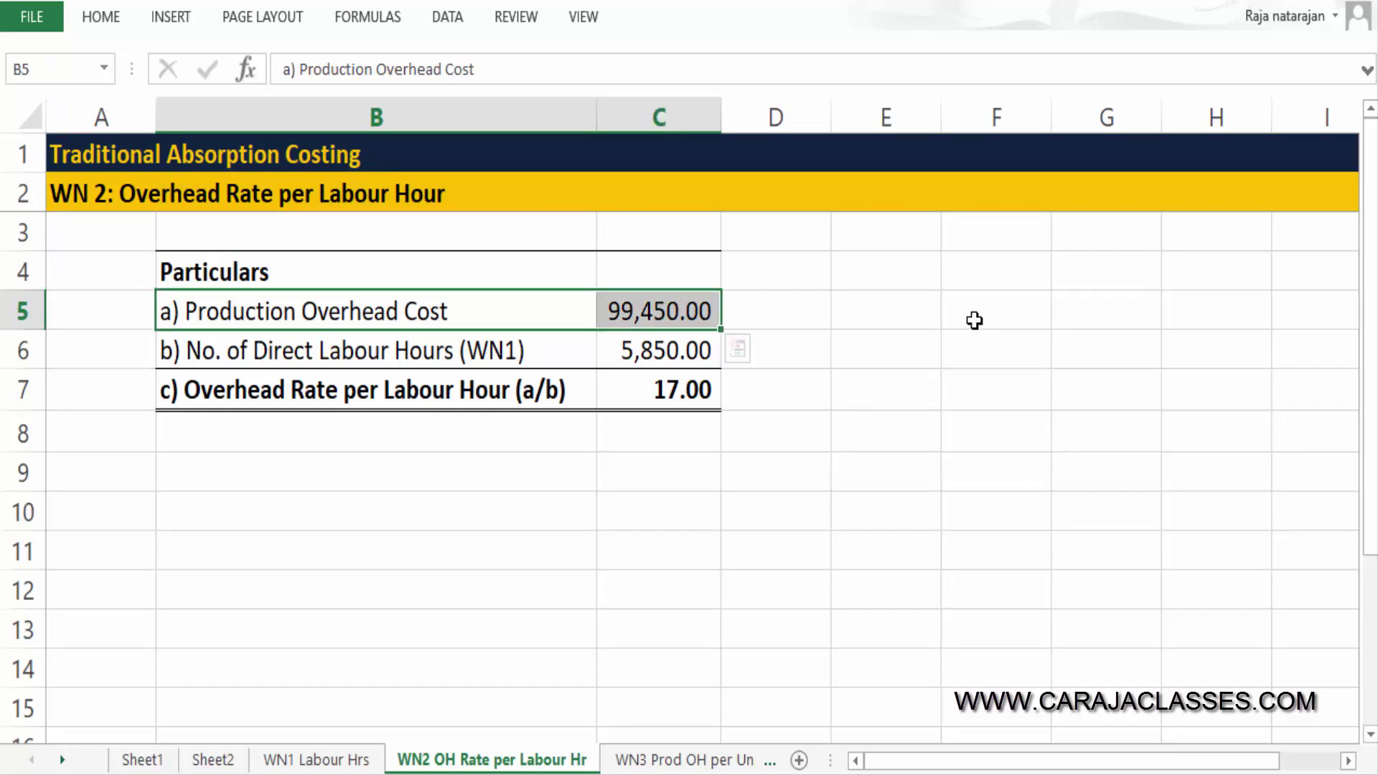
click(526, 359)
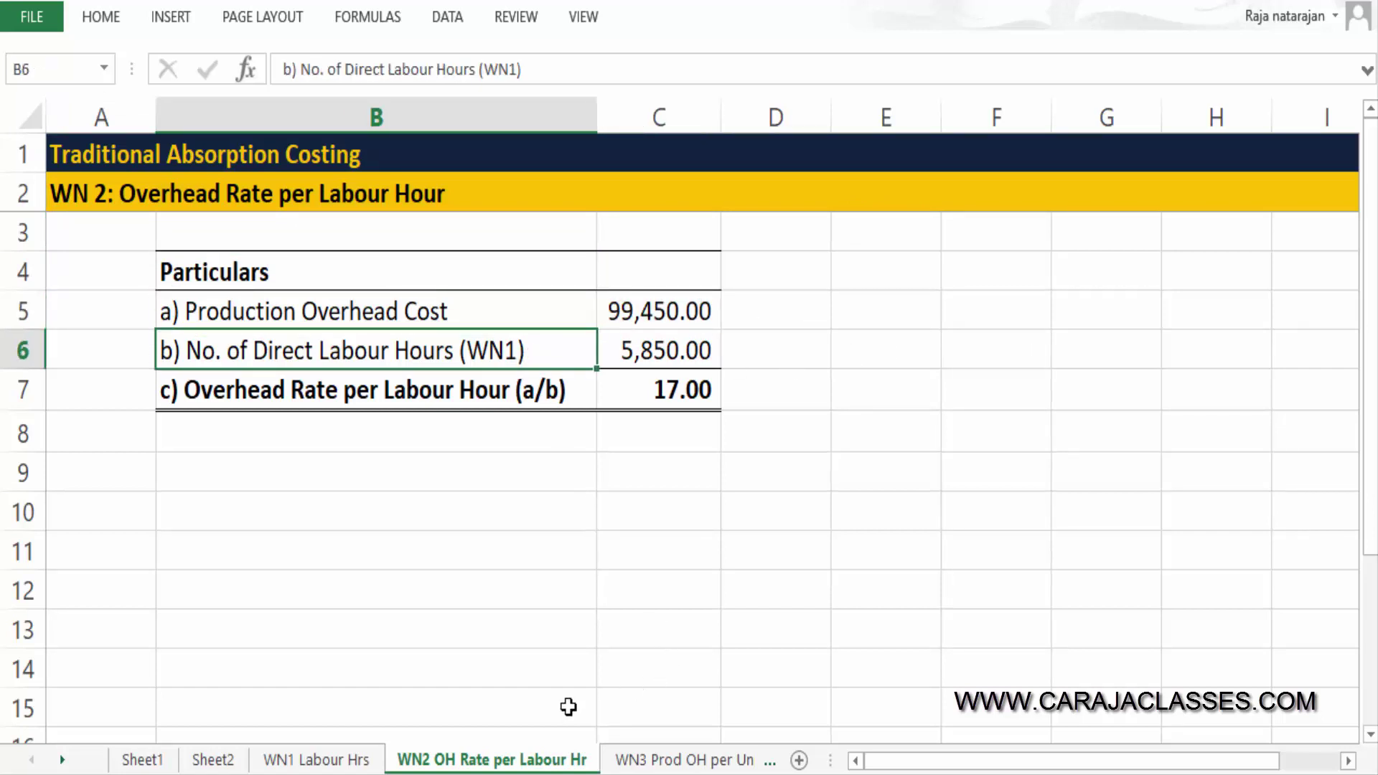
key(ctrl+Page_Up)
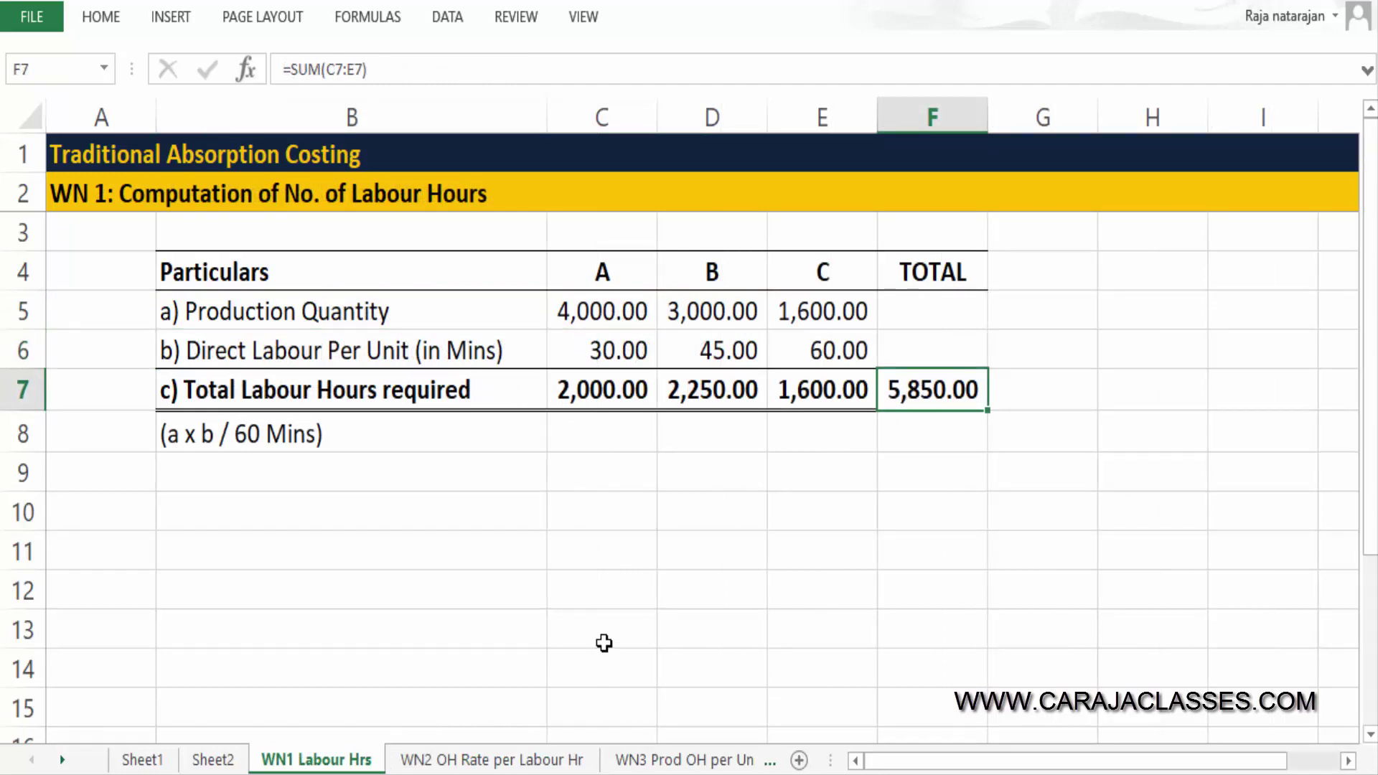
key(ctrl+Page_Down)
click(679, 355)
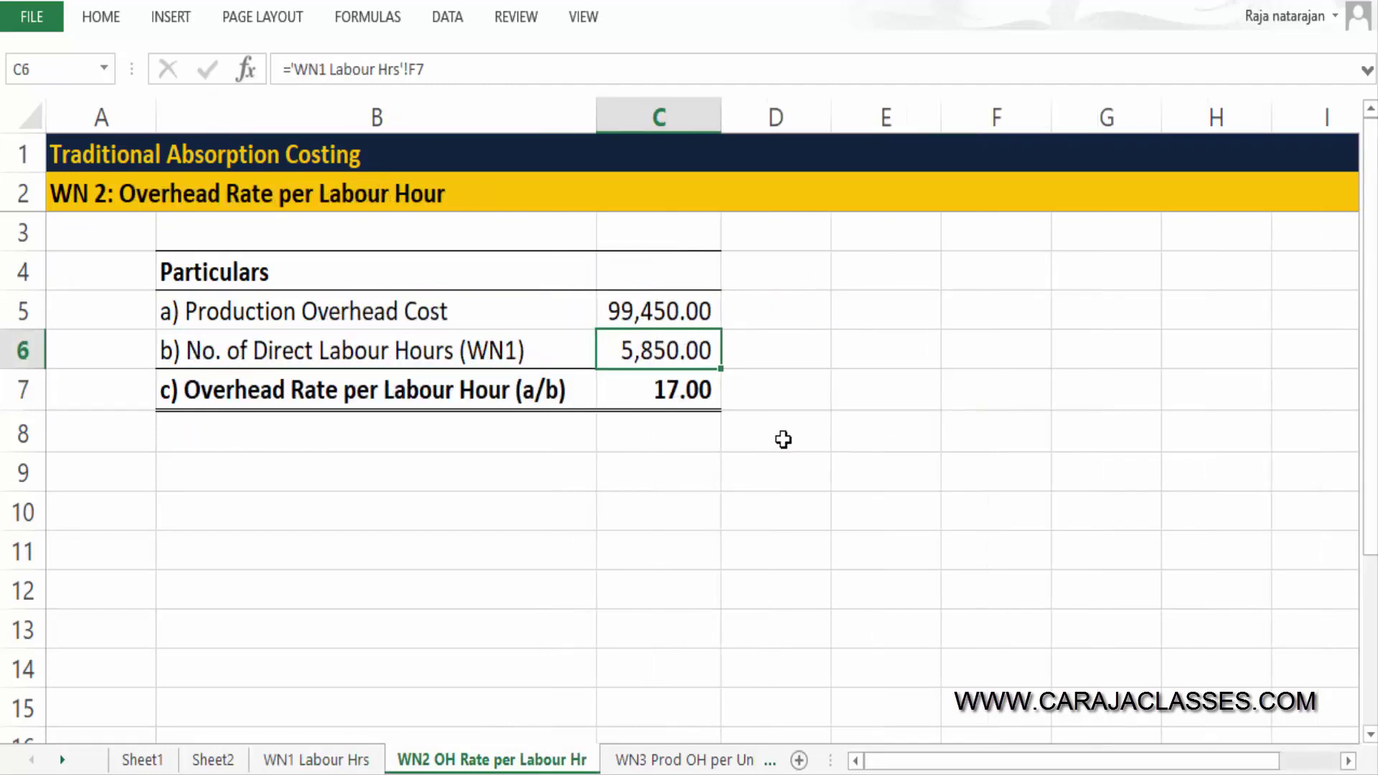
Highlight C5 and C6 together with the Overhead Rate per Labour Hour row, ending on its formula in C7.
click(652, 308)
ctrl+click(694, 350)
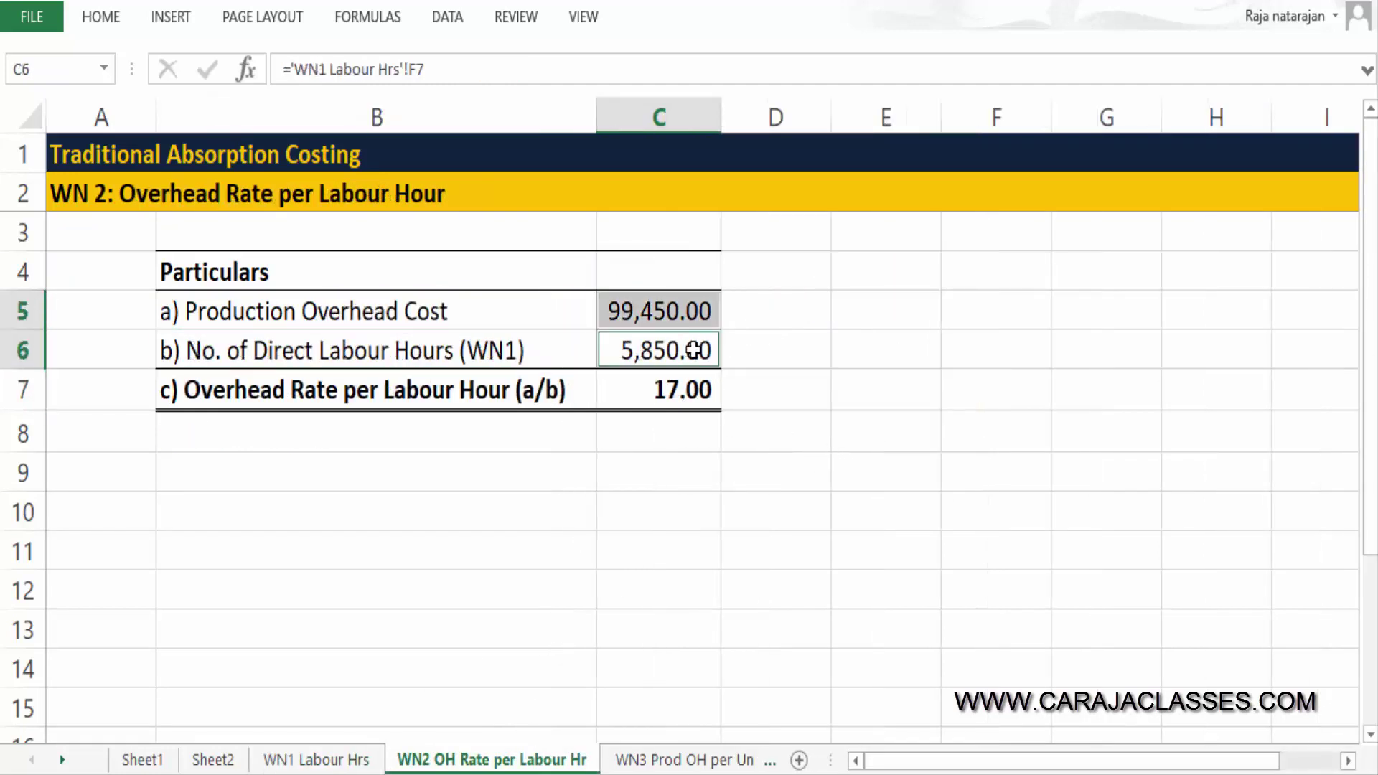
ctrl+click(506, 392)
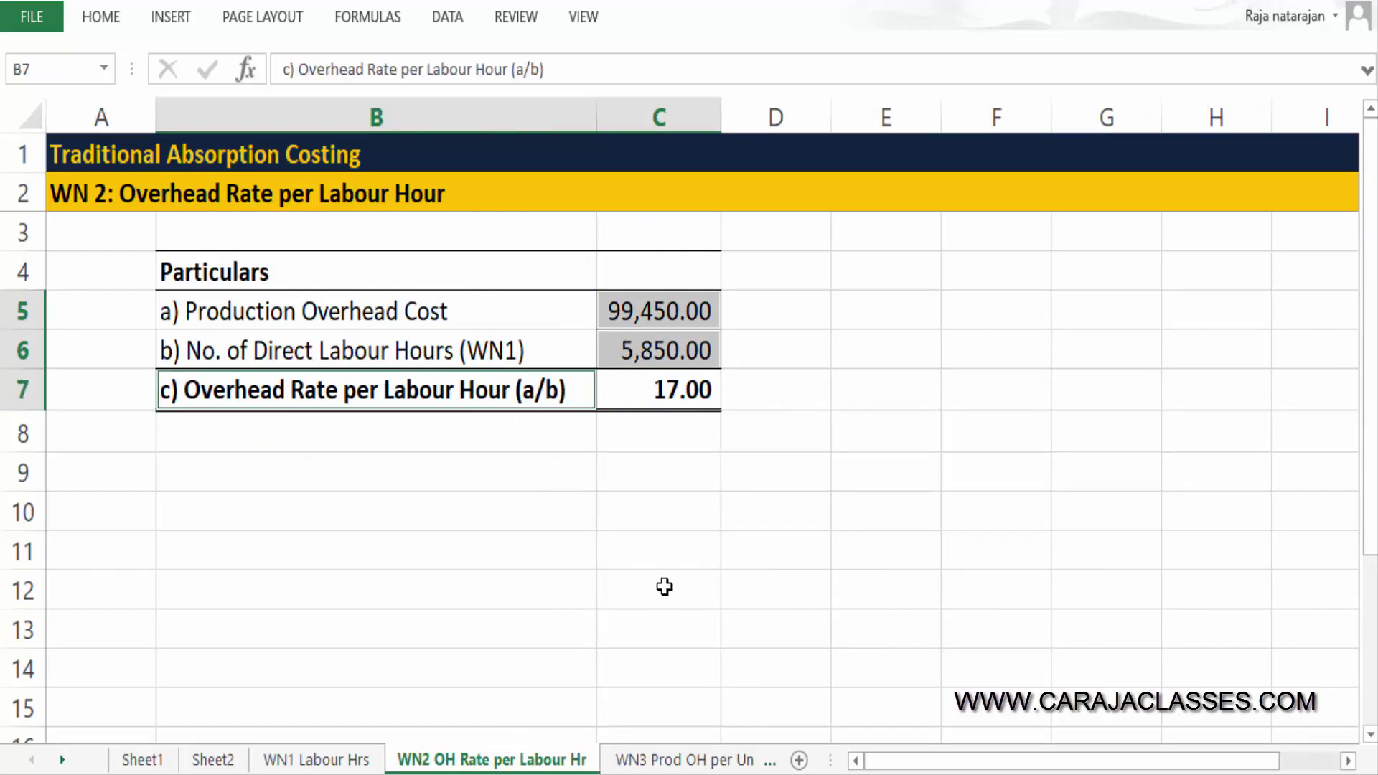
ctrl+click(692, 399)
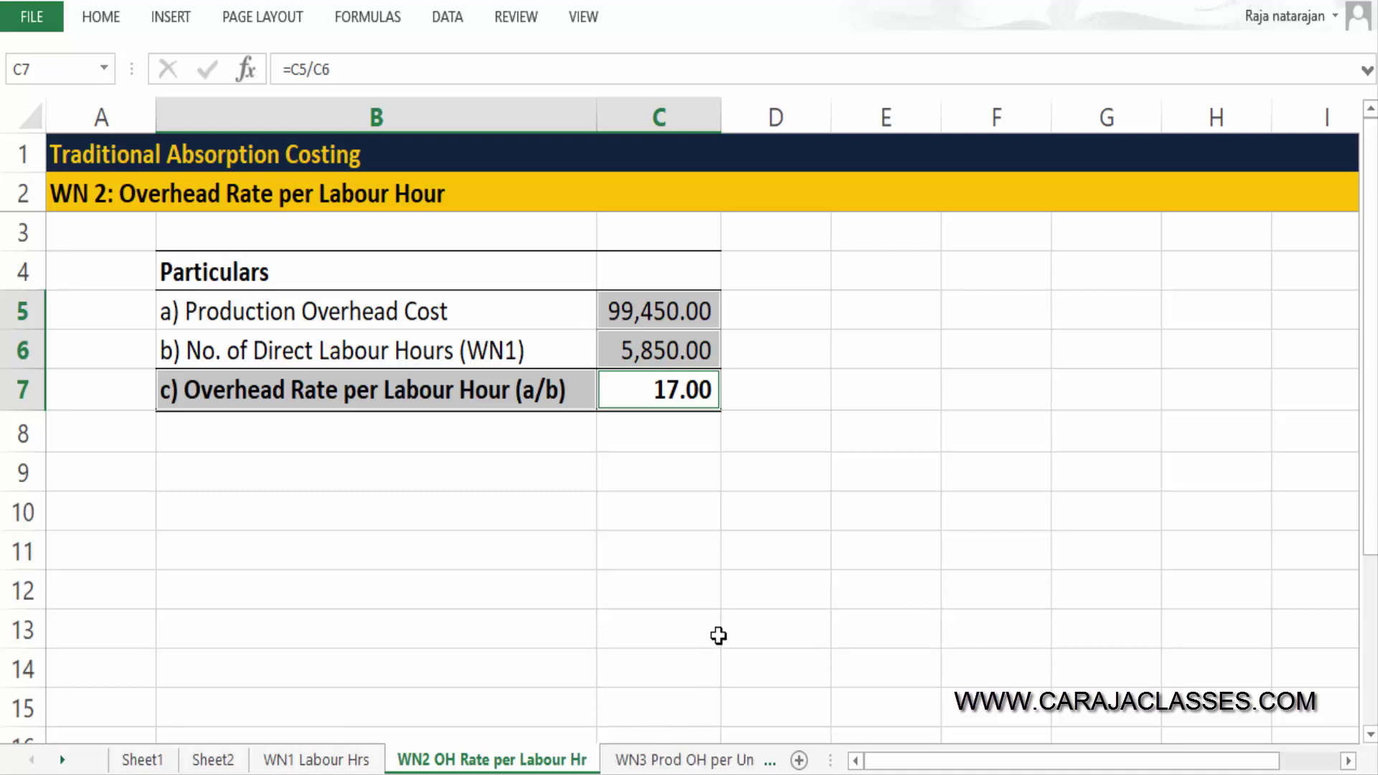
Open the WN3 Prod OH per Unit sheet, highlight its heading, and refer back to the overhead rate on the WN2 sheet.
click(691, 765)
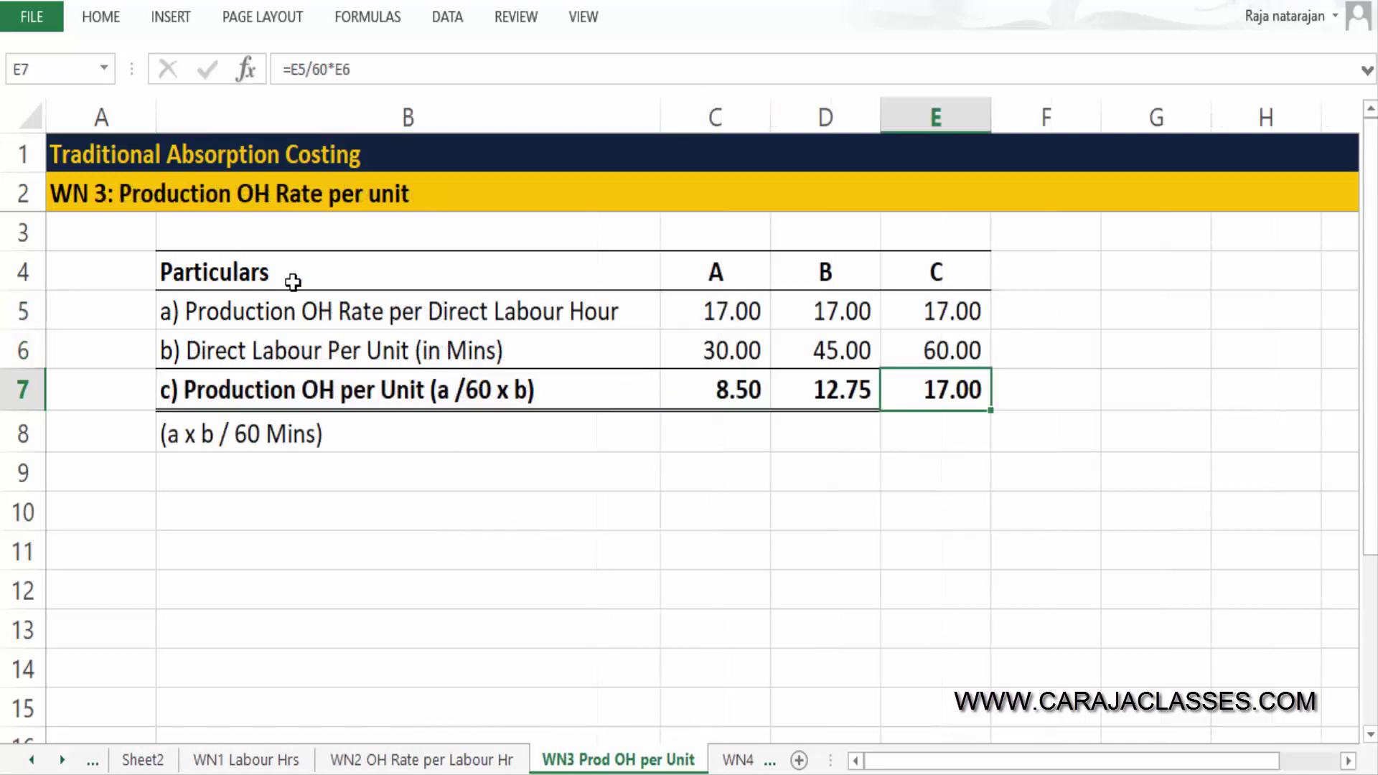
click(80, 192)
drag(505, 200, 546, 202)
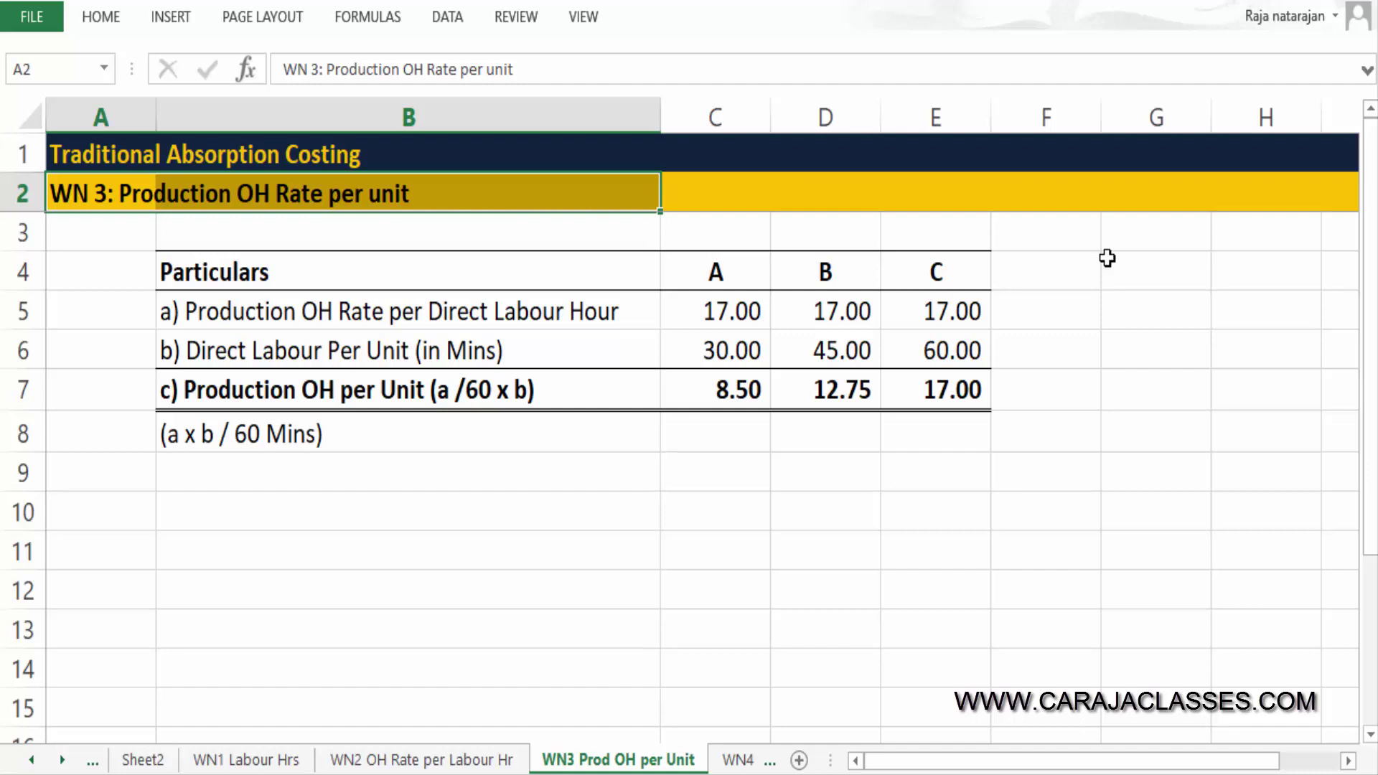
click(488, 759)
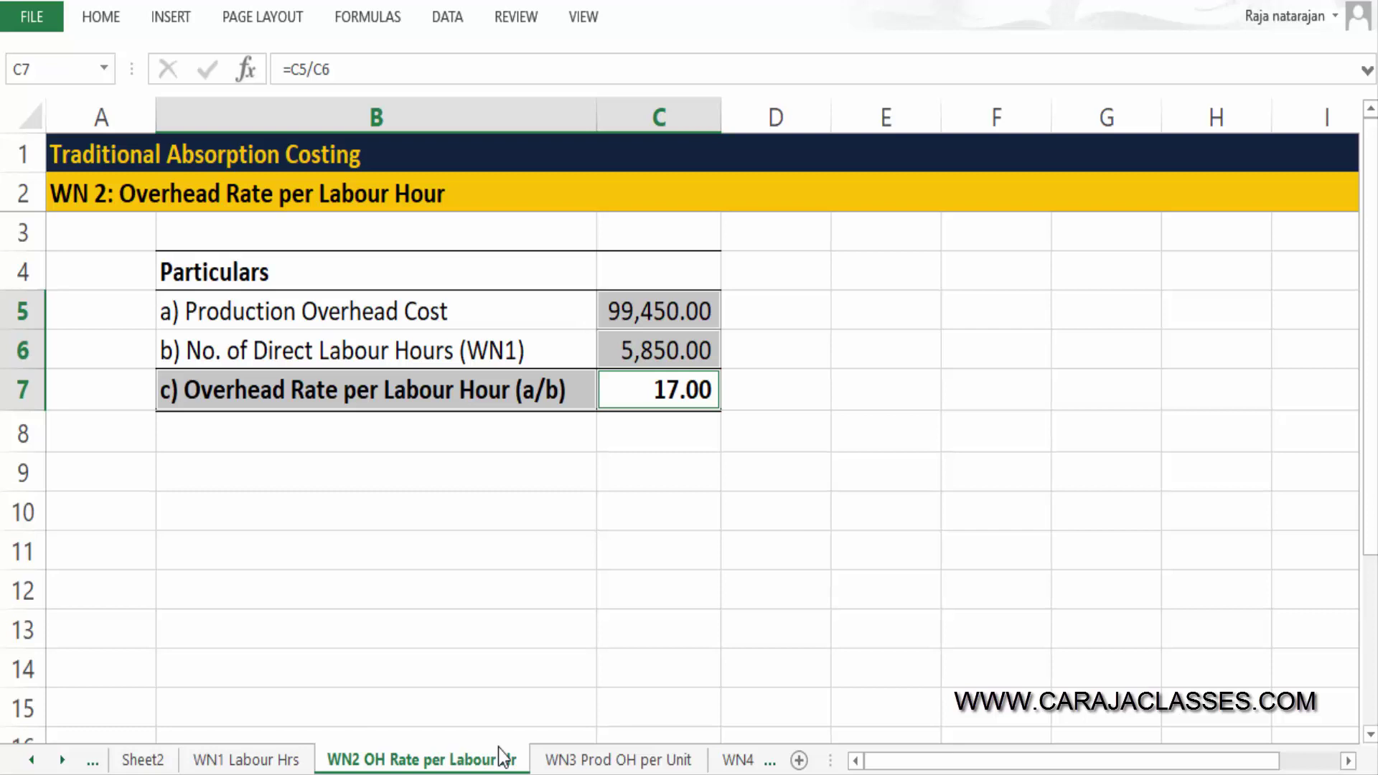
click(553, 757)
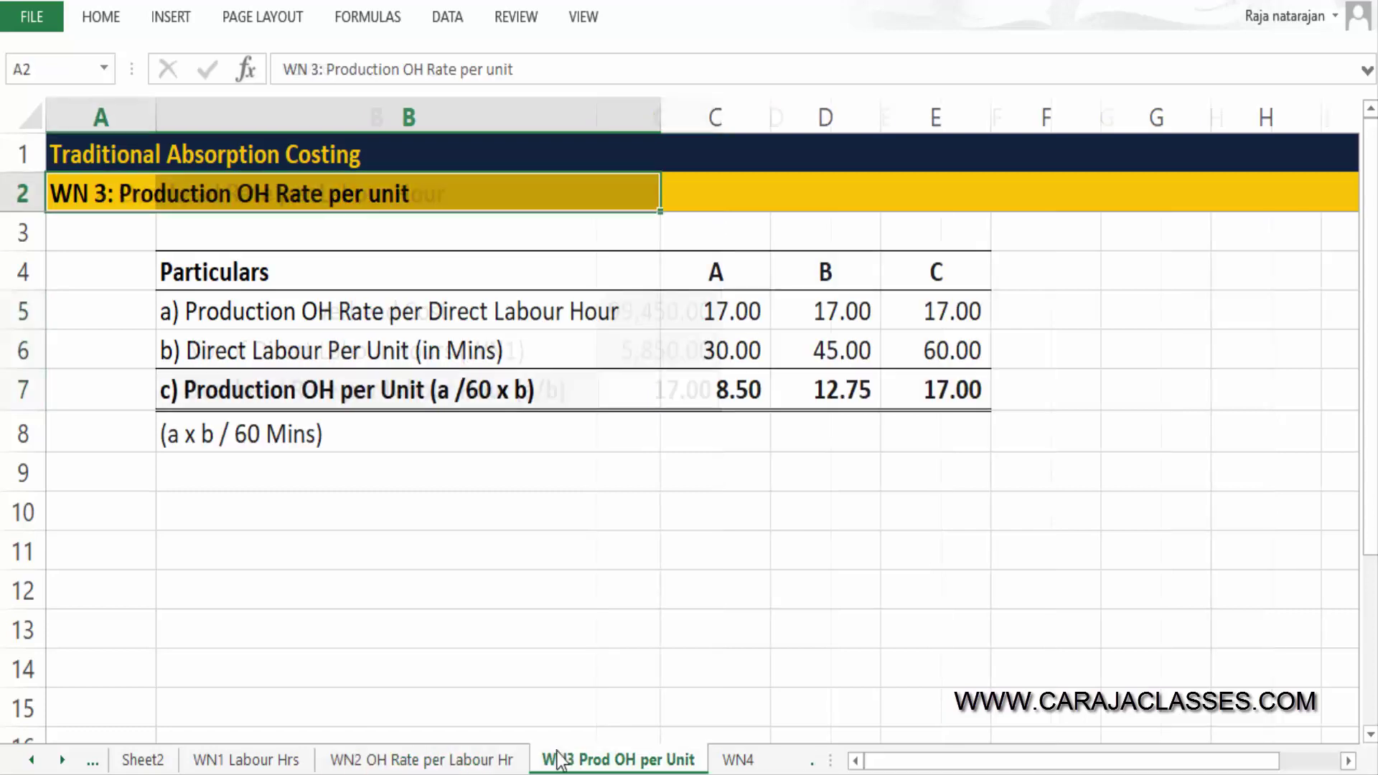
Highlight WN3's product headers and Production OH Rate row, and select the rates of all three products in C5:E5.
click(387, 255)
drag(387, 255, 960, 273)
click(547, 308)
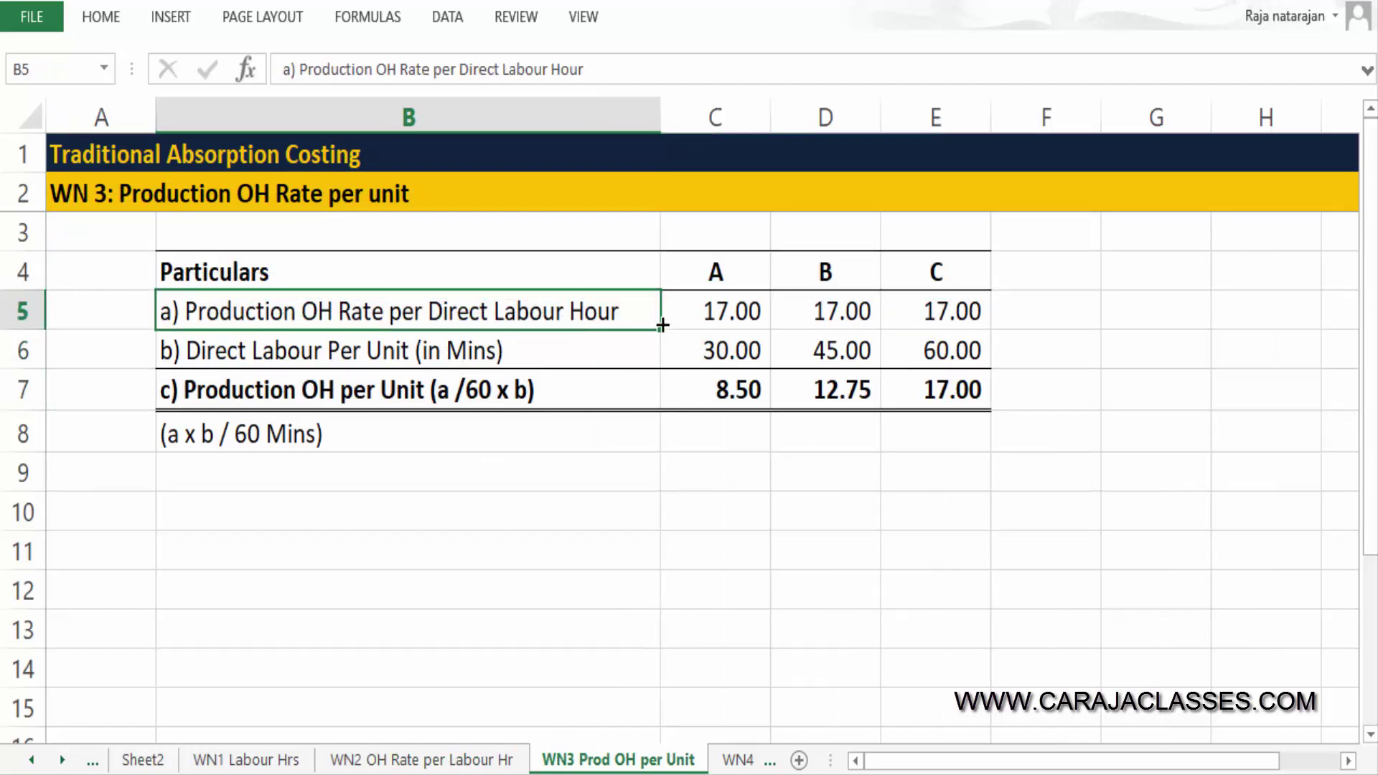
shift+click(966, 308)
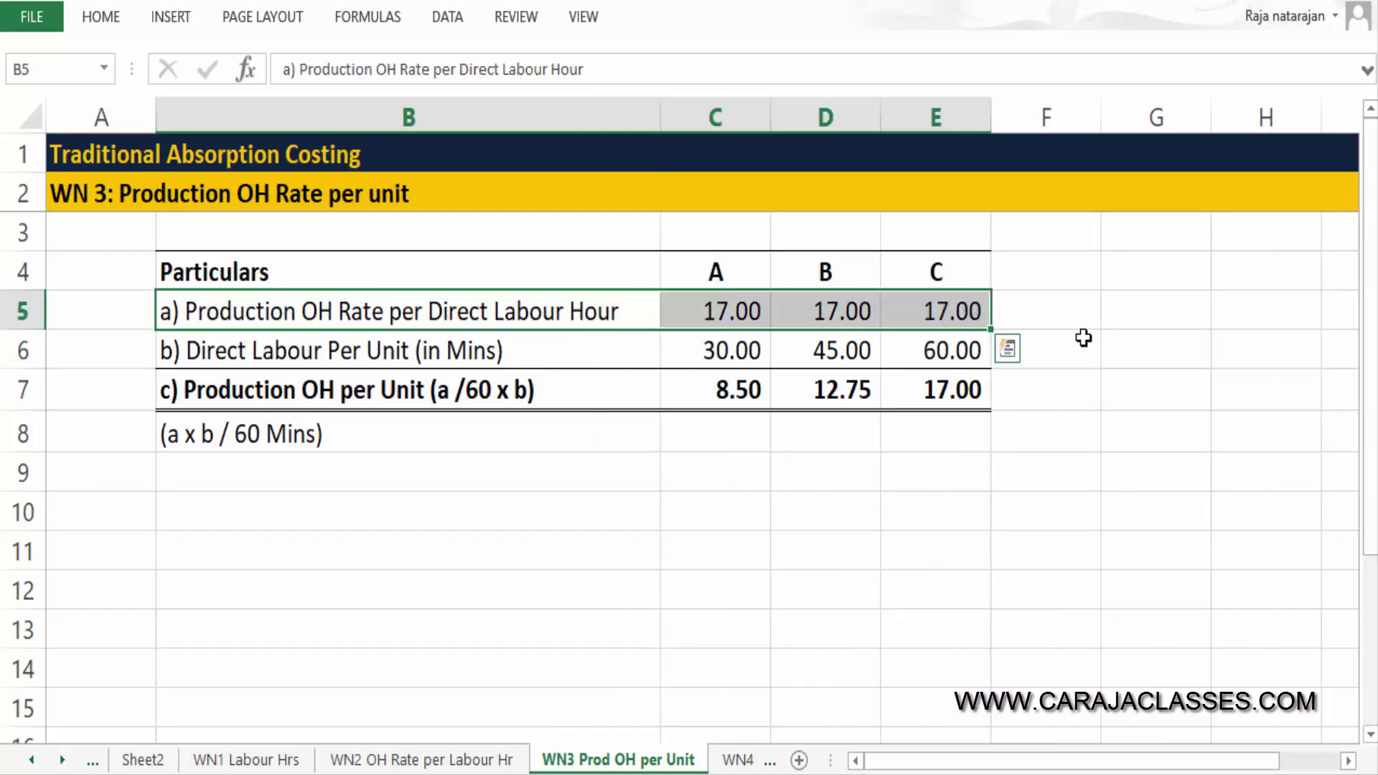
click(718, 310)
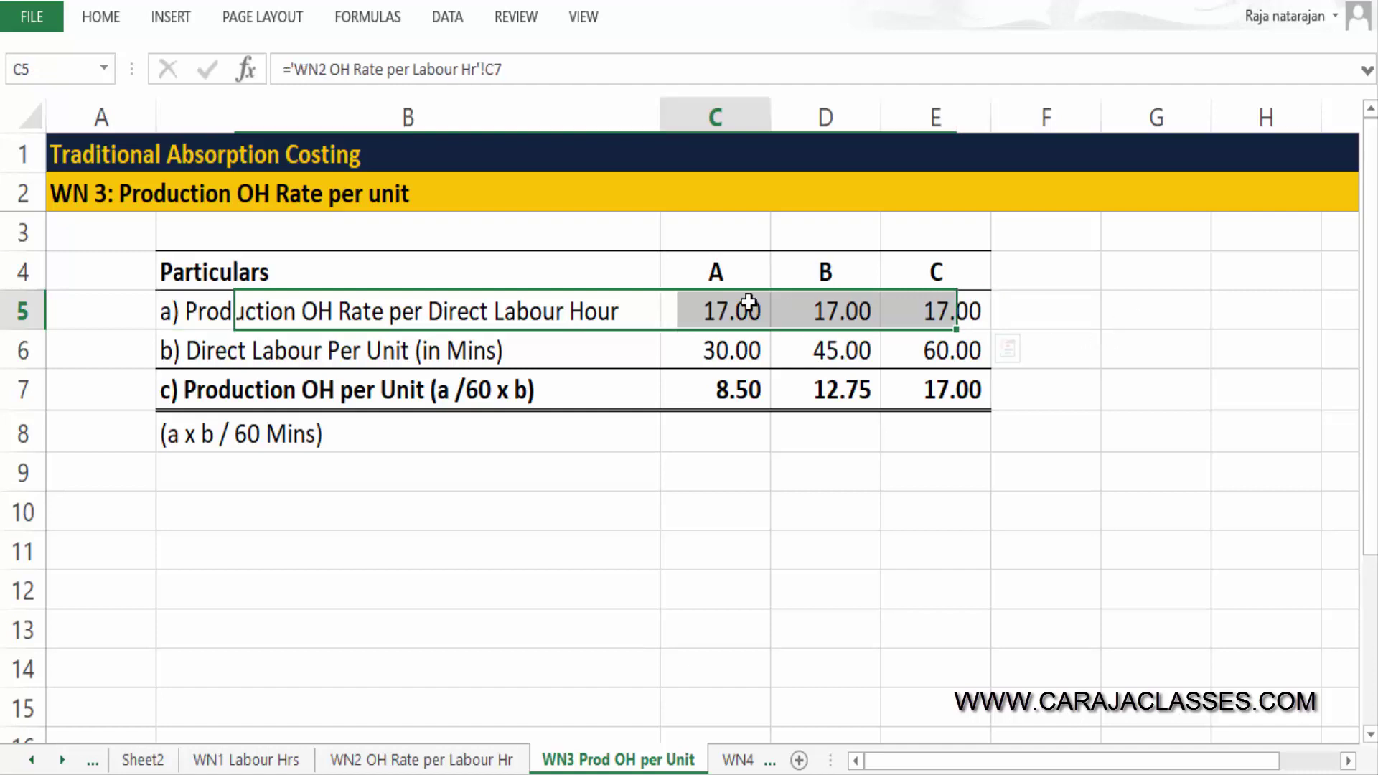
click(849, 308)
ctrl+click(949, 325)
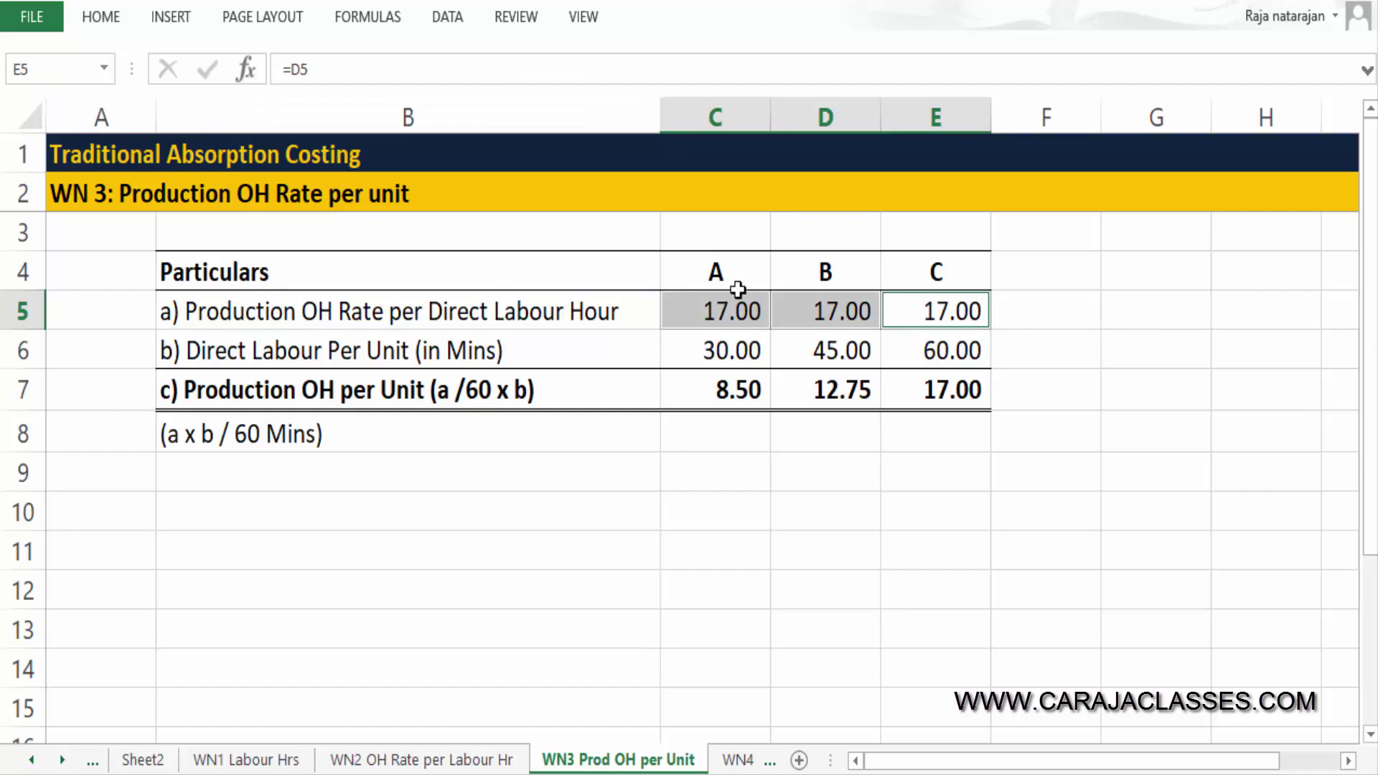
Examine the direct labour minutes per unit in C6:E6 and compare them with the problem data on Sheet1.
click(699, 273)
click(581, 361)
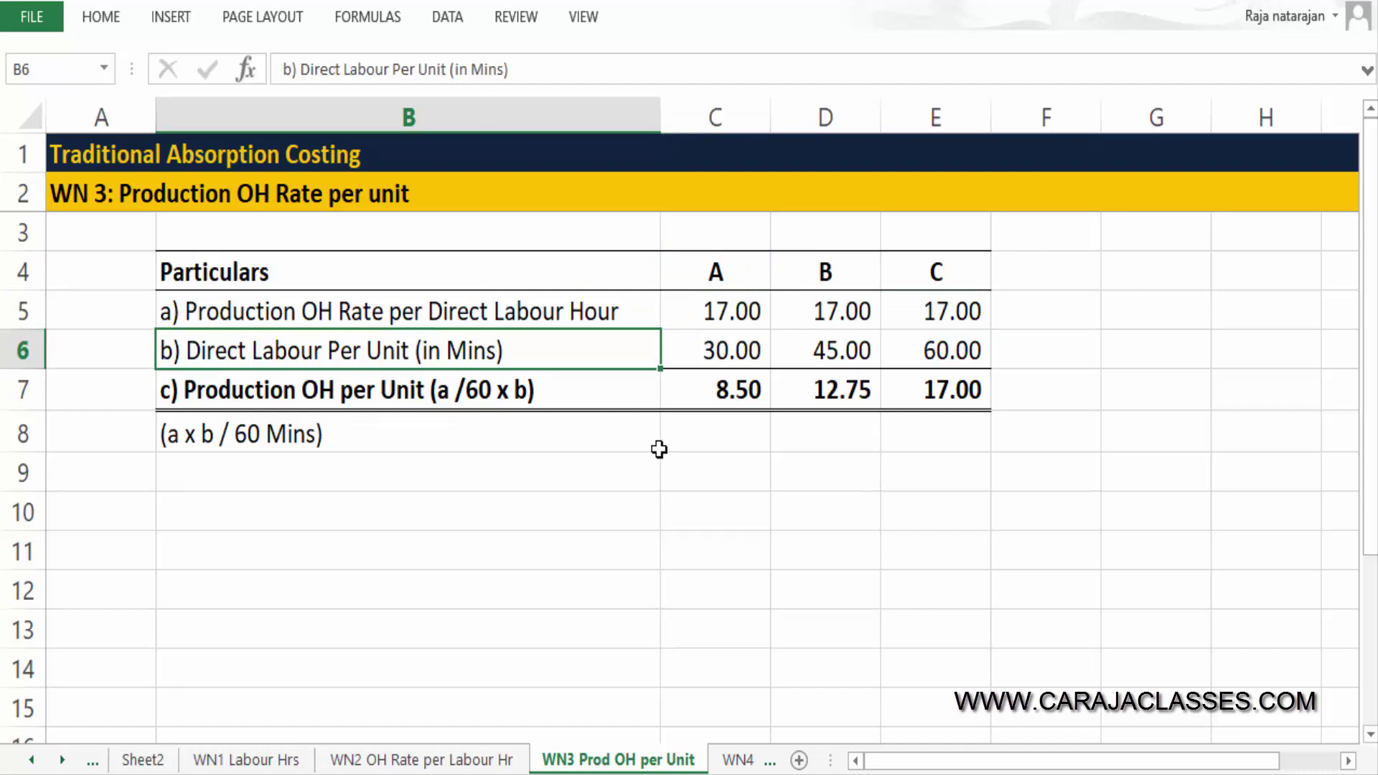
click(739, 337)
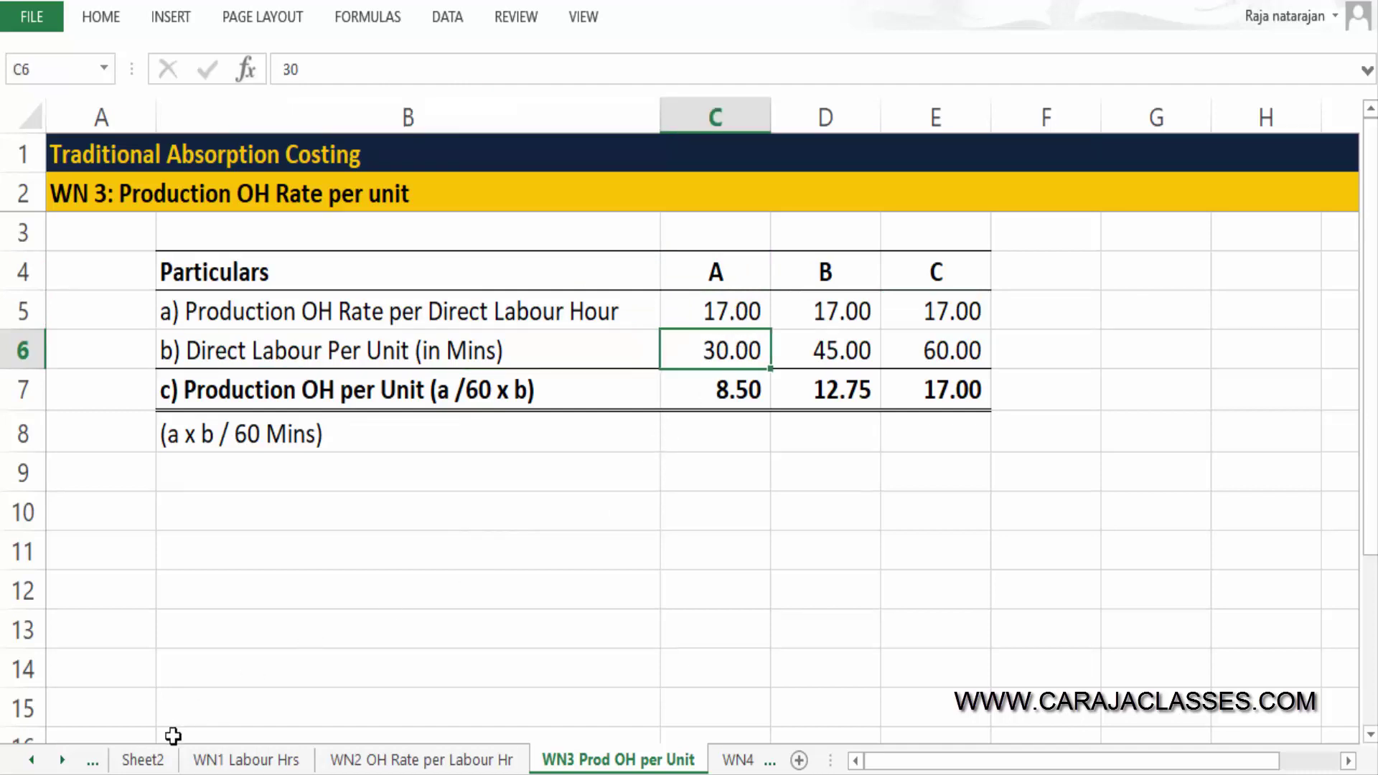
click(34, 761)
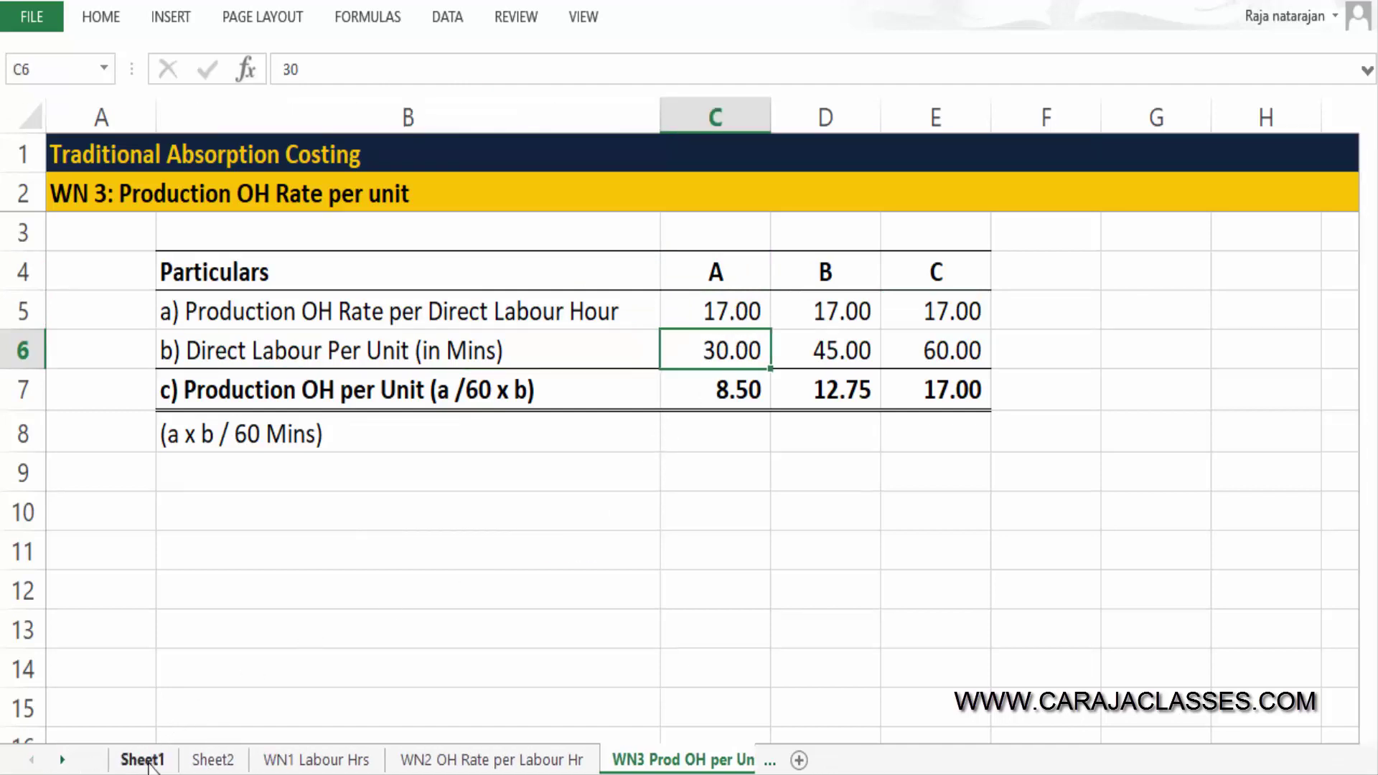
click(143, 759)
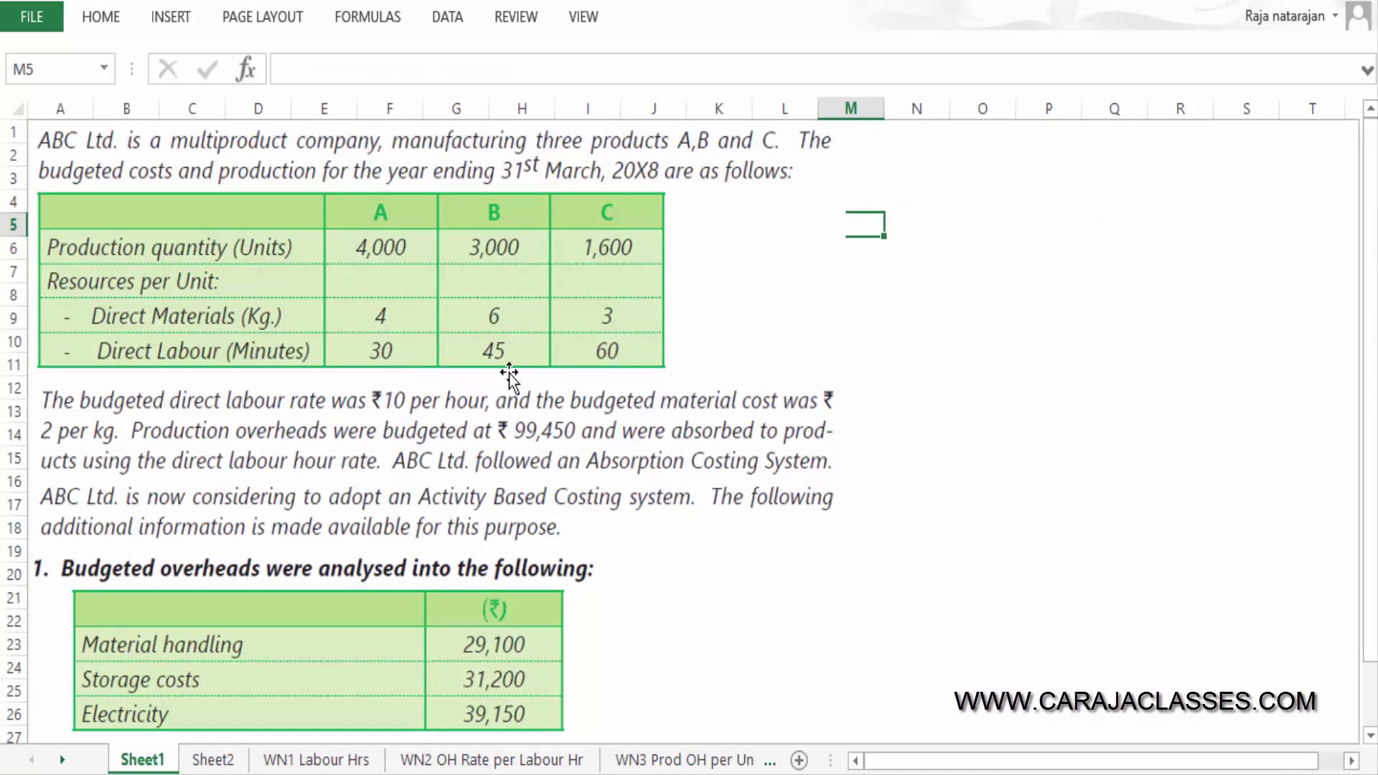
click(650, 757)
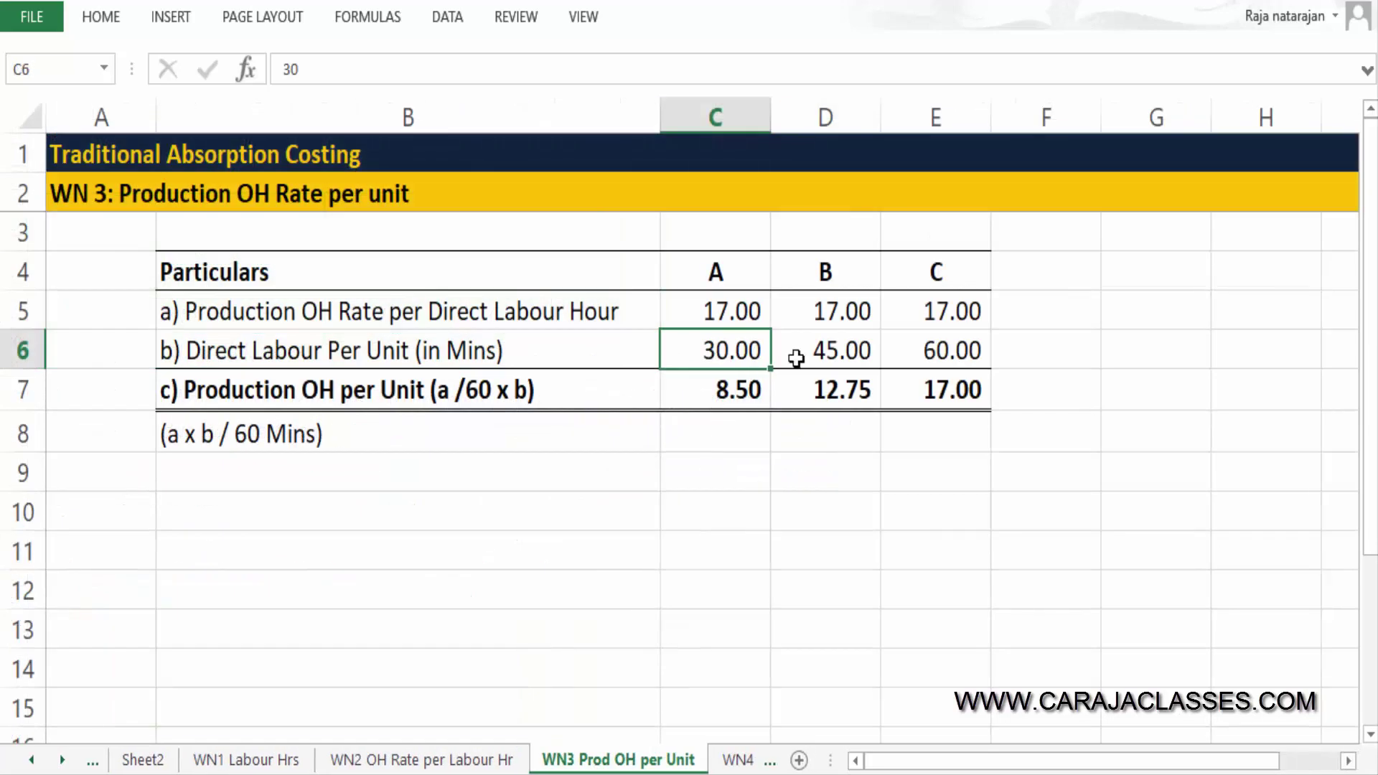
click(836, 348)
click(969, 359)
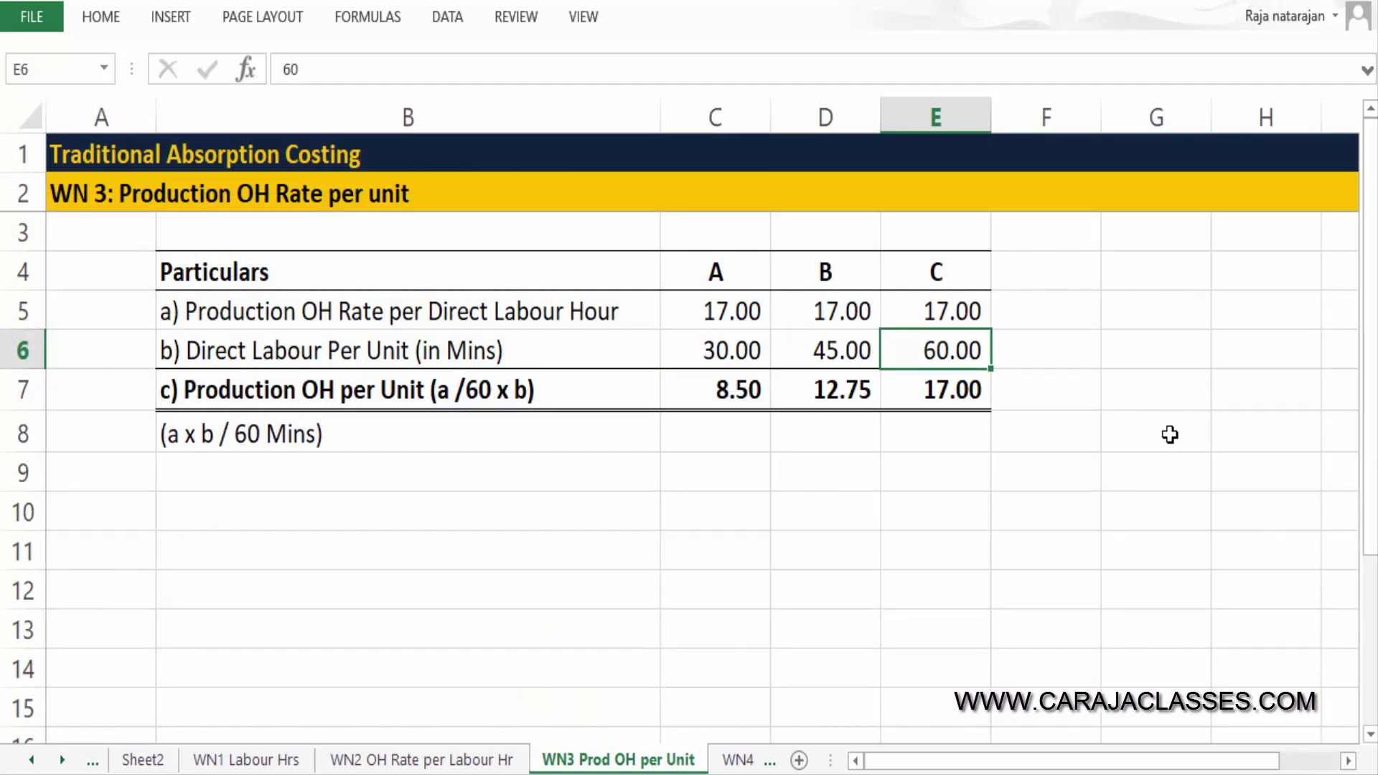
Trace product A's Production OH per Unit calculation through C5, C6 and the formula in C7, including the row label in B7.
click(743, 314)
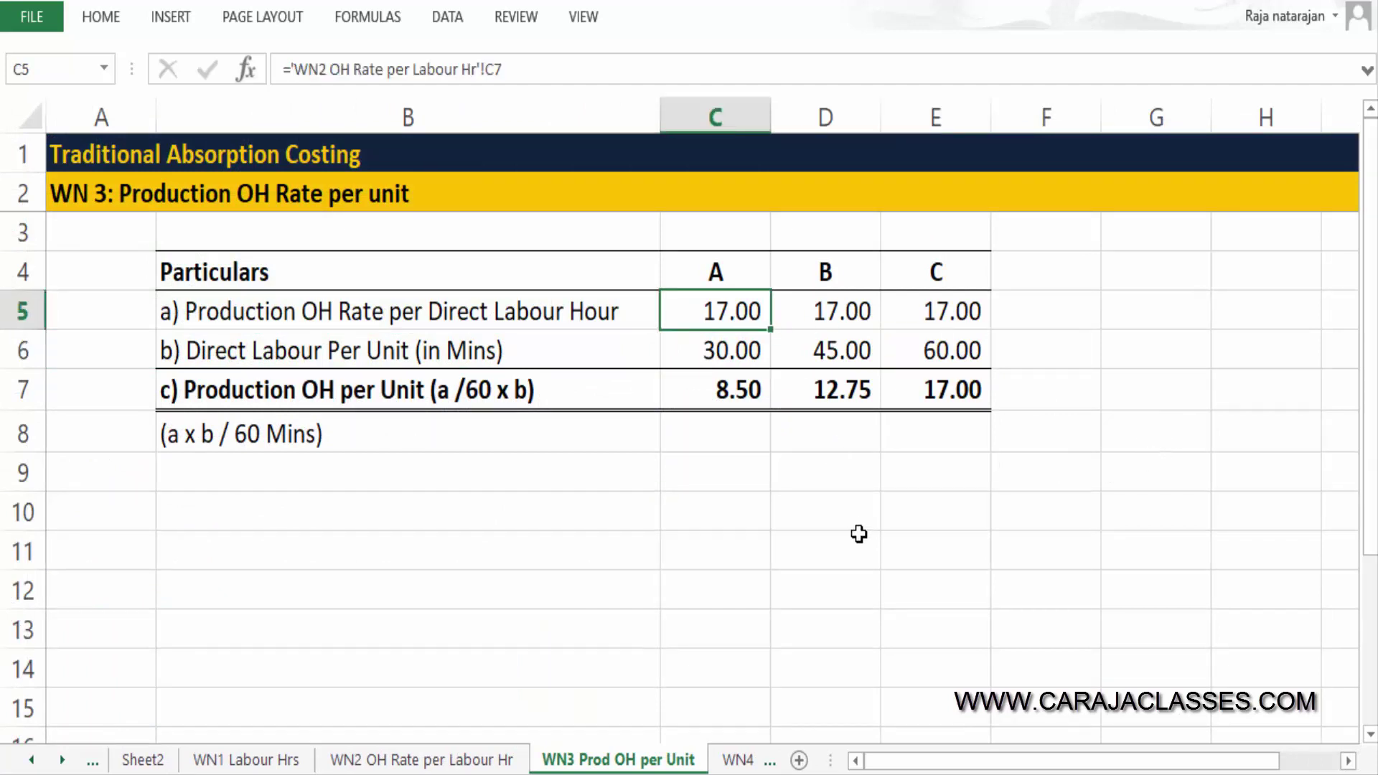
click(721, 352)
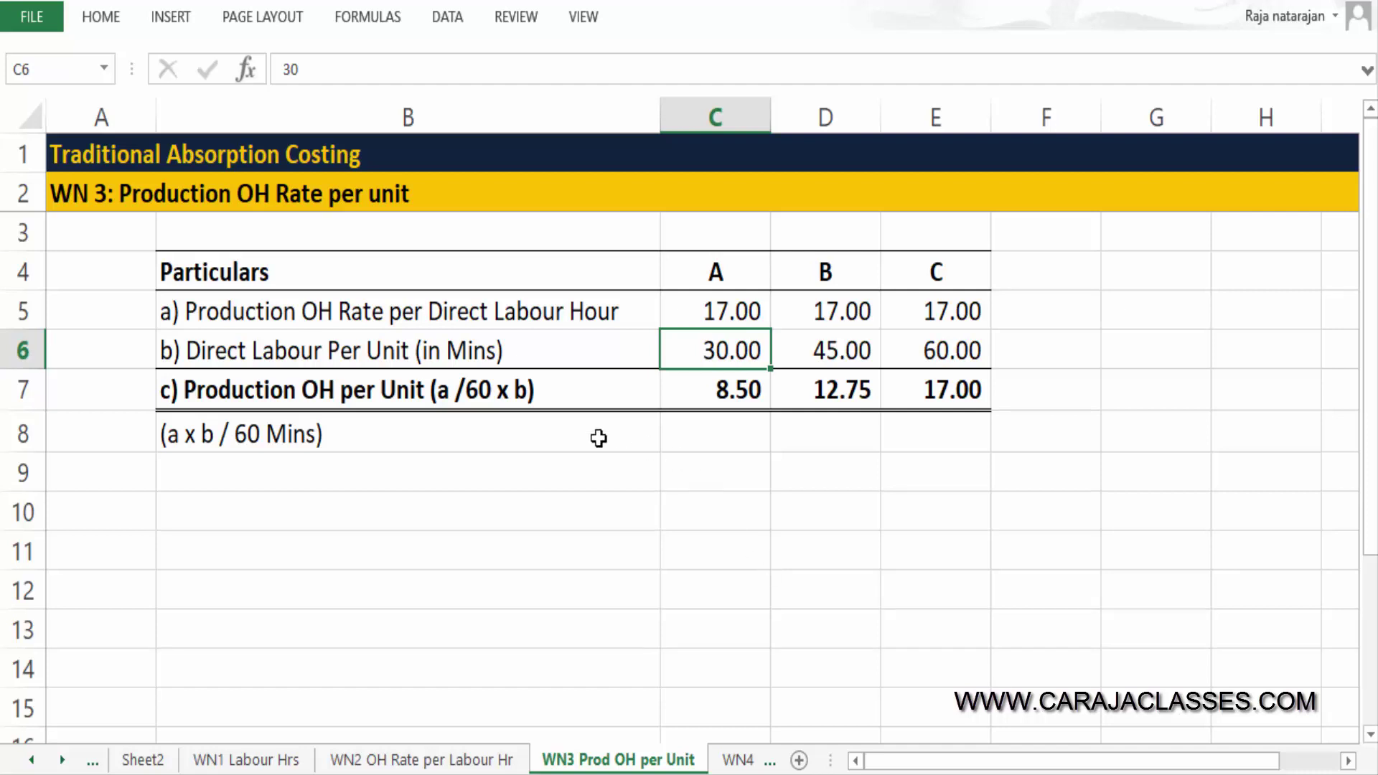
click(591, 399)
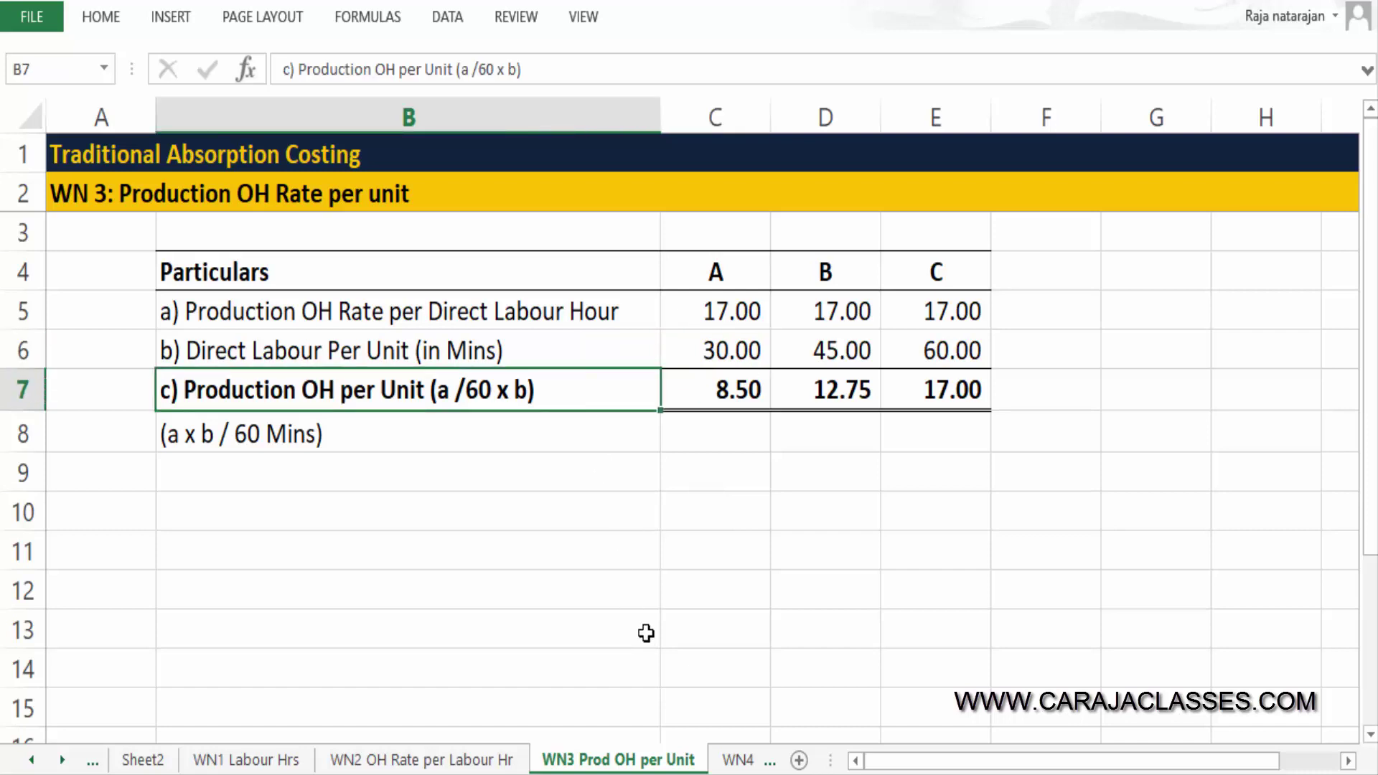
click(736, 313)
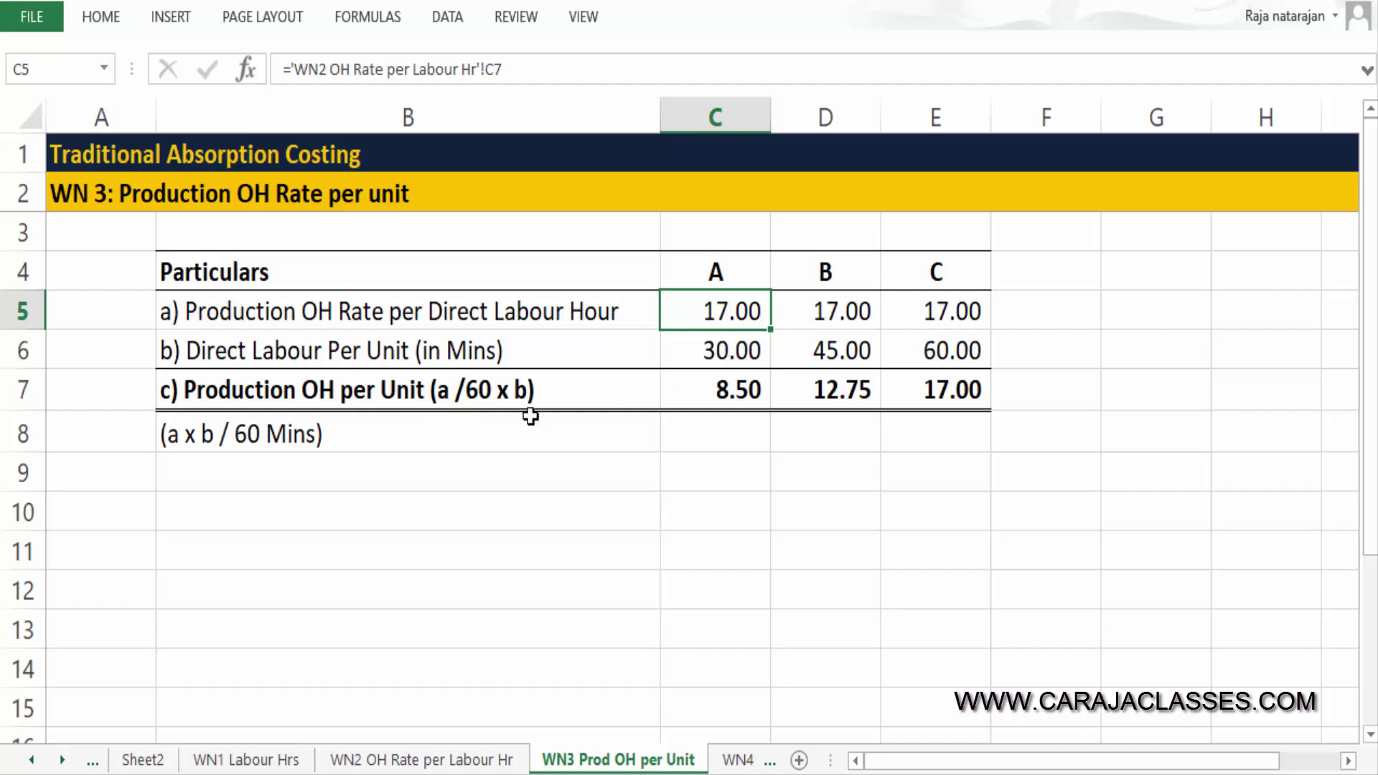
click(740, 353)
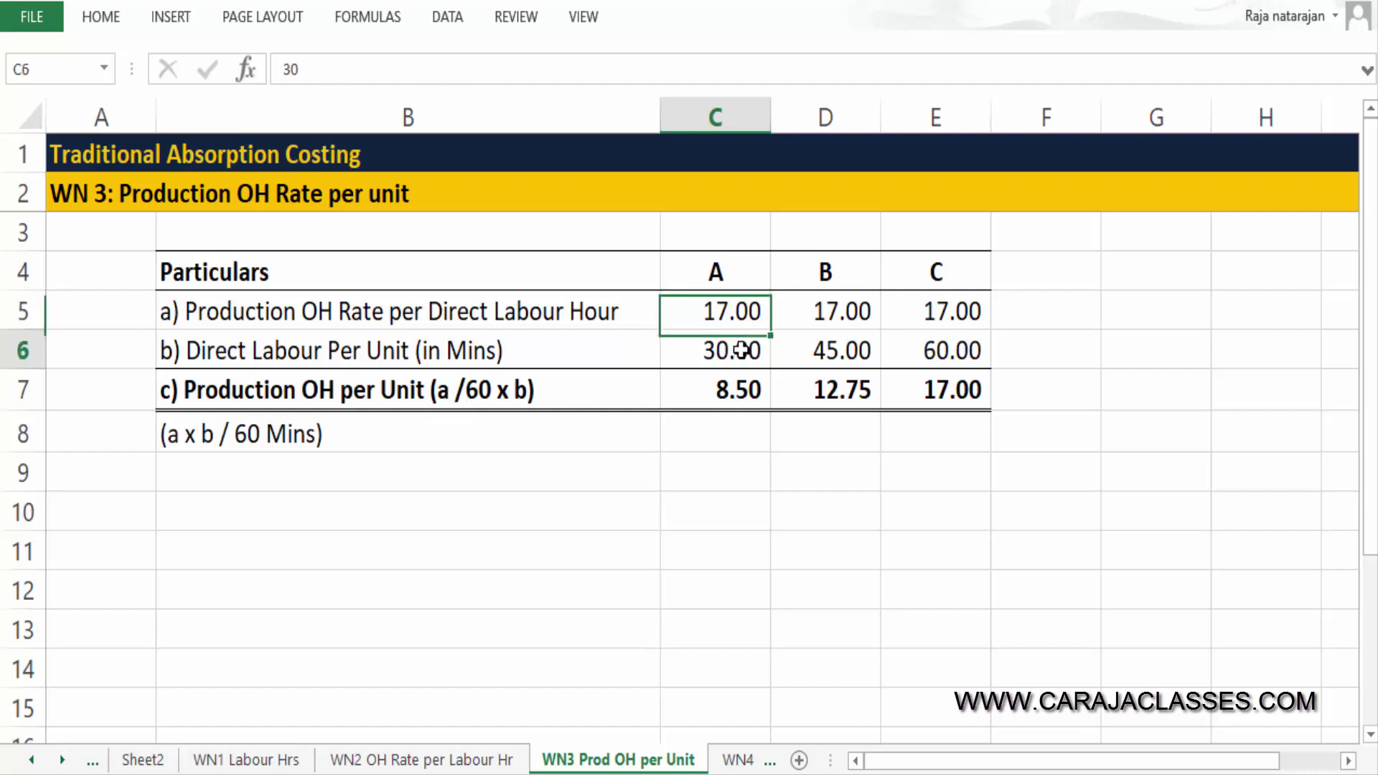
click(715, 385)
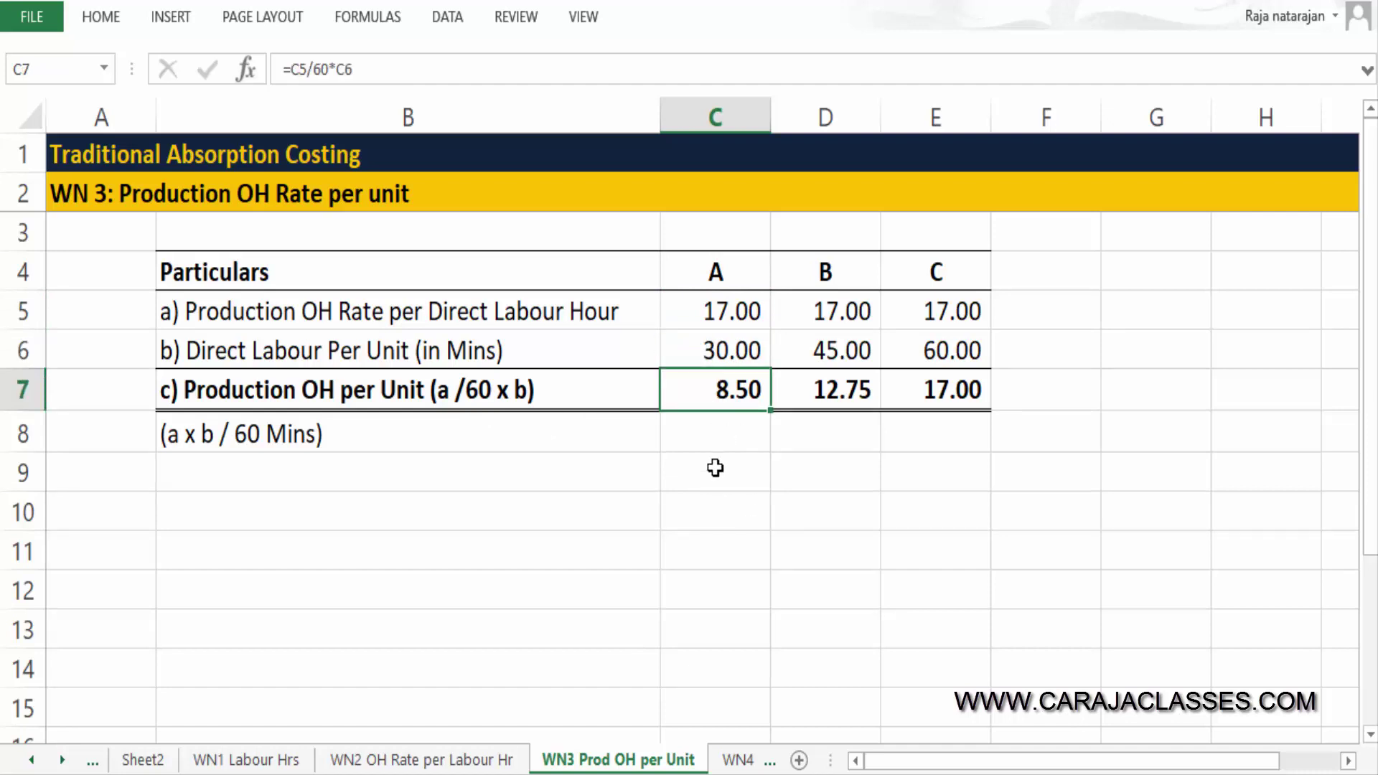
Trace the Production OH per Unit calculations for products B and C through D5:D7 and E5:E7.
click(821, 323)
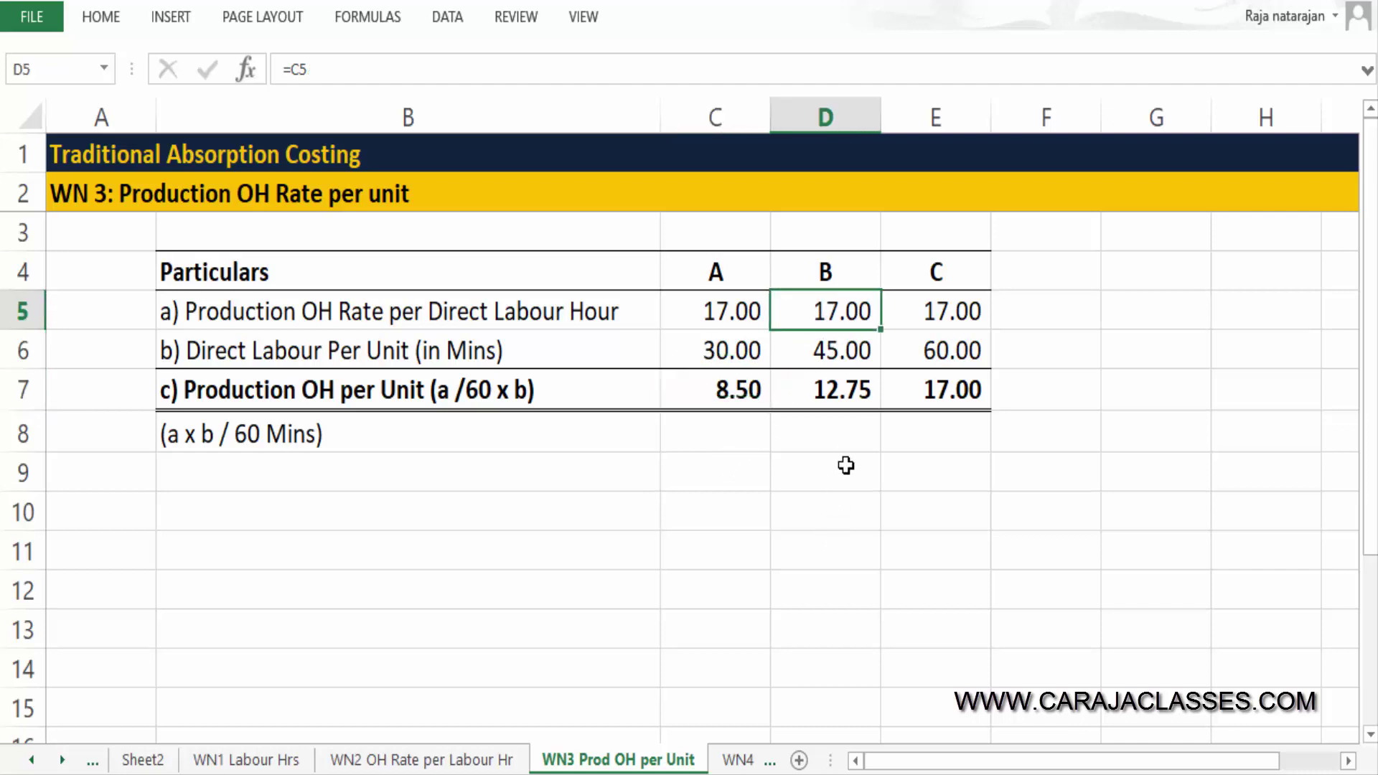
click(846, 351)
click(869, 406)
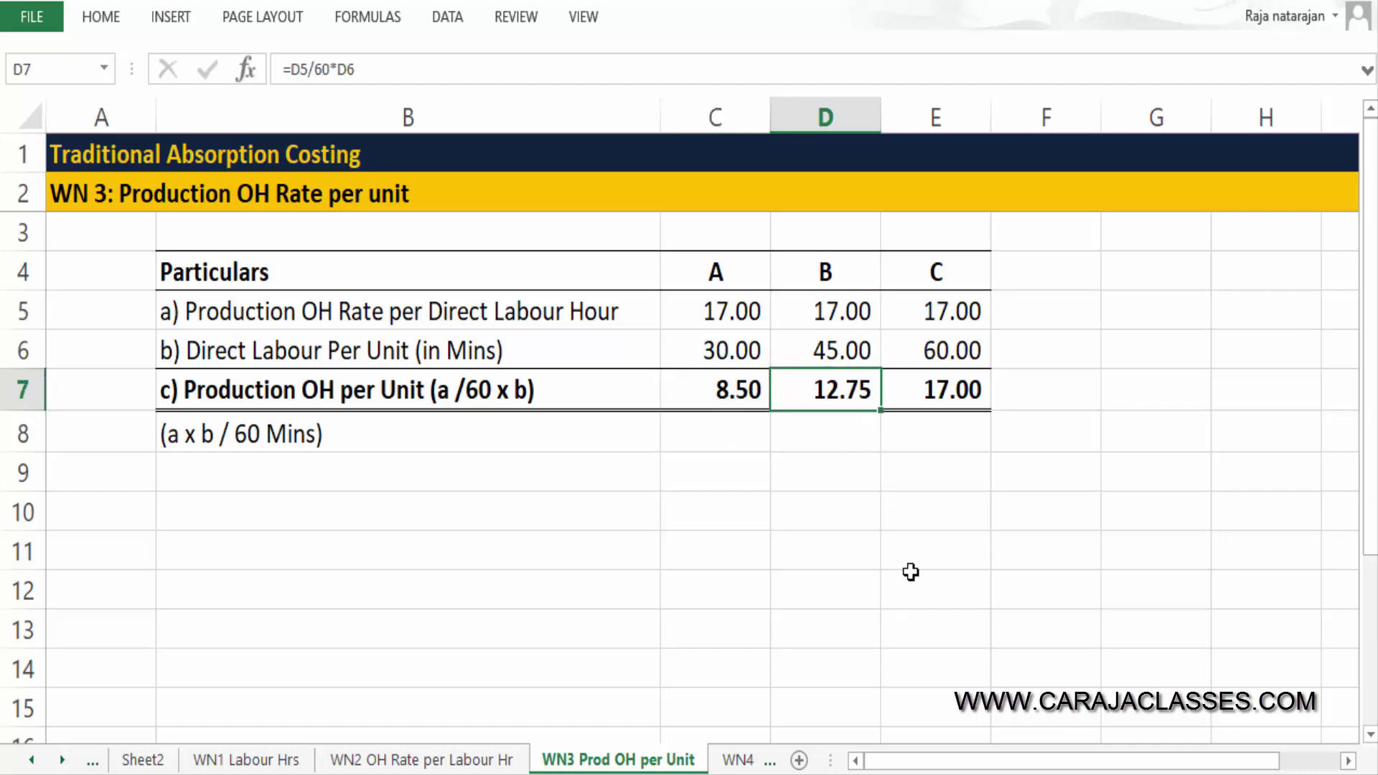
key(F2)
key(ctrl+Return)
click(944, 296)
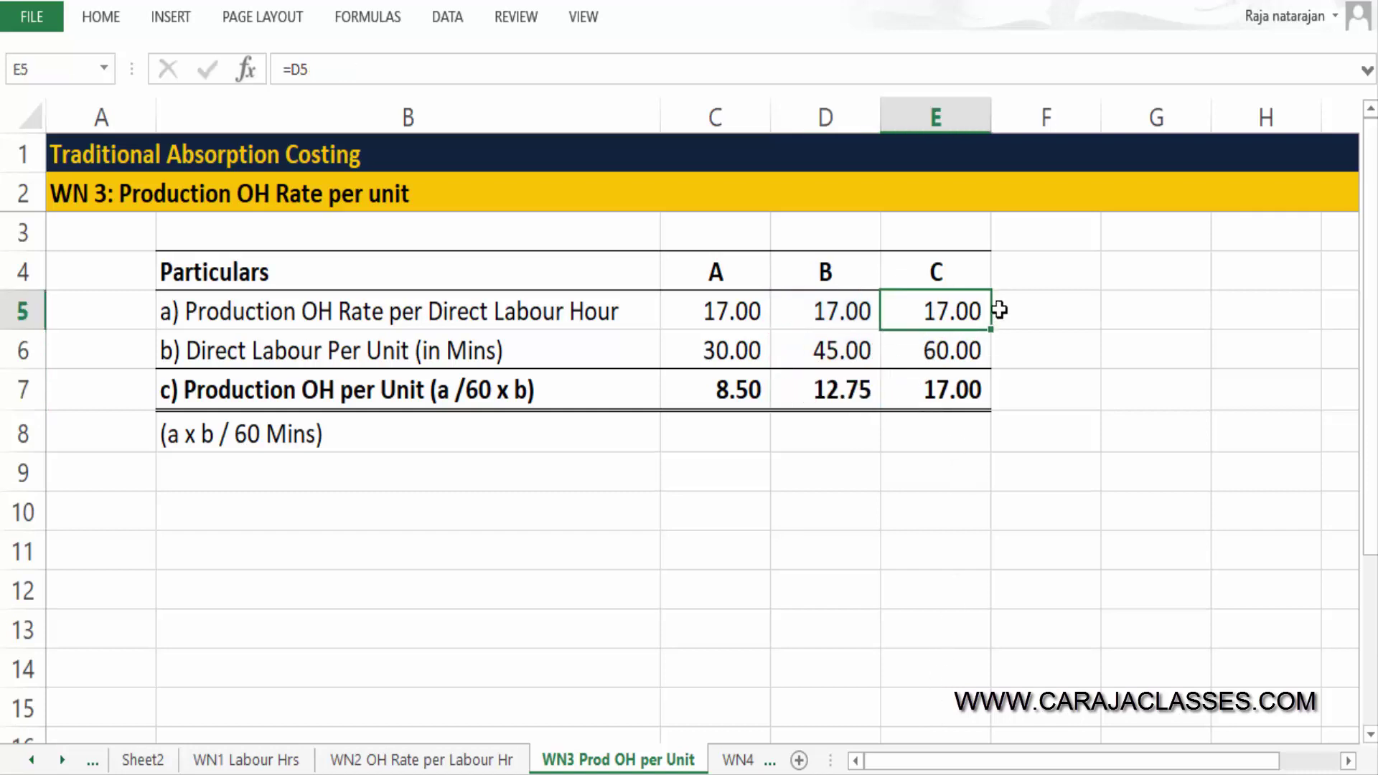
click(966, 351)
click(966, 394)
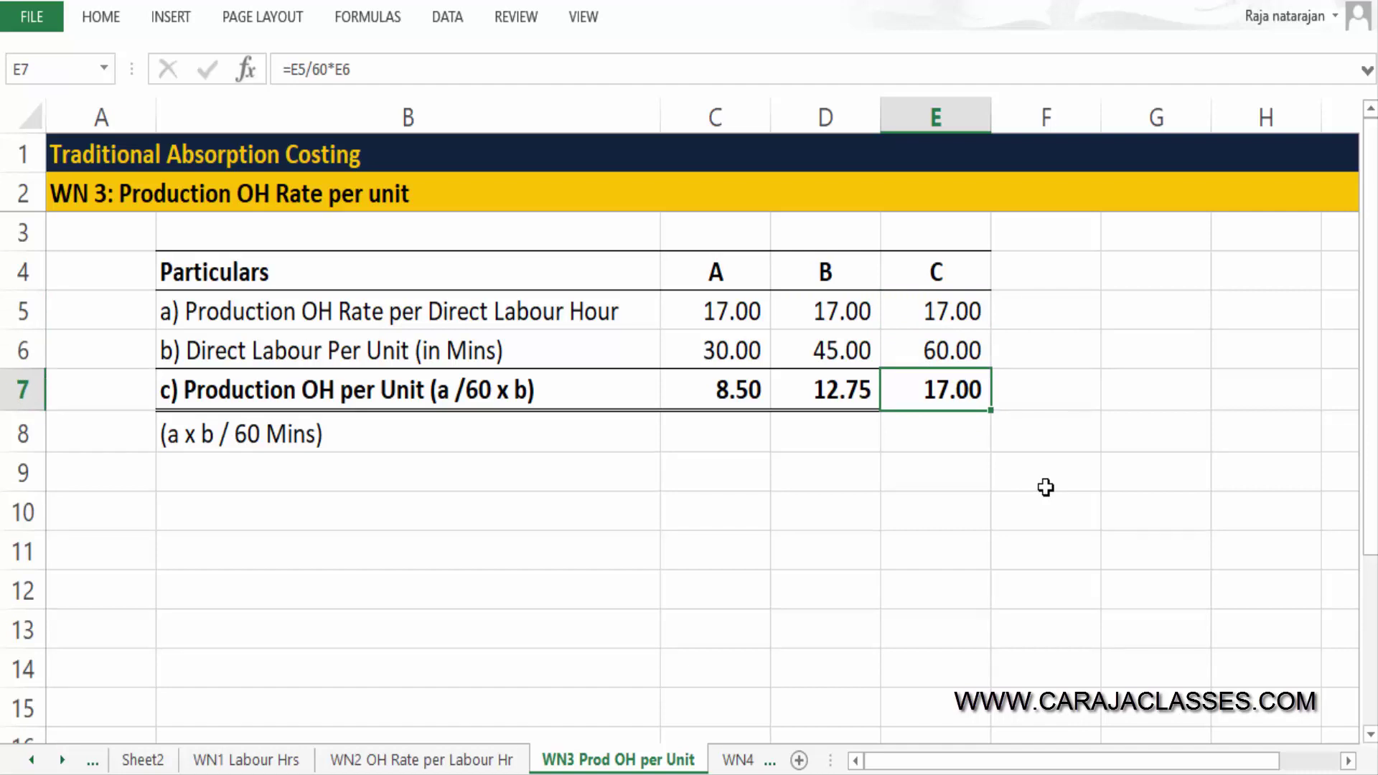
Open the WN4 Unit Cost sheet and highlight its heading, the Particulars header row B4:E4 and the Direct Material Cost label.
click(738, 759)
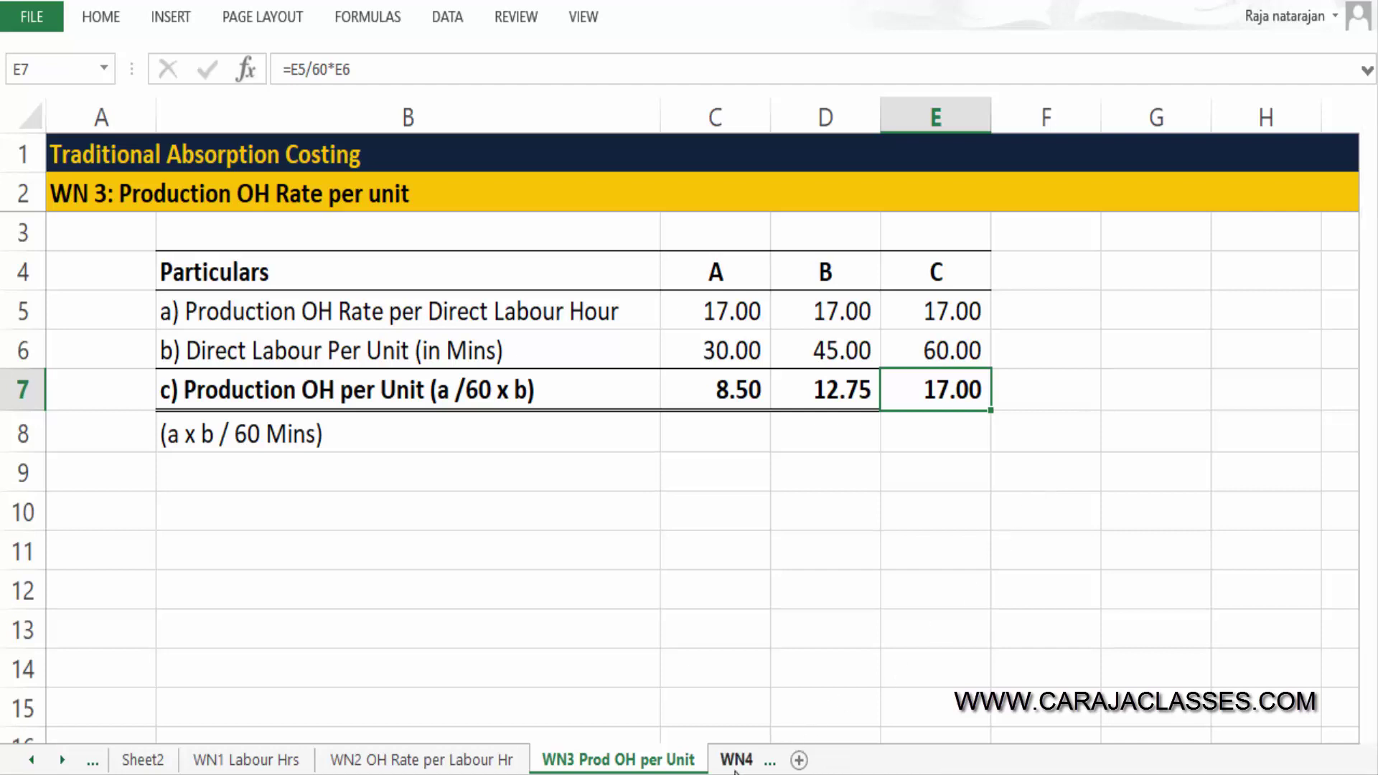
drag(104, 200, 503, 206)
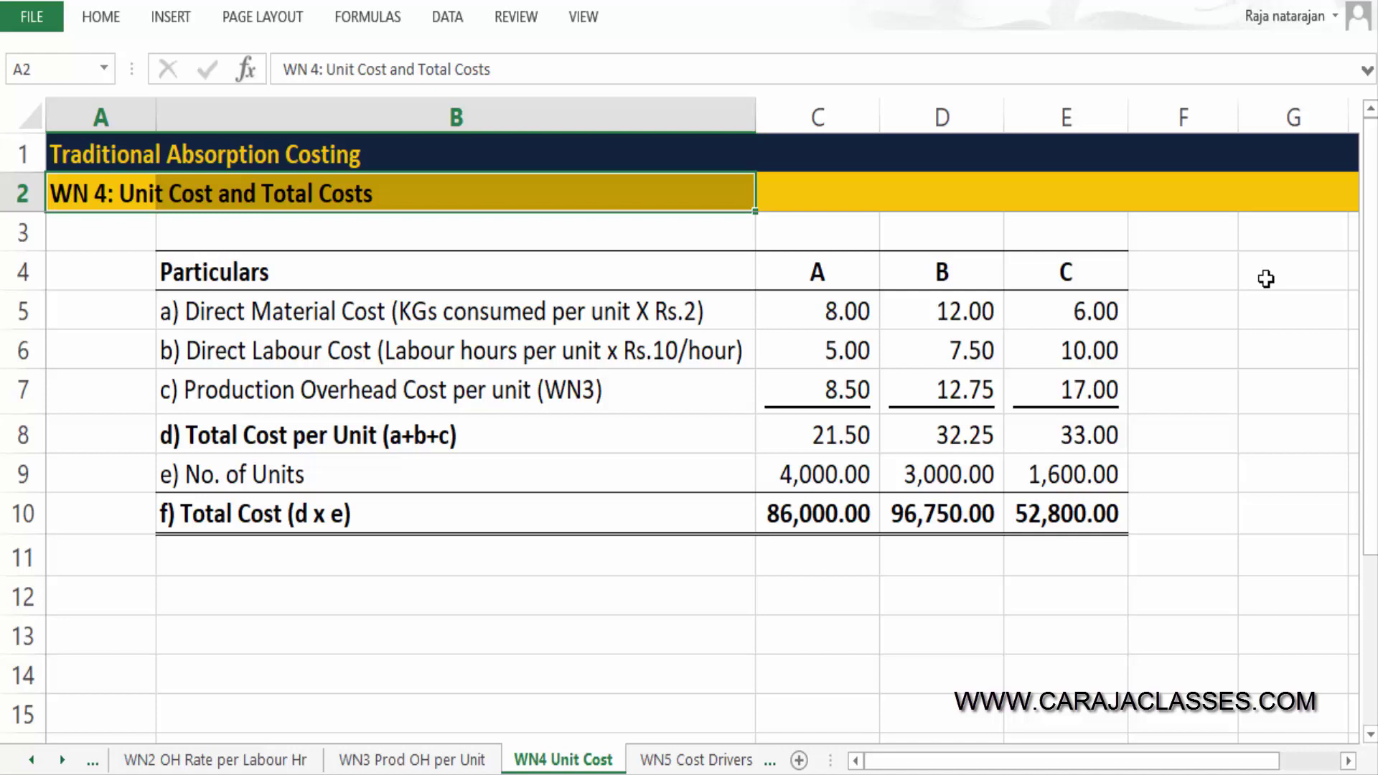
click(591, 272)
shift+click(1071, 282)
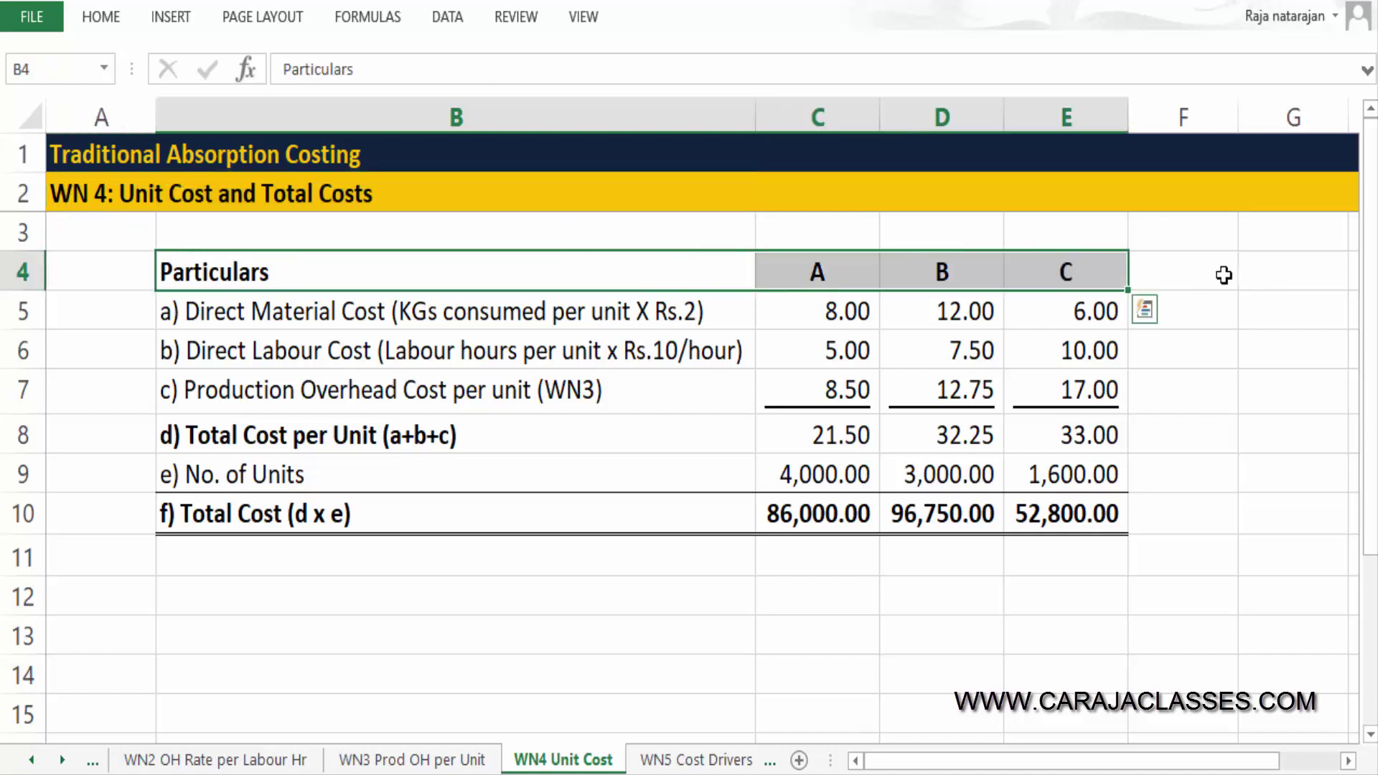
click(697, 309)
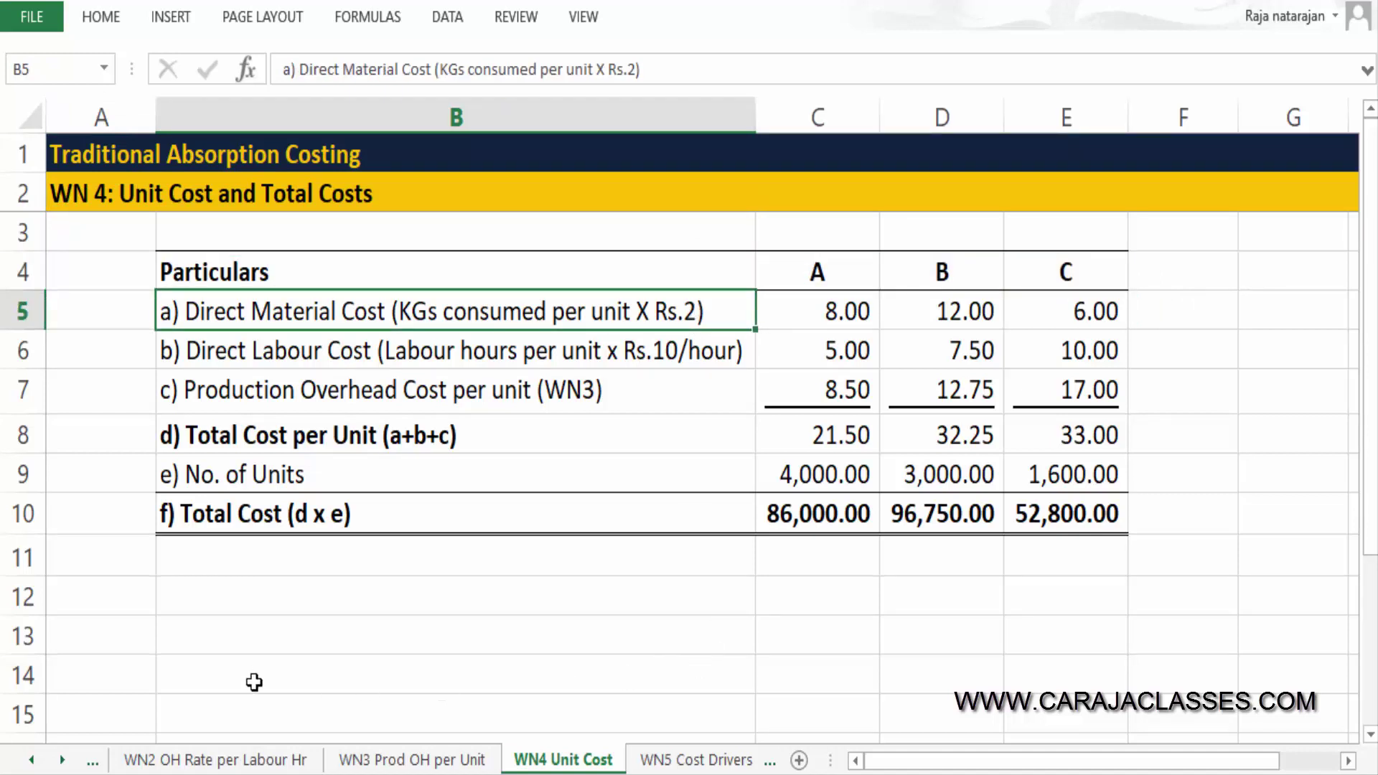
Check the direct materials per unit and material cost per kg on Sheet1, and return to the WN4 Unit Cost sheet.
click(30, 761)
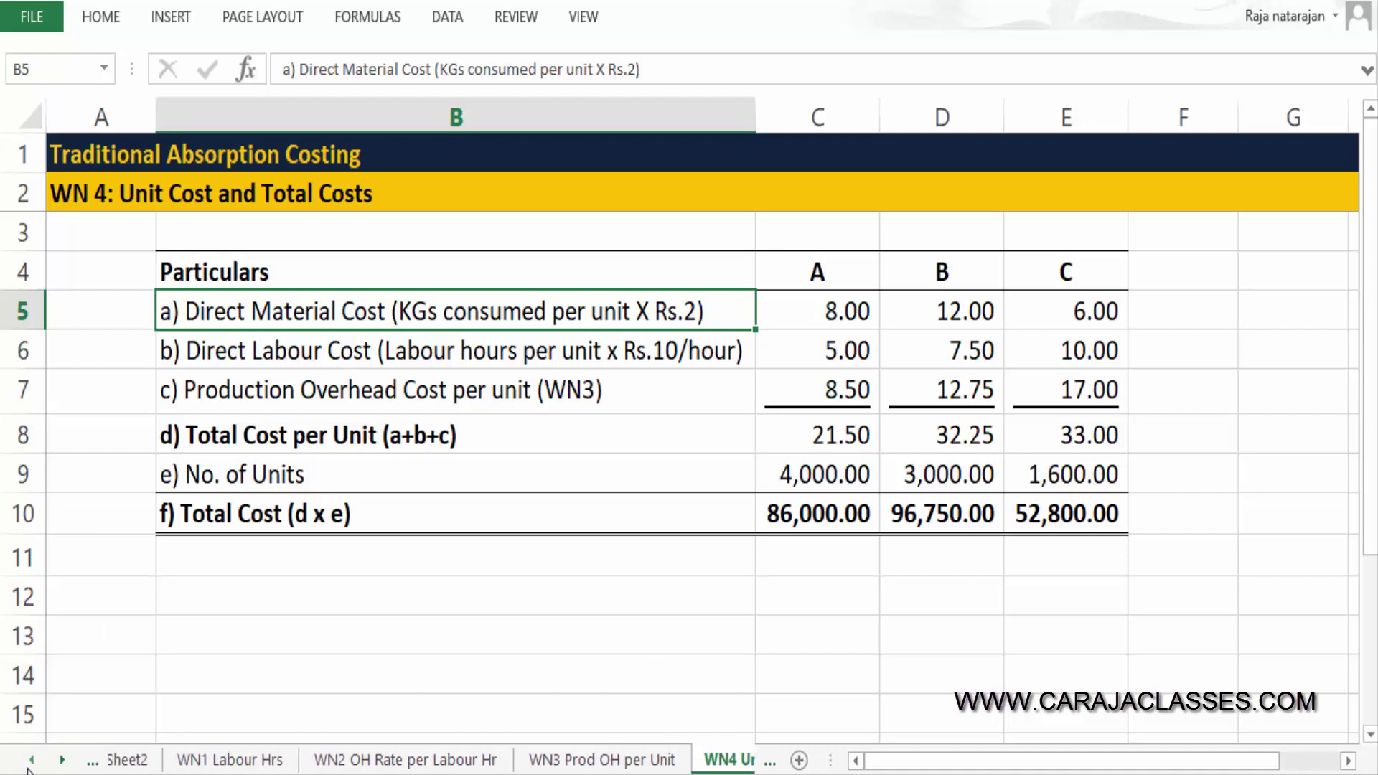
click(31, 761)
click(136, 760)
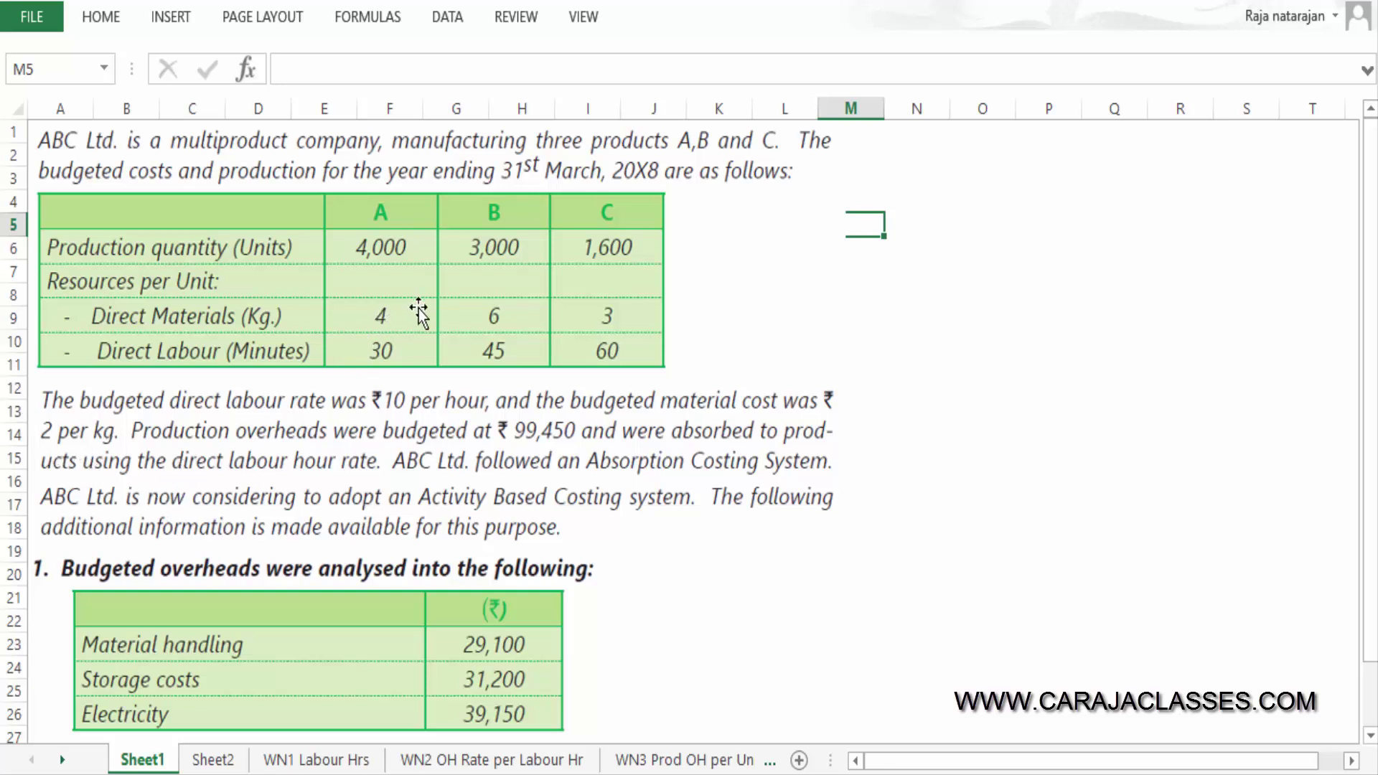
click(678, 760)
click(732, 762)
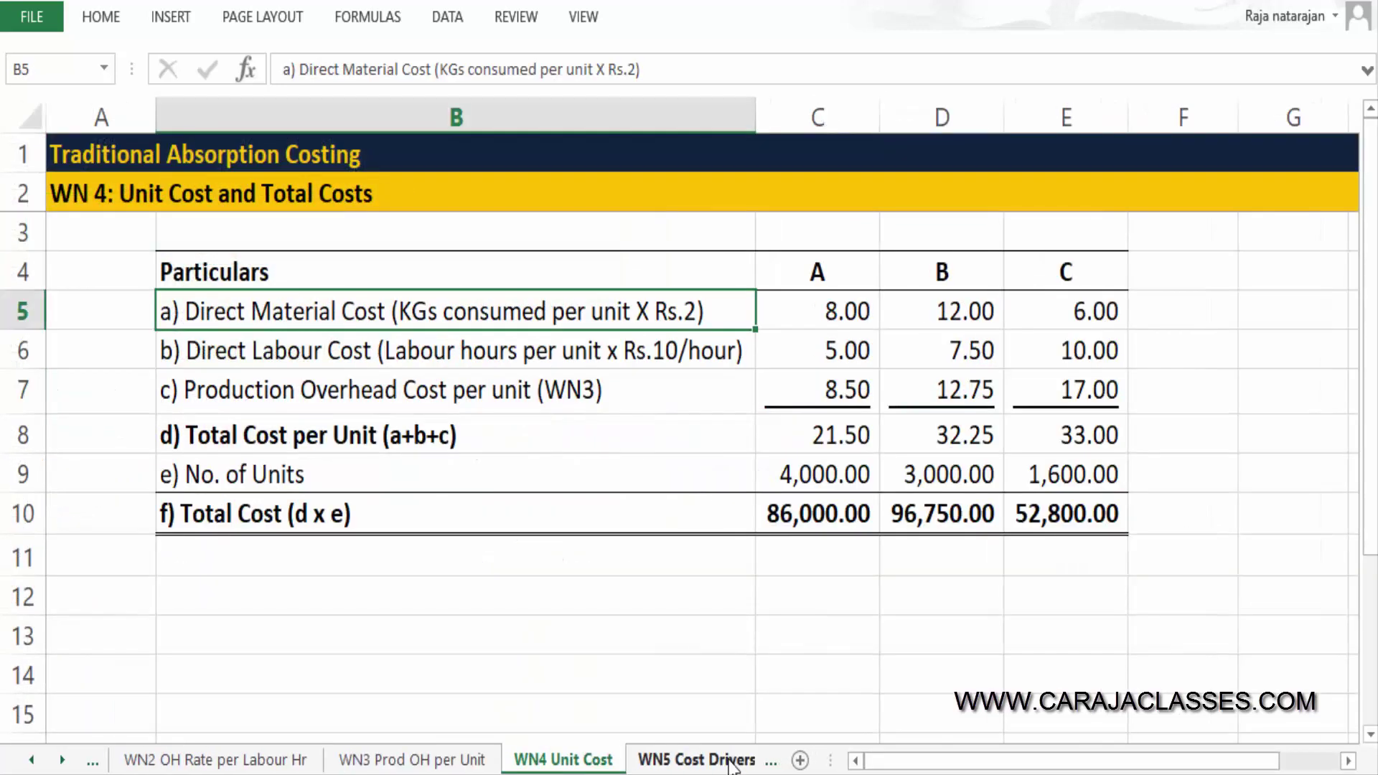
Inspect product A's direct material cost formula in C5 and leave the cell without editing it.
click(854, 310)
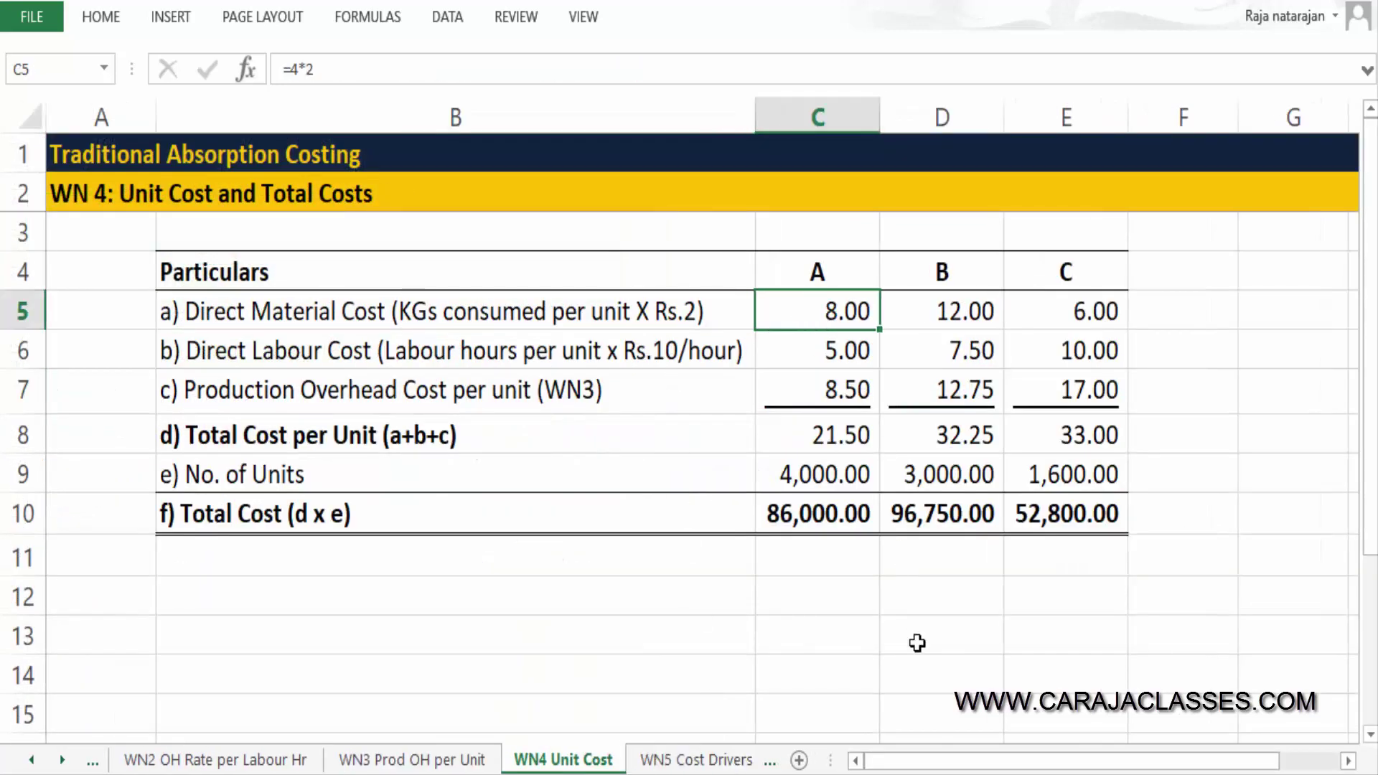
key(F2)
key(Escape)
Refer back to the problem data on Sheet1 for the remaining products' materials, and return to WN4 Unit Cost.
click(36, 759)
click(36, 759)
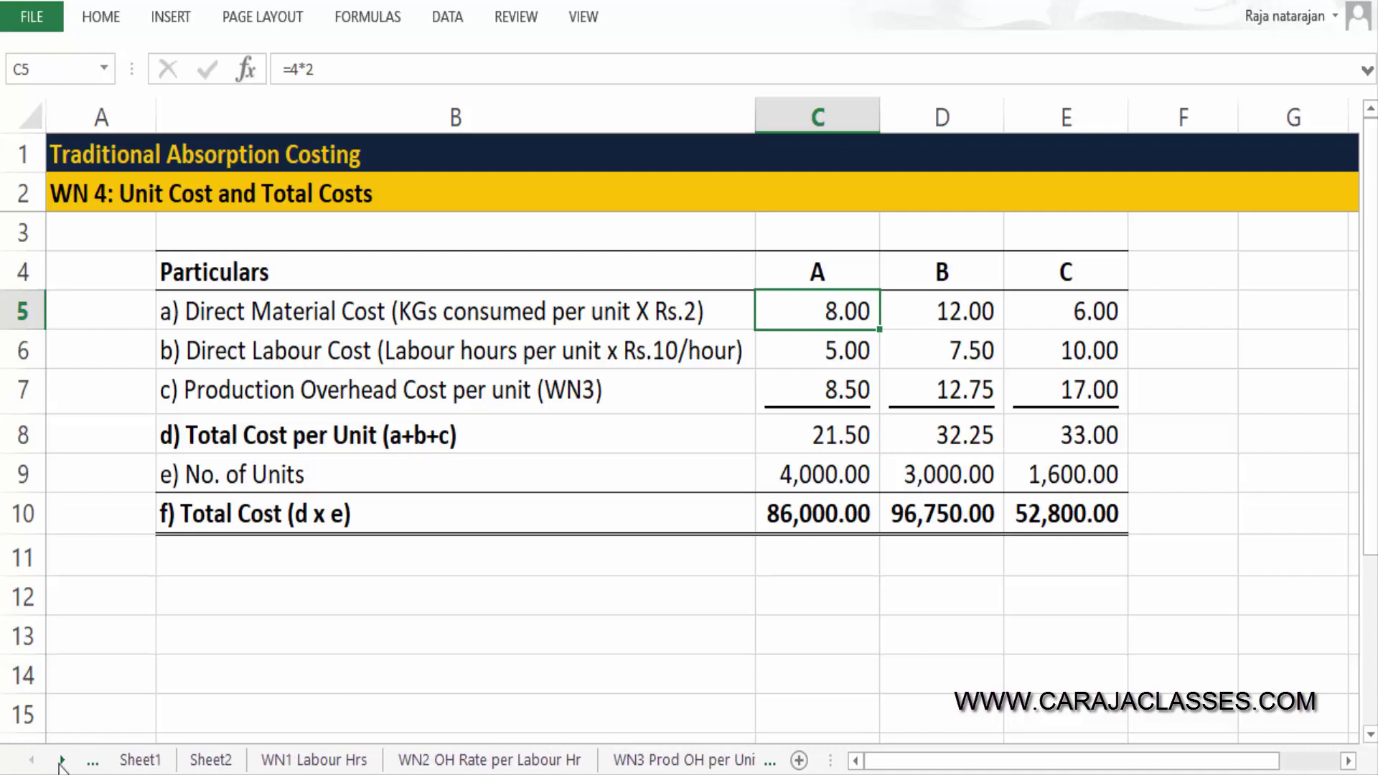
click(142, 759)
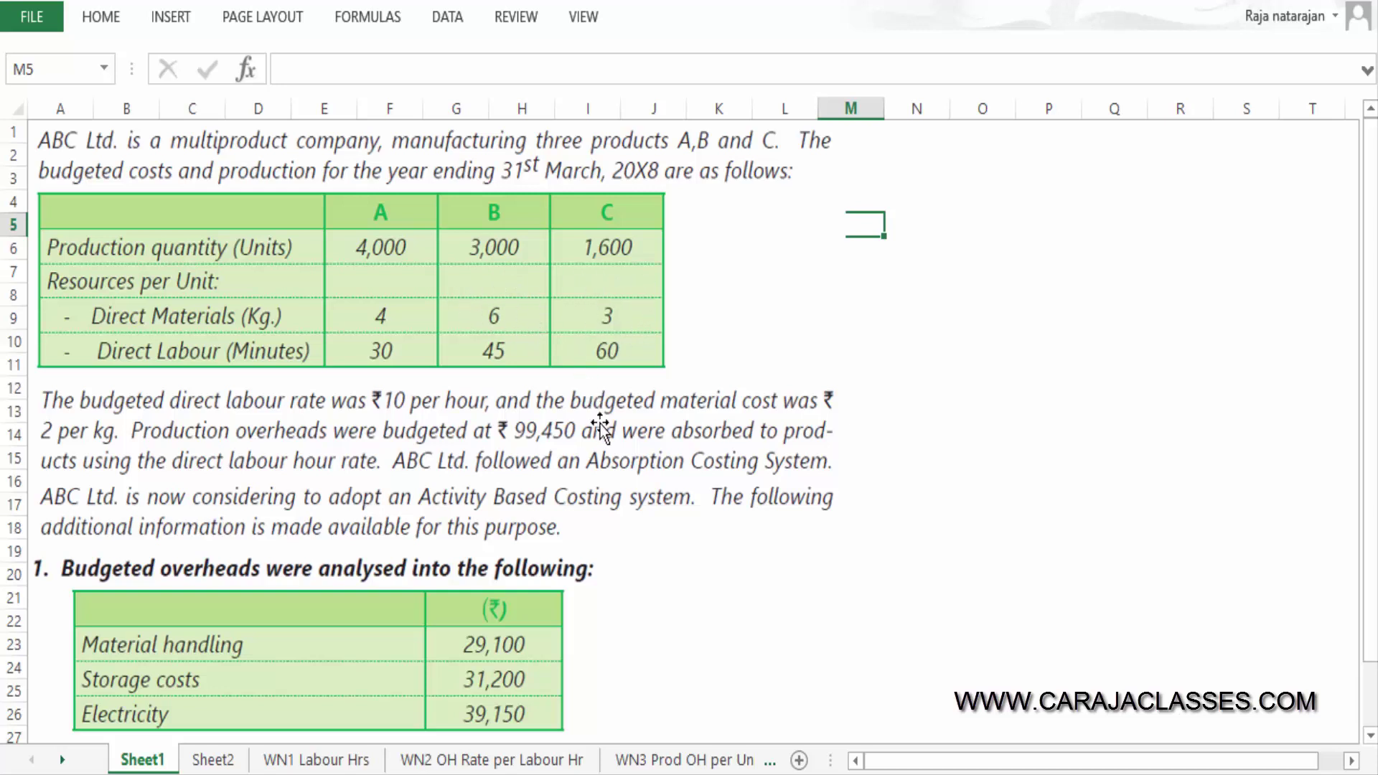
click(701, 759)
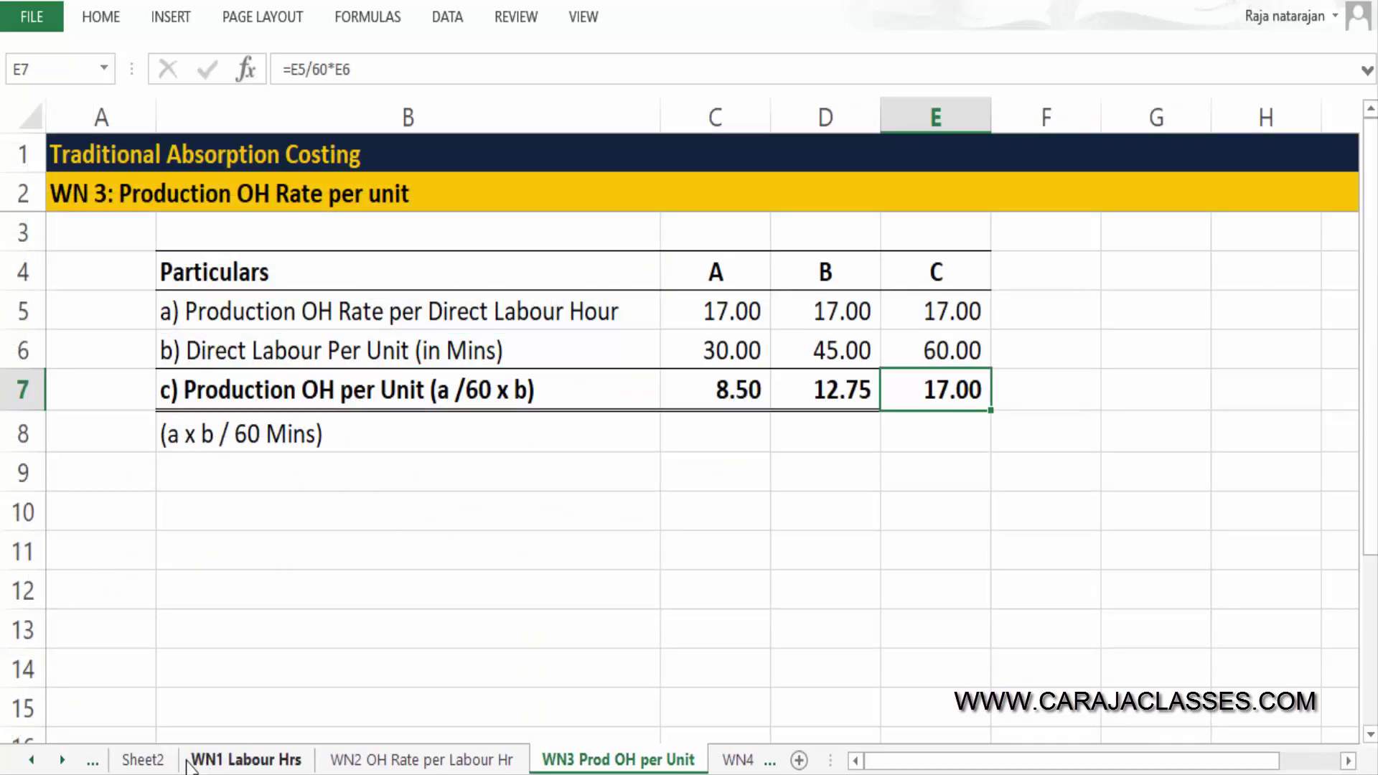
click(62, 759)
click(716, 762)
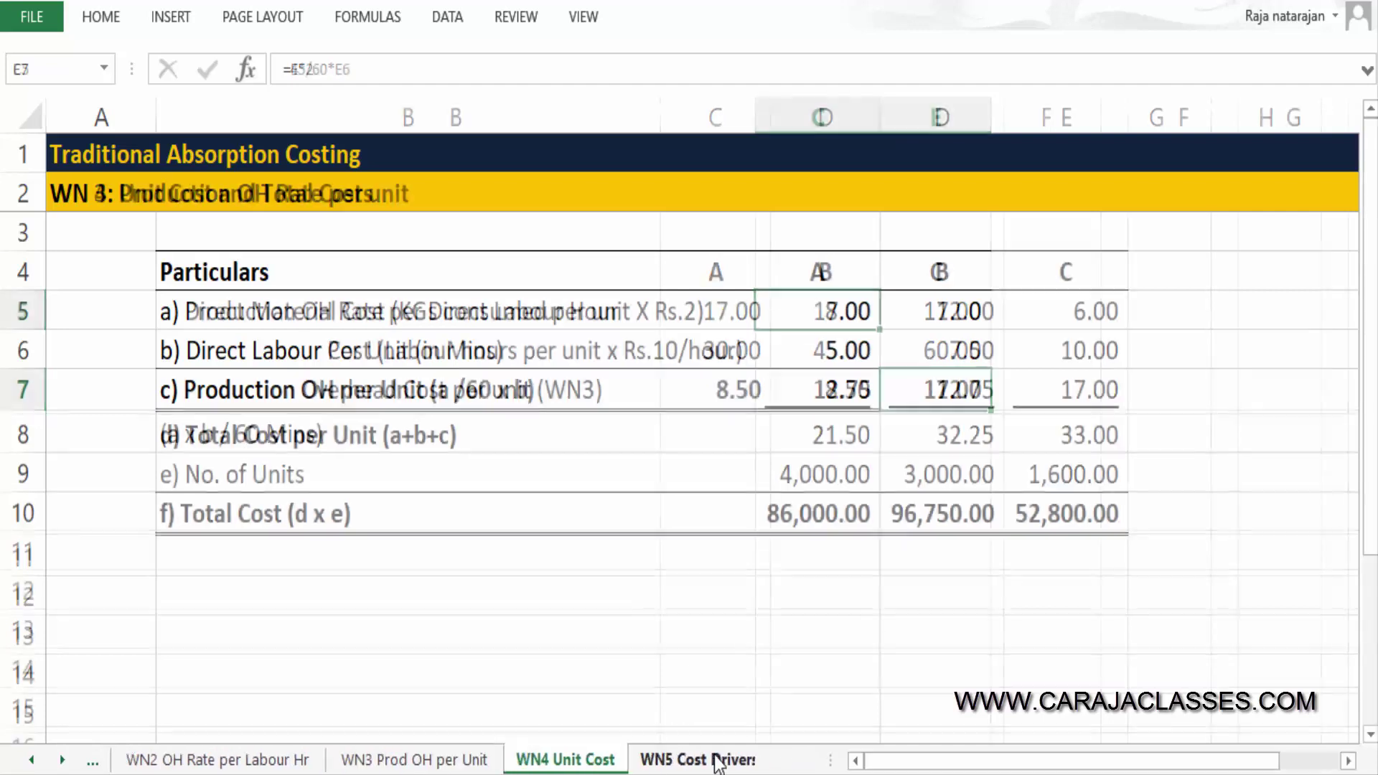
Inspect the direct material cost formulas of products B and C in D5 and E5, and highlight the whole row B5:E5.
click(957, 311)
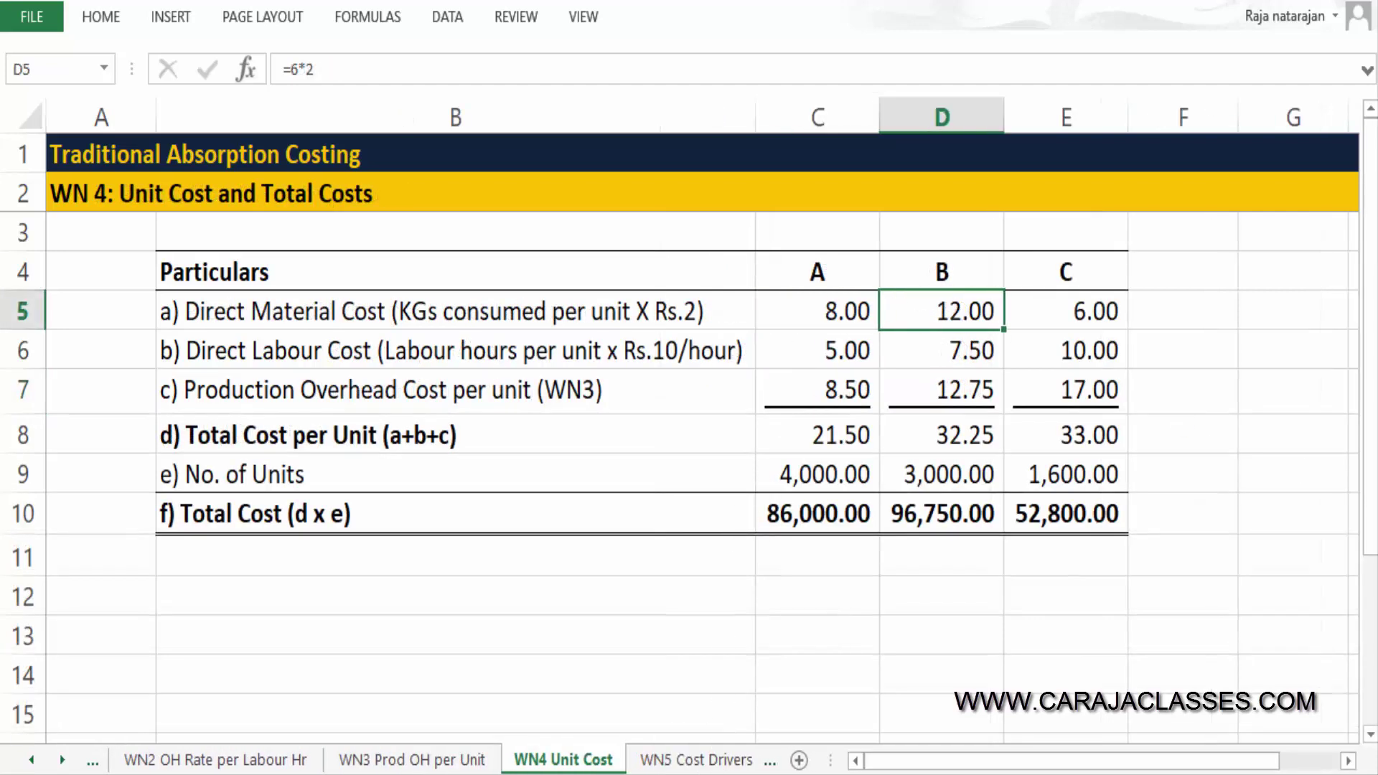
key(F2)
key(Tab)
key(F2)
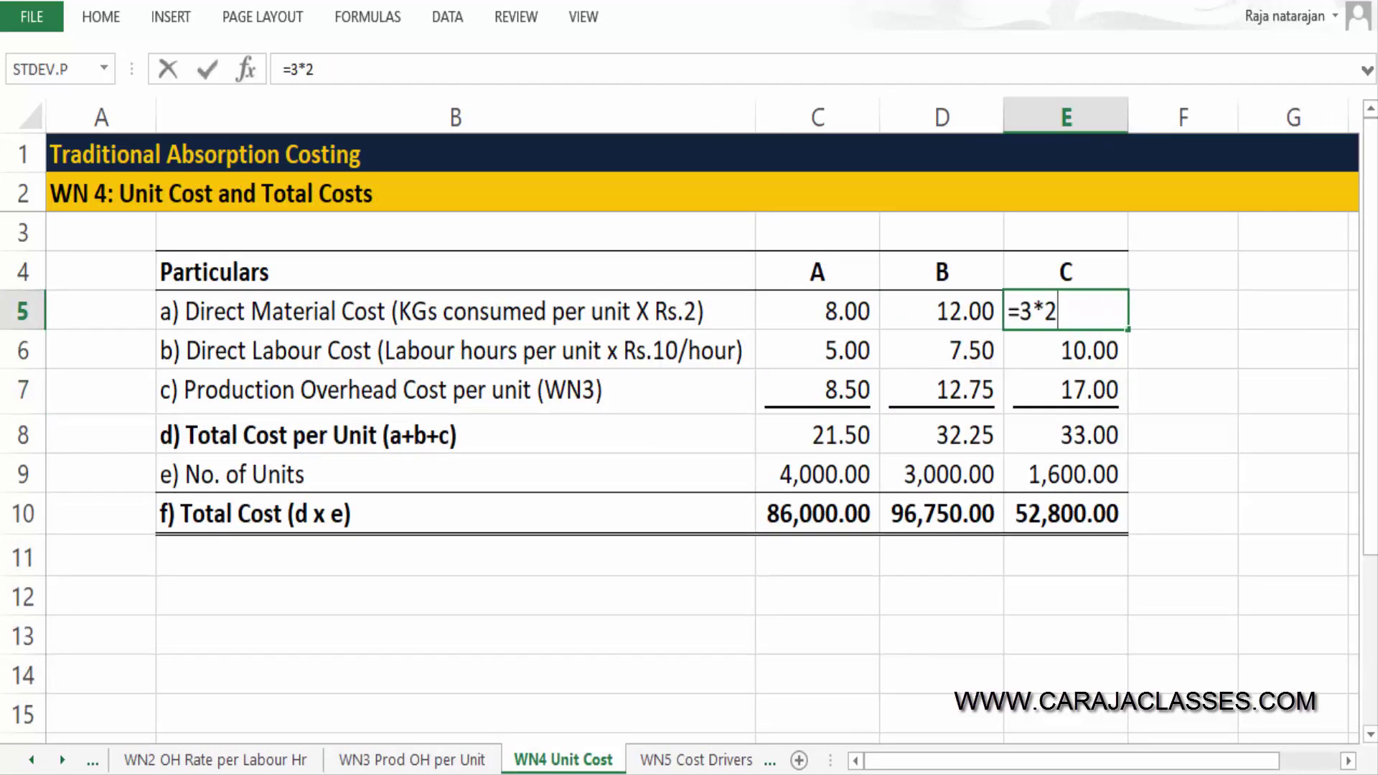
key(Escape)
key(shift+Left)
key(shift+Left)
key(shift+Left)
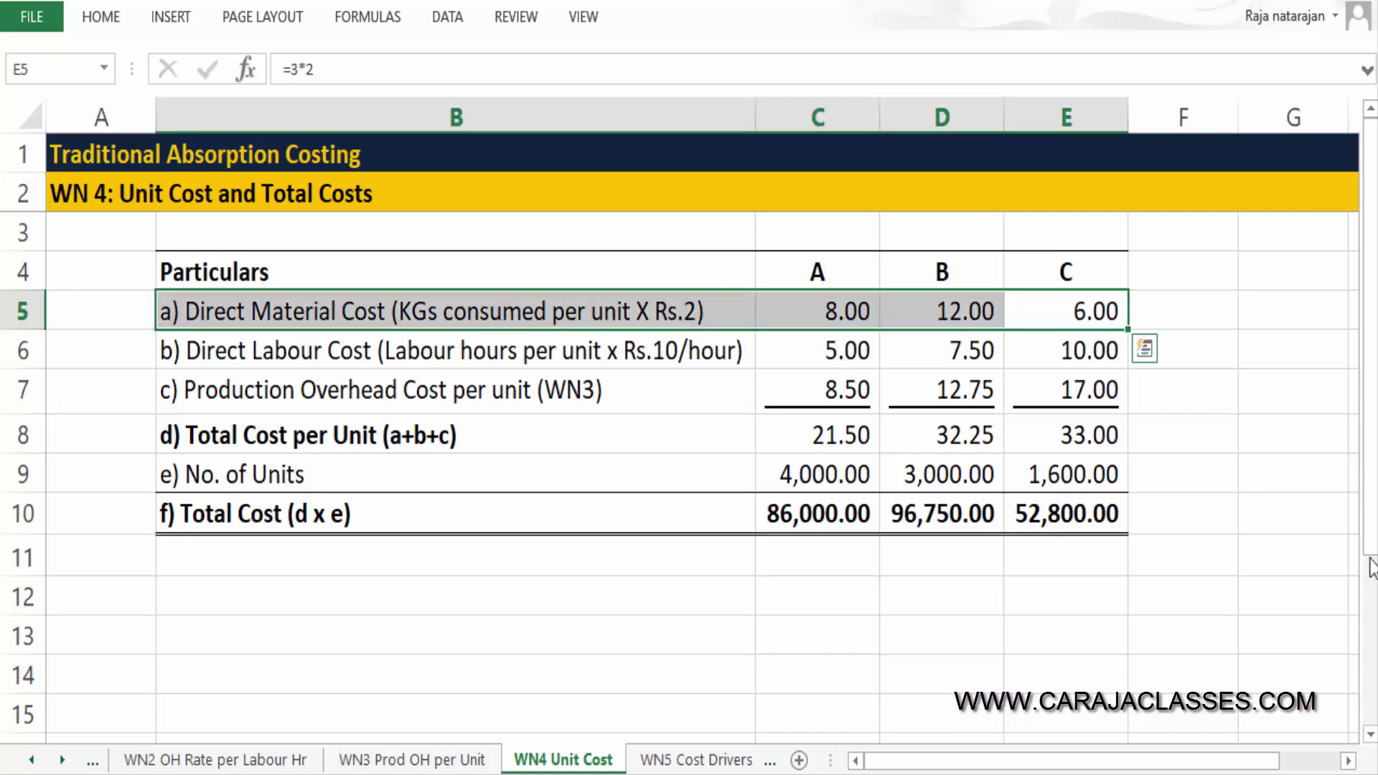
Select the Direct Labour Cost label in B6, check the labour minutes and hourly rate on Sheet1, and return to WN4 Unit Cost.
click(726, 348)
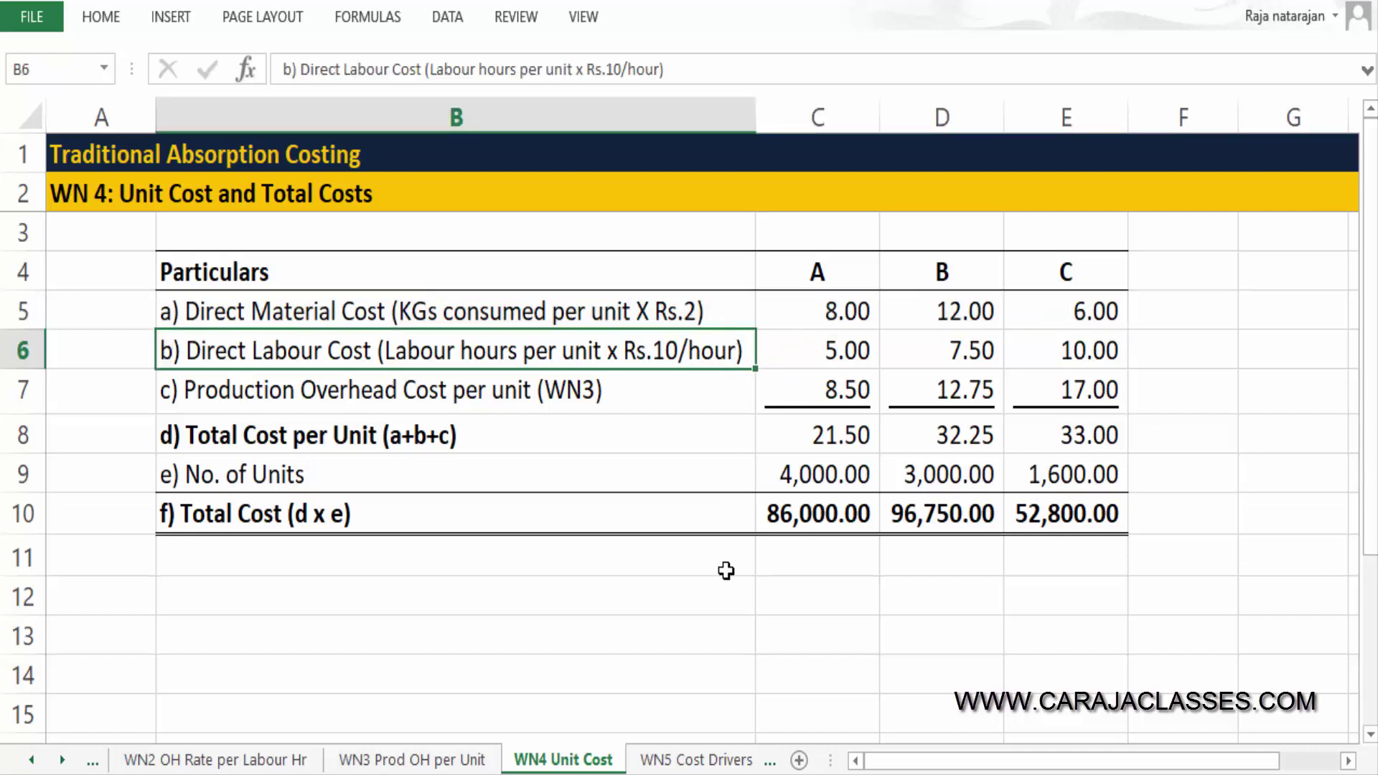
click(32, 760)
double_click(32, 759)
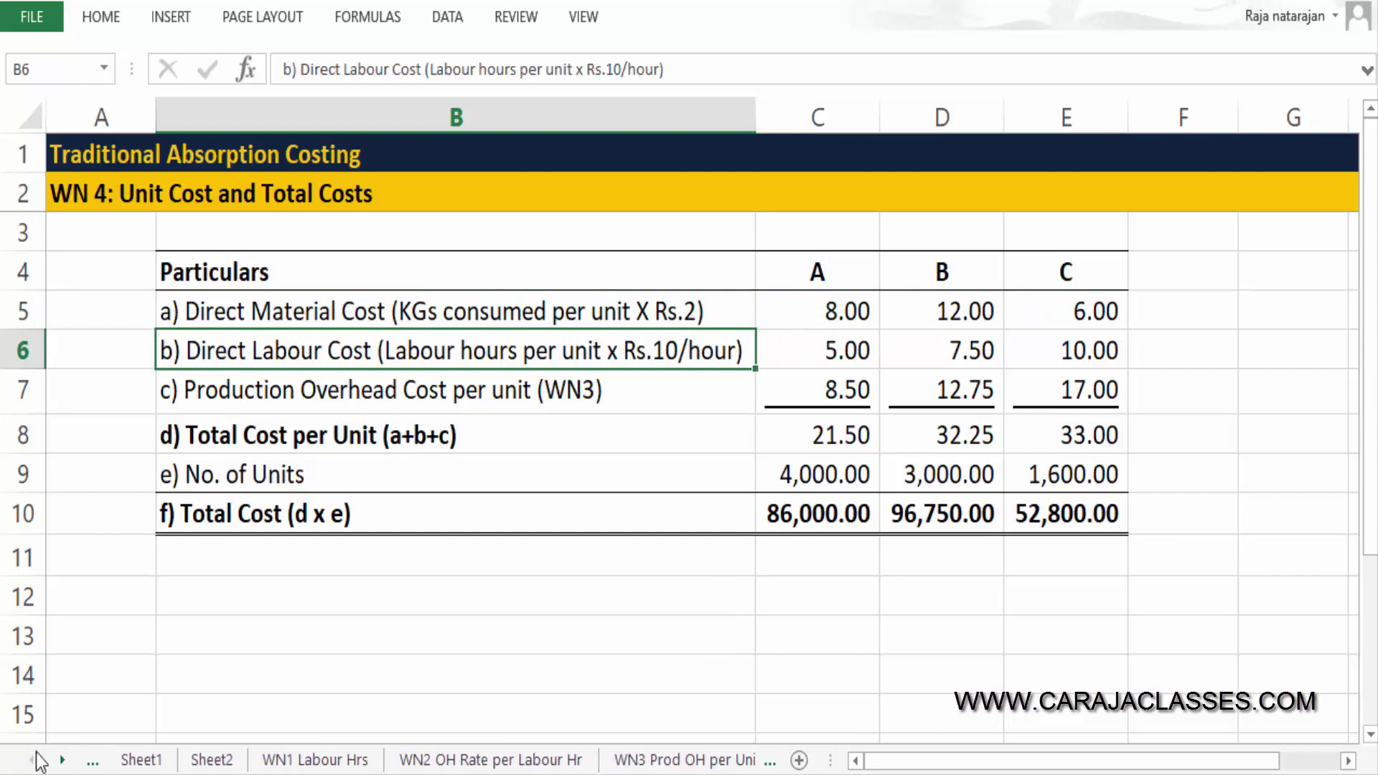
click(142, 760)
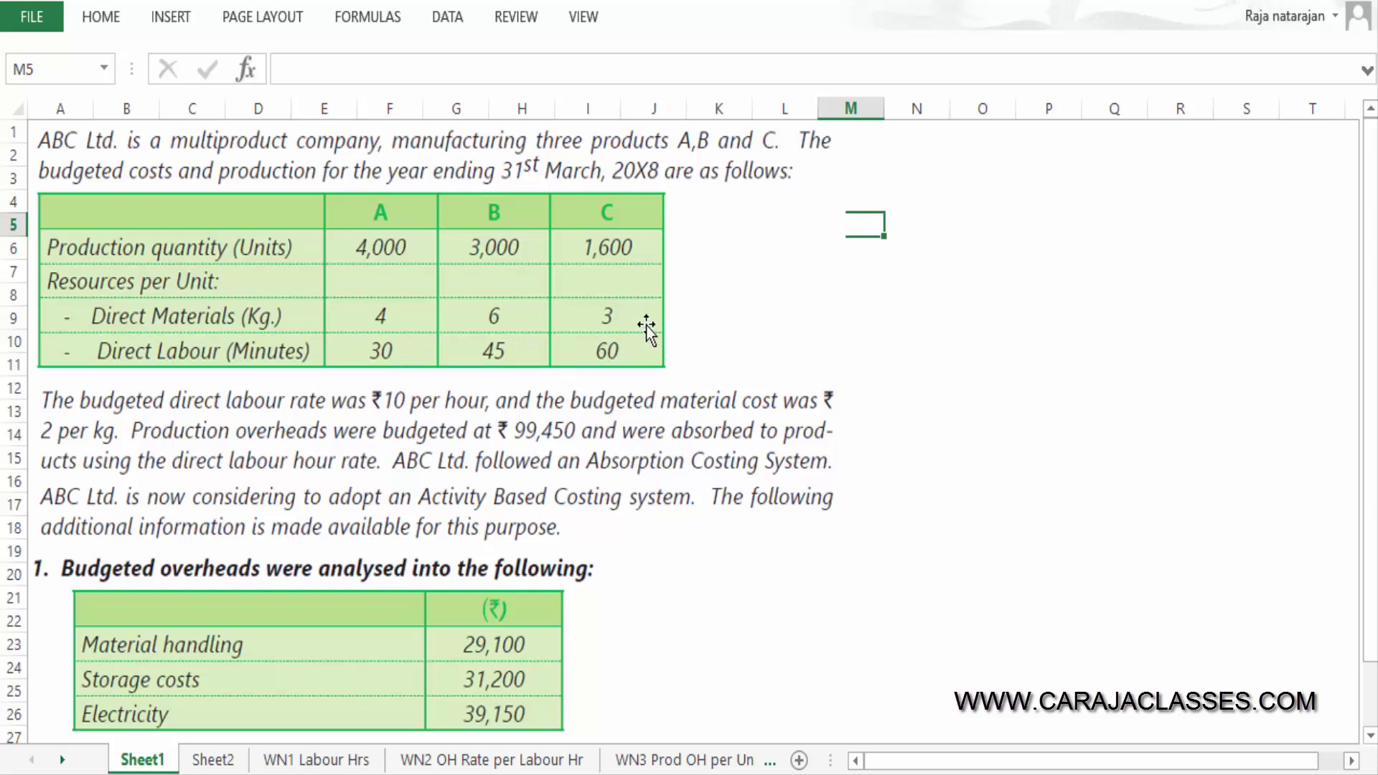
key(ctrl+Page_Down)
key(ctrl+Page_Down)
key(ctrl+Page_Down)
key(ctrl+Page_Down)
key(ctrl+Page_Down)
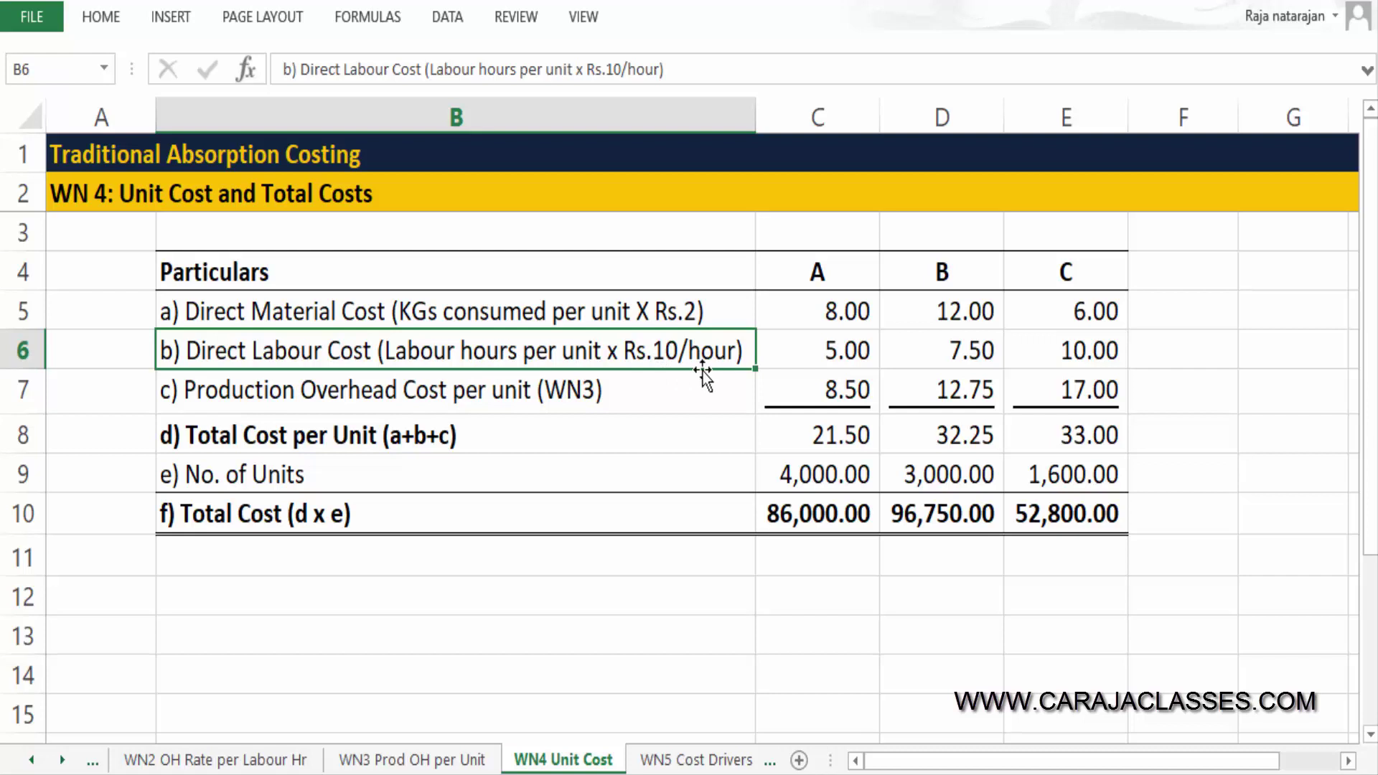
Inspect product A's direct labour cost formula in C6, highlighting its 30/60 part, and leave the formula as it is.
click(833, 351)
key(F2)
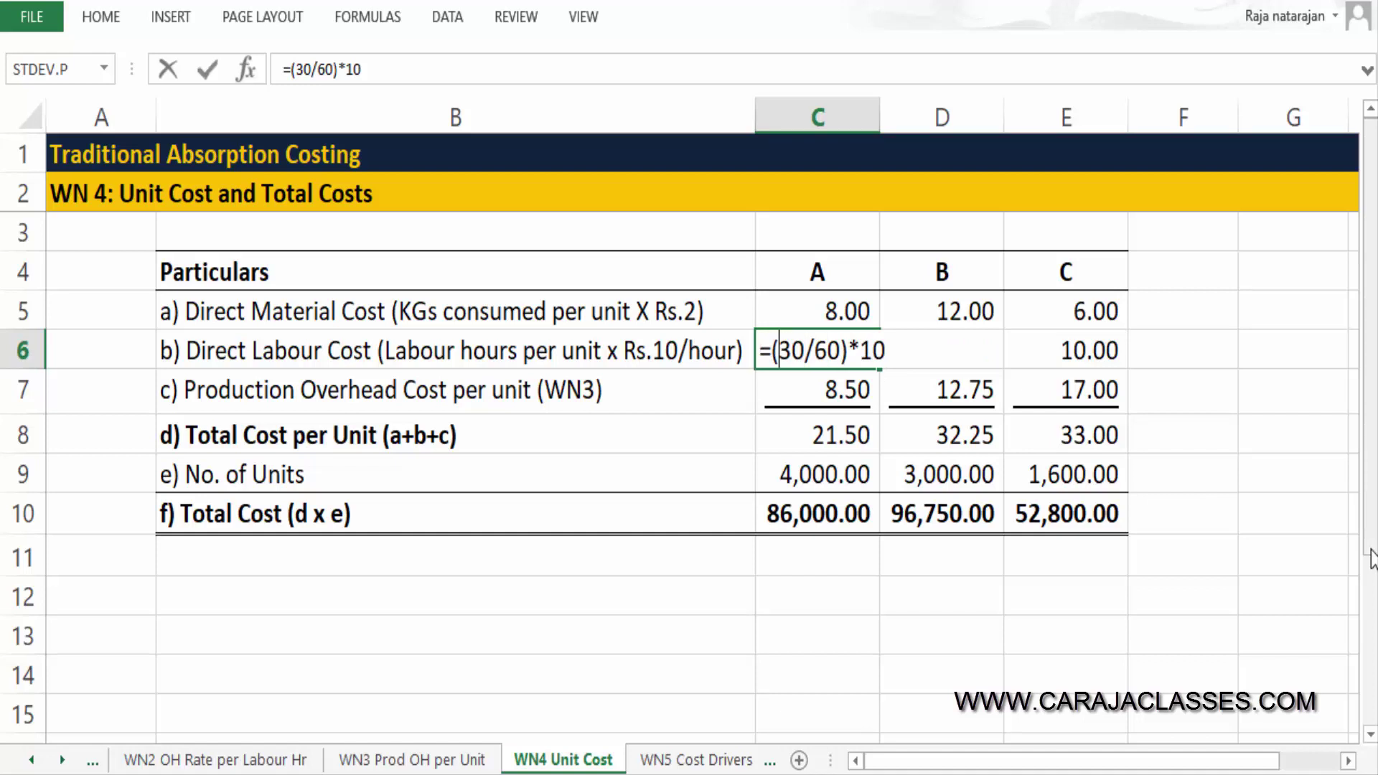
key(shift+Right)
key(shift+Right)
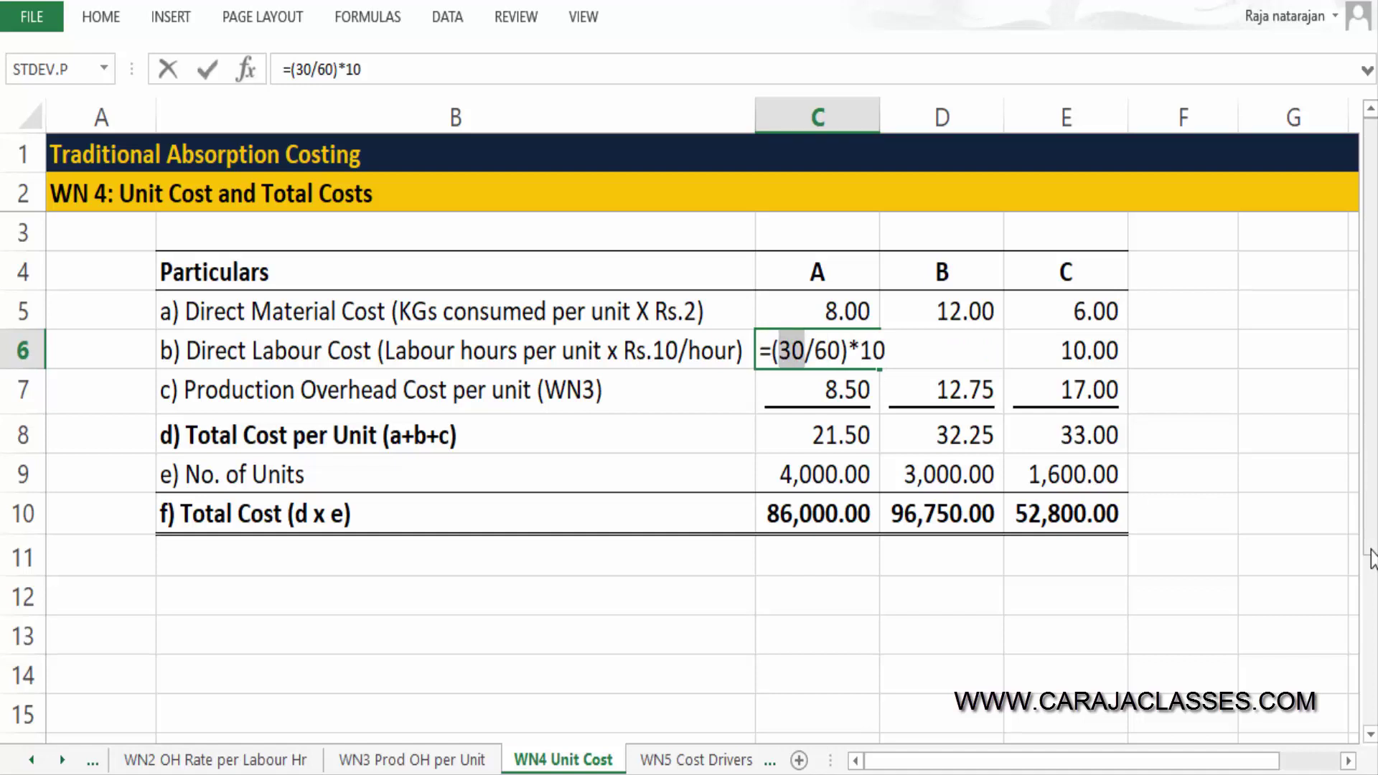
key(shift+Right)
key(shift+Right)
key(shift+Right)
key(shift+Right)
key(shift+Right)
key(shift+Right)
key(shift+Right)
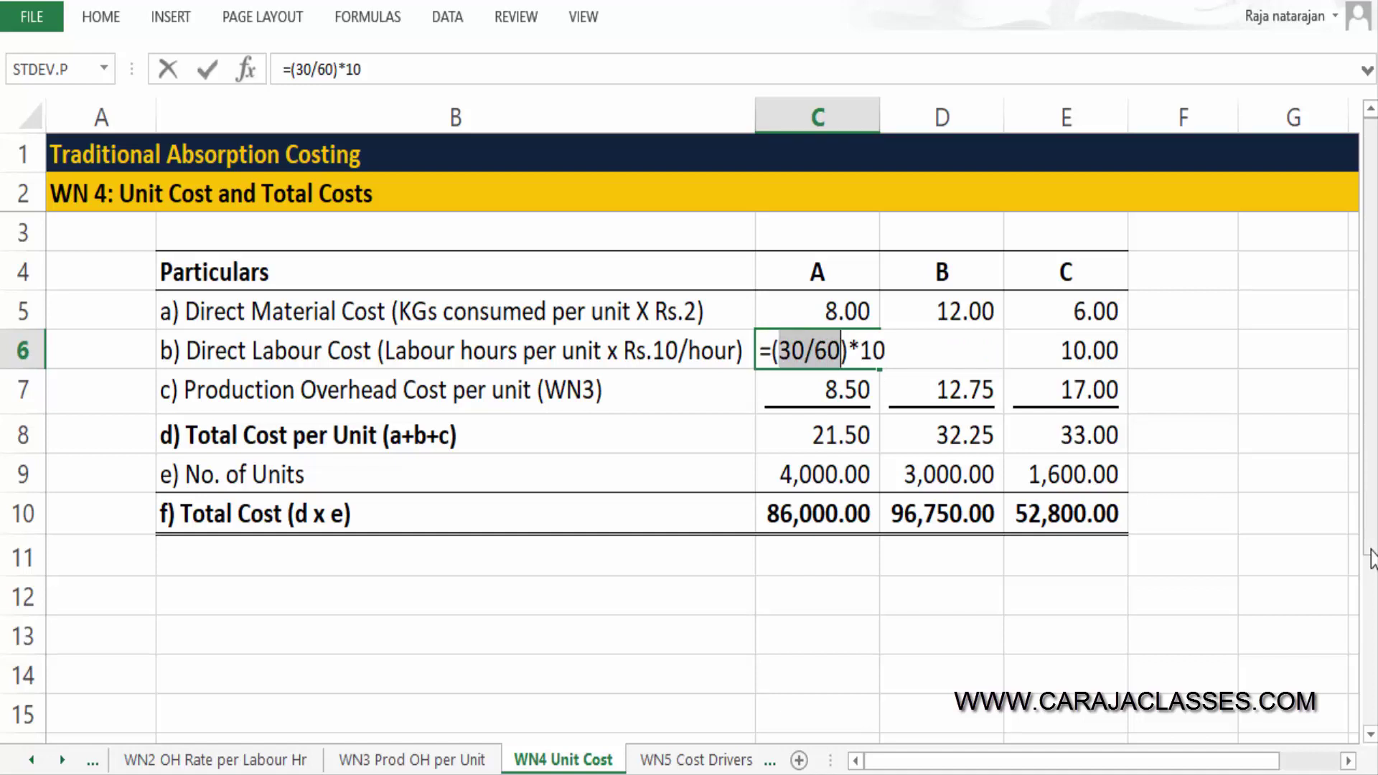
key(Return)
key(Up)
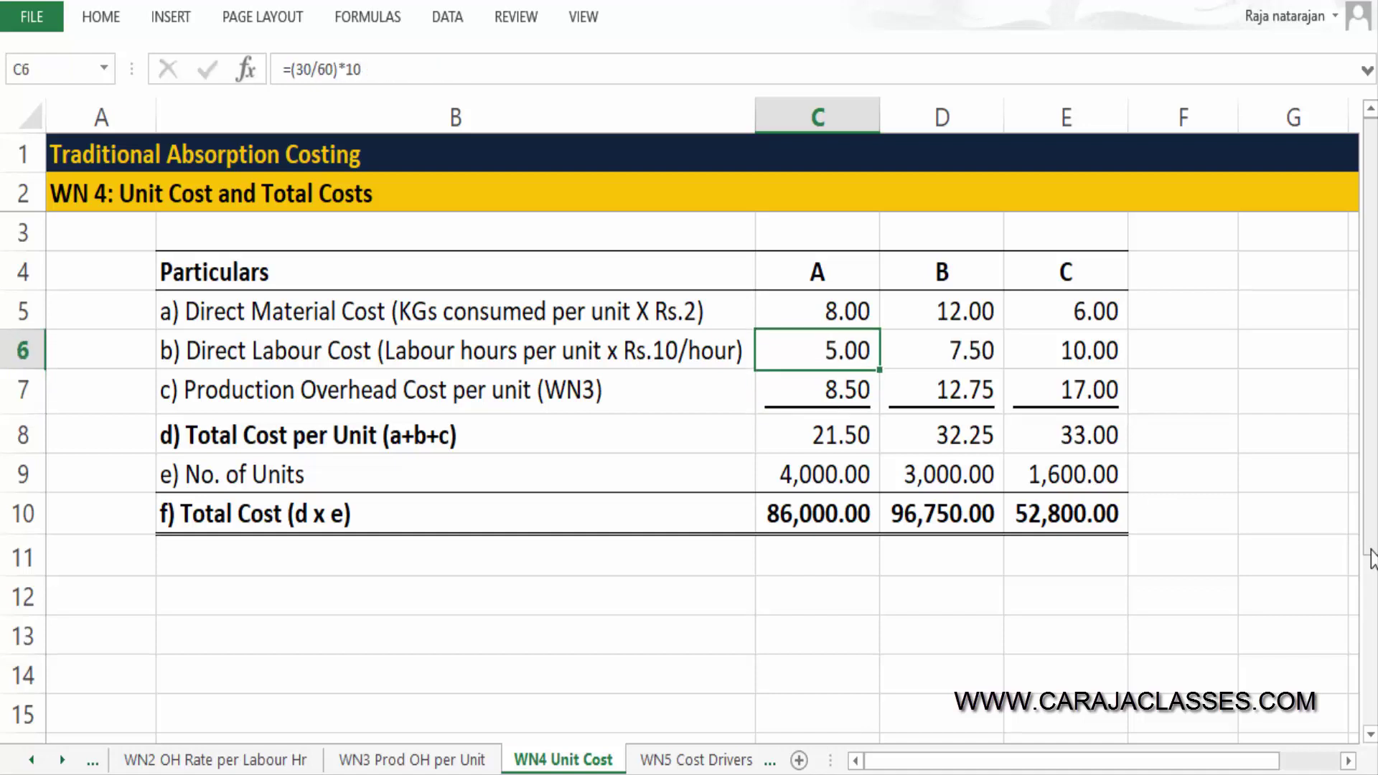
Inspect product B's direct labour cost formula in D6, highlighting its 45/60 part, and leave the formula as it is.
key(Right)
key(F2)
key(Left)
key(Left)
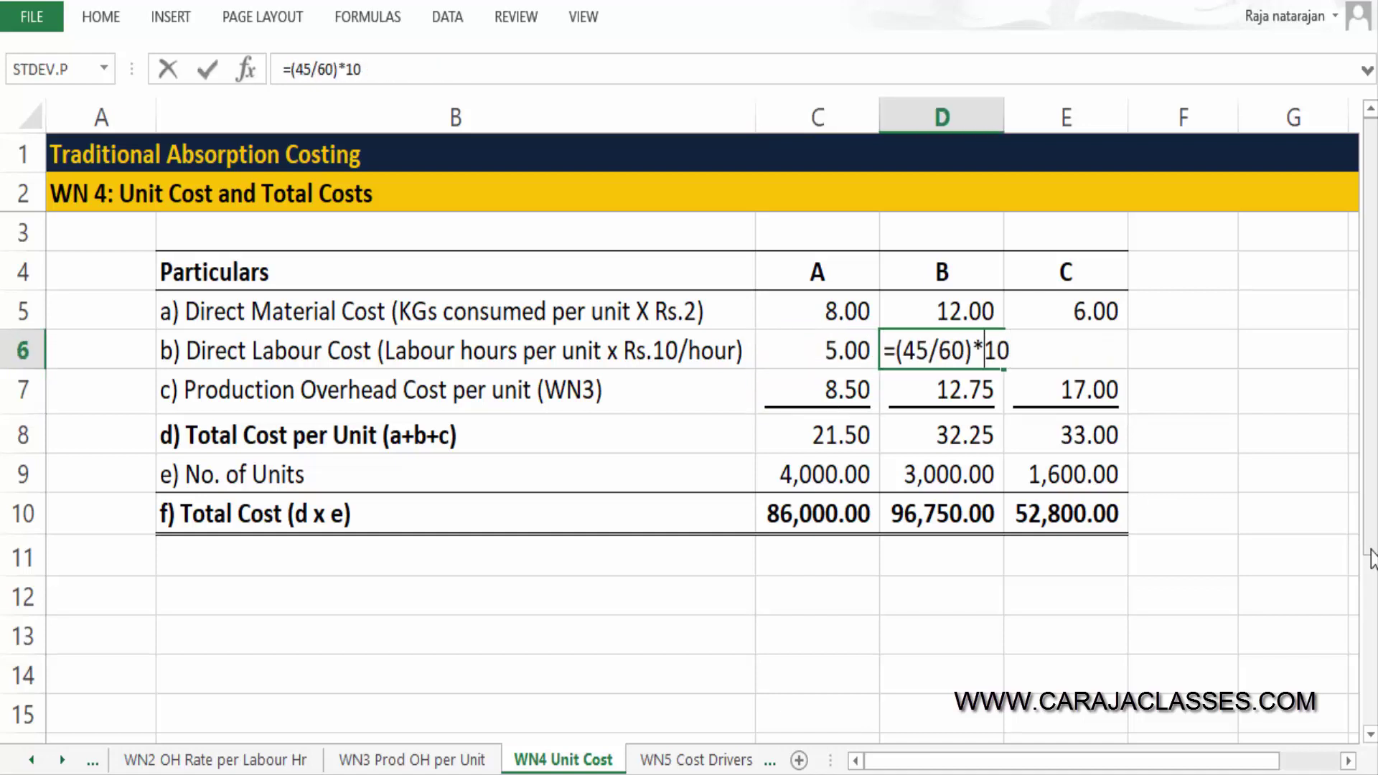
key(Left)
key(shift+Right)
key(shift+Right)
key(shift+Right)
key(shift+Right)
key(shift+Right)
key(shift+Right)
key(shift+Right)
key(shift+Right)
key(shift+Right)
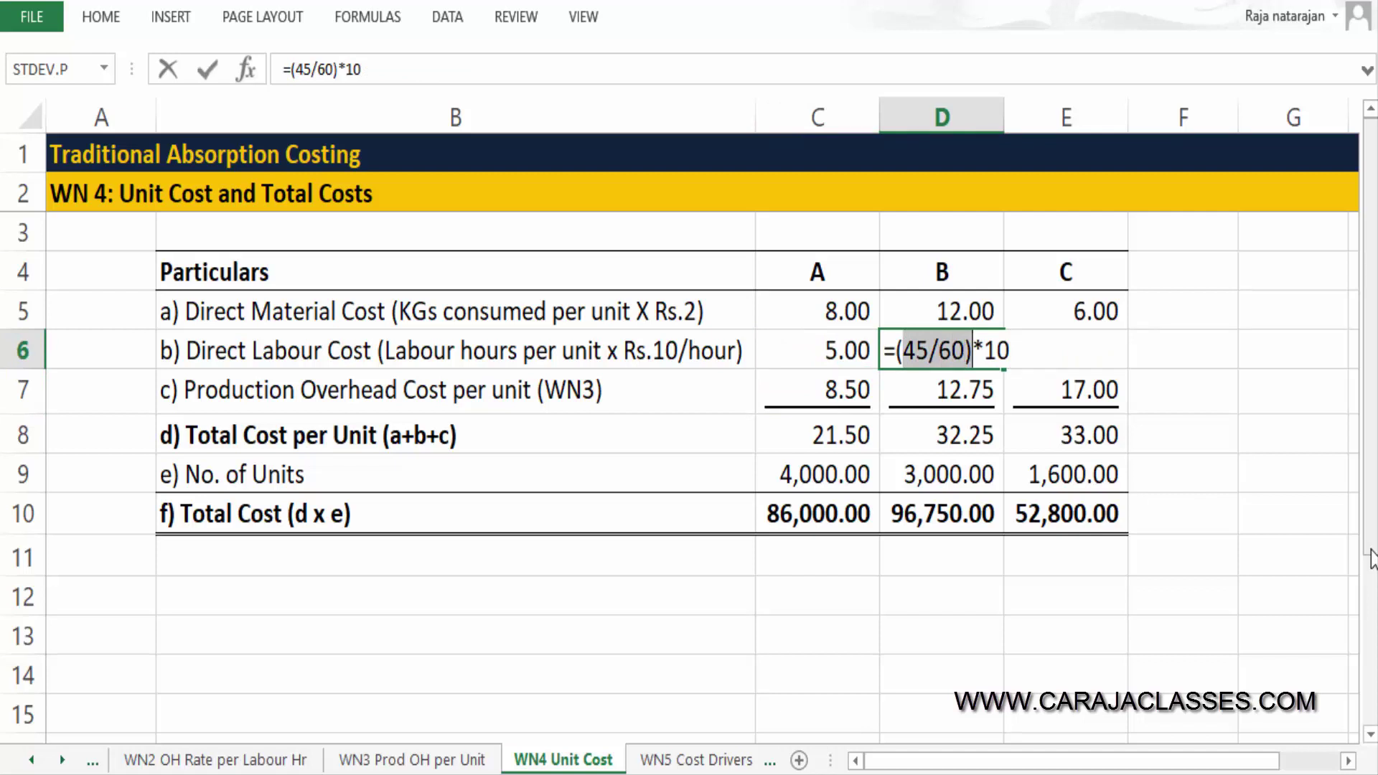
key(Return)
Inspect product C's direct labour cost formula in E6 without changing it.
key(Up)
key(Right)
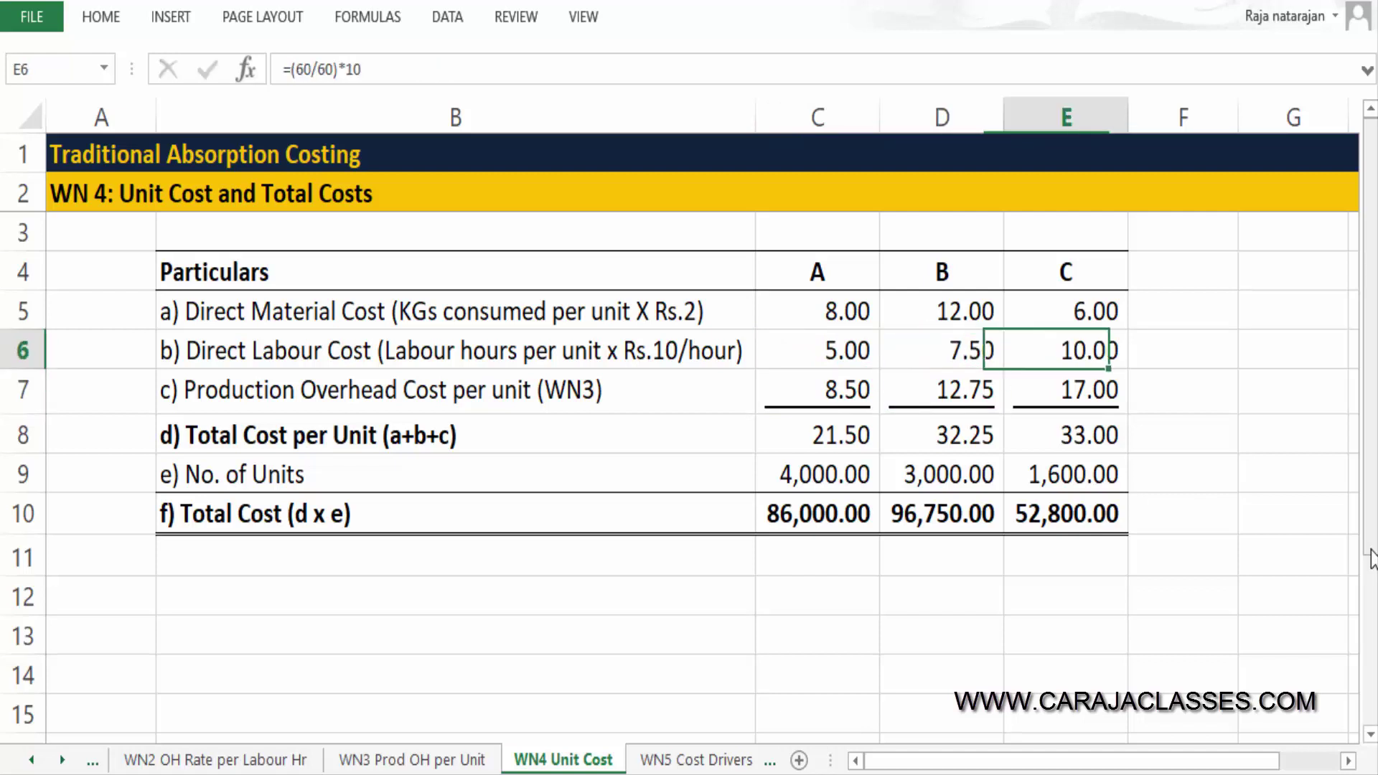
key(F2)
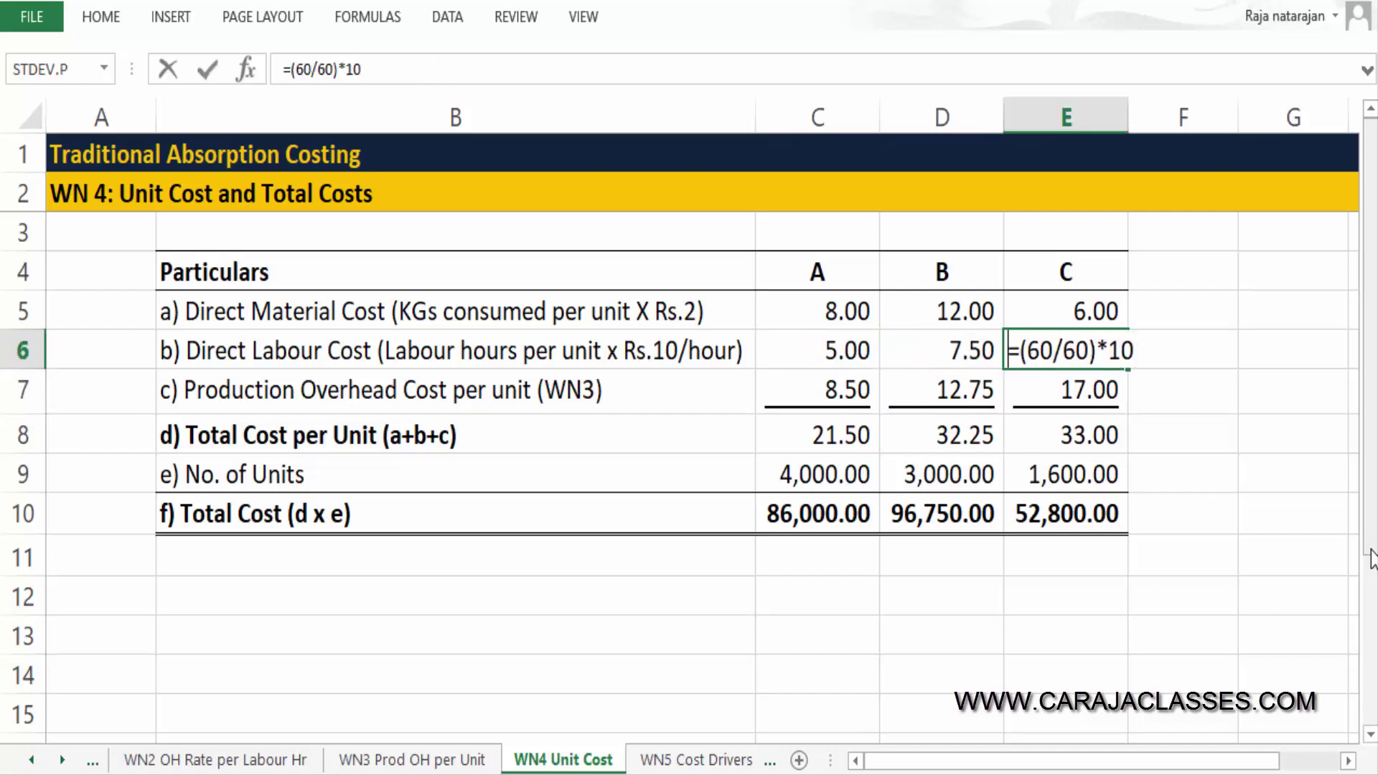
key(Return)
key(Up)
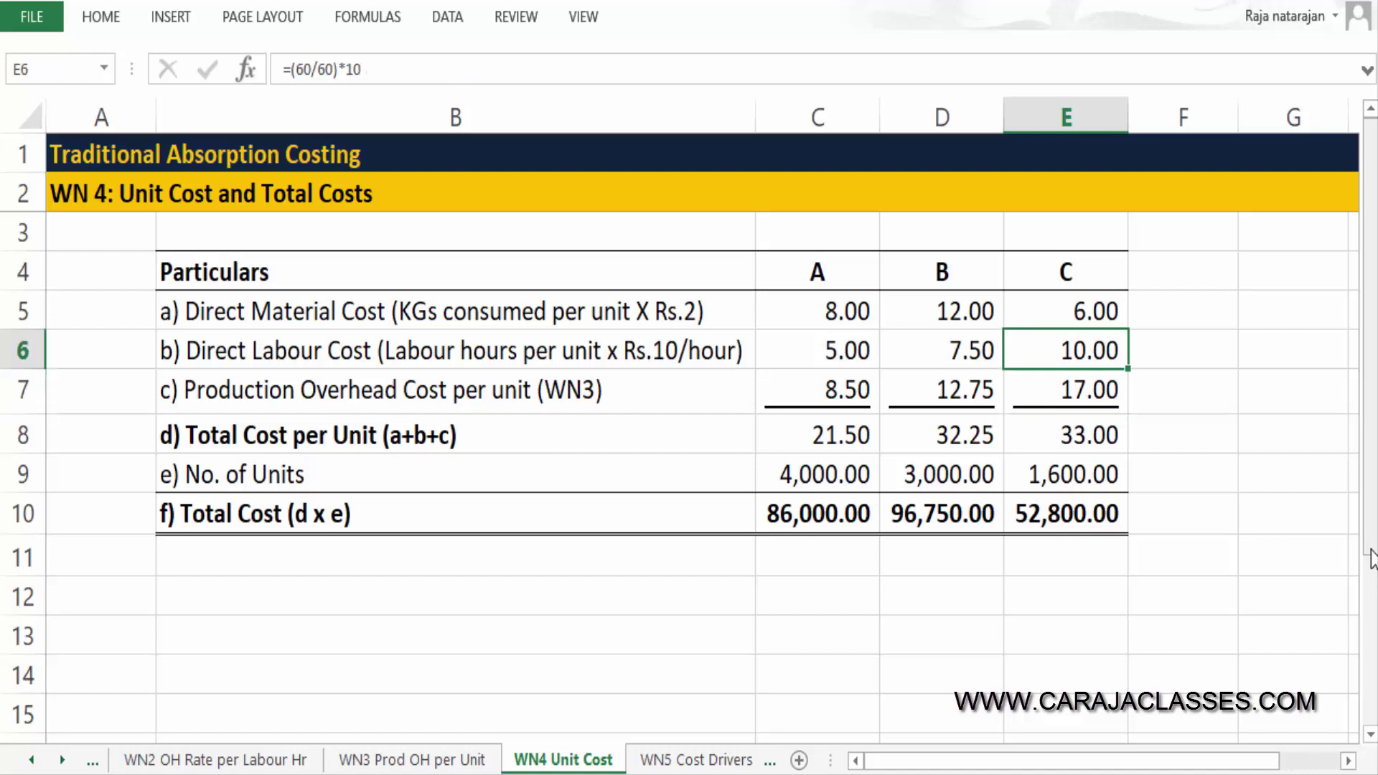
Select the Production Overhead Cost label in B7, check the source row on WN3 Prod OH per Unit, and highlight C7:E7 on WN4 Unit Cost.
key(Left)
key(Left)
key(Left)
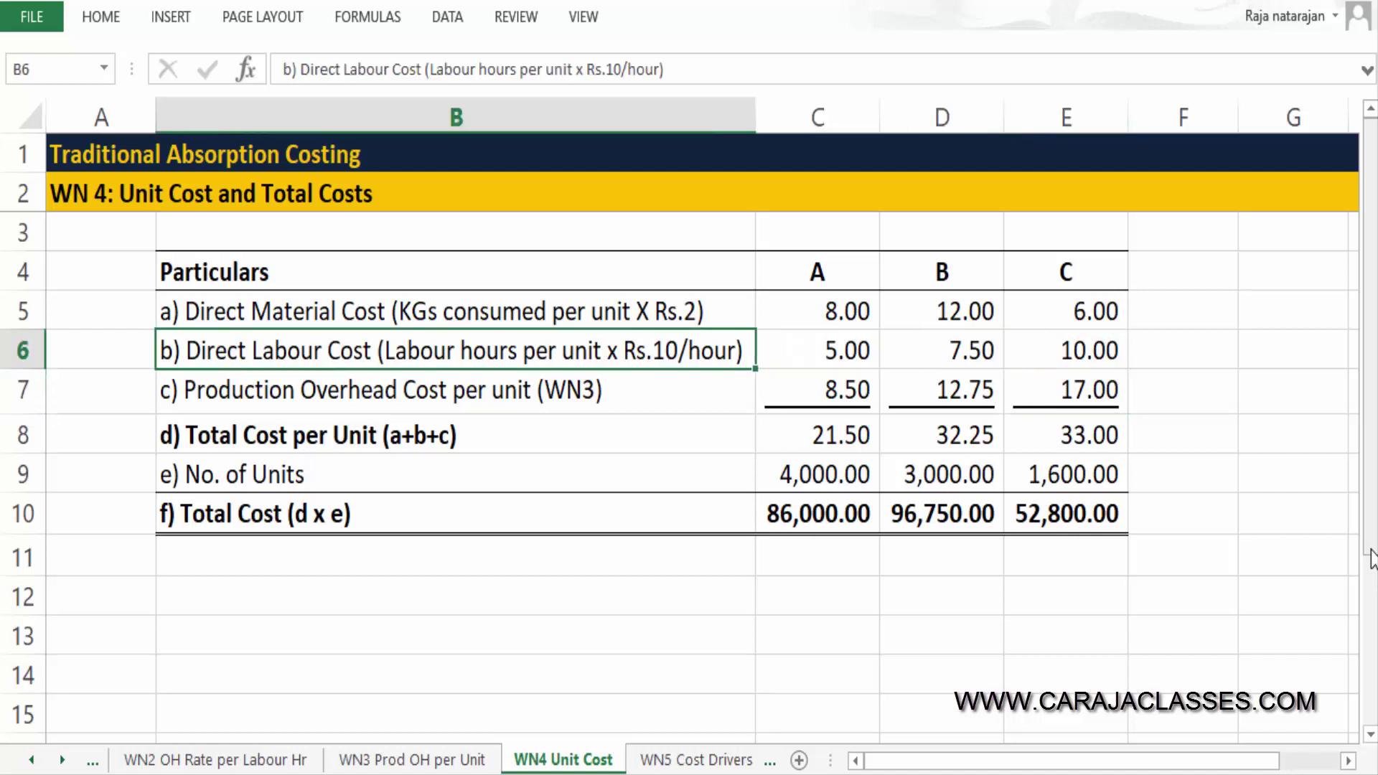
key(Down)
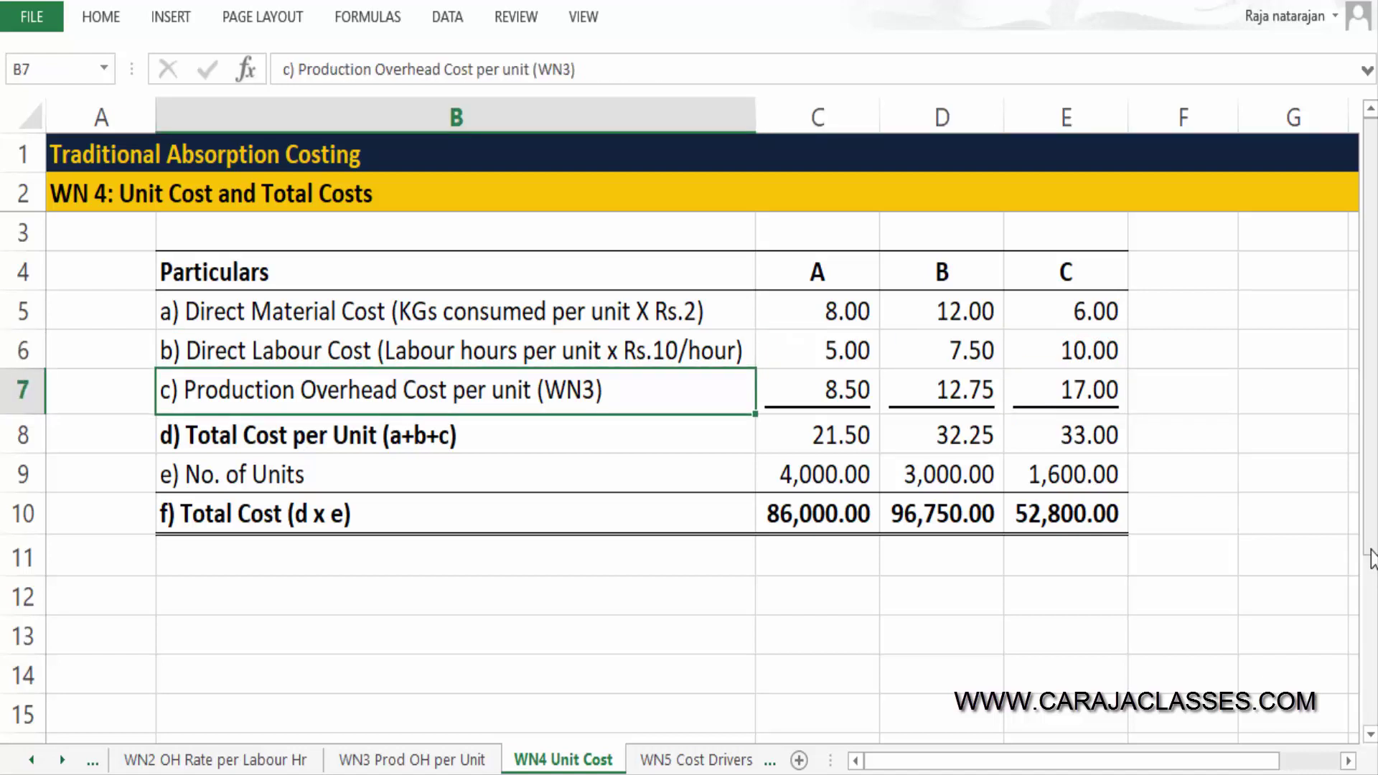
click(468, 761)
drag(724, 393, 934, 388)
click(582, 759)
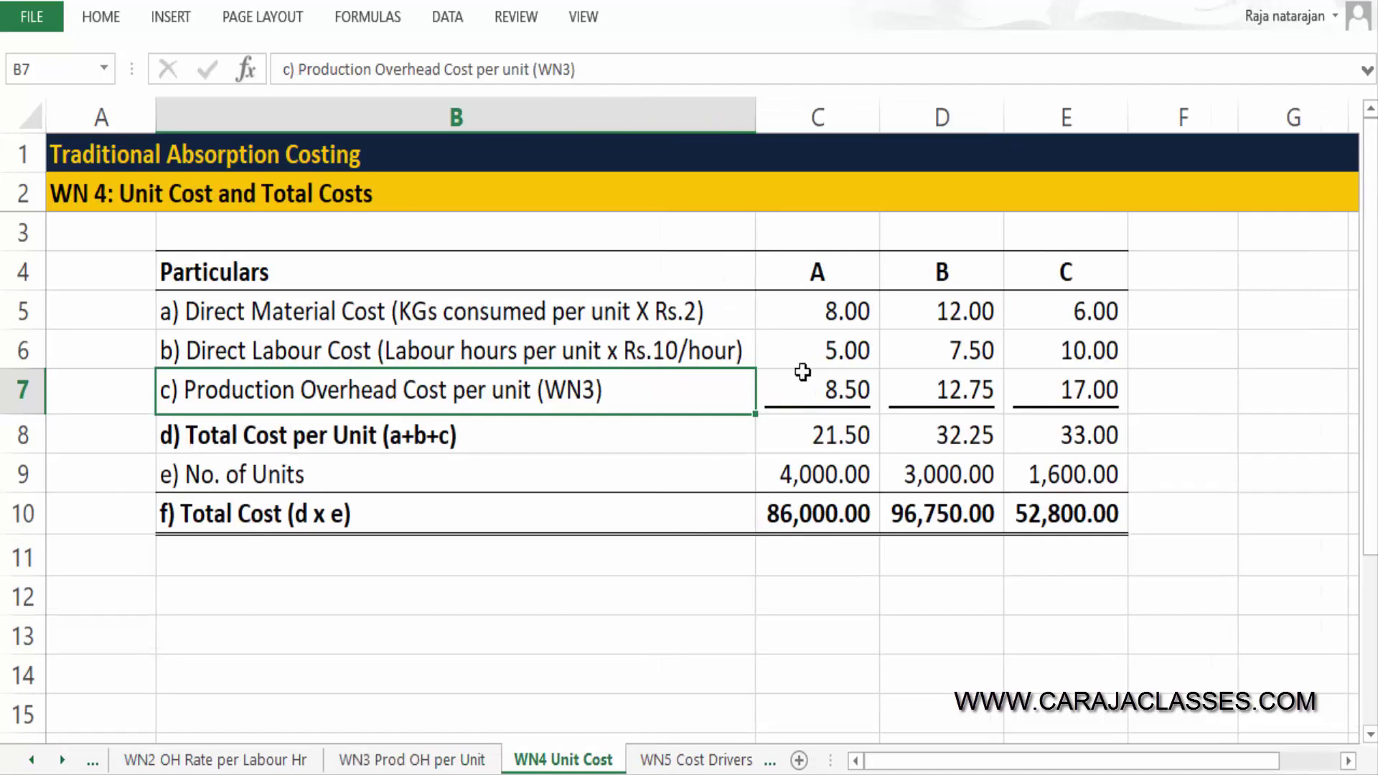
drag(808, 380, 1070, 391)
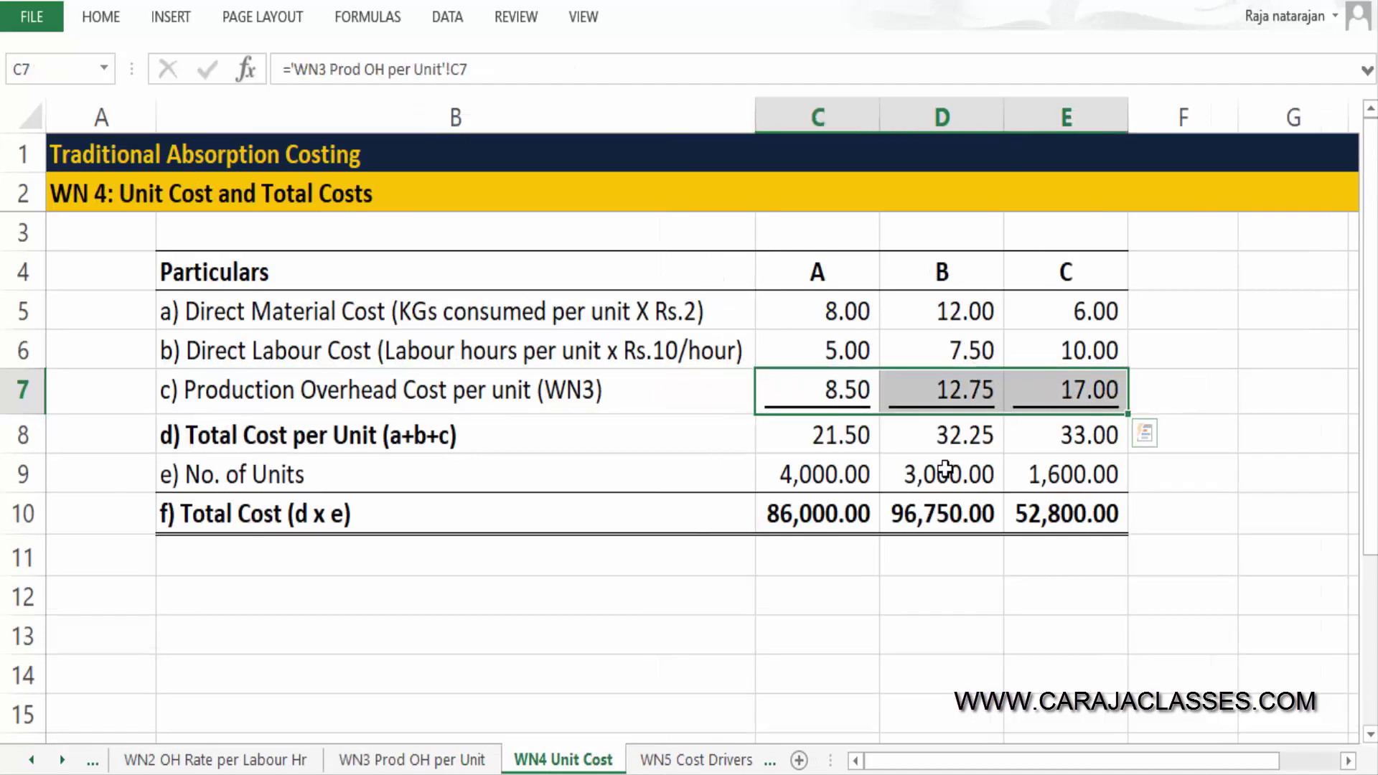
click(1208, 404)
Highlight each product's three cost components and total cost per unit in C5:E8, together with the Total Cost per Unit label in B8.
drag(847, 305, 871, 407)
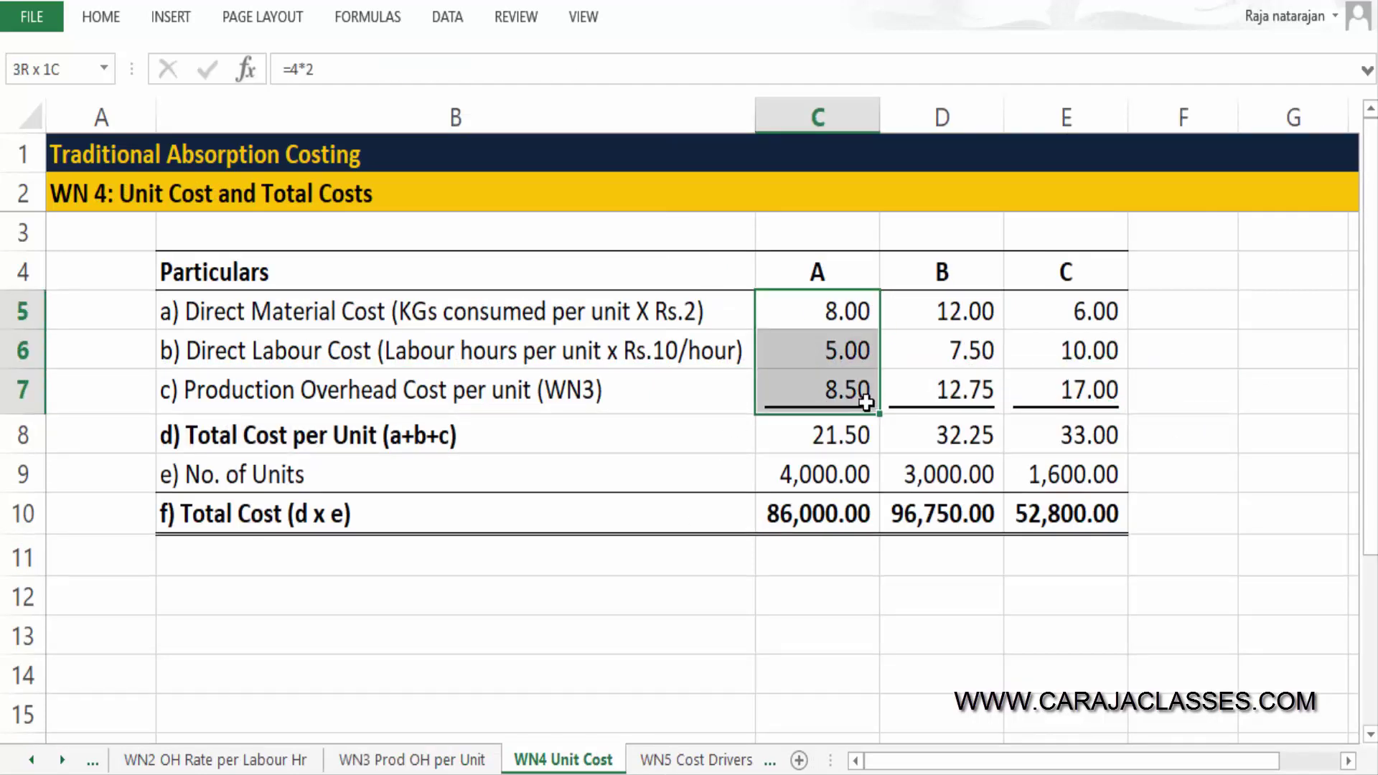
ctrl+click(866, 441)
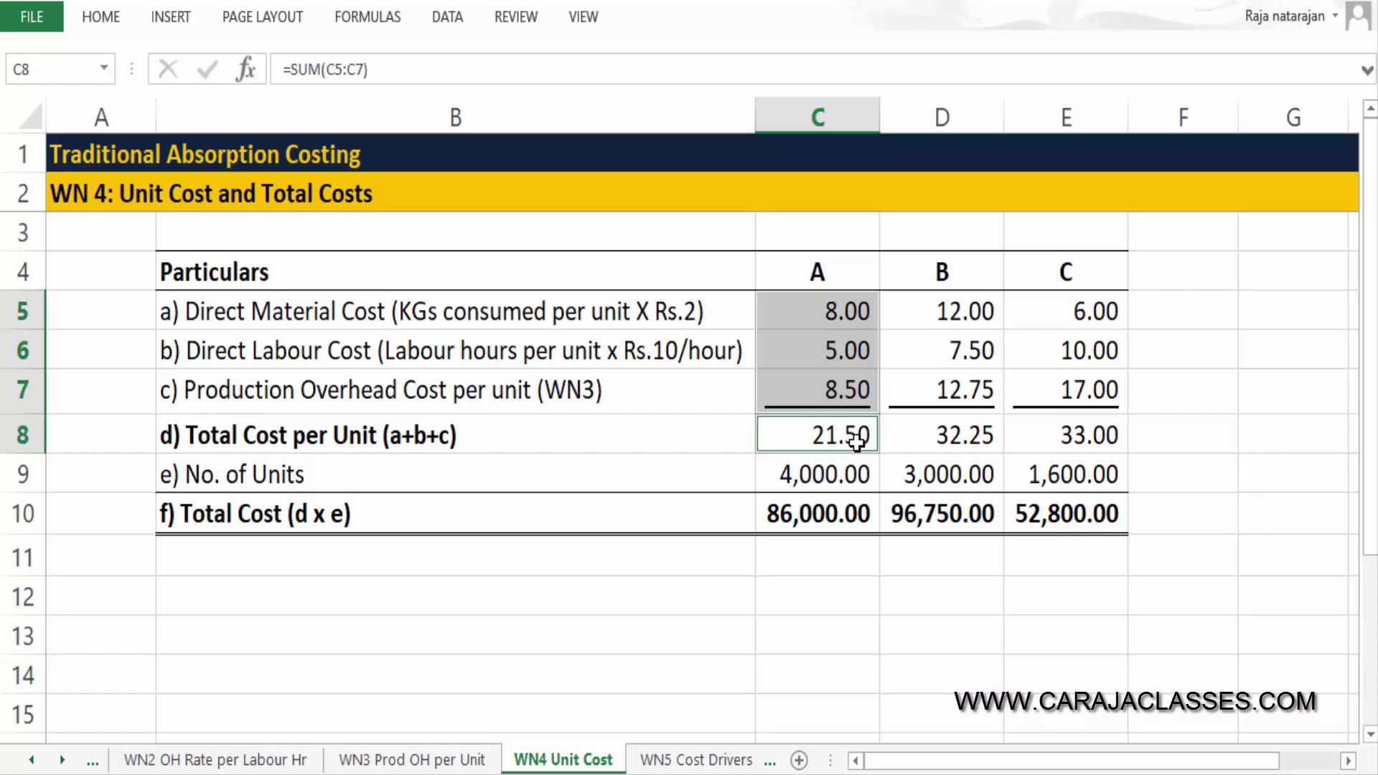
ctrl+click(948, 316)
ctrl+click(972, 359)
ctrl+click(978, 391)
ctrl+click(984, 433)
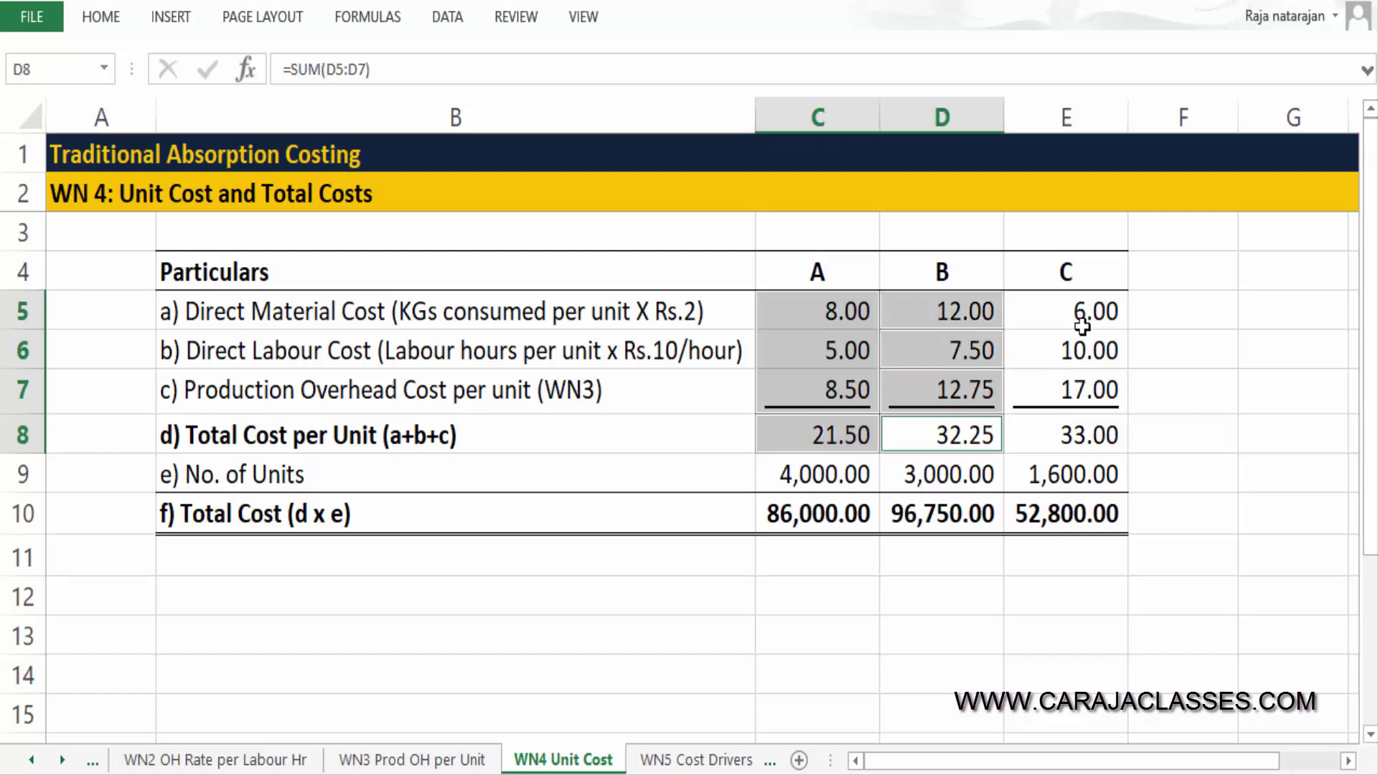
ctrl+click(1084, 321)
ctrl+click(1091, 361)
ctrl+click(1087, 402)
ctrl+click(1057, 441)
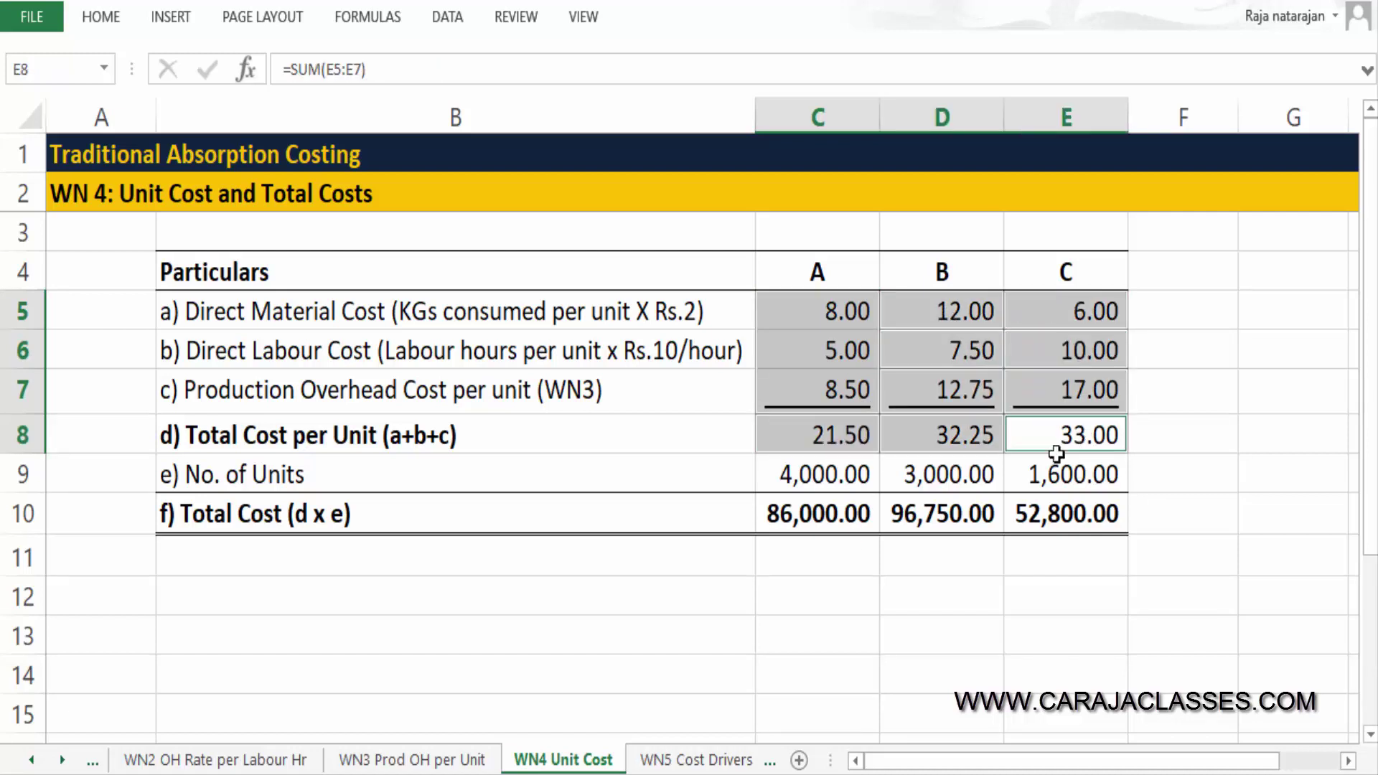
ctrl+click(640, 429)
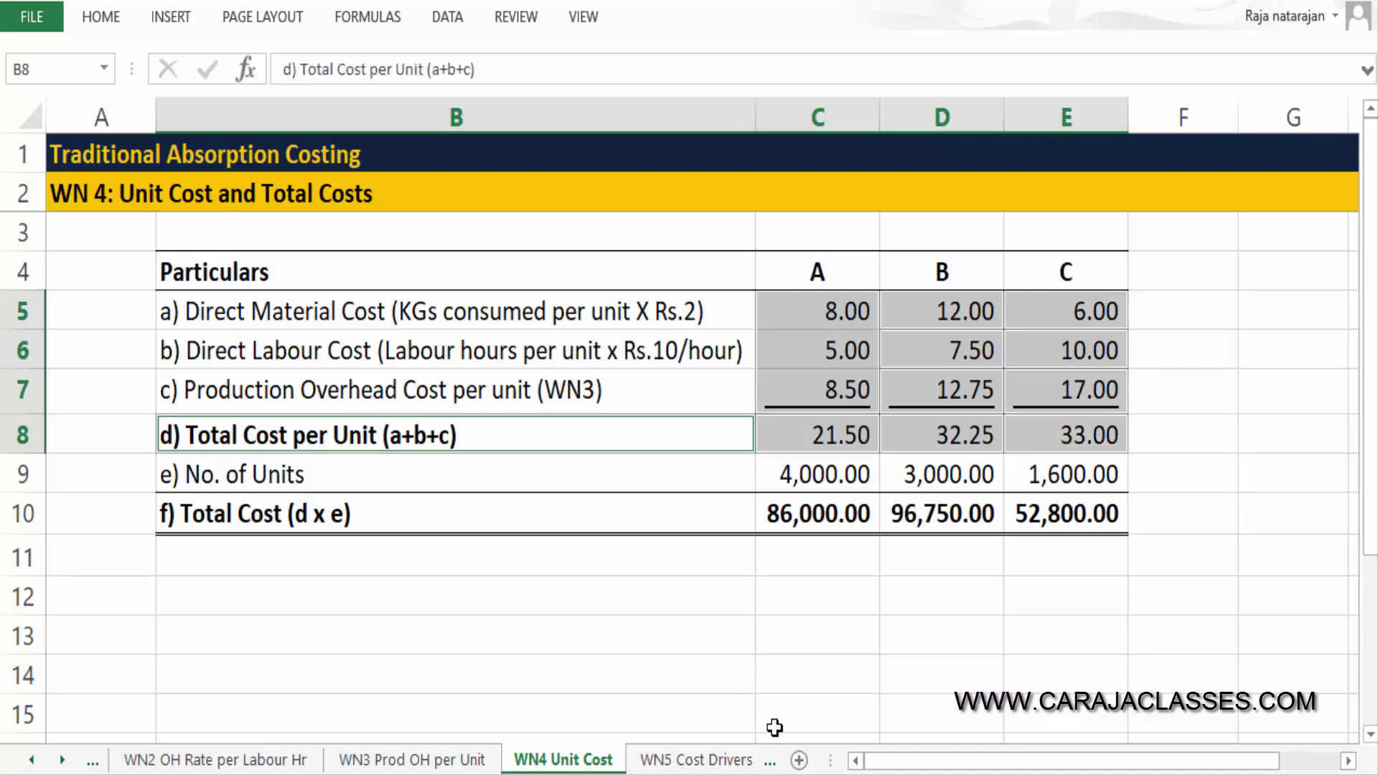
Add the No. of Units label and all three products' quantities in B9:E9 to the highlighted cells.
ctrl+click(639, 466)
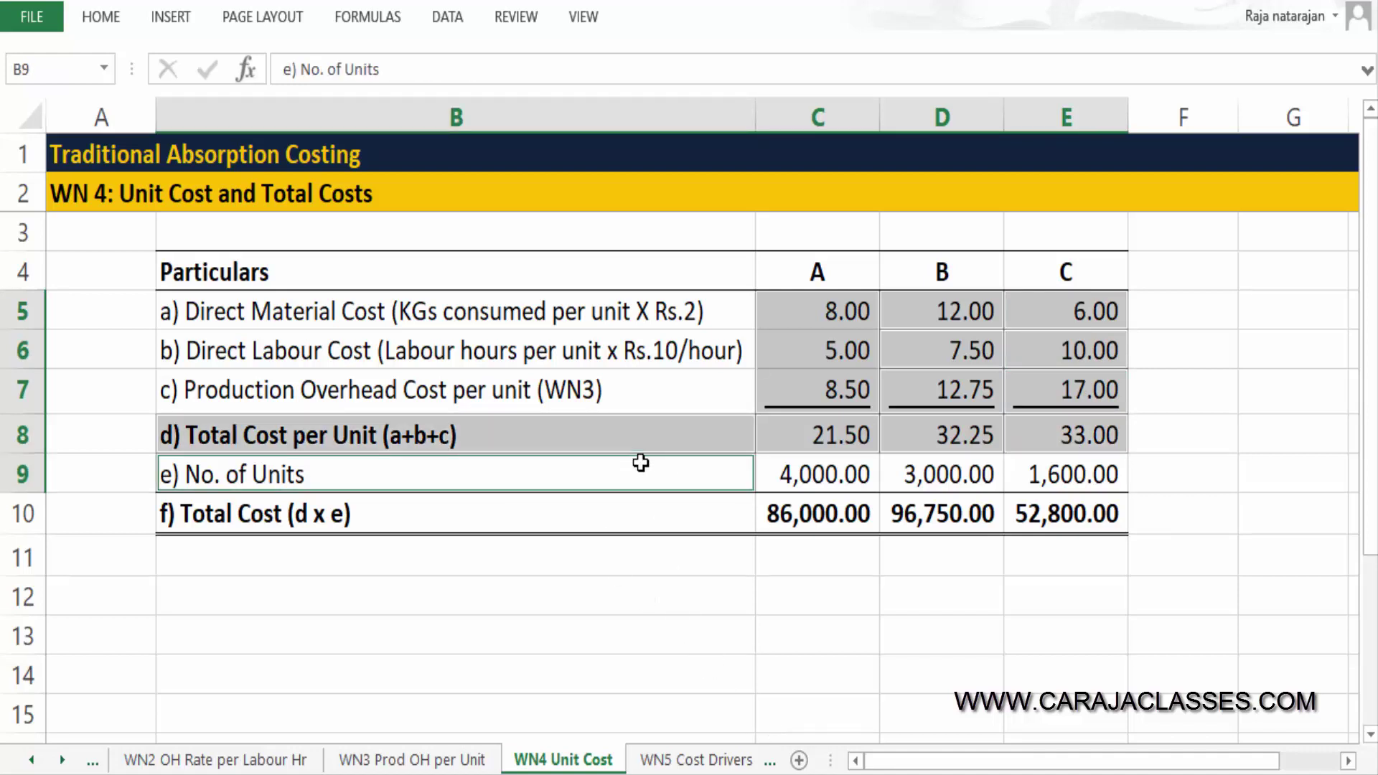
ctrl+click(861, 481)
ctrl+click(983, 483)
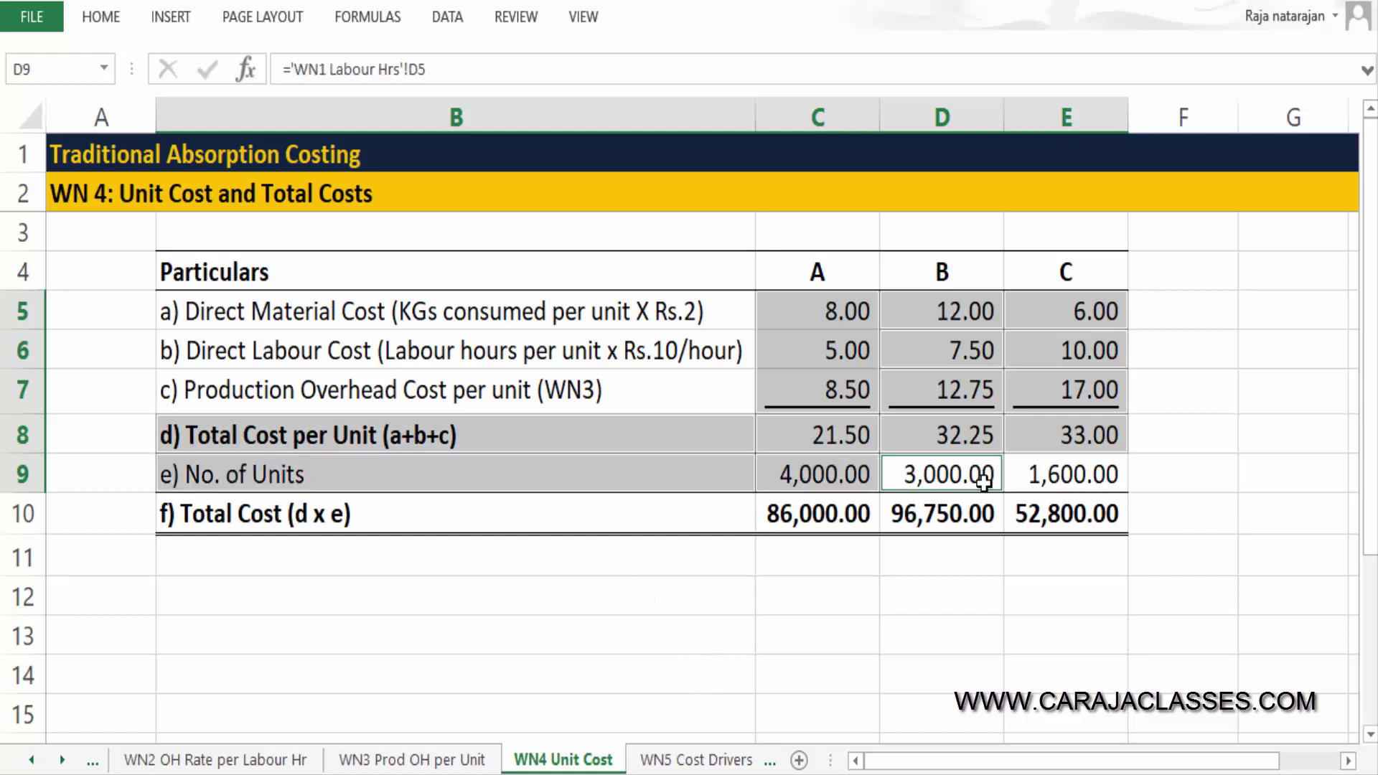
ctrl+click(1098, 480)
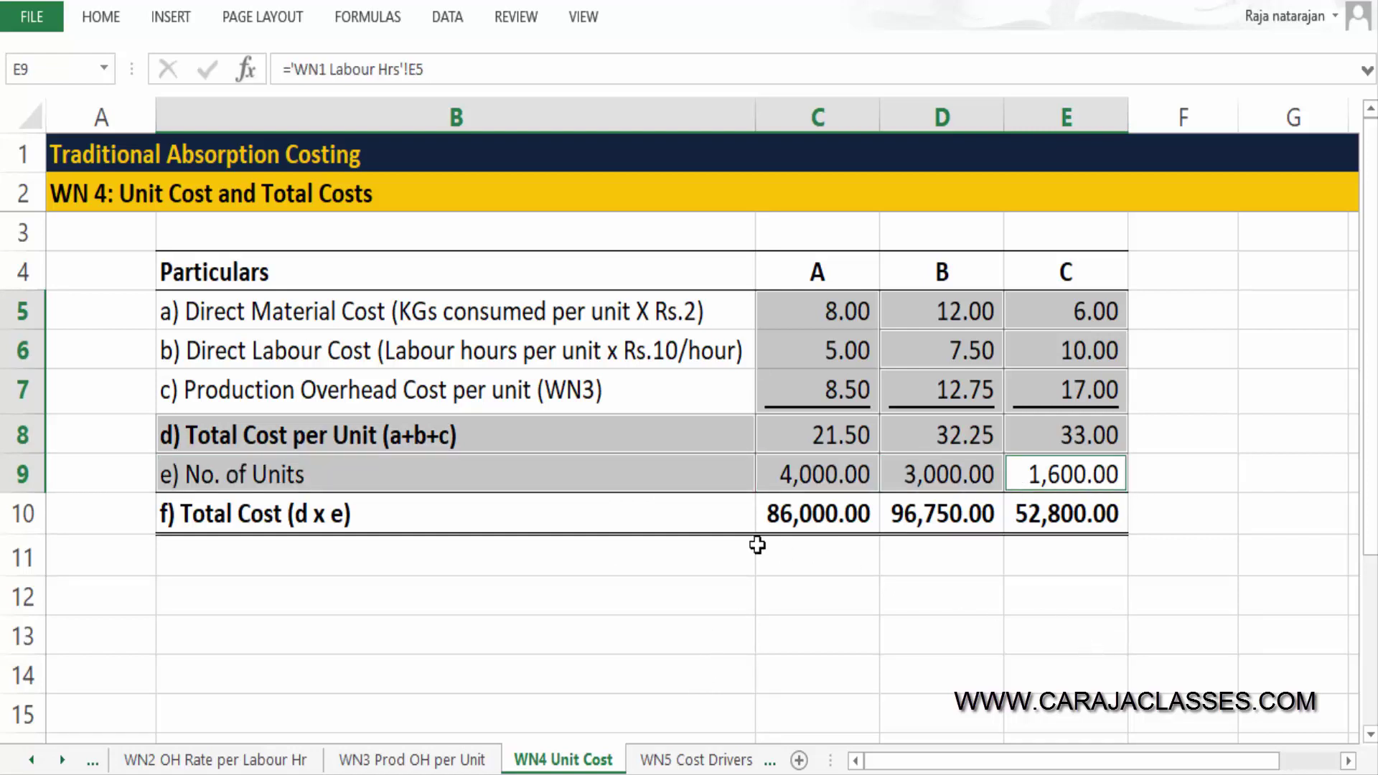
Extend the highlighted cells with the Total Cost label and the three products' total costs in B10:E10.
ctrl+click(635, 514)
ctrl+click(821, 522)
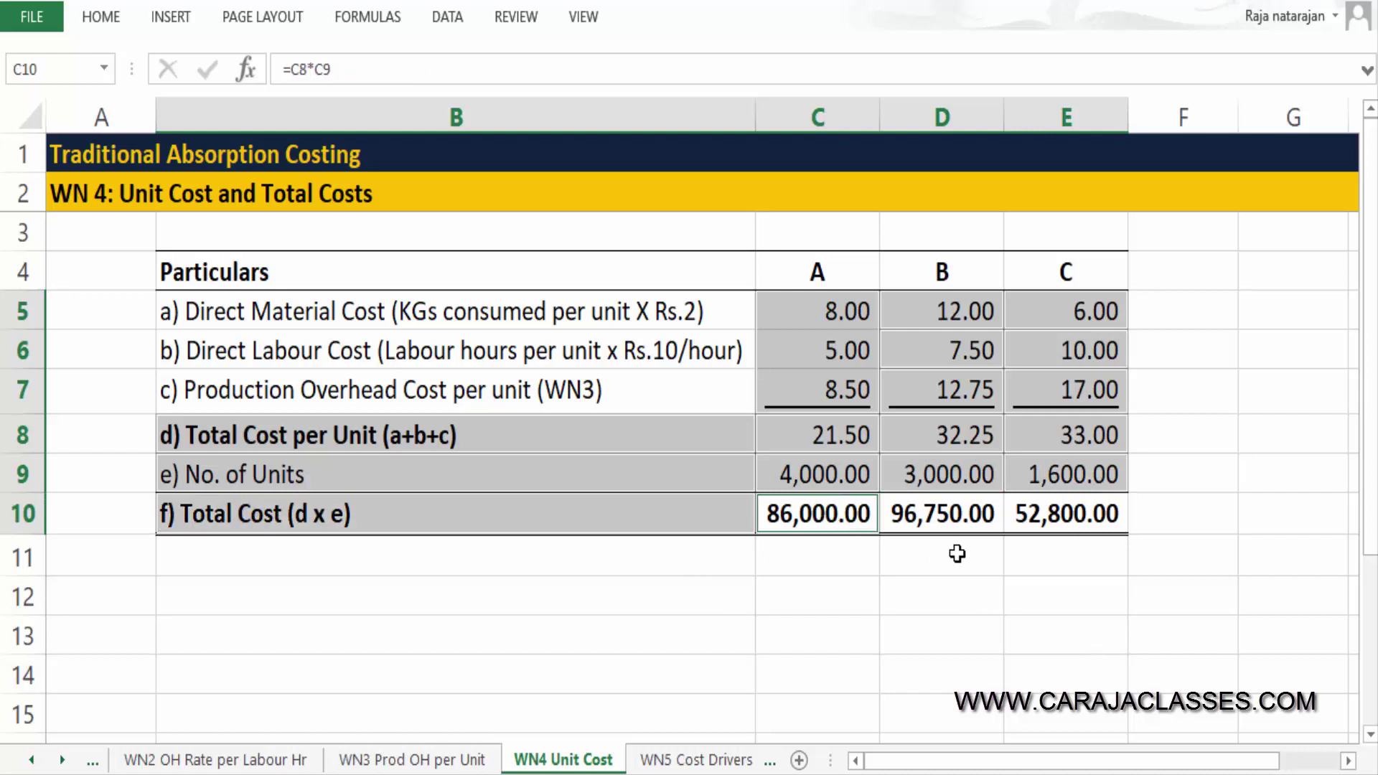
ctrl+click(969, 522)
ctrl+click(1022, 524)
click(1195, 515)
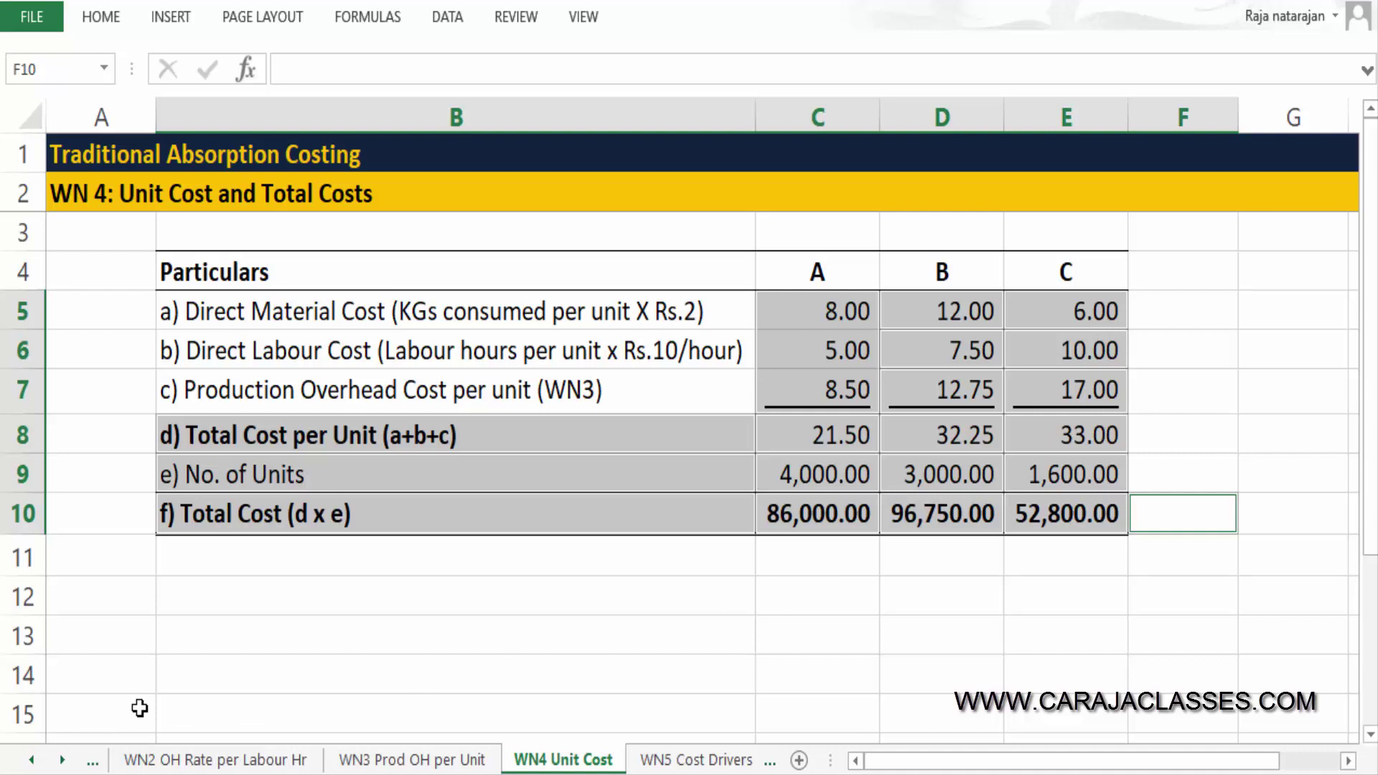
Review the budgeted overhead analysis on Sheet1 and the cost drivers and requirements on Sheet2, returning to Sheet1.
click(266, 760)
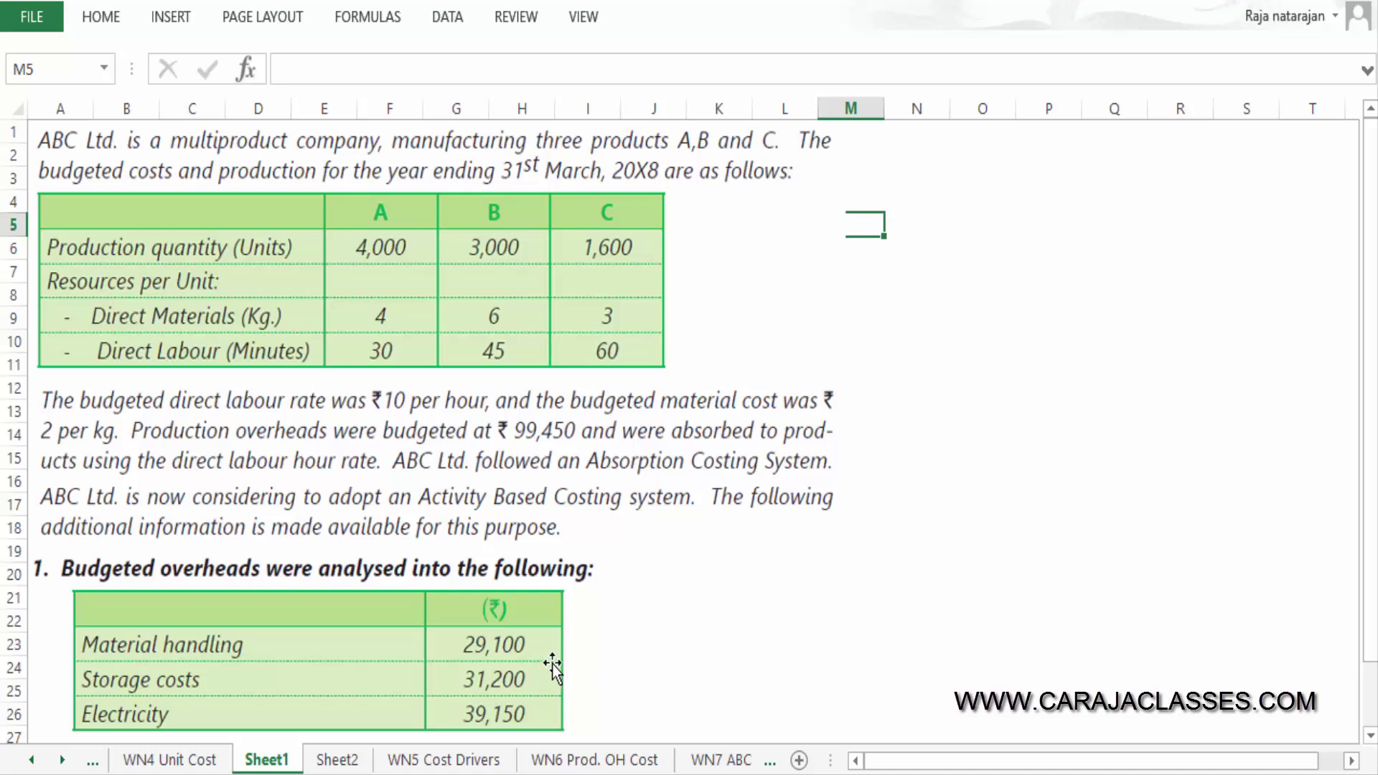
click(338, 760)
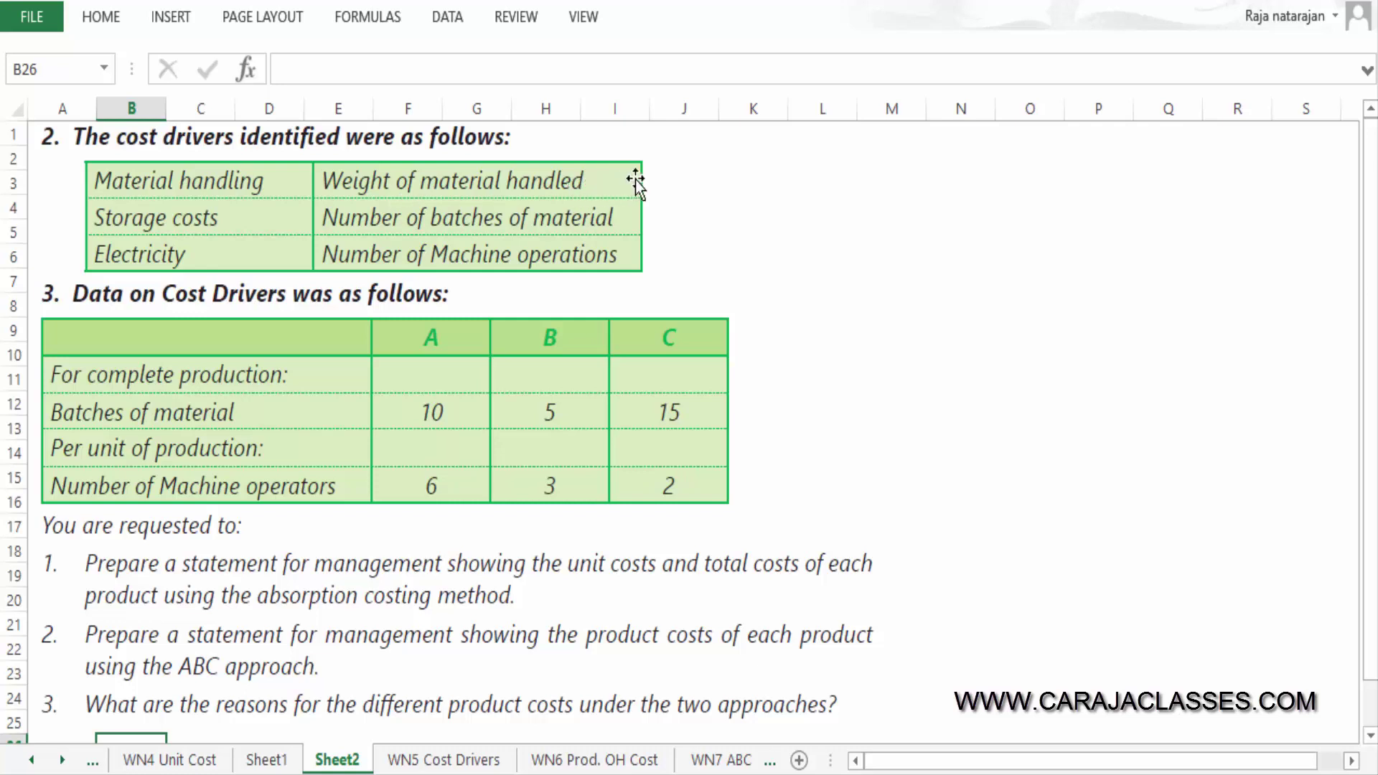
click(266, 760)
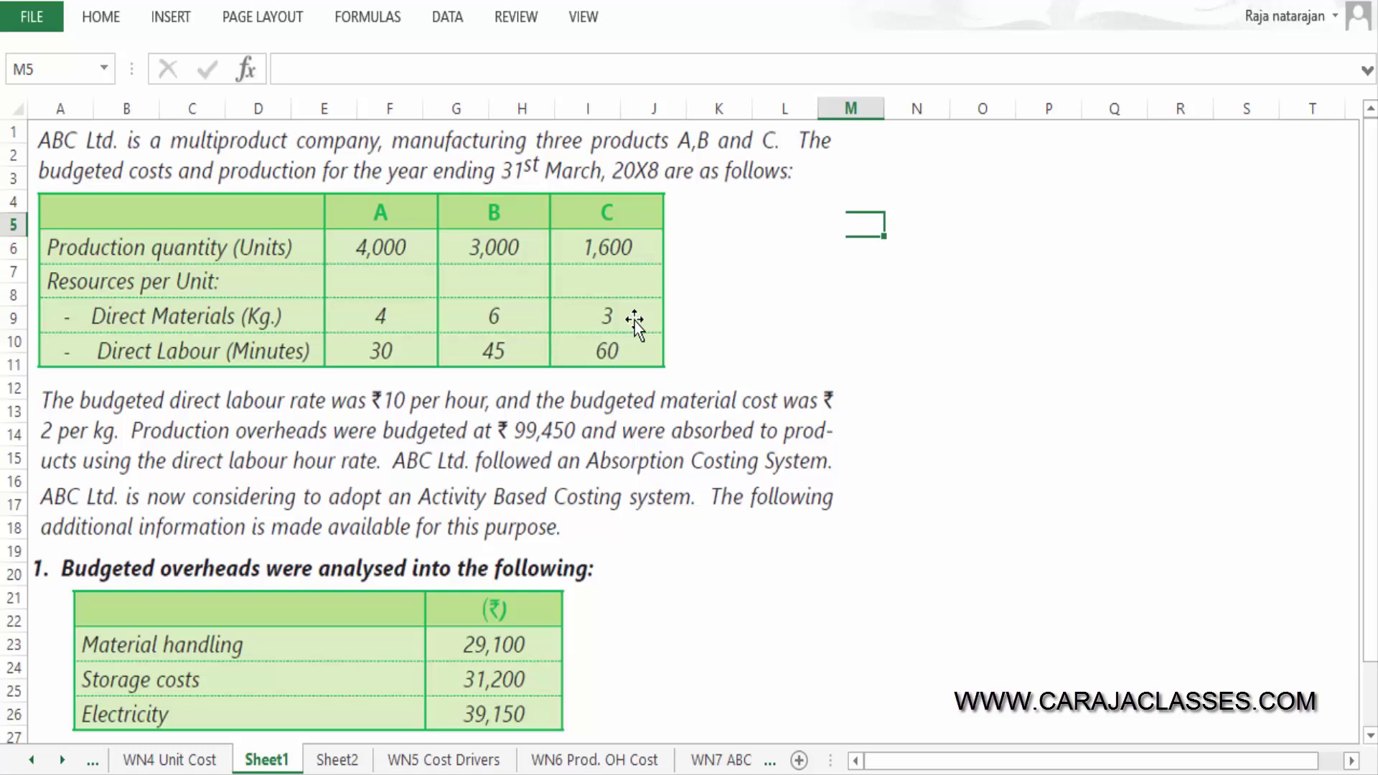
Open WN5 Cost Drivers at its beginning and select the sheet title in A2.
click(444, 759)
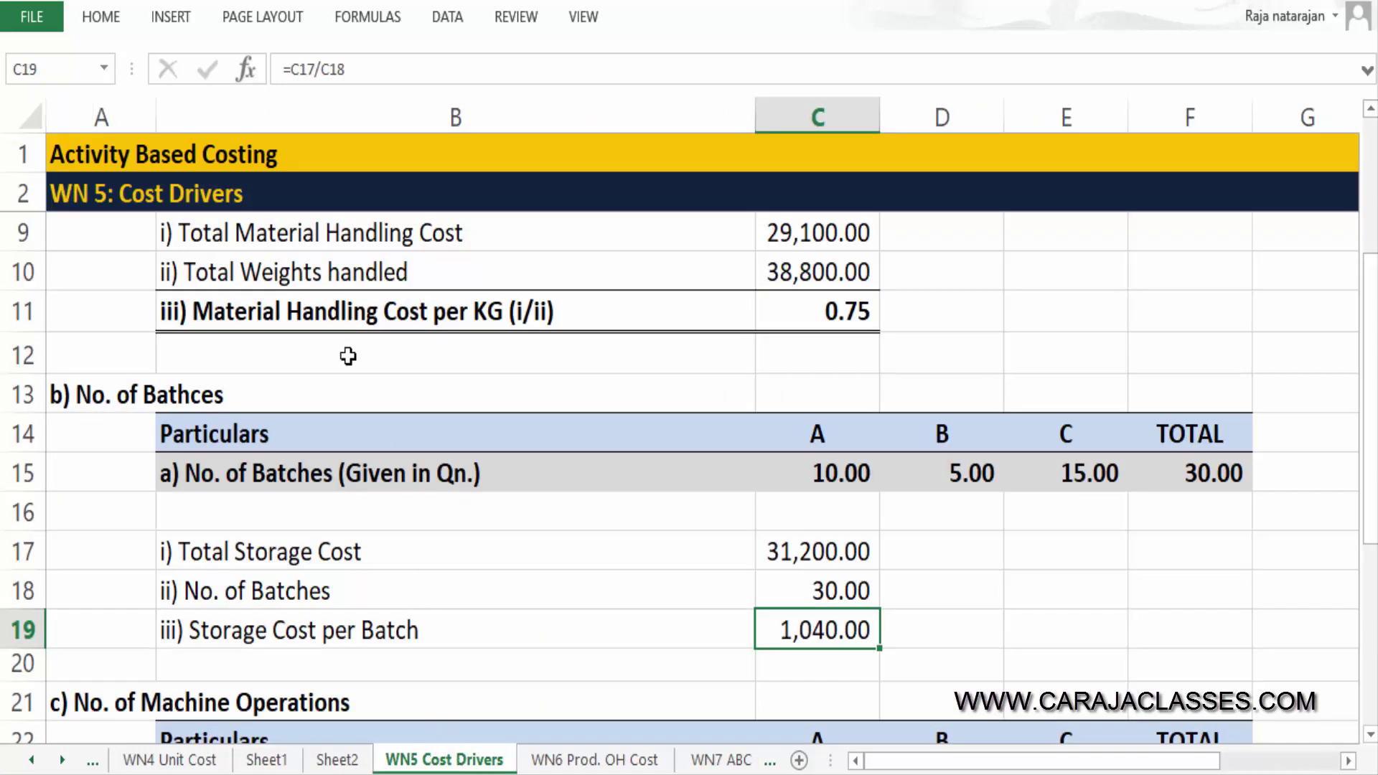
click(317, 224)
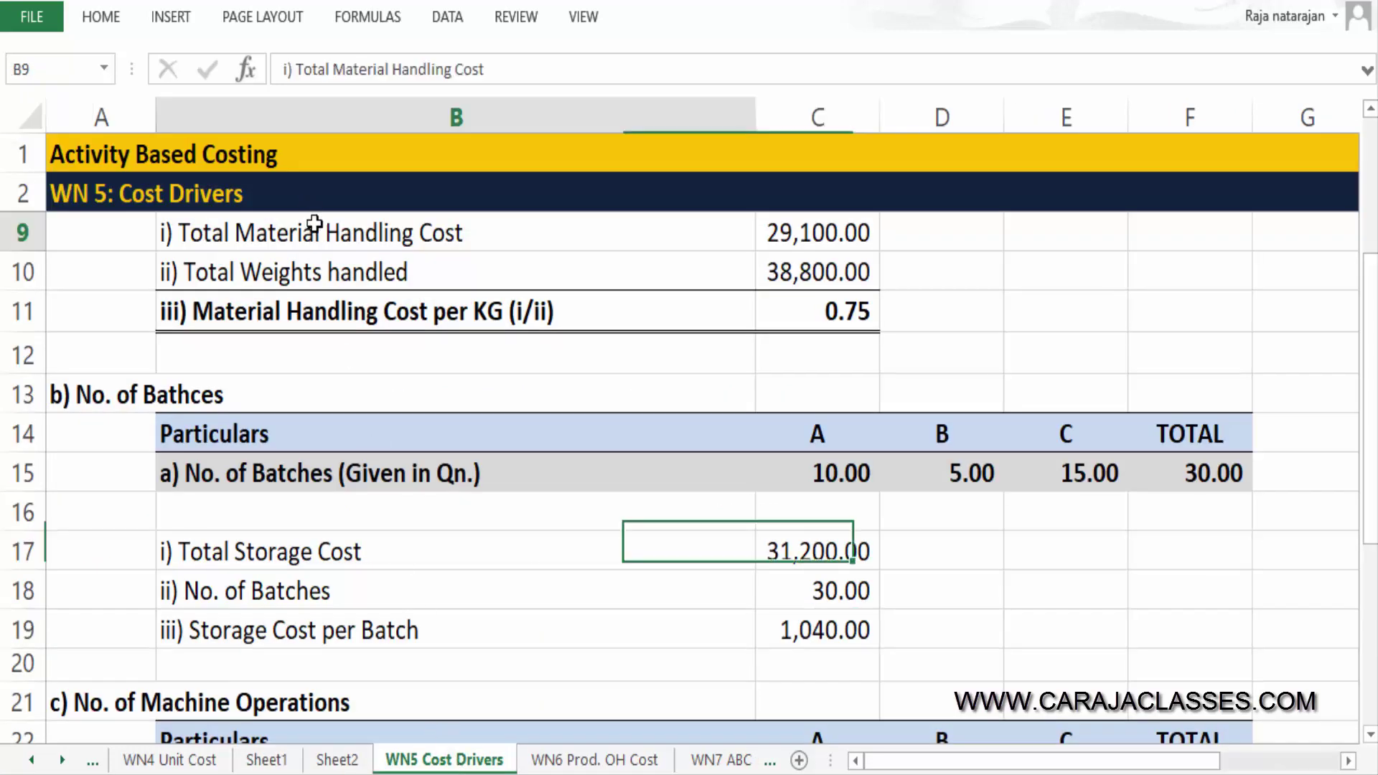
click(338, 190)
scroll(373, 268, up, 2)
click(98, 194)
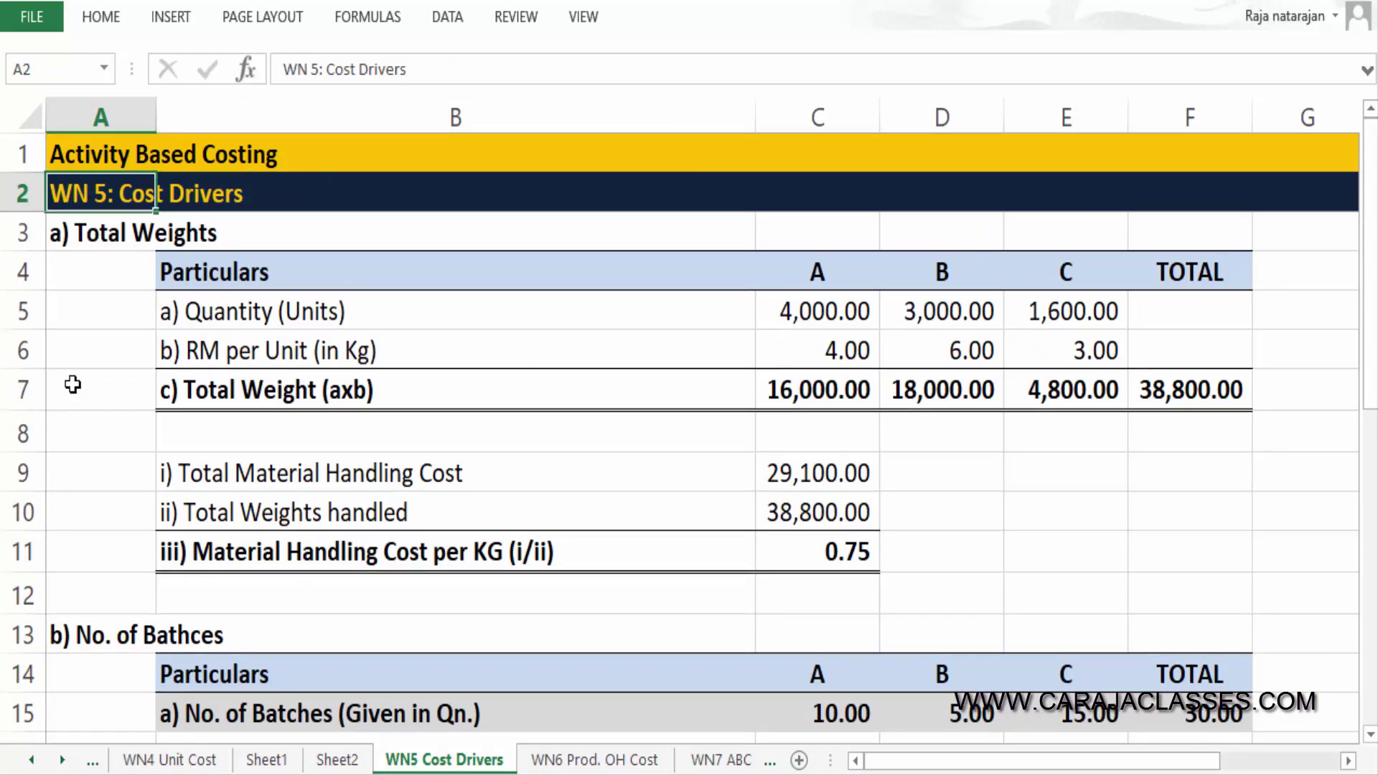
Match the overheads on Sheet1 with their cost drivers on Sheet2, and select the Total Weights heading in A3 of WN5 Cost Drivers.
click(336, 759)
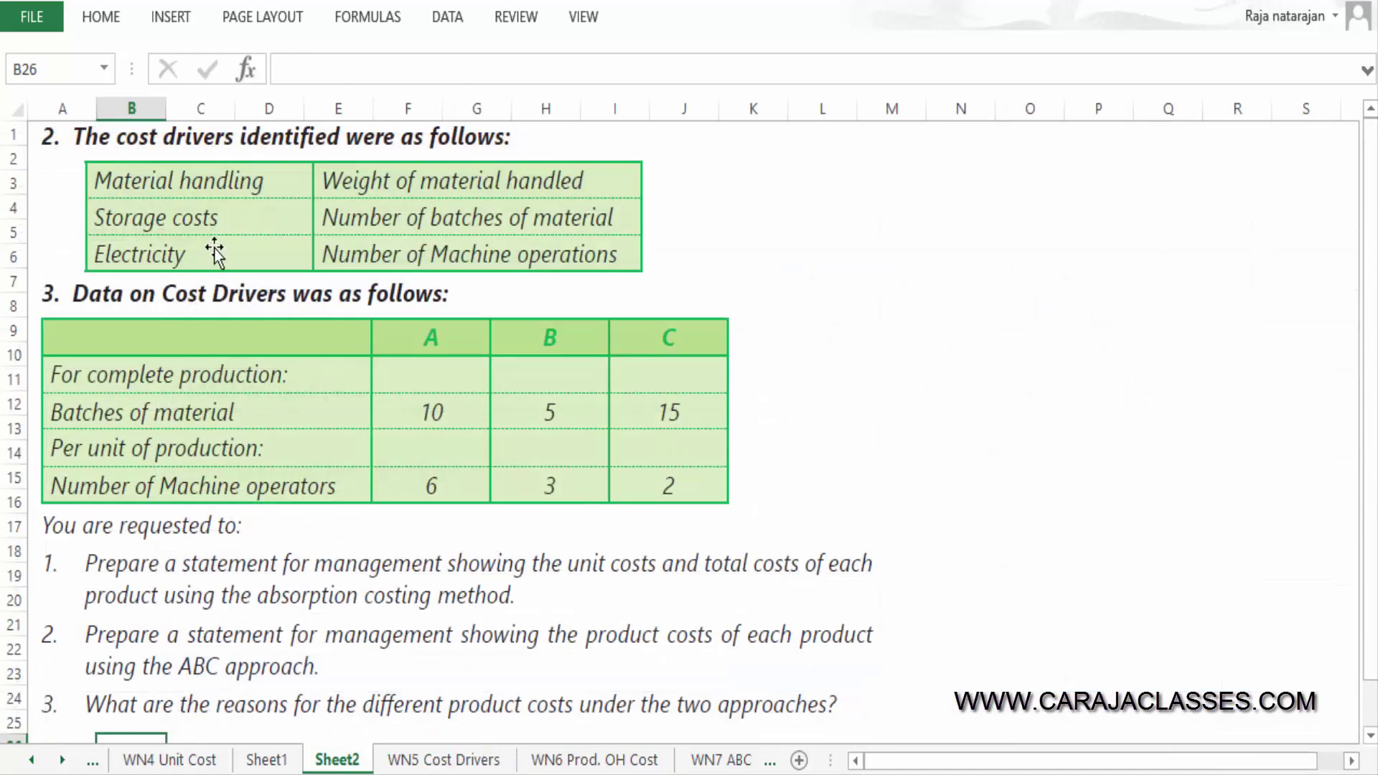
click(266, 759)
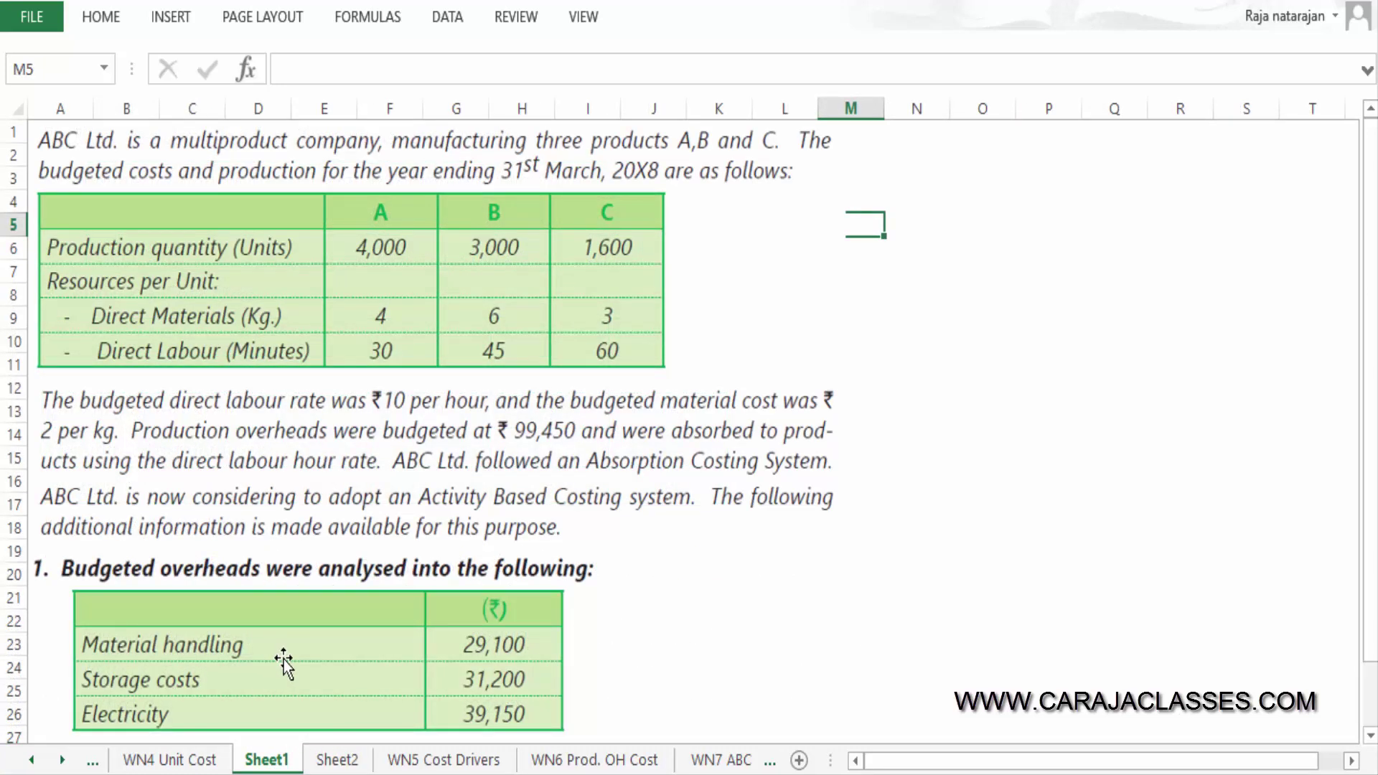
click(340, 762)
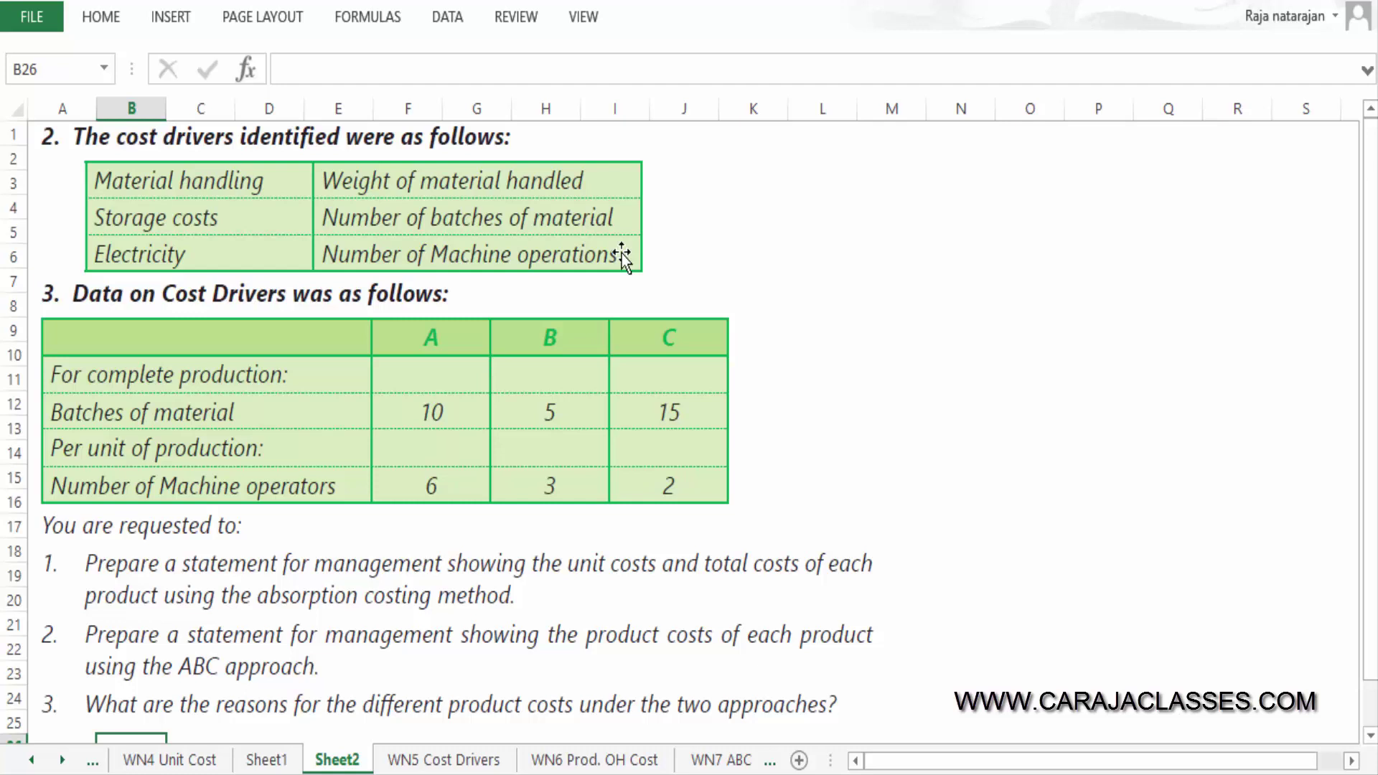
click(459, 759)
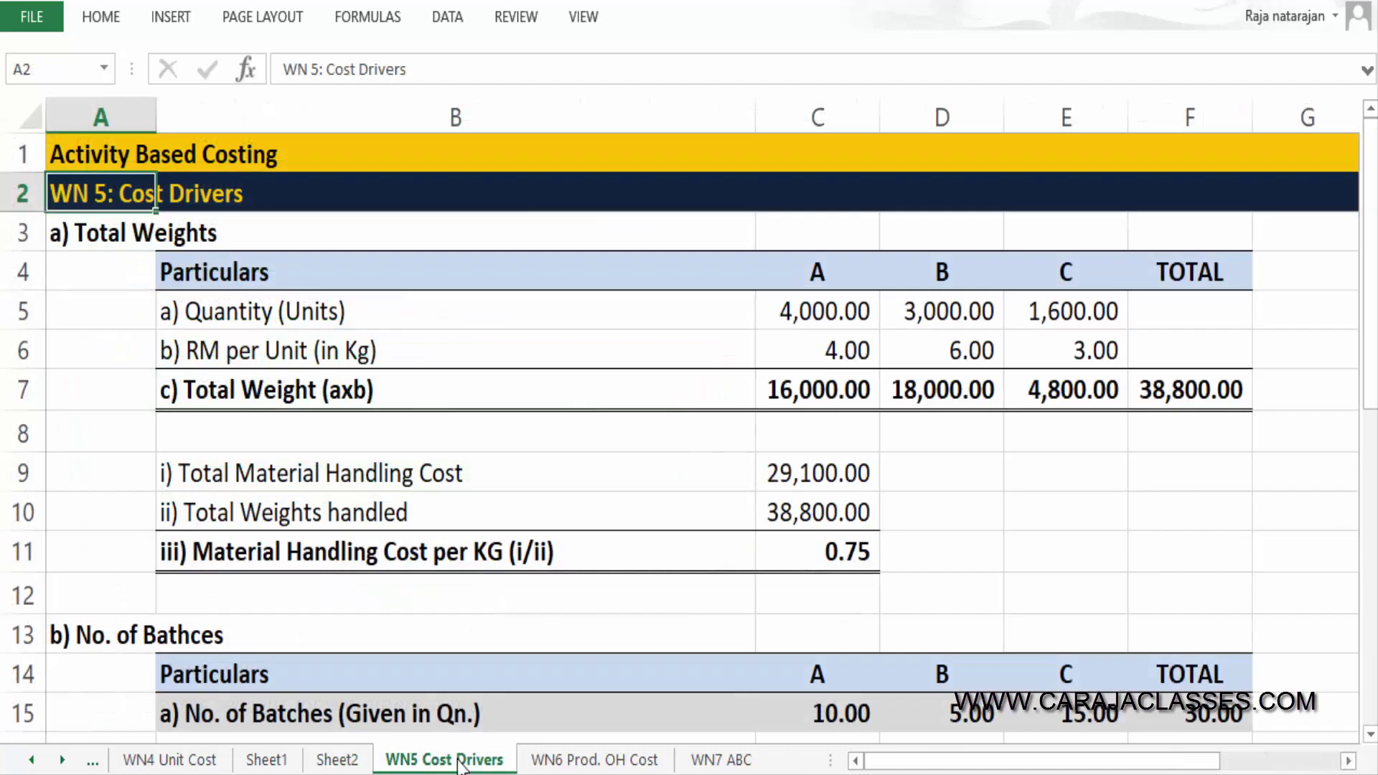
click(359, 237)
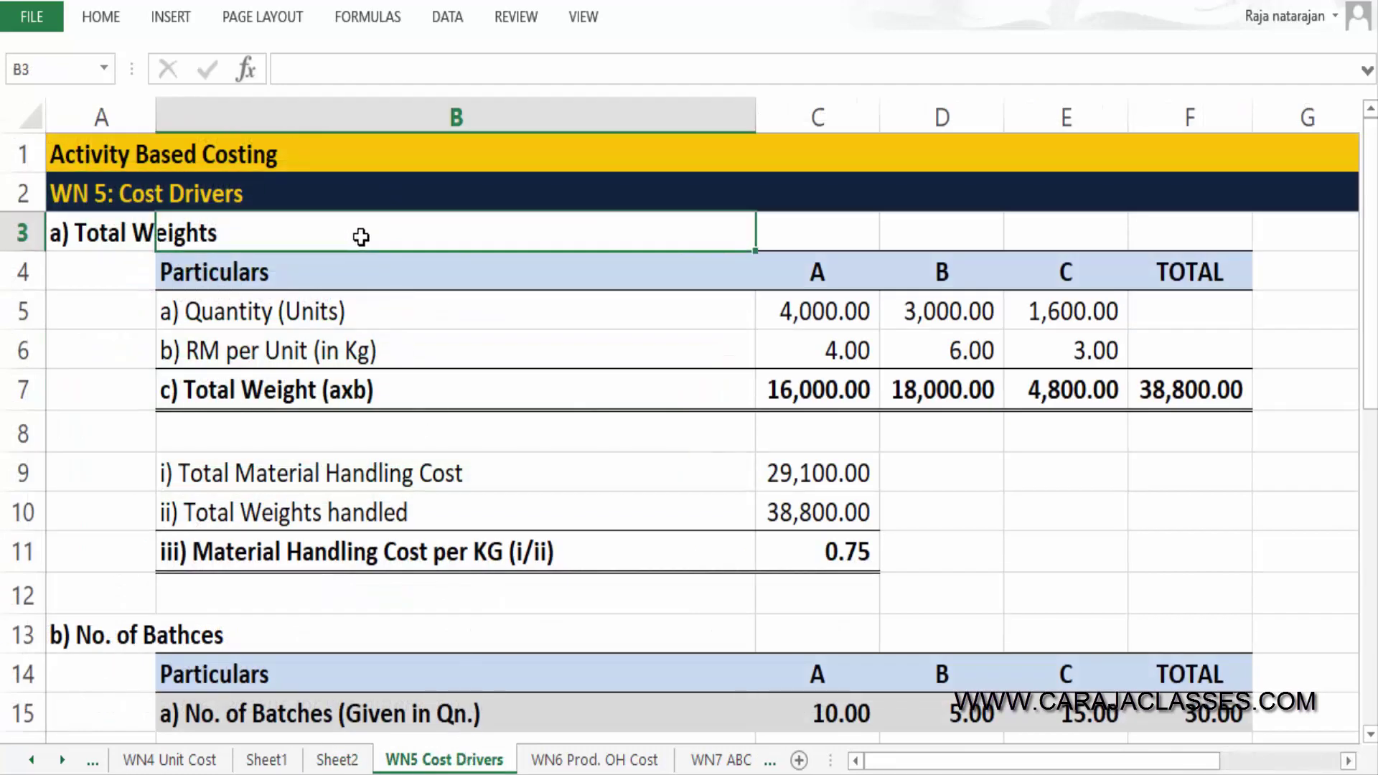
click(144, 218)
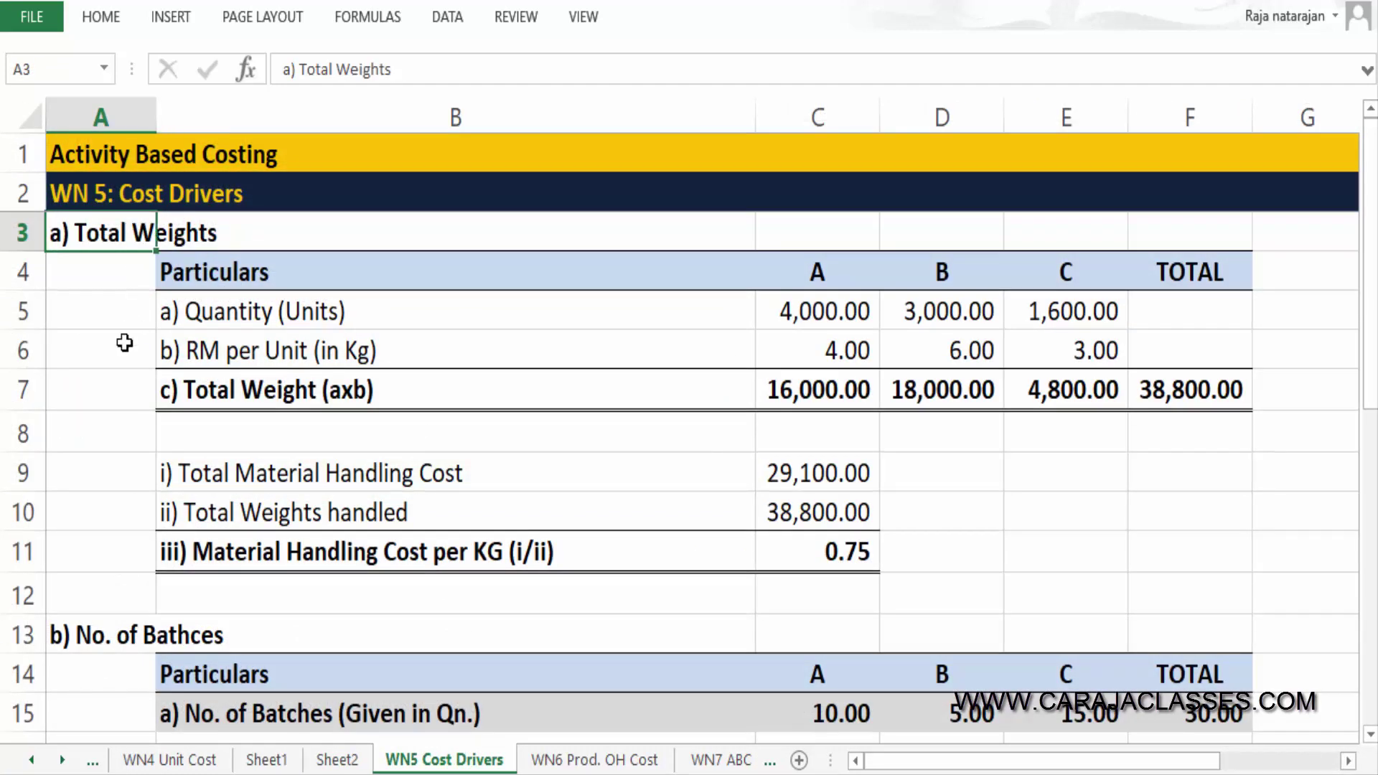
Recheck the material handling overhead on Sheet1 and its driver on Sheet2, and highlight the Total Weights header row B4:F4 on WN5 Cost Drivers.
key(ctrl+Page_Up)
key(ctrl+Page_Up)
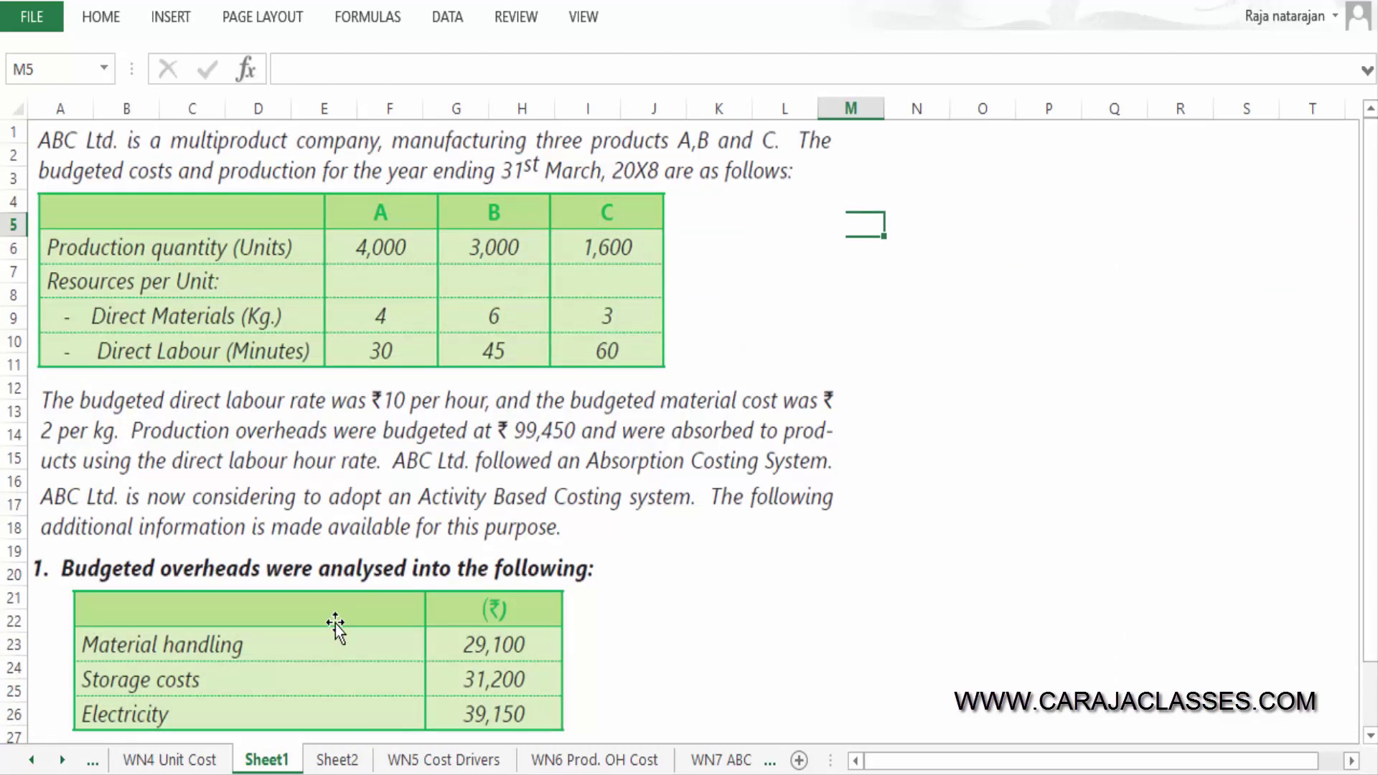
key(ctrl+Page_Down)
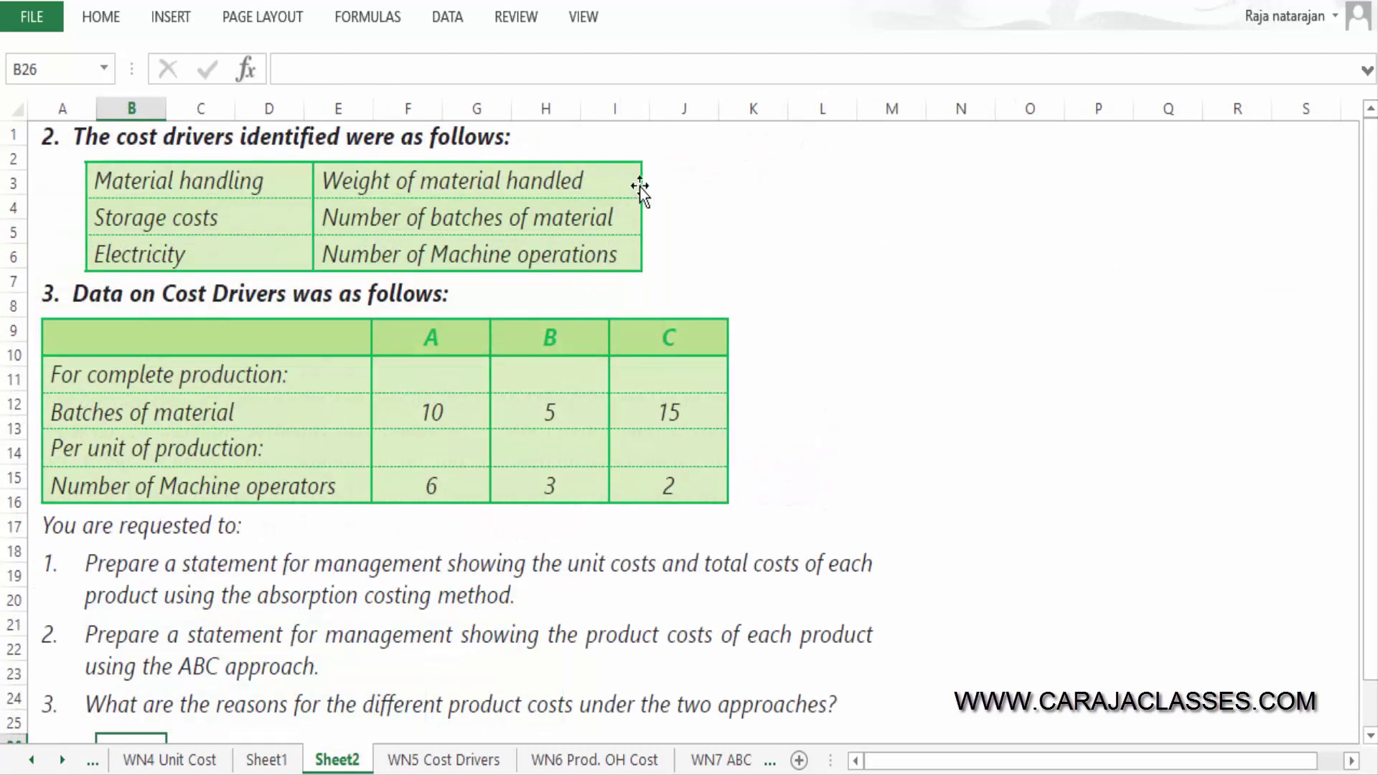
key(ctrl+Page_Down)
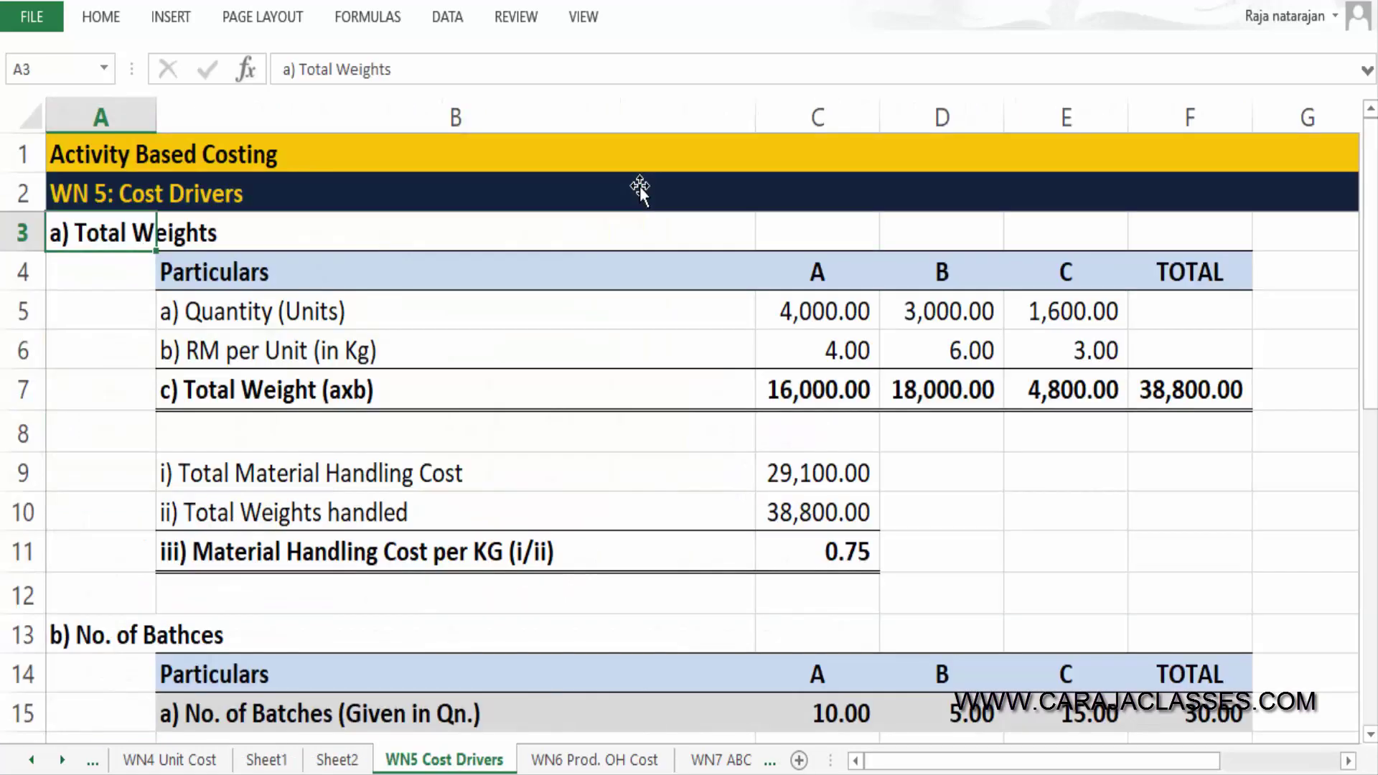
click(689, 263)
drag(689, 264, 1216, 272)
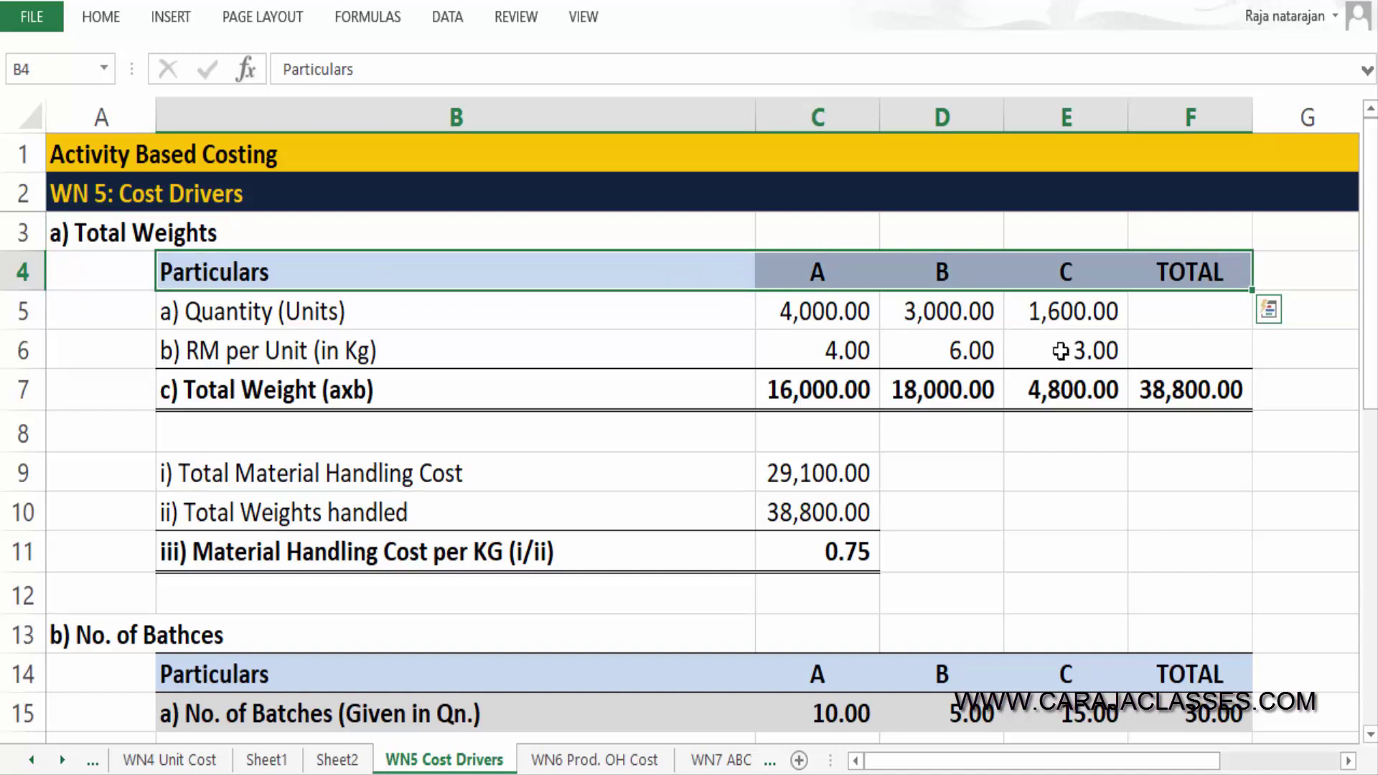
Go through the Quantity (Units) row of the Total Weights table for products A, B and C, returning to its label in B5.
click(632, 323)
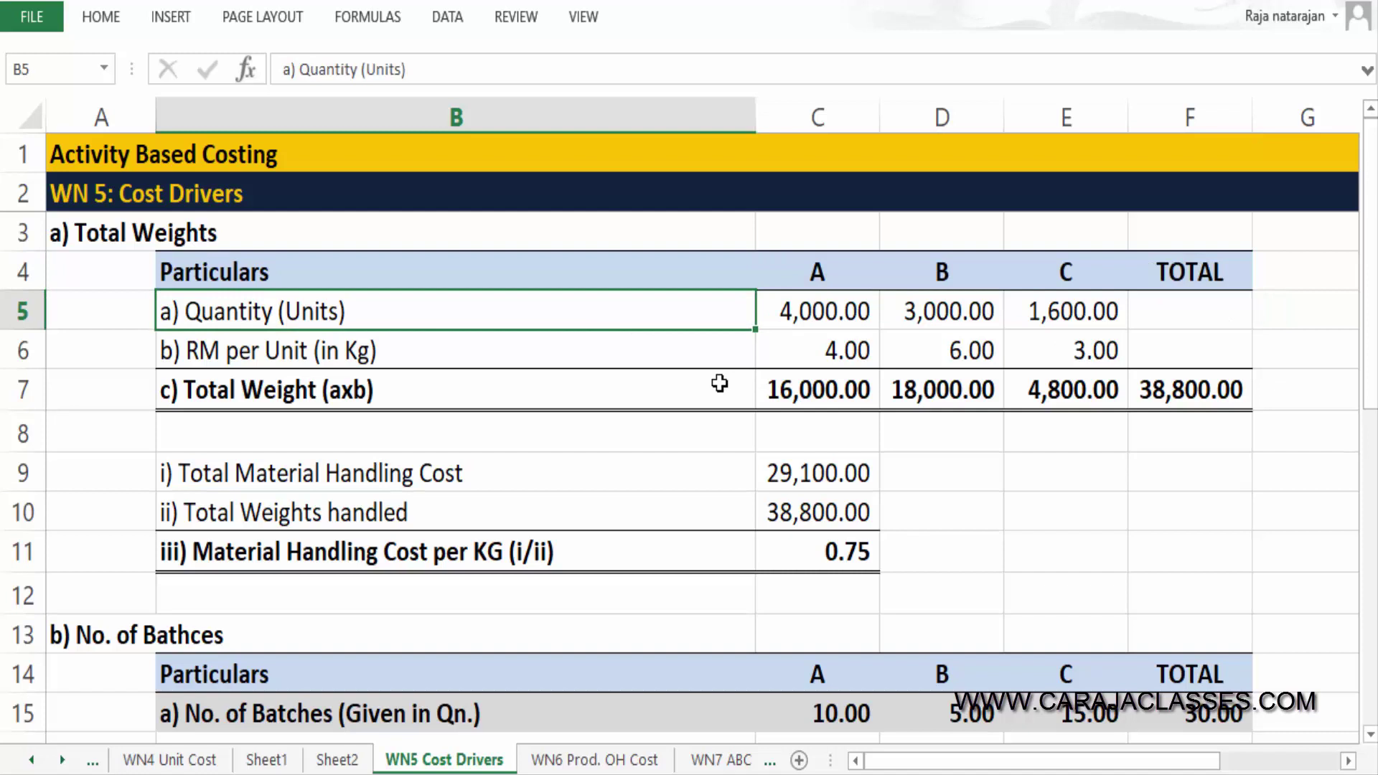
key(Right)
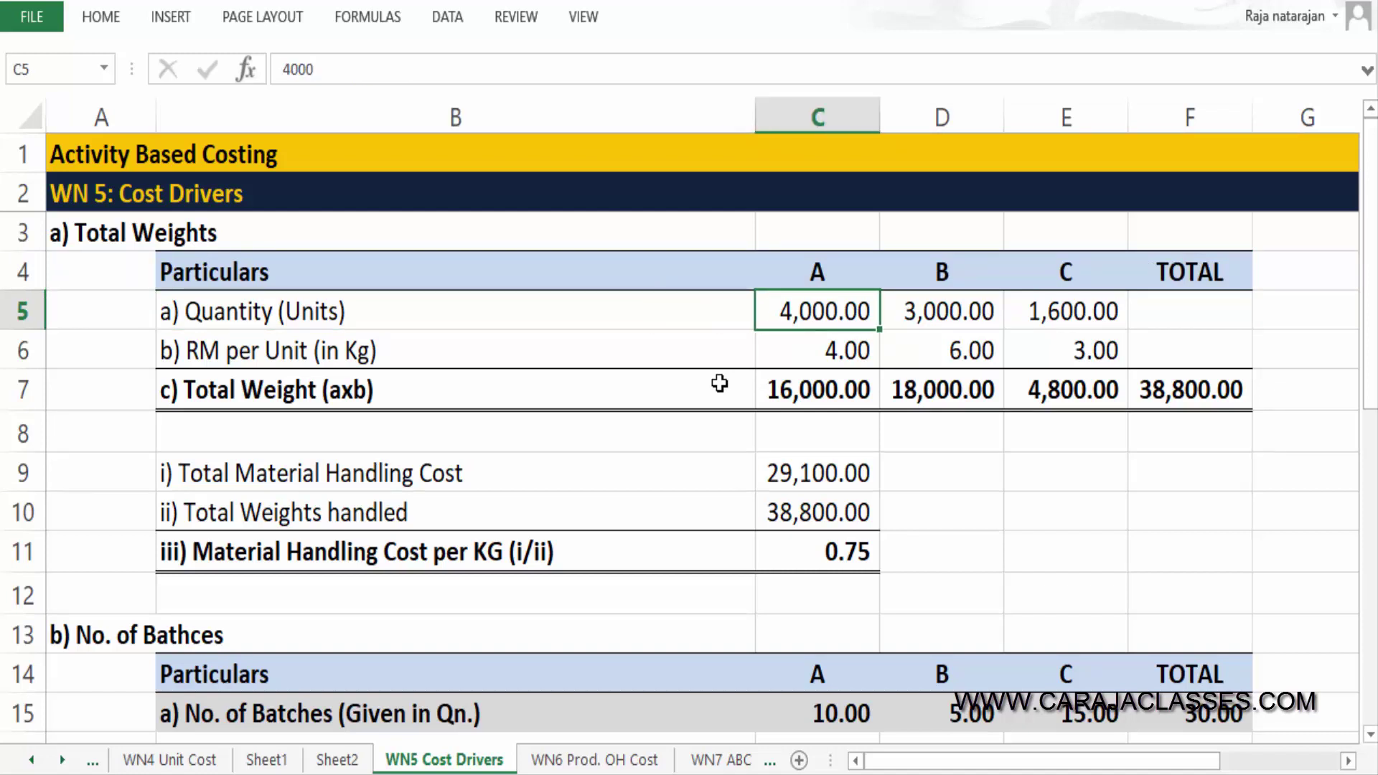
key(Right)
key(Right)
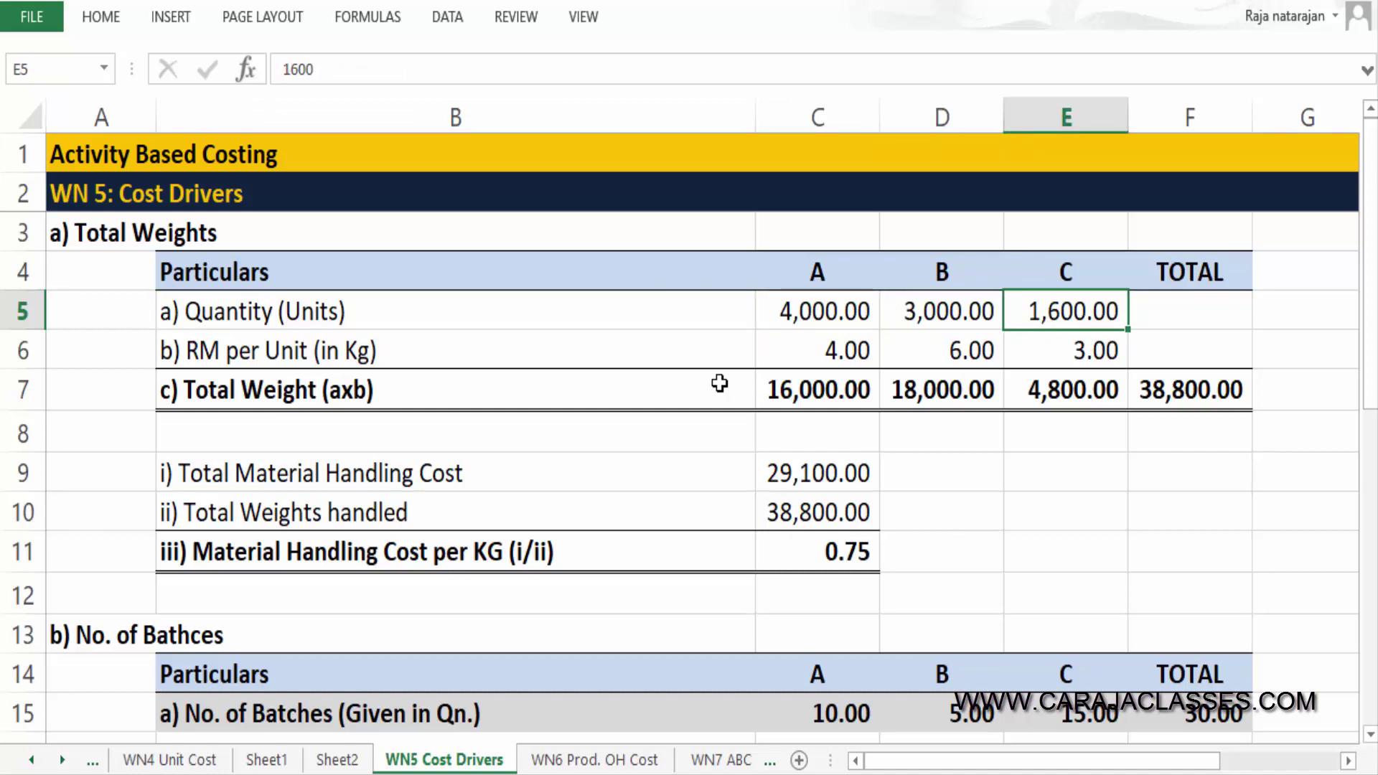
key(Left)
key(Left)
key(Left)
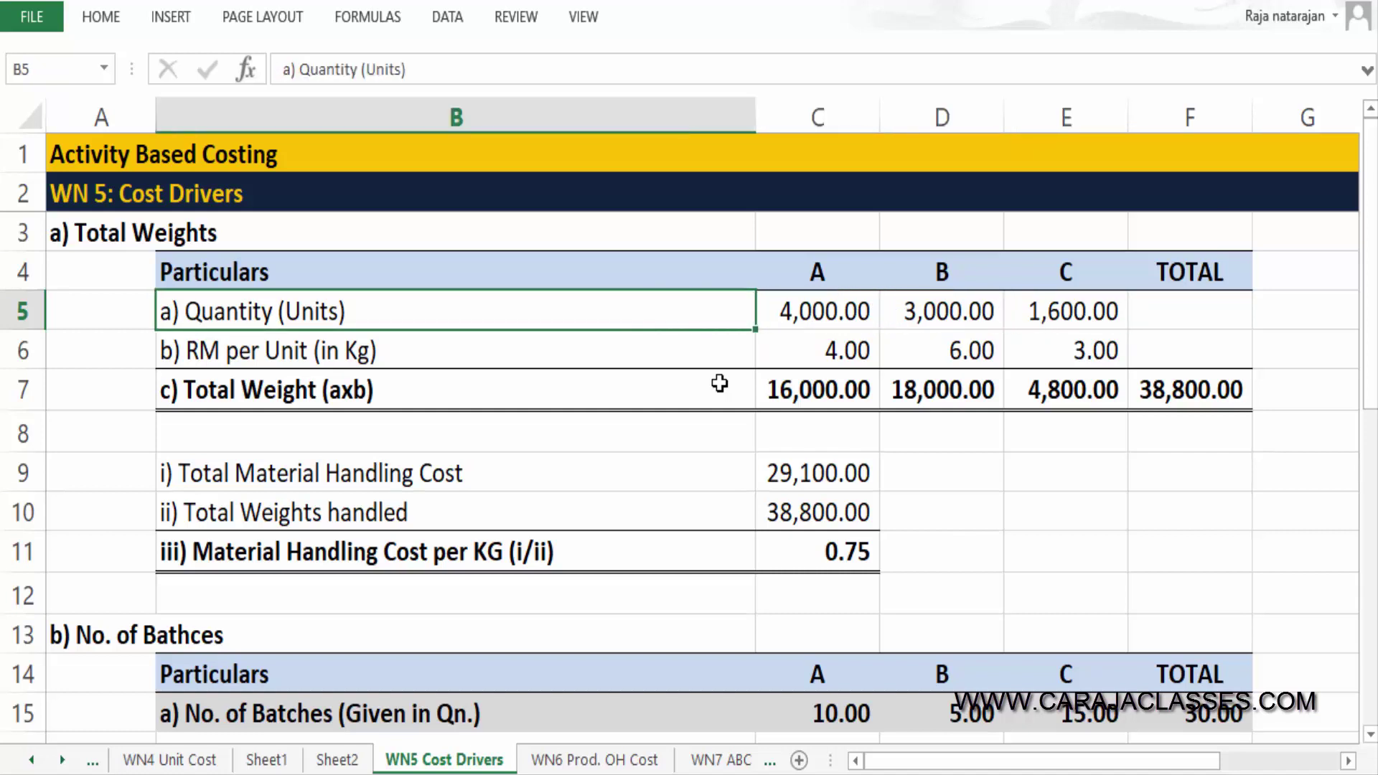
Go through the RM per Unit (in Kg) row for products A, B and C, returning to product A's value in C6.
key(Down)
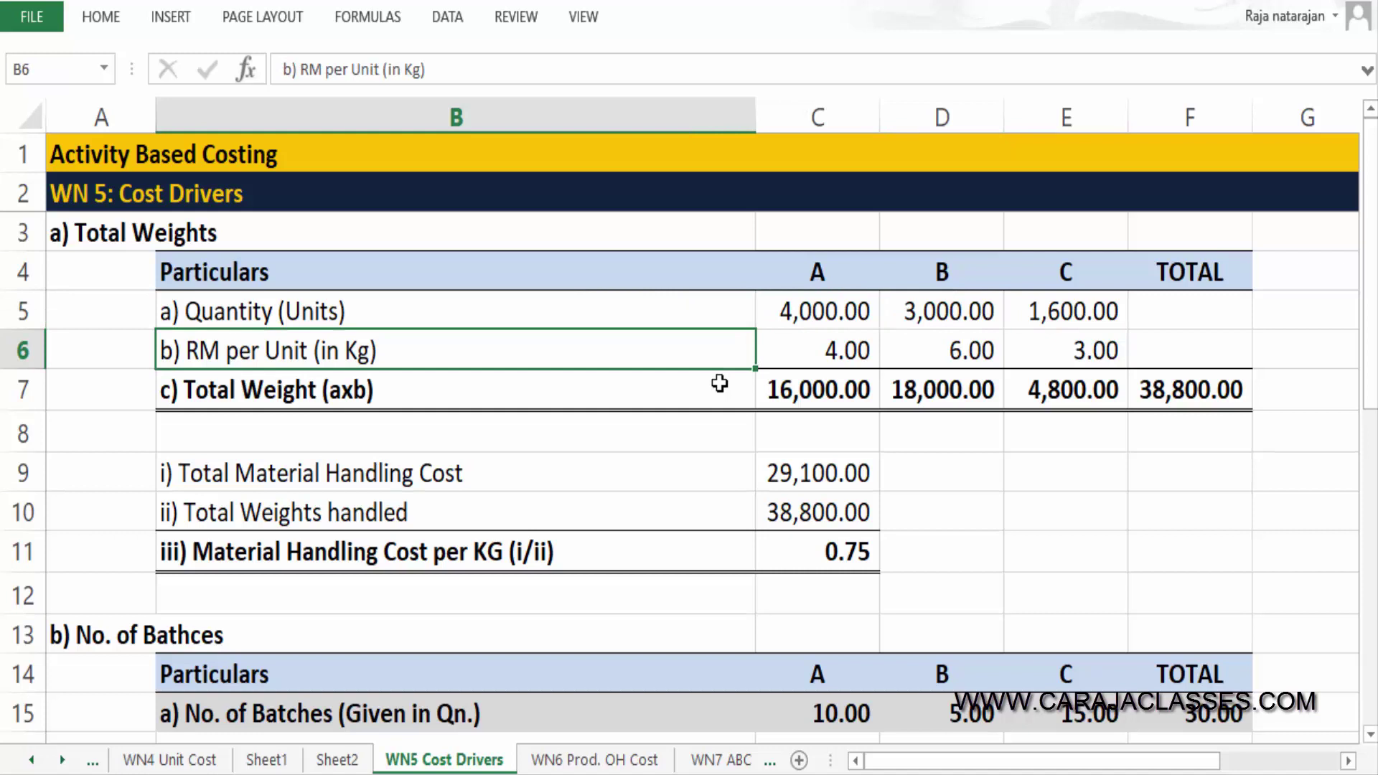
key(Right)
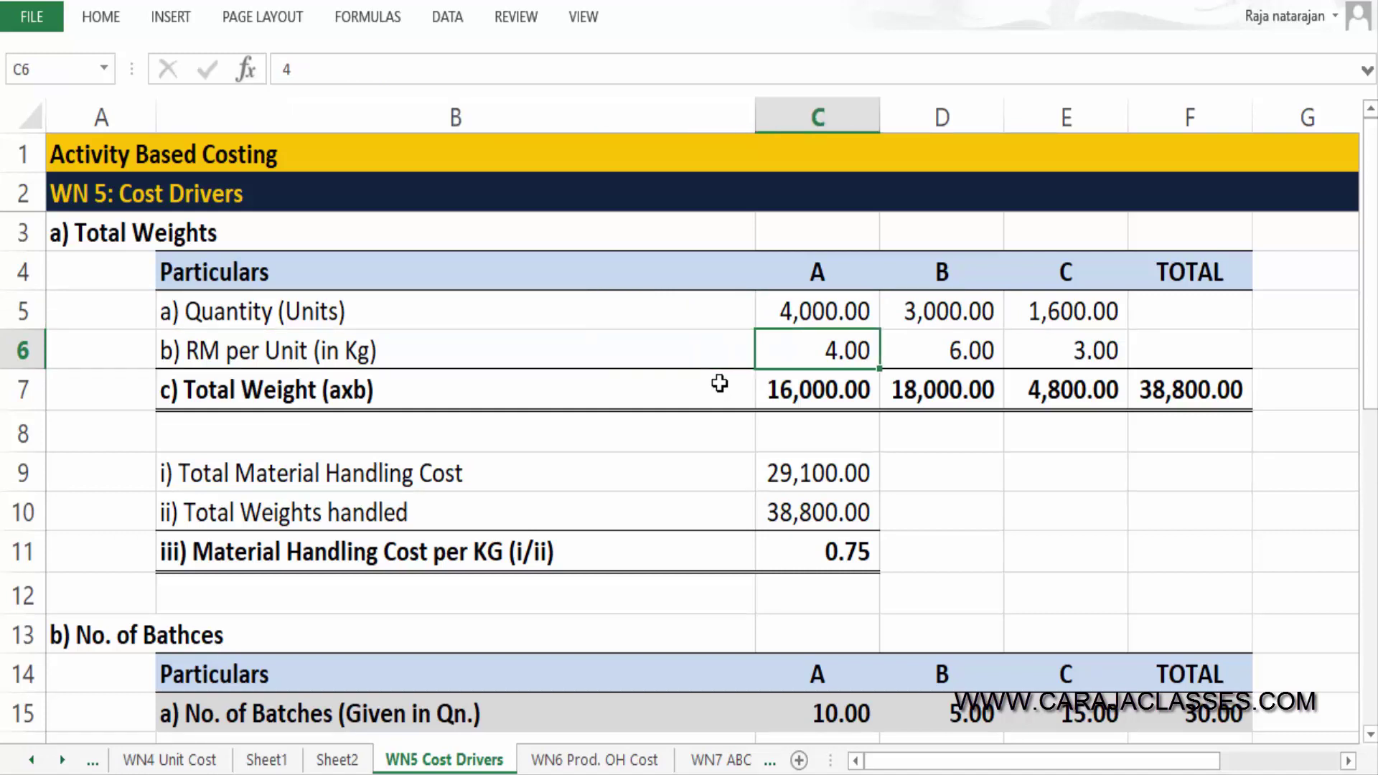
key(Right)
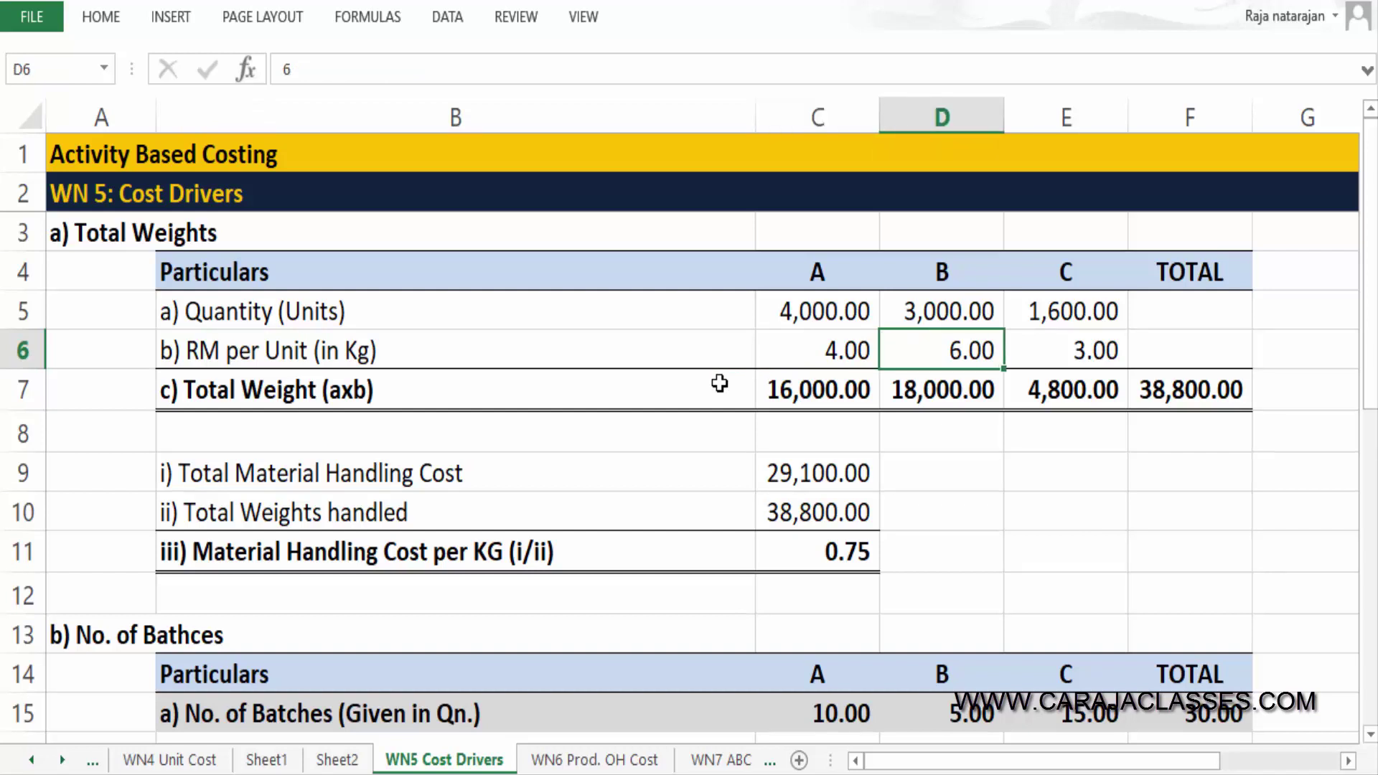
key(Right)
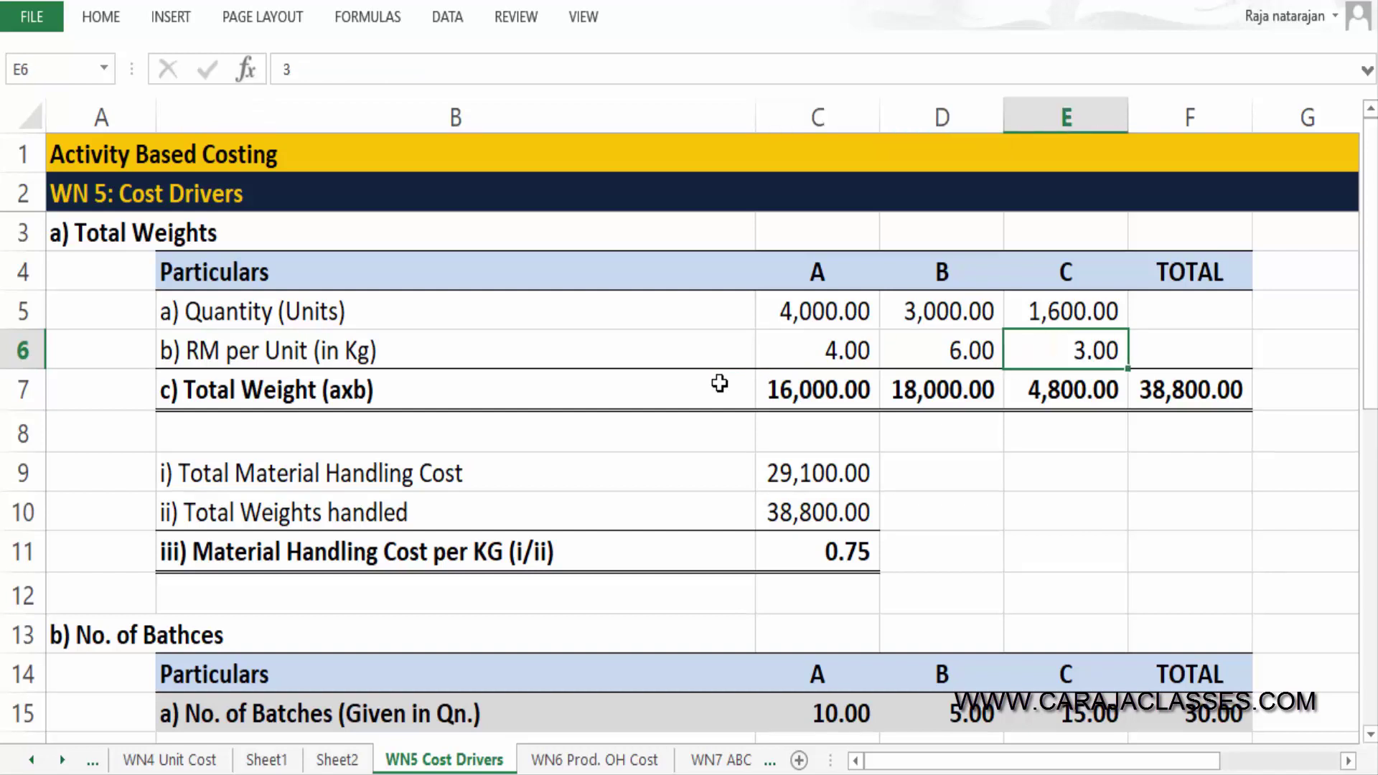
key(Left)
key(Left)
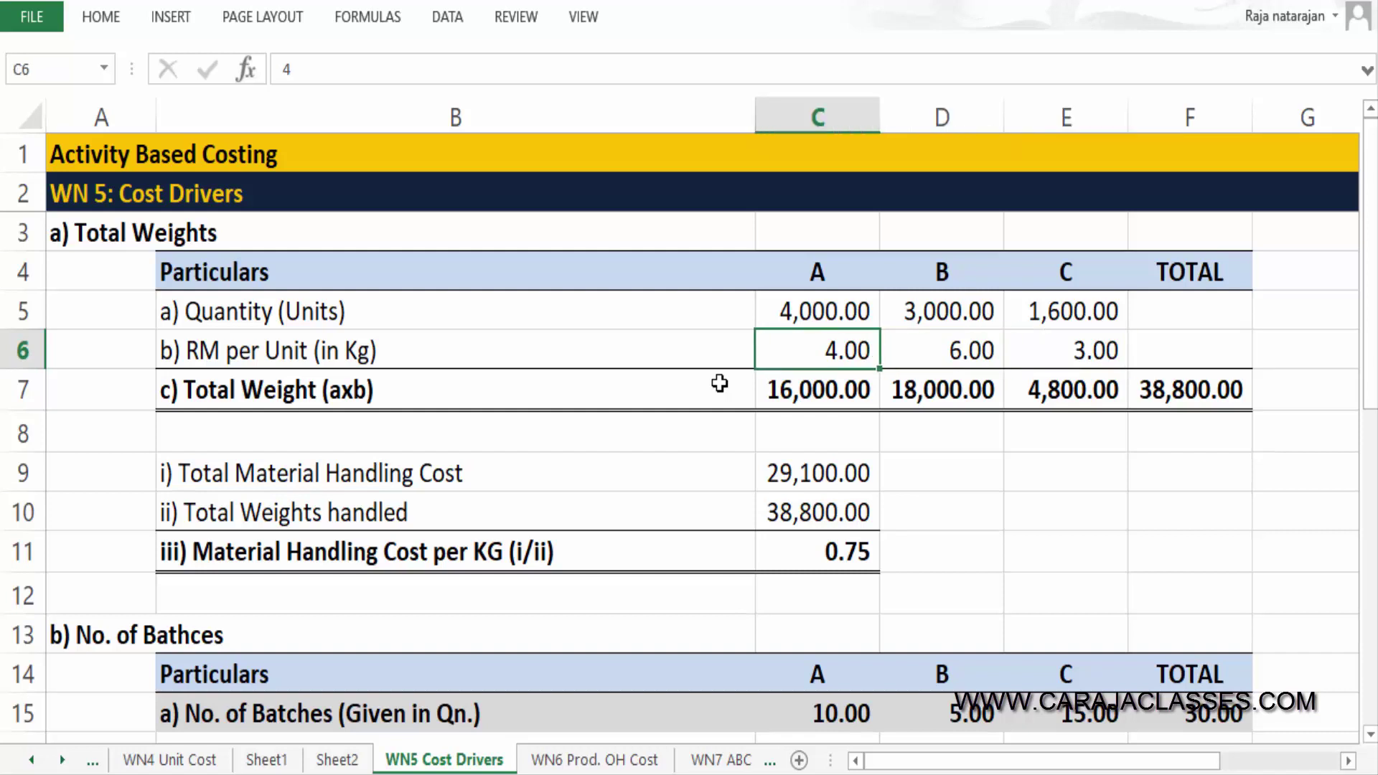
Highlight product A's quantity and RM per unit in C5:C6, and inspect the Total Weight formulas in C7, D7 and E7.
key(Up)
key(shift+Down)
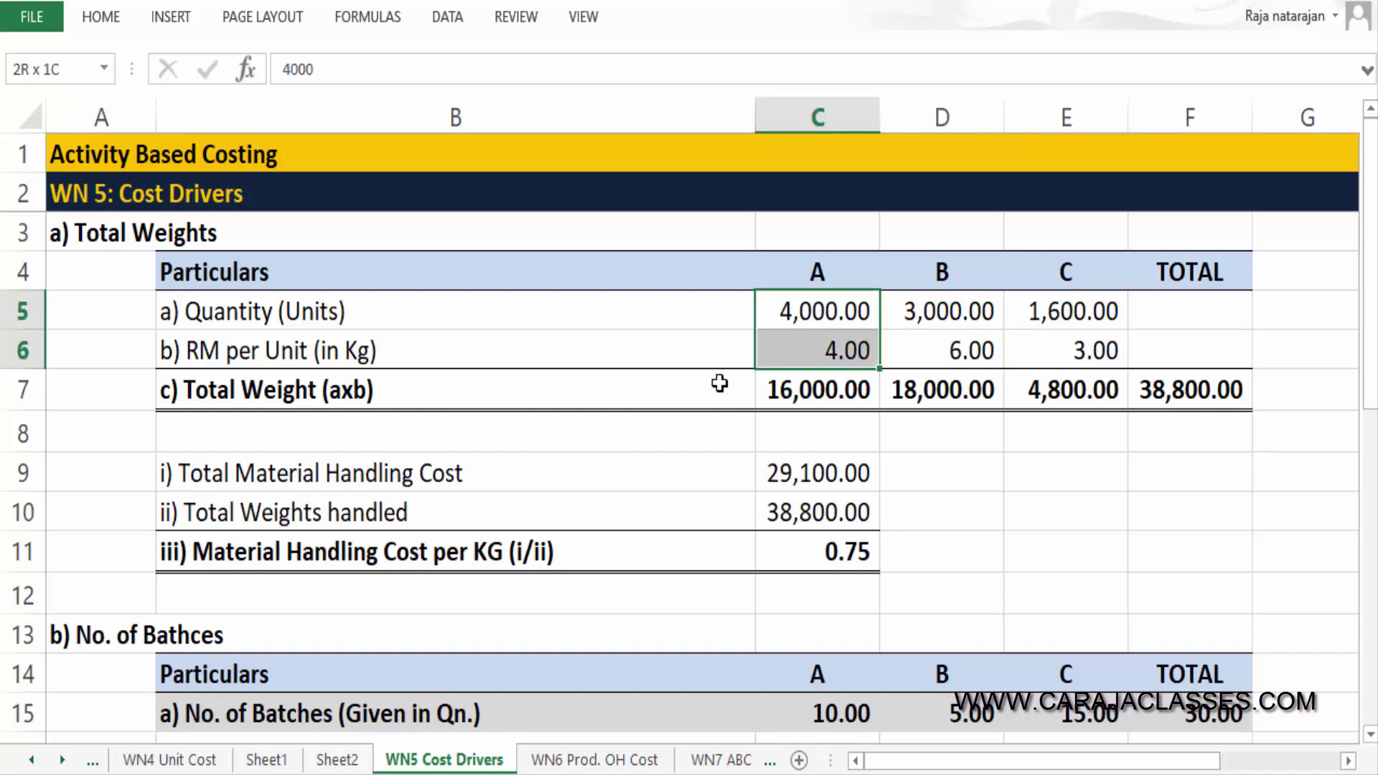
key(Down)
key(Down)
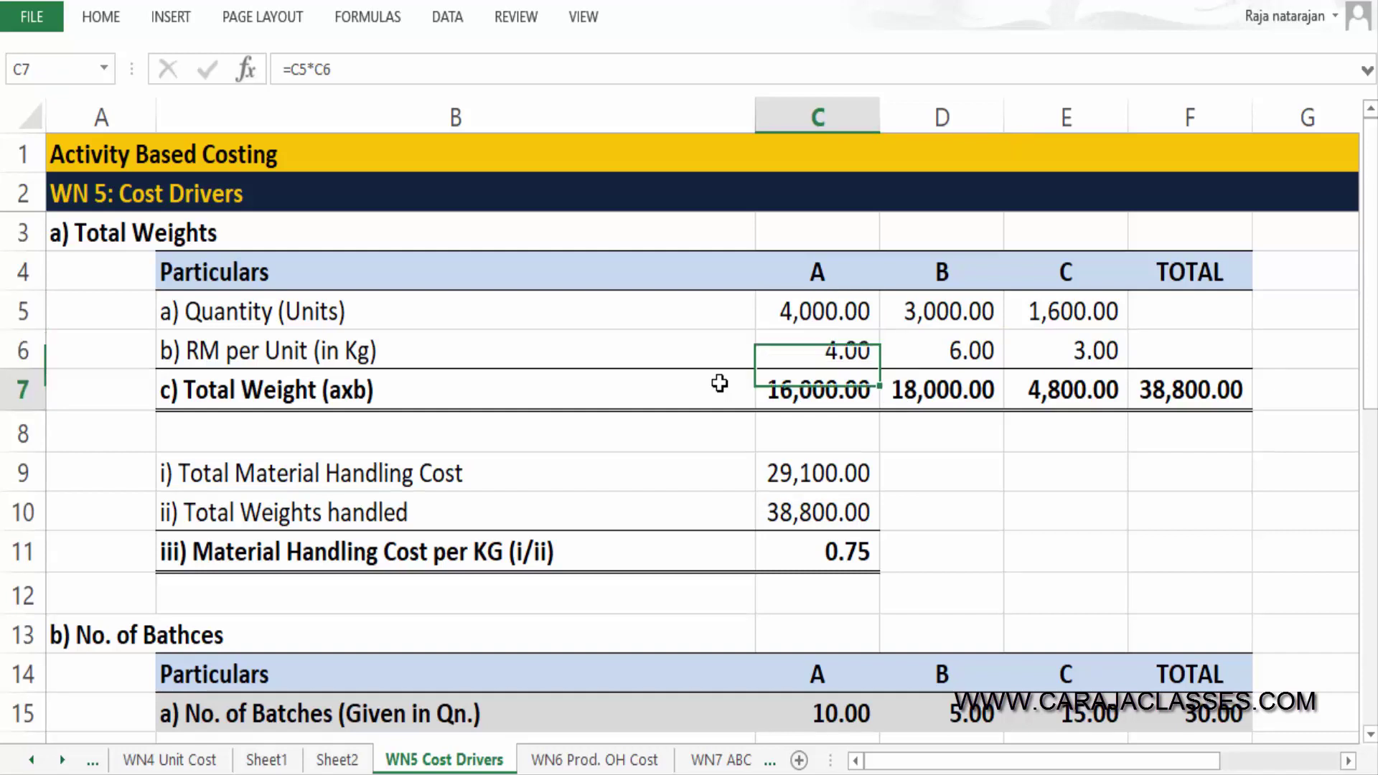
key(F2)
key(Escape)
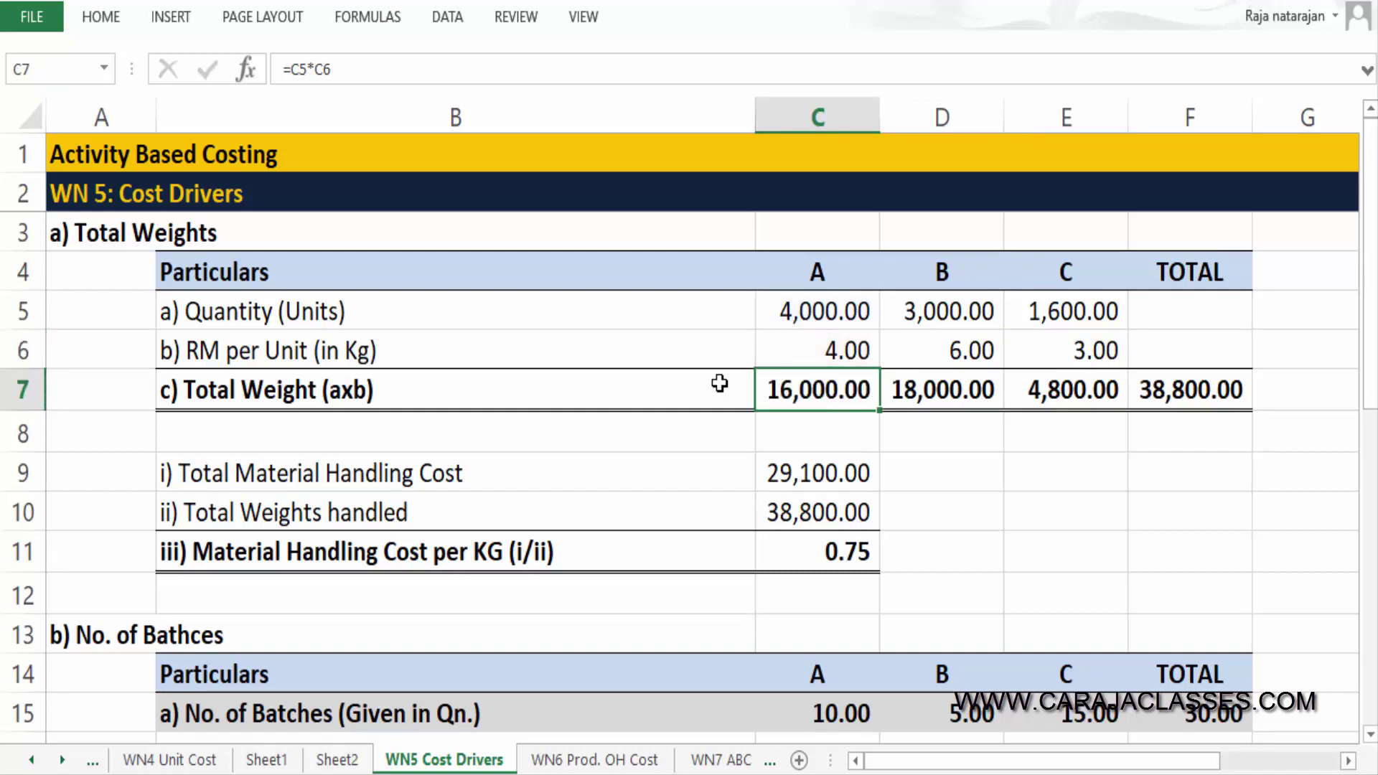
key(Right)
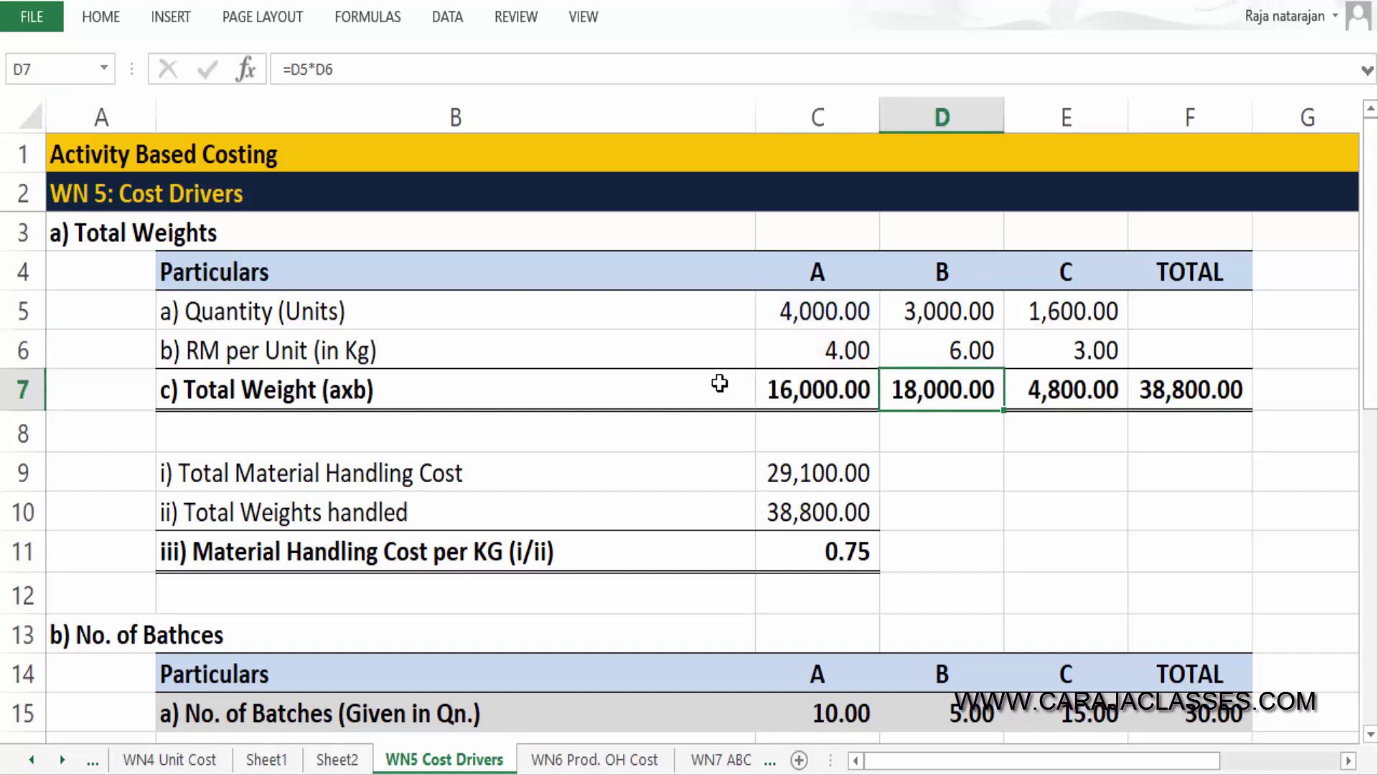
key(F2)
key(Escape)
key(Right)
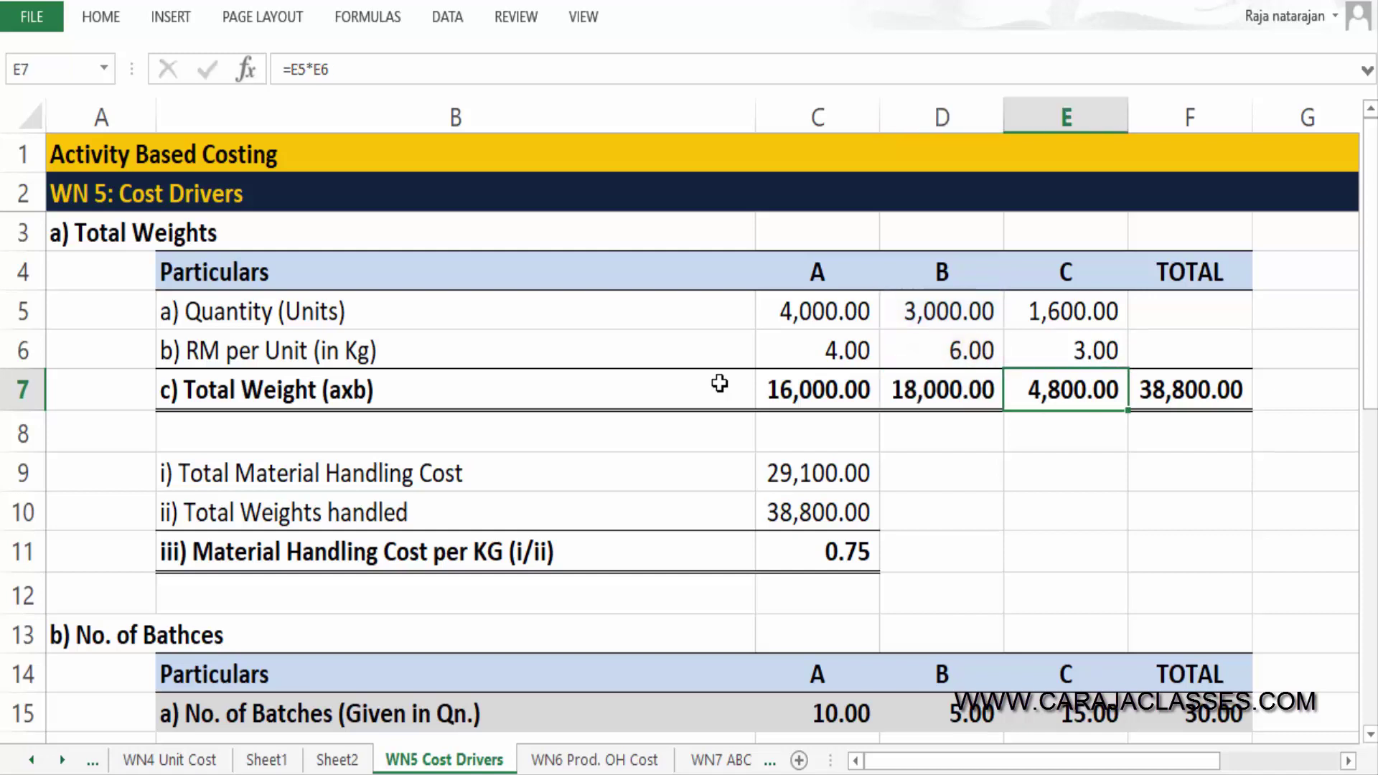
key(F2)
key(Escape)
Highlight the Total Weight values of the three products in C7:E7 together with their total in F7.
key(Left)
key(Left)
key(shift+Right)
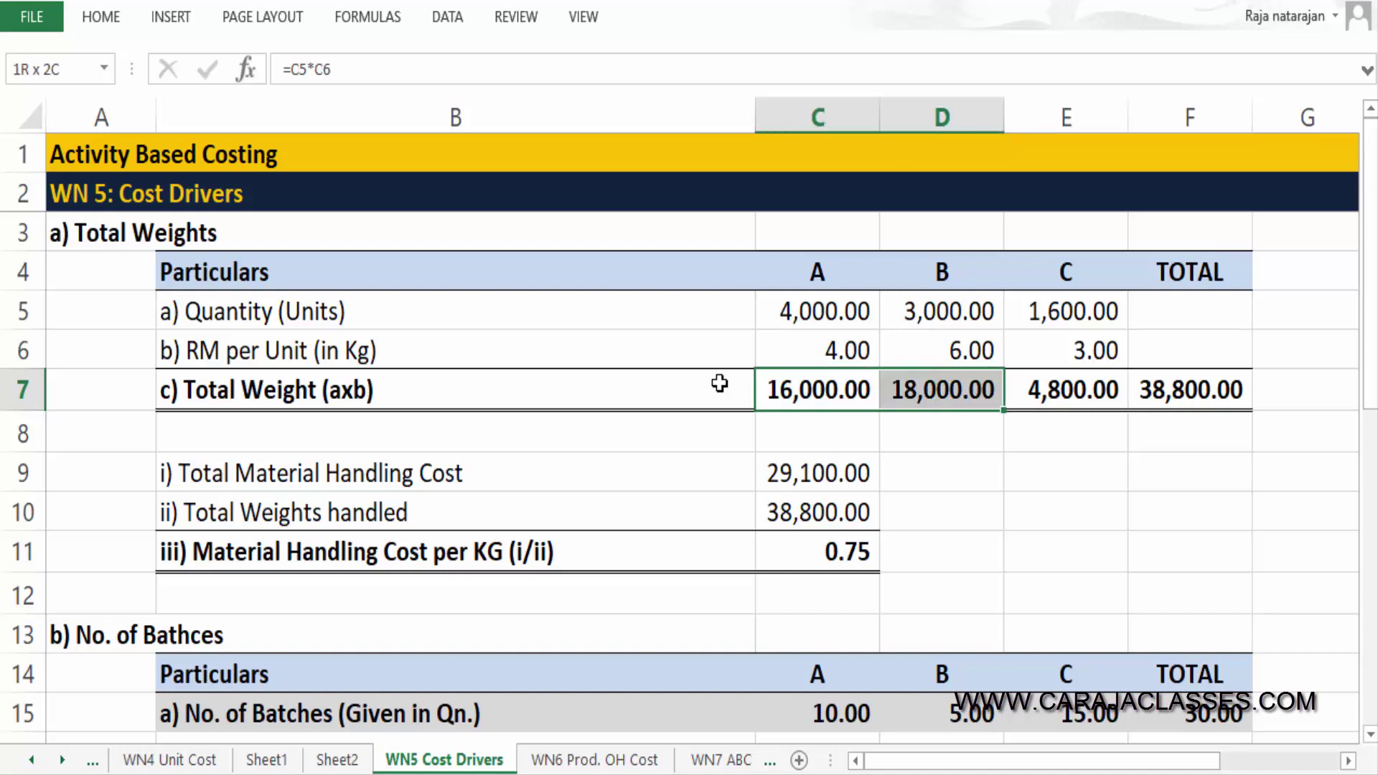
key(shift+Right)
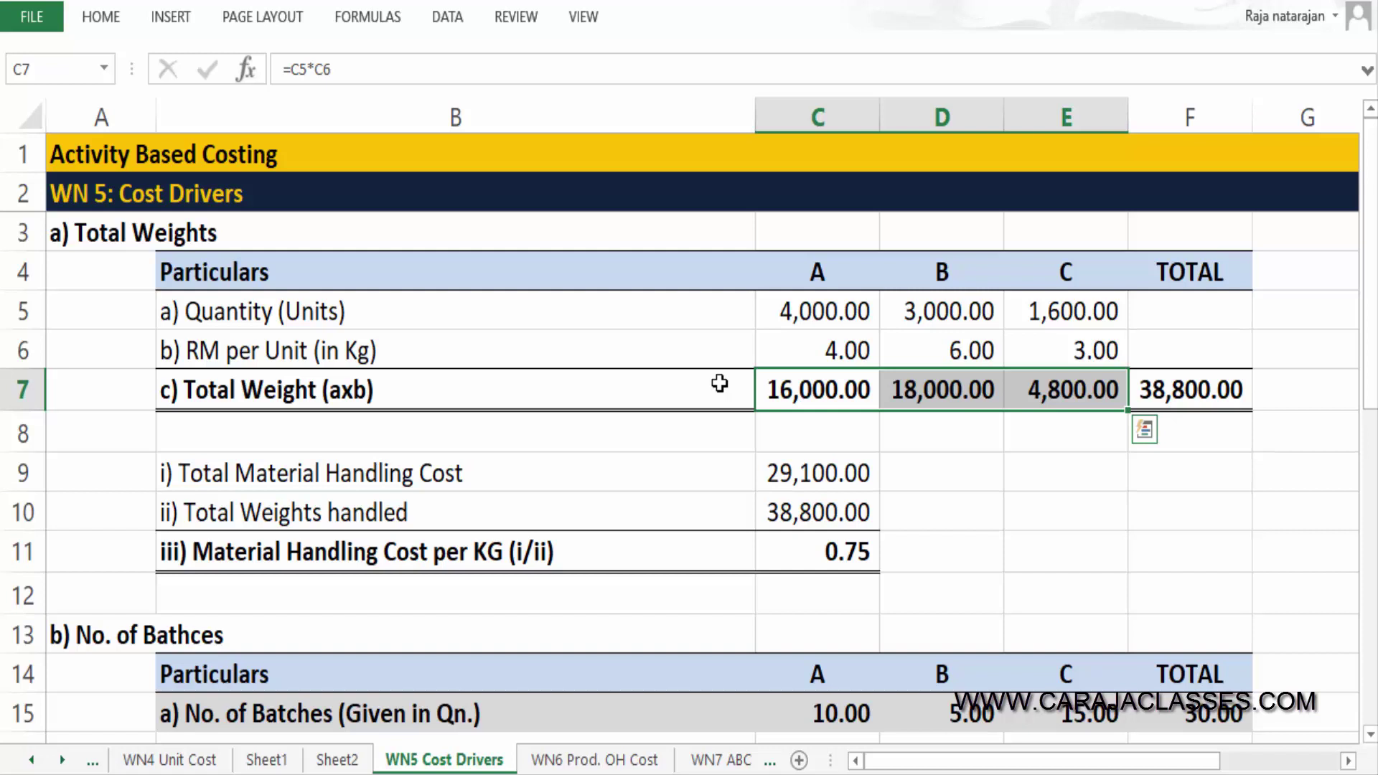
ctrl+click(1240, 375)
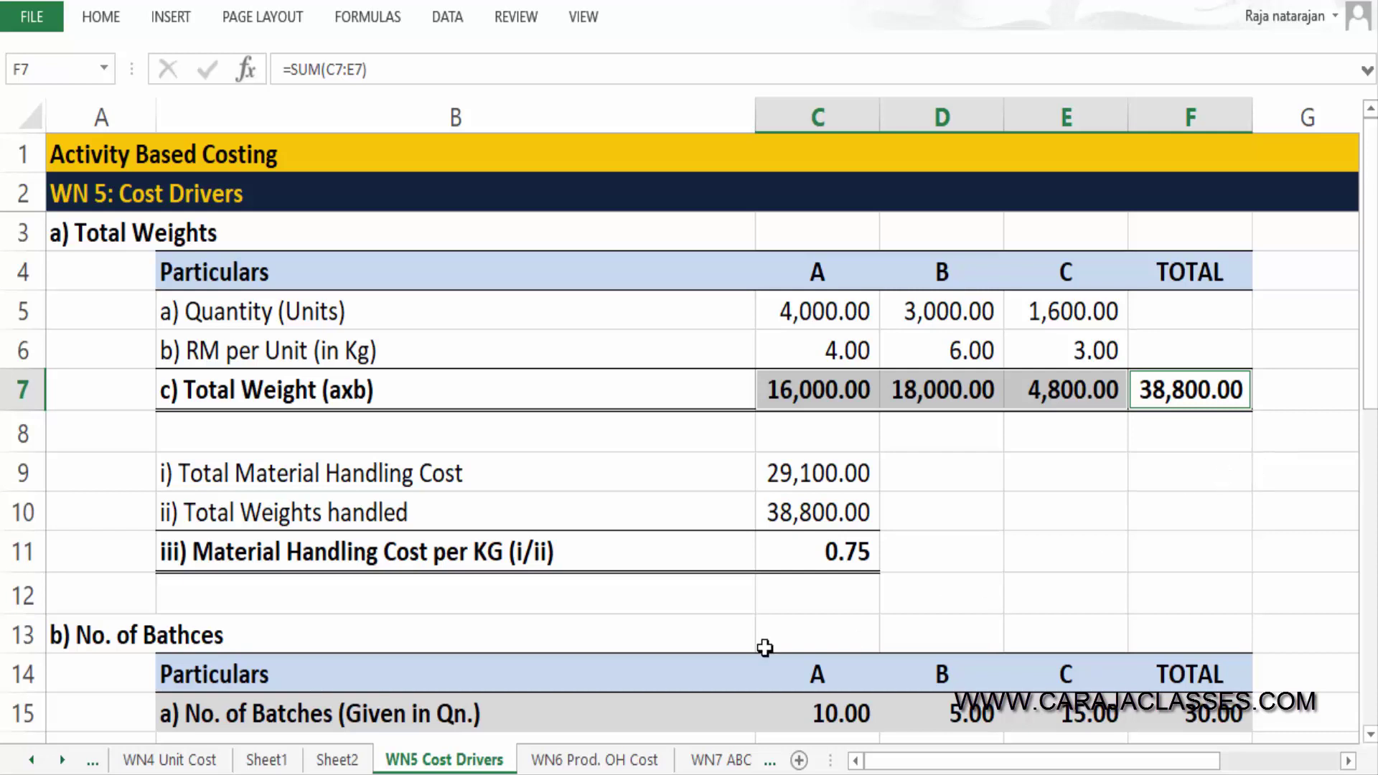
Check the cost drivers on Sheet2 and the material handling overhead on Sheet1, returning to WN5 Cost Drivers.
click(350, 762)
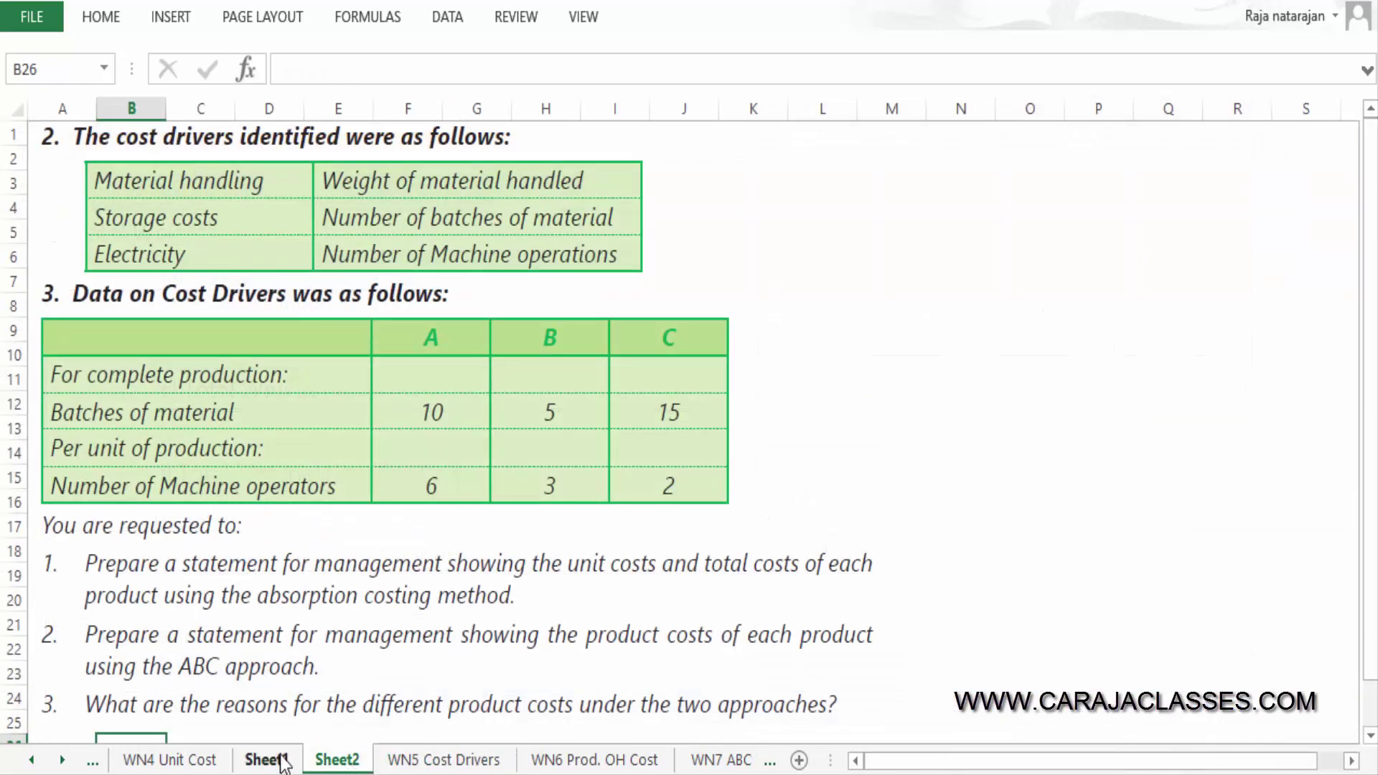
click(269, 759)
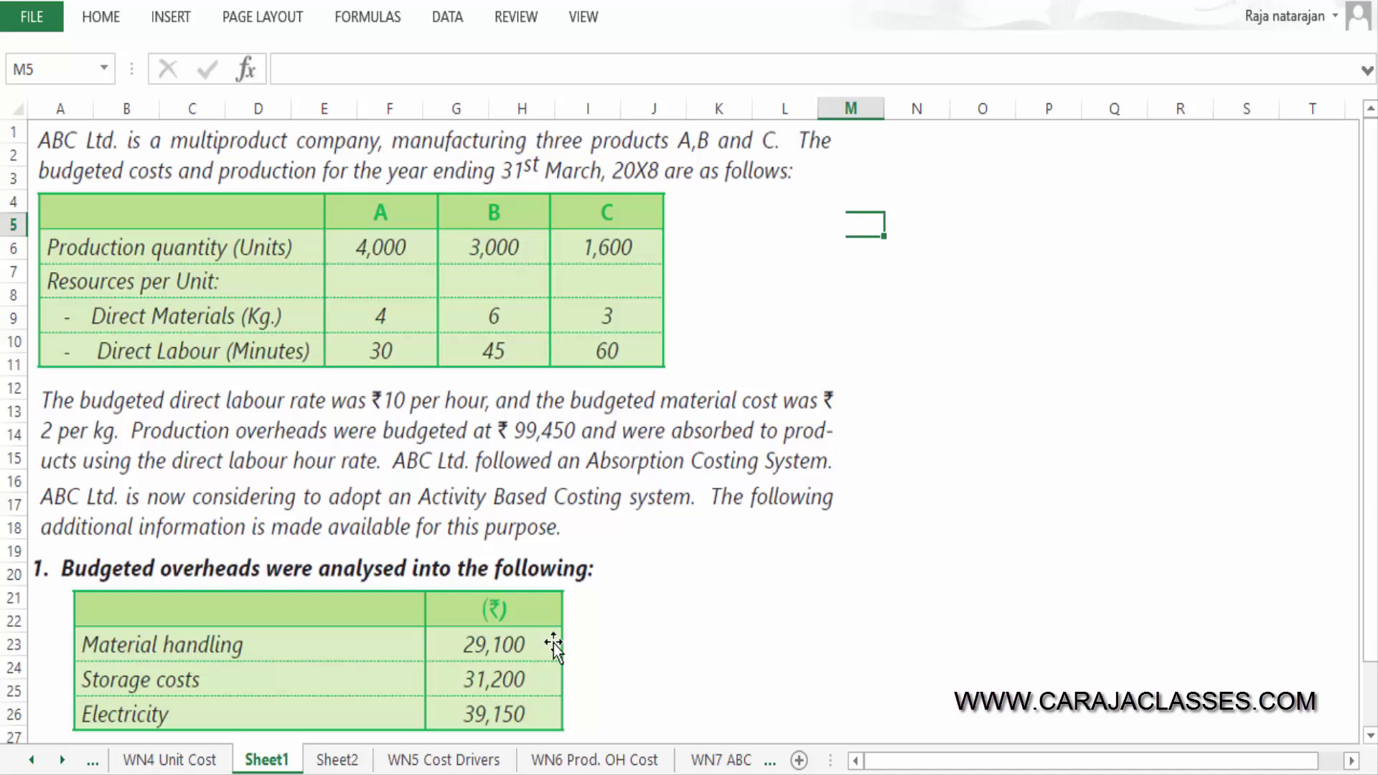
click(444, 759)
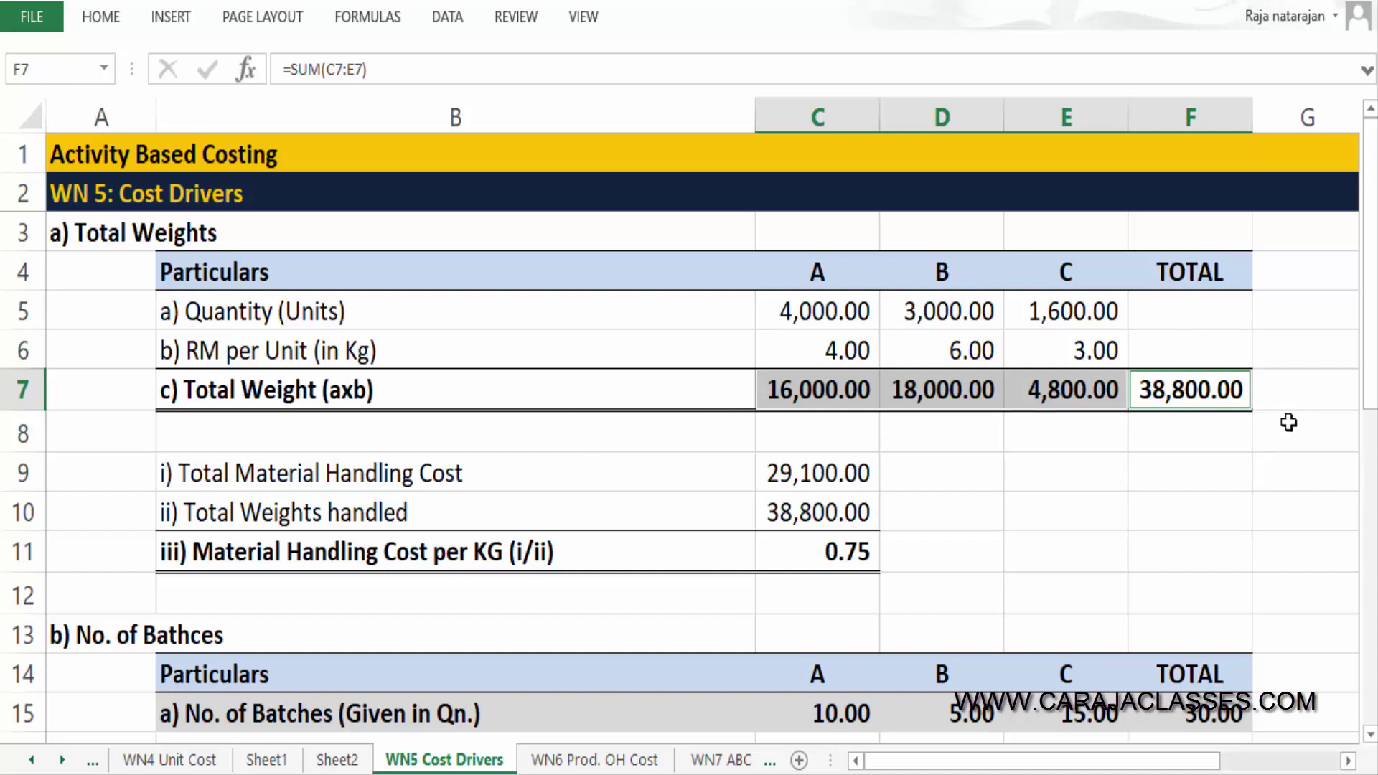
Highlight the Total Material Handling Cost, Total Weights handled and Material Handling Cost per KG rows in B9:C11.
click(620, 474)
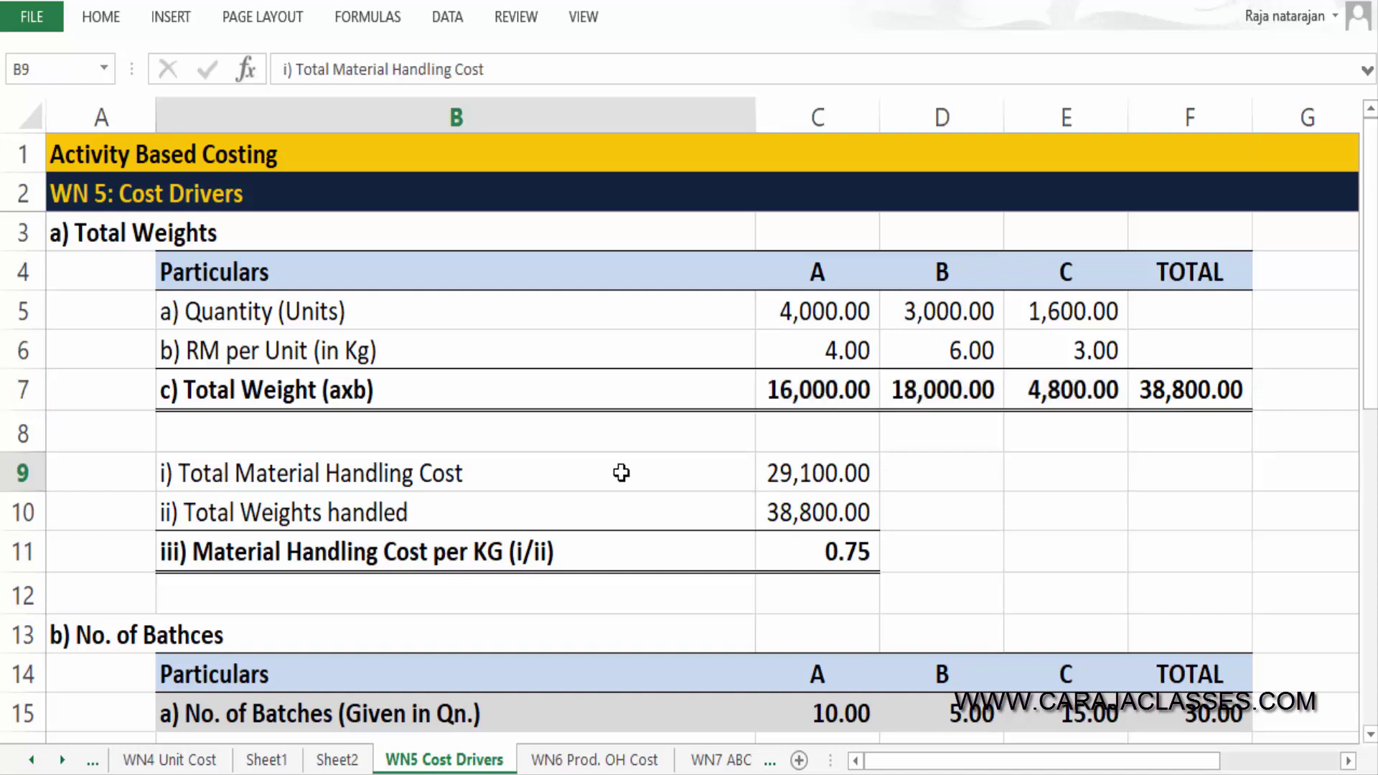
click(869, 474)
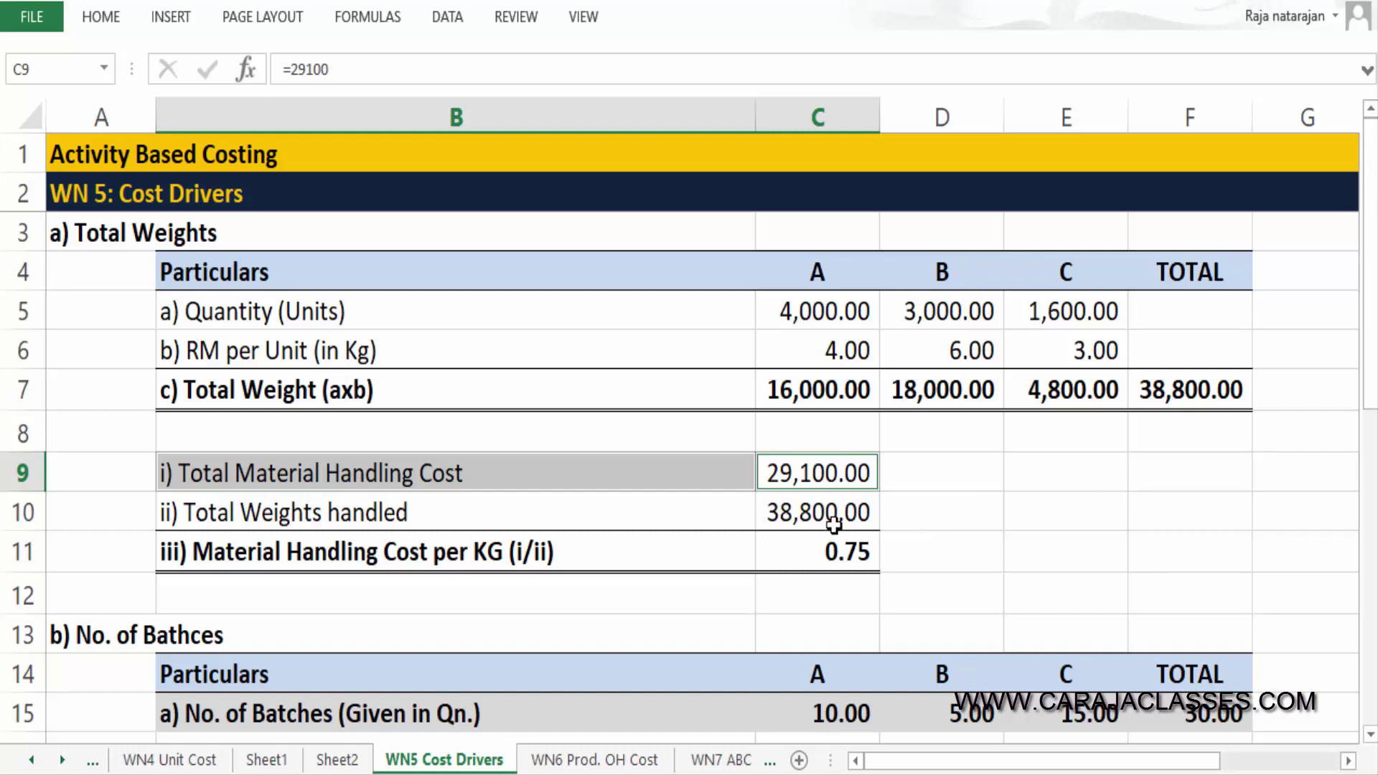
click(723, 514)
ctrl+click(873, 514)
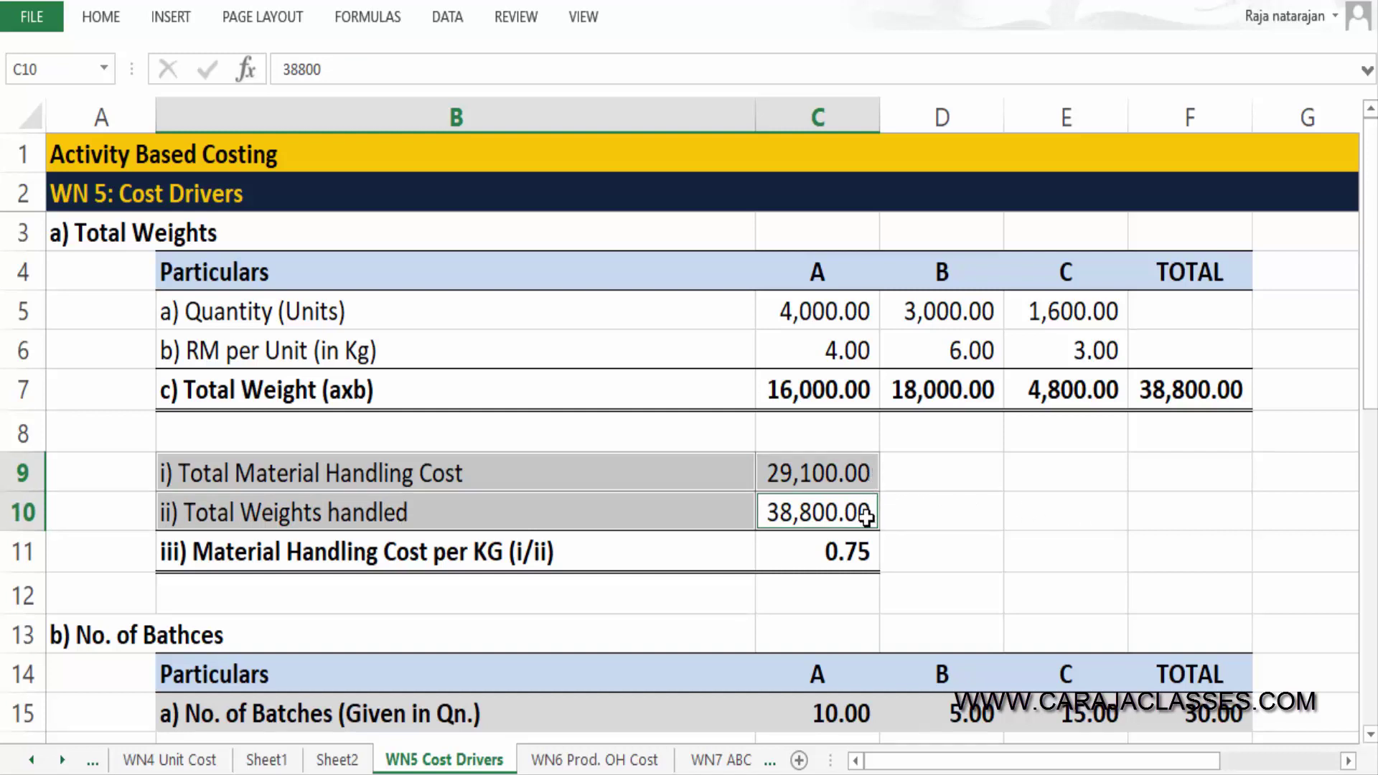
ctrl+click(678, 556)
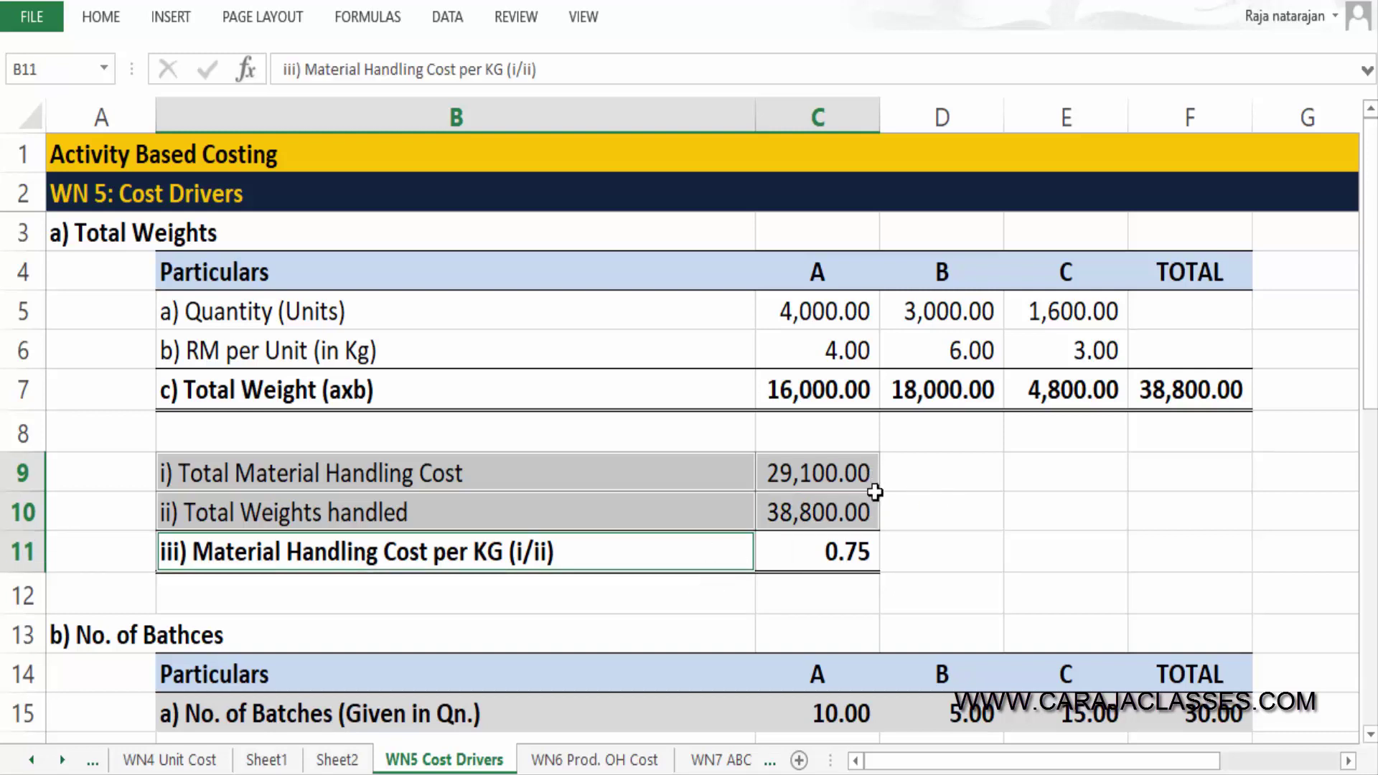
ctrl+click(864, 549)
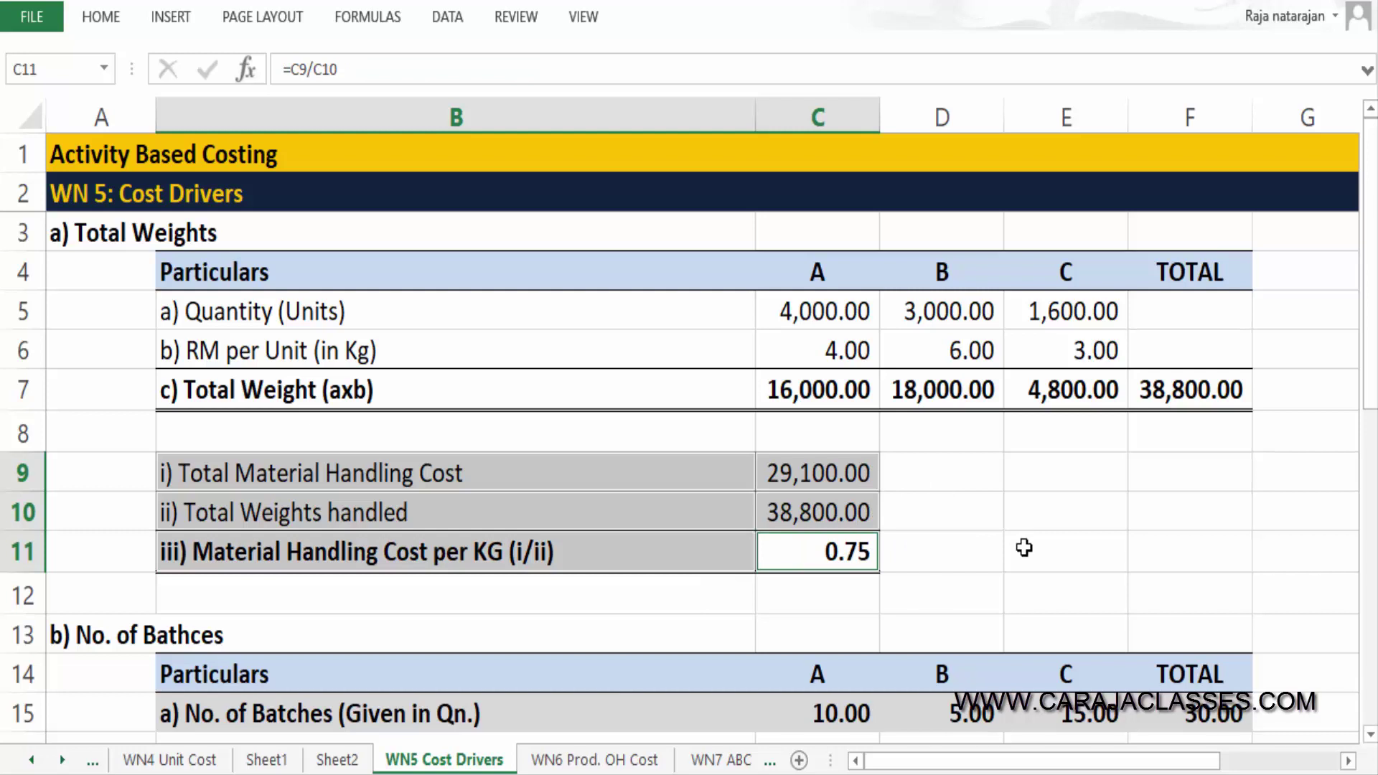
Enter the unit label /KG in D11 beside the material handling cost per kg.
click(961, 555)
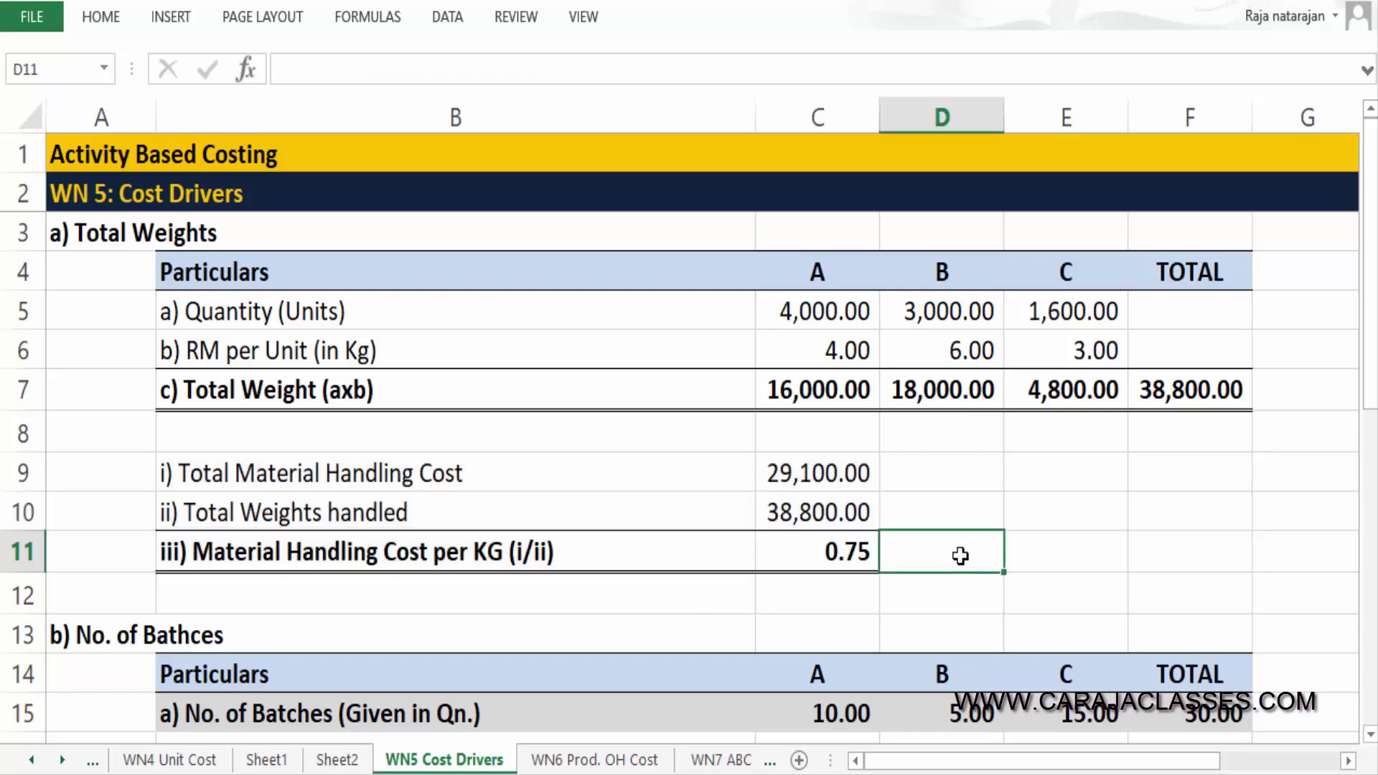
text('/KG)
key(Return)
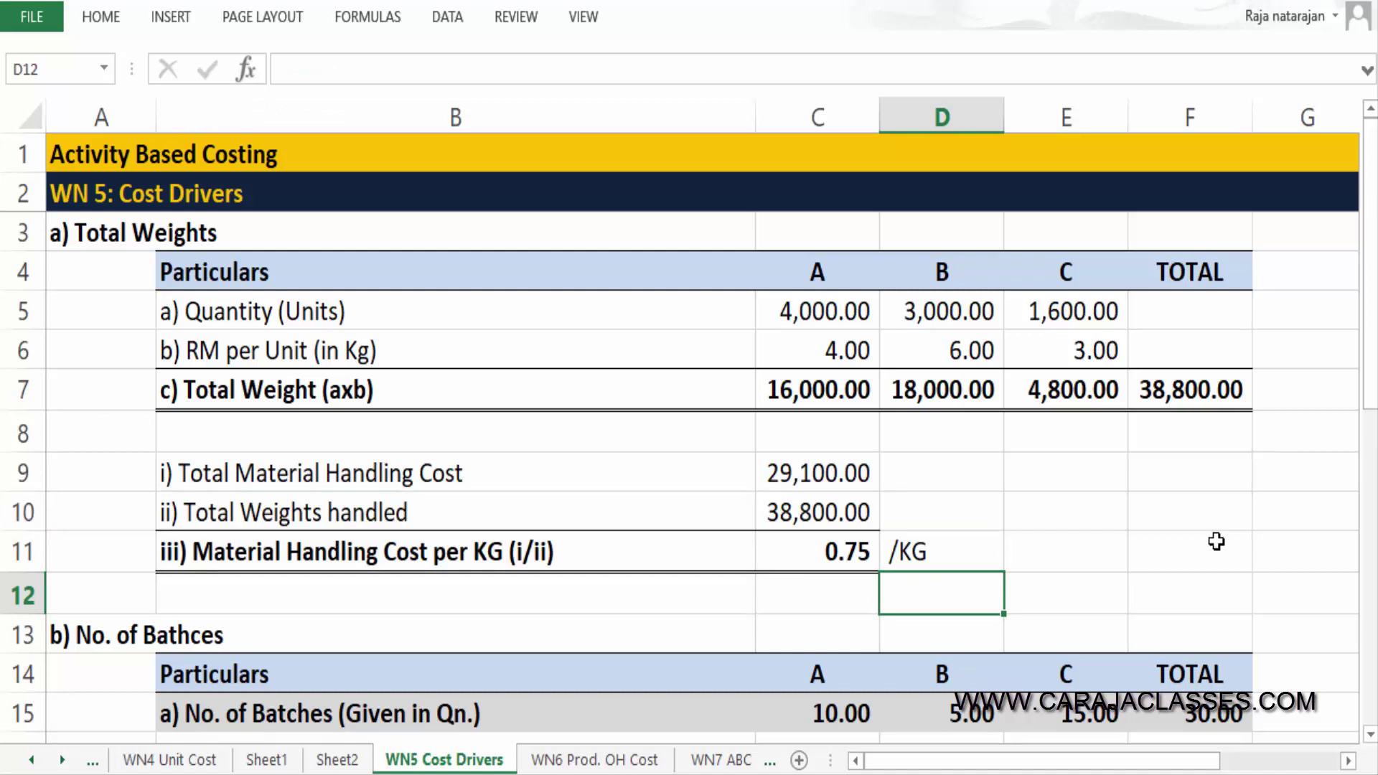
Highlight the Material Handling Cost per KG in C11 together with the Total Weight values of products A, B and C in C7:E7.
key(Up)
key(Left)
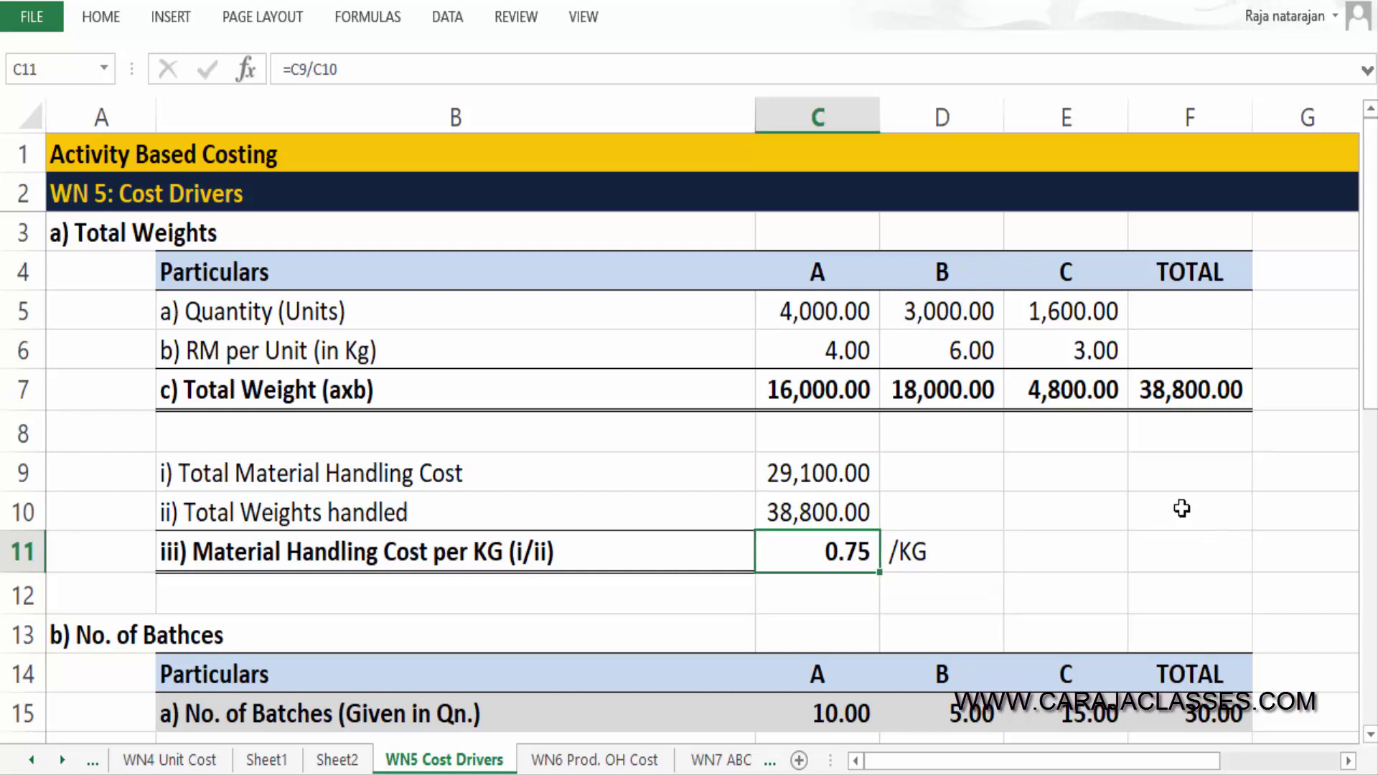
ctrl+click(826, 388)
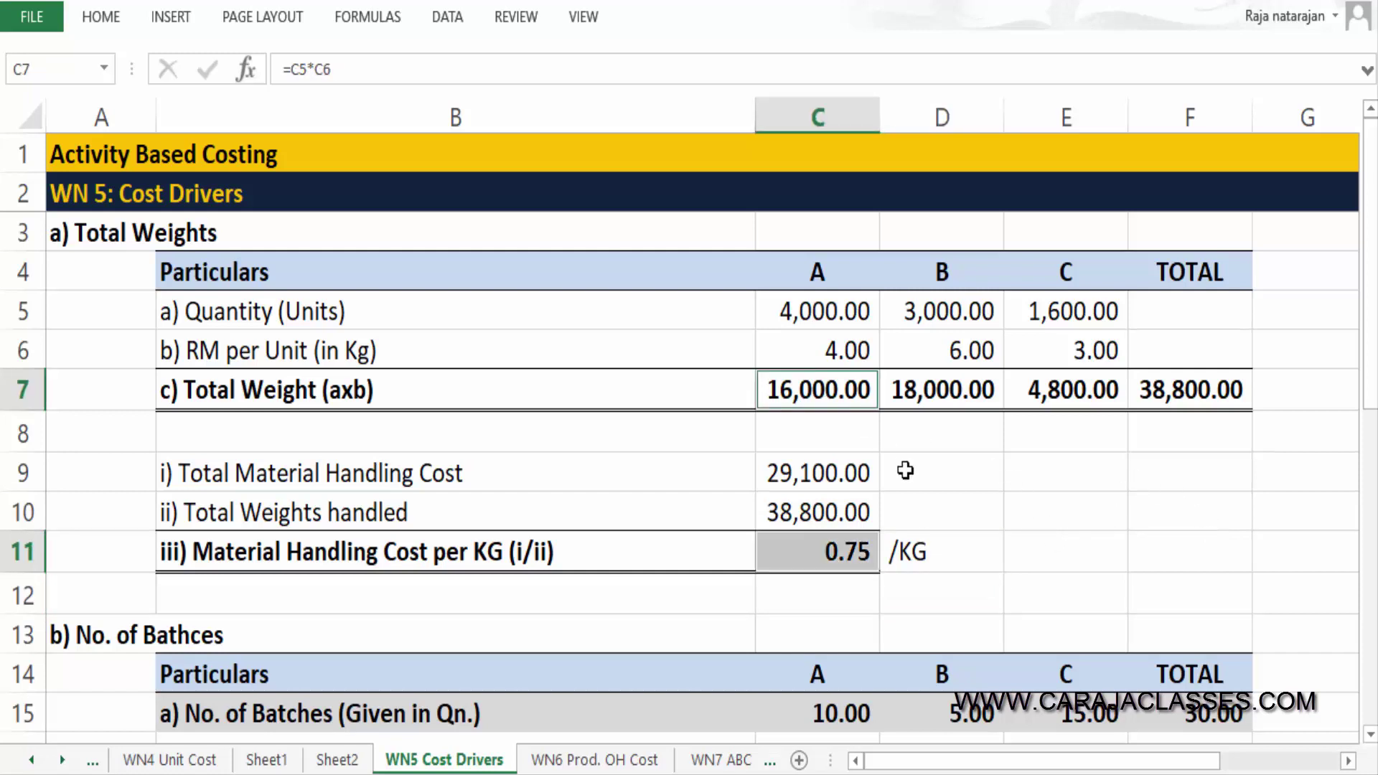
ctrl+click(962, 390)
ctrl+click(1081, 387)
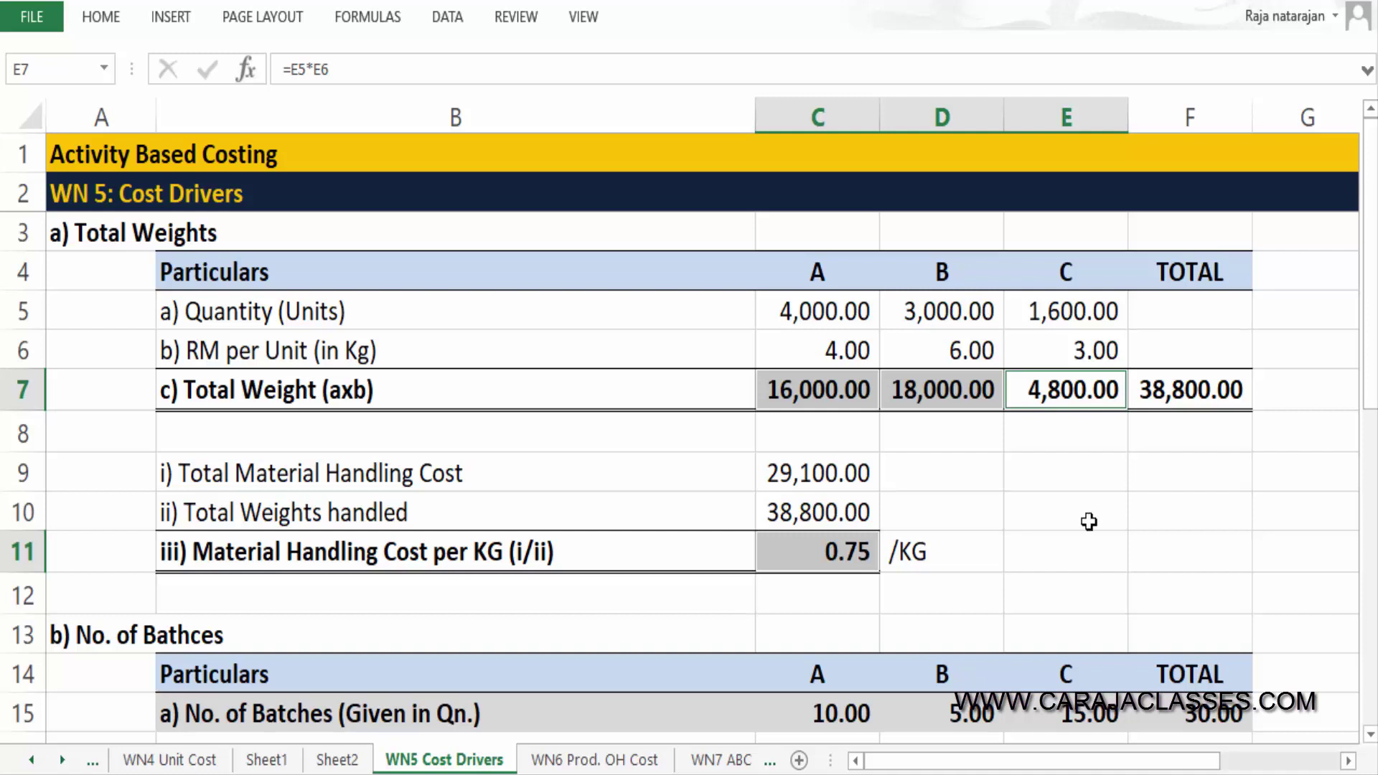
Check the cost drivers on Sheet2, and select the No. of Batches label in B15 on WN5 Cost Drivers.
click(350, 762)
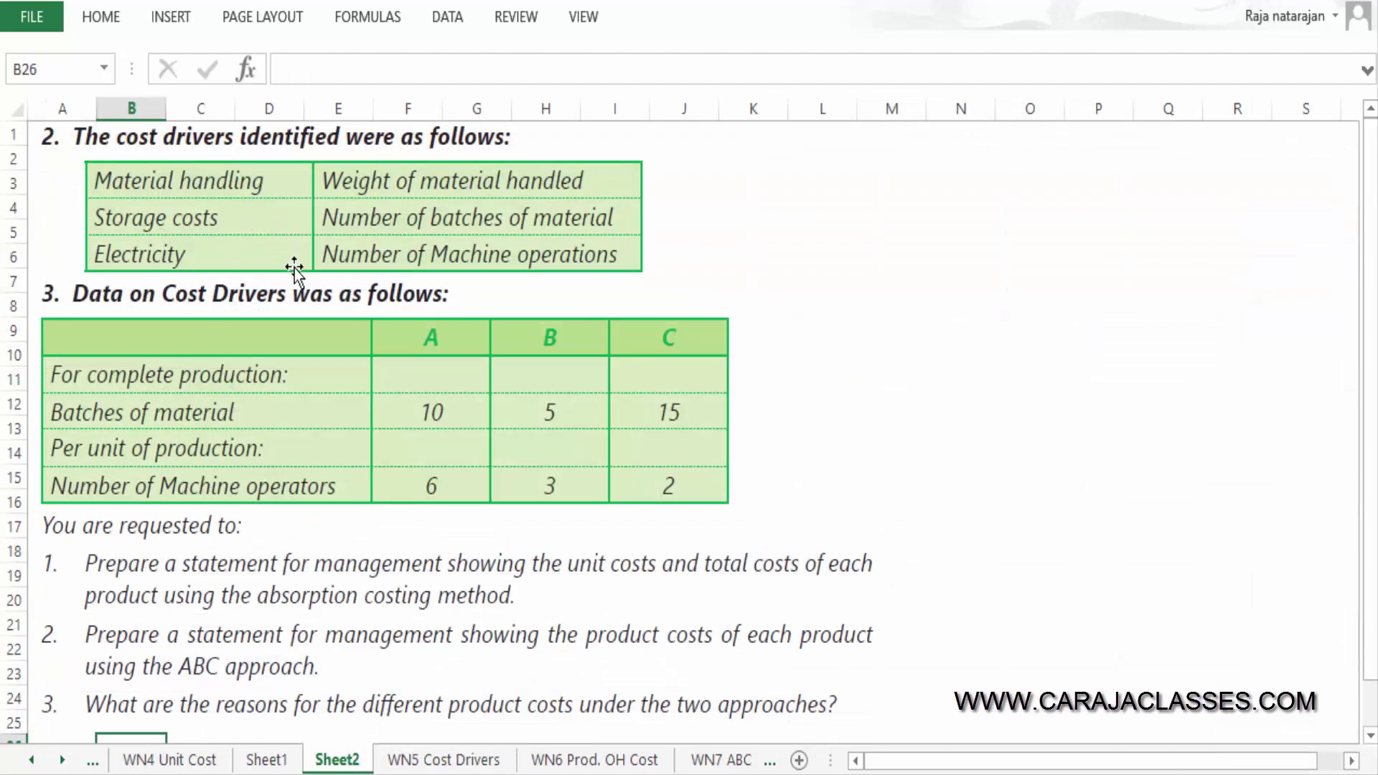
click(456, 759)
scroll(554, 464, down, 3)
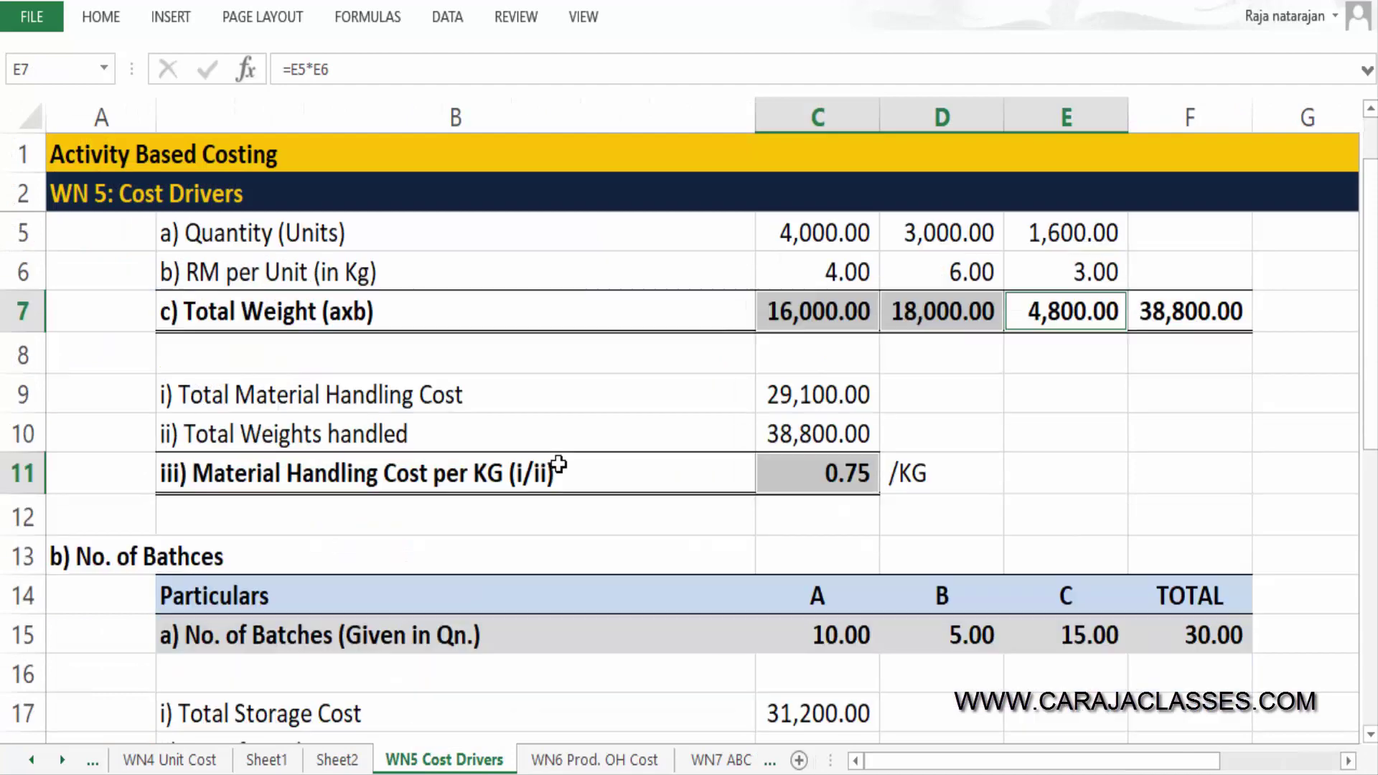
scroll(558, 464, down, 1)
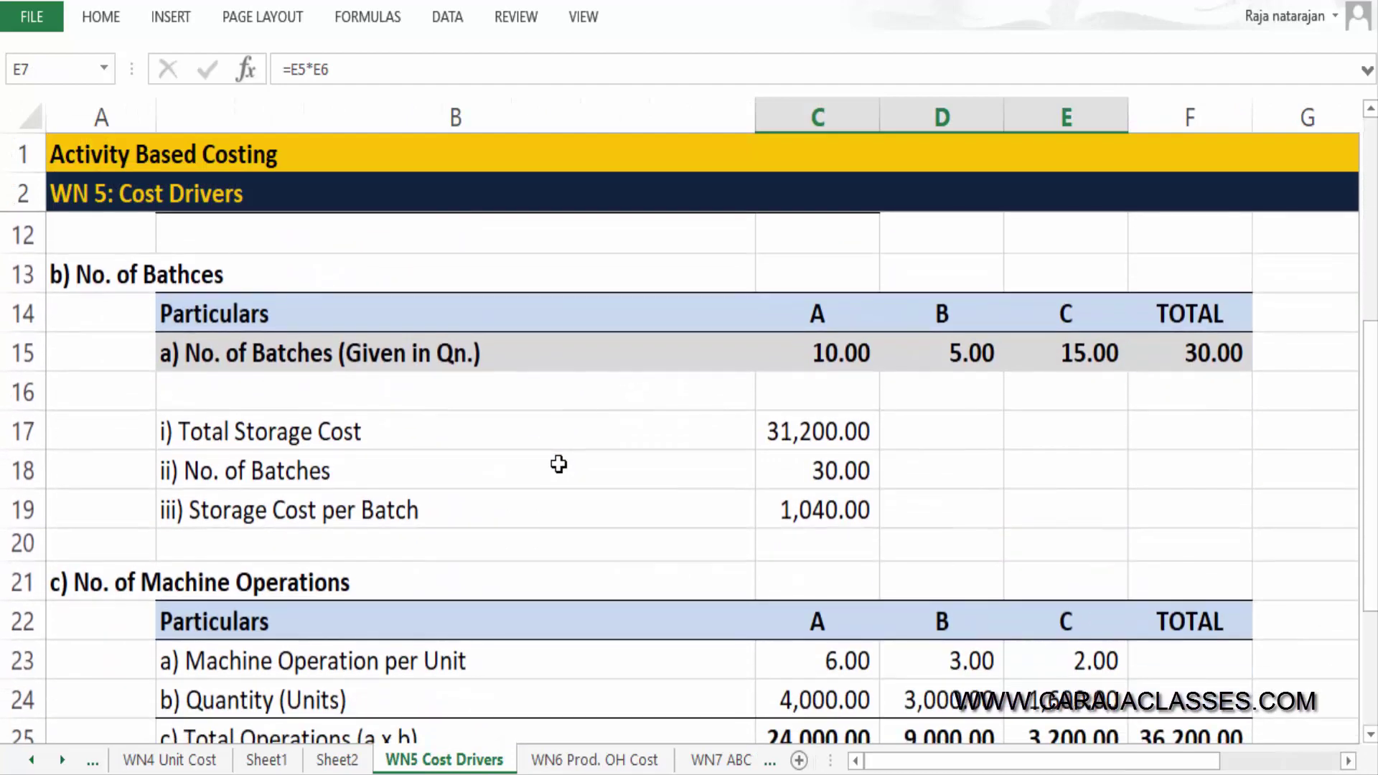
click(539, 313)
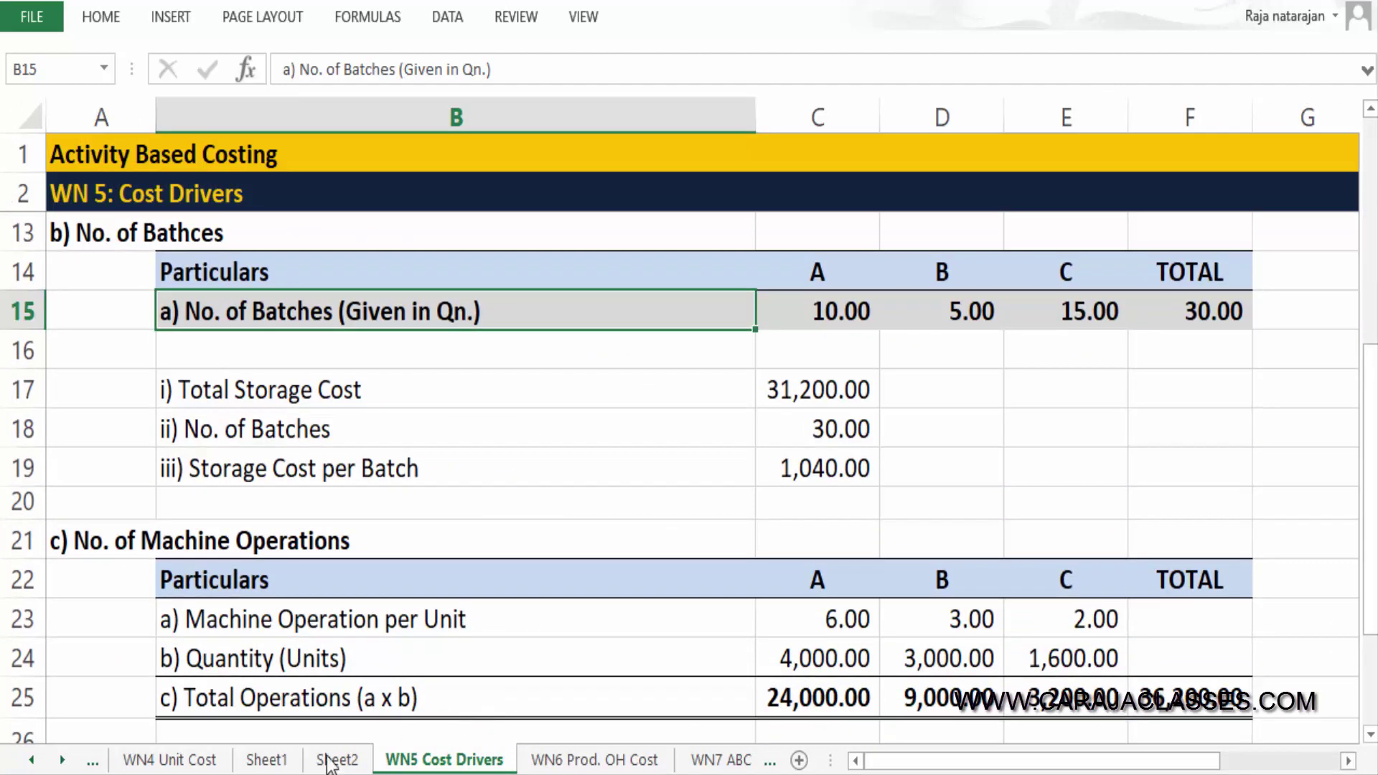
Check the batches data on Sheet2 and the budgeted overheads on Sheet1, and return to WN5 Cost Drivers.
click(266, 760)
click(352, 759)
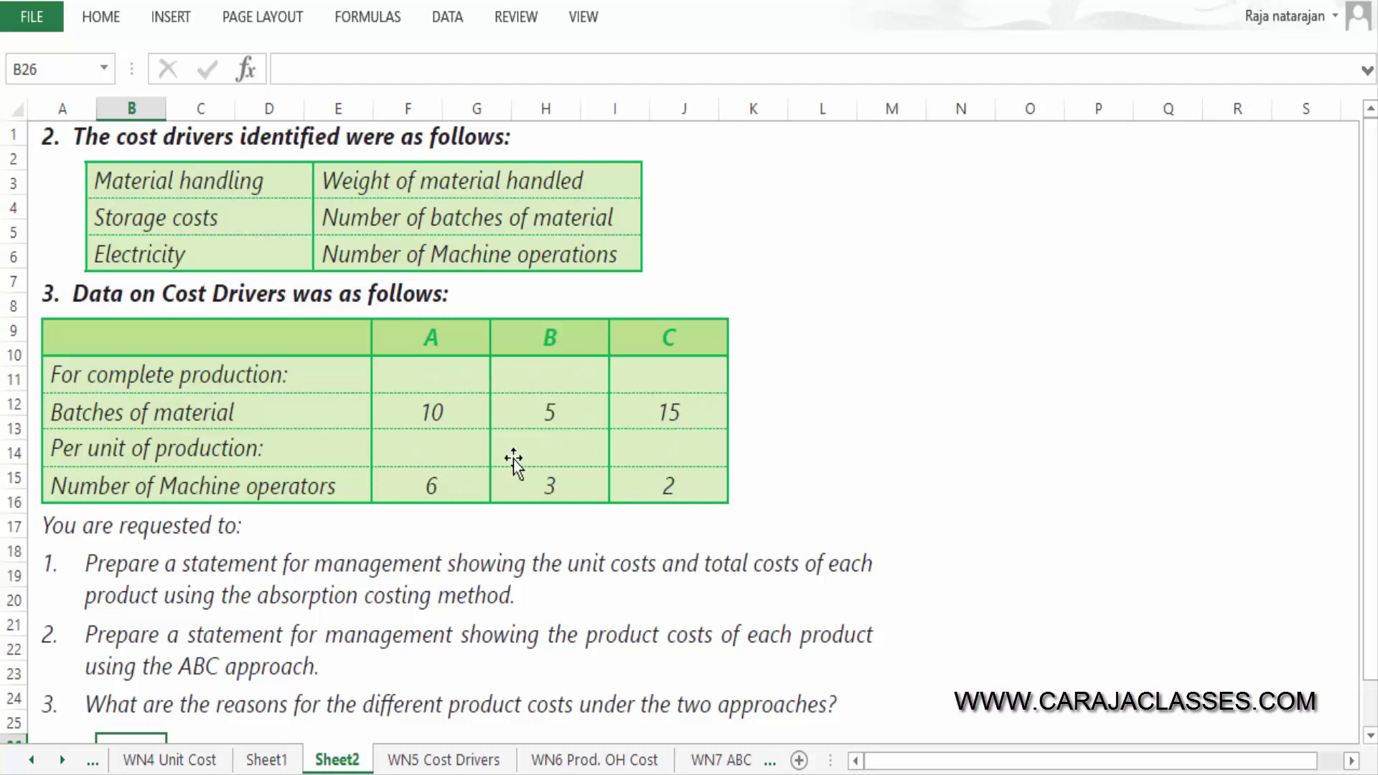
click(271, 759)
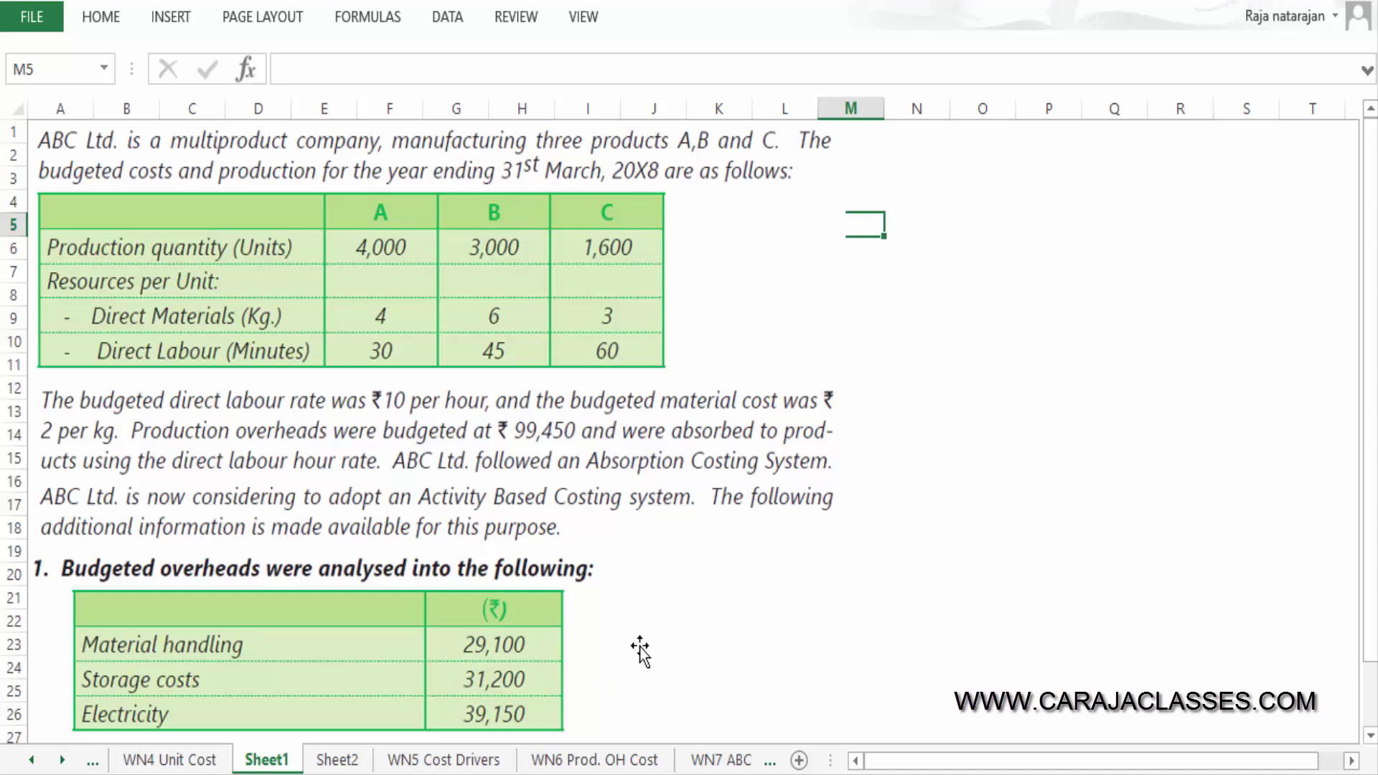
click(444, 760)
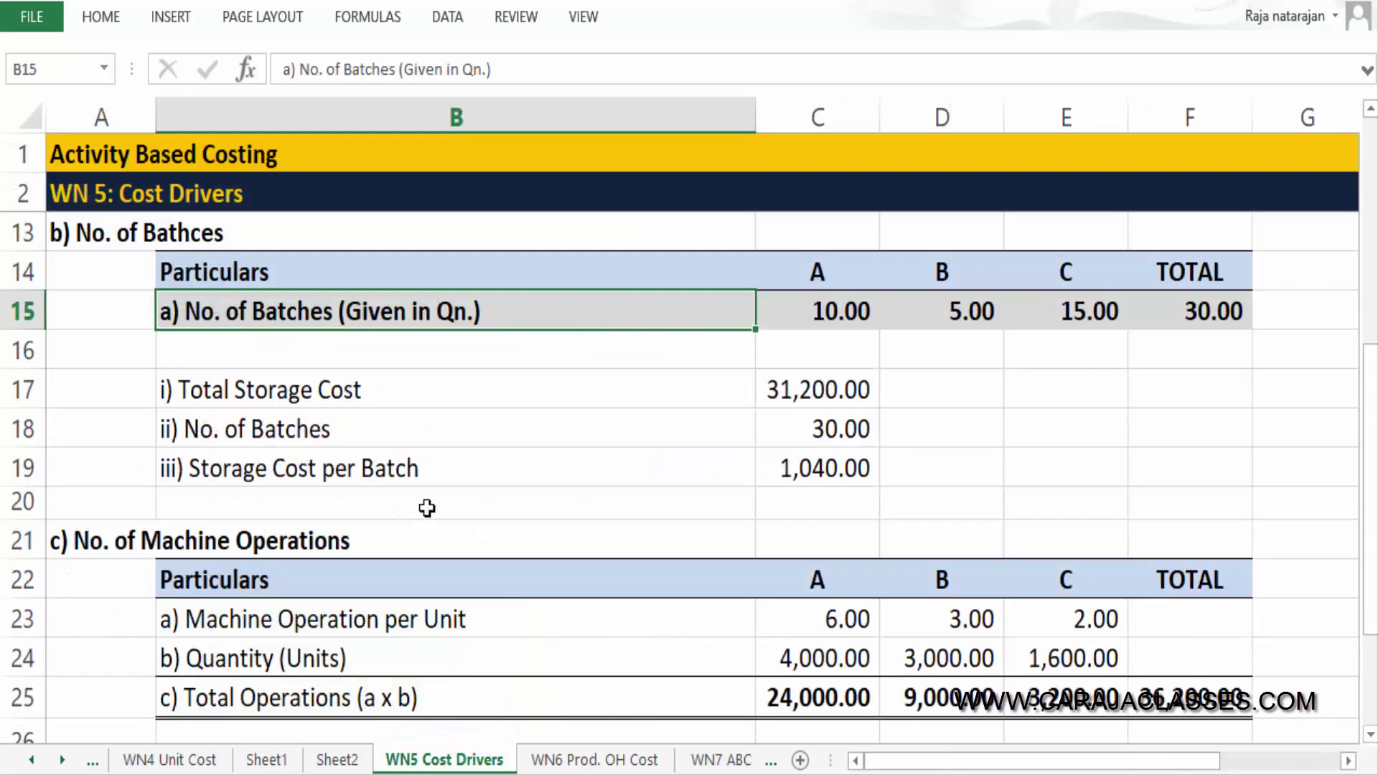
Highlight the Particulars heading row of the batches table, and go through the No. of Batches cells for A, B, C and TOTAL in C15:F15.
click(415, 268)
key(shift+Right)
key(shift+Right)
key(shift+Right)
key(shift+Right)
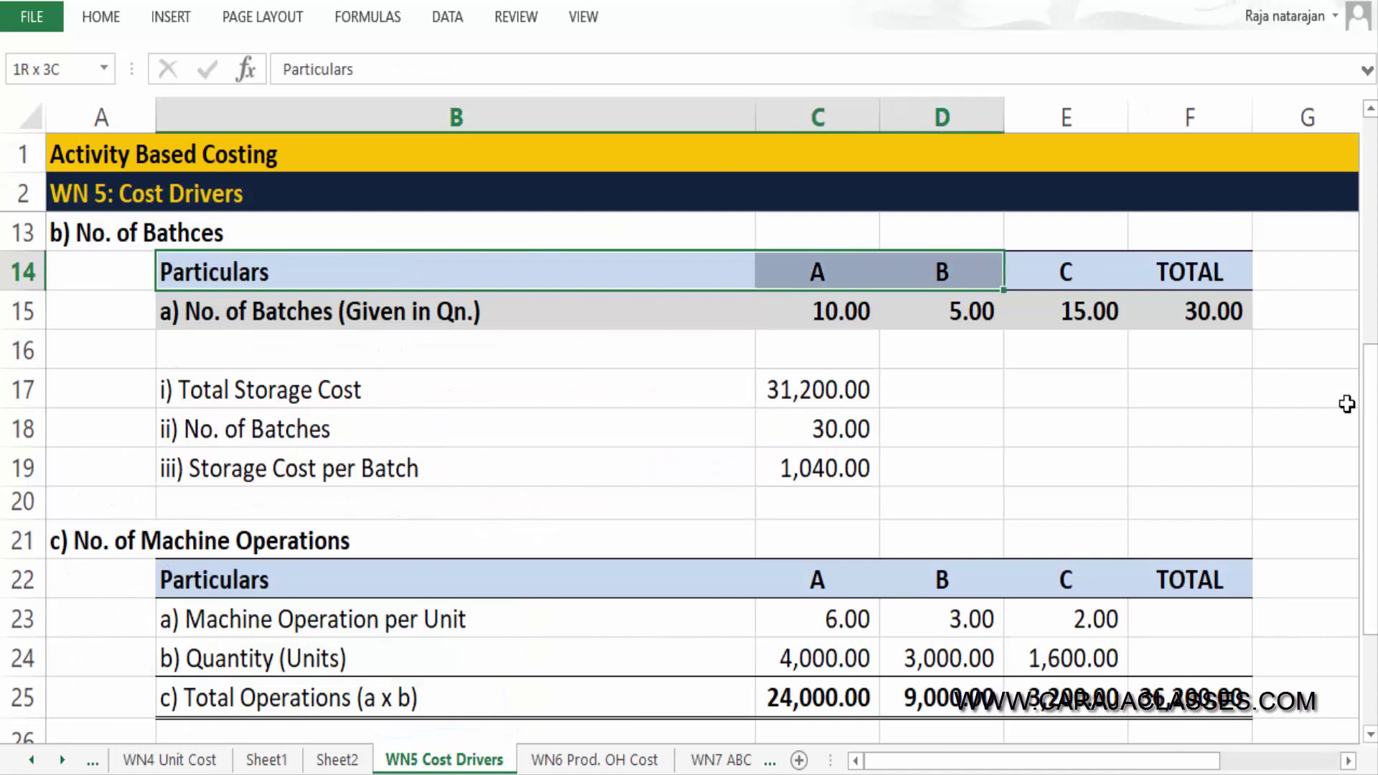
key(Down)
key(Right)
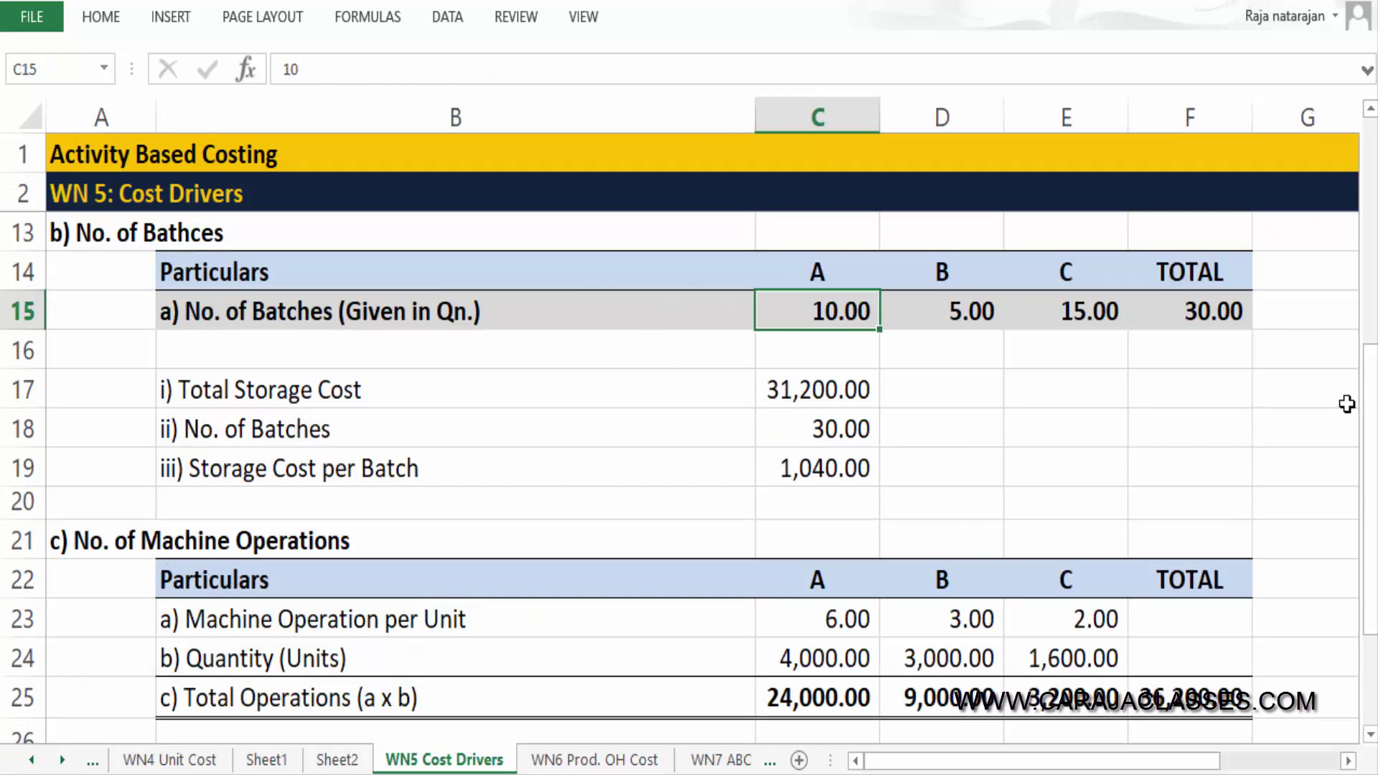
key(Right)
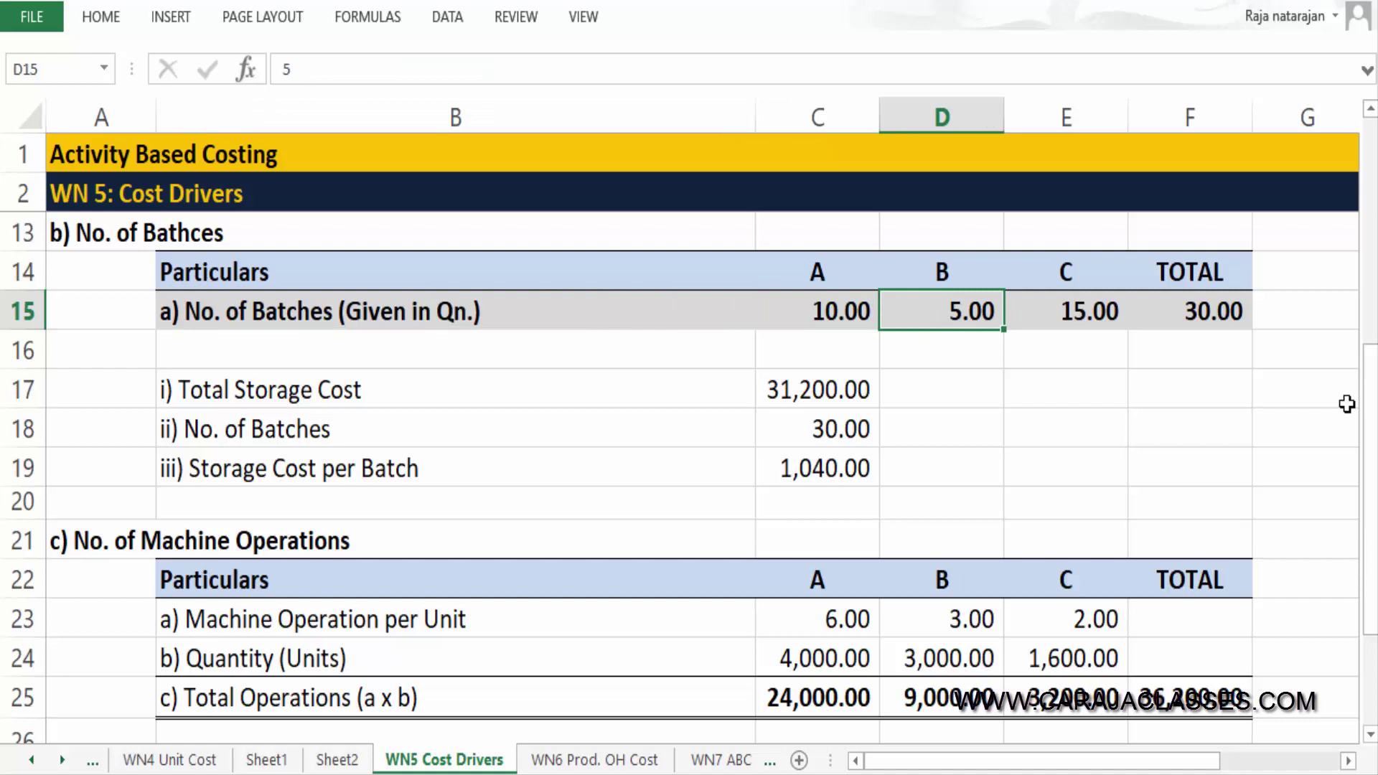
key(Right)
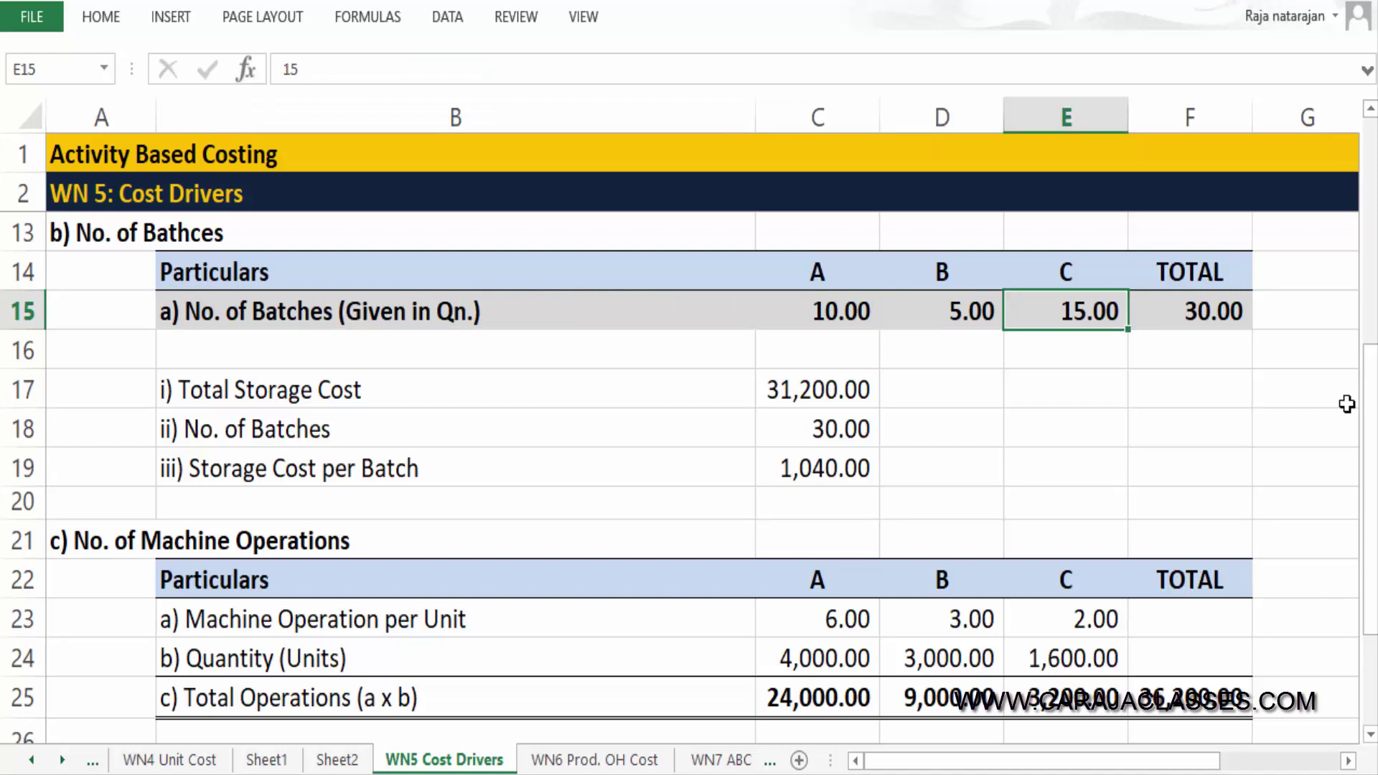
key(Right)
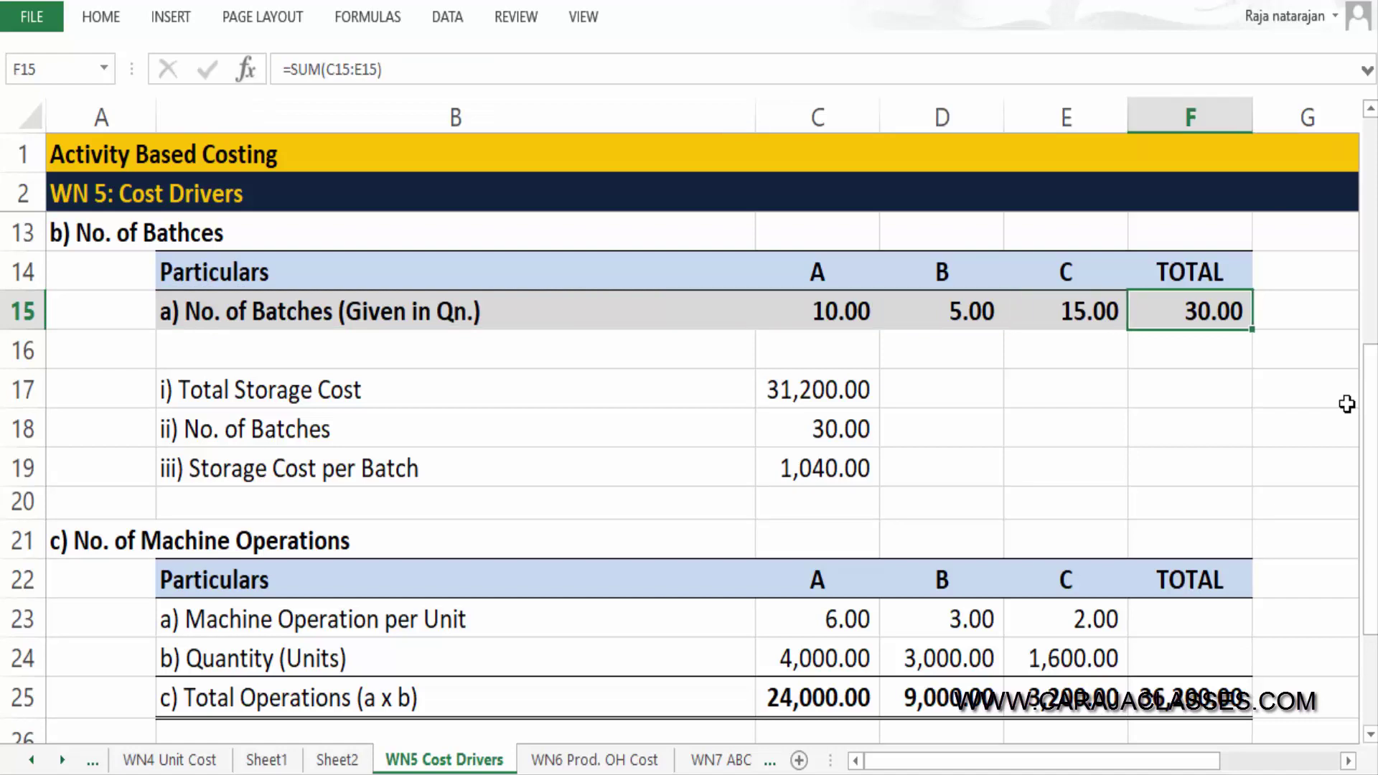
Highlight the Total Storage Cost row in B17:C17 and inspect the No. of Batches formula in C18.
key(Down)
key(Down)
key(Left)
key(Left)
key(Left)
key(Left)
key(shift+Right)
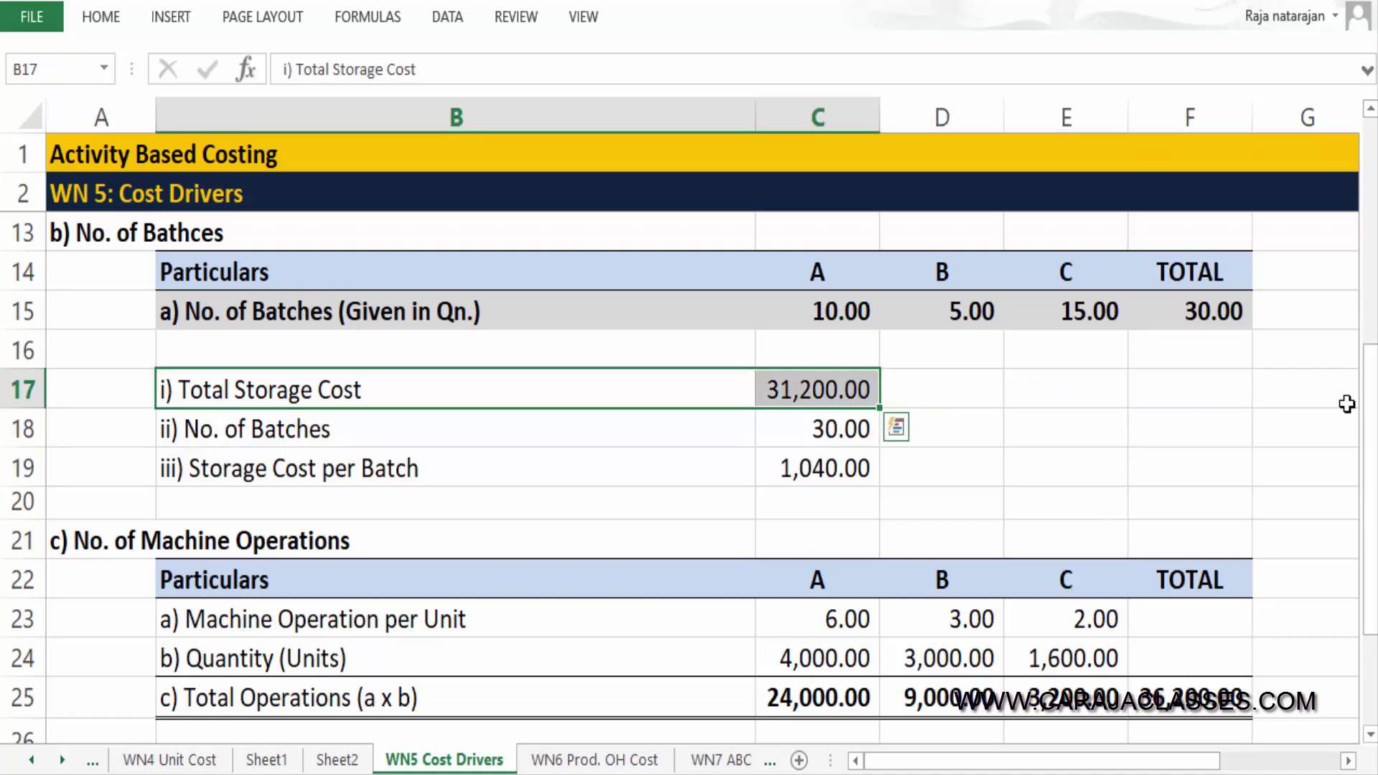
key(Down)
key(Right)
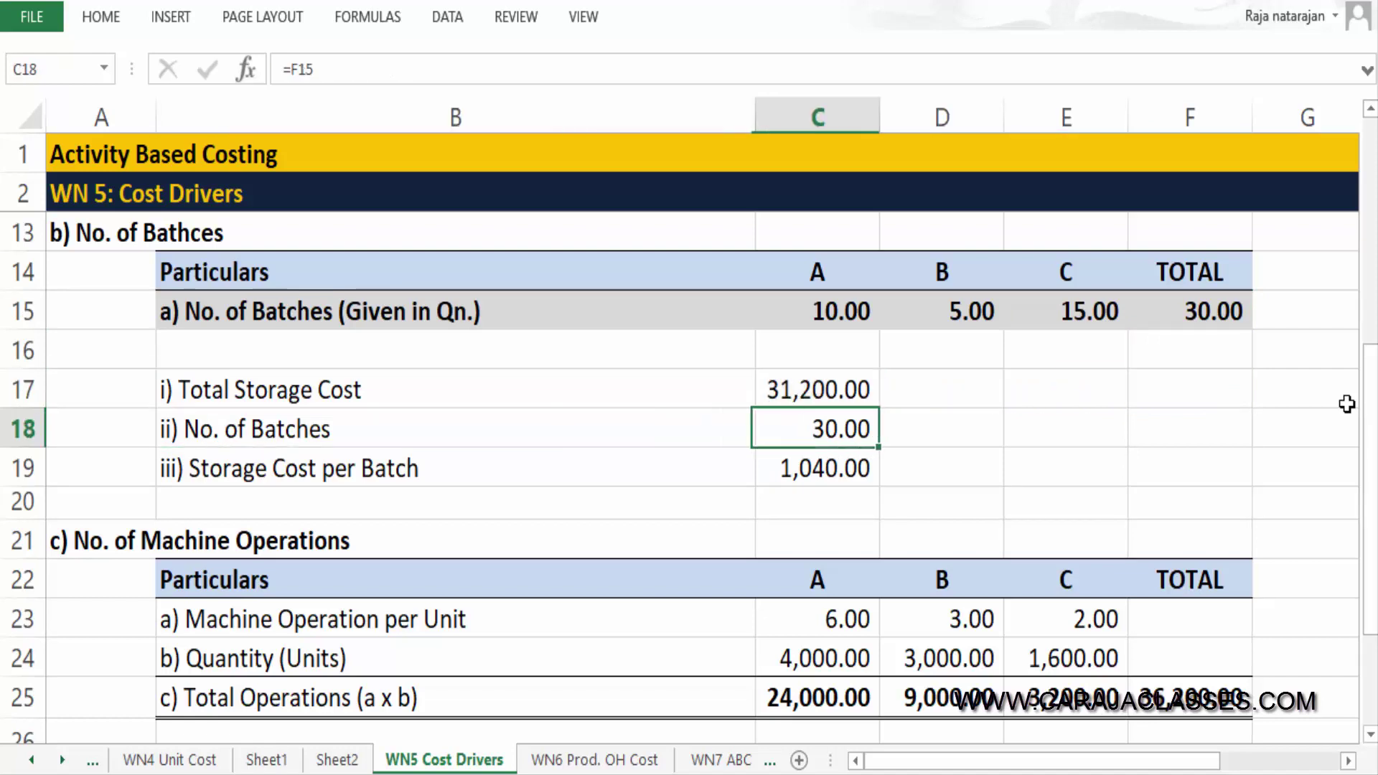
key(F2)
key(Escape)
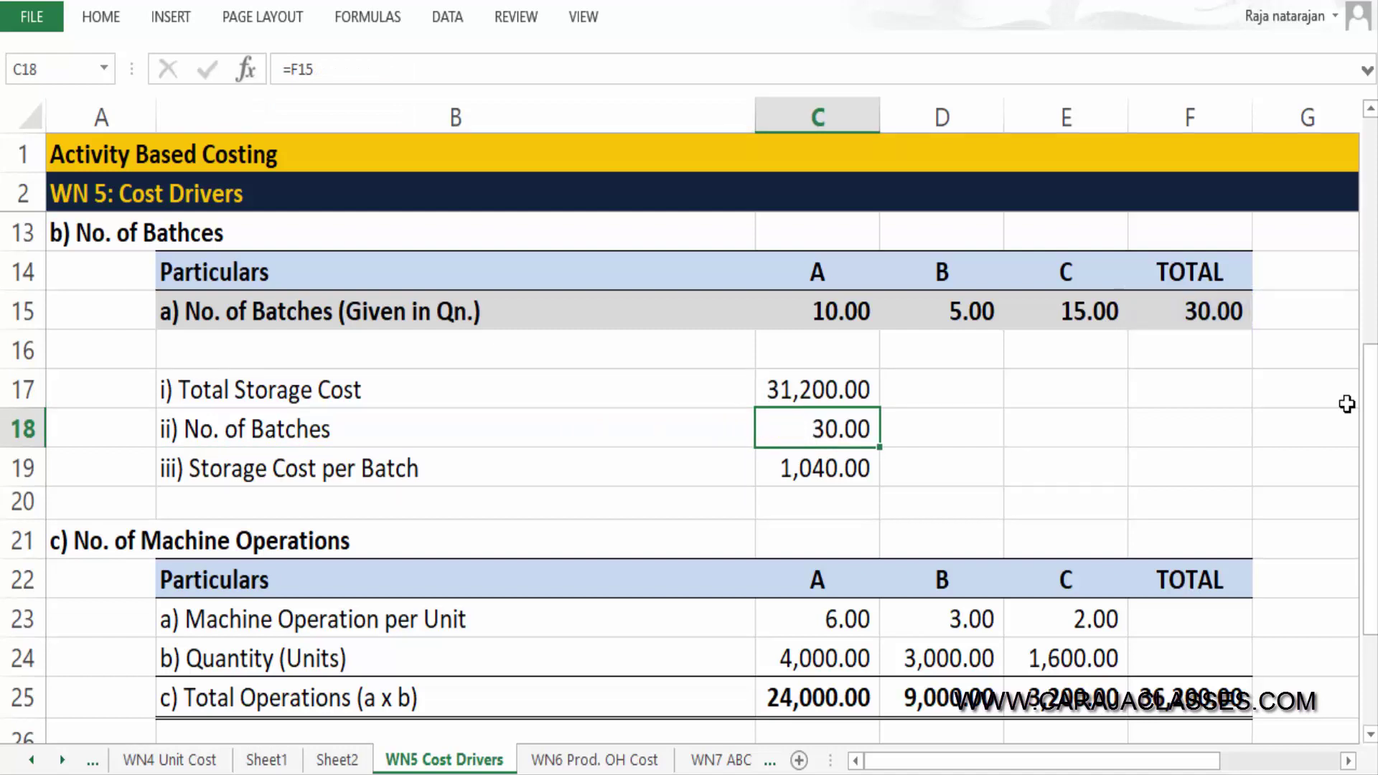
Highlight the Storage Cost per Batch row in B19:C19 and inspect the formula in C19 without changing it.
key(Down)
key(Left)
key(shift+Right)
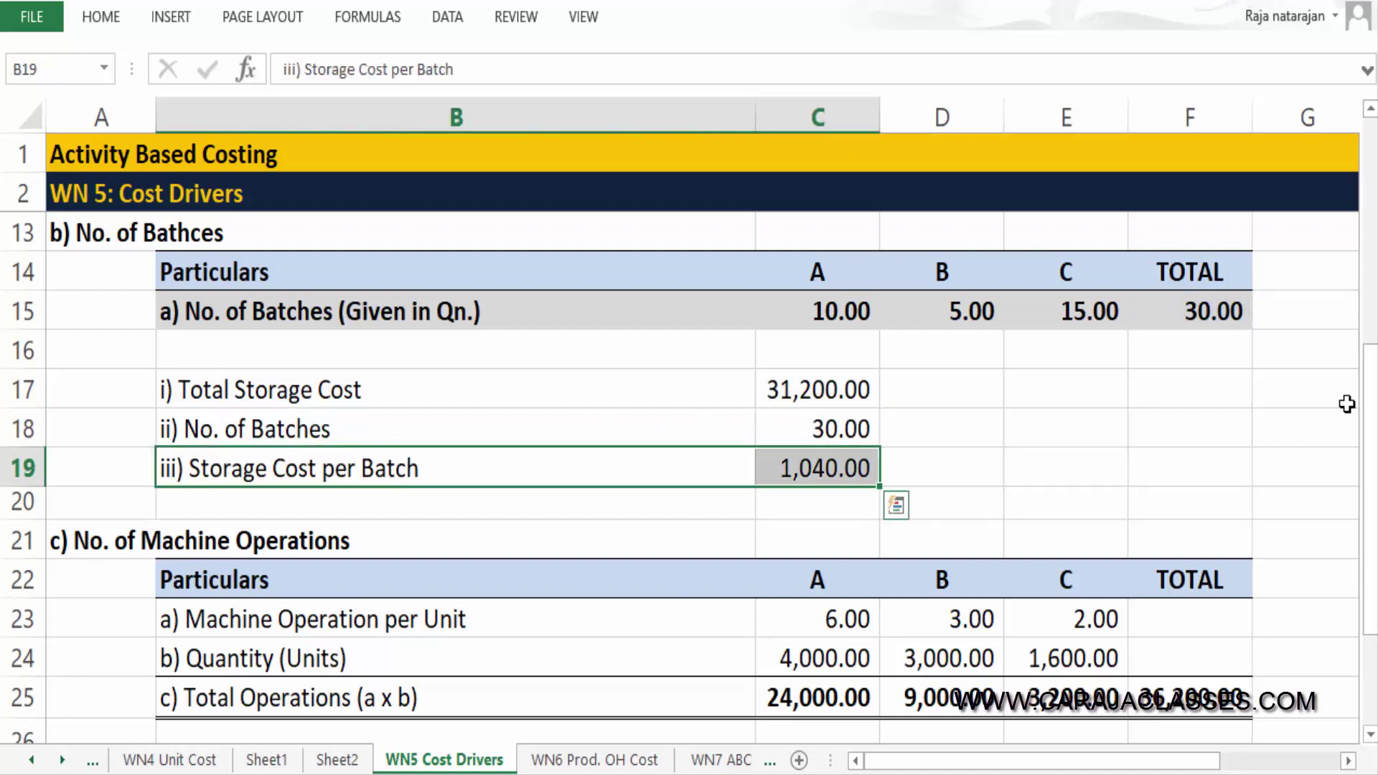
key(Right)
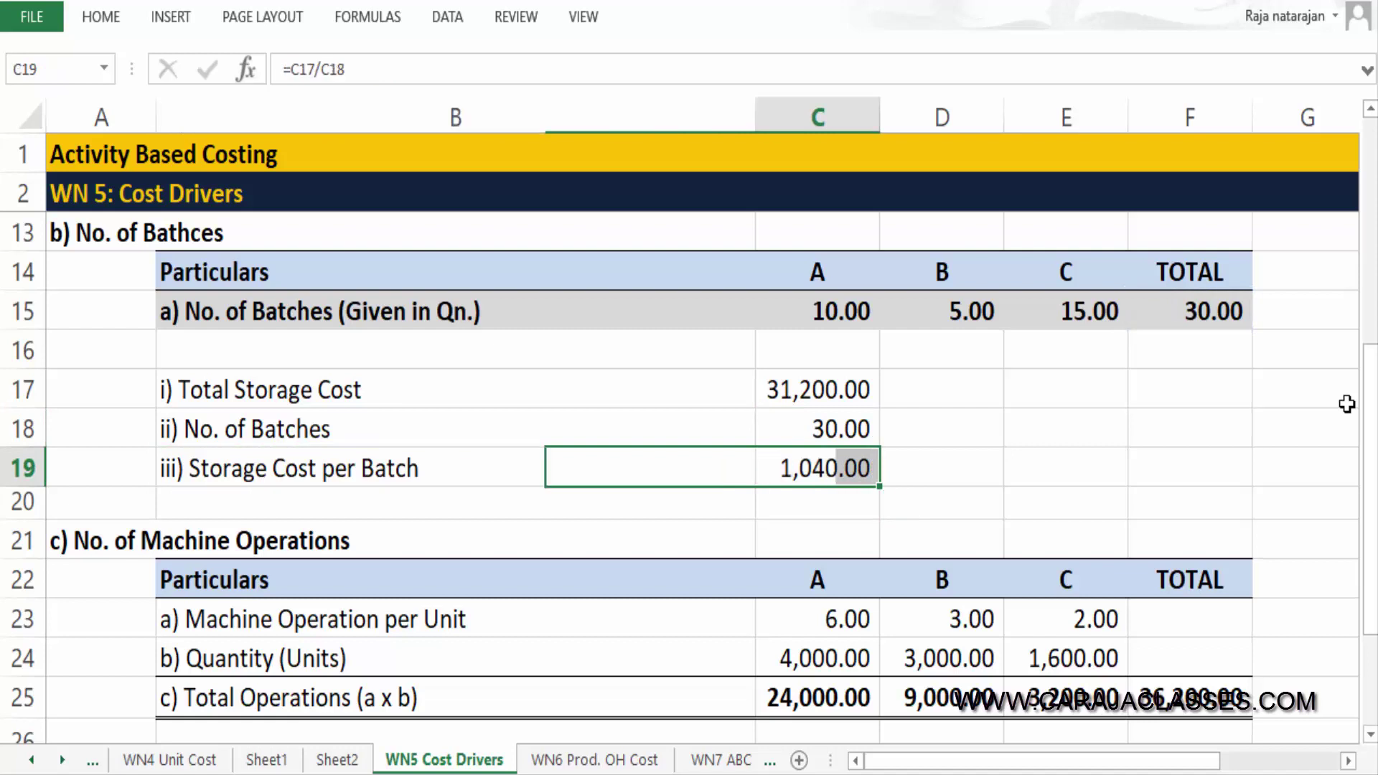
key(F2)
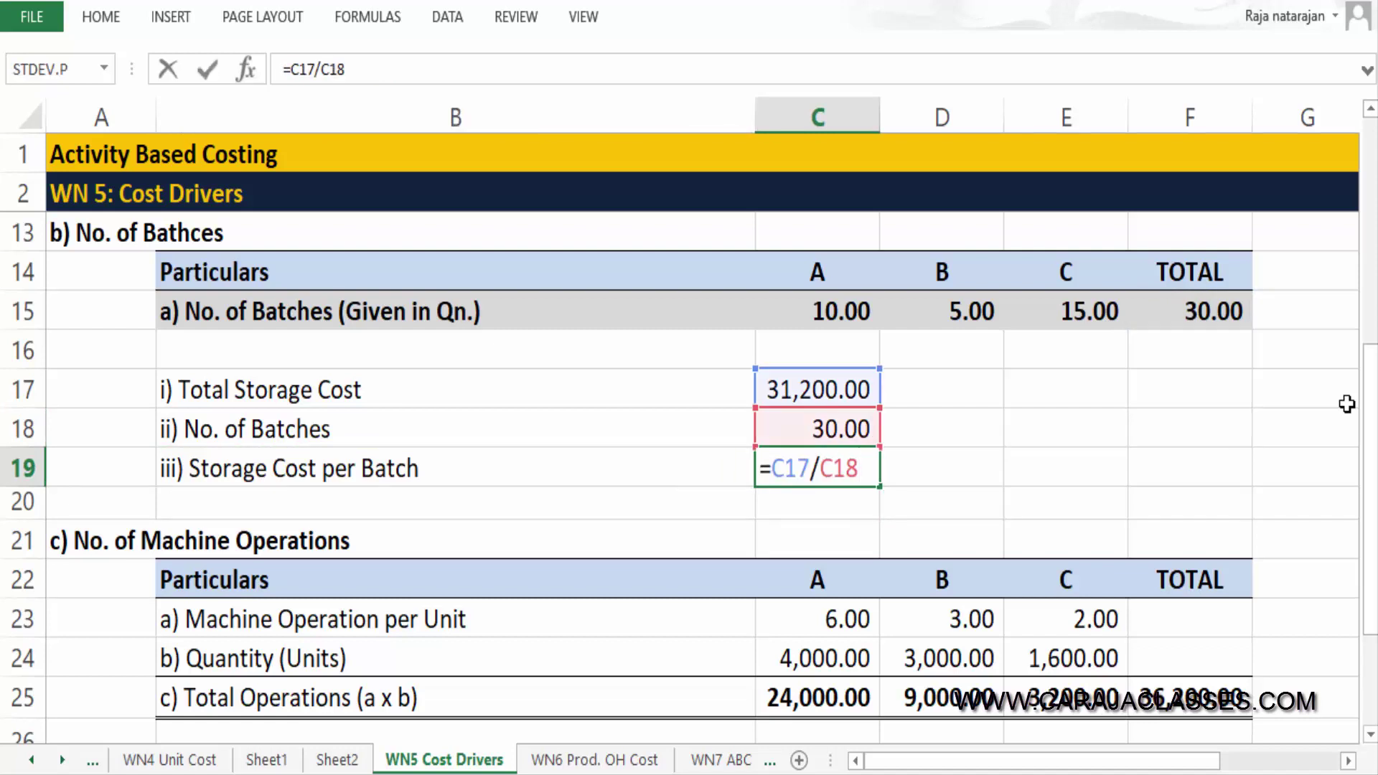
key(Escape)
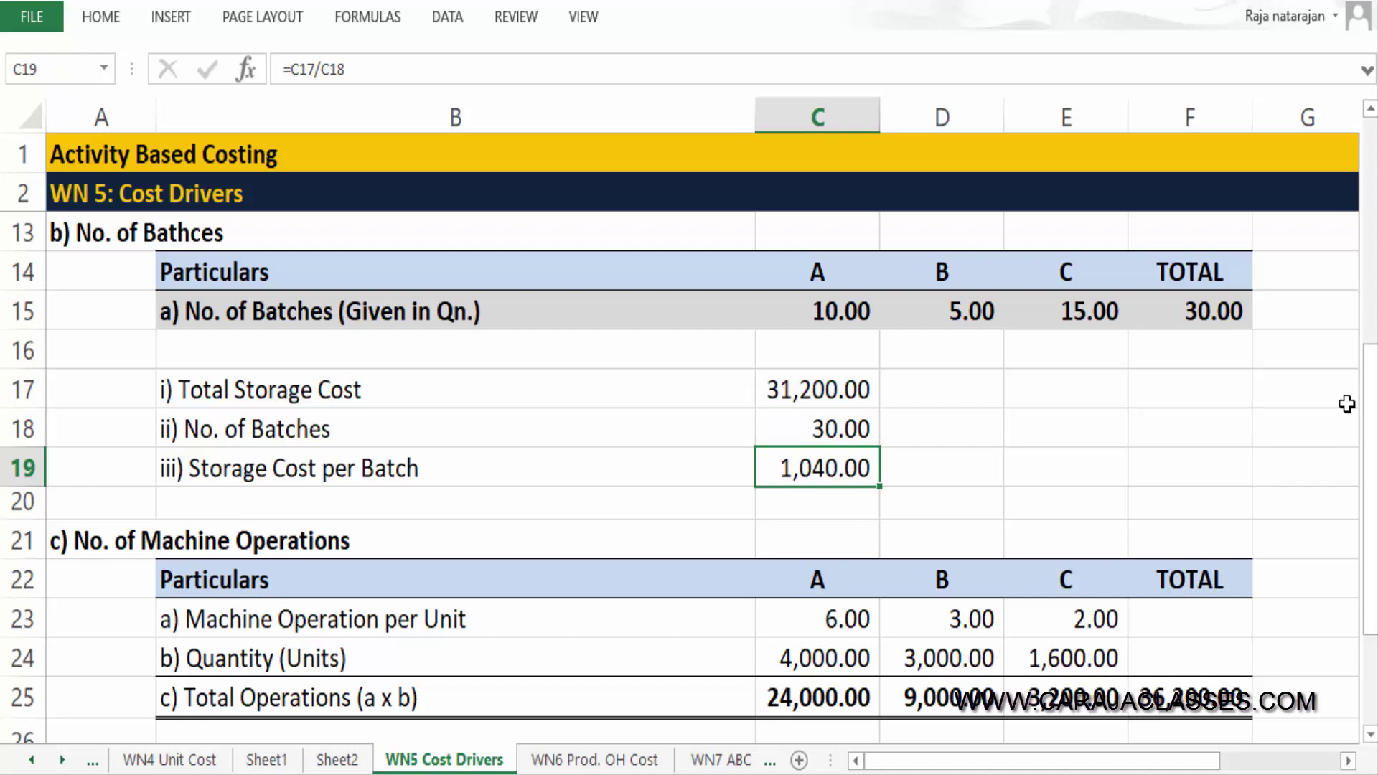
Review the budgeted storage costs on Sheet1 and return to the storage cost per batch on WN5 Cost Drivers.
key(ctrl+Page_Up)
key(ctrl+Page_Up)
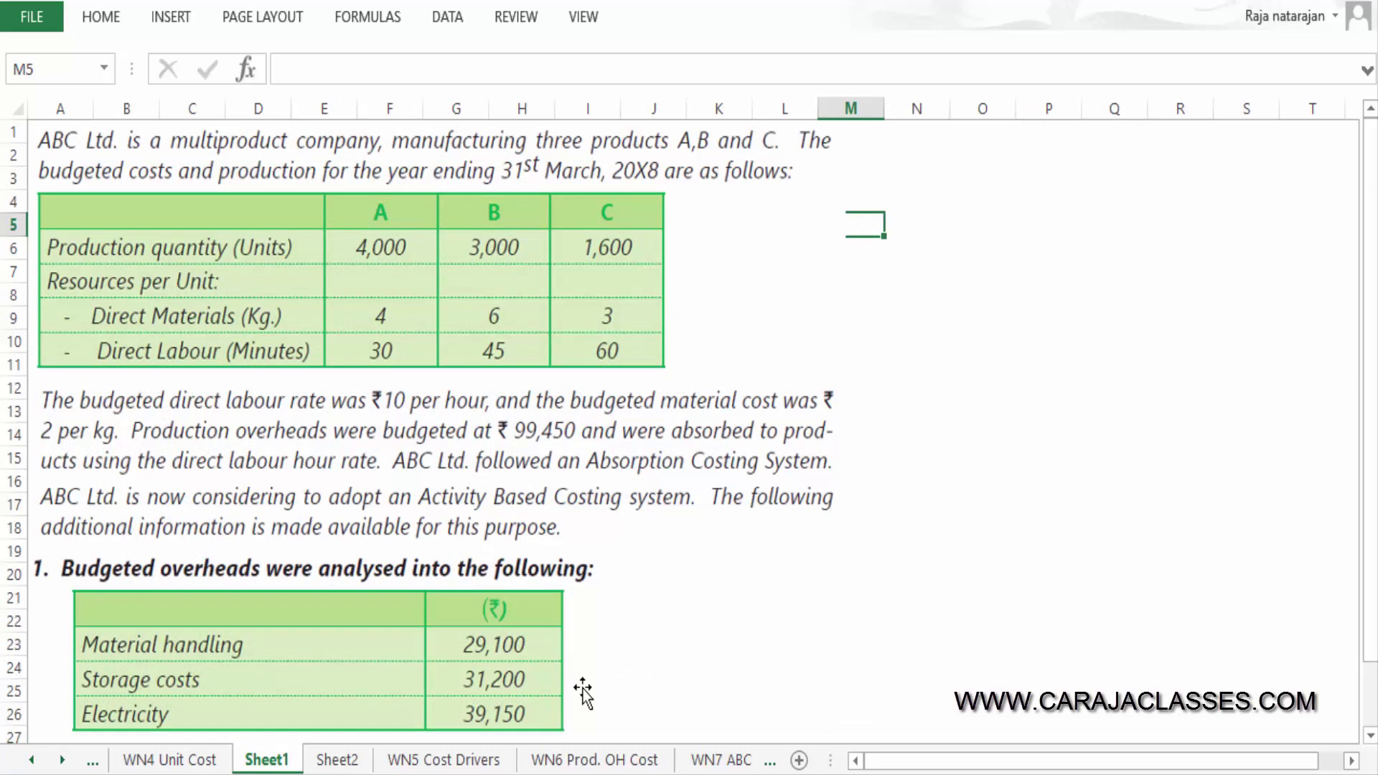
key(ctrl+Page_Down)
key(ctrl+Page_Down)
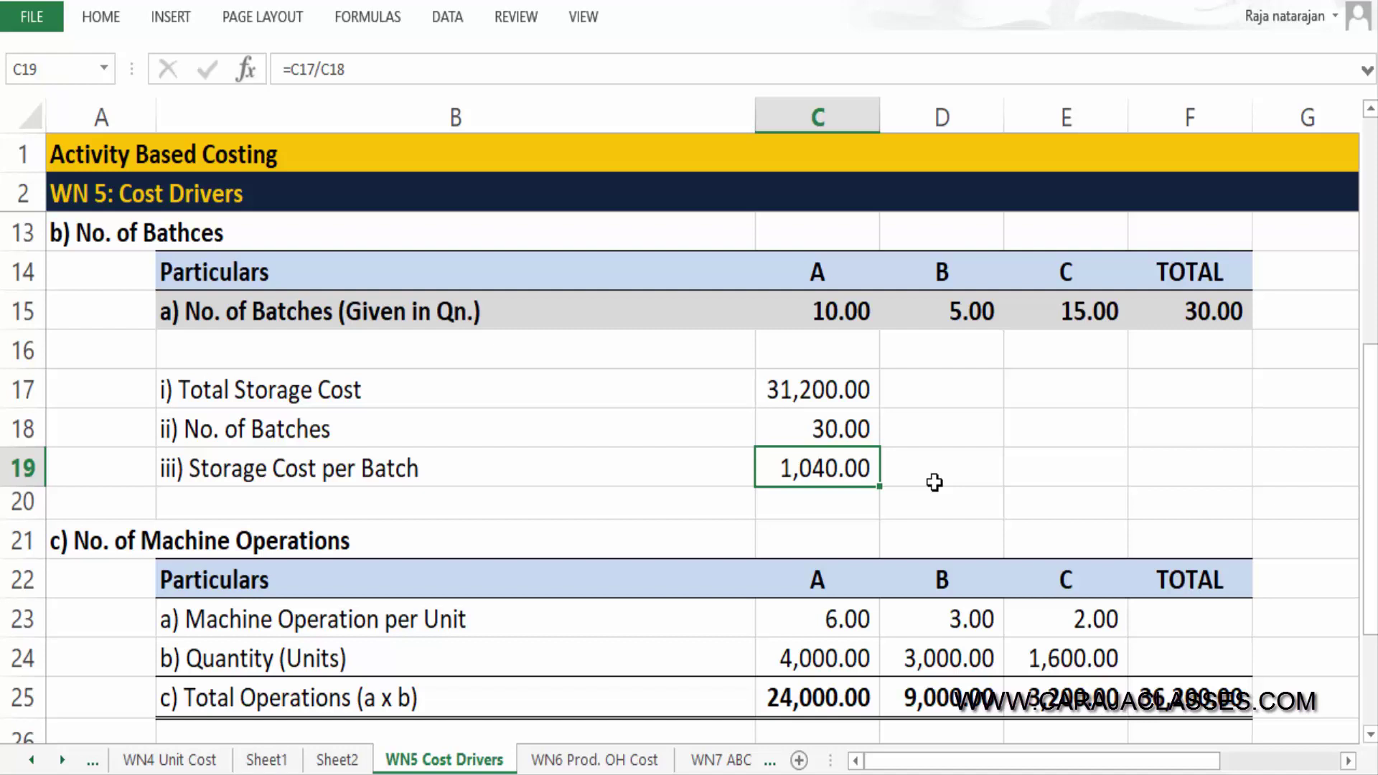
Check the electricity overhead on Sheet1 and its machine operations driver on Sheet2, returning to the No. of Machine Operations section on WN5 Cost Drivers.
scroll(953, 463, down, 3)
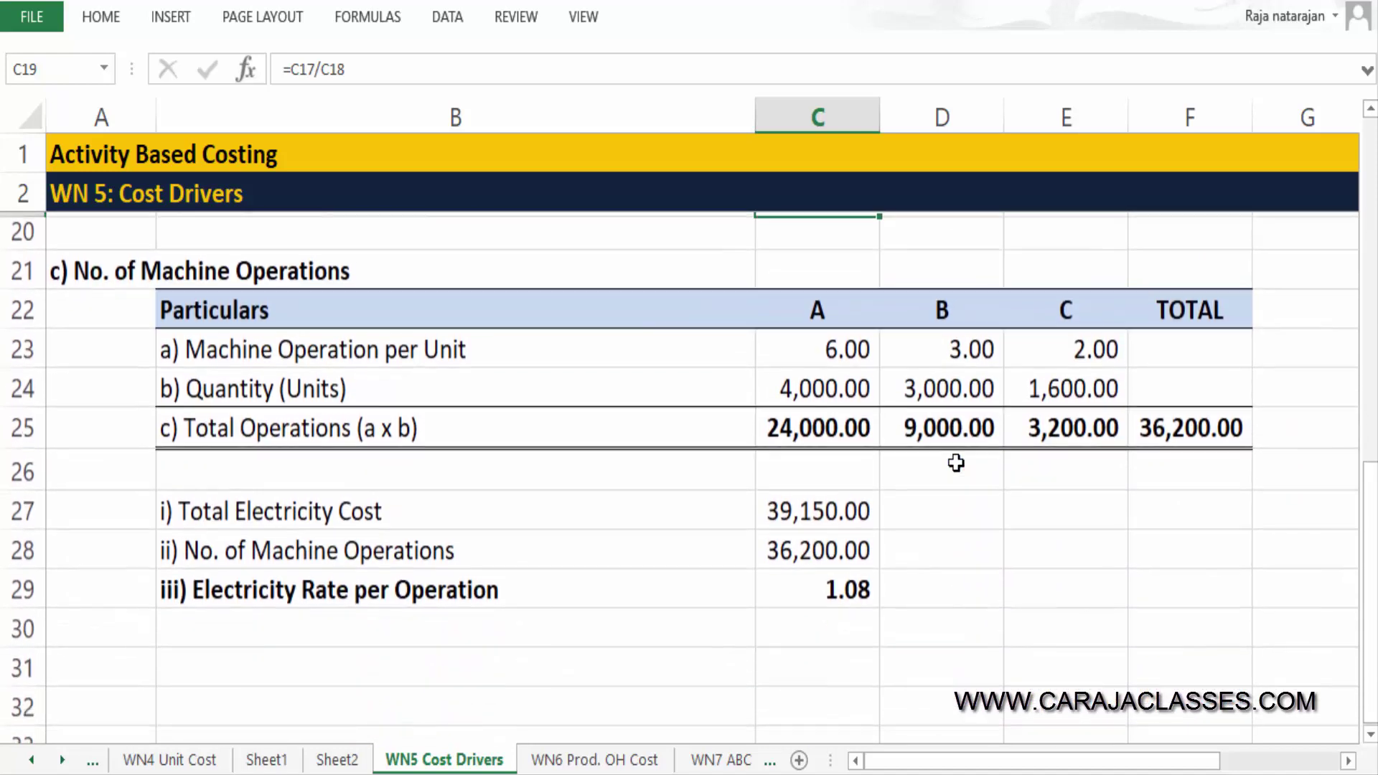
scroll(956, 463, down, 1)
click(287, 758)
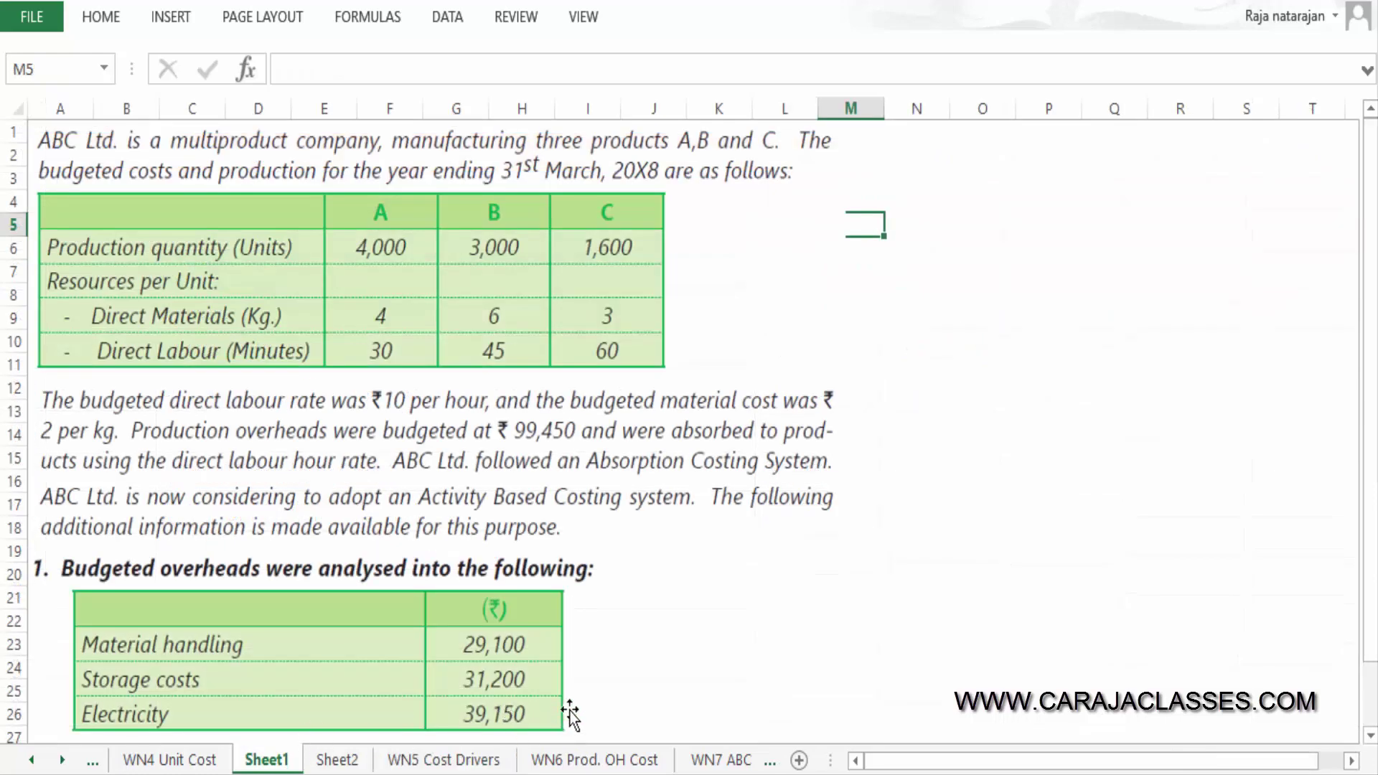
click(335, 759)
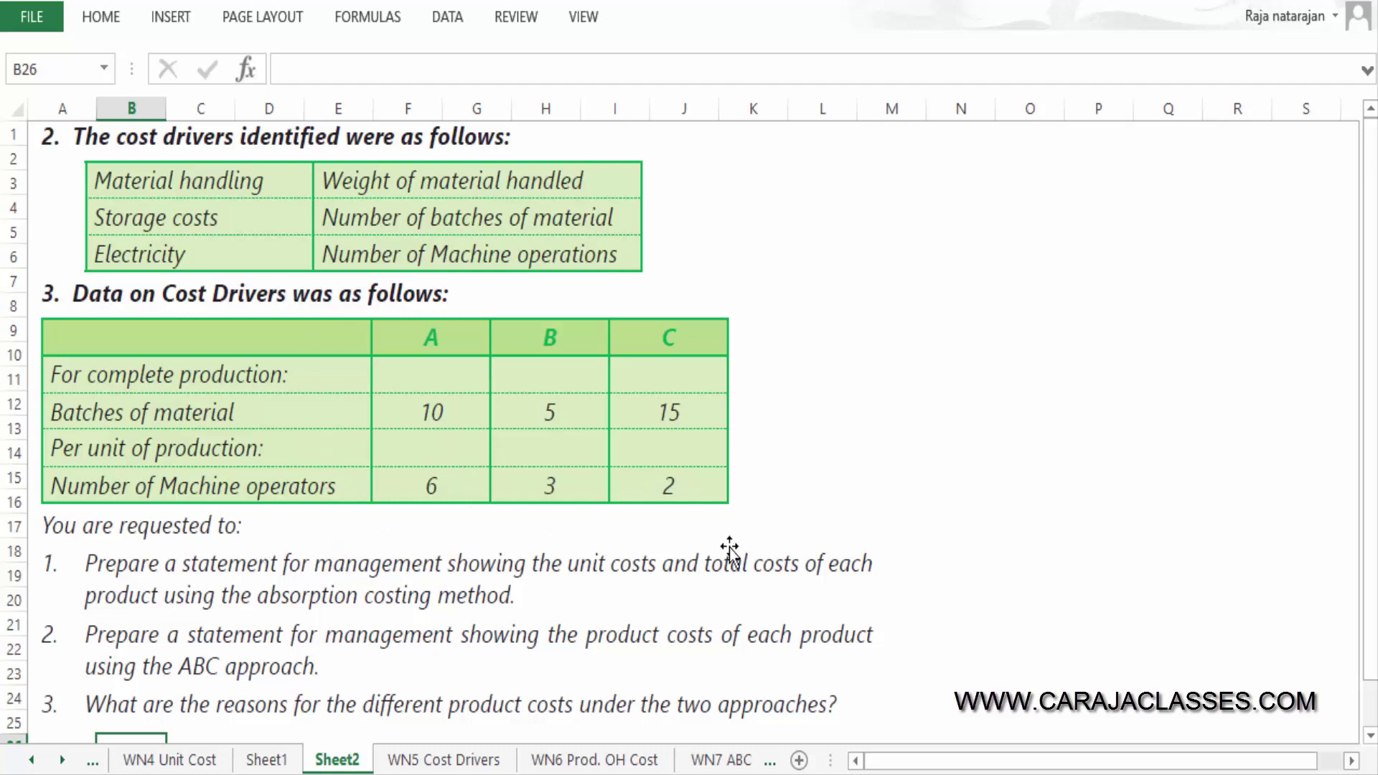
click(445, 759)
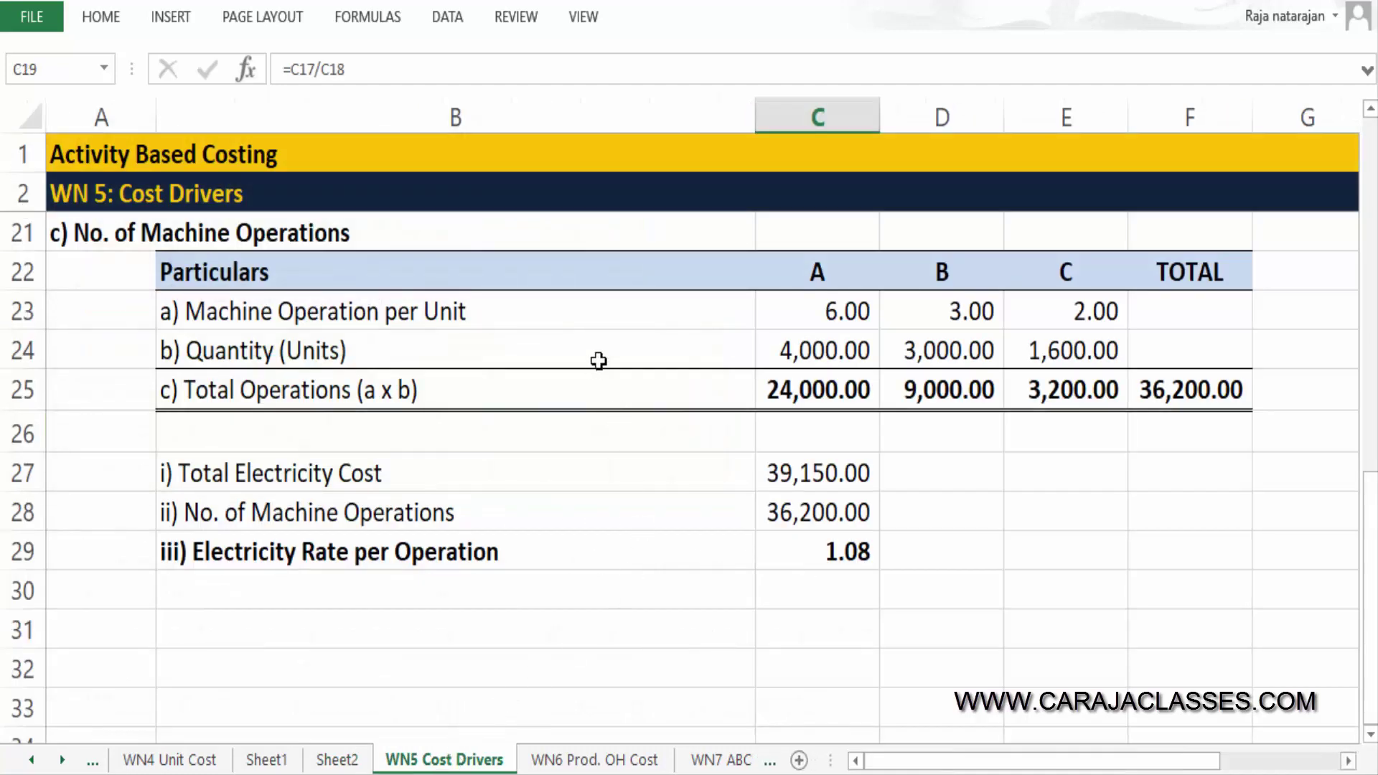
Go through the Machine Operation per Unit values of products A, B and C in C23:E23.
click(632, 308)
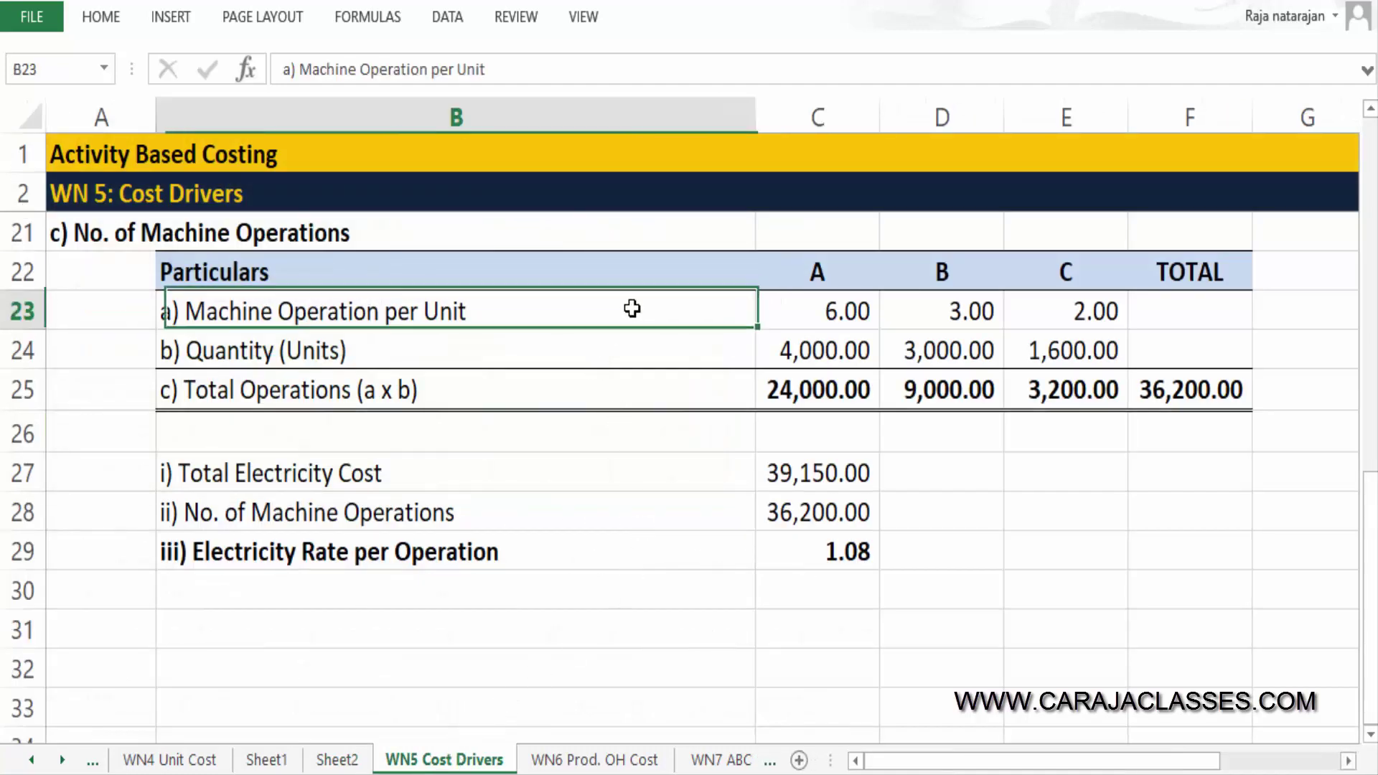
key(Right)
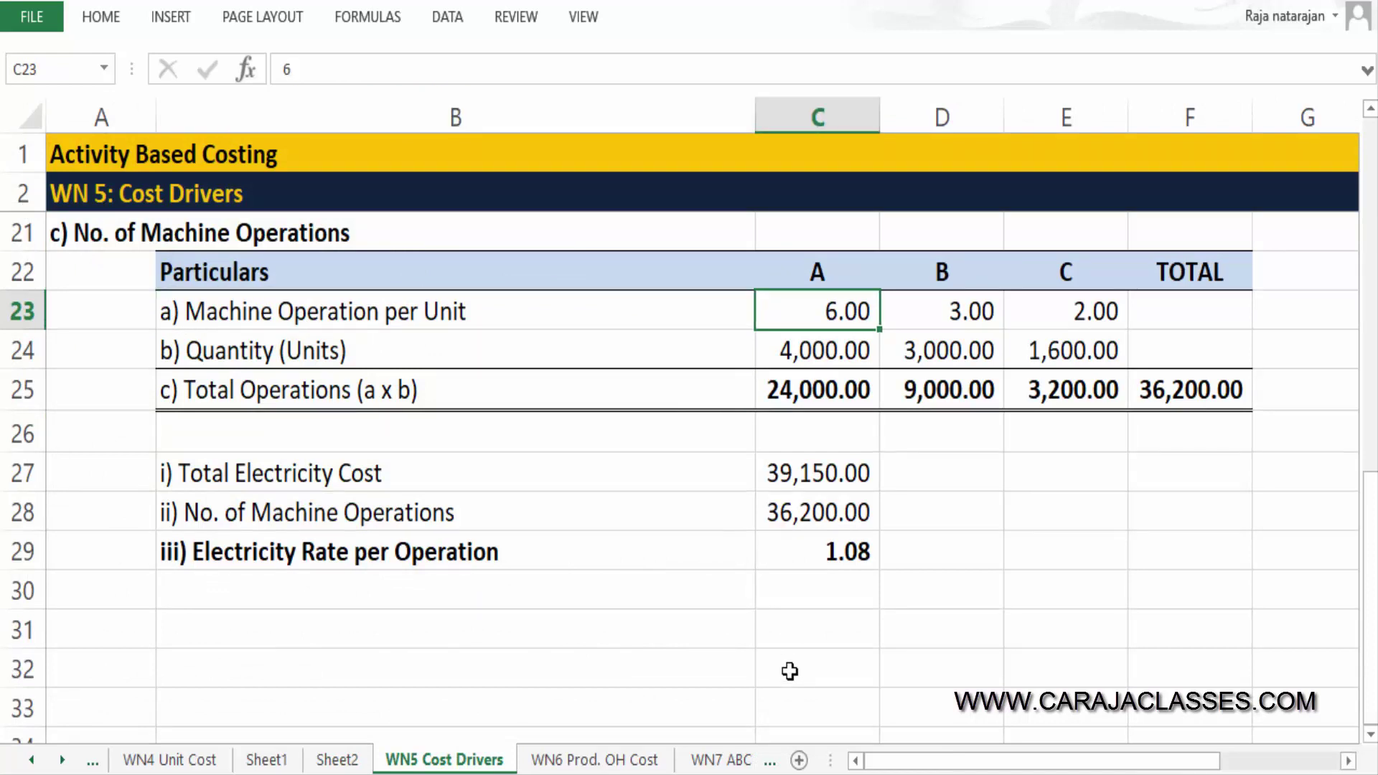
key(Right)
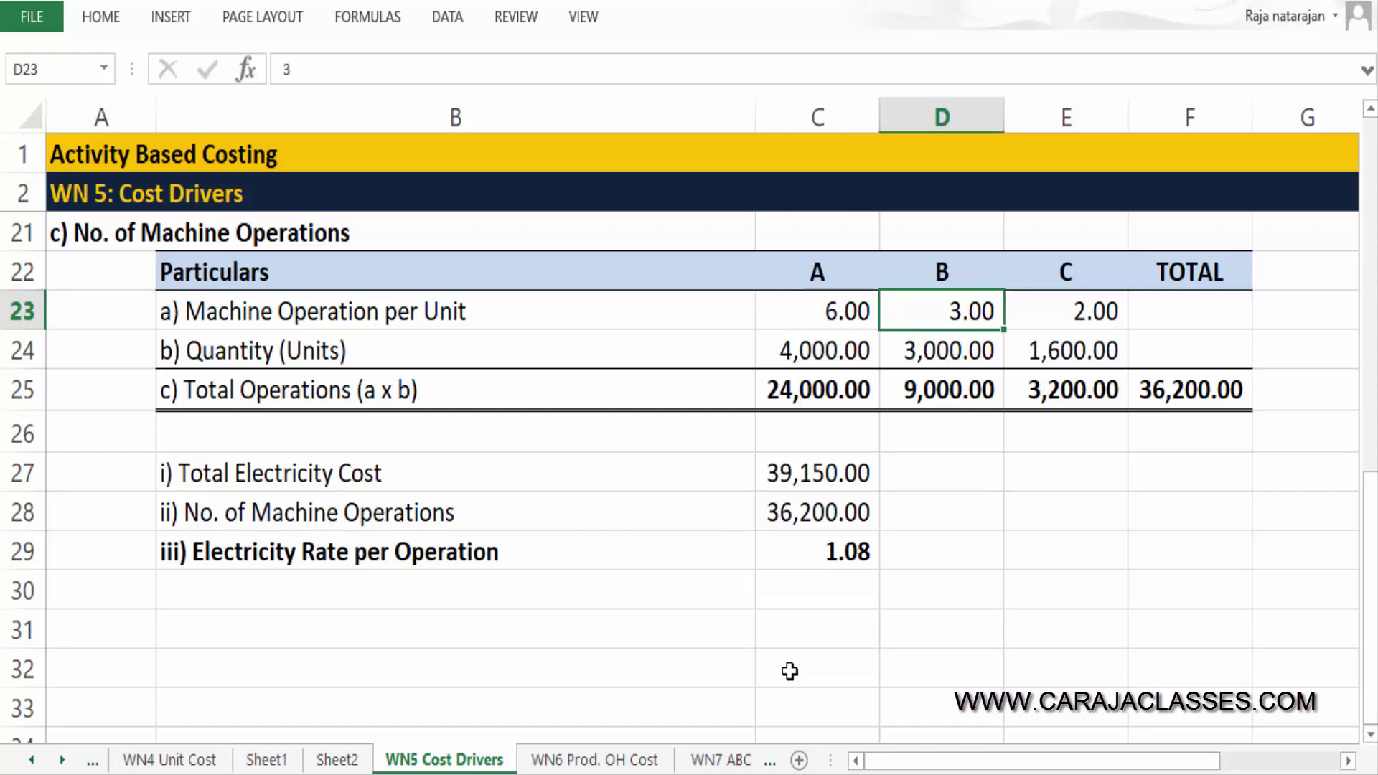
key(Right)
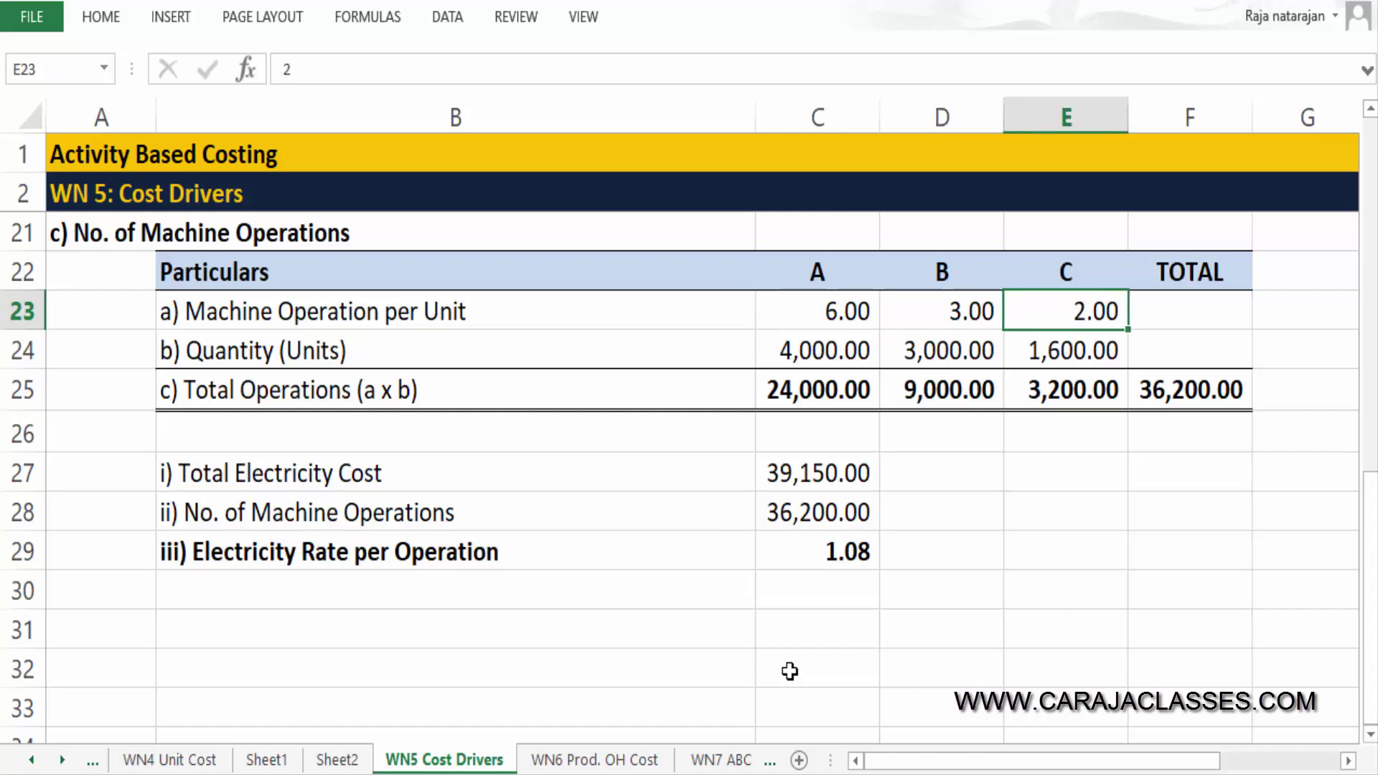
key(Left)
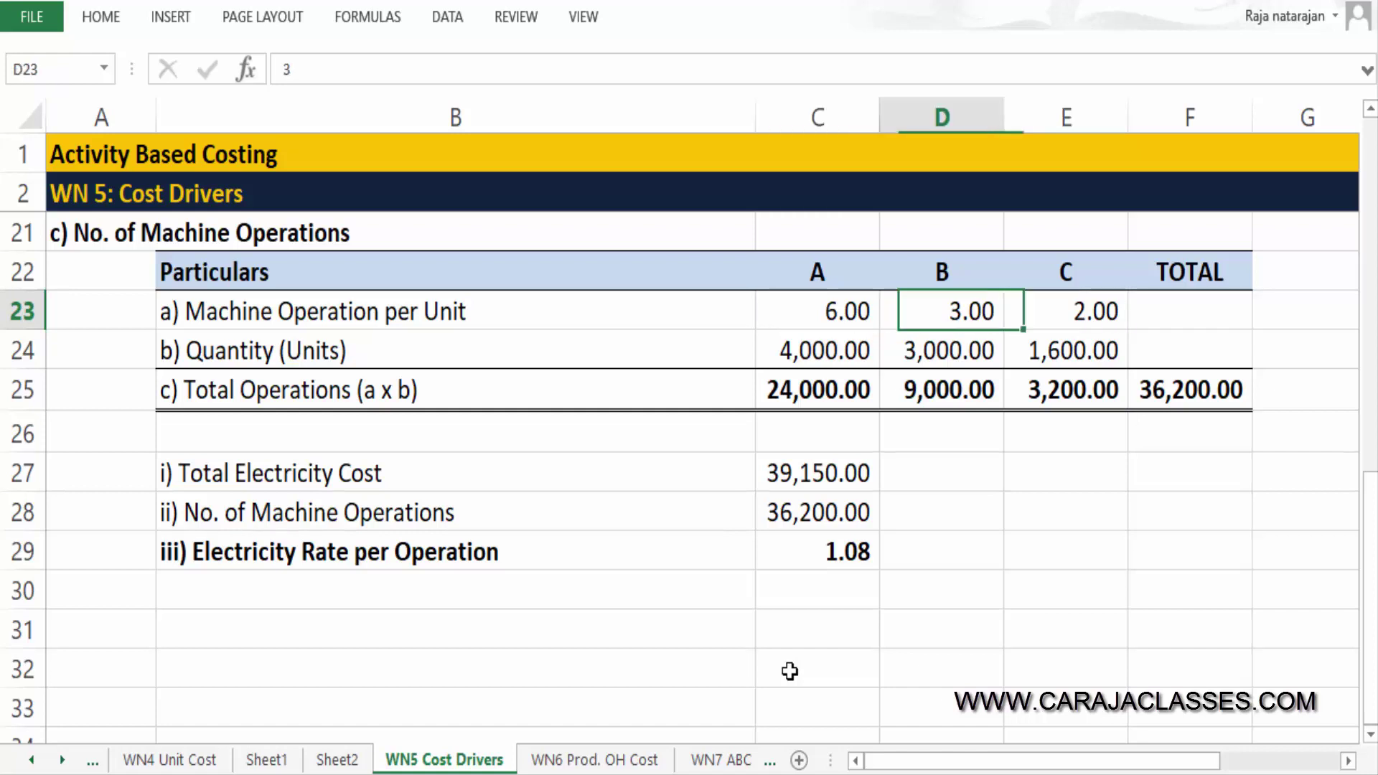
key(Left)
key(Left)
Go through the Quantity (Units) cells of products A, B and C in C24:E24.
key(Down)
key(Right)
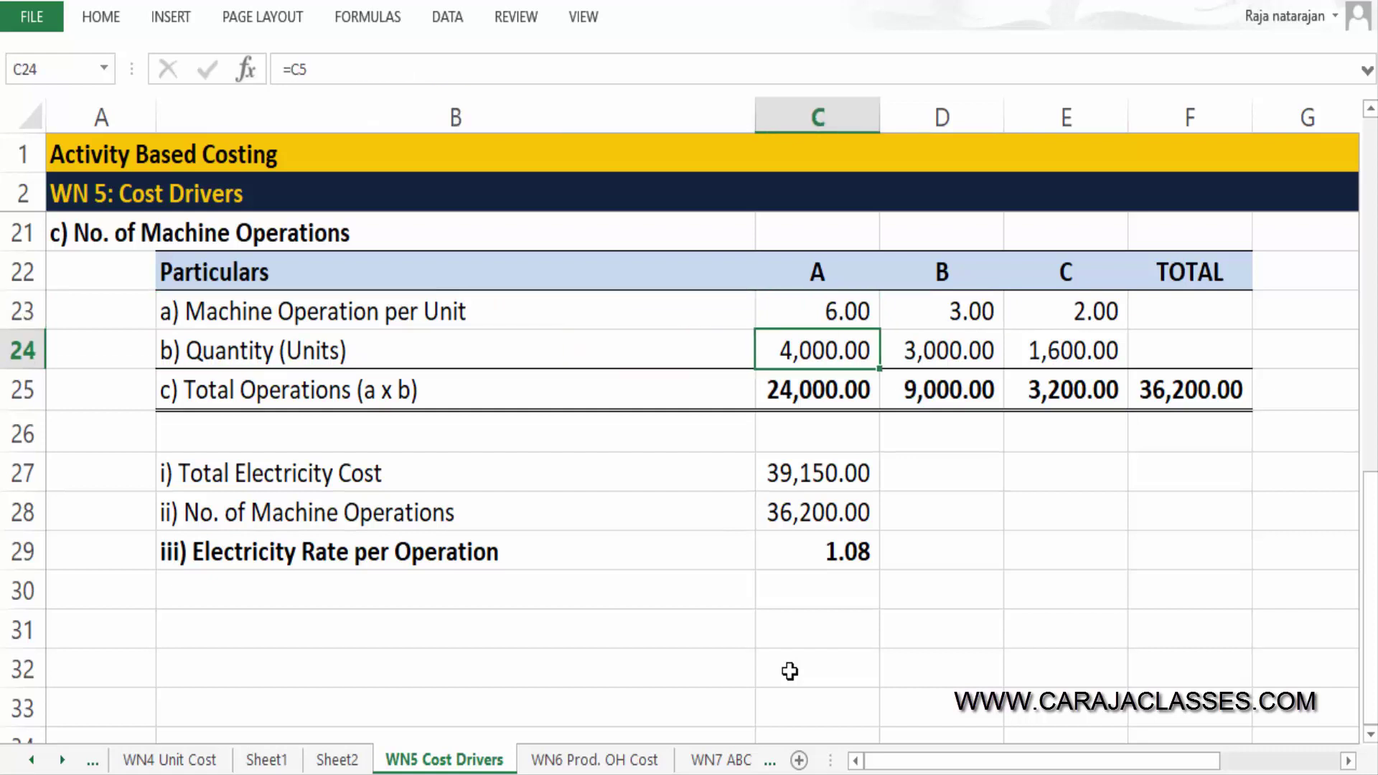
key(Right)
key(Right)
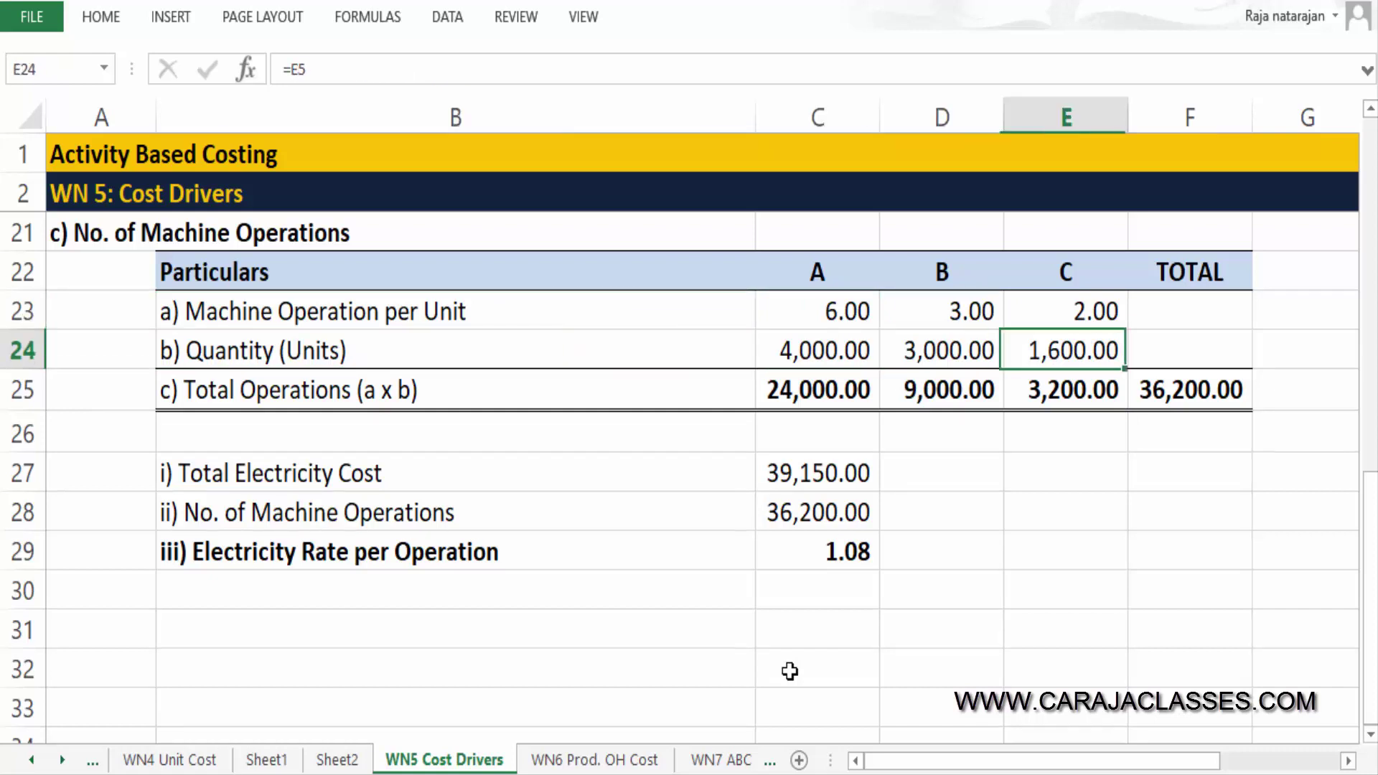
key(Left)
key(Left)
key(Left)
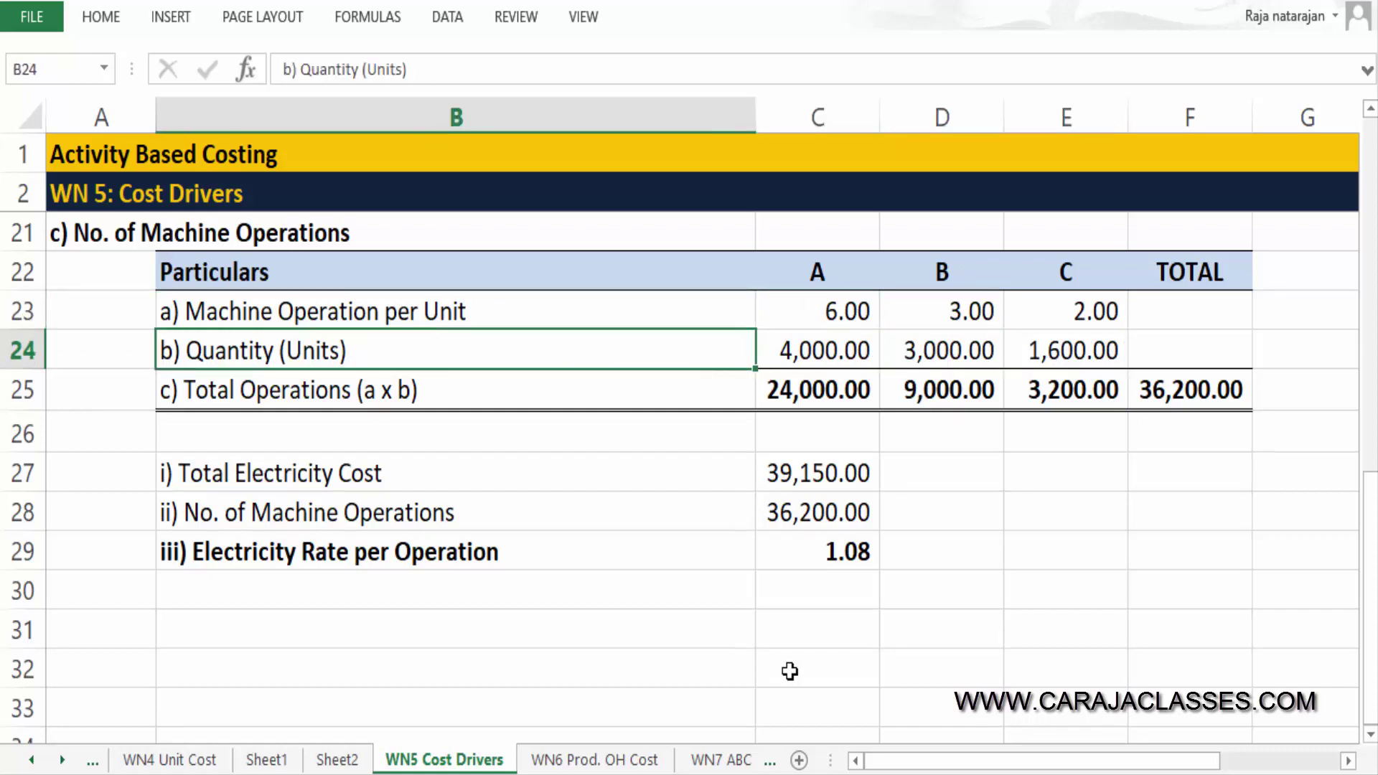
Go through the Total Operations formulas of products A, B and C and the overall total in C25:F25.
key(Down)
key(Right)
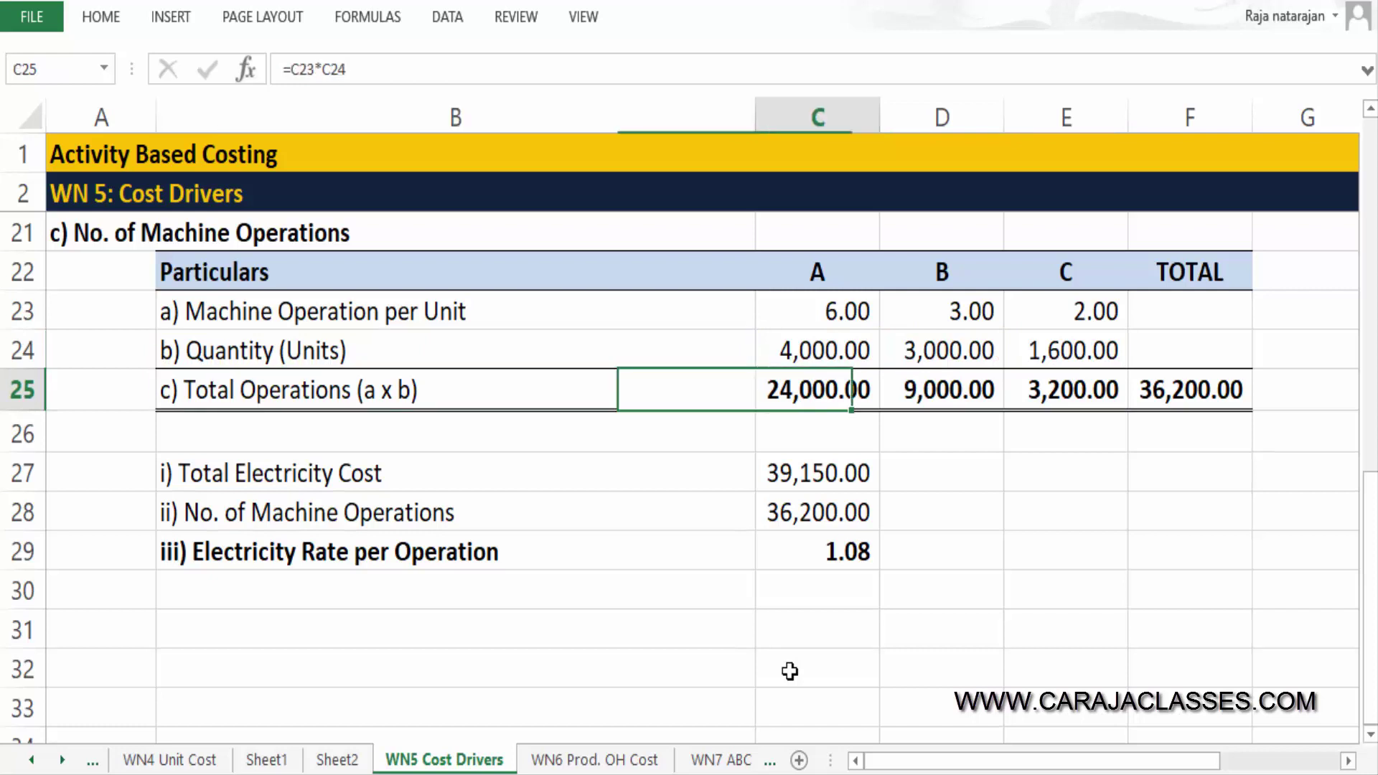
key(F2)
key(Escape)
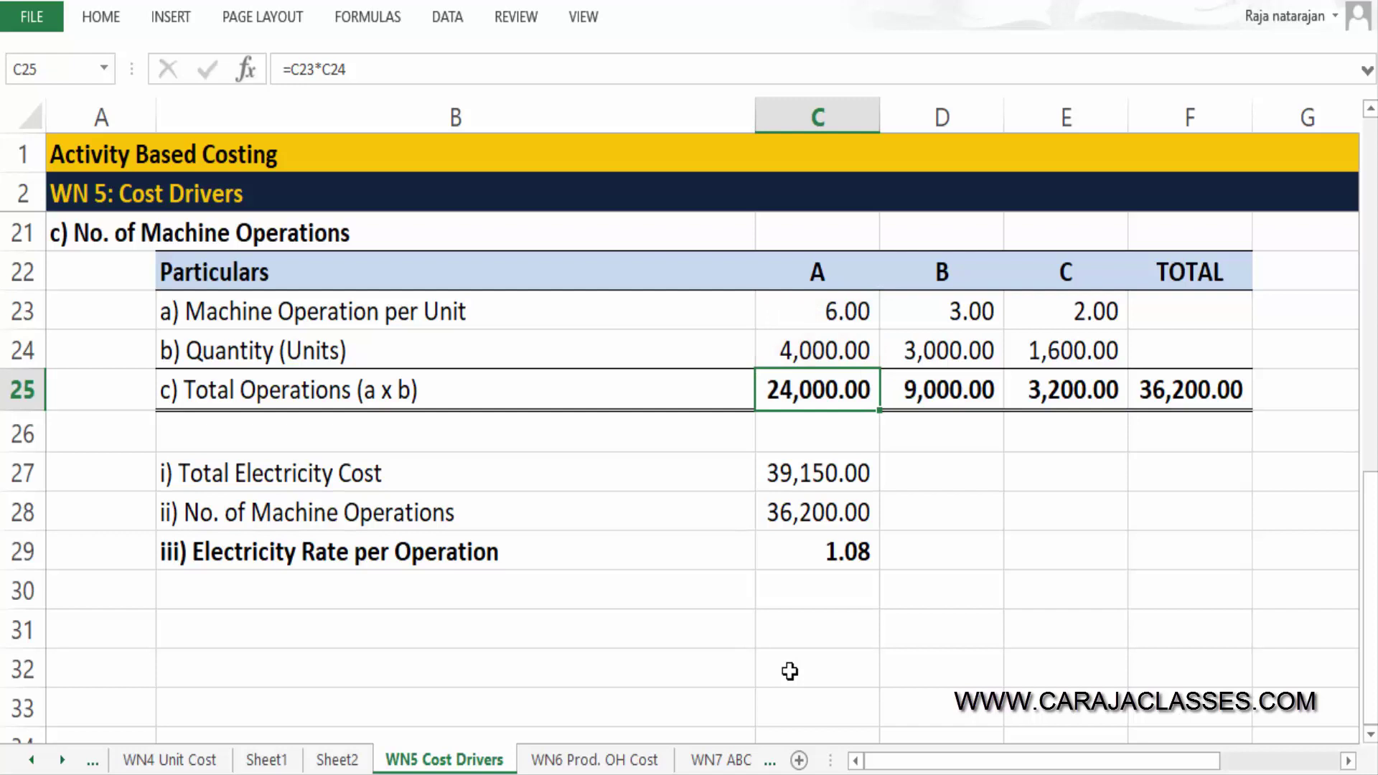
key(Right)
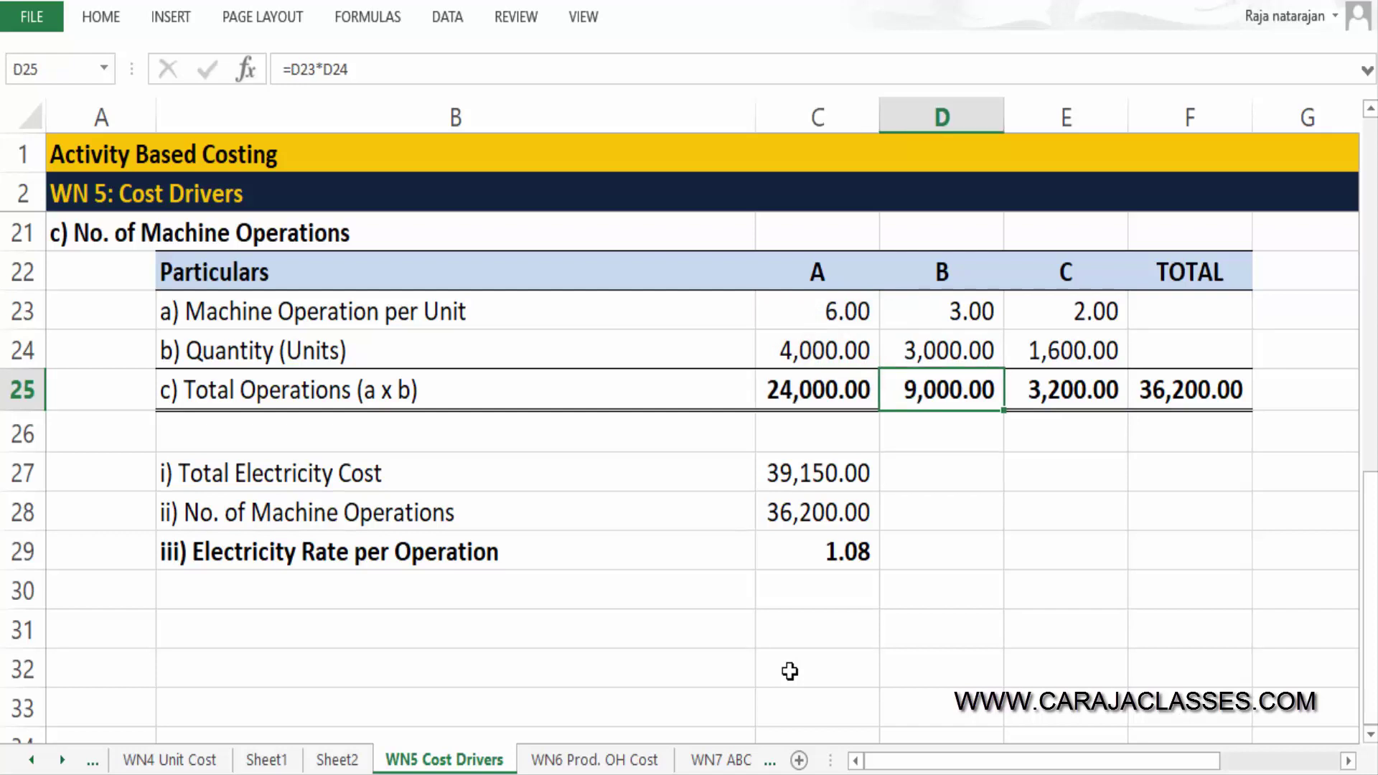
key(Right)
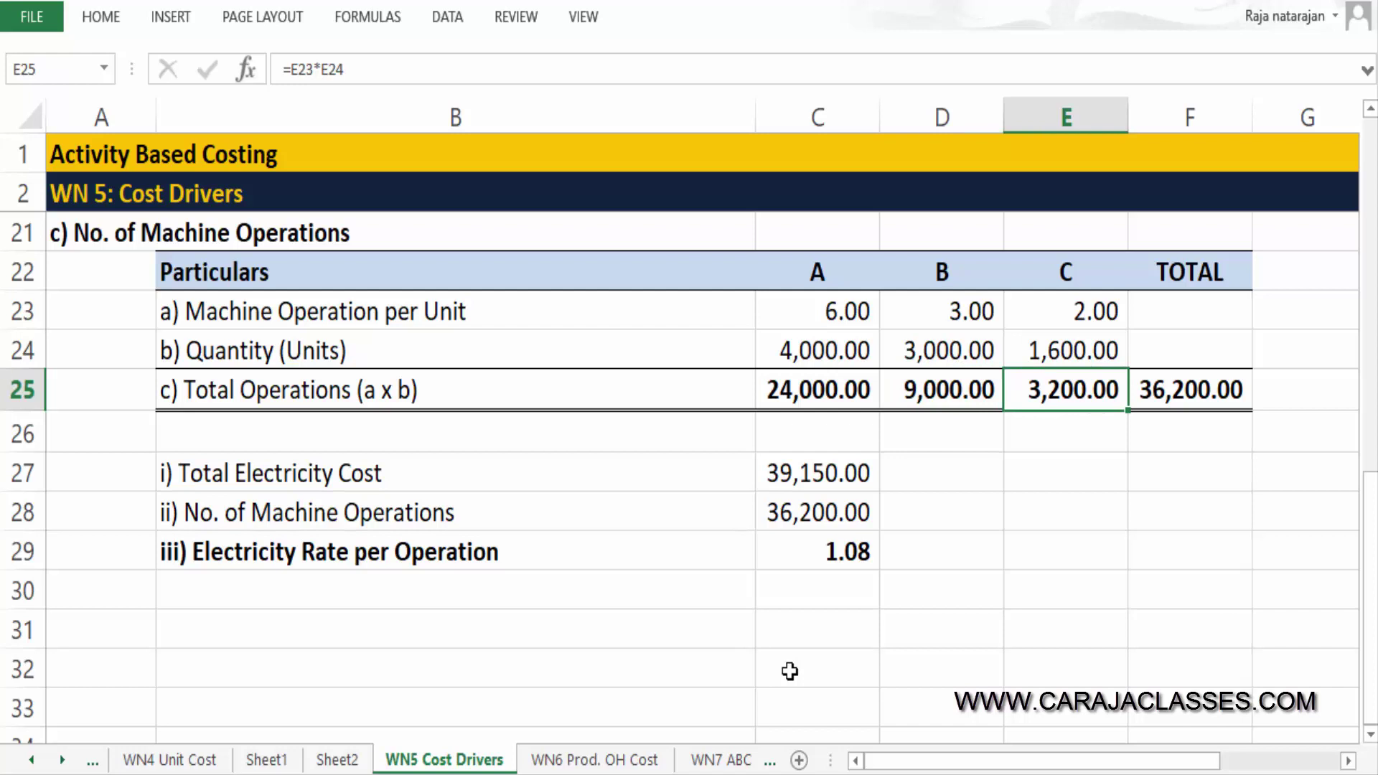
key(Right)
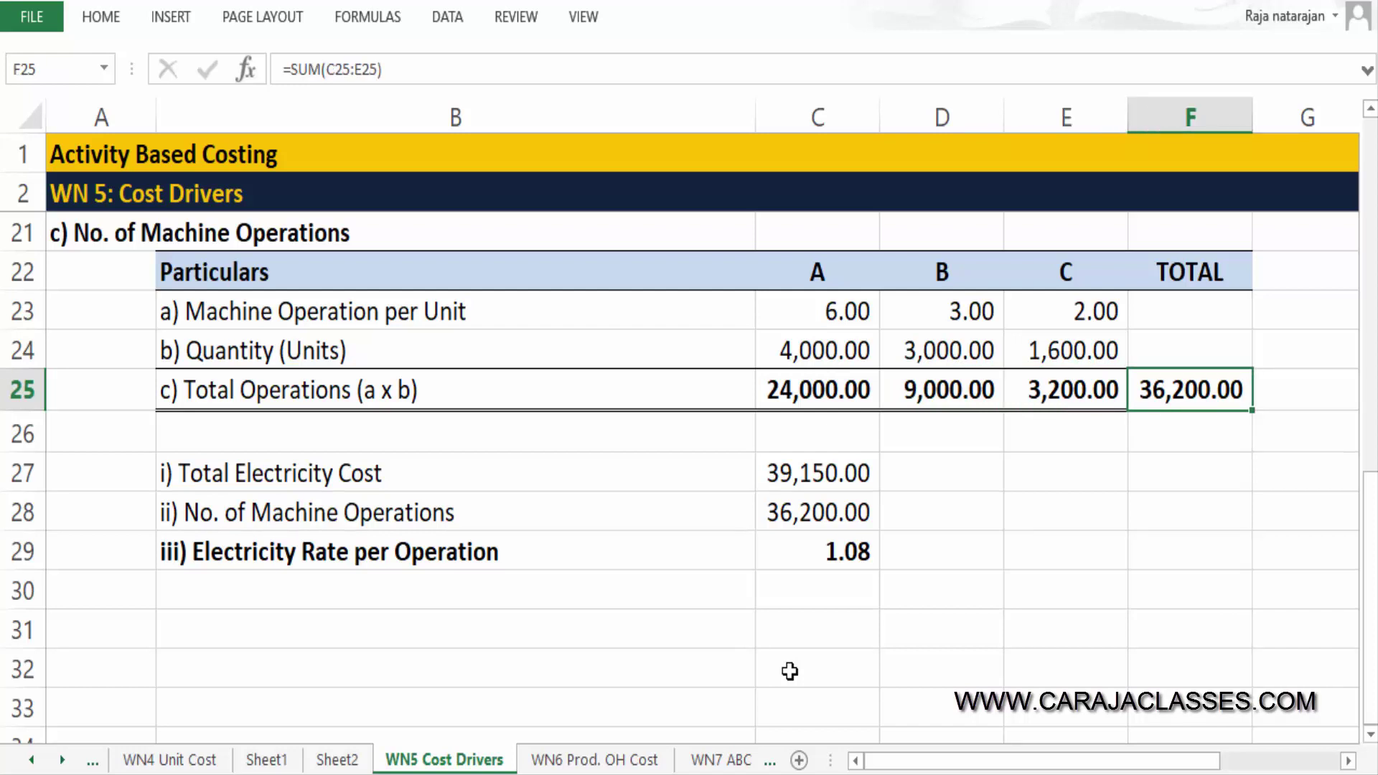
key(F2)
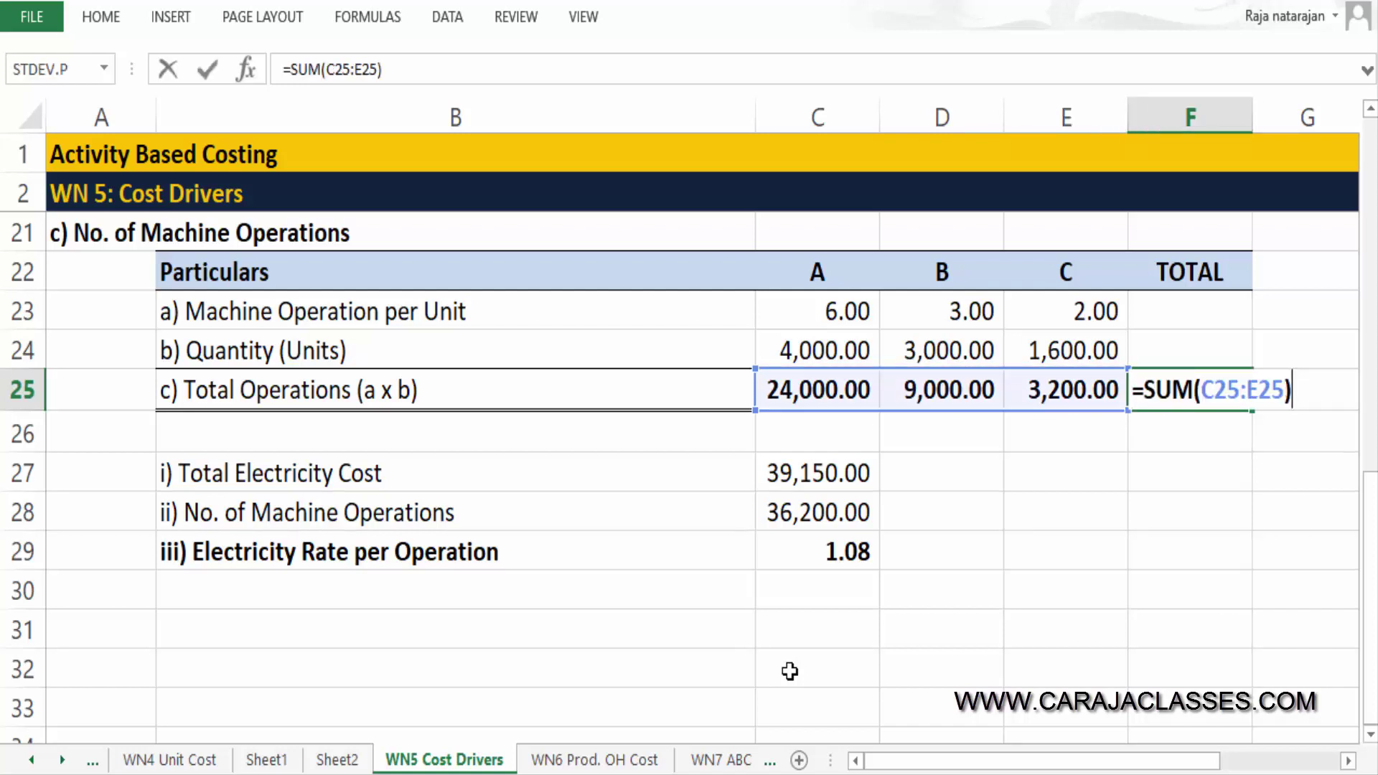
key(Escape)
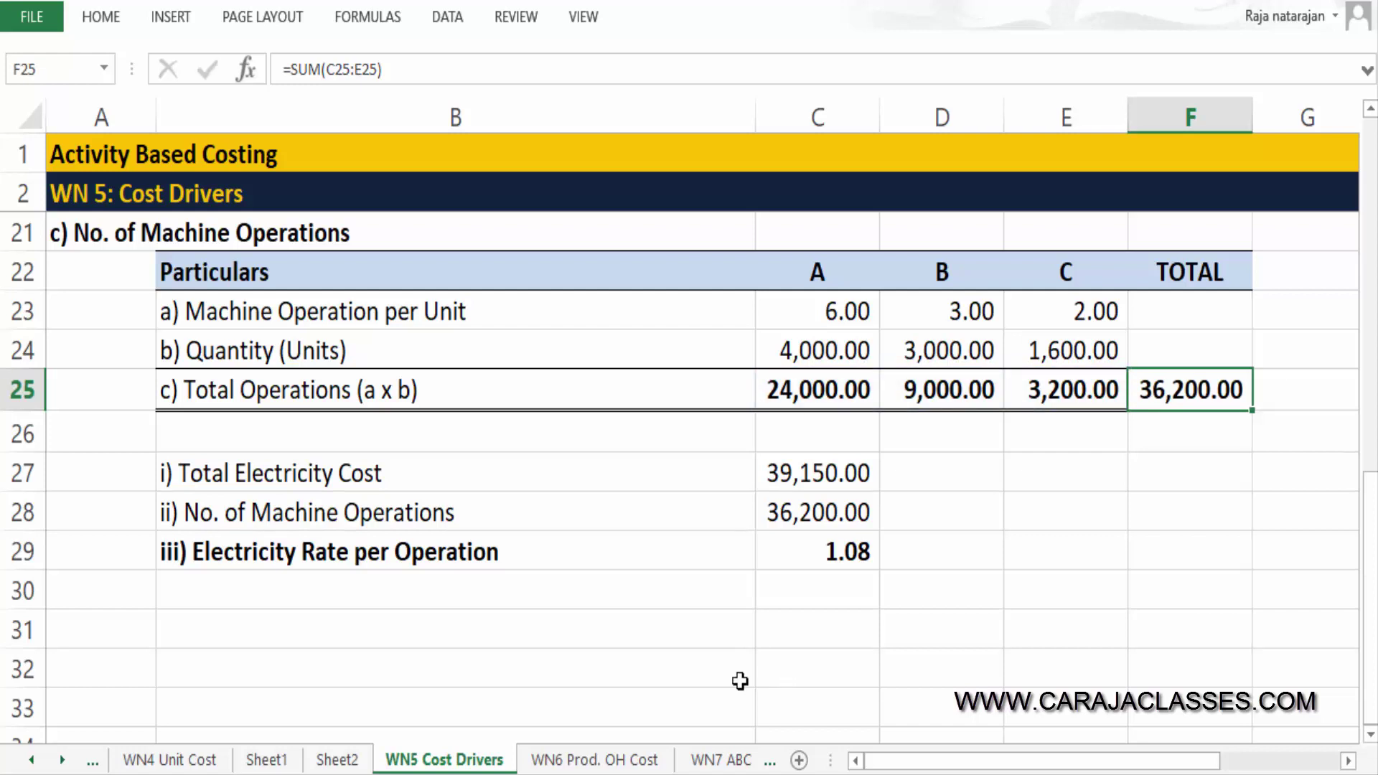
Check the cost driver data on Sheet2 and the budgeted electricity overhead on Sheet1, returning to WN5 Cost Drivers.
click(338, 759)
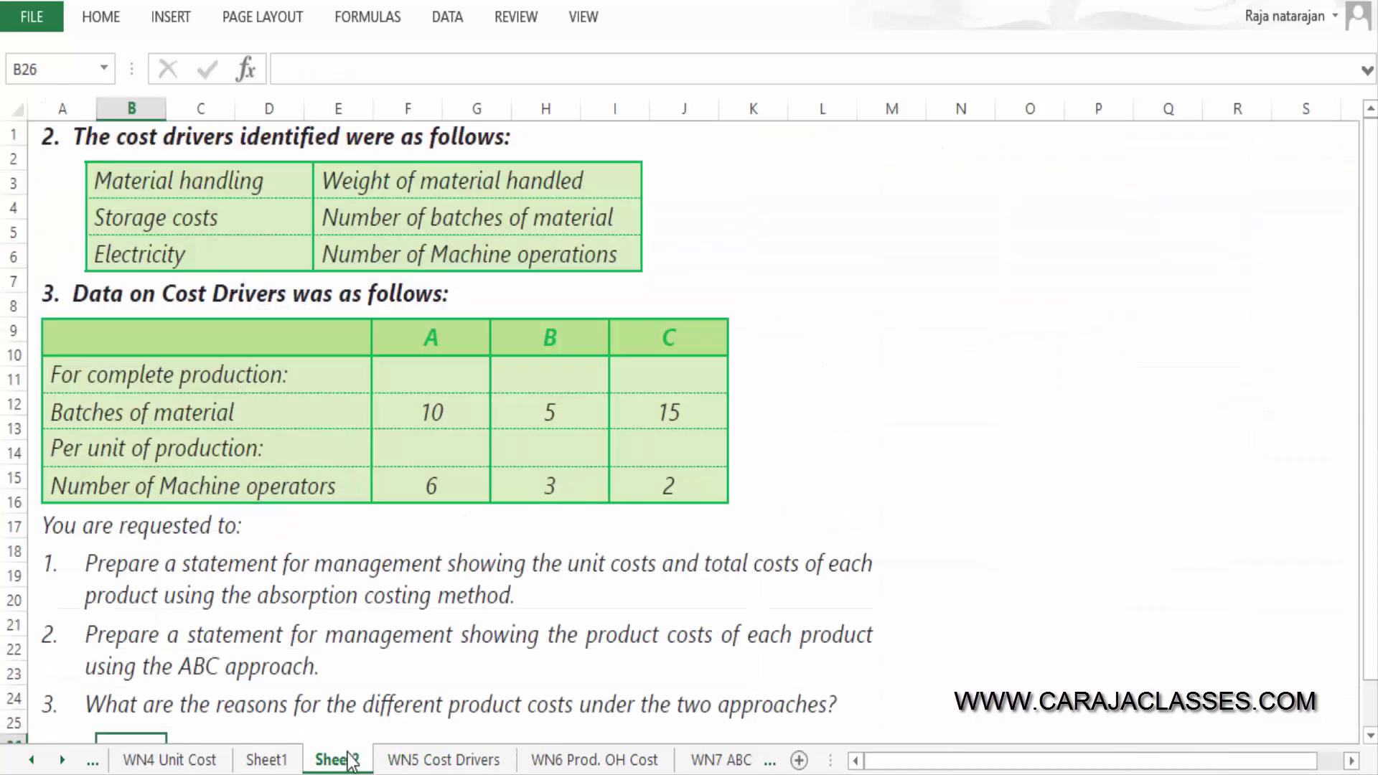
key(ctrl+Page_Up)
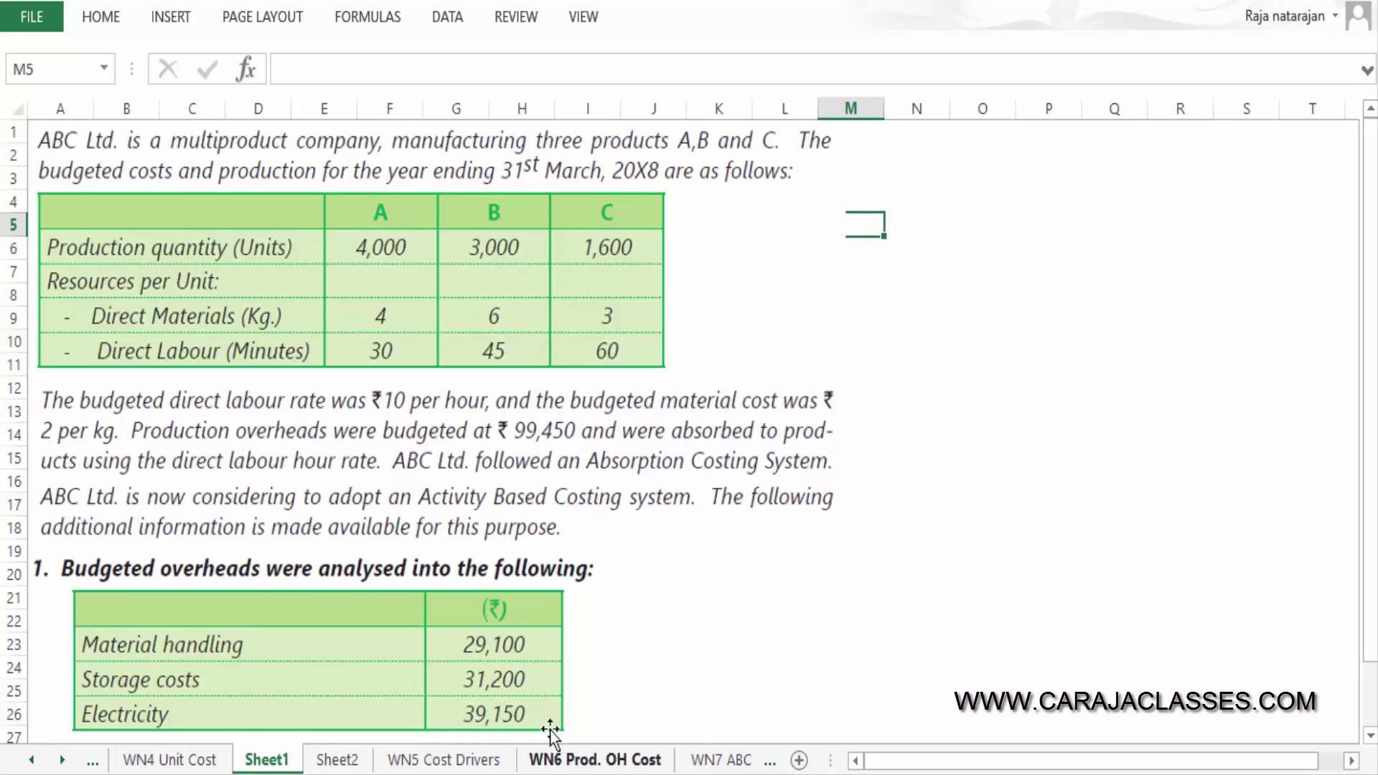
key(ctrl+Page_Down)
key(ctrl+Page_Down)
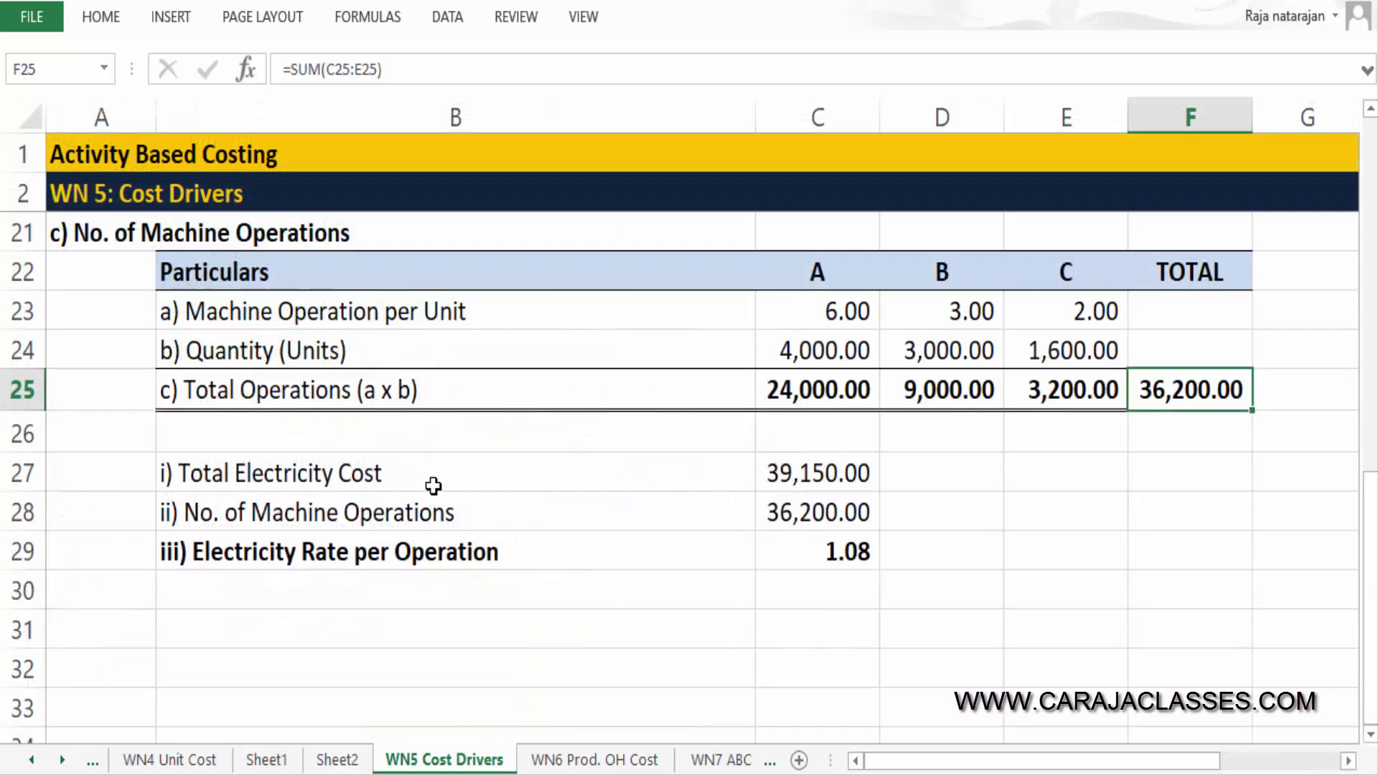
Highlight the Total Electricity Cost and No. of Machine Operations rows and inspect the Electricity Rate per Operation formula in C29.
drag(433, 486, 905, 495)
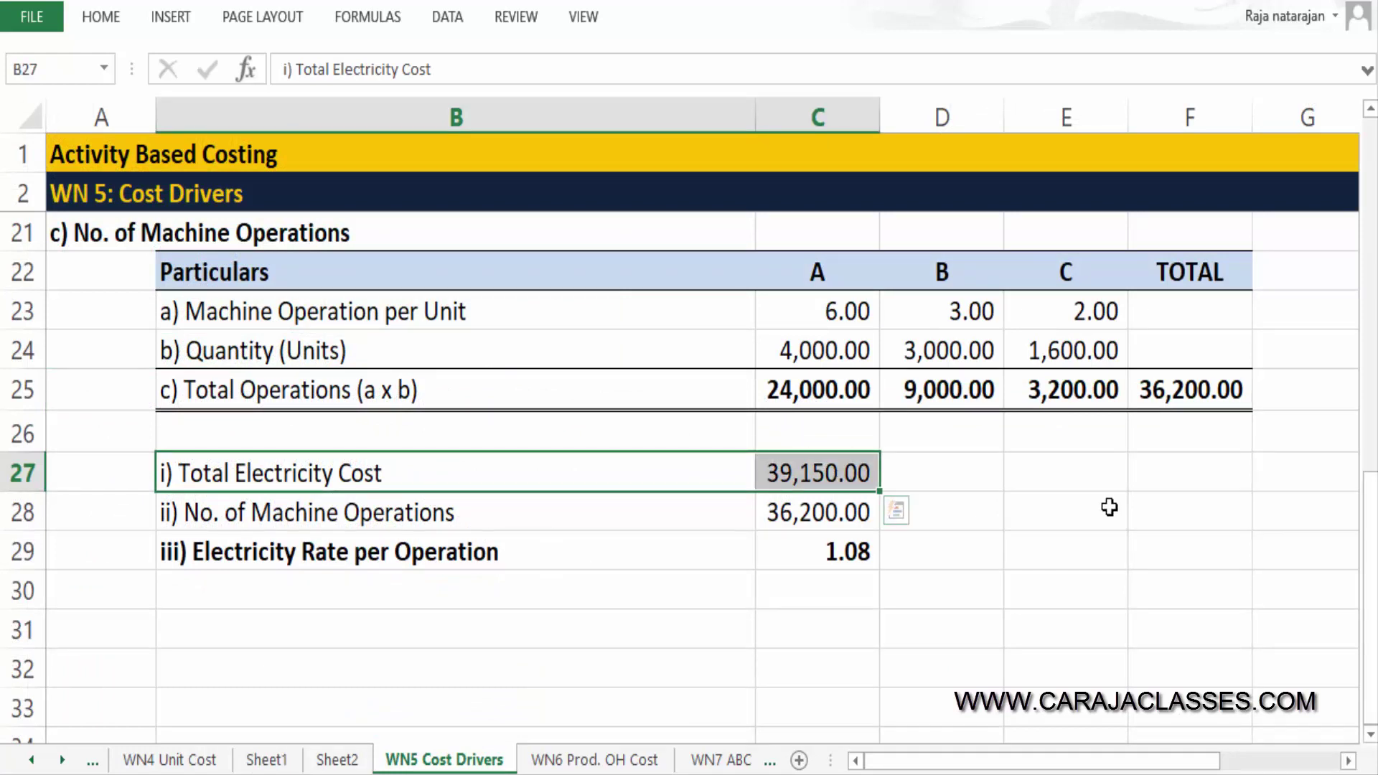
click(666, 521)
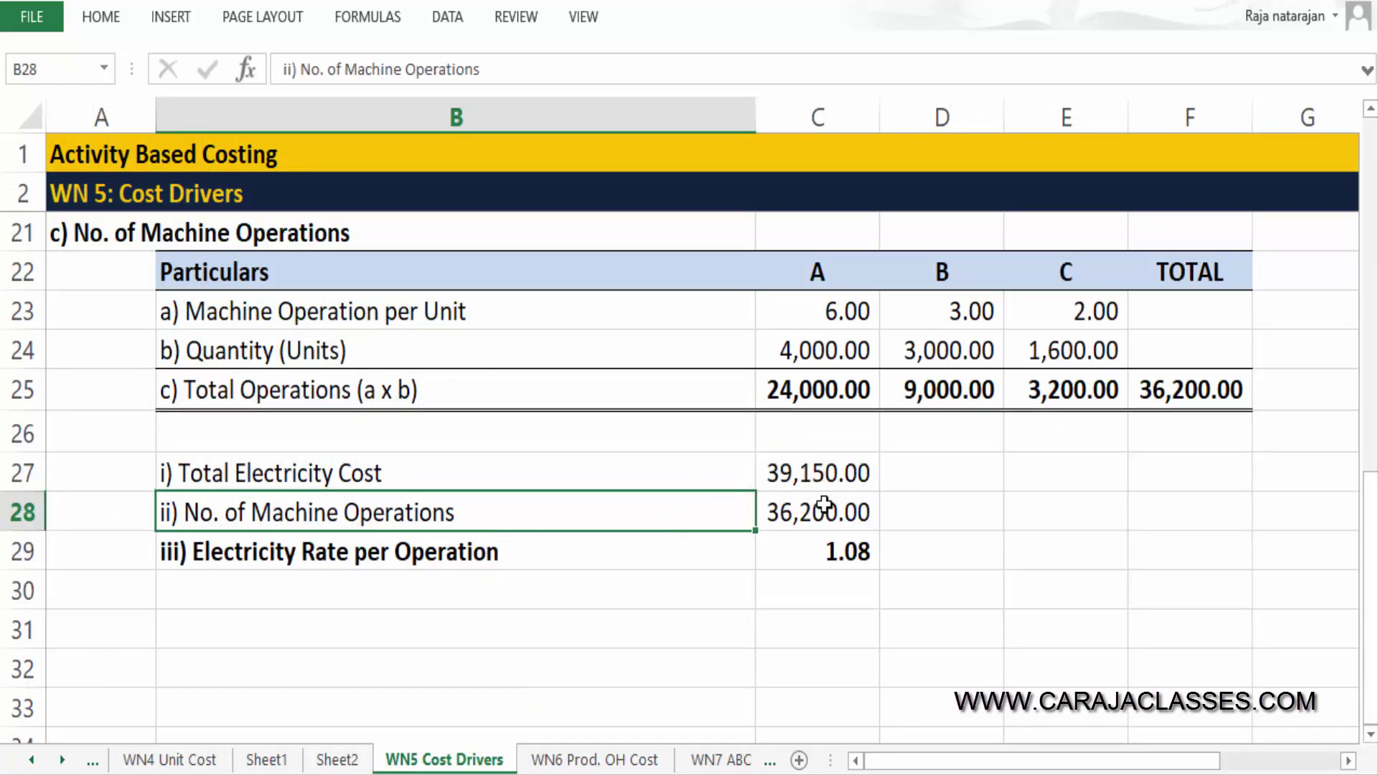
drag(824, 506, 825, 508)
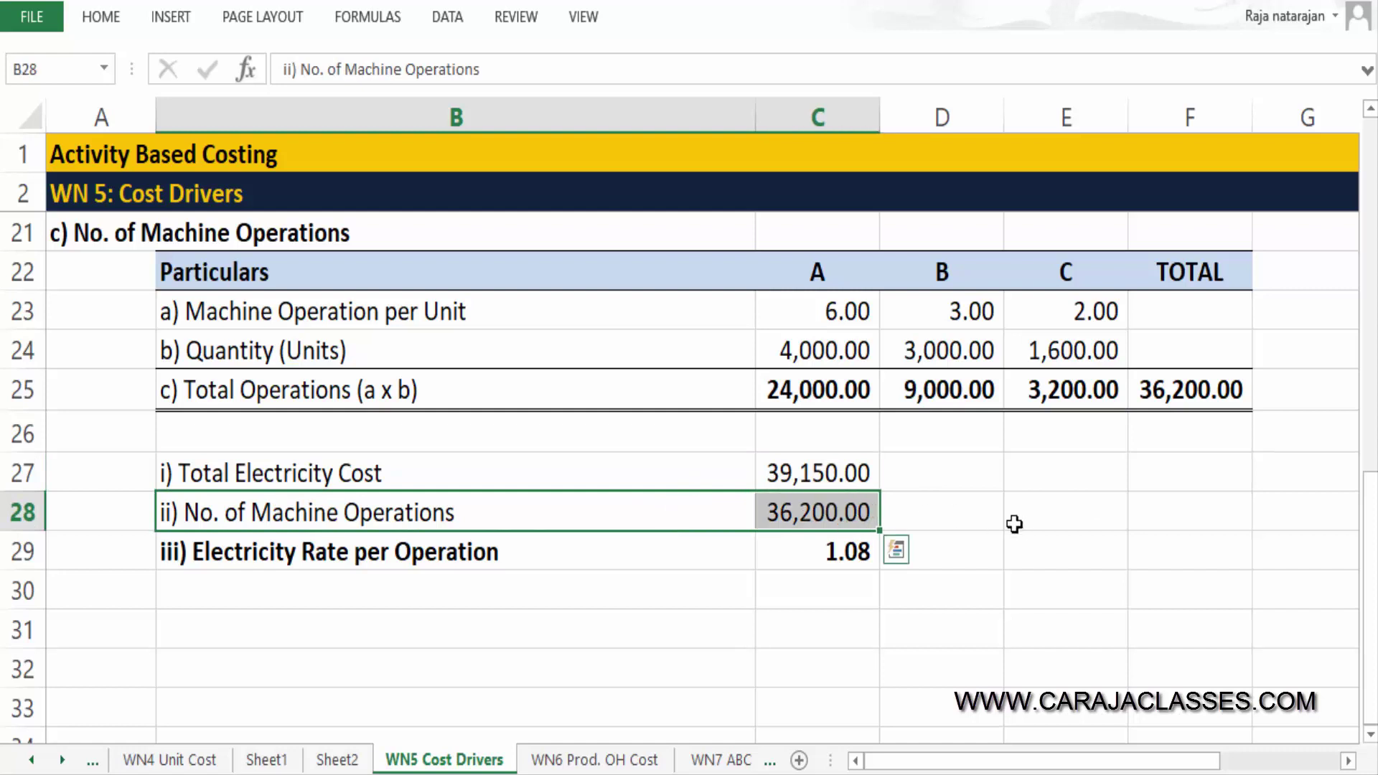
click(660, 558)
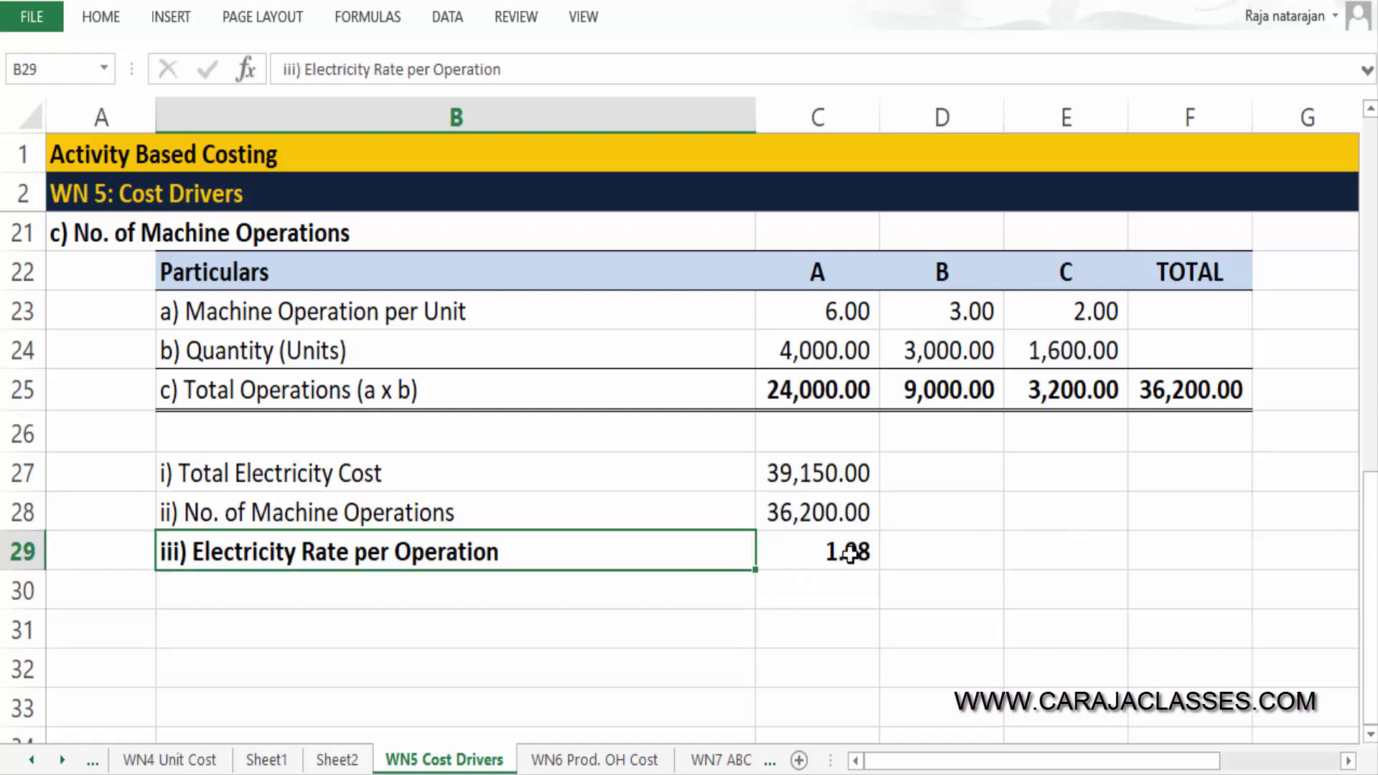
click(850, 553)
key(F2)
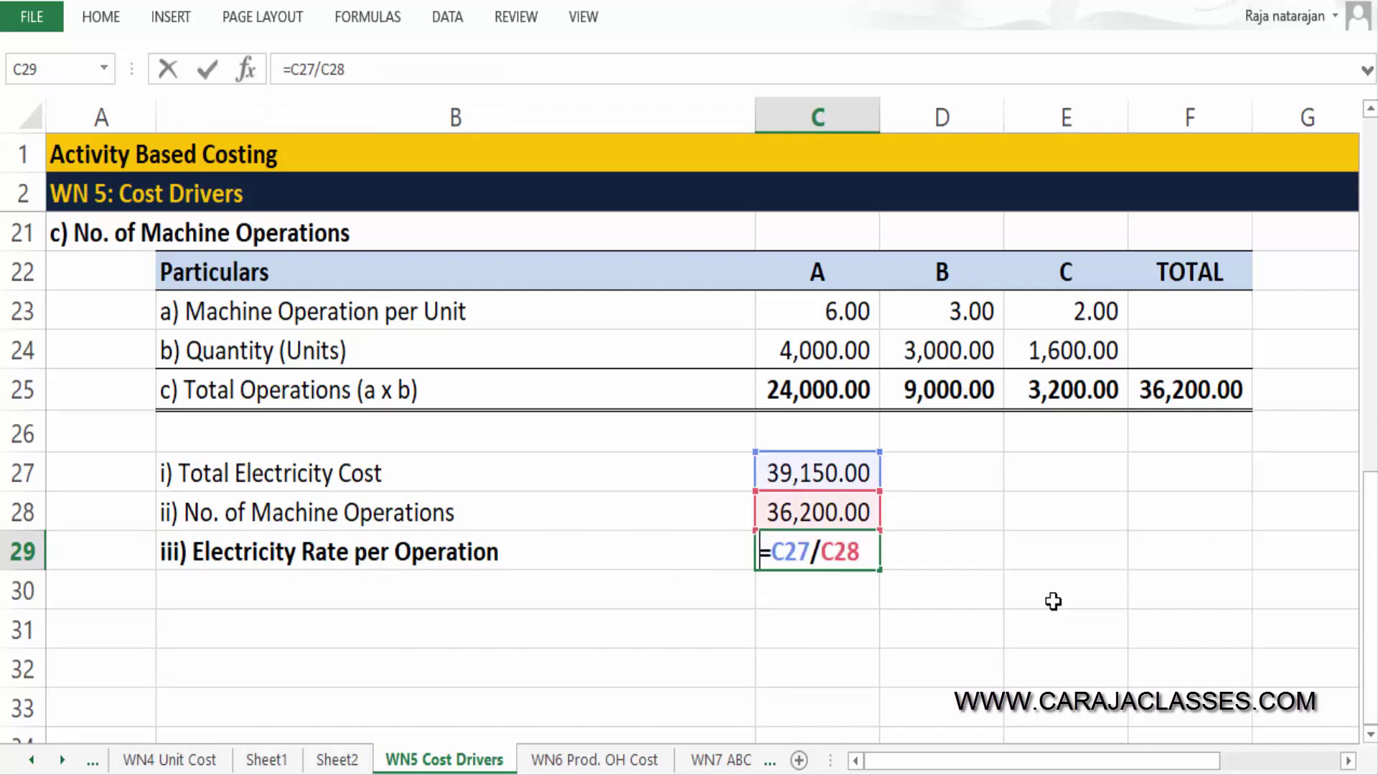
key(Escape)
key(Up)
key(Up)
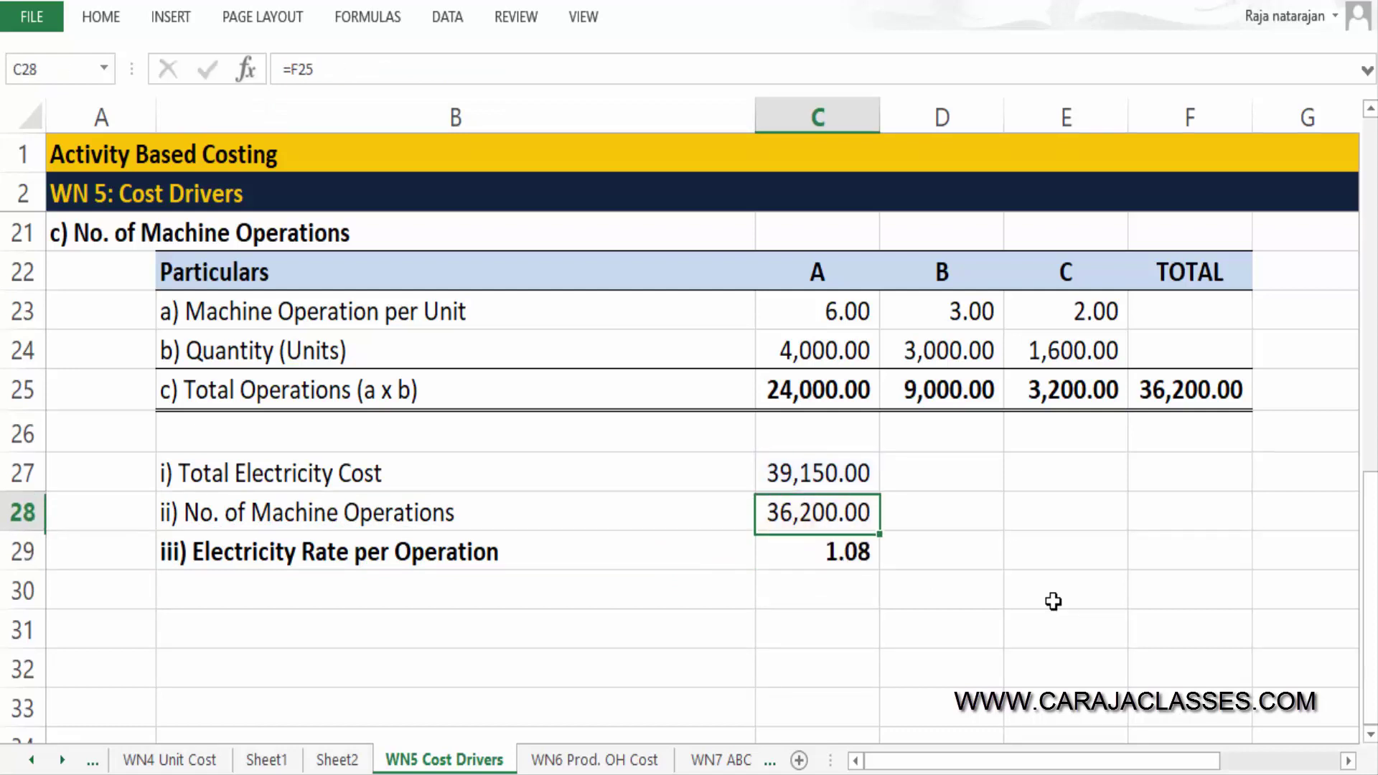
key(Down)
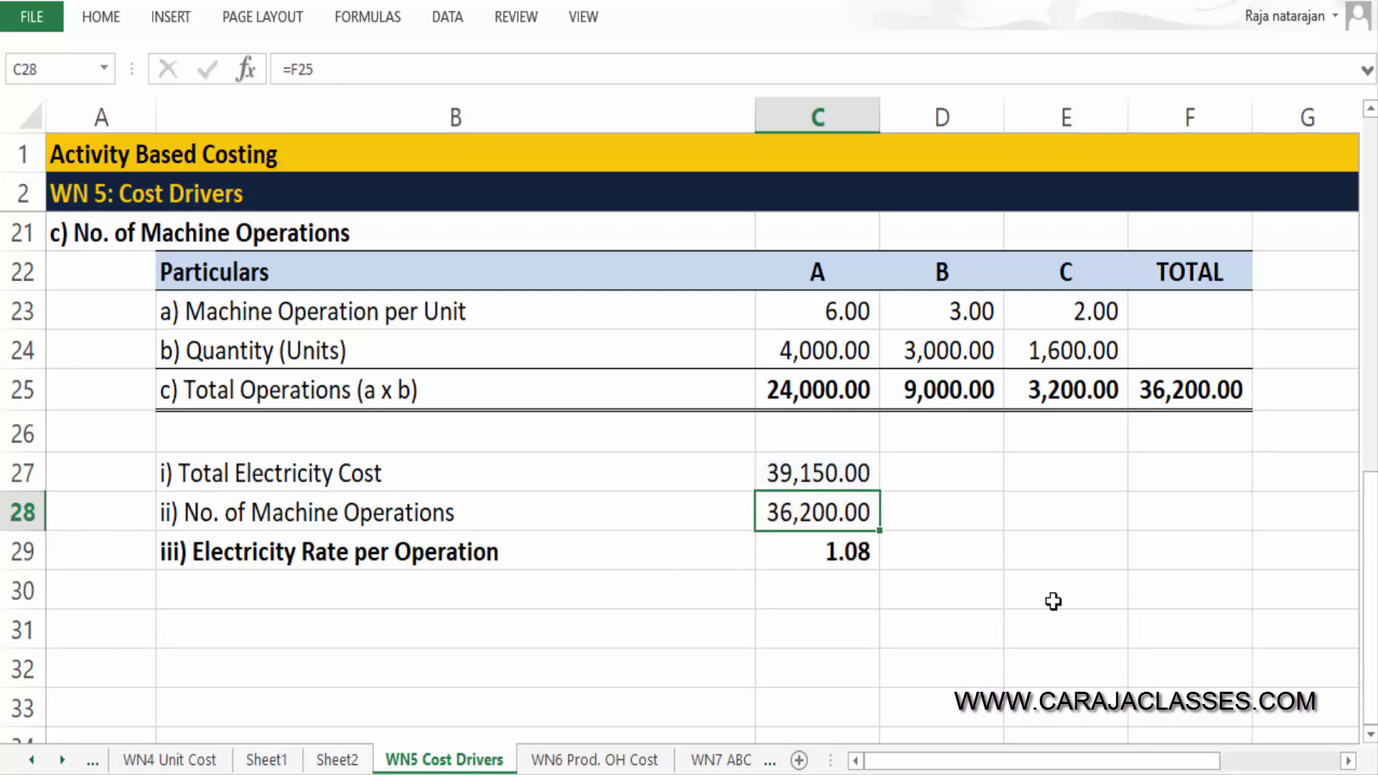
key(Down)
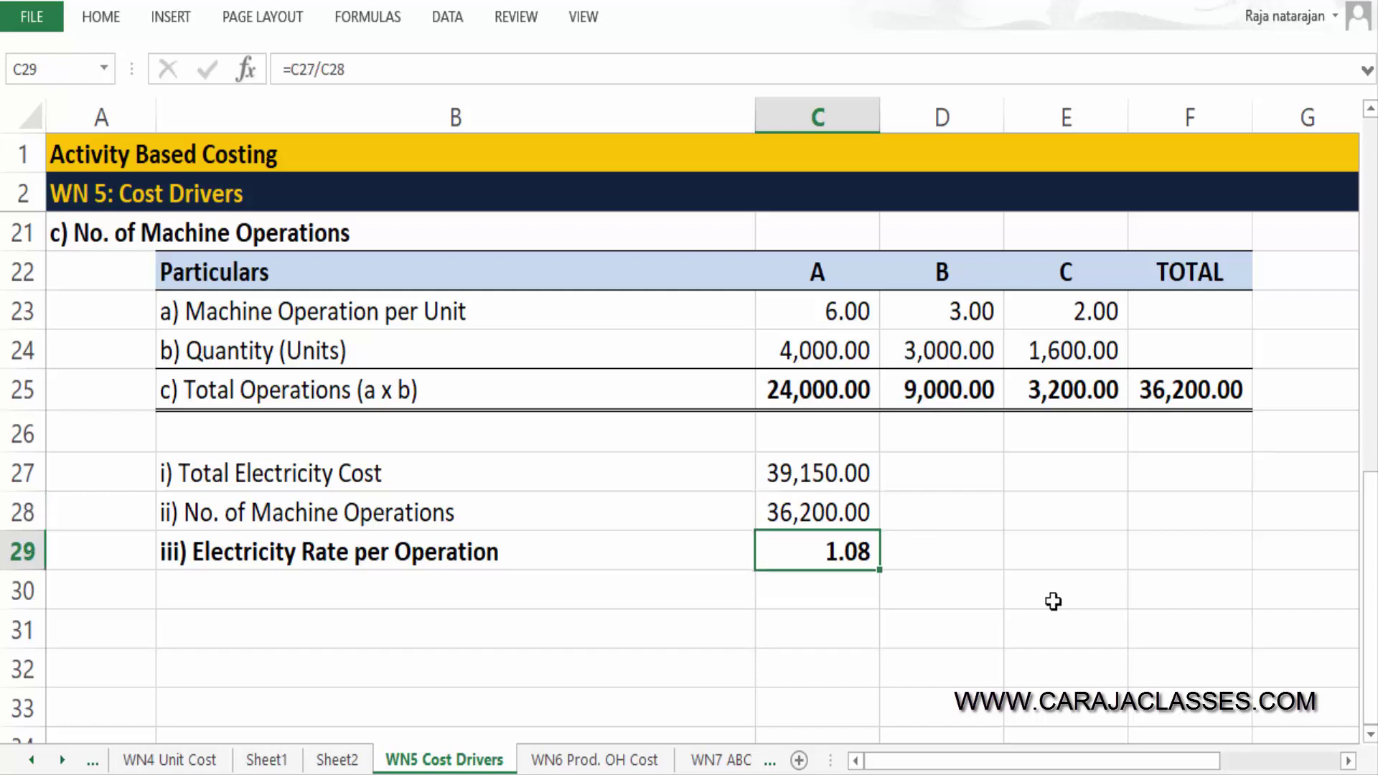
Review the WN5 Cost Drivers sections from machine operations back up to Total Weights.
scroll(1053, 602, up, 1)
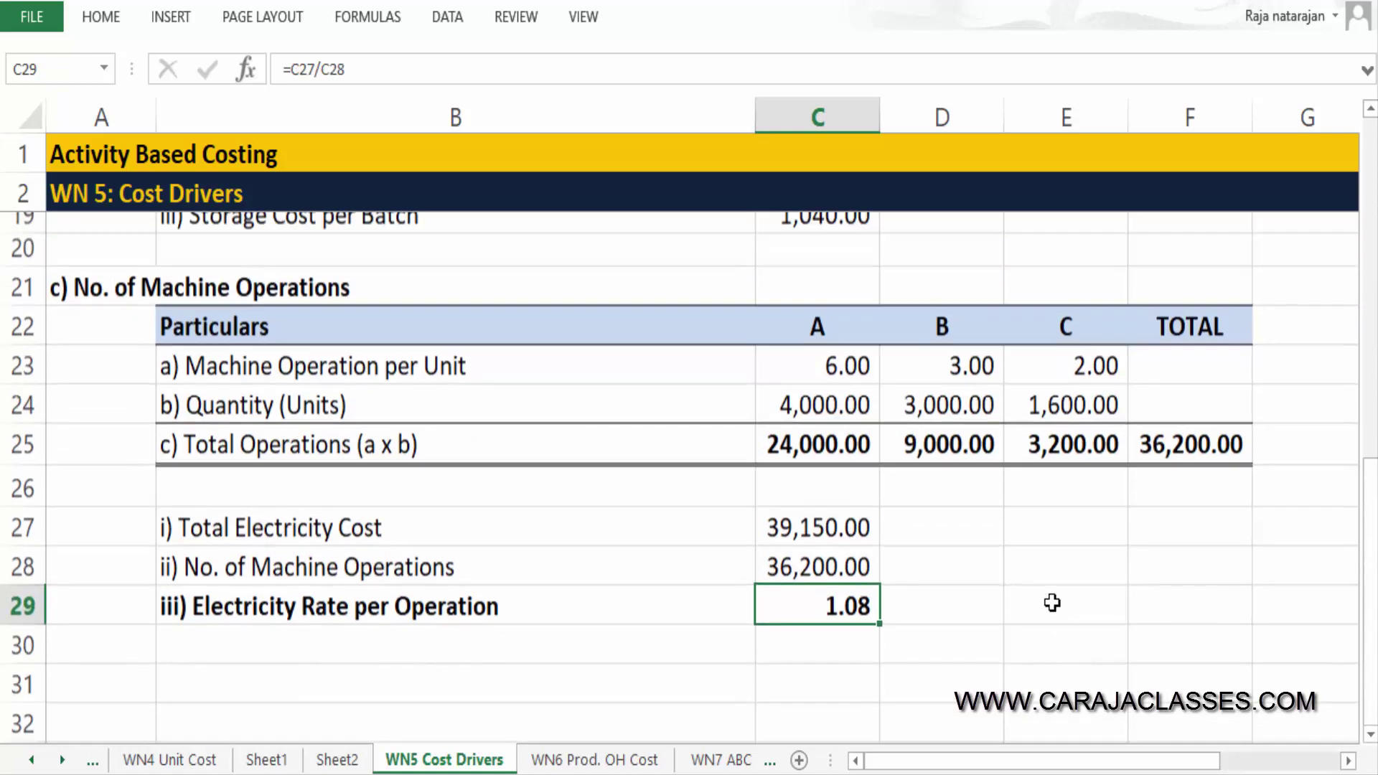
scroll(1052, 602, up, 3)
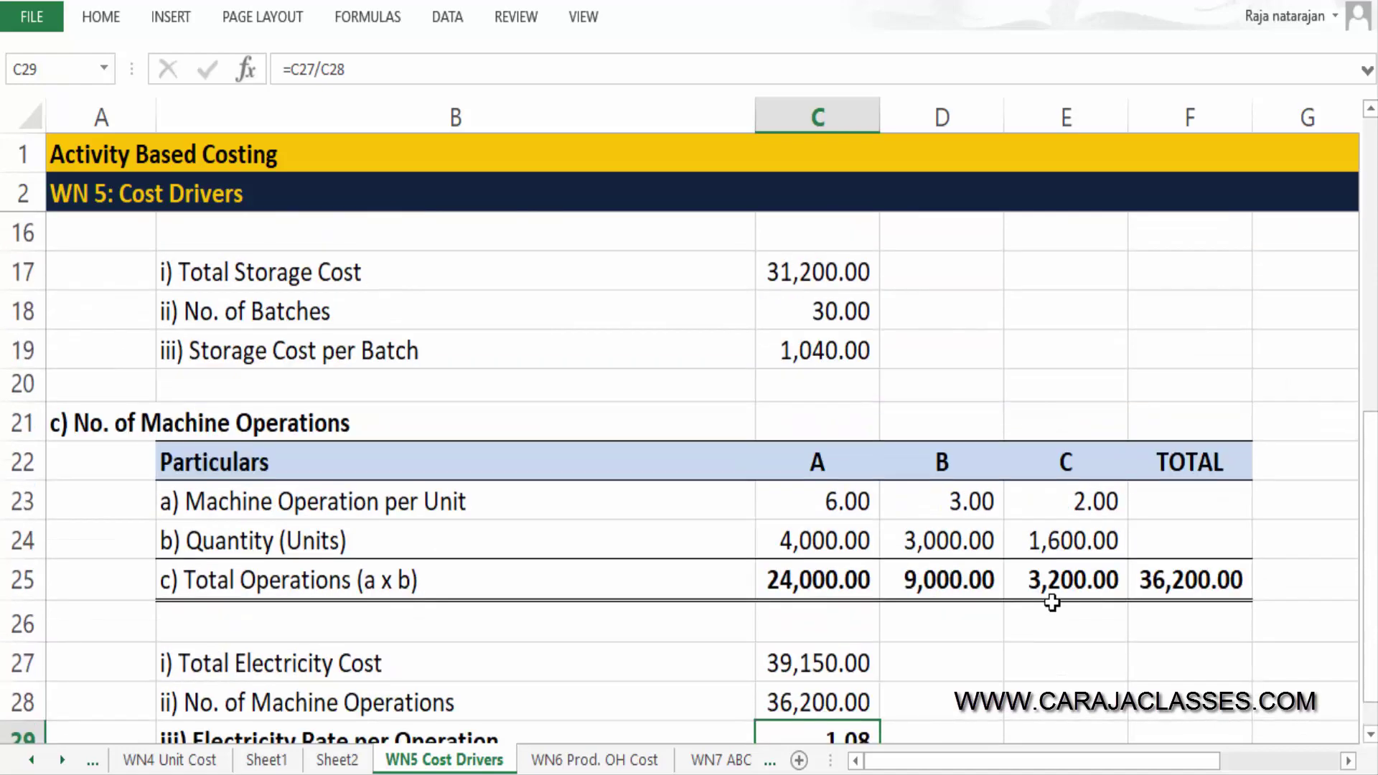
scroll(1052, 602, up, 3)
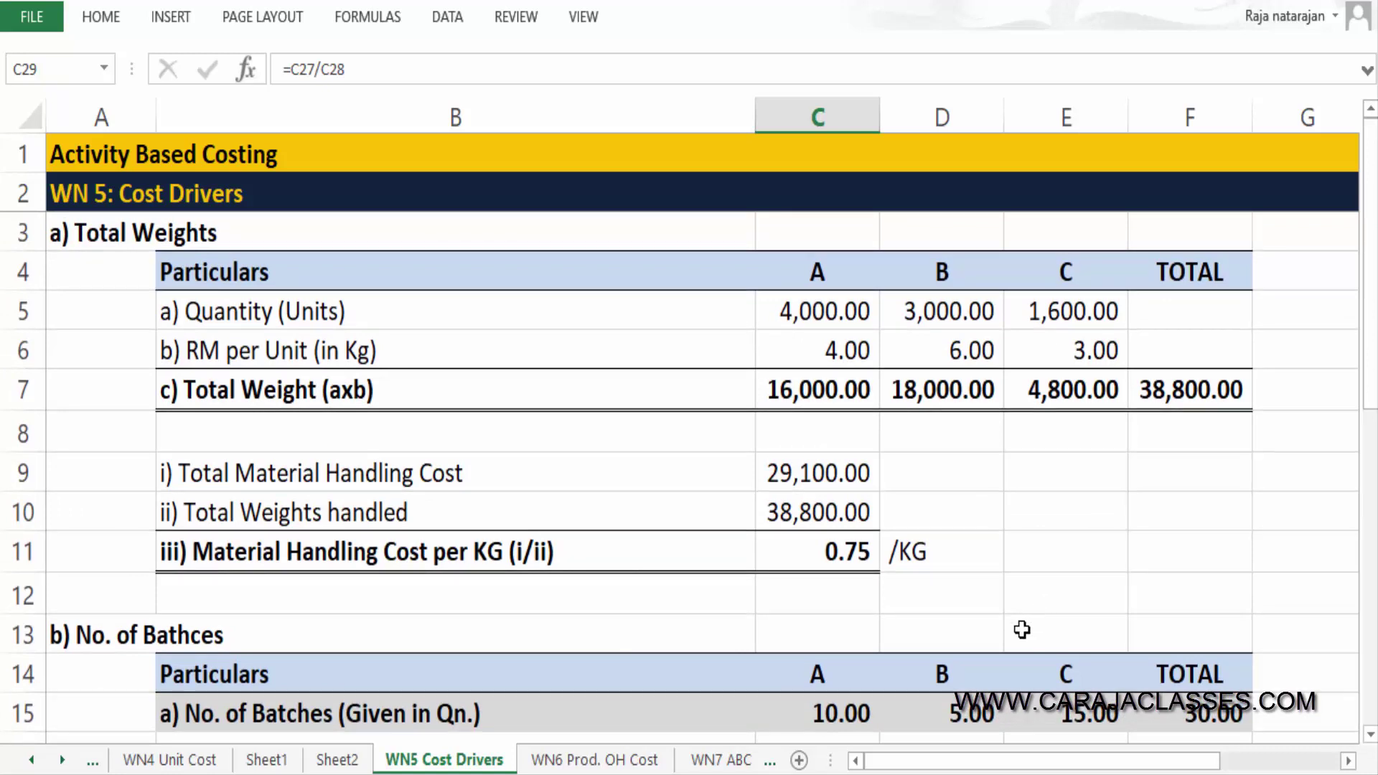
Open the start of WN6 Prod. OH Cost and check the problem data on Sheet1, returning to WN6.
click(628, 761)
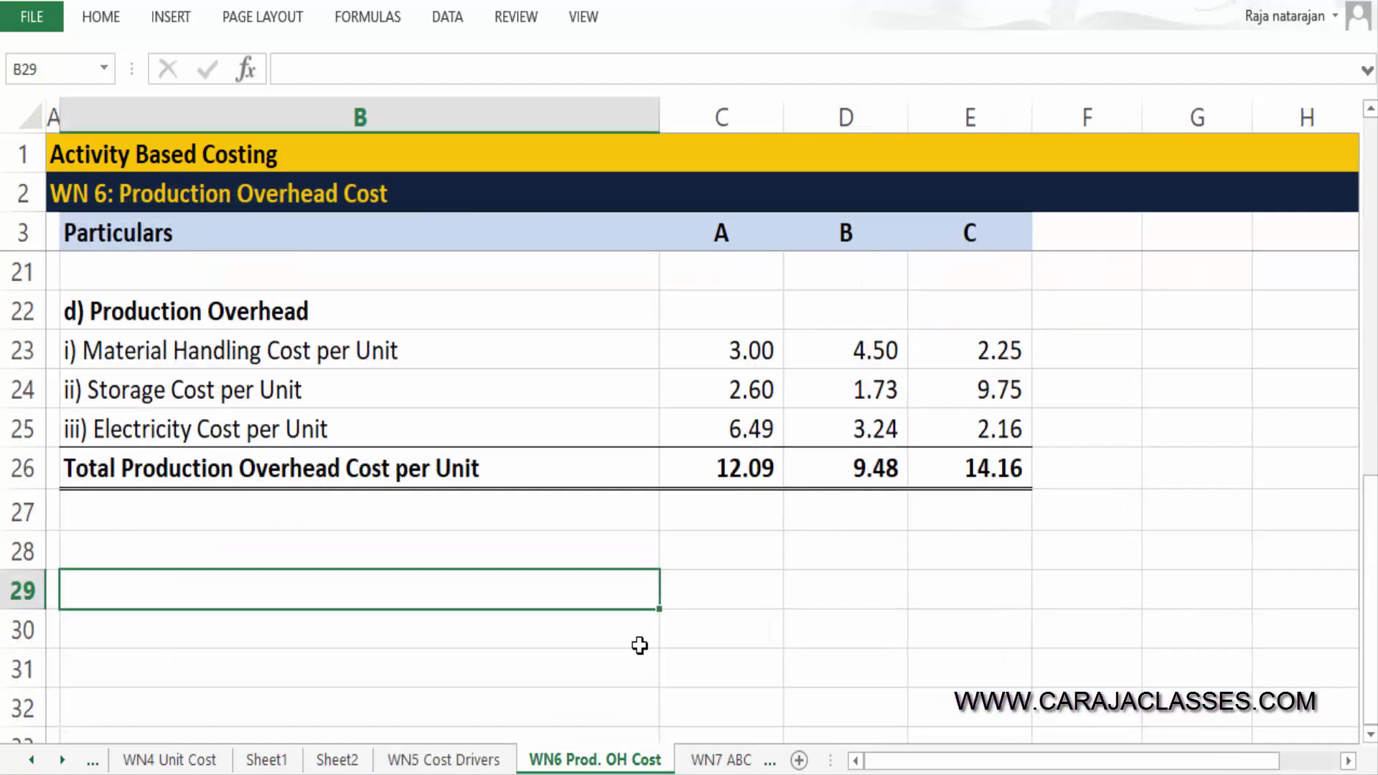
scroll(621, 547, up, 4)
scroll(620, 549, up, 2)
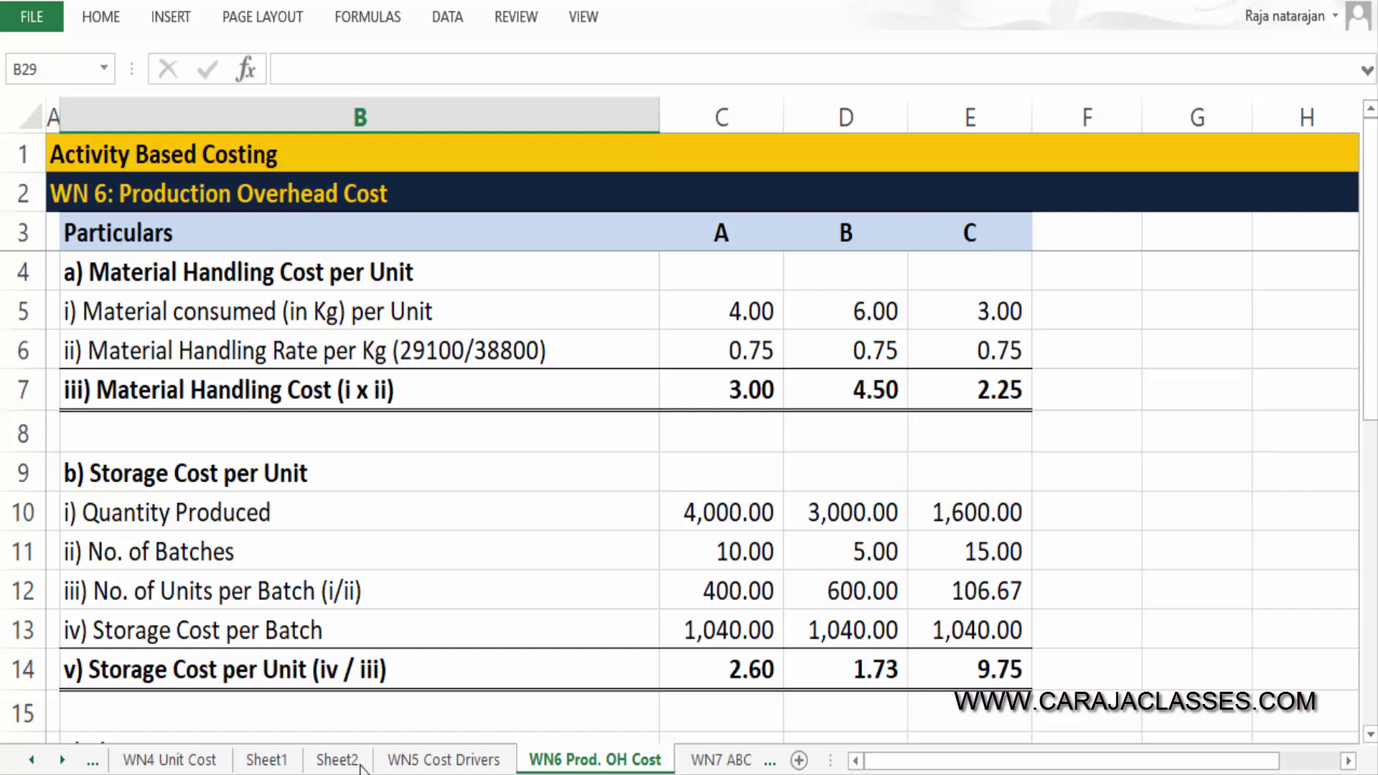
click(277, 764)
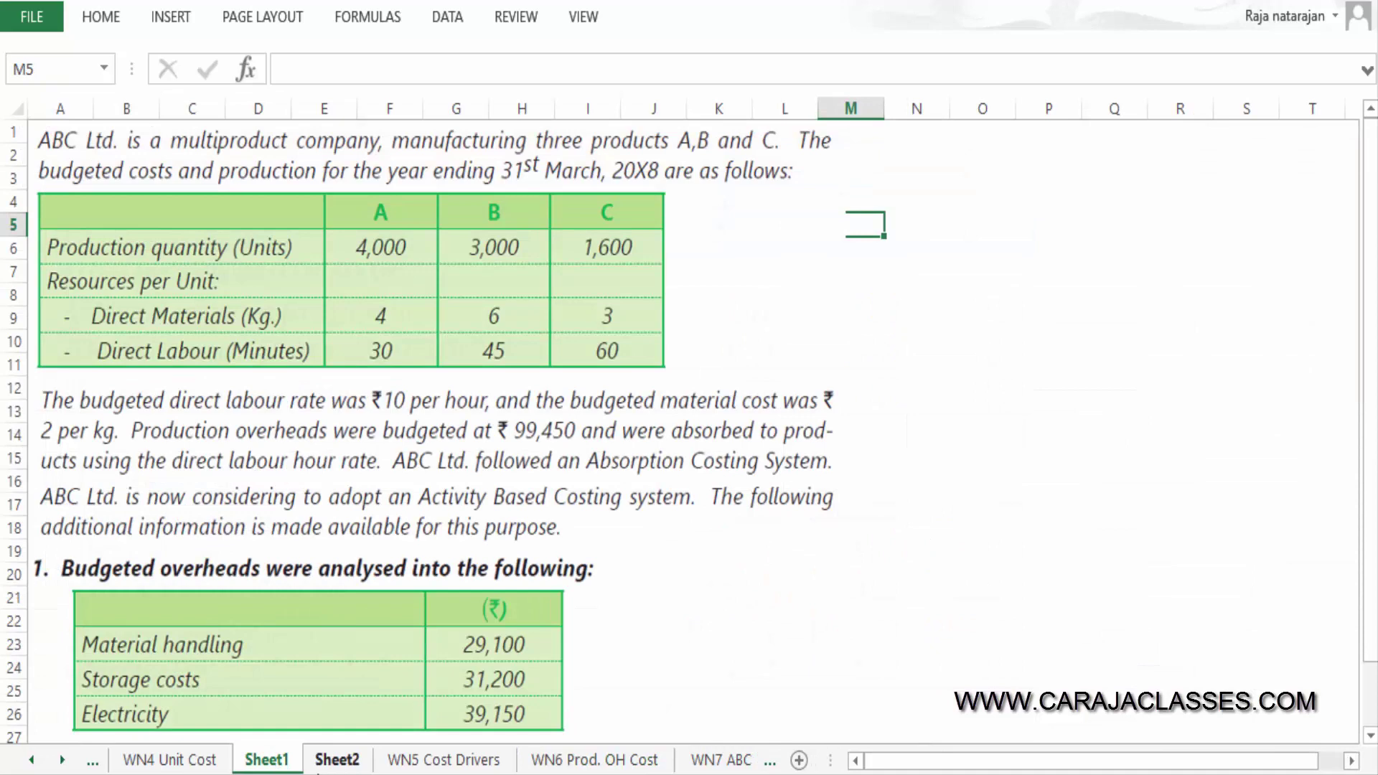
click(595, 761)
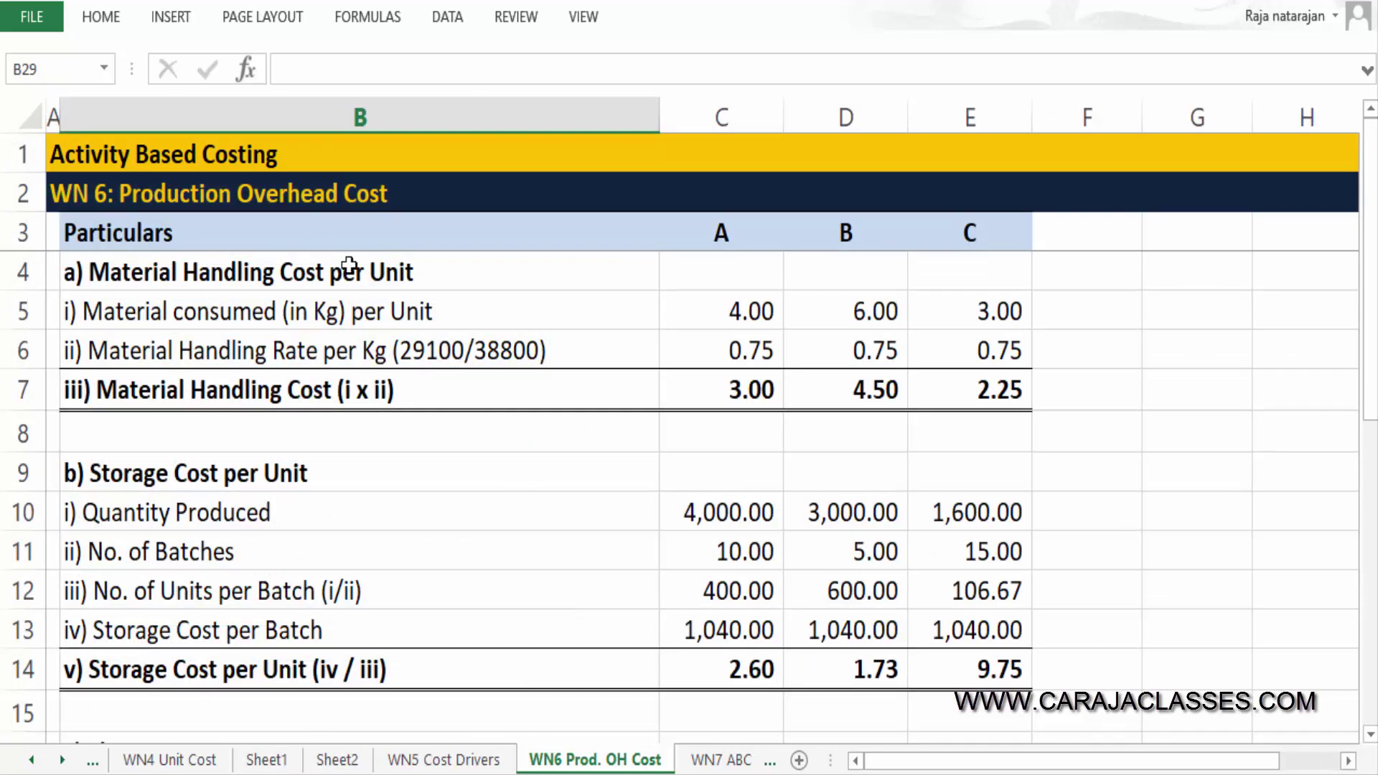
Go through the Material consumed (in Kg) per Unit values of products A, B and C in C5:E5.
click(354, 278)
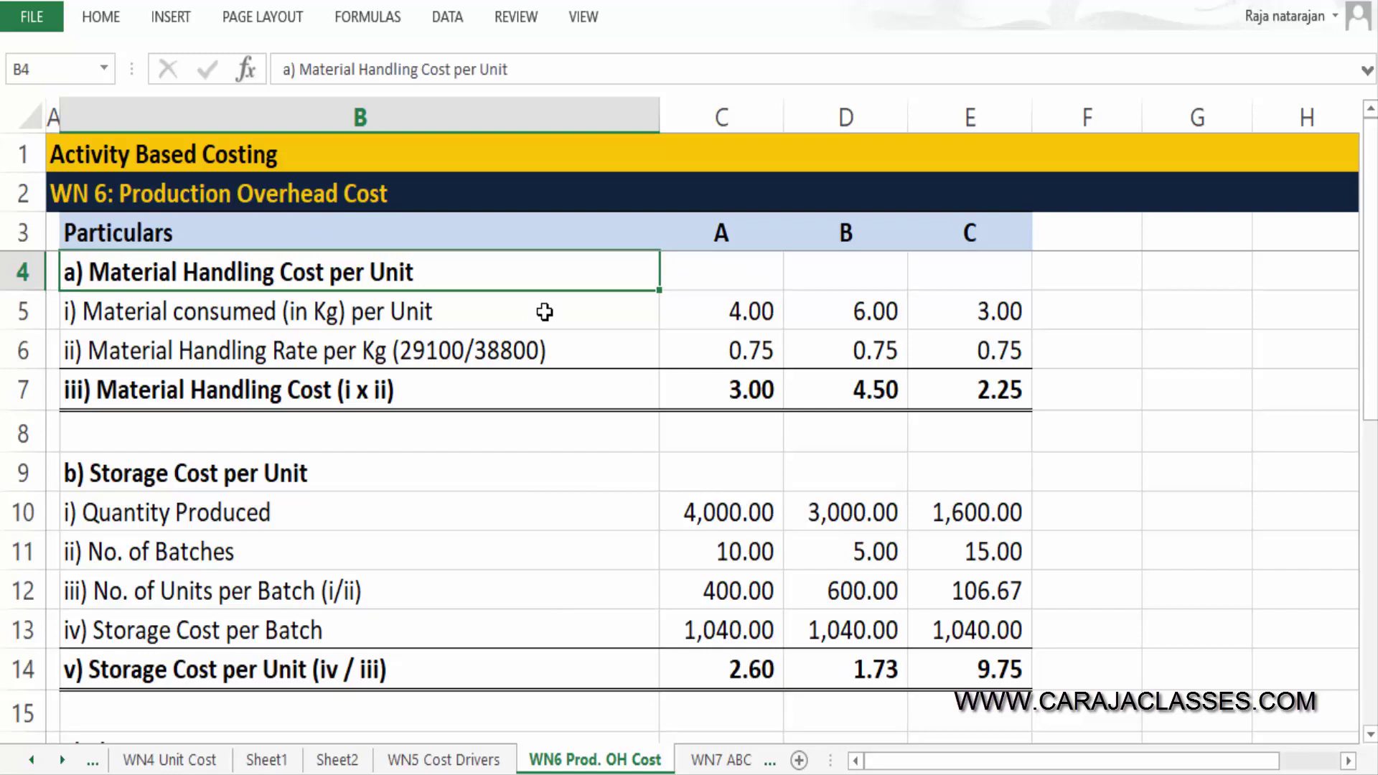
click(545, 311)
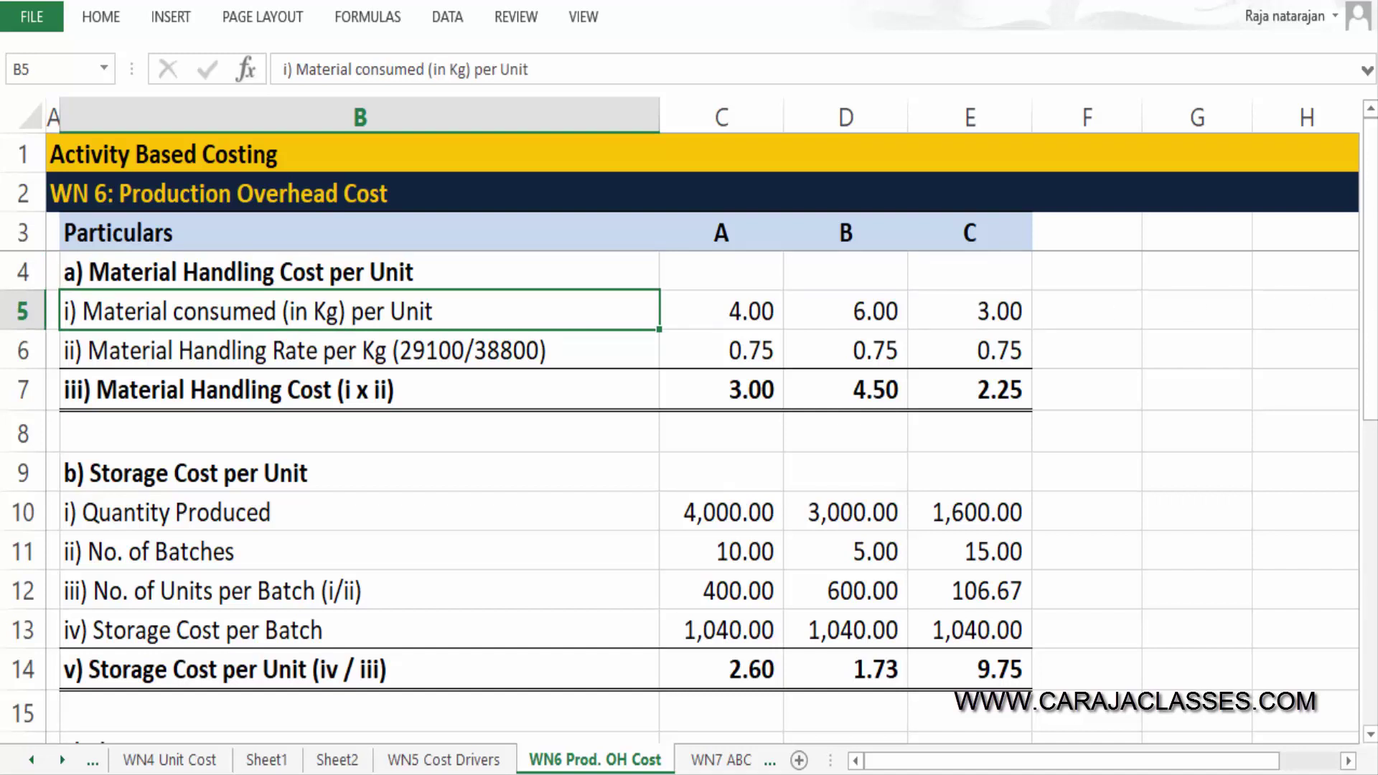
click(721, 311)
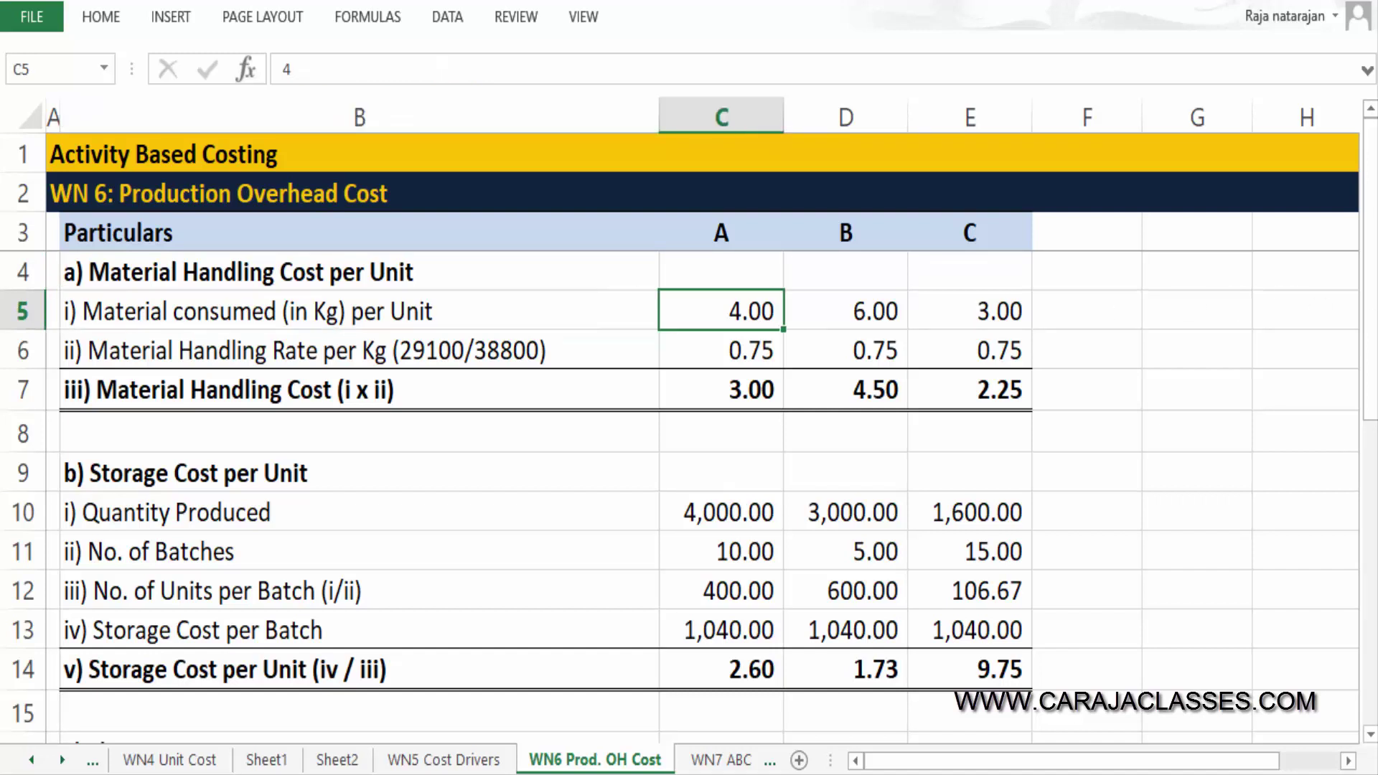
key(Right)
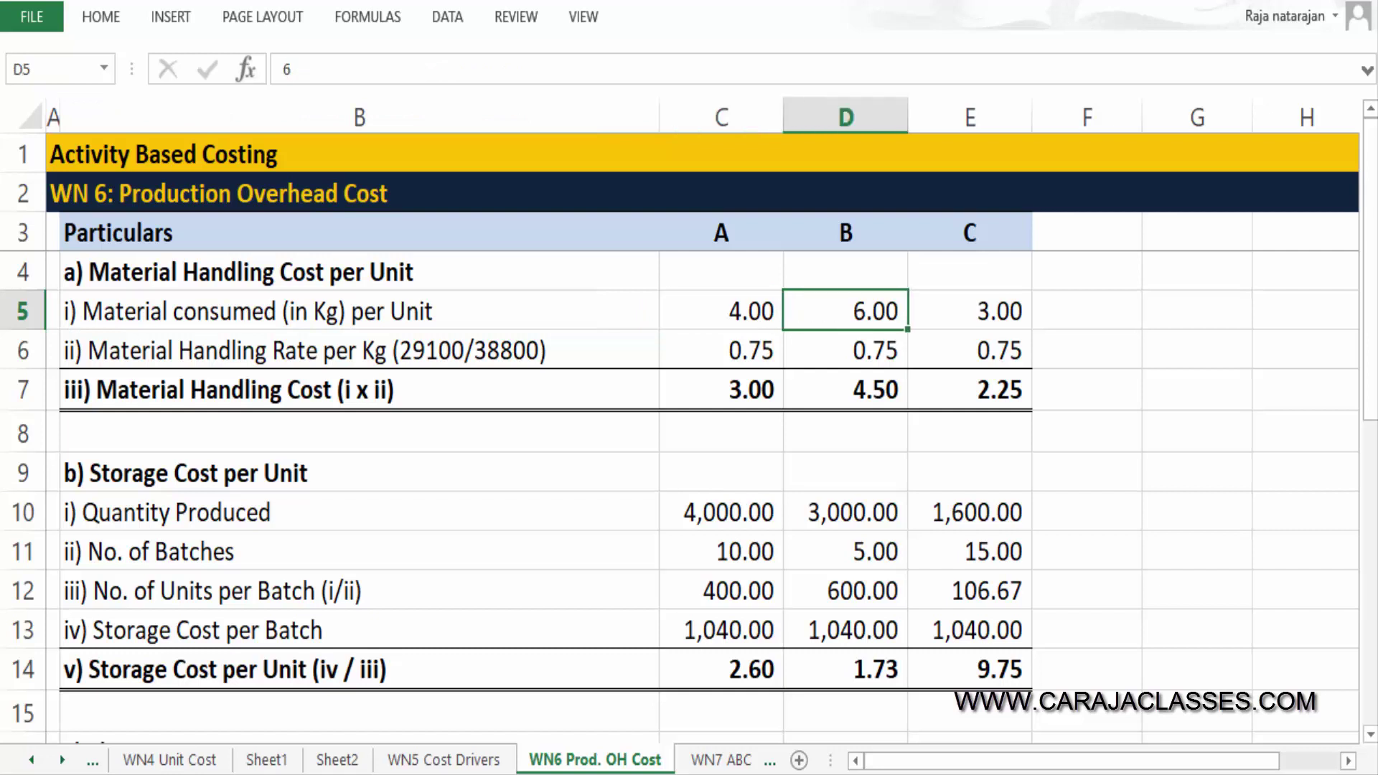
key(Right)
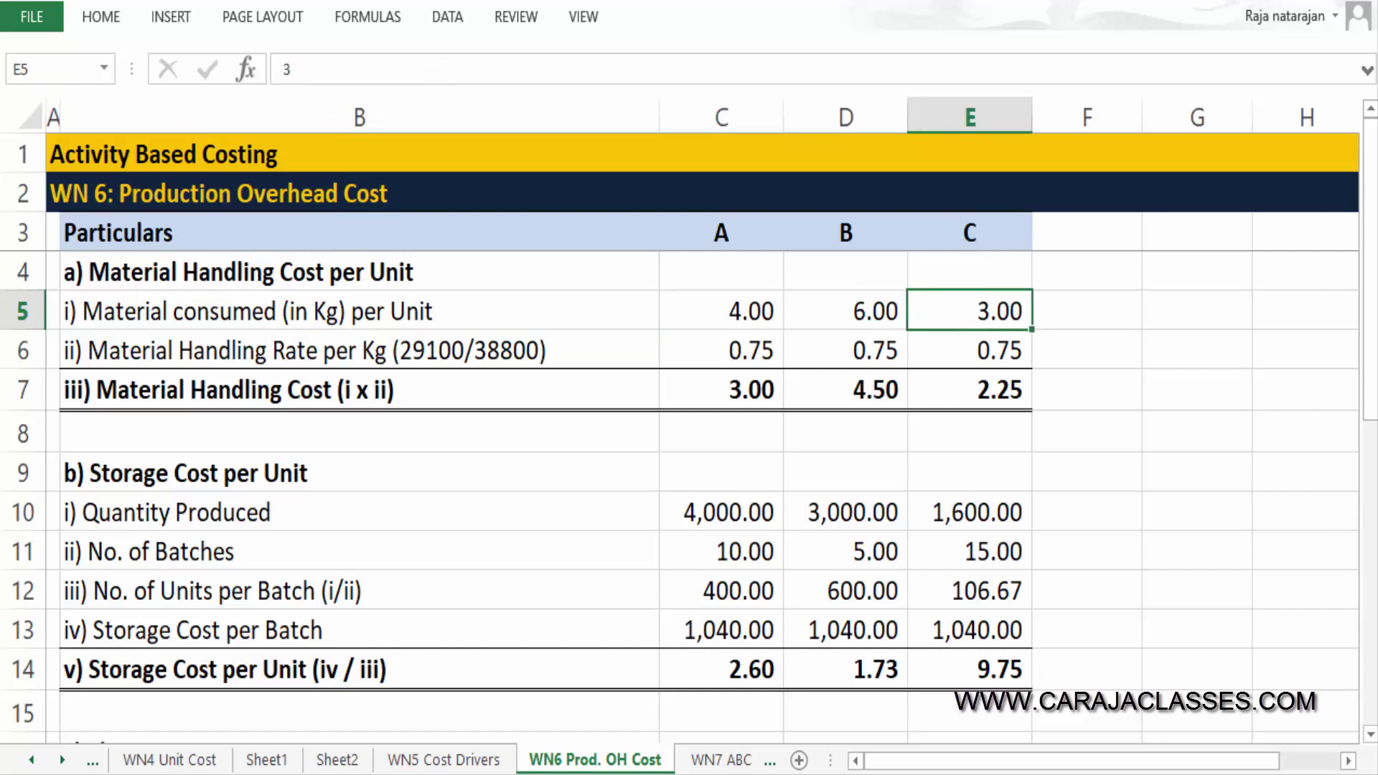
key(Left)
key(Left)
key(Left)
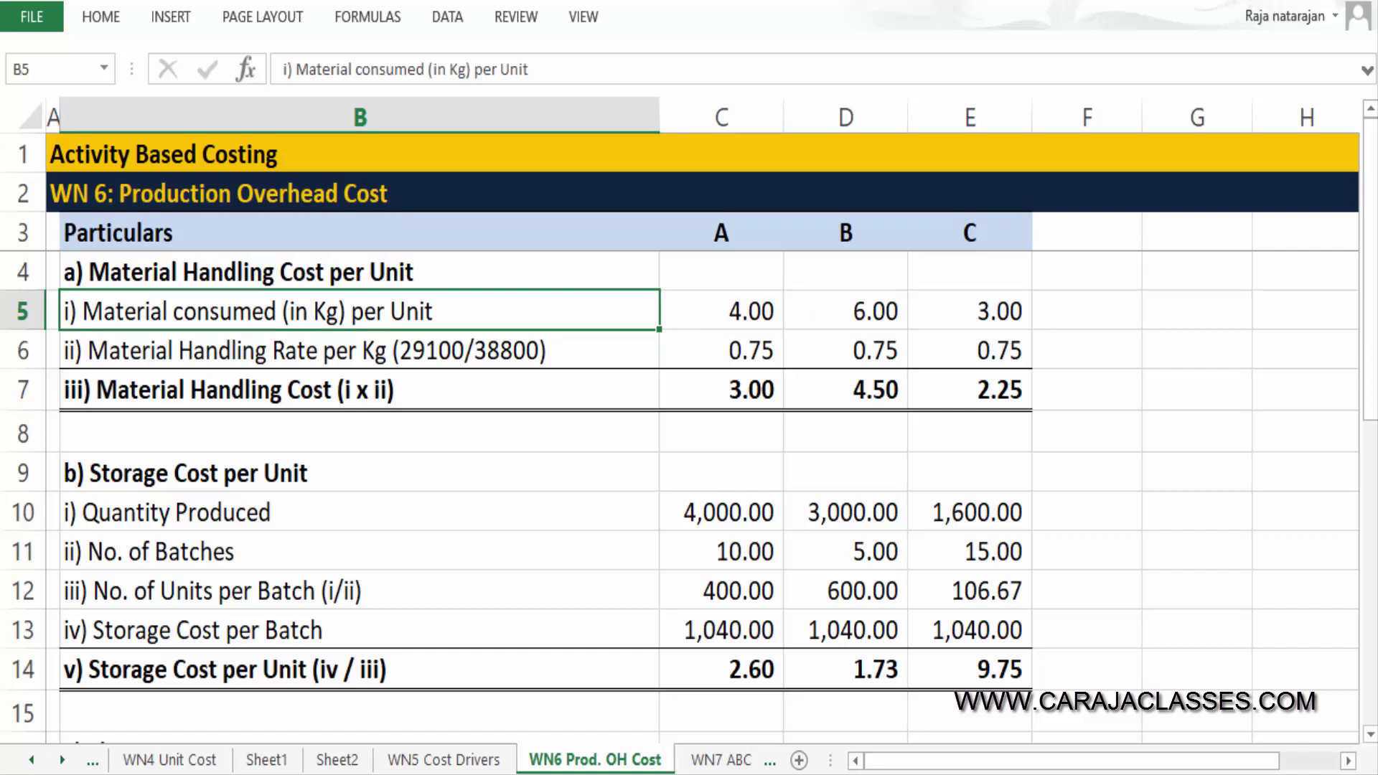
Trace the Material Handling Rate per Kg to C11 on WN5 Cost Drivers and select C6:E6 on WN6 Prod. OH Cost.
key(Down)
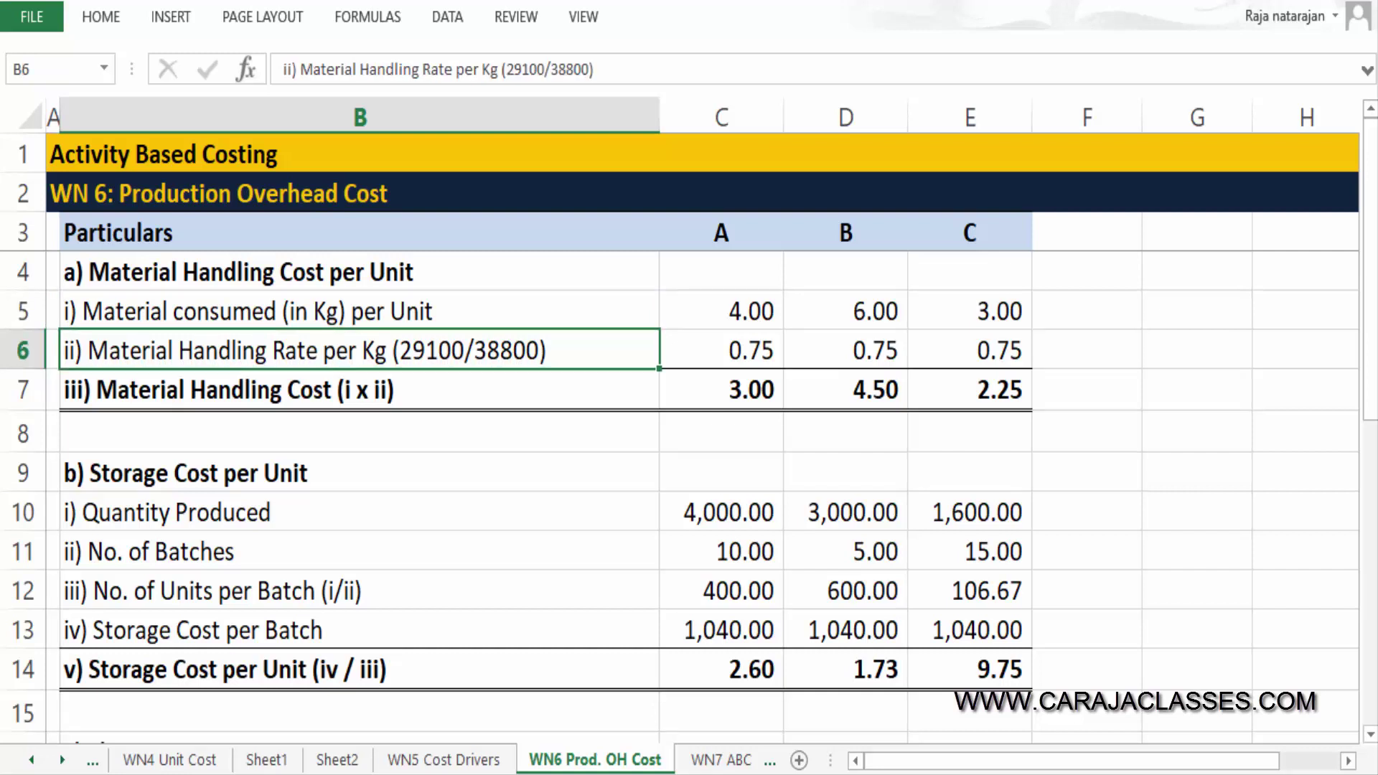
key(ctrl+Page_Up)
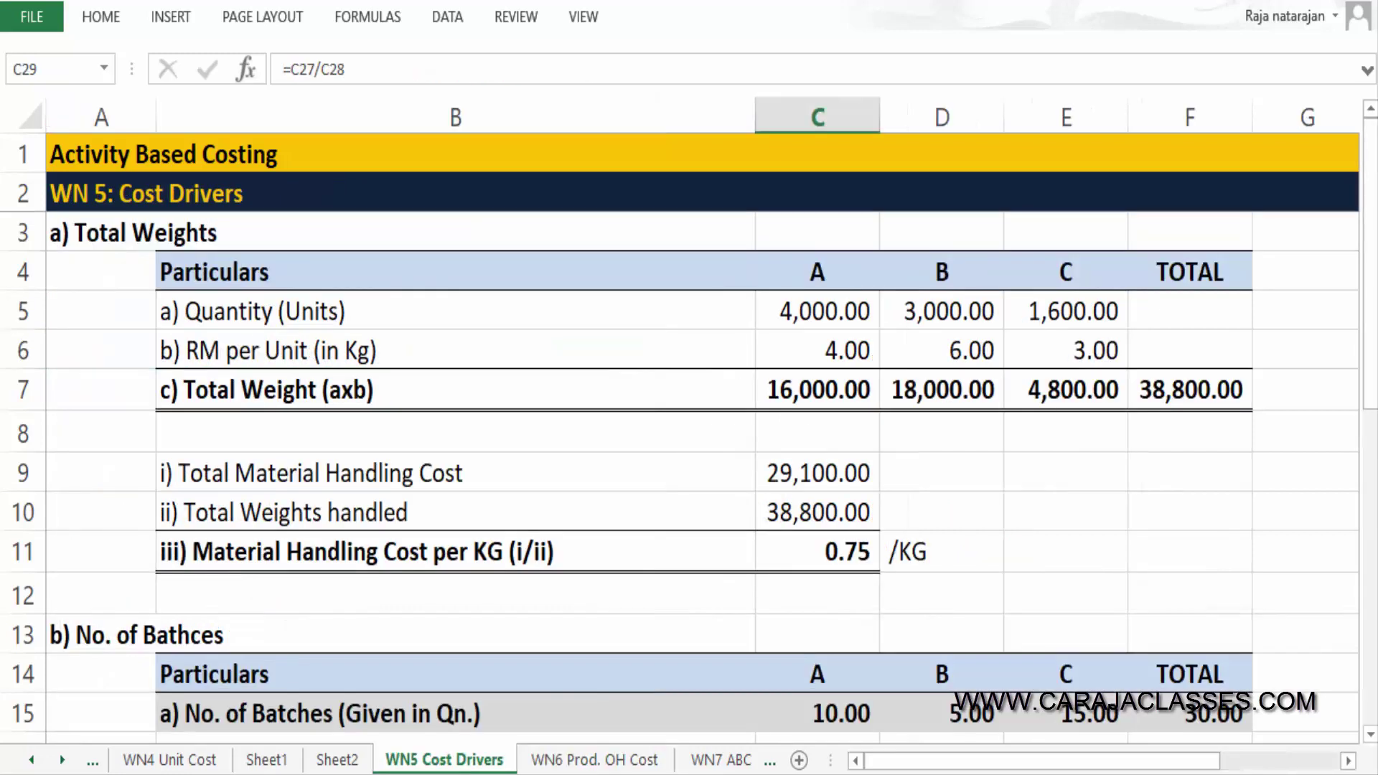
click(819, 551)
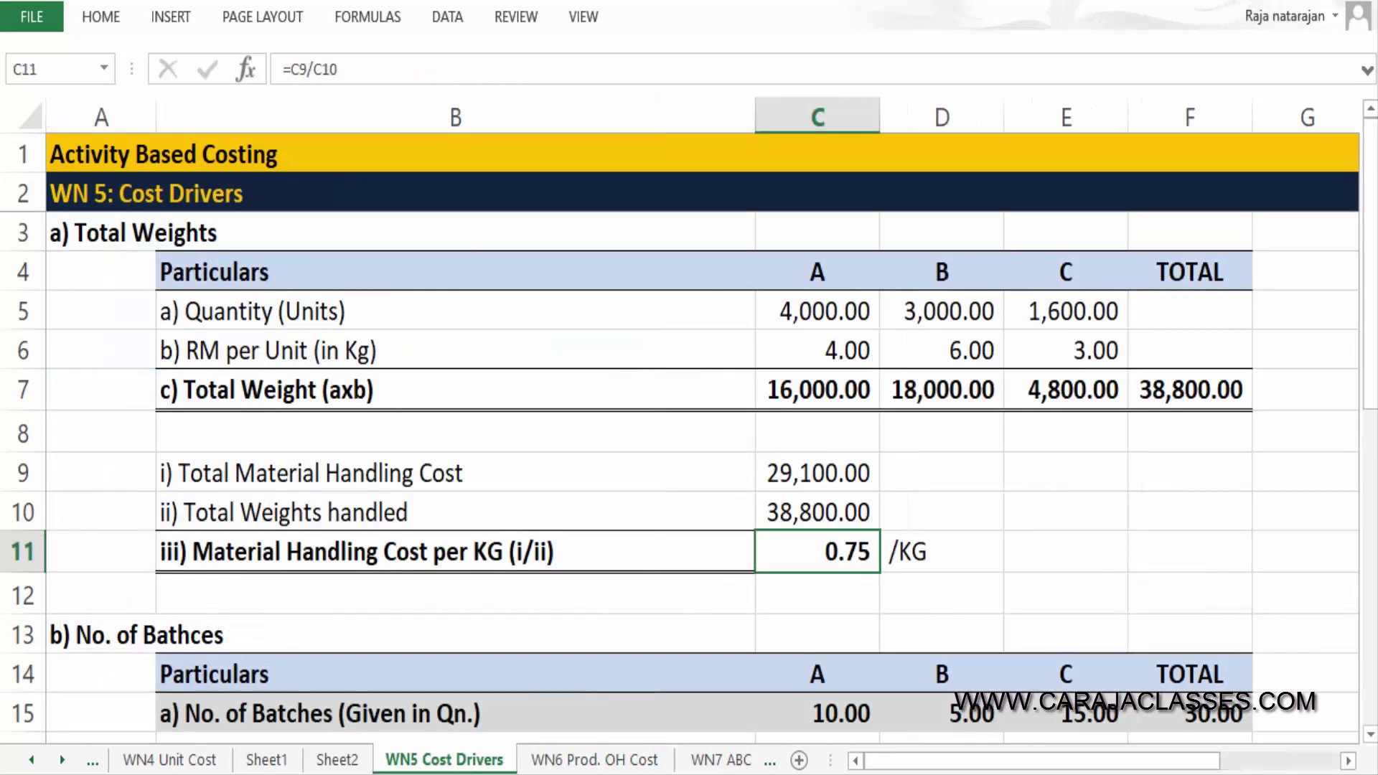
key(ctrl+Page_Down)
key(shift+Right)
key(shift+Right)
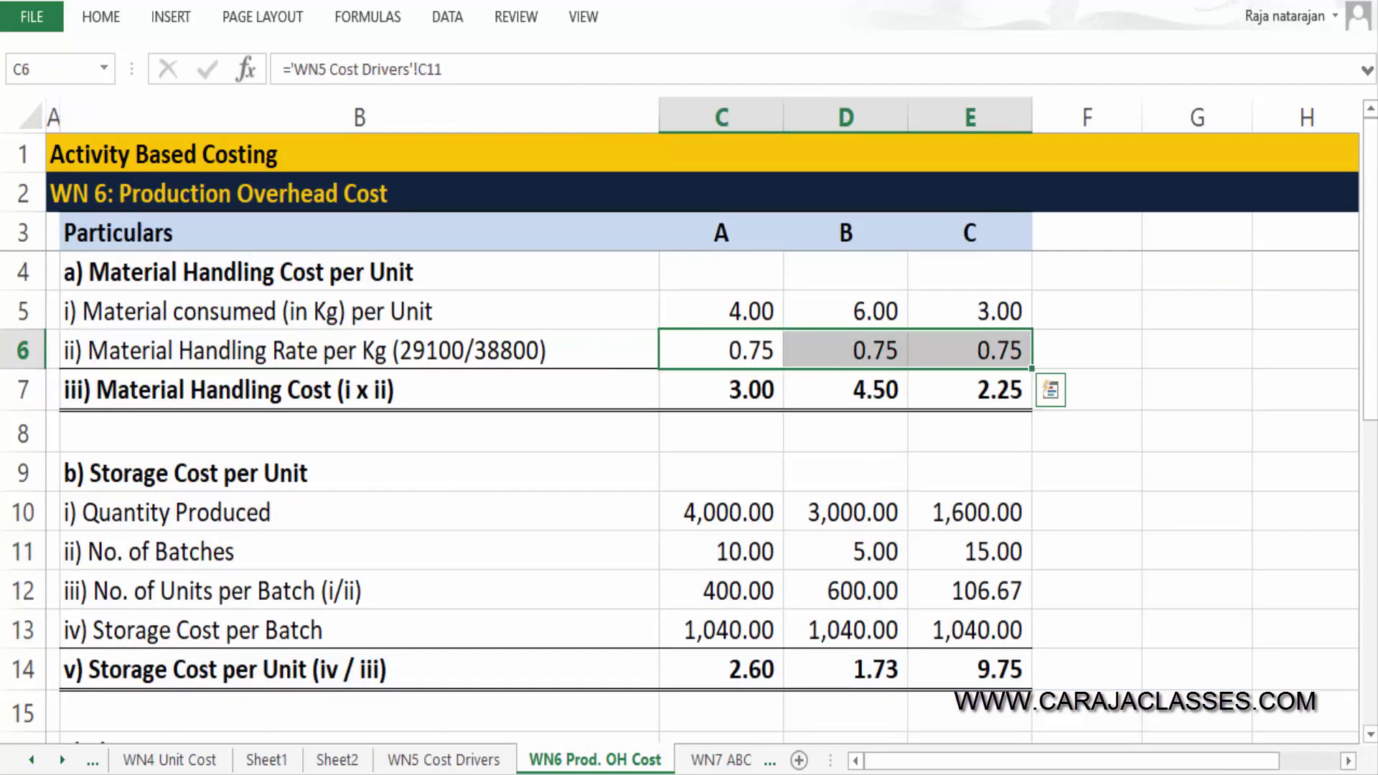
Review the material consumed in C5:E5 and handling rates in C6:E6 that feed the Material Handling Cost row.
key(Home)
key(Down)
key(Right)
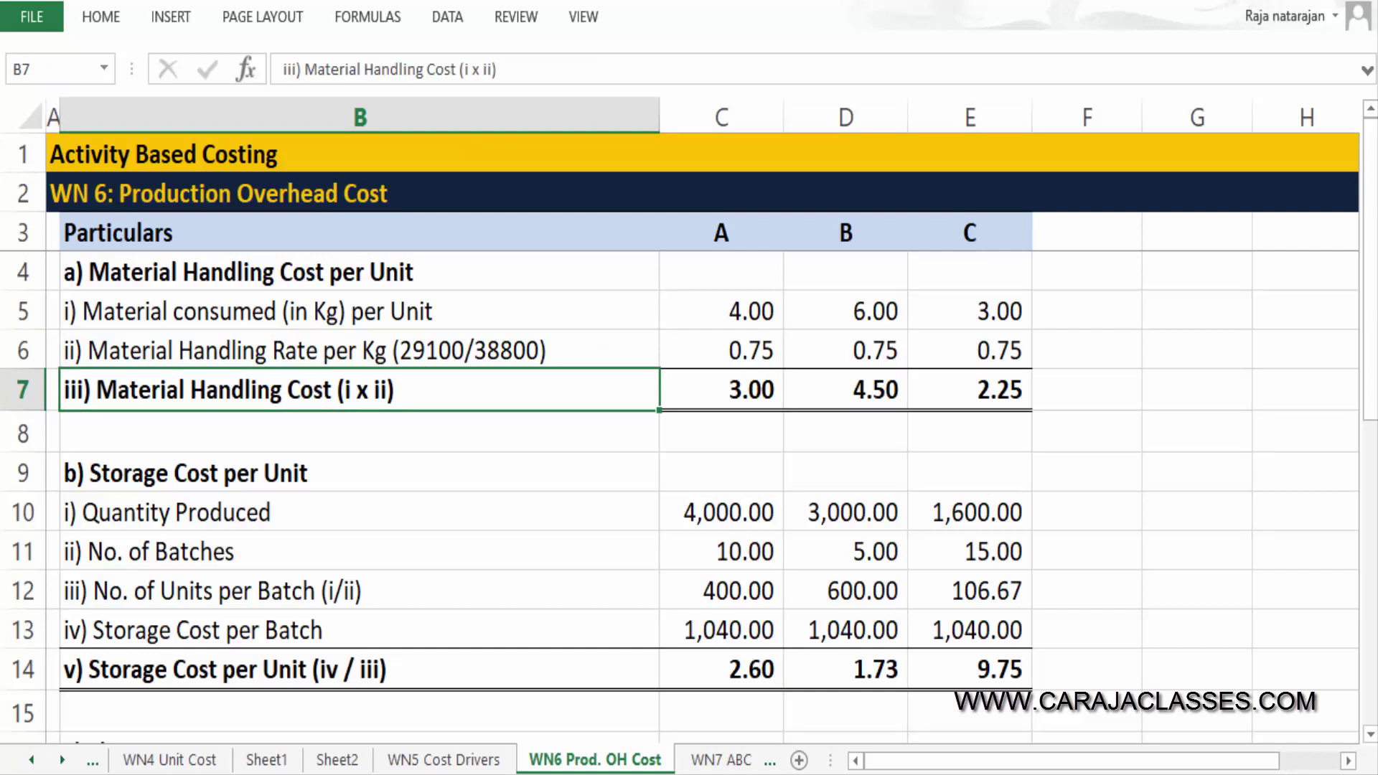
click(718, 311)
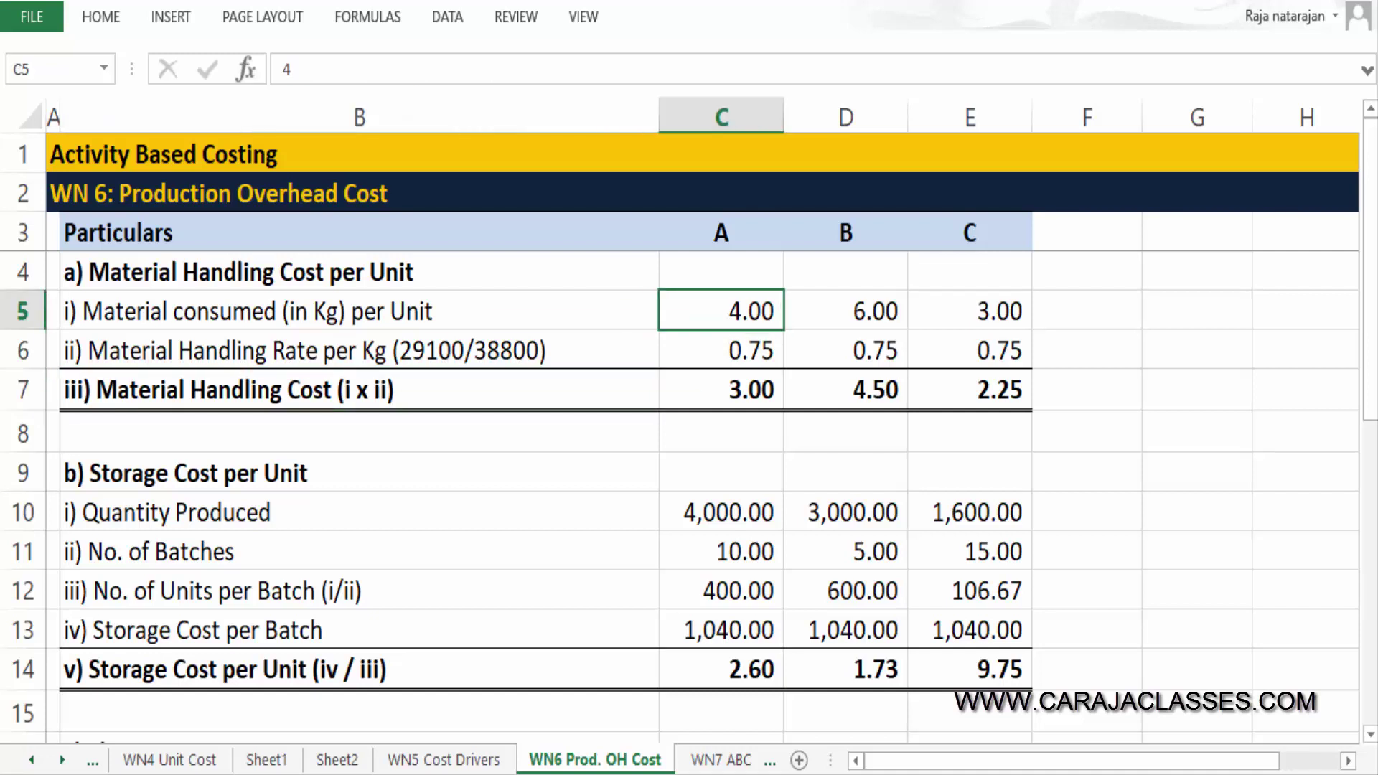
drag(717, 311, 969, 311)
click(717, 350)
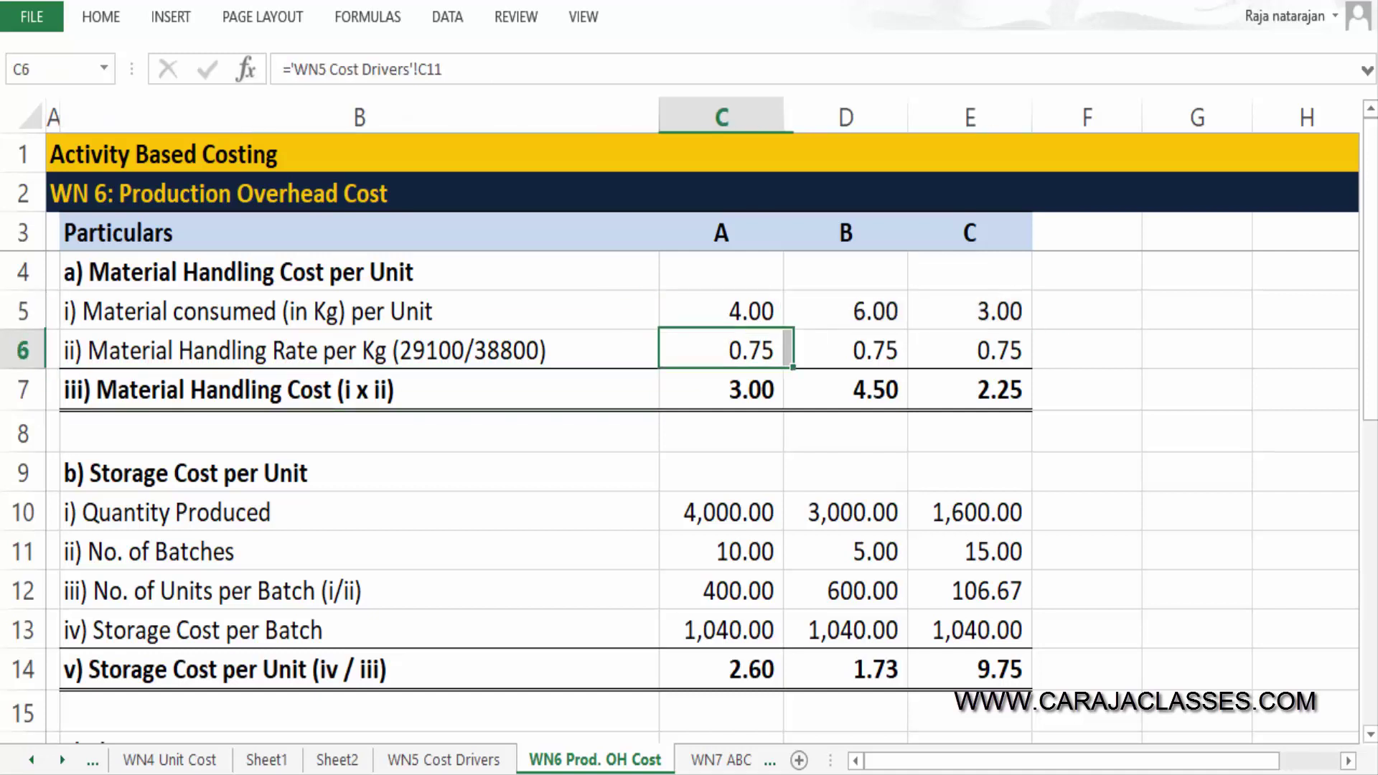
drag(718, 350, 969, 350)
Inspect the Material Handling Cost formulas for products A, B and C in C7:E7 without changing them.
click(718, 389)
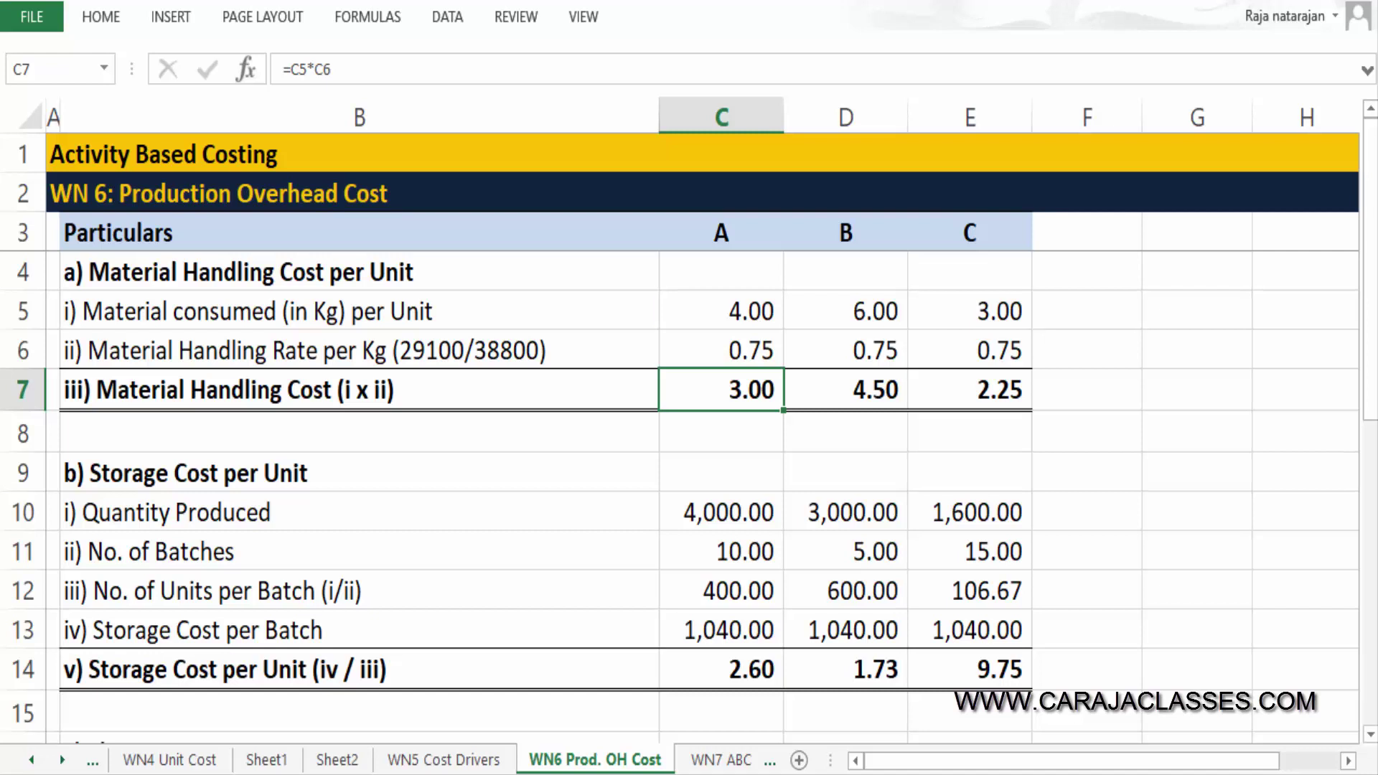
key(F2)
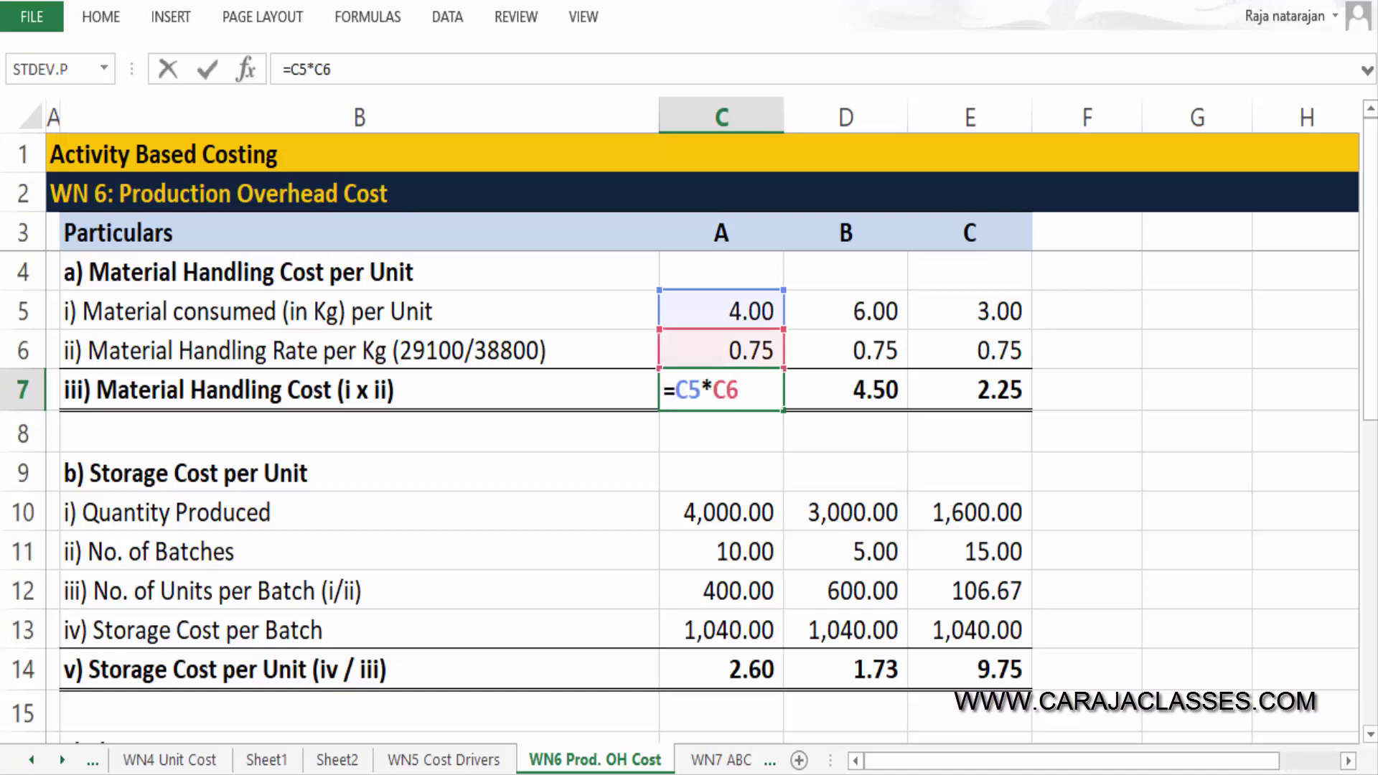
key(Escape)
key(Right)
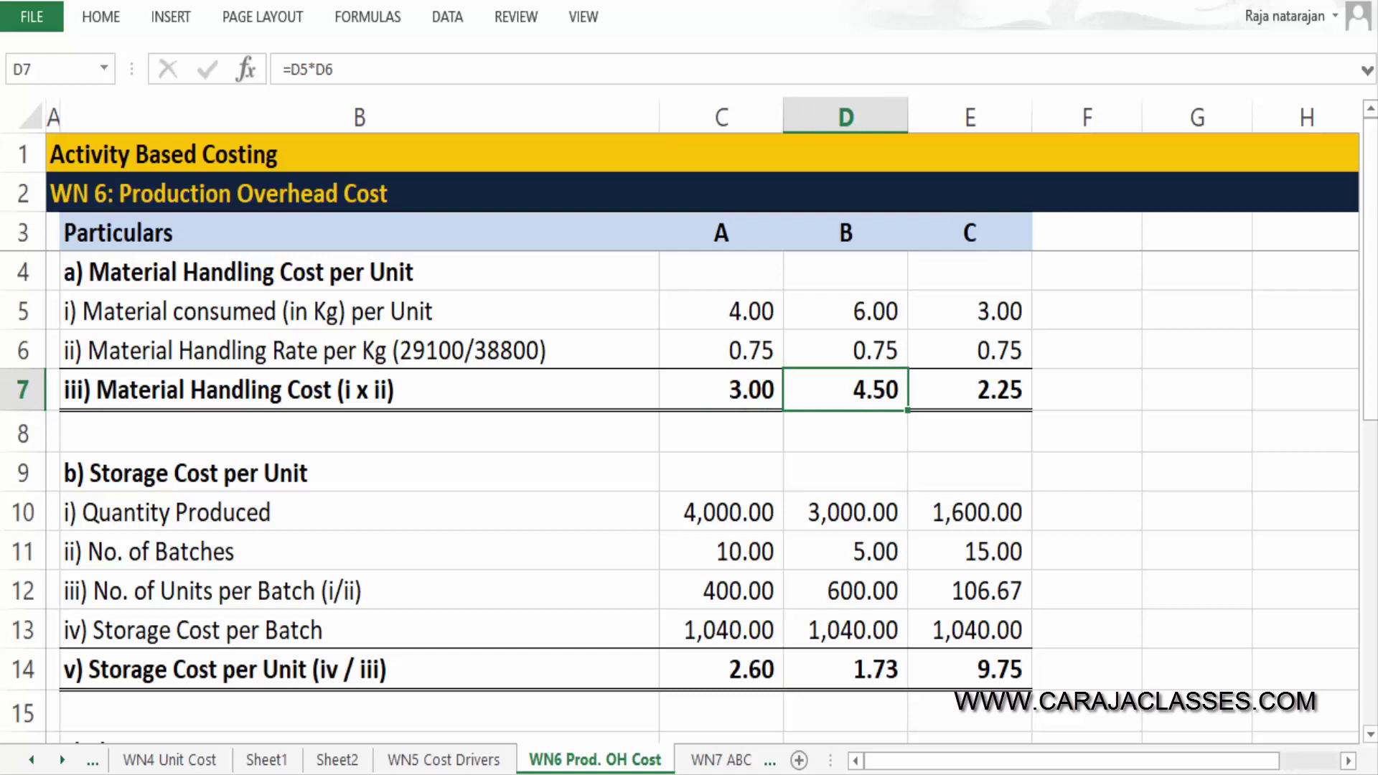
key(F2)
key(Escape)
key(Right)
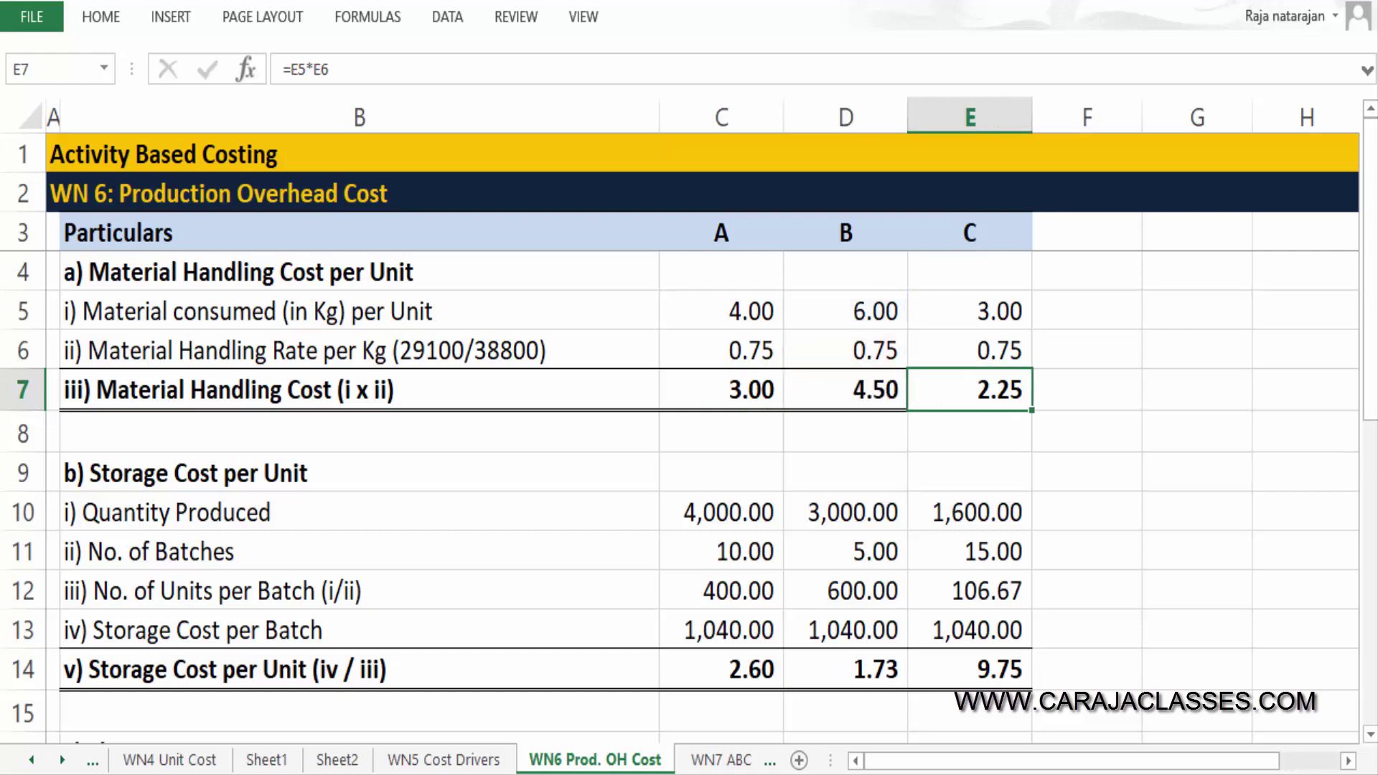
key(F2)
key(Escape)
key(Left)
key(Left)
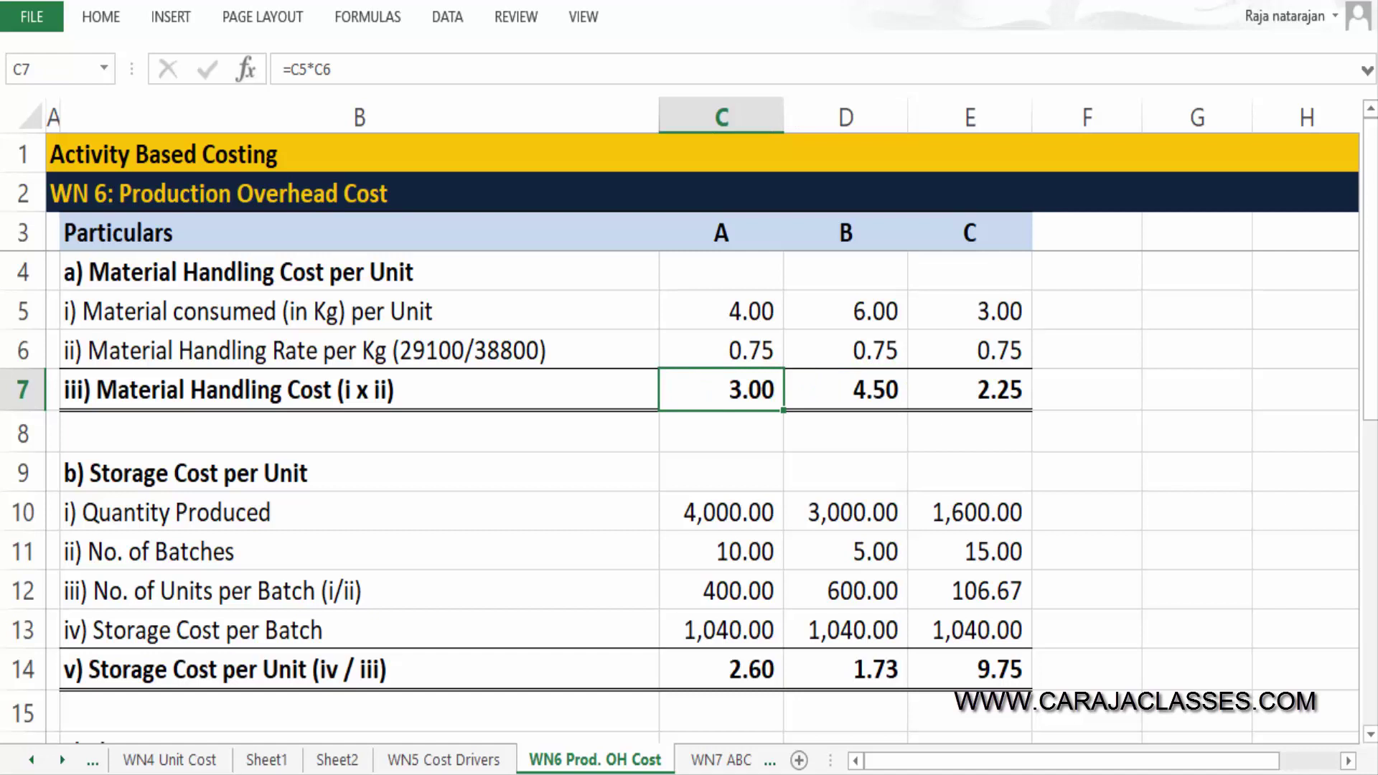
Check the Quantity Produced source data on Sheet1 and Sheet2, and select C10:E10 in the WN6 Storage Cost section.
key(Down)
key(Down)
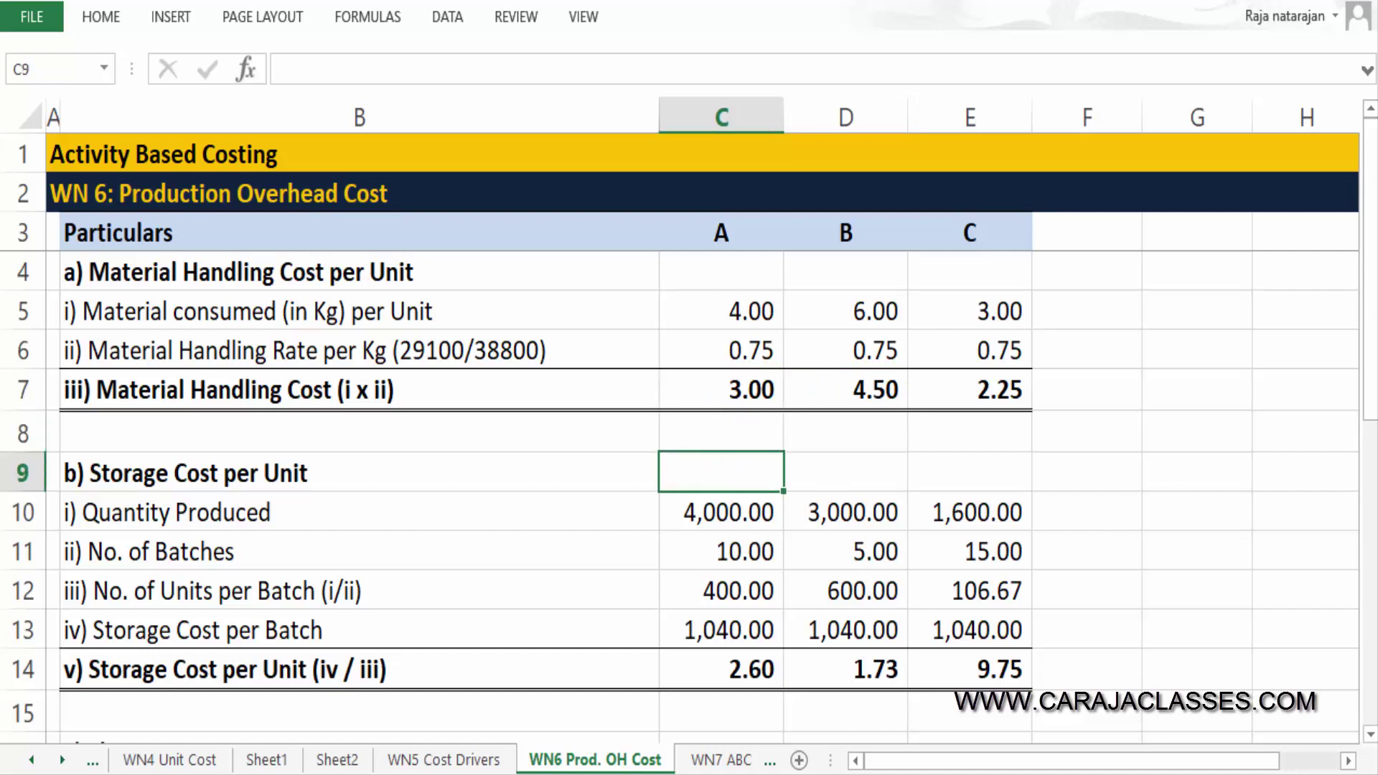
scroll(1077, 302, down, 2)
scroll(973, 329, down, 1)
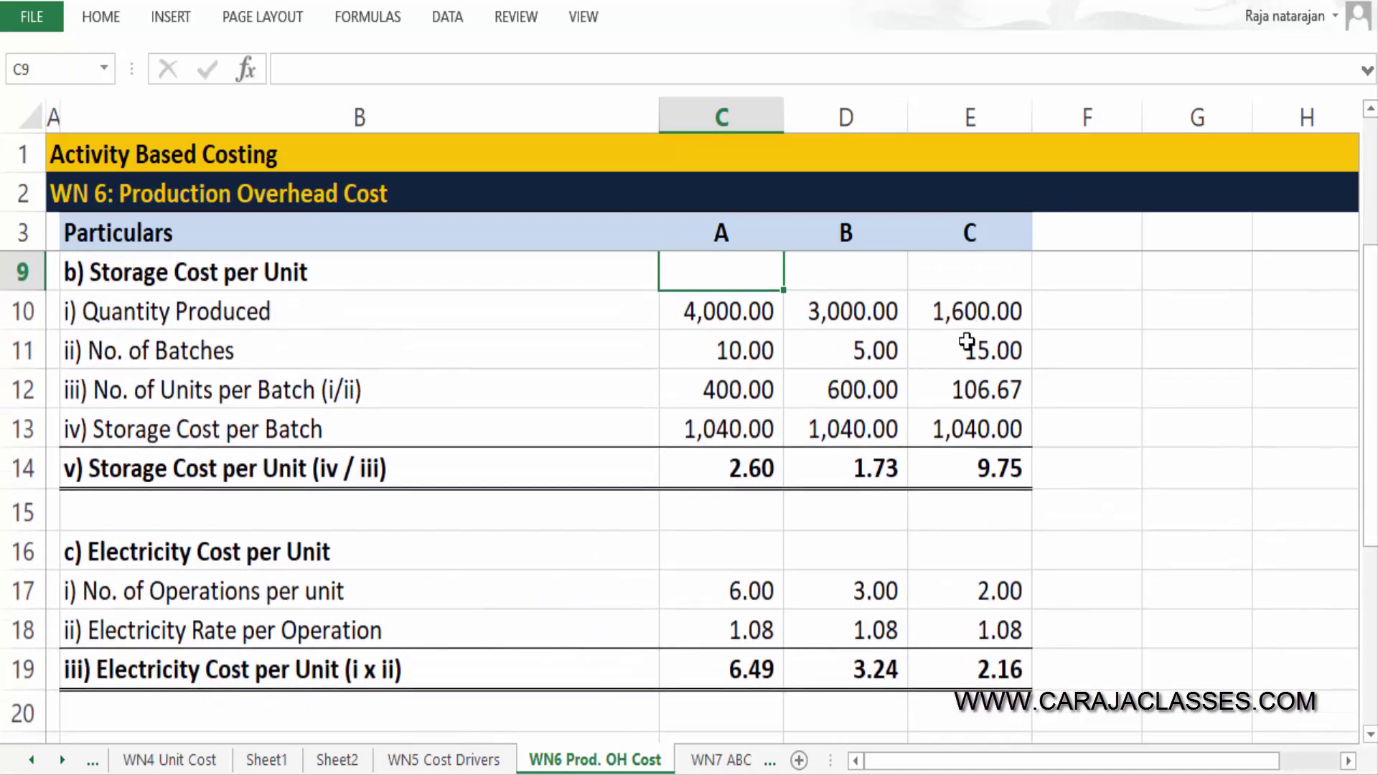
click(566, 323)
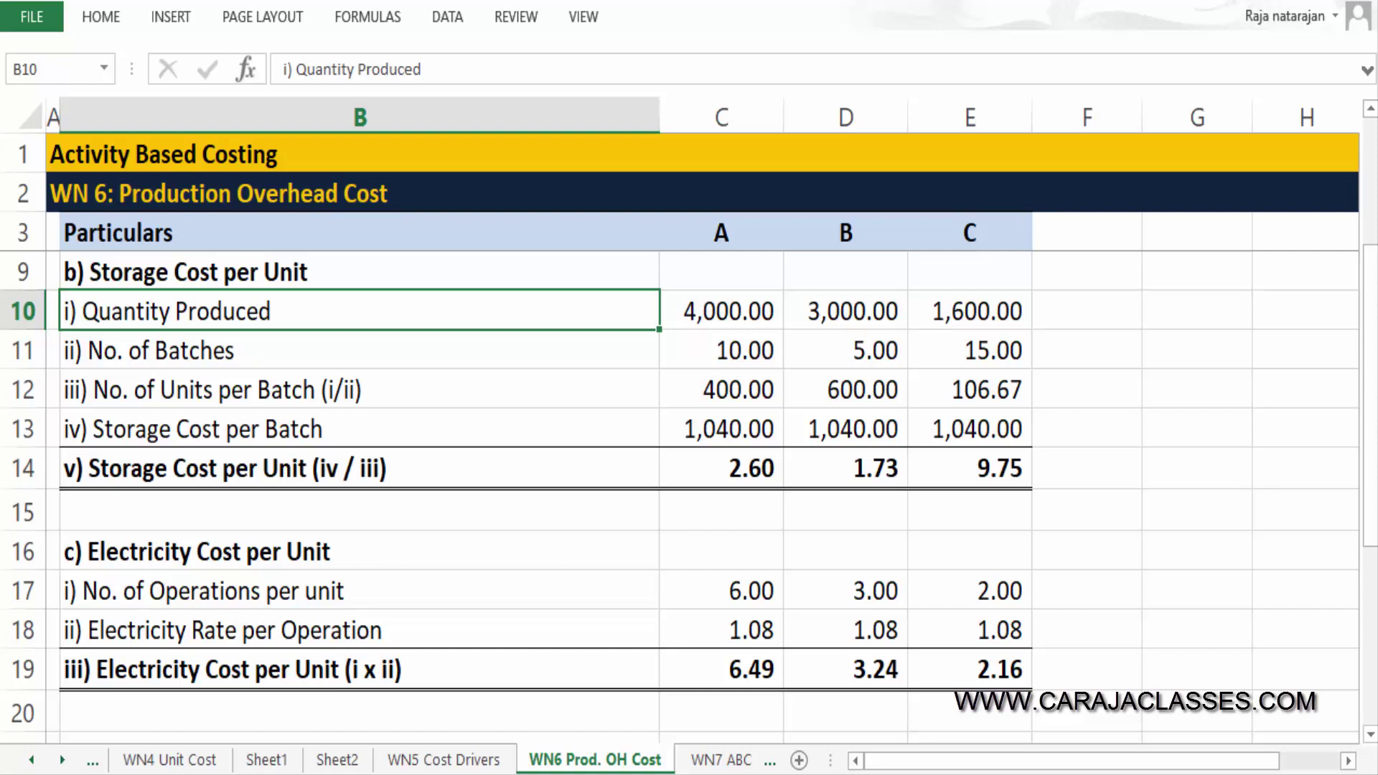
click(266, 759)
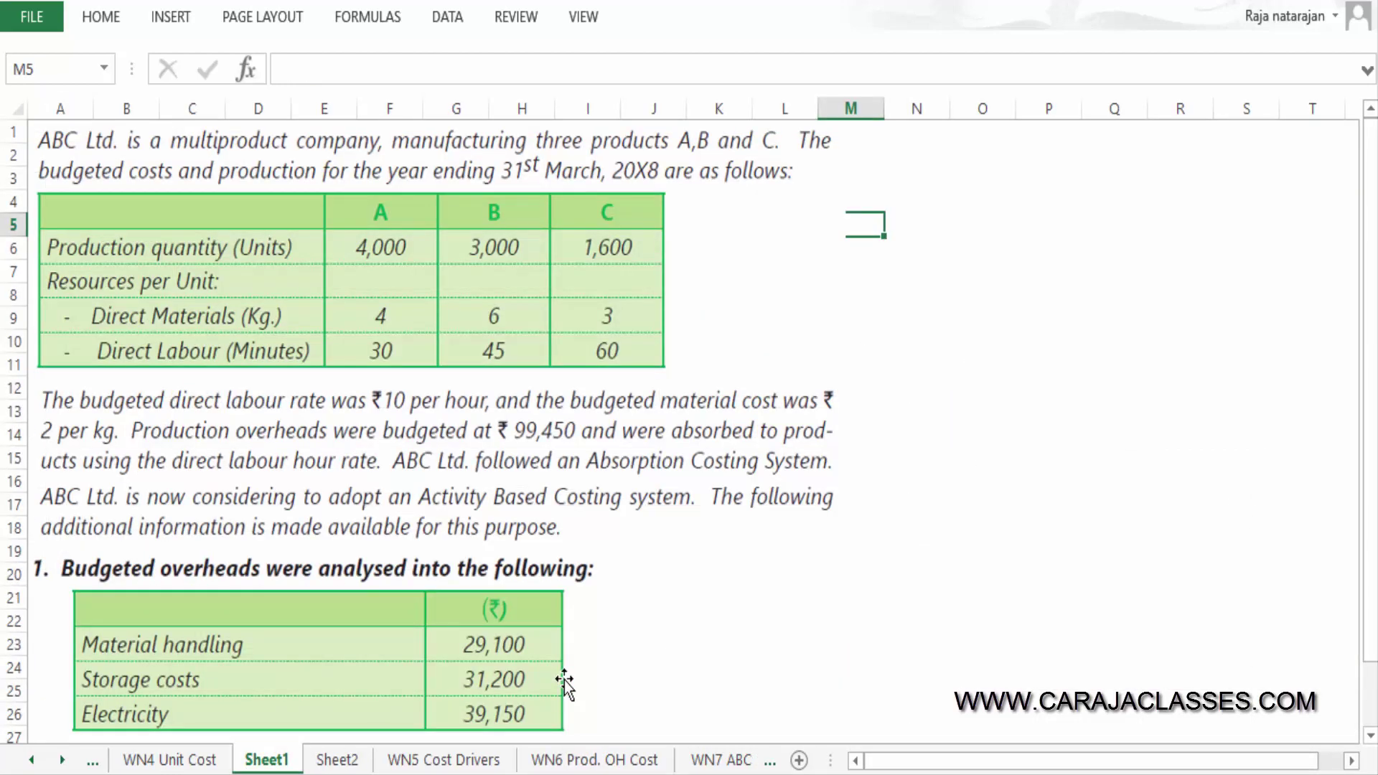
click(338, 759)
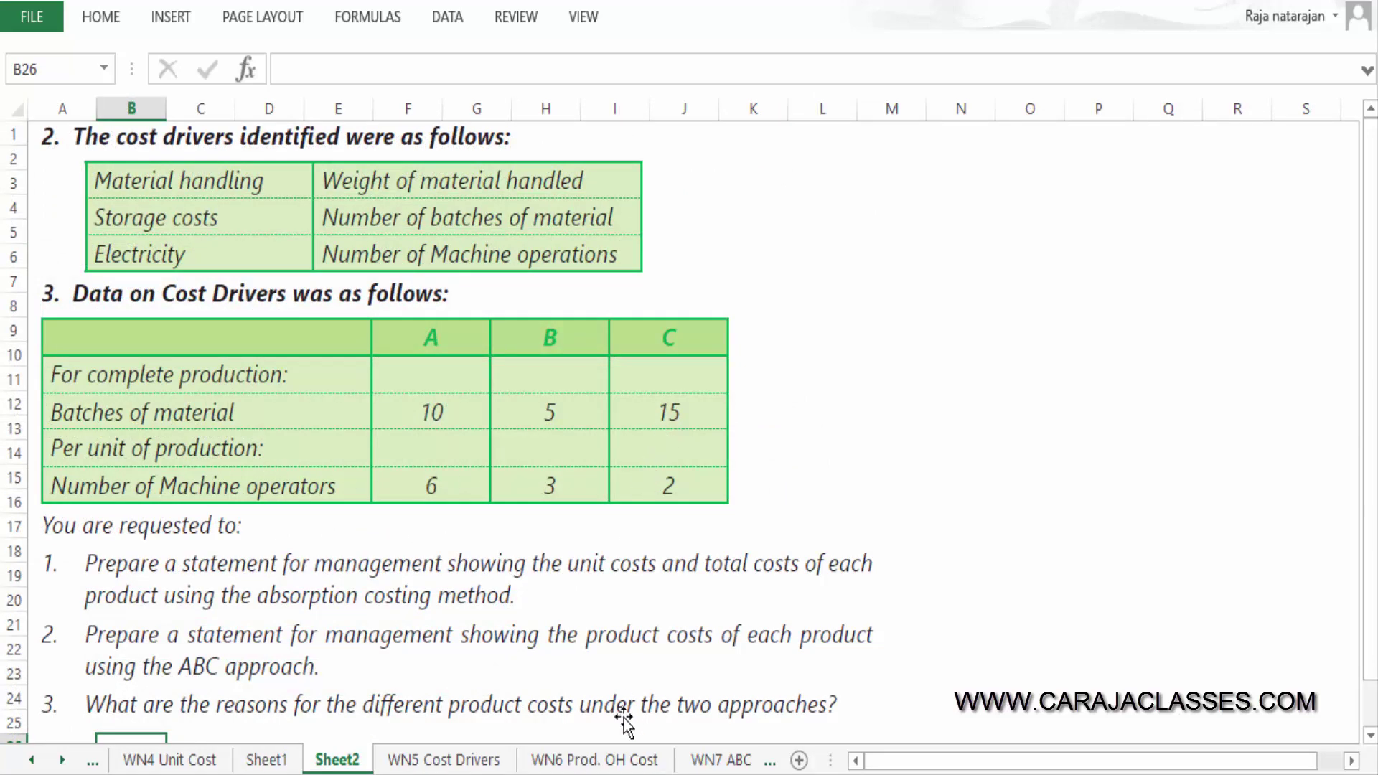
click(638, 758)
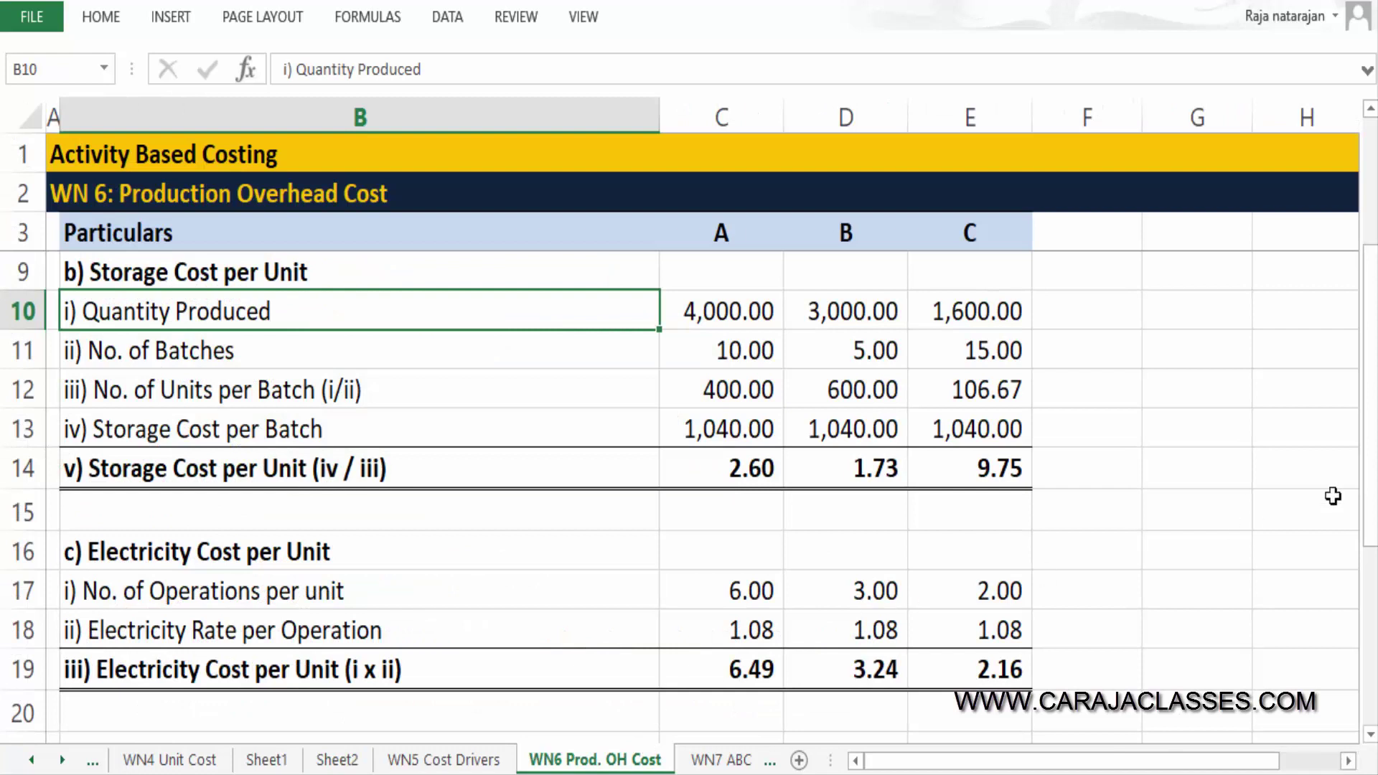
key(Right)
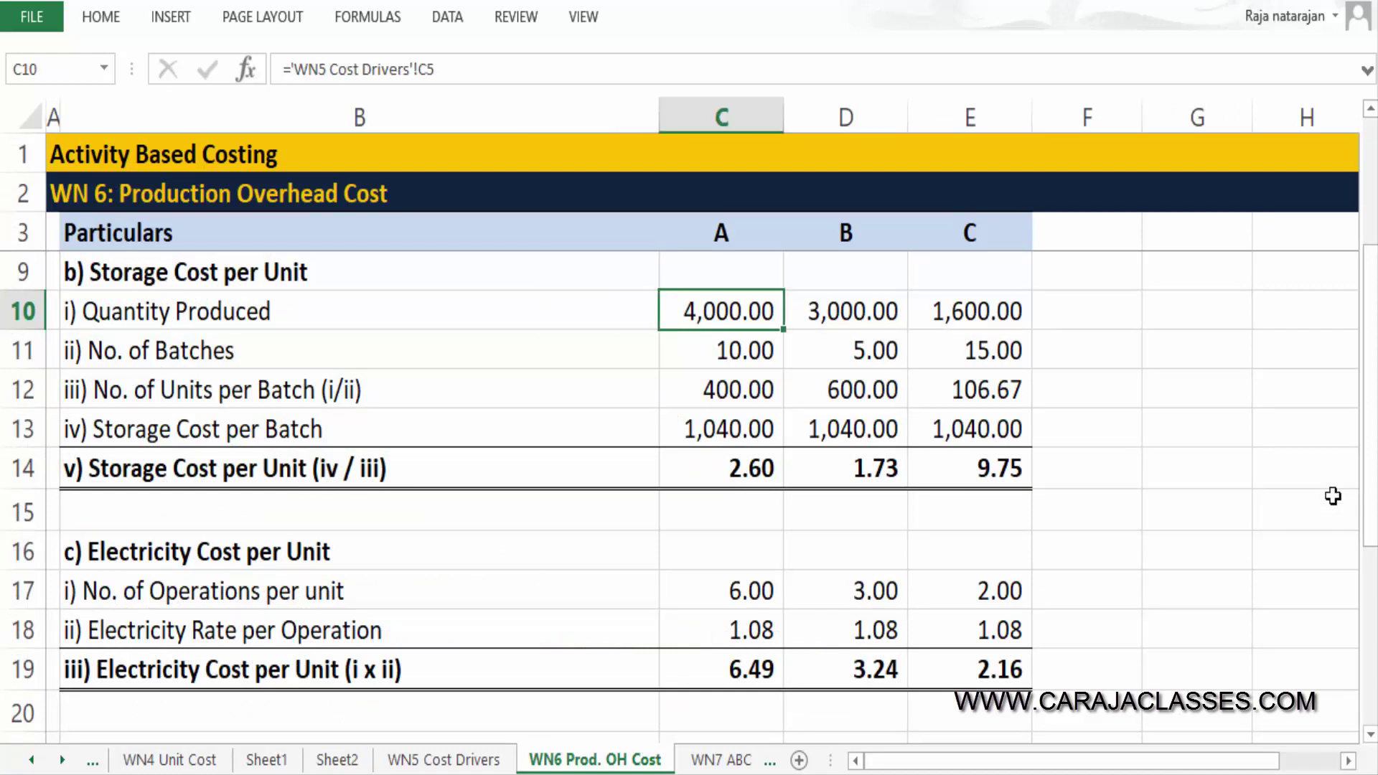
key(shift+Right)
key(shift+Right)
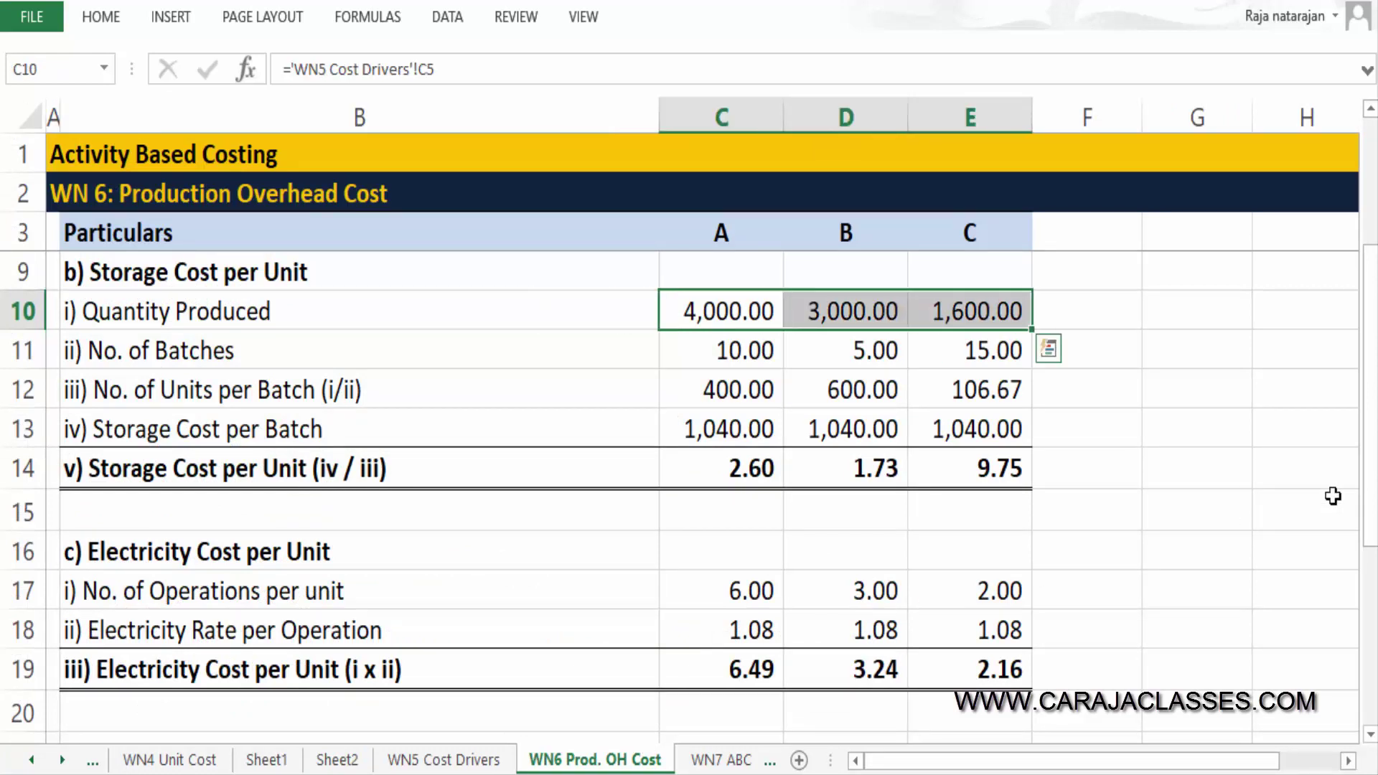
Check the batches of material on Sheet2 and select the No. of Batches values C11:E11 on WN6 Prod. OH Cost.
key(Left)
key(Left)
key(Down)
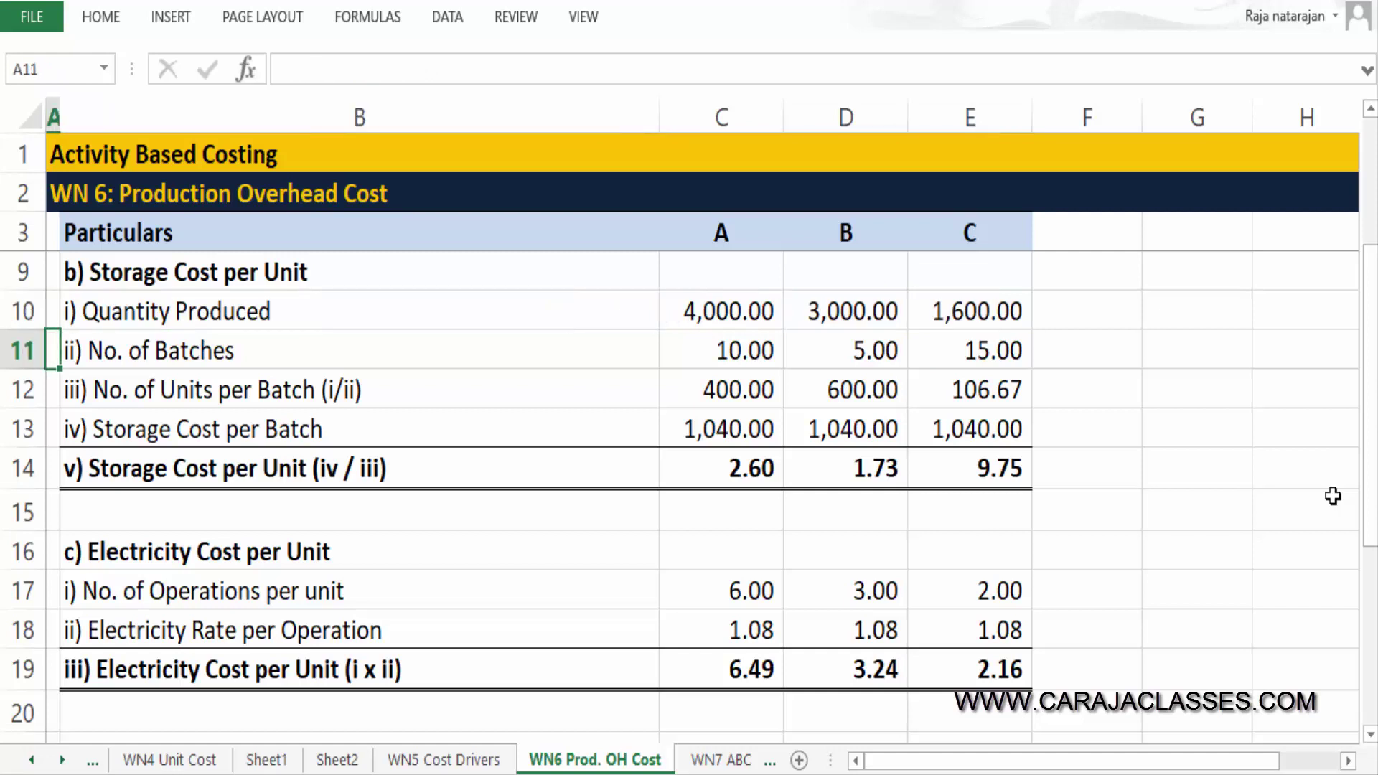
key(Right)
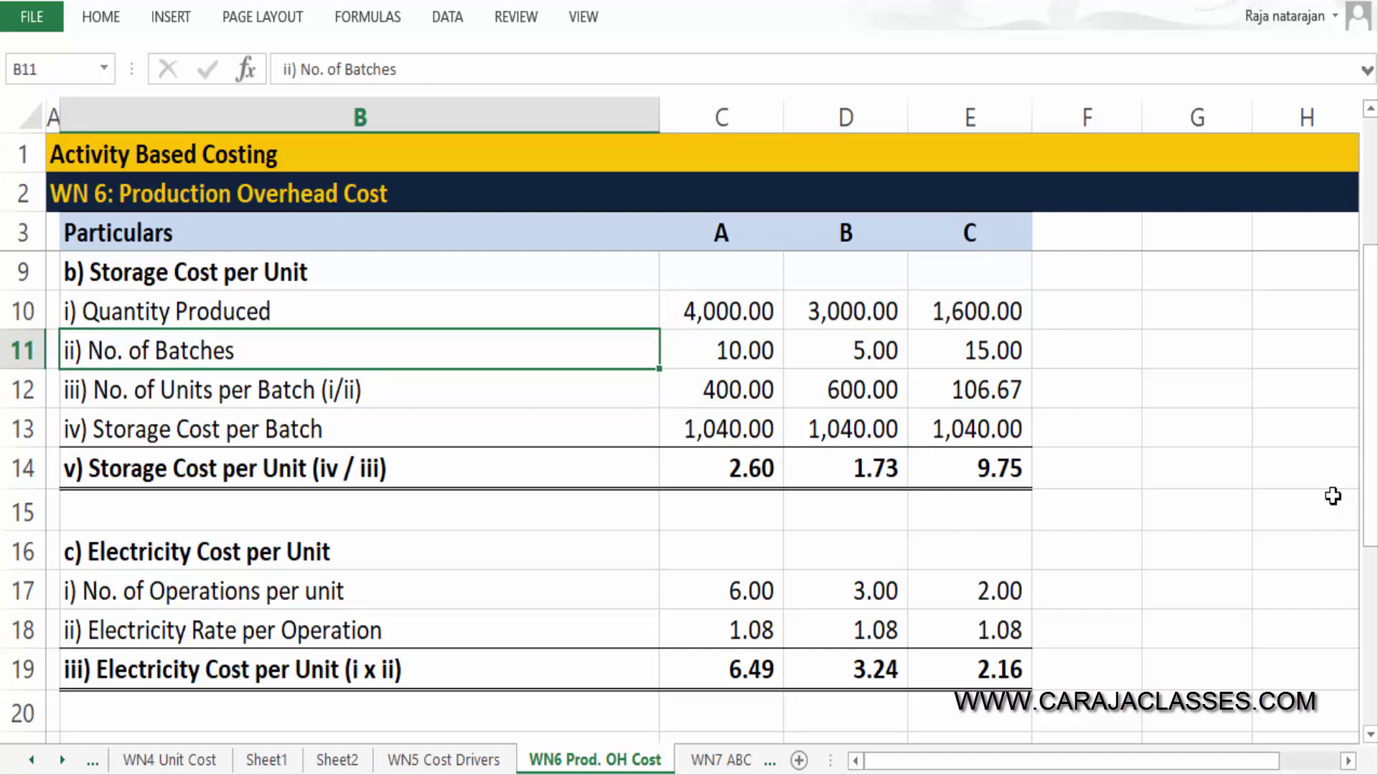
click(332, 760)
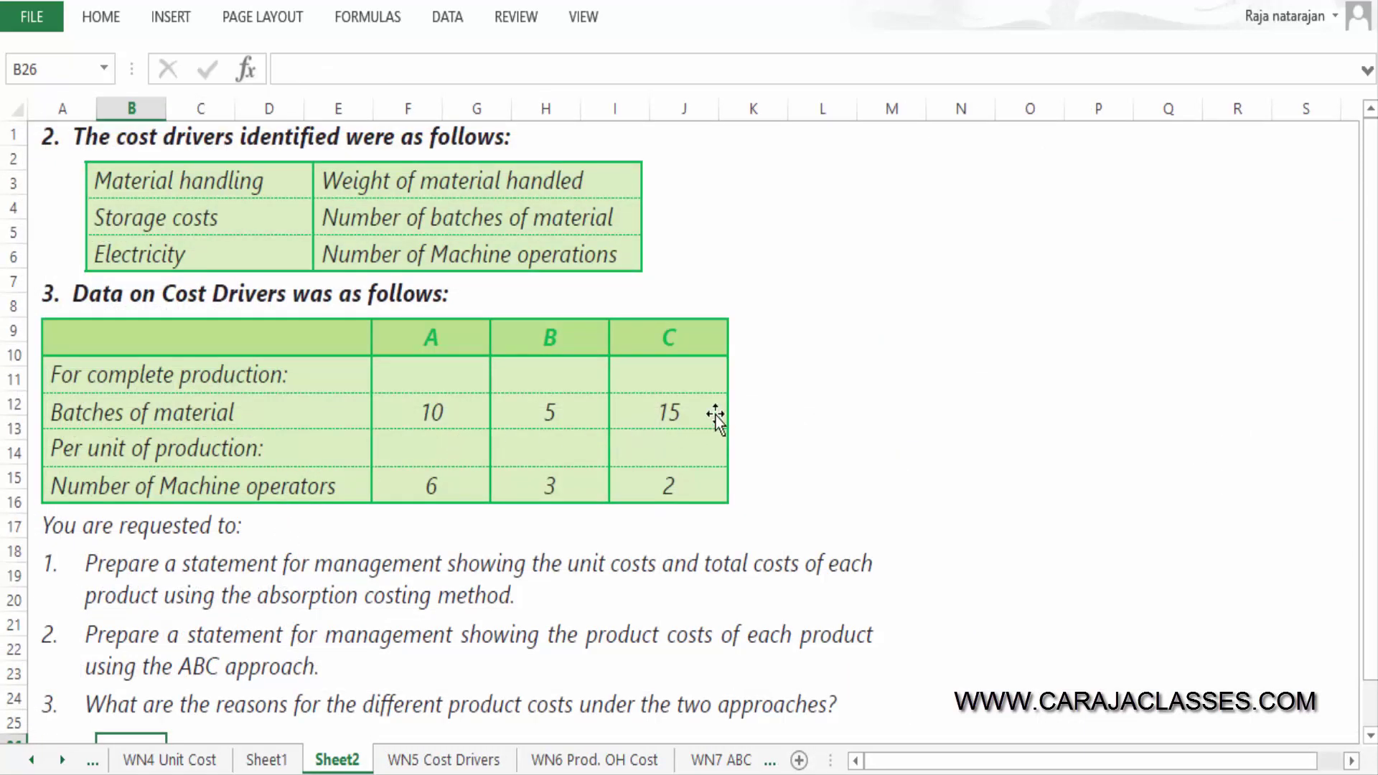
click(592, 761)
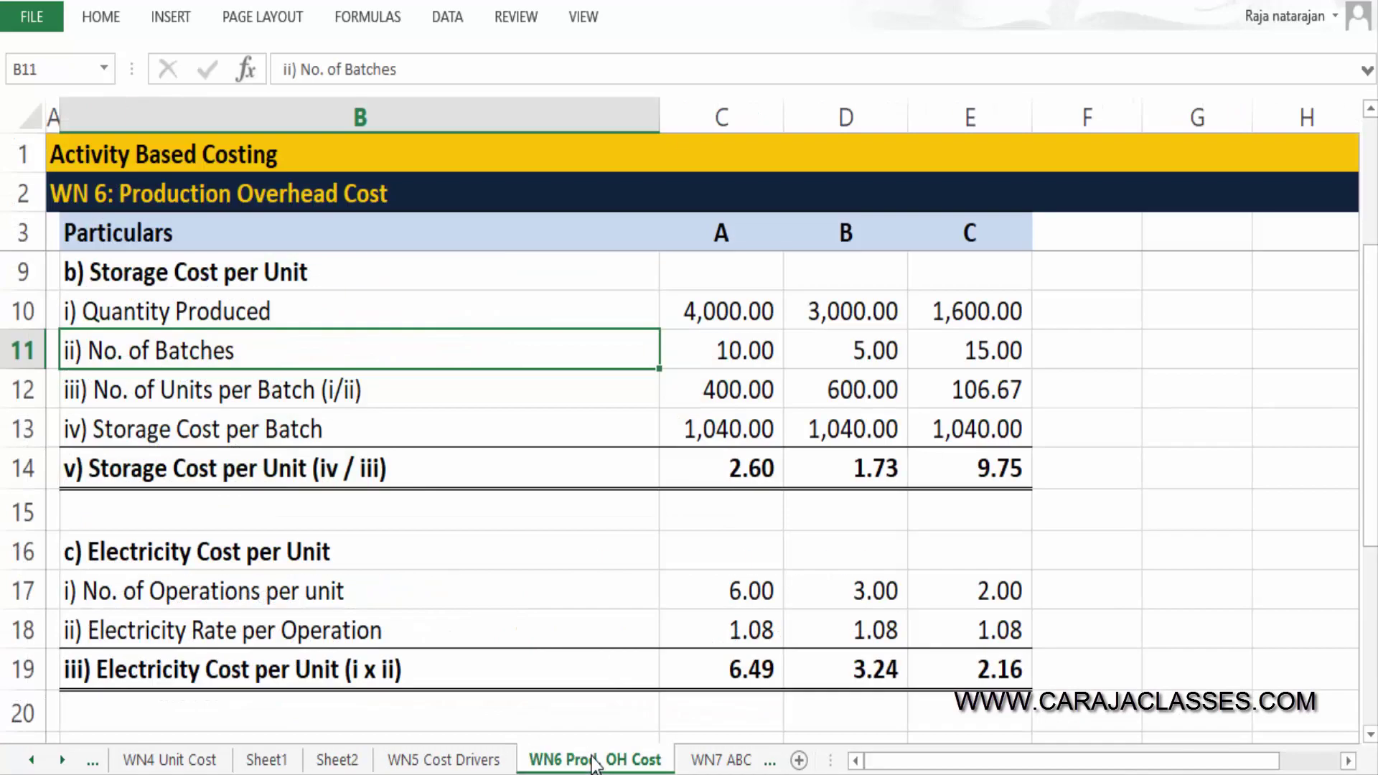
key(Right)
key(shift+Right)
key(shift+Right)
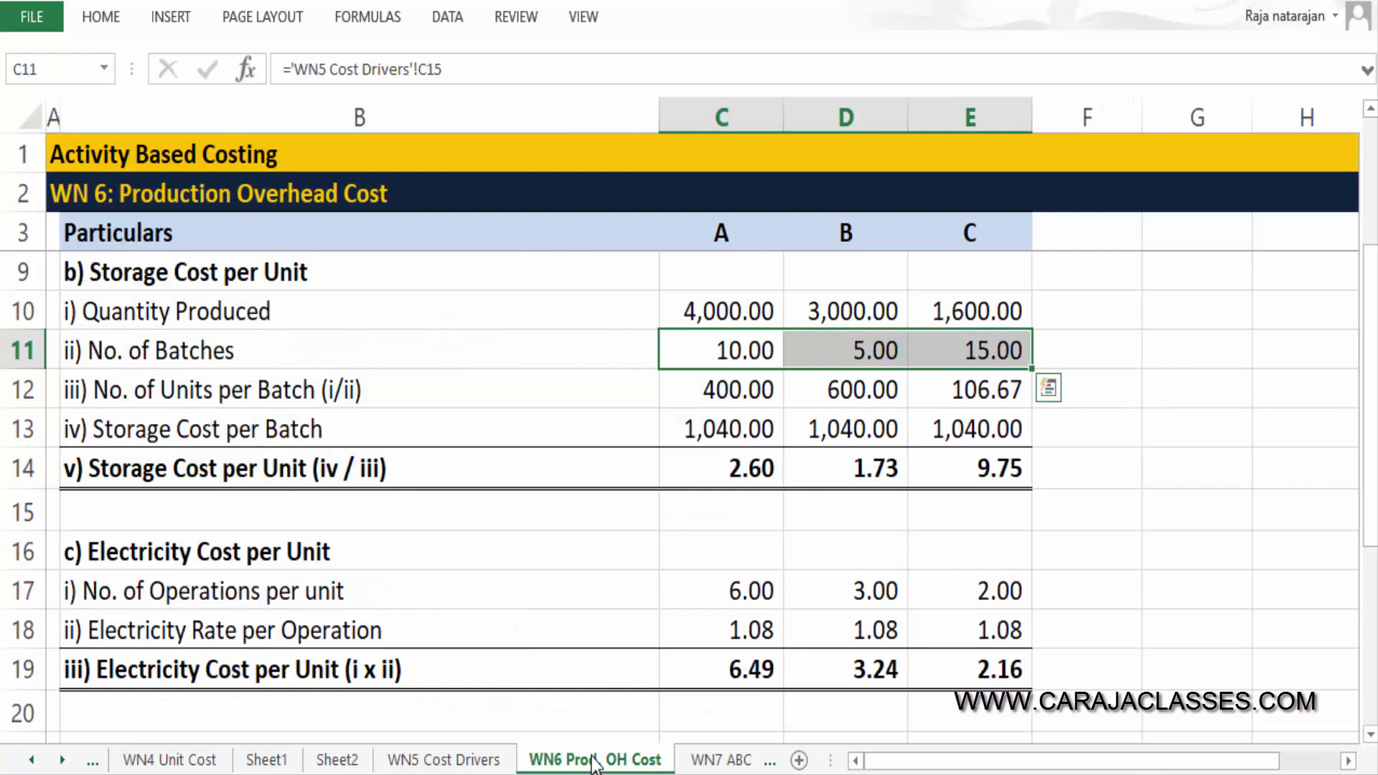
Highlight the Quantity Produced and No. of Batches rows together as B10:E11.
key(Up)
key(shift+Right)
key(shift+Right)
key(Left)
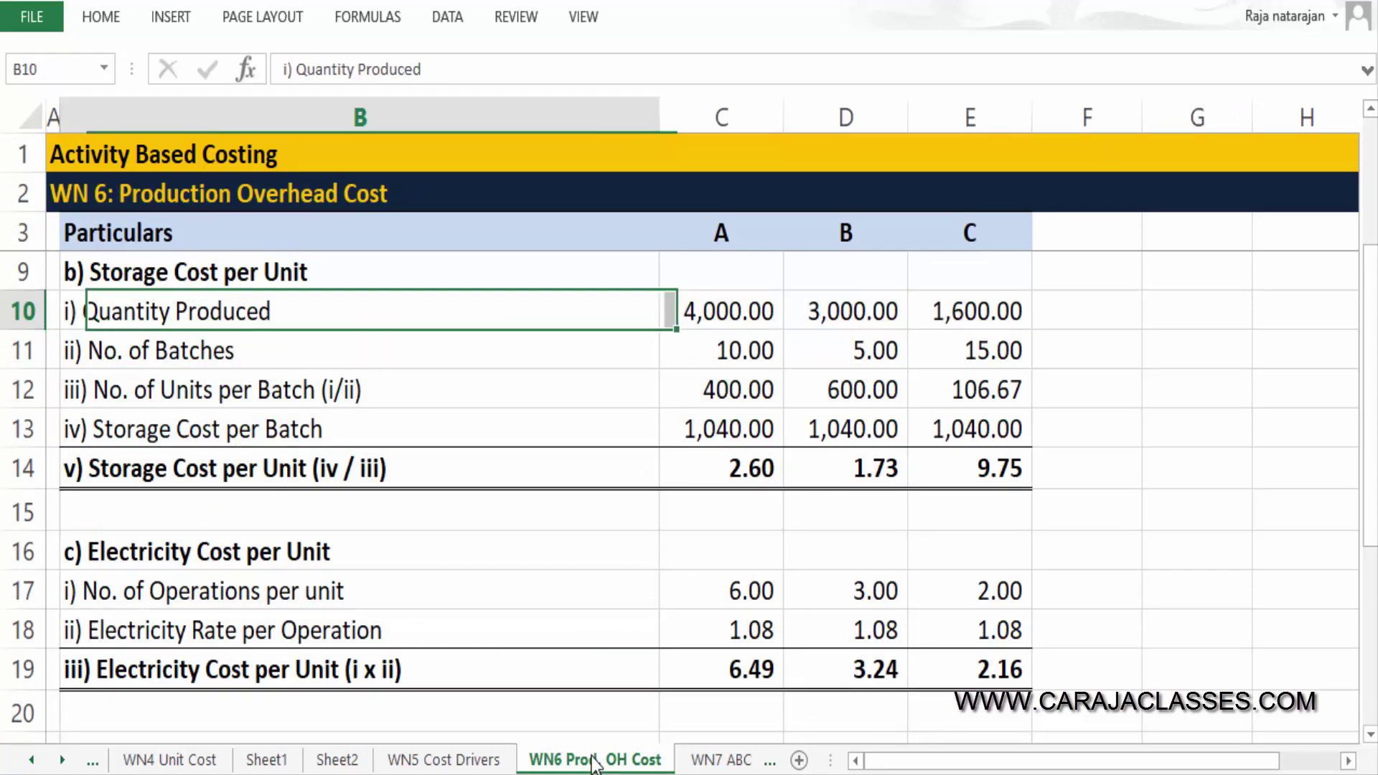
key(Left)
key(Down)
key(Right)
key(Up)
key(shift+Right)
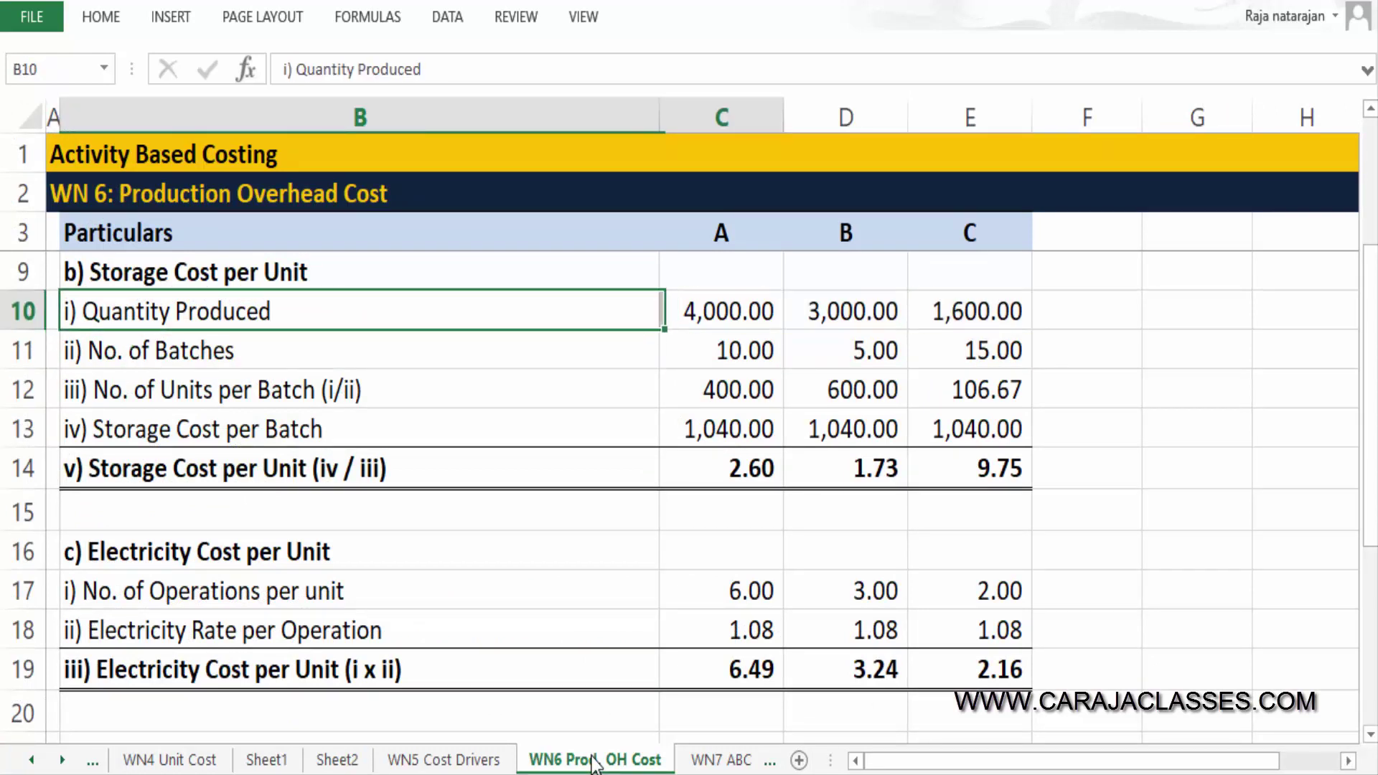
key(shift+Right)
key(shift+Right)
key(shift+Down)
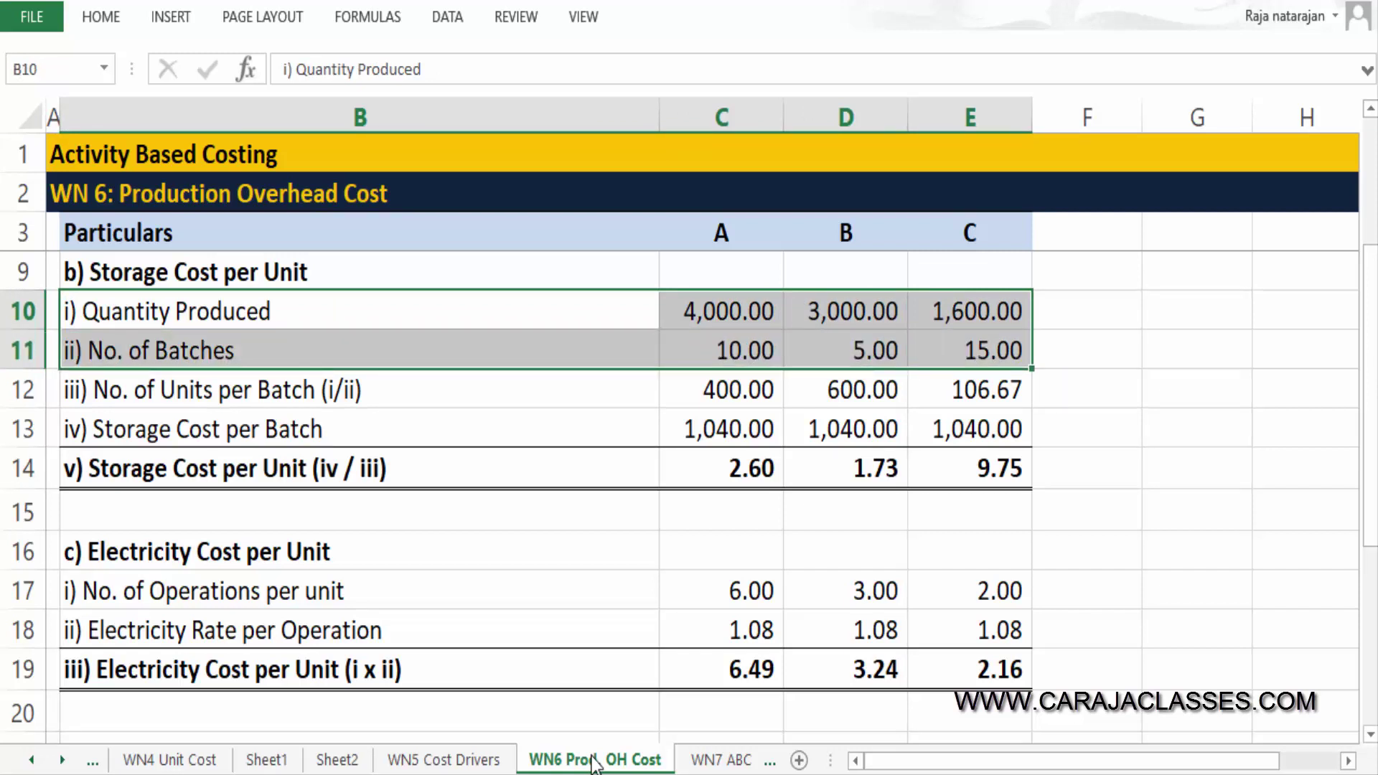
Inspect the No. of Units per Batch formulas for products A, B and C in C12:E12, returning to the label in B12.
key(Down)
key(Down)
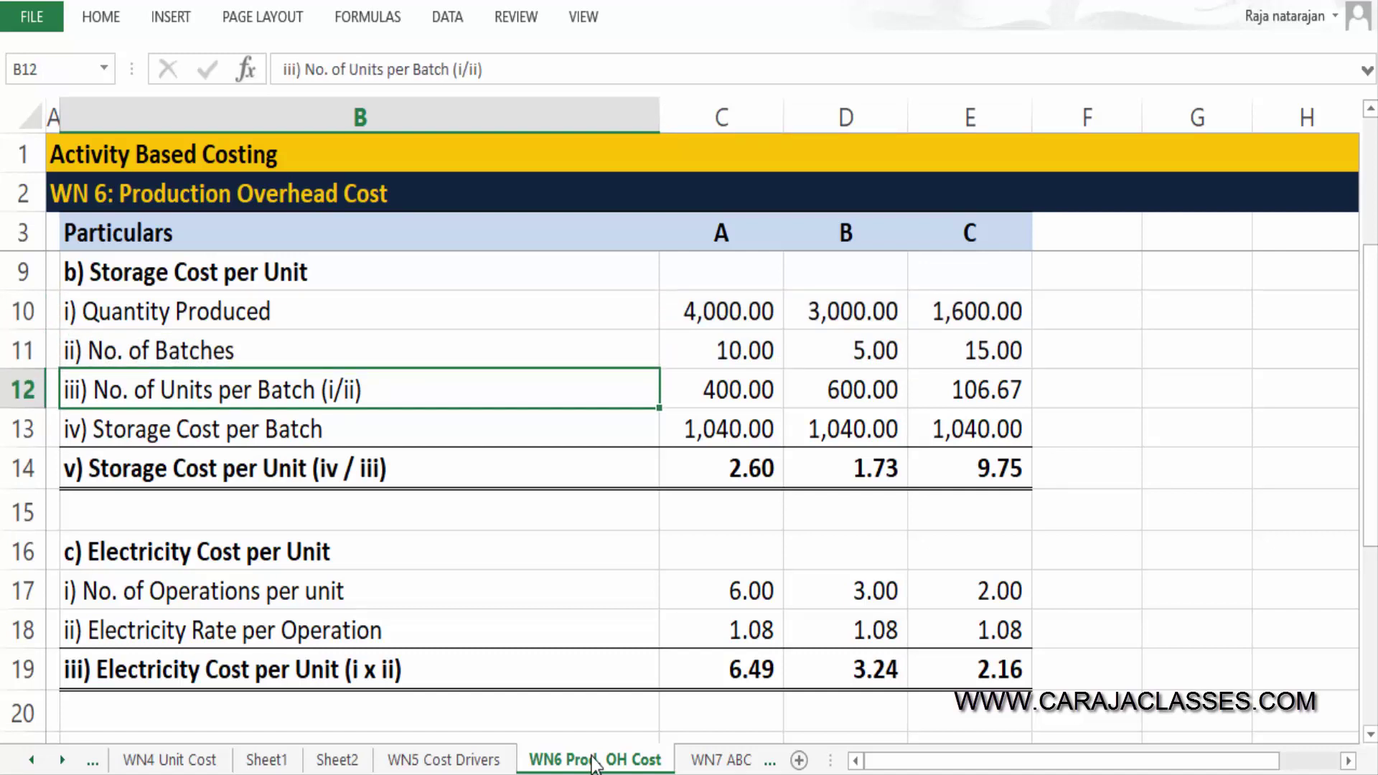
key(Right)
key(F2)
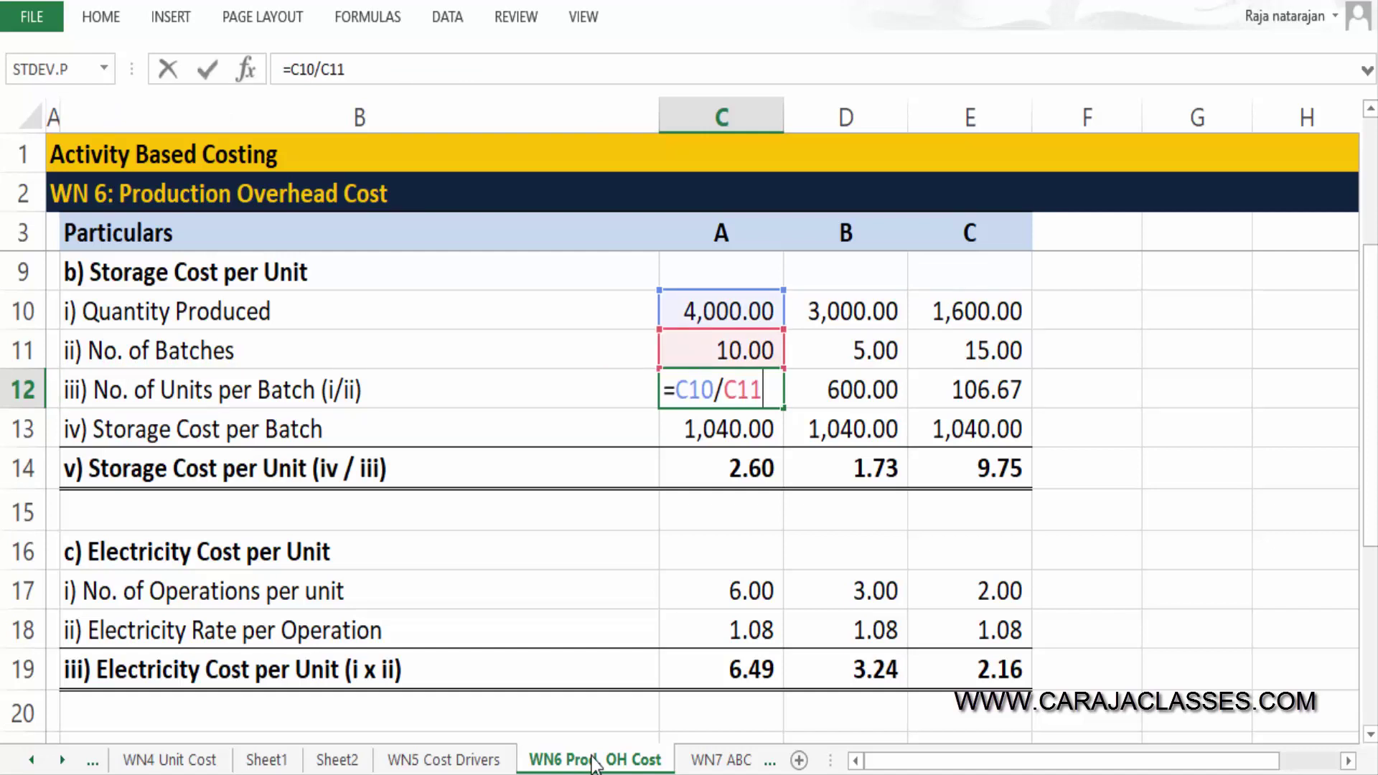
key(Escape)
key(Right)
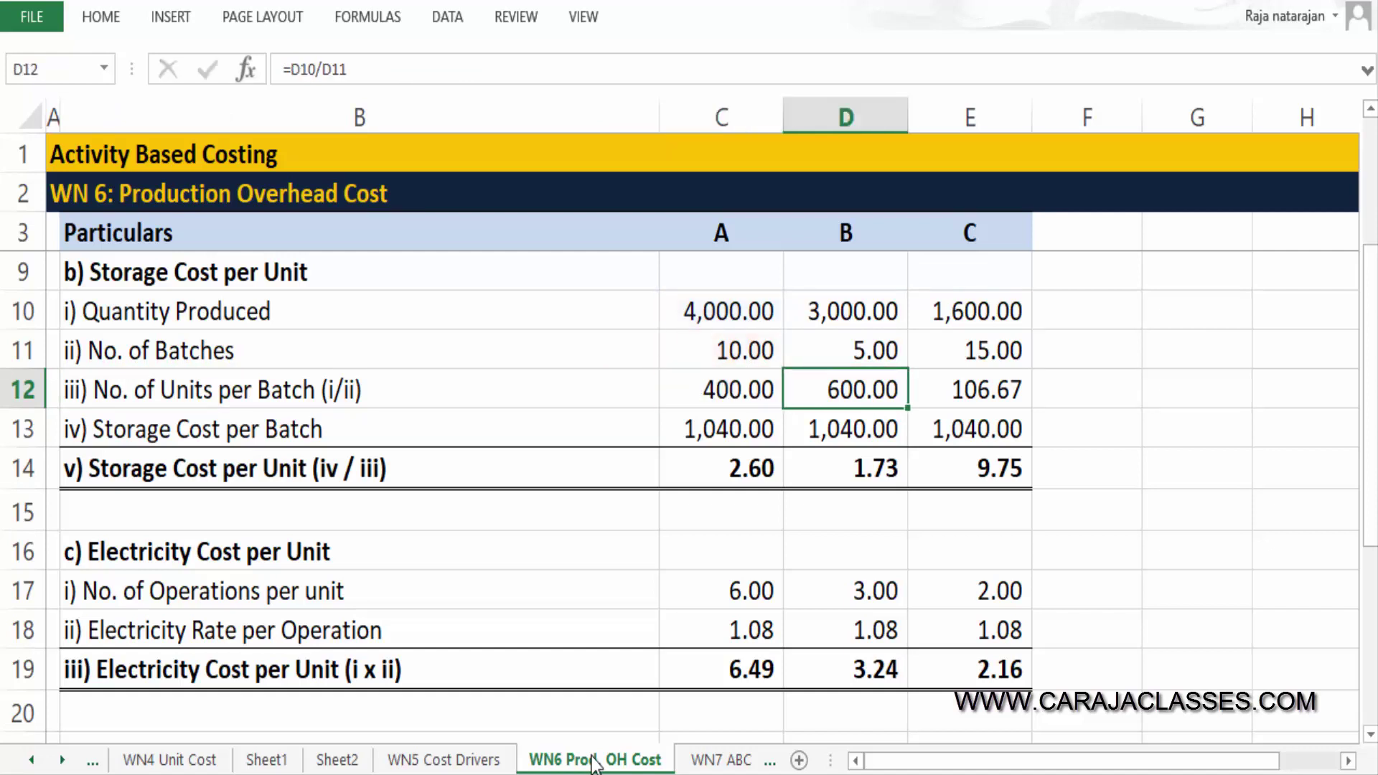
key(F2)
key(Escape)
key(Right)
key(F2)
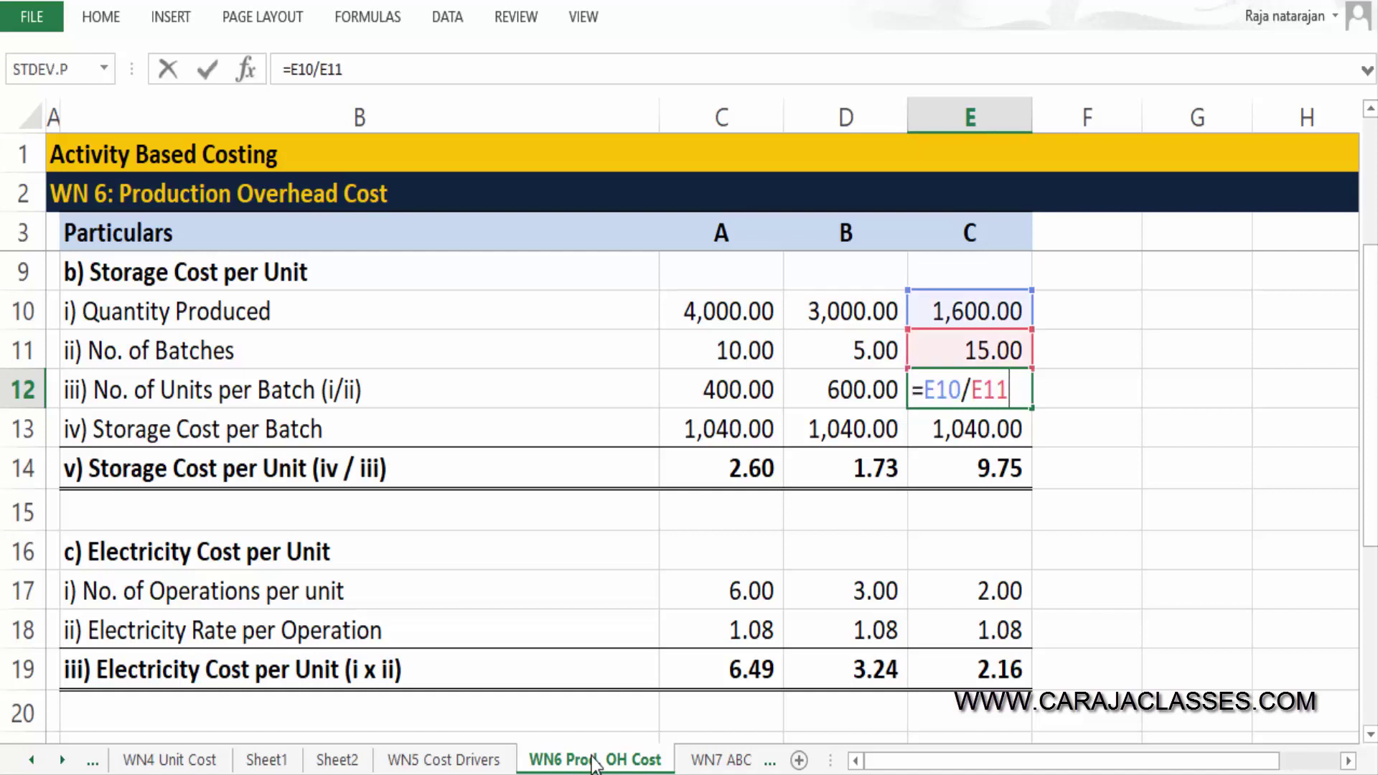
key(Escape)
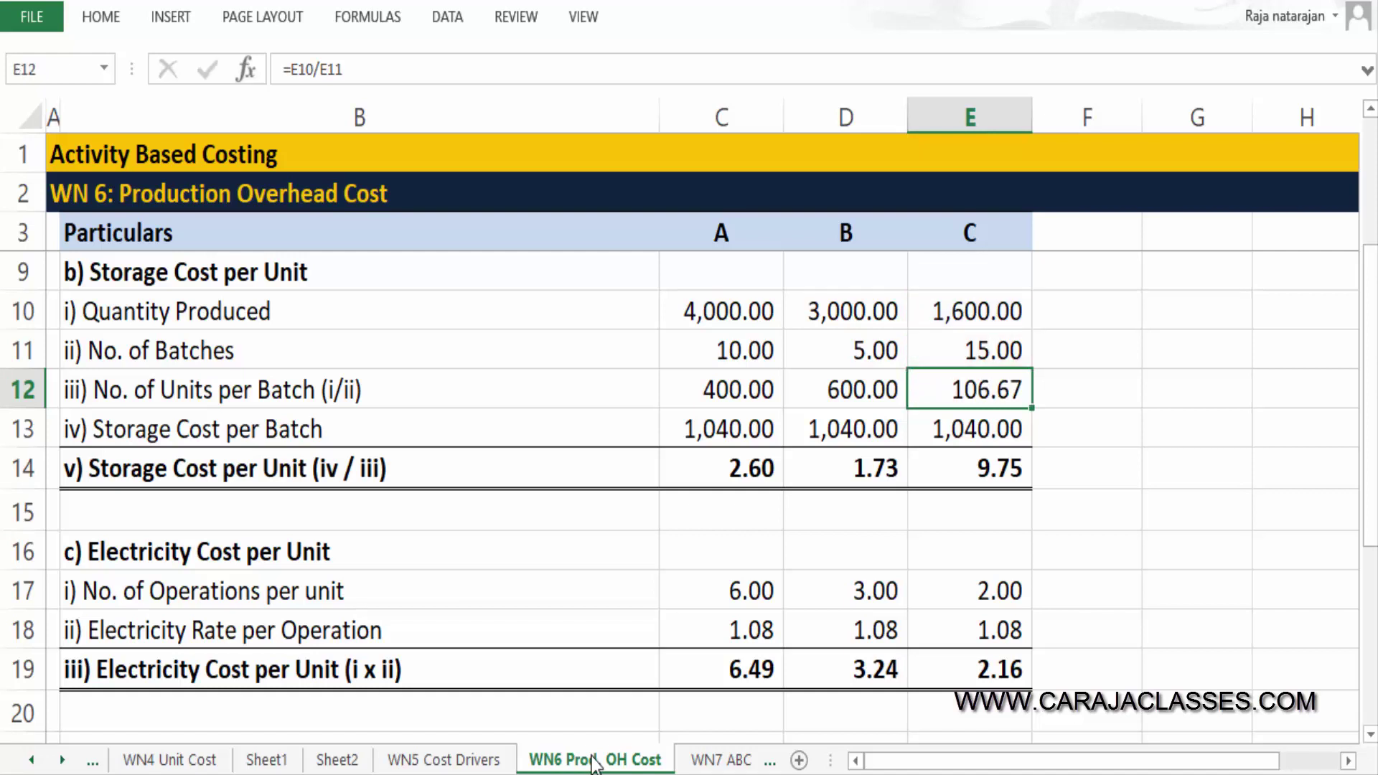
key(Left)
key(Left)
key(Left)
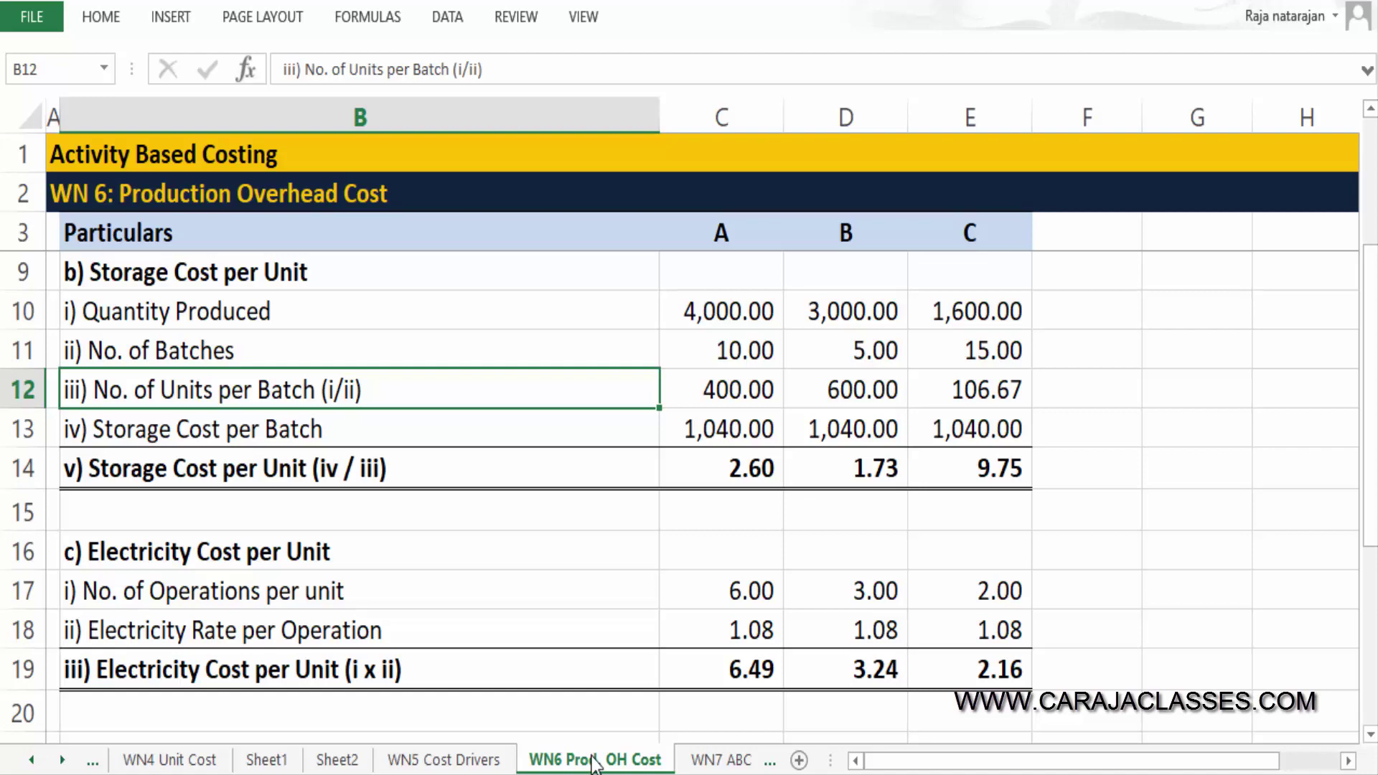
Review Storage Cost per Batch on WN5 Cost Drivers and highlight the No. of Units per Batch row B12:E12 on WN6.
click(444, 760)
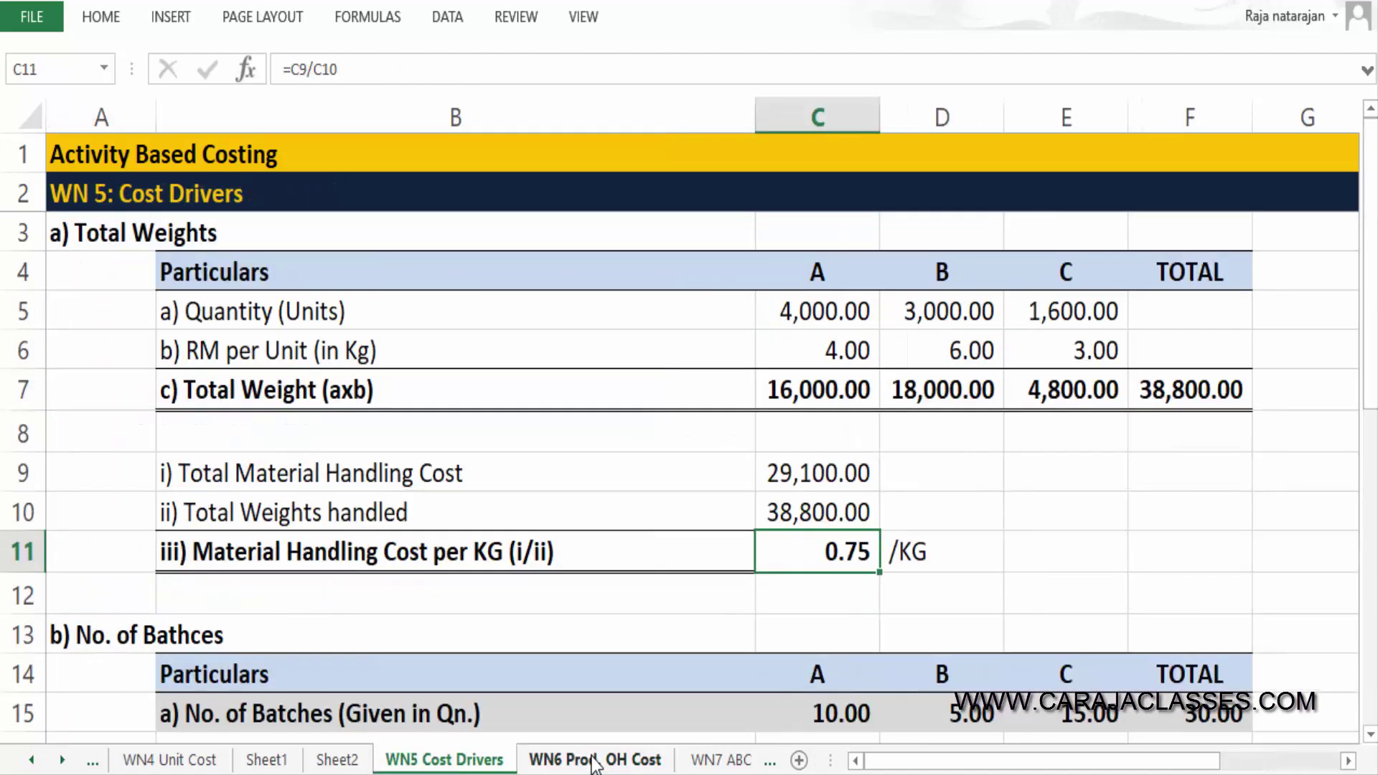
scroll(655, 562, down, 1)
scroll(655, 562, down, 3)
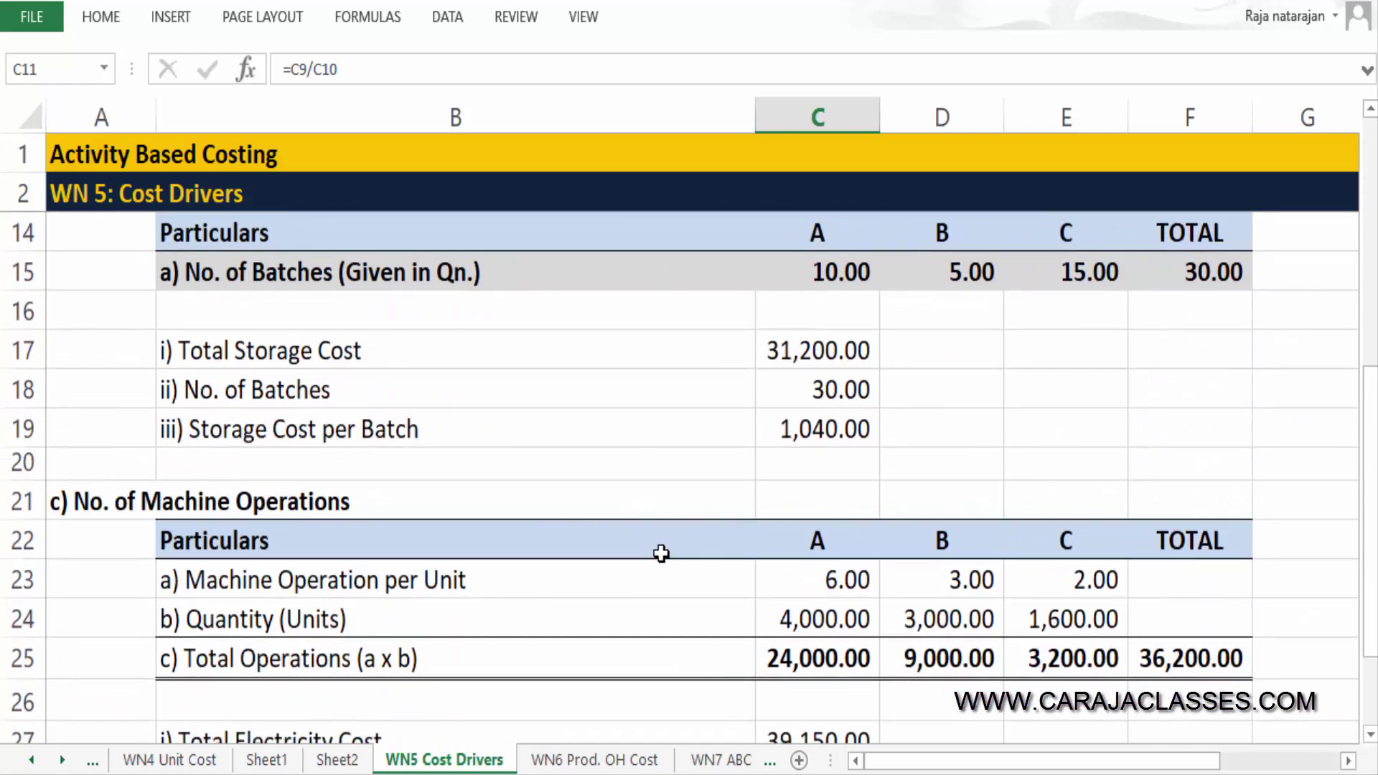
mouse_move(607, 427)
mouse_down()
mouse_move(847, 429)
mouse_move(757, 389)
mouse_move(884, 371)
mouse_move(1019, 393)
mouse_up()
click(614, 760)
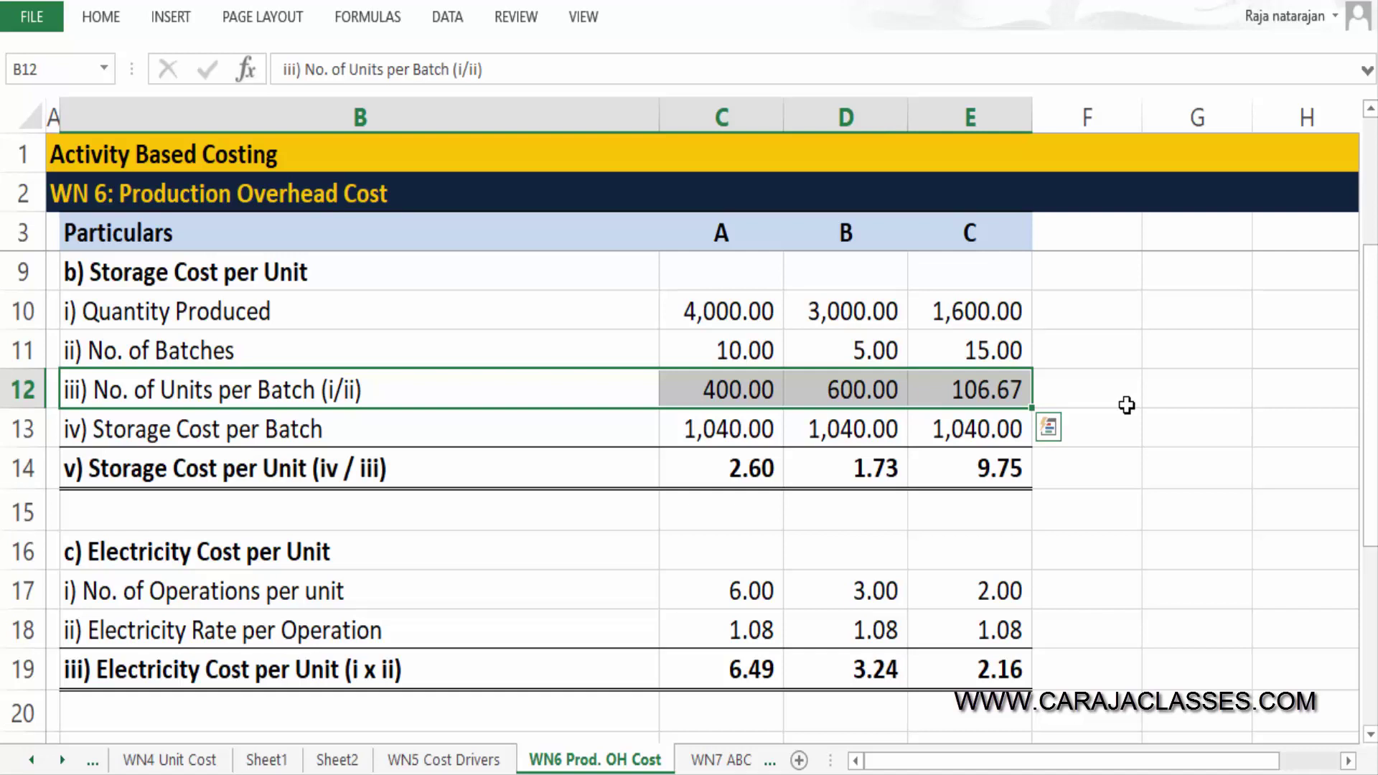
click(1127, 406)
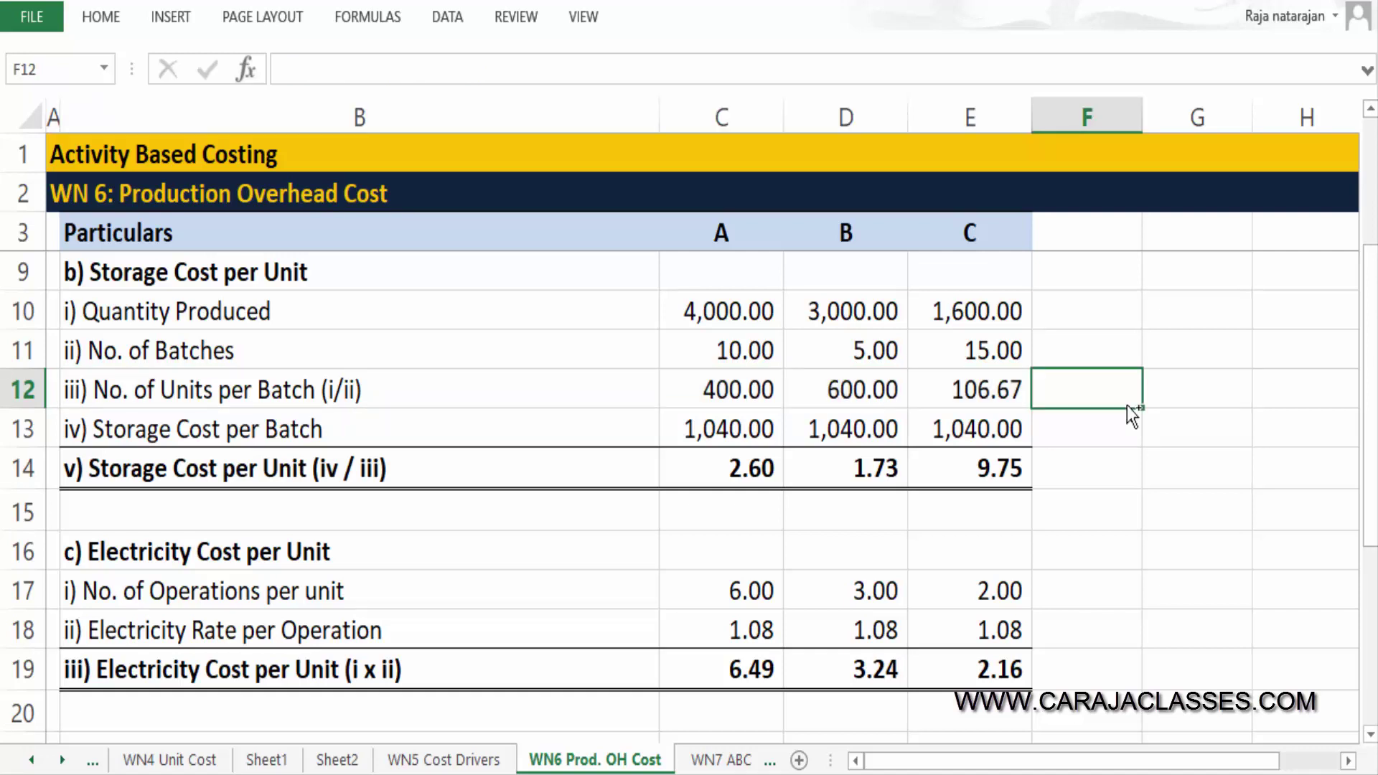
Select the Storage Cost per Batch label in B13.
key(Left)
key(Left)
key(Left)
key(Left)
key(Left)
key(Down)
key(Right)
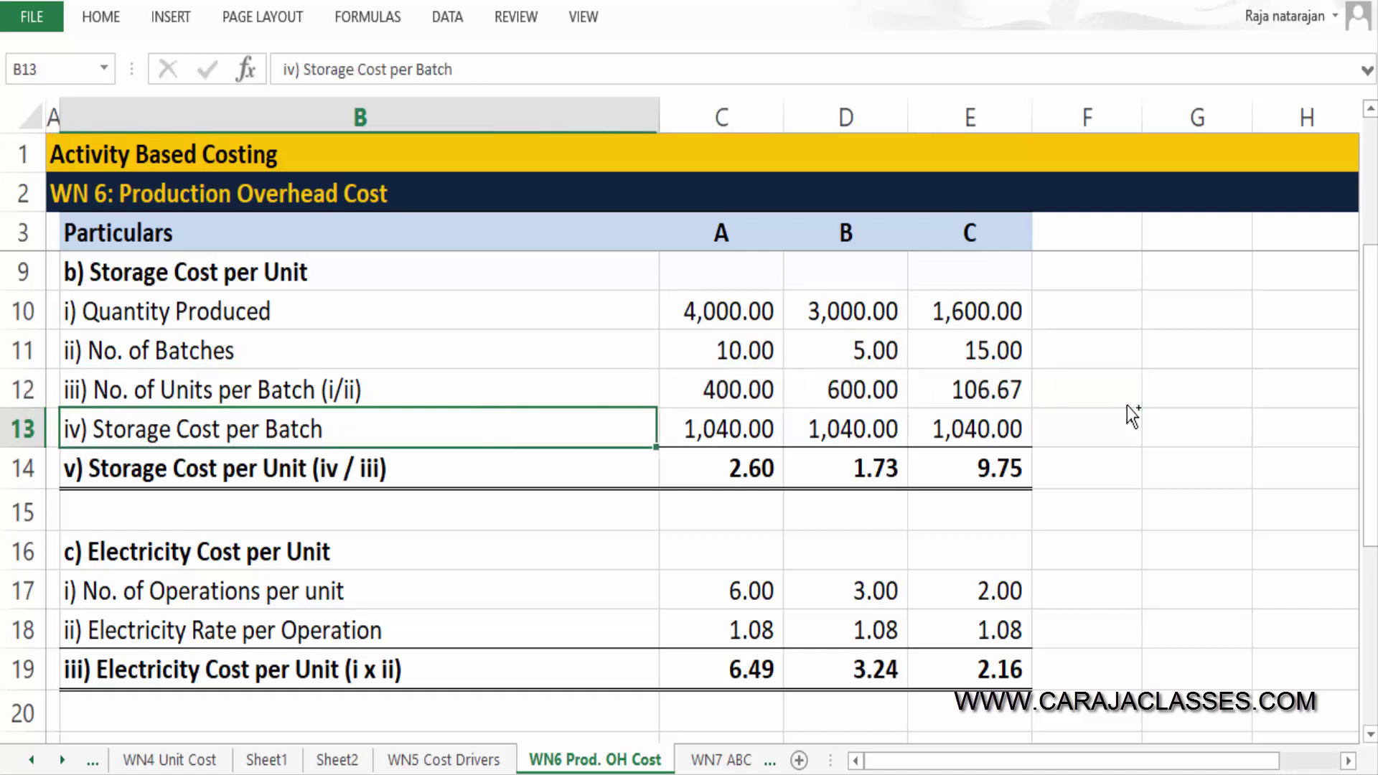
Inspect the Storage Cost per Batch cells for products A, B and C in C13:E13, returning to the label in B13.
key(Right)
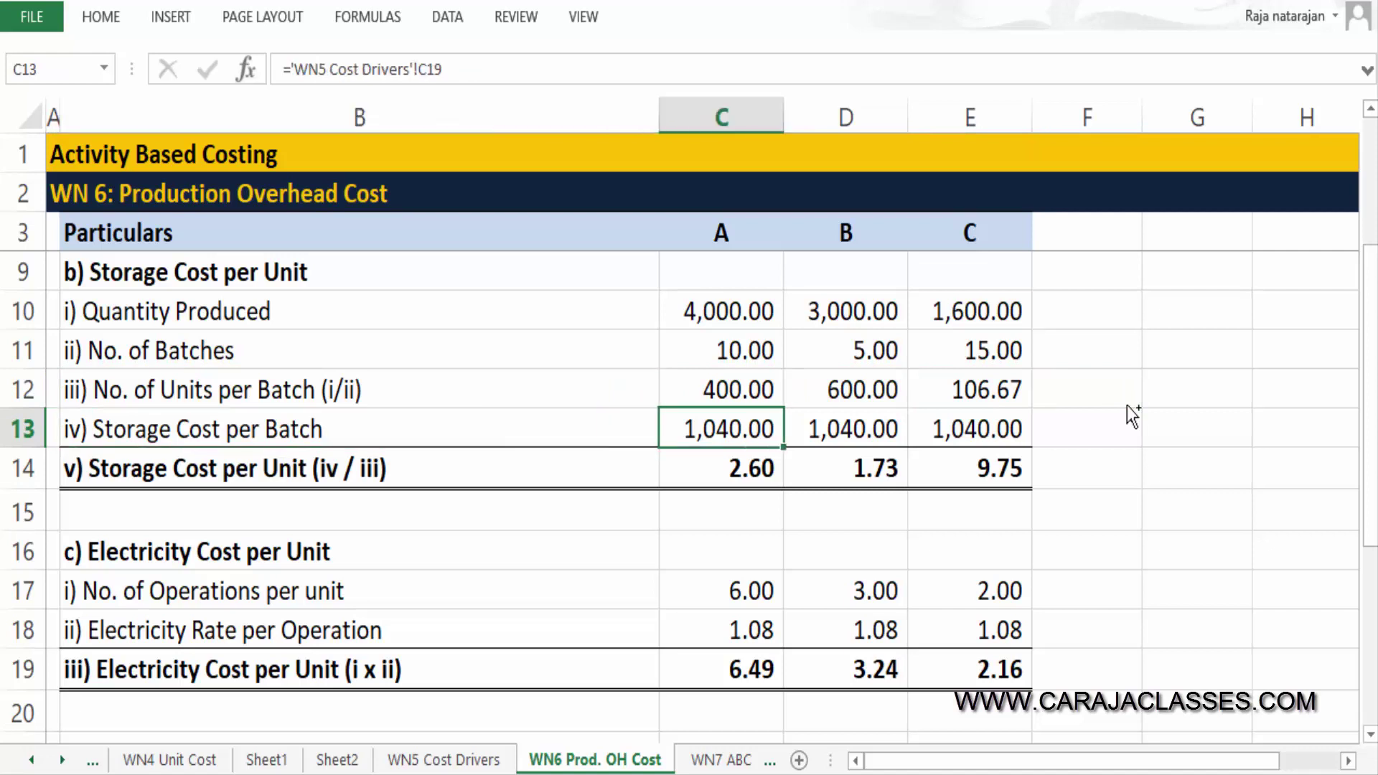
key(Right)
key(Right)
key(Left)
key(Left)
key(Left)
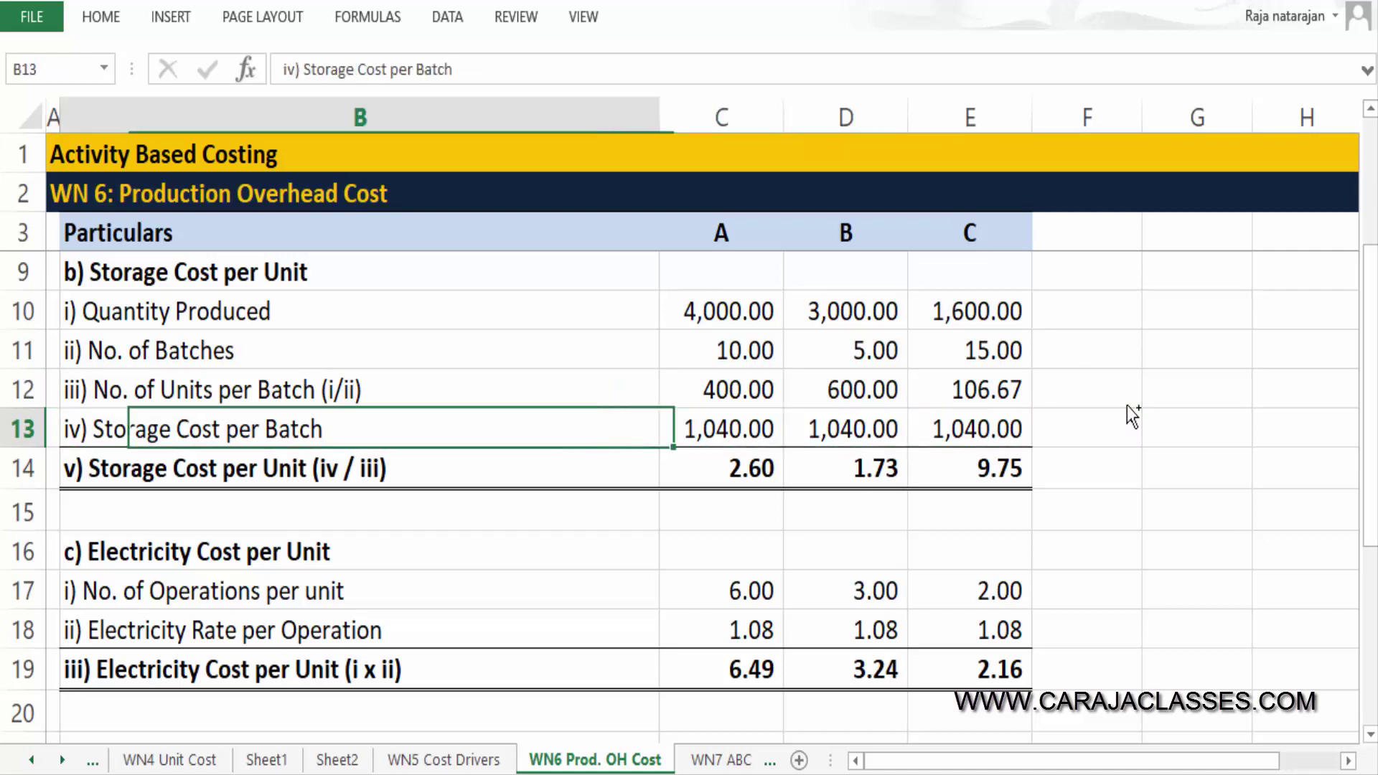
Highlight the No. of Units per Batch row as B12:E12.
key(Up)
key(shift+Right)
key(shift+Right)
key(shift+Right)
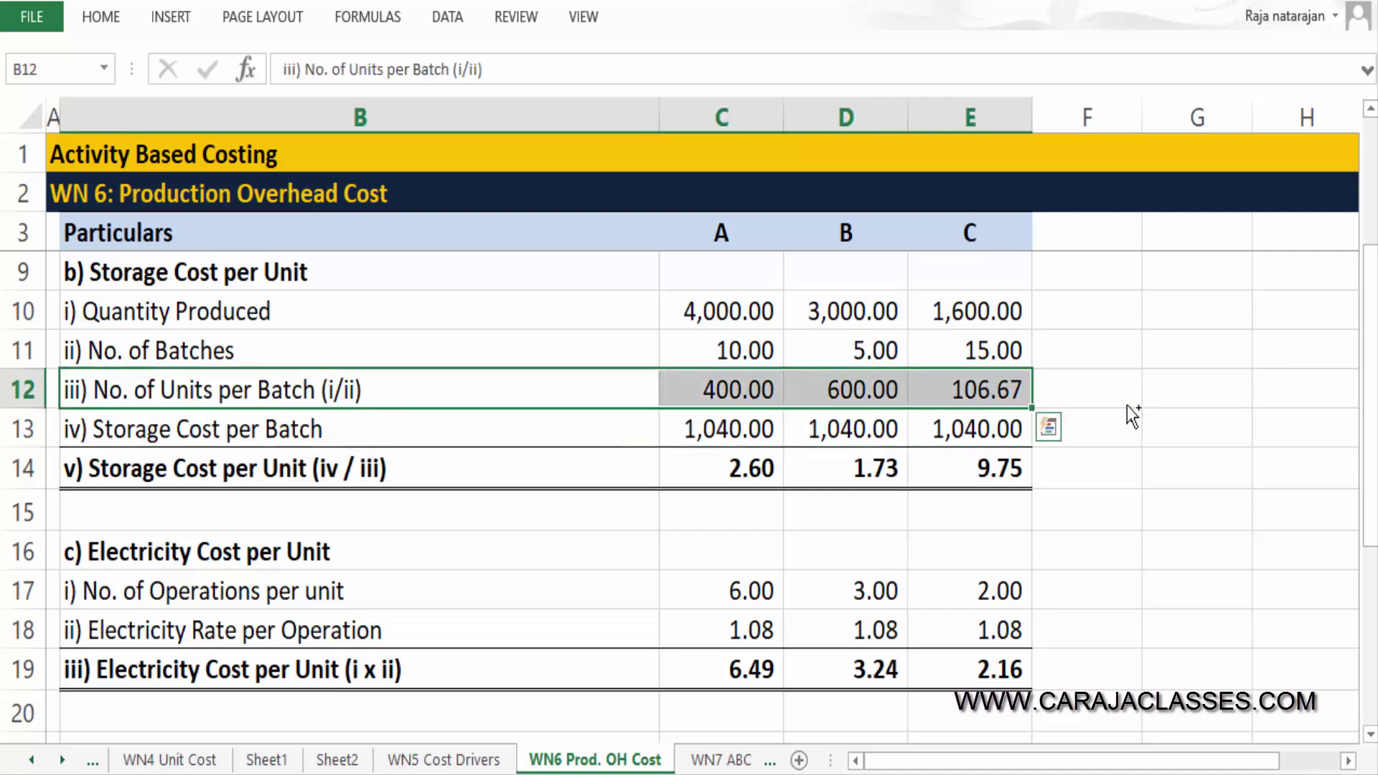
Inspect the Storage Cost per Unit formulas for products A, B and C in C14:E14.
key(Down)
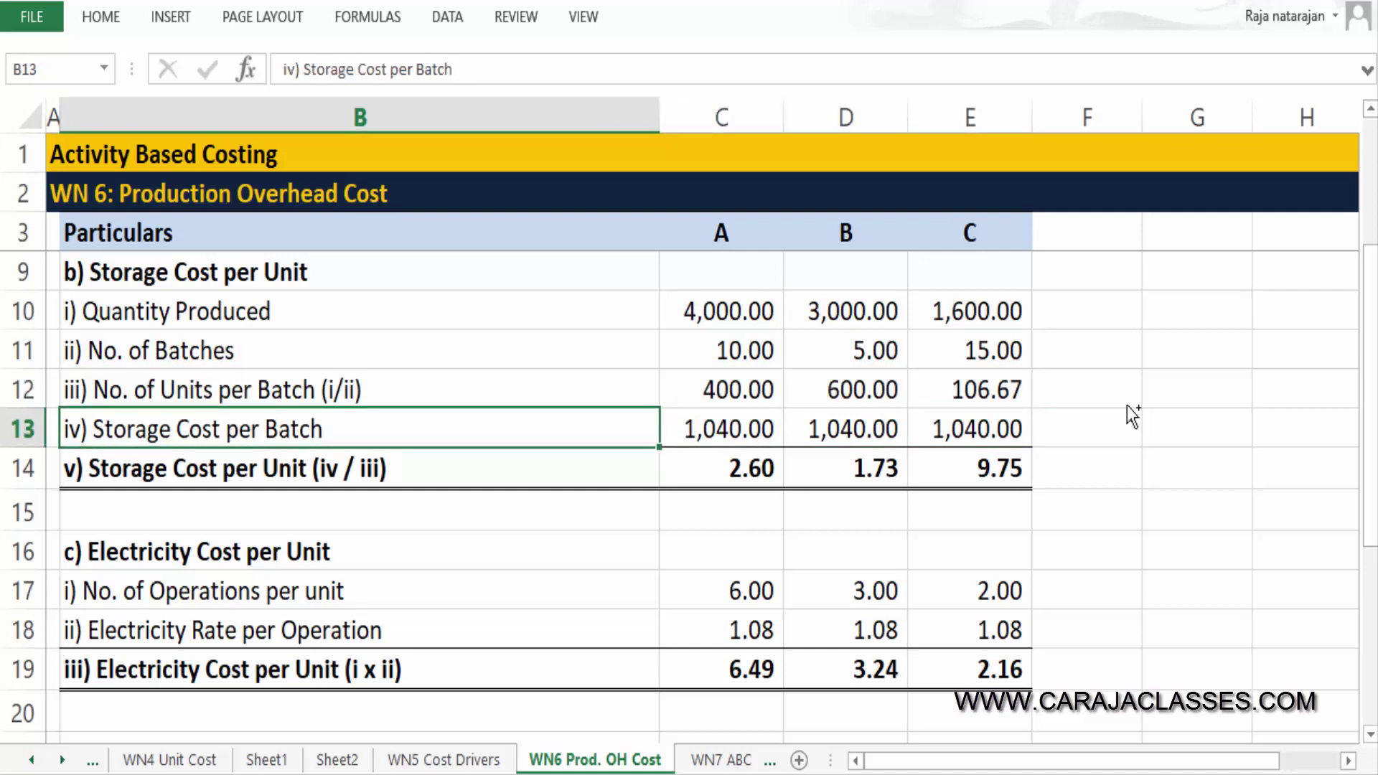
key(Down)
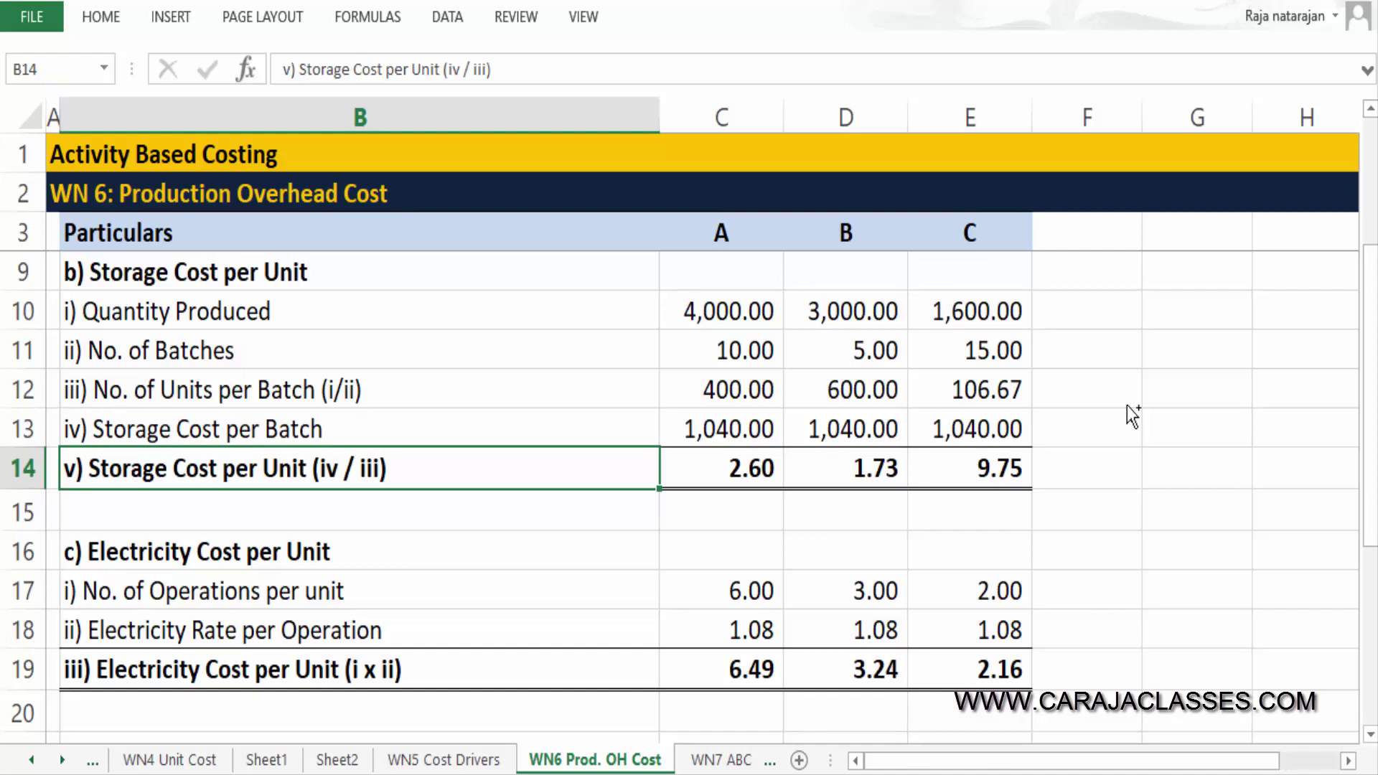
key(Right)
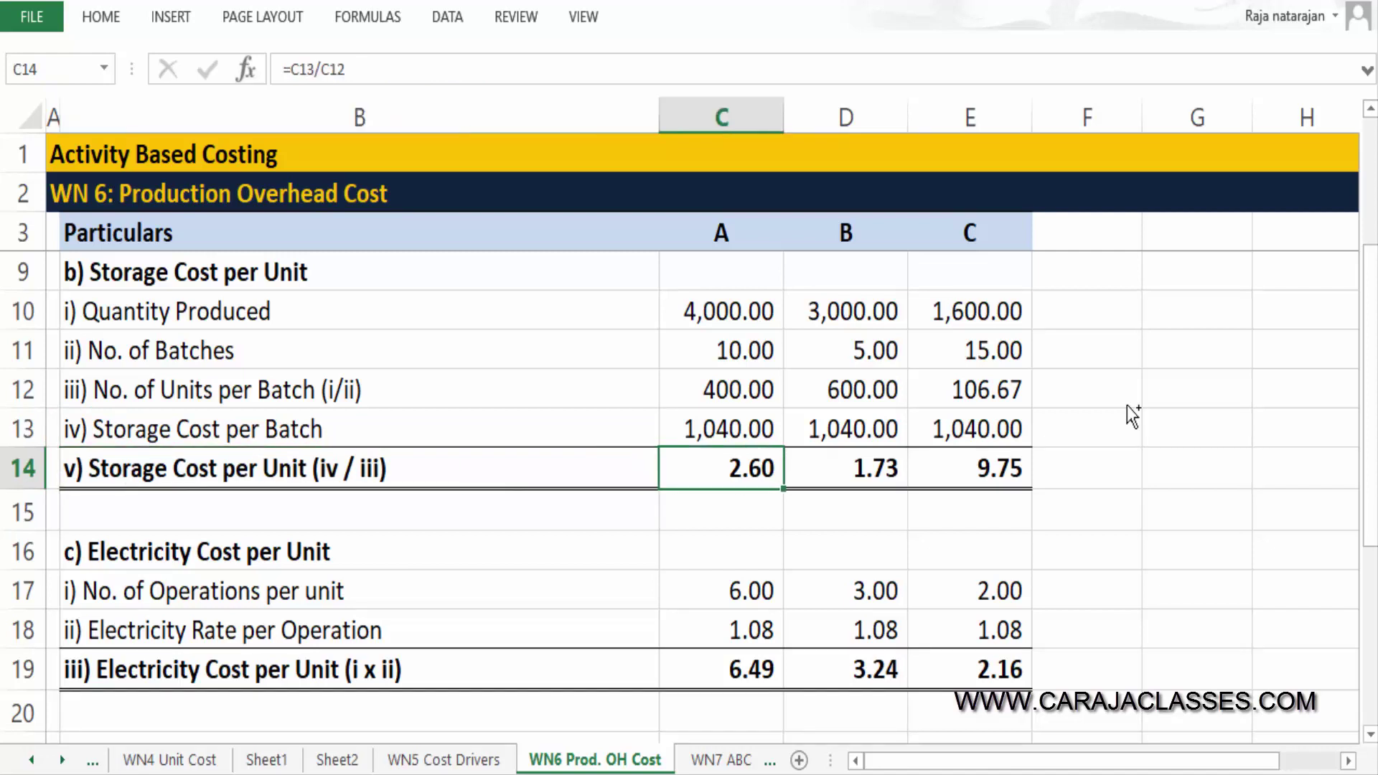
key(F2)
key(Escape)
key(Right)
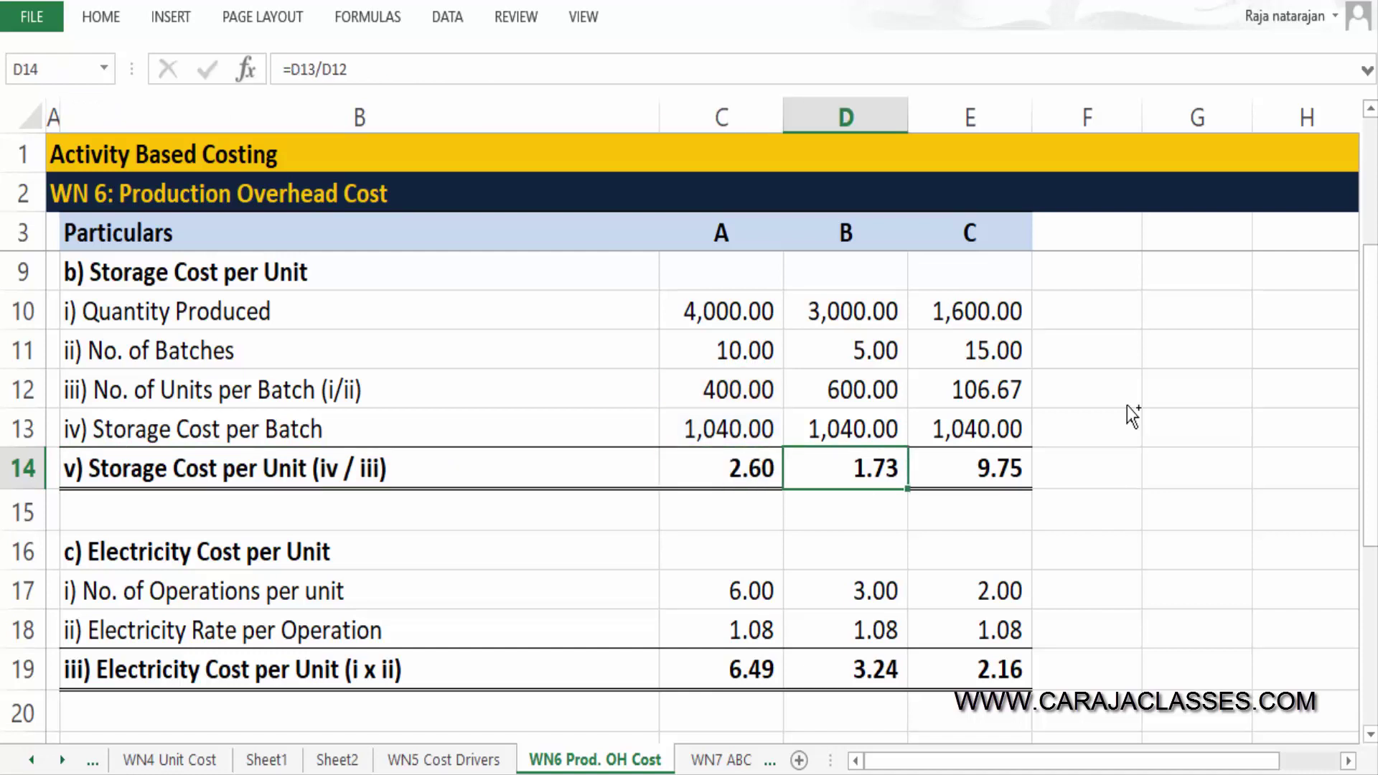
key(F2)
key(Escape)
key(Right)
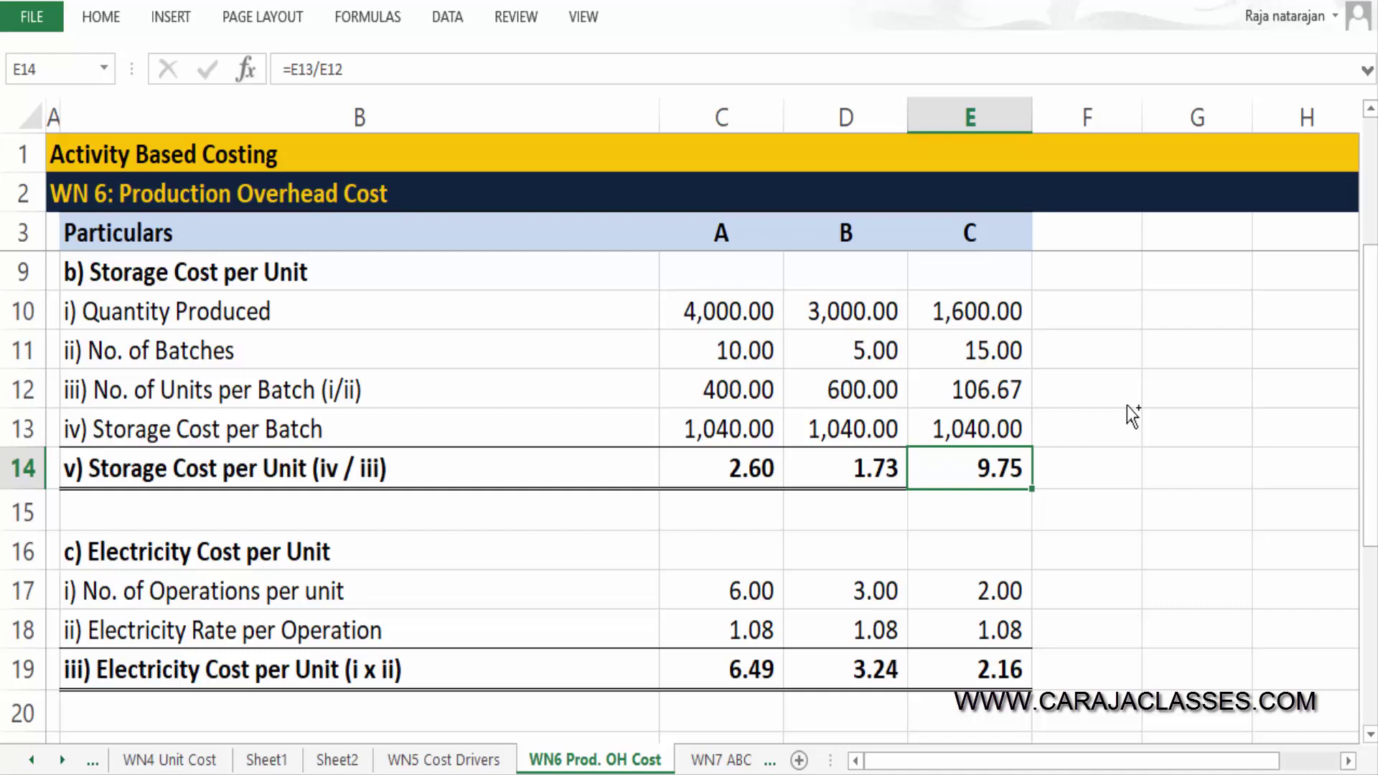
Select the Electricity Cost per Unit heading in B16 and review the problem data on Sheet1 and Sheet2.
scroll(1127, 406, down, 2)
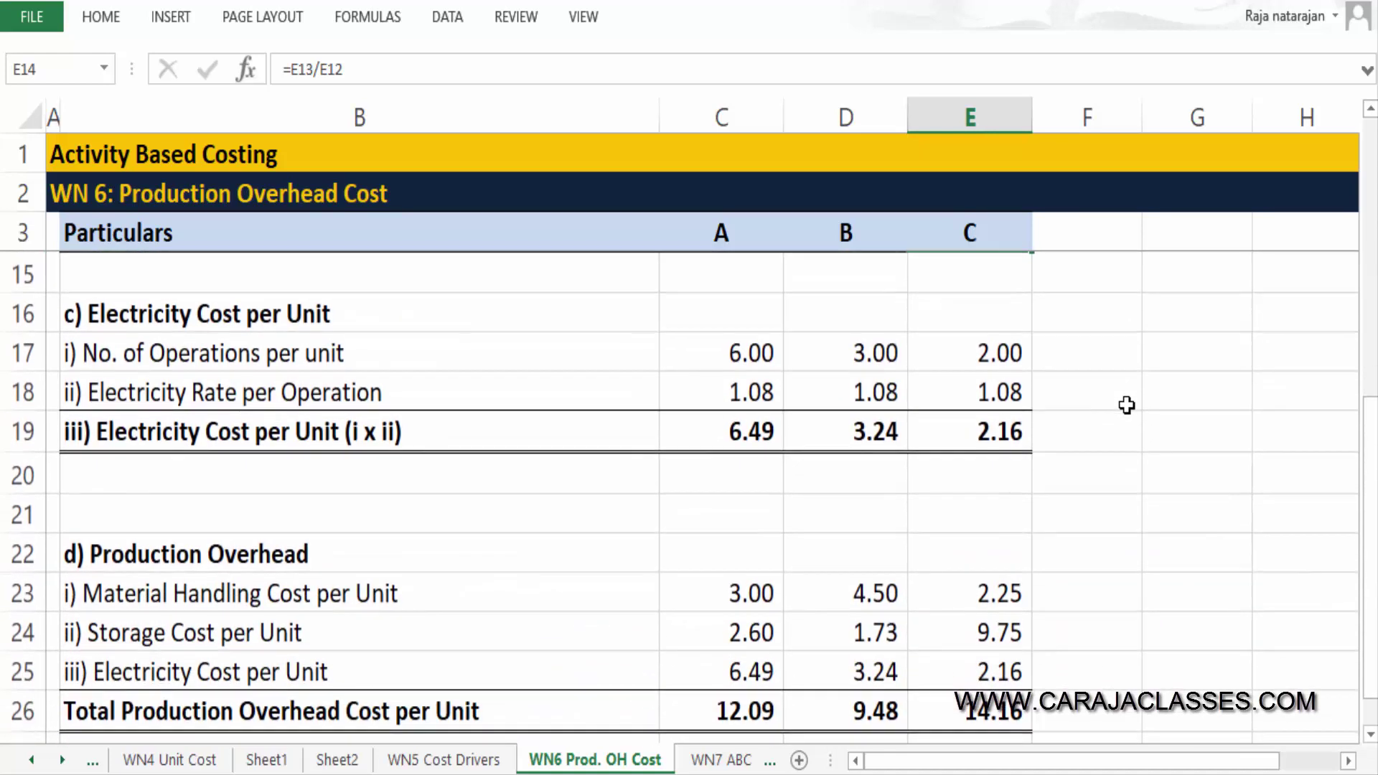
scroll(1127, 406, down, 1)
click(600, 280)
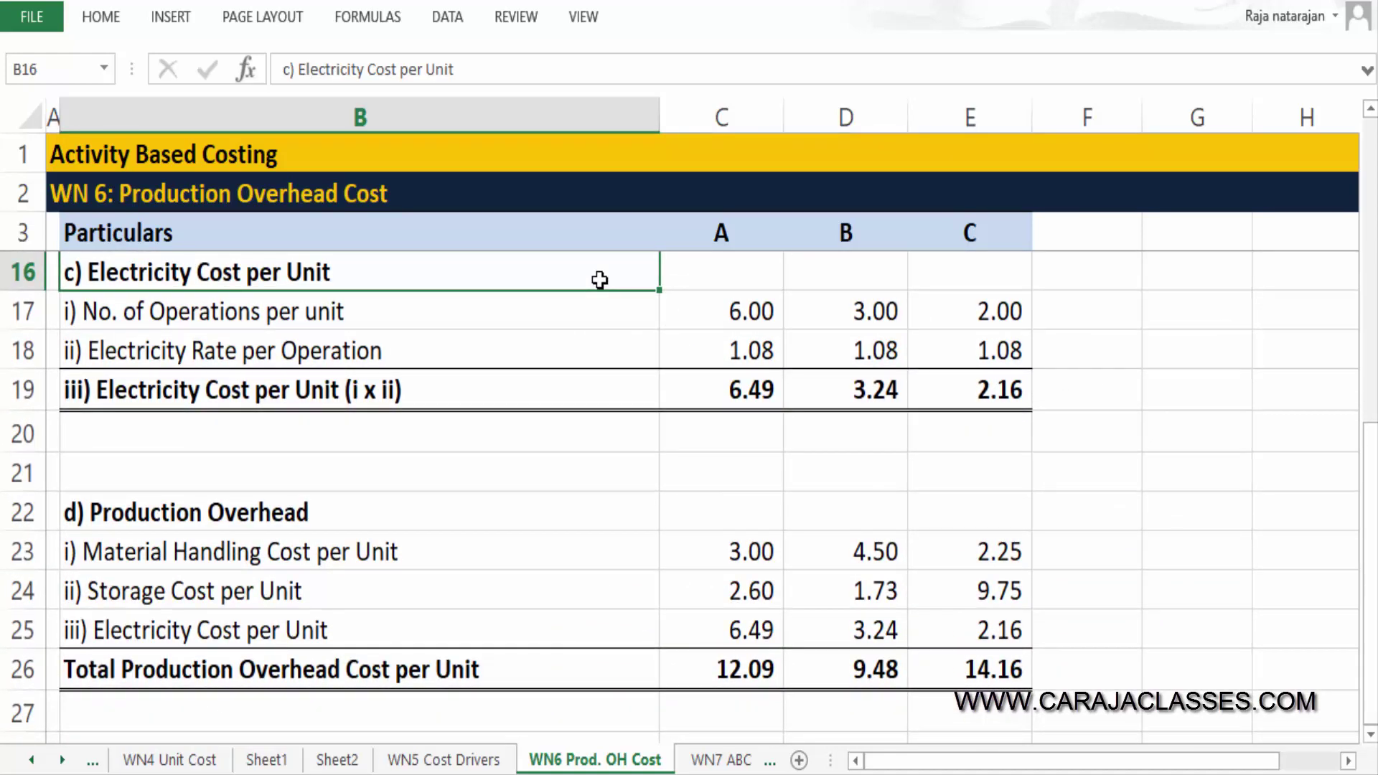
click(338, 760)
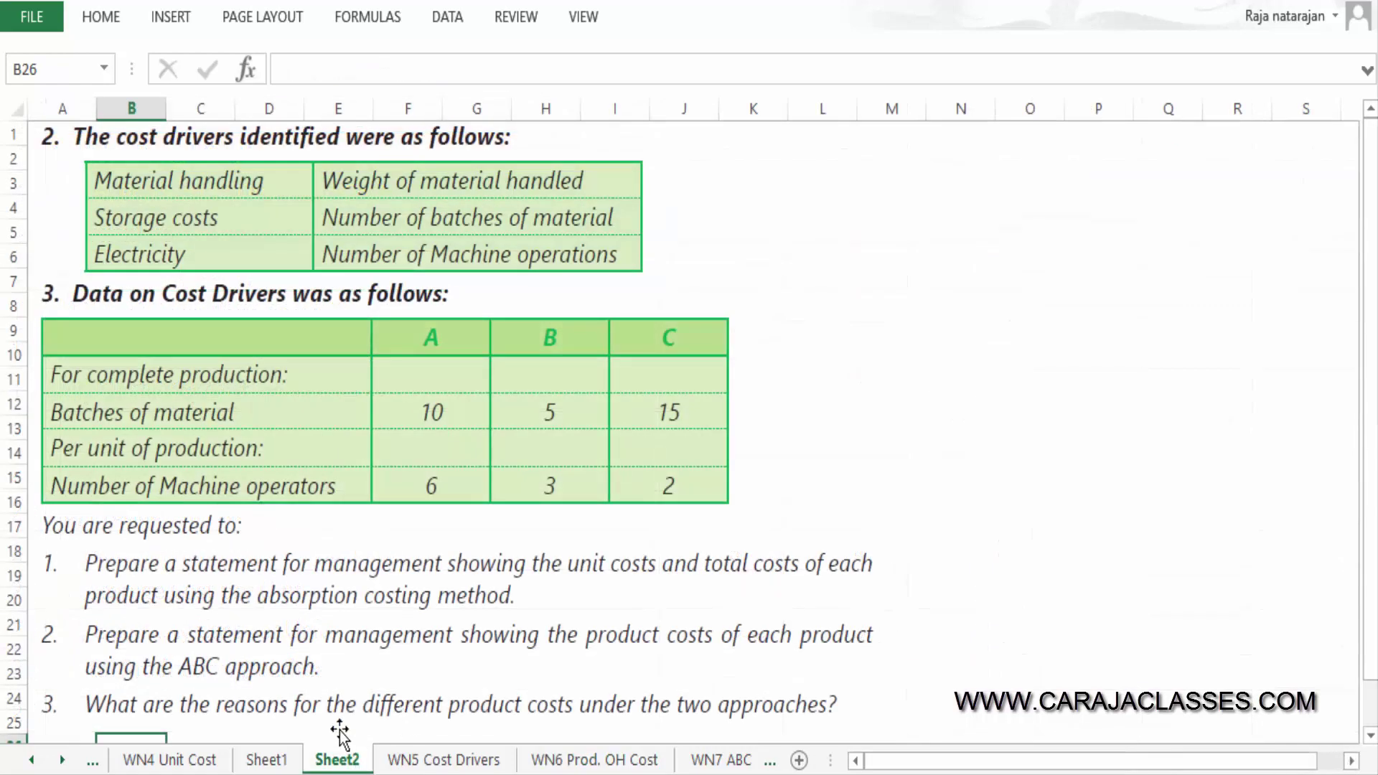
click(265, 759)
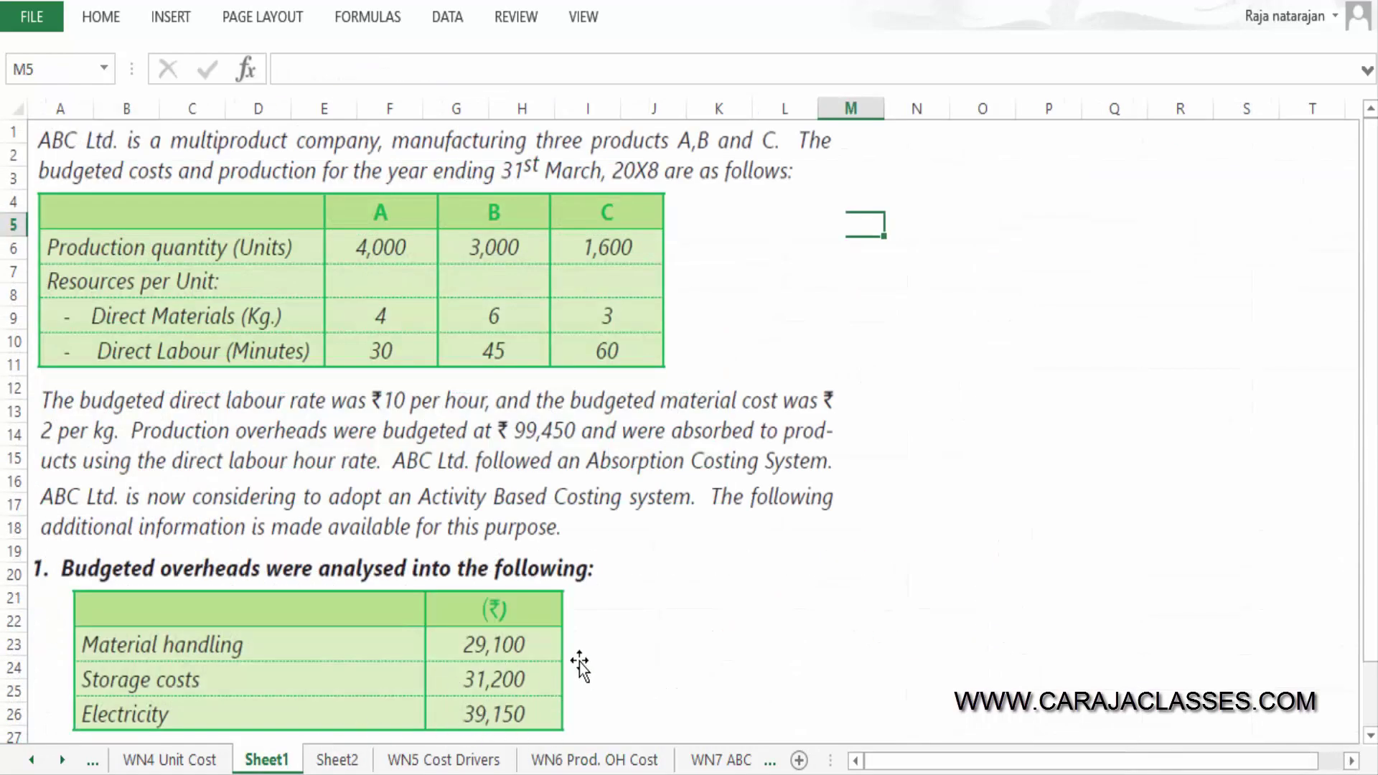
click(338, 760)
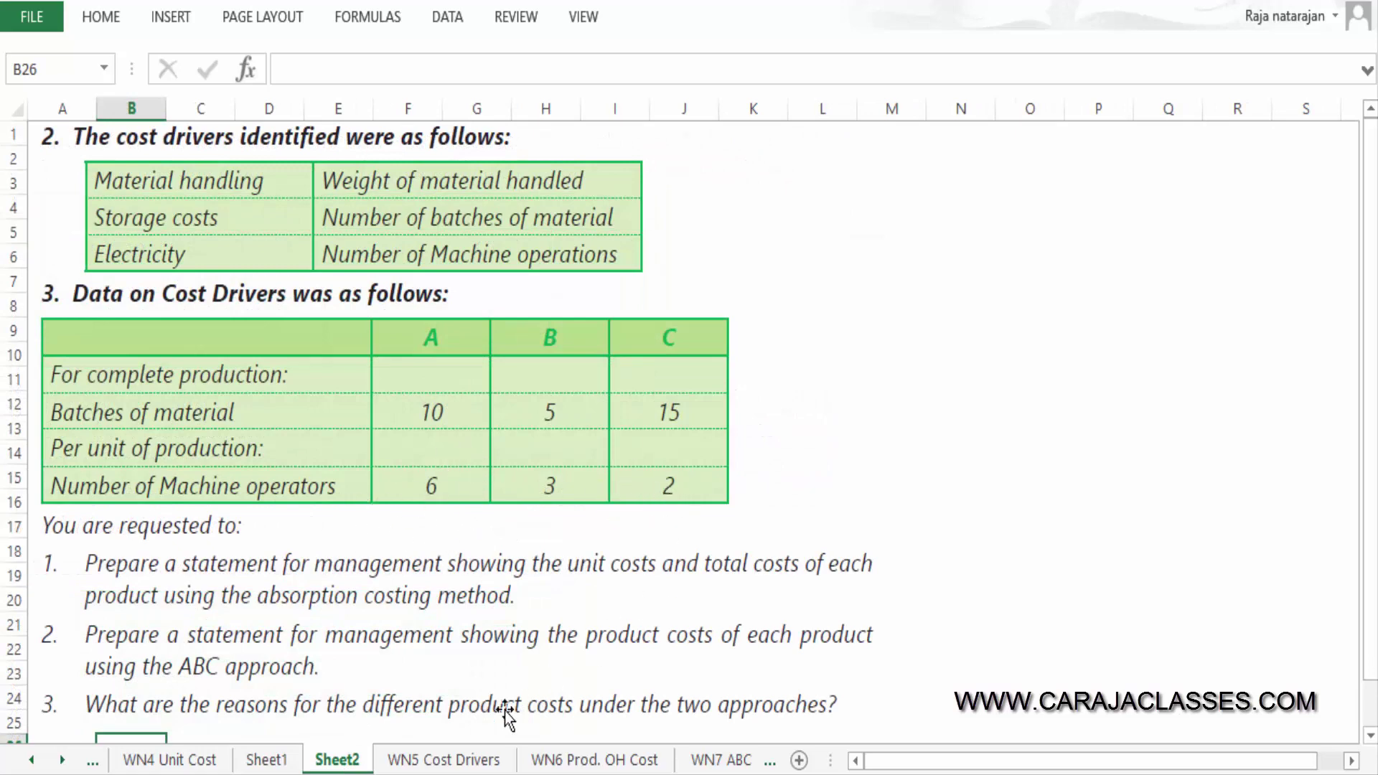
Inspect the Electricity Rate per Operation formula in C29 on WN5 Cost Drivers and recheck the cost driver data on Sheet2.
click(443, 759)
scroll(487, 565, down, 2)
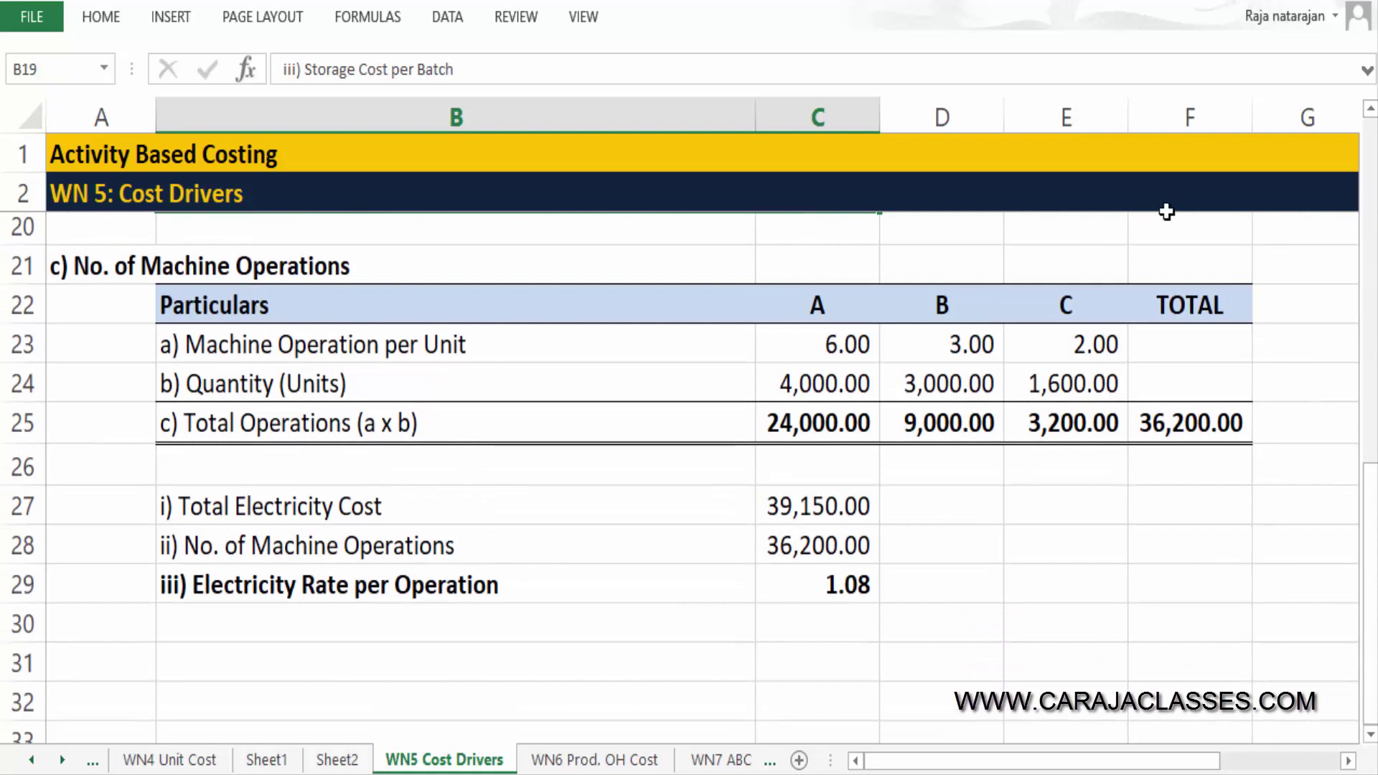
click(835, 580)
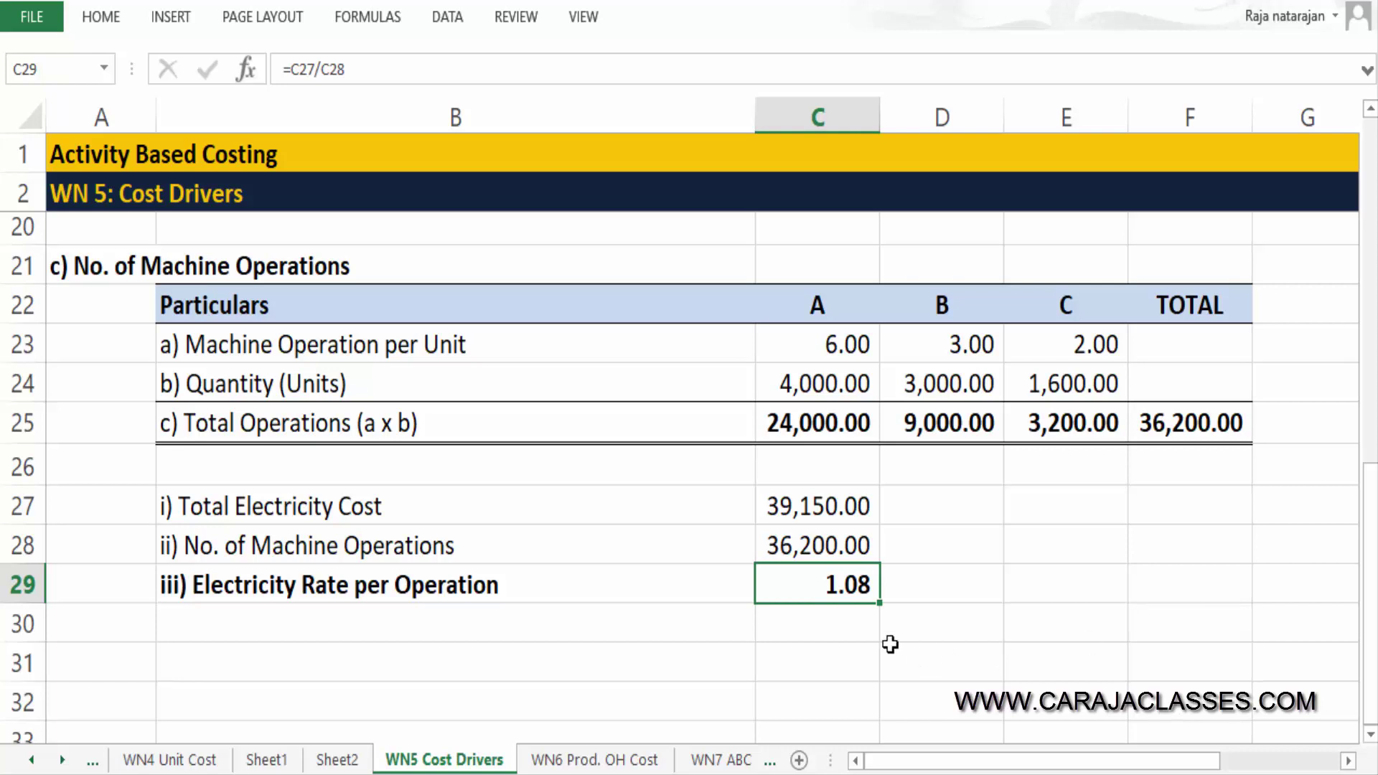
click(339, 761)
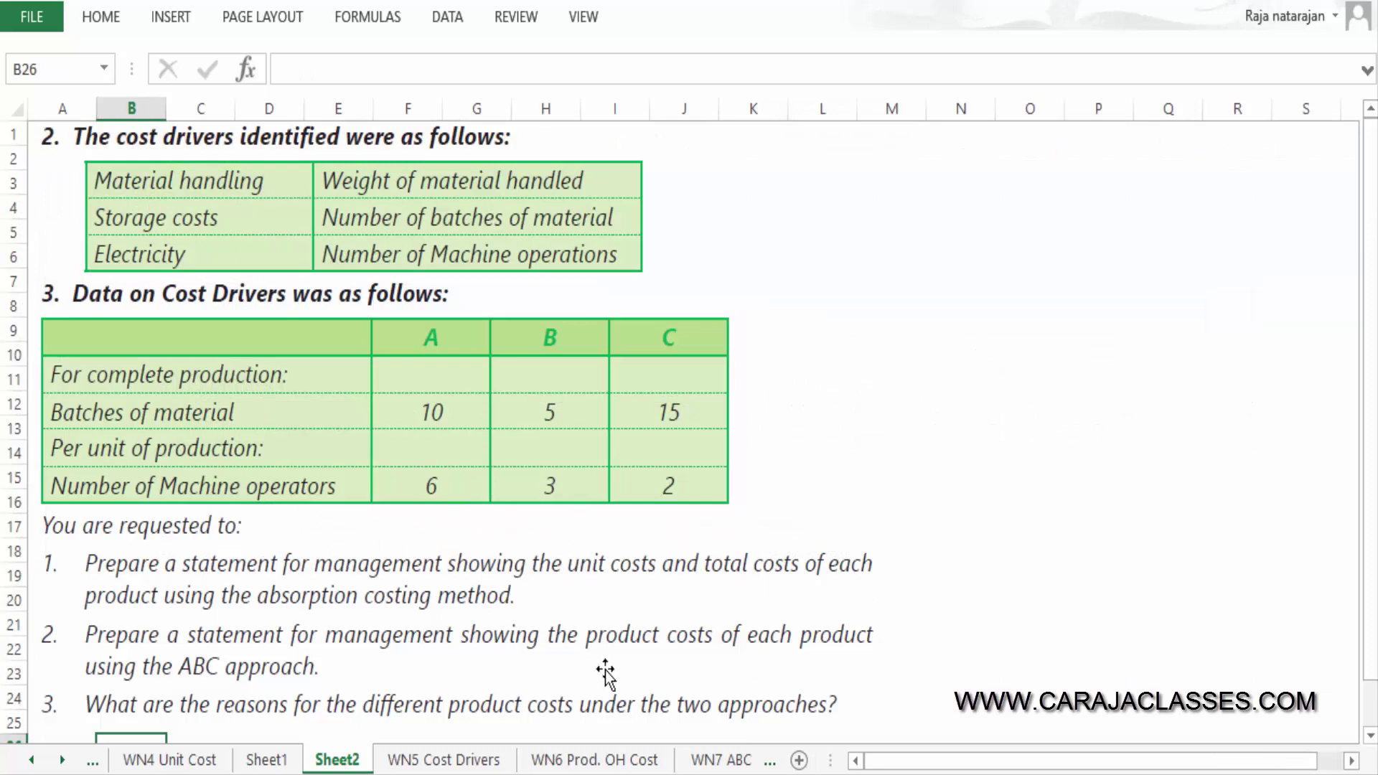
Inspect the No. of Operations per unit cells C17:E17 on WN6 Prod. OH Cost, returning to the label in B17.
click(595, 759)
scroll(642, 592, down, 1)
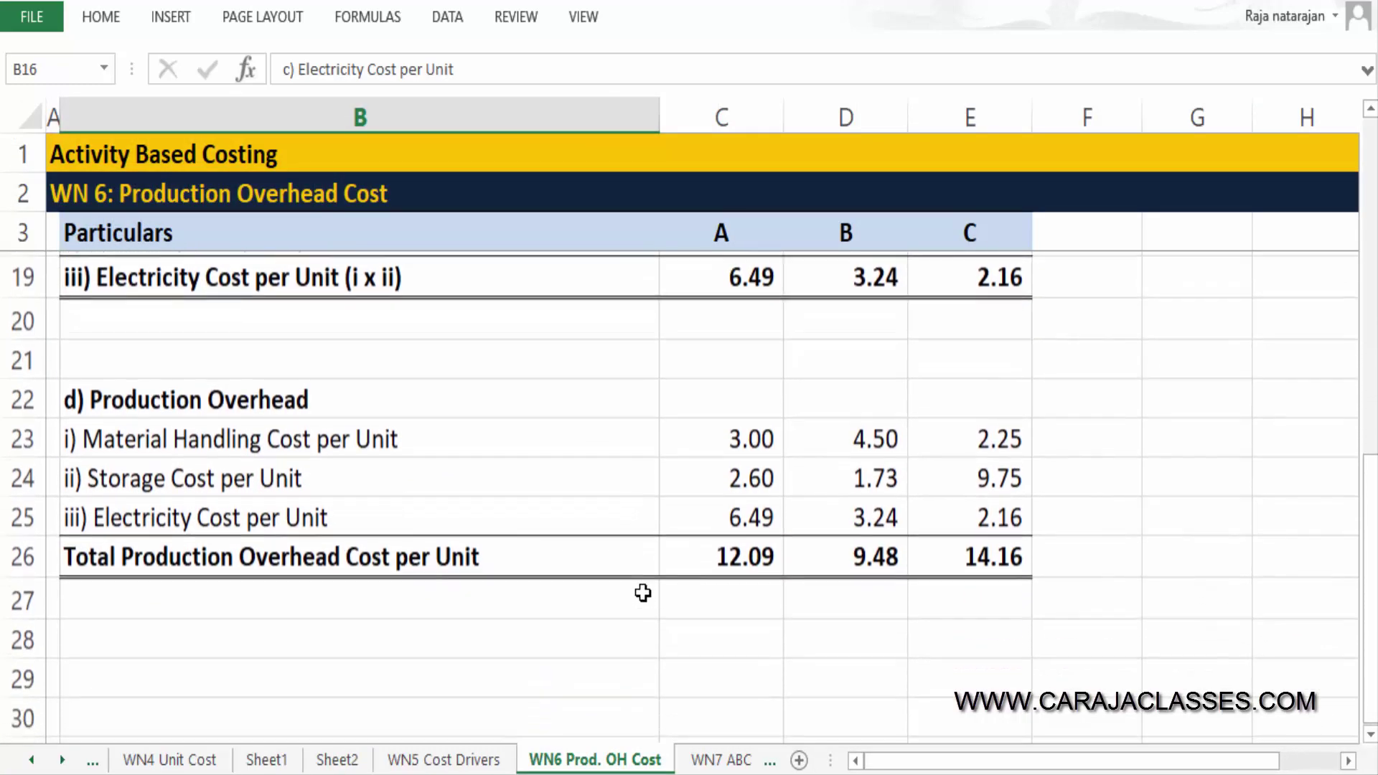
scroll(640, 594, up, 1)
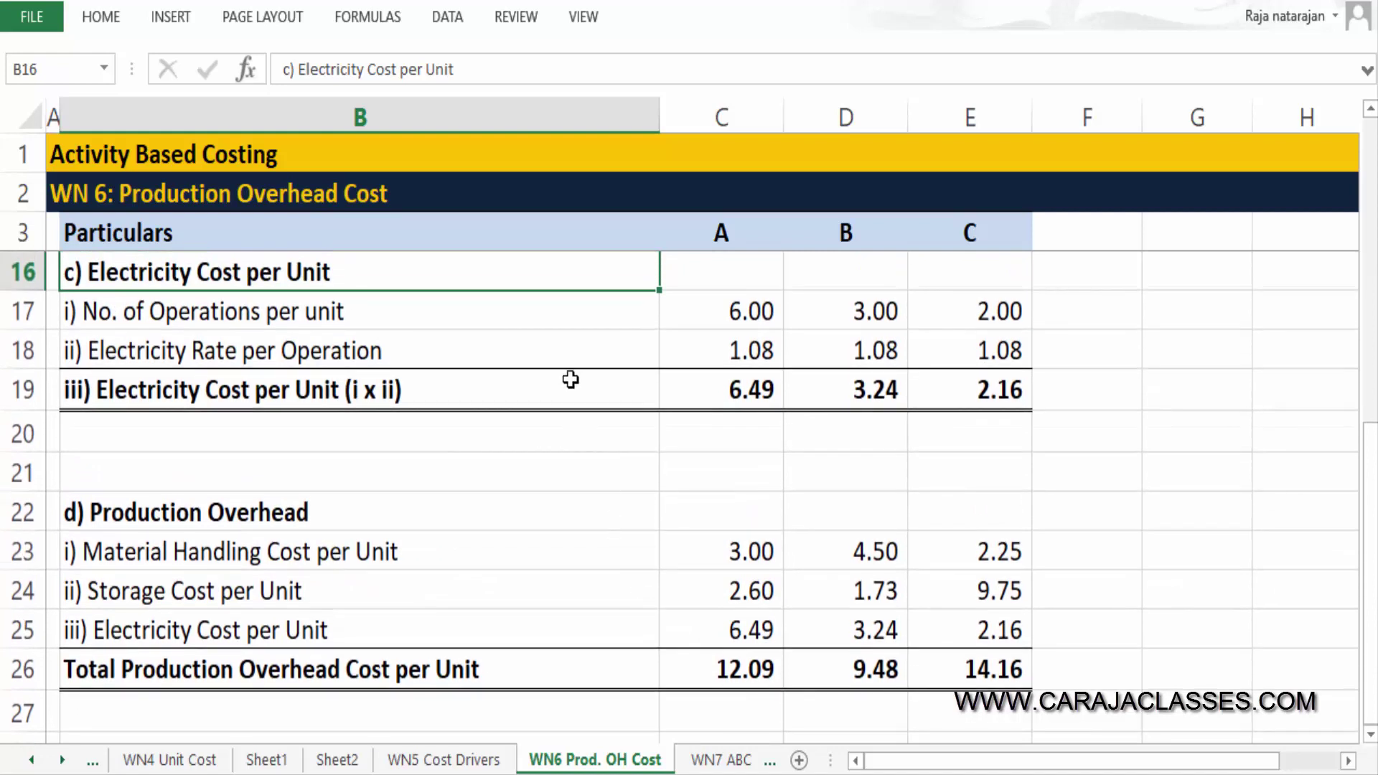
click(468, 312)
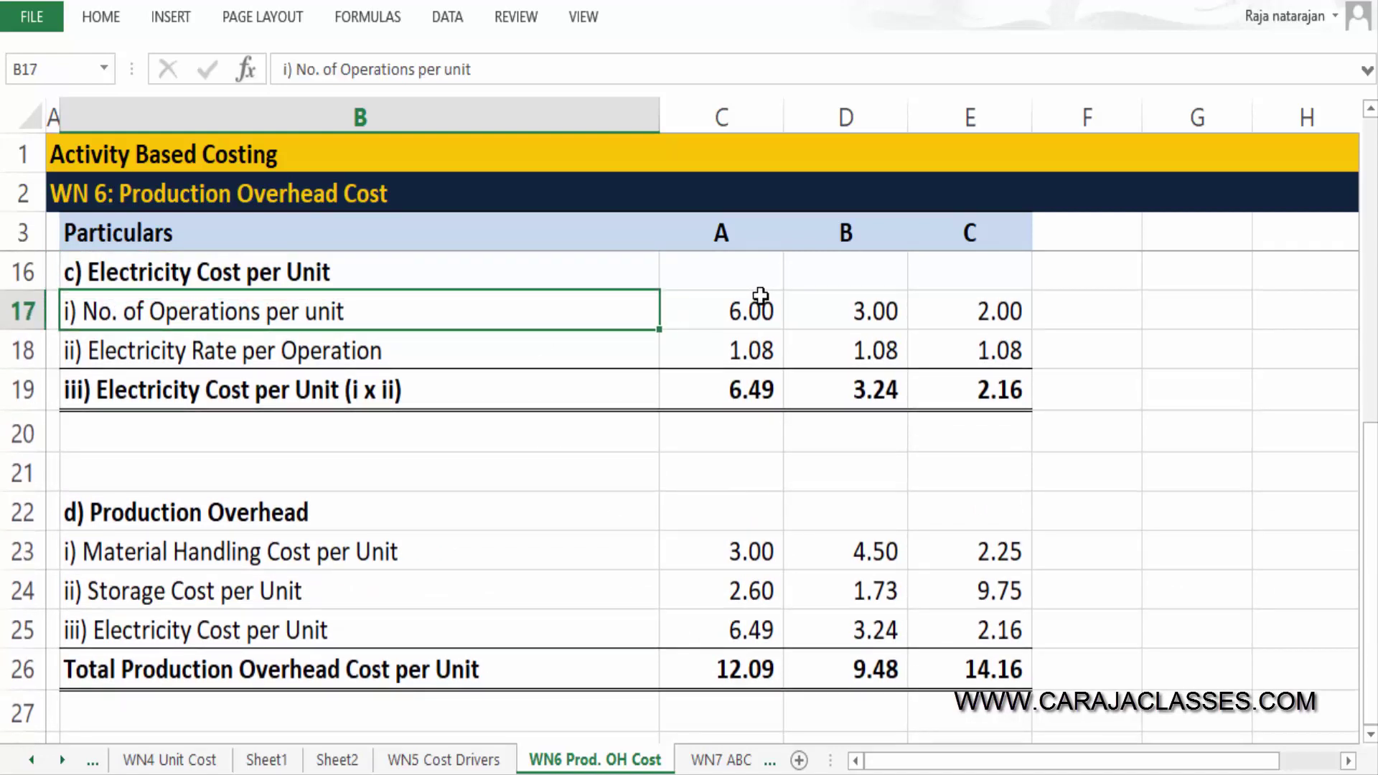
click(741, 309)
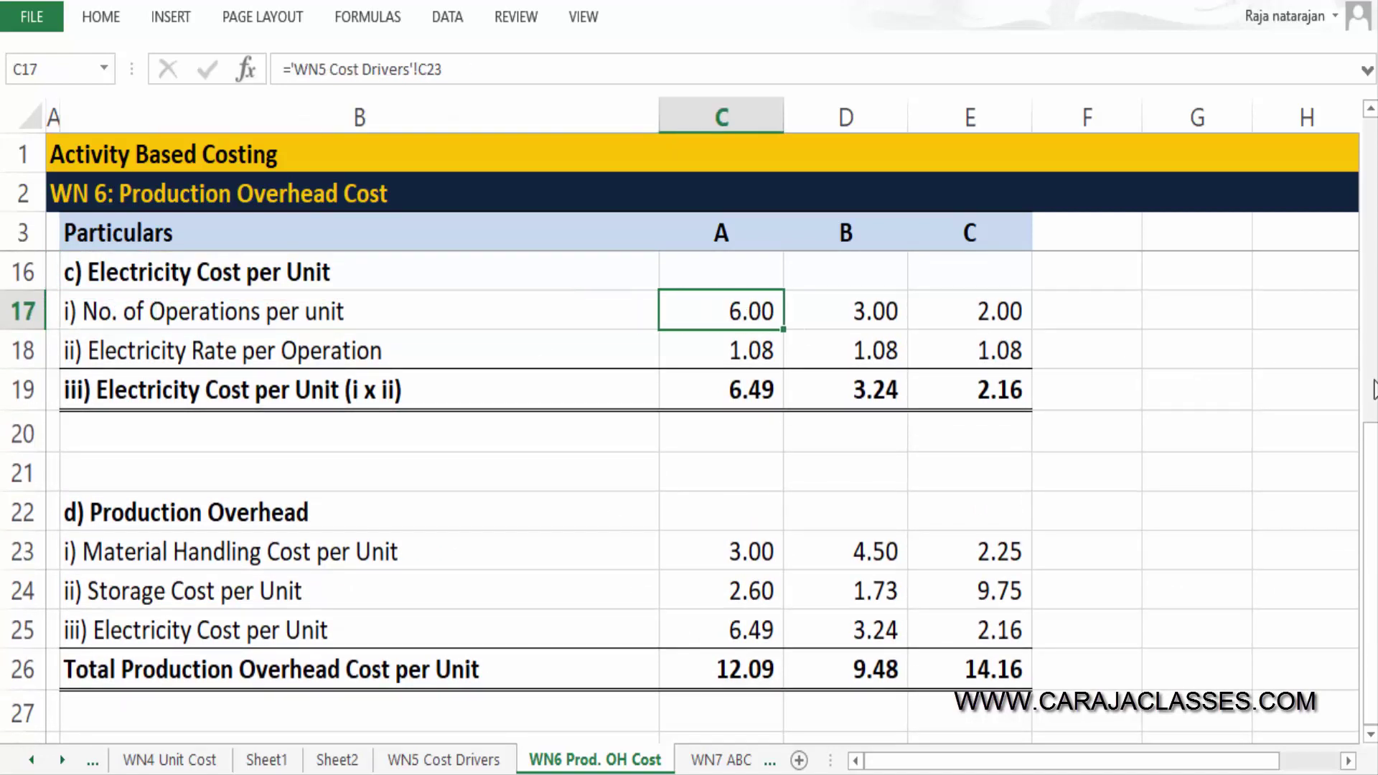
key(Right)
key(Right)
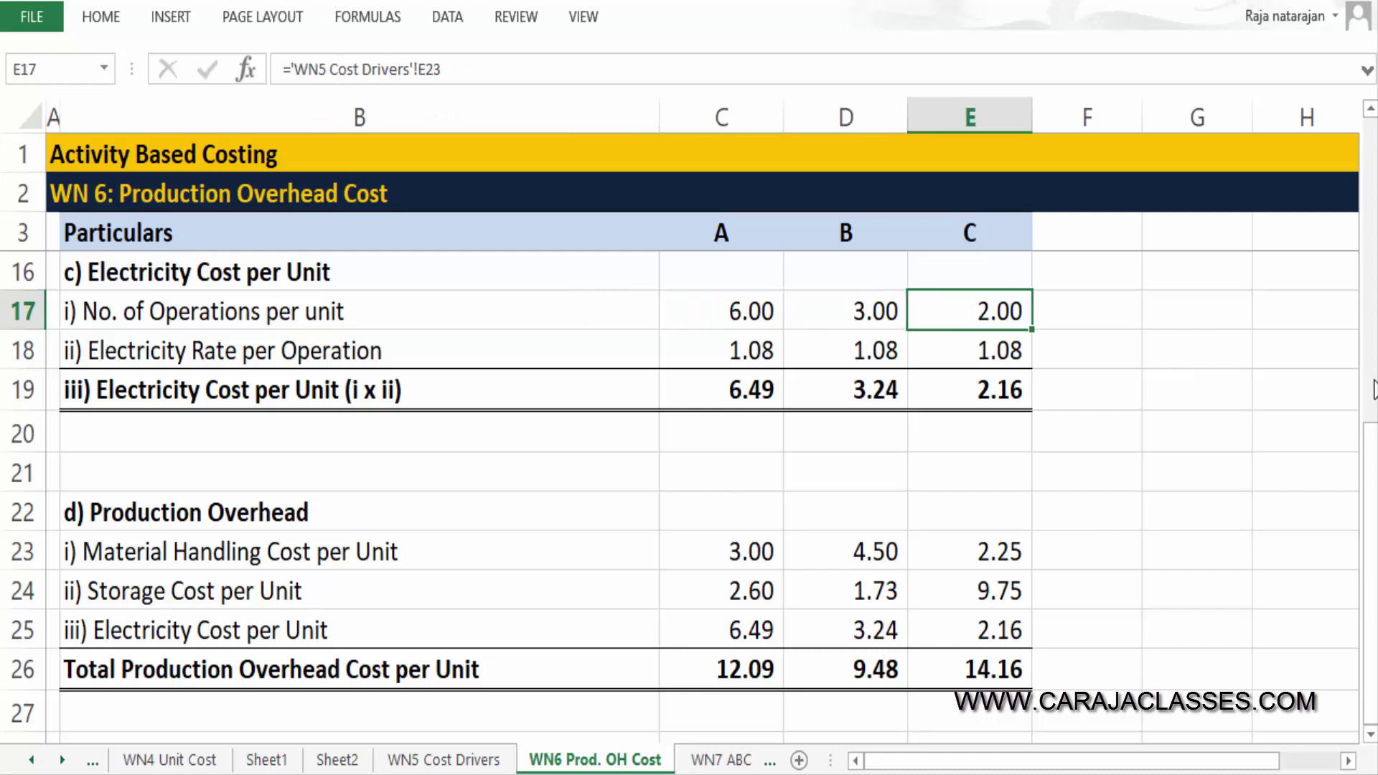
key(Left)
key(Left)
key(Left)
Inspect the Electricity Rate per Operation cells C18:E18, returning to the label in B18.
key(Down)
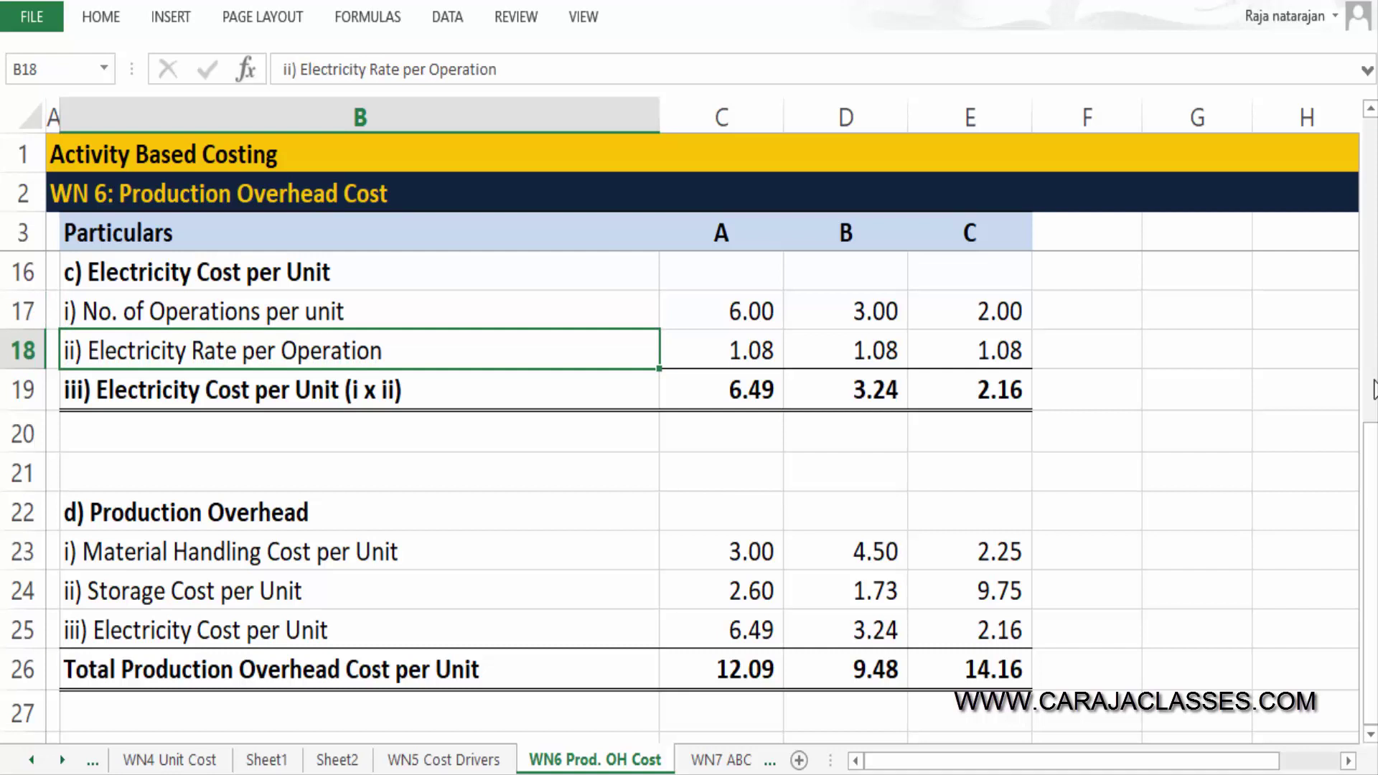
key(Right)
key(Right)
key(Right)
key(Left)
key(Left)
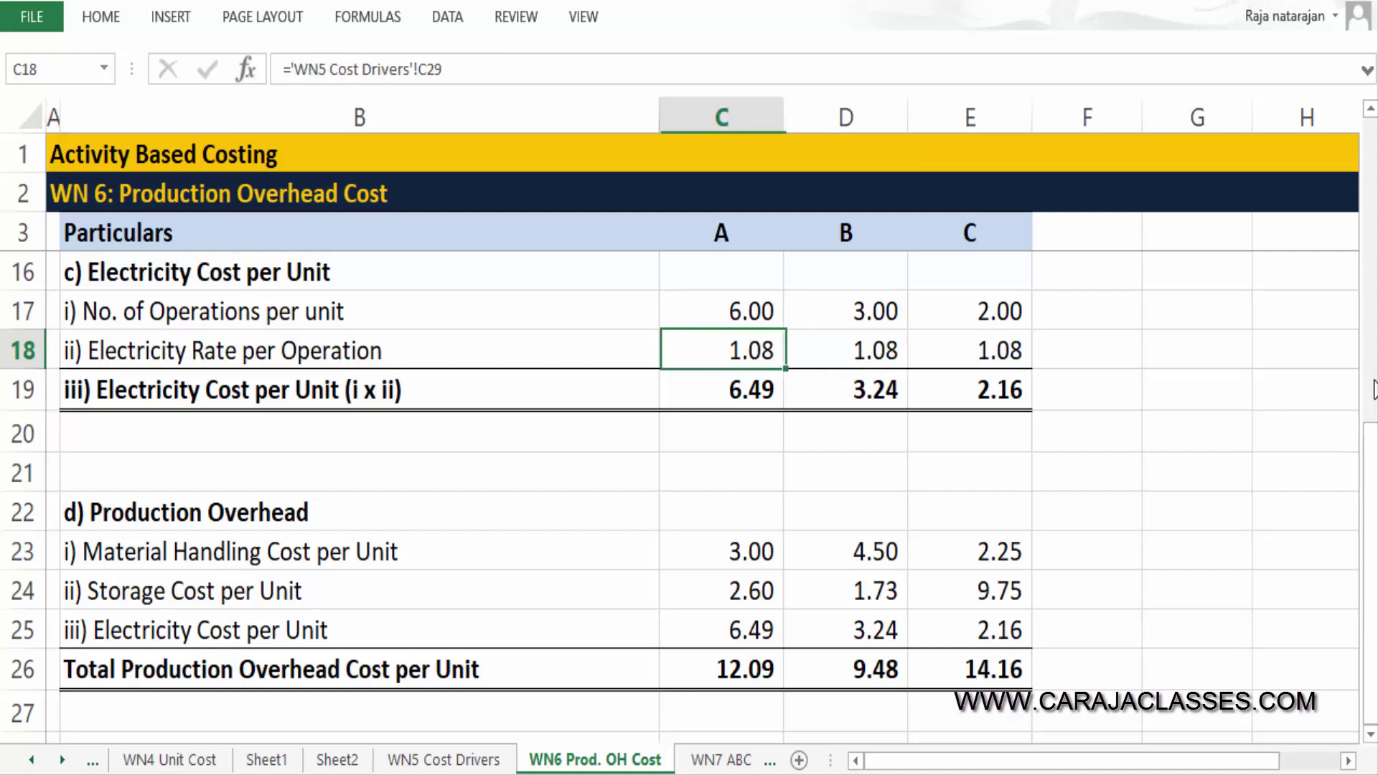
key(Left)
Inspect the Electricity Cost per Unit formulas for products A, B and C in C19:E19.
key(Down)
key(Right)
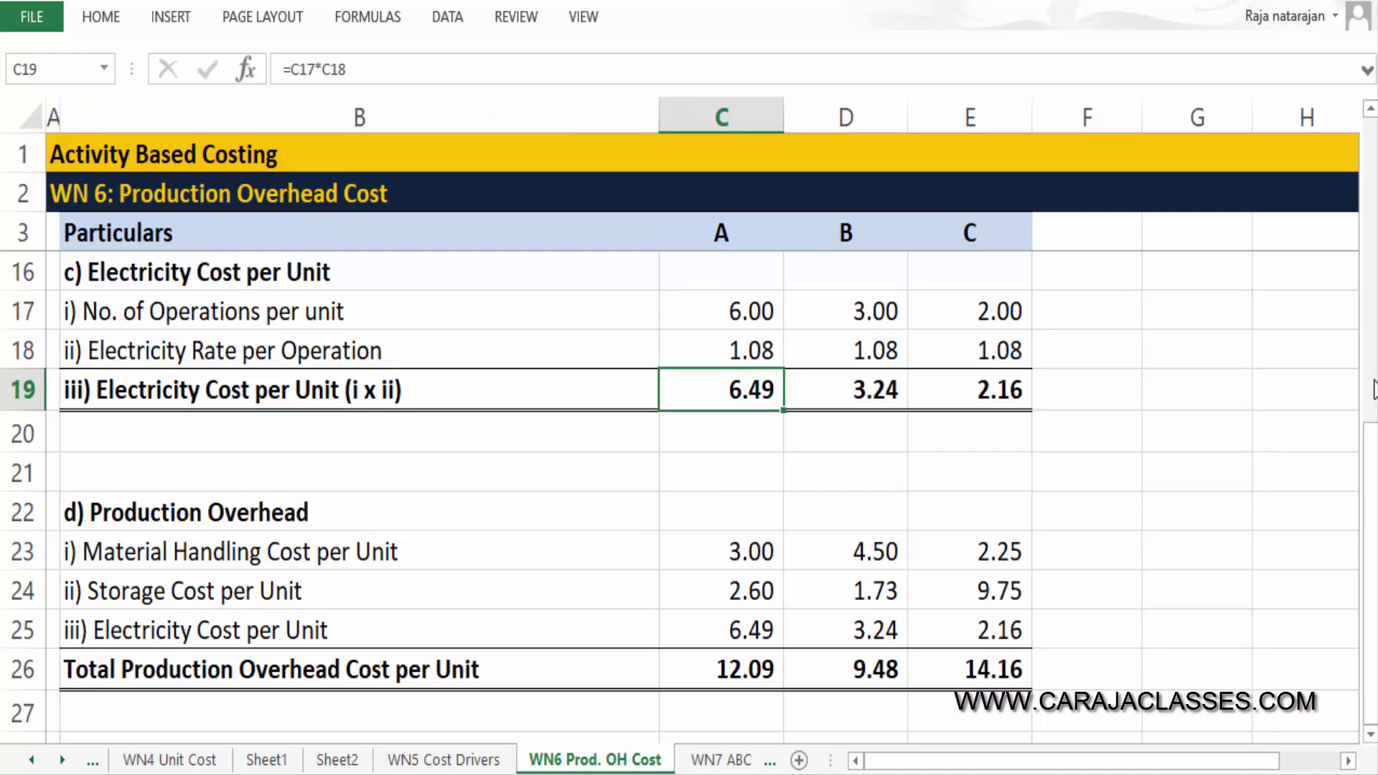
key(Right)
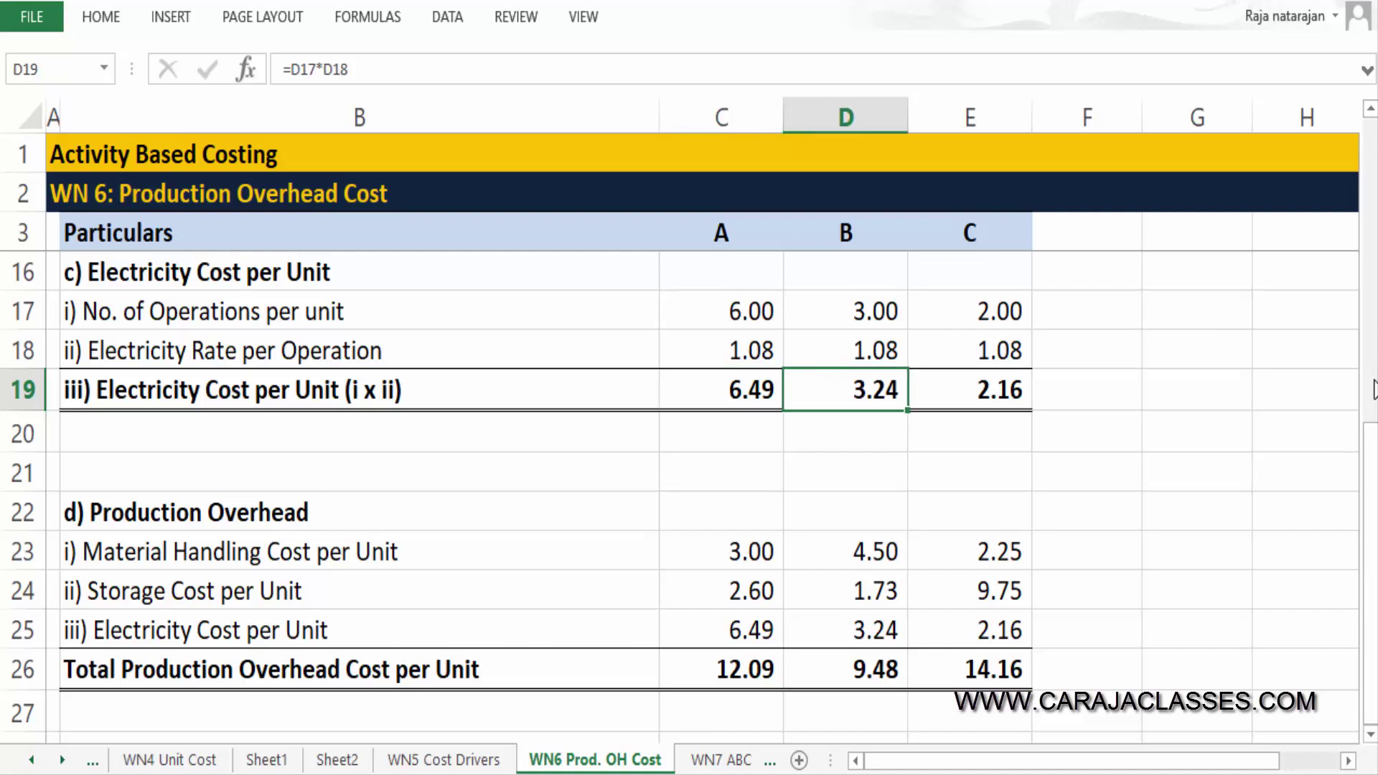
key(Right)
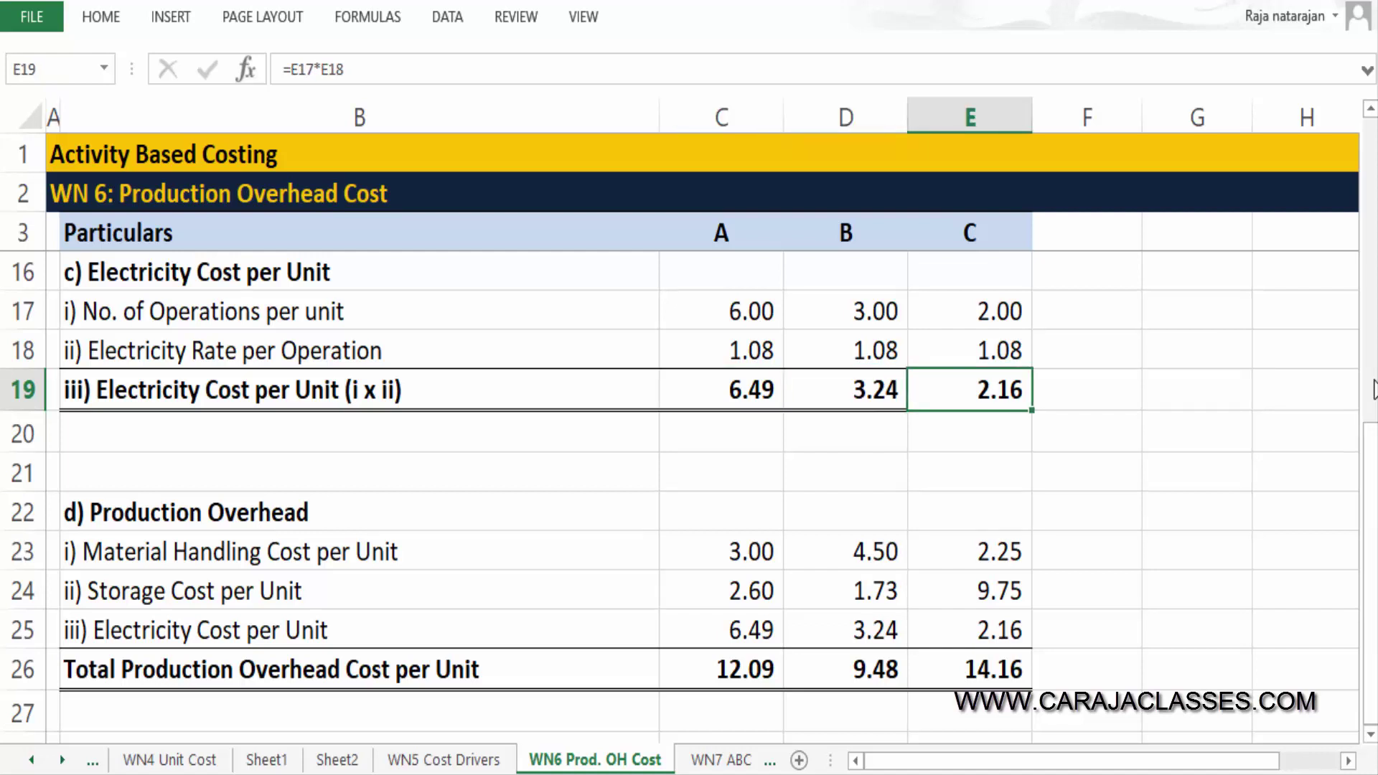
Revisit the Material Handling, Storage and Electricity Cost per Unit headings in B4, B9 and B16, selecting each in turn.
scroll(1096, 420, up, 2)
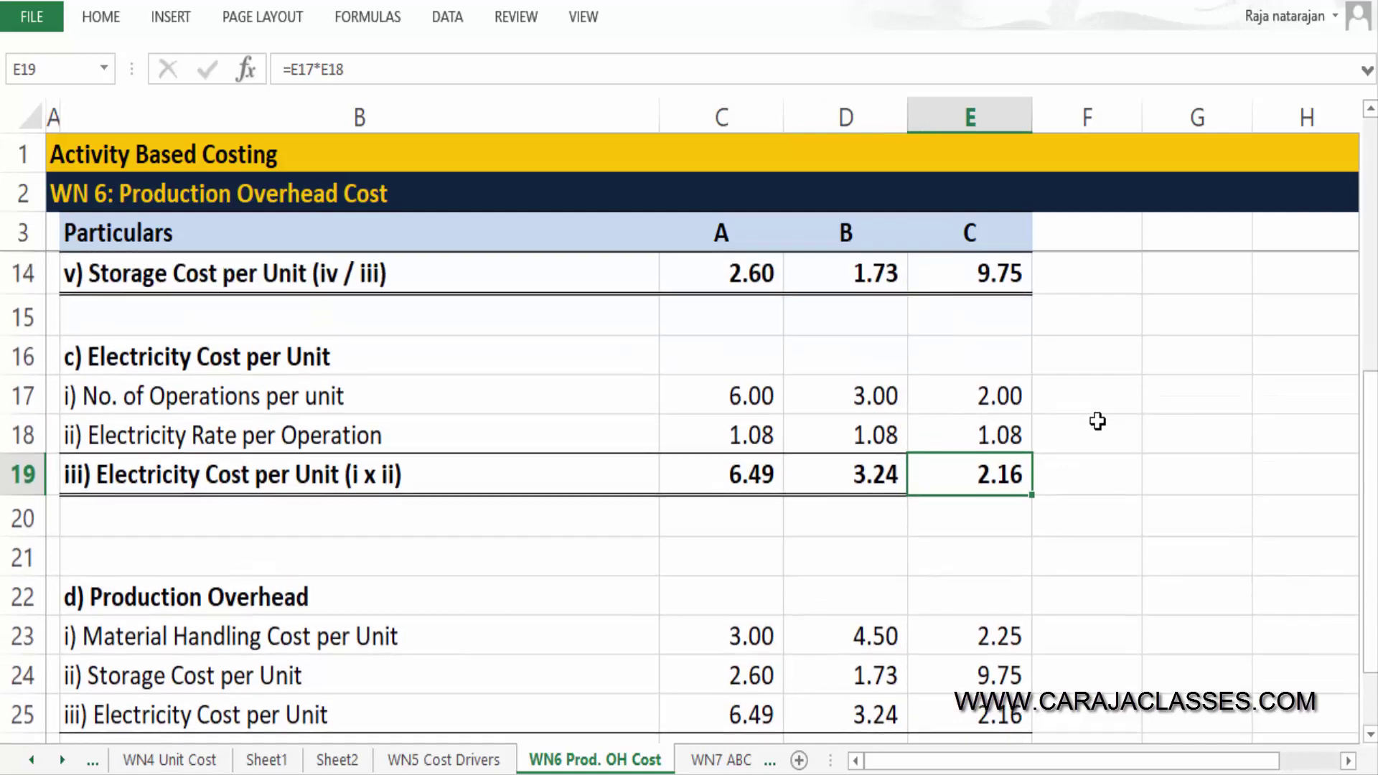
scroll(1097, 421, up, 2)
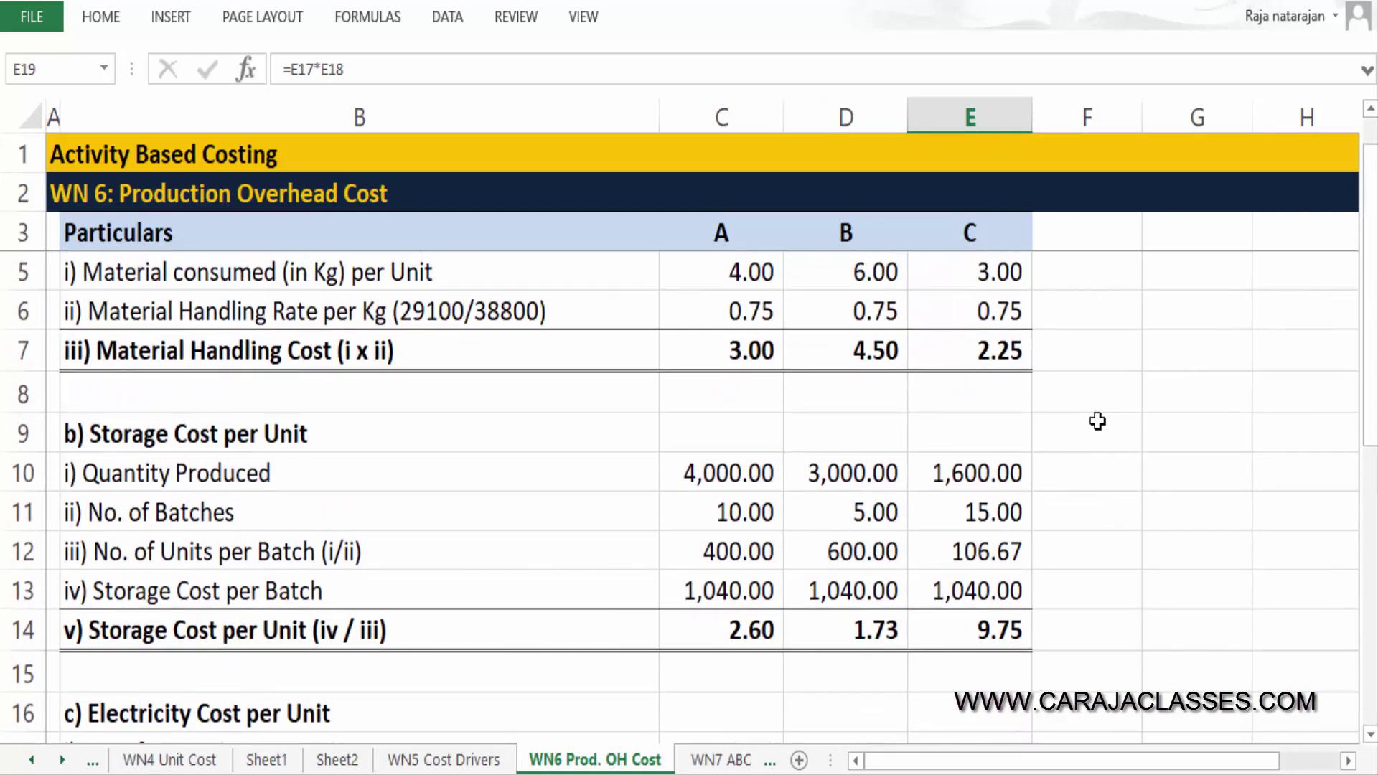
scroll(1097, 422, up, 1)
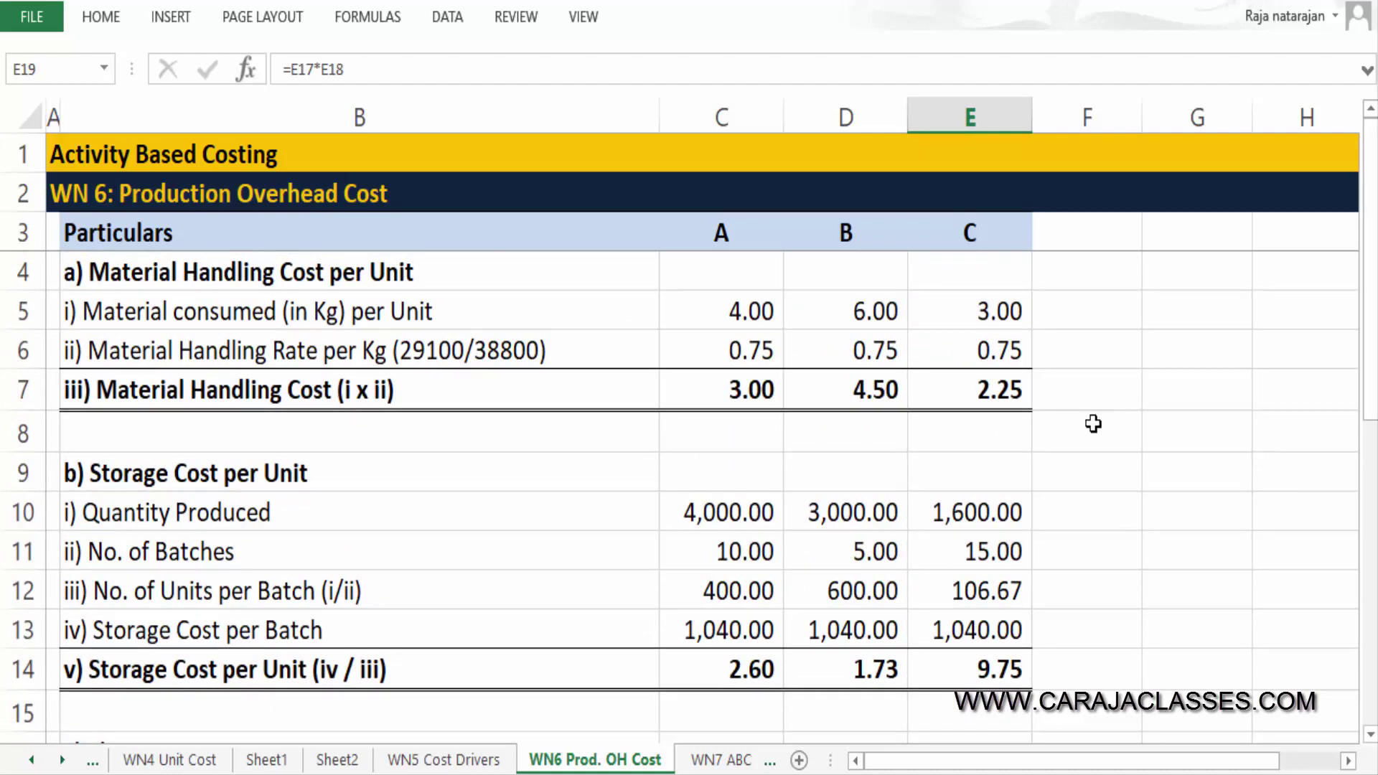
click(630, 282)
click(577, 467)
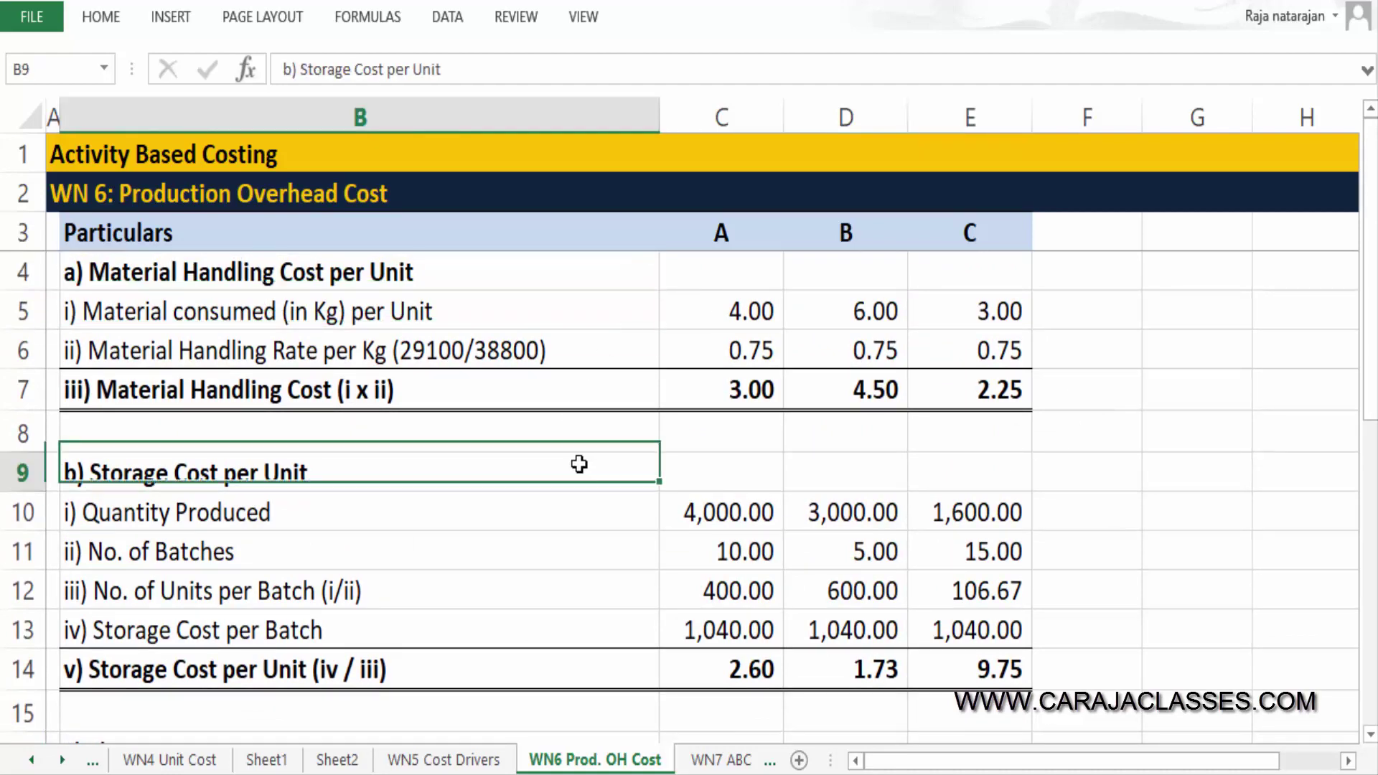
scroll(577, 463, down, 2)
click(564, 602)
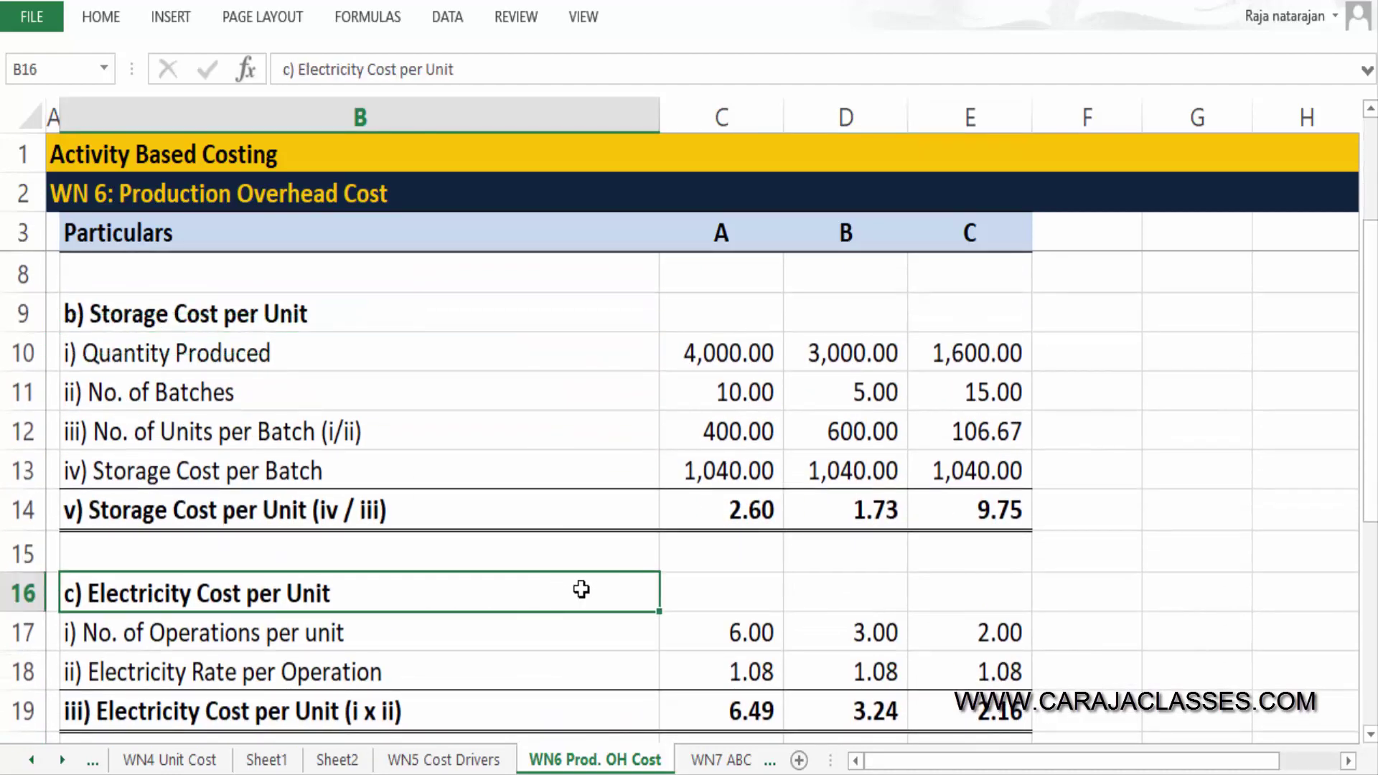
Select the Production Overhead heading in B22 and highlight the Material Handling Cost per Unit values in C23:E23.
scroll(581, 587, down, 2)
scroll(582, 588, down, 2)
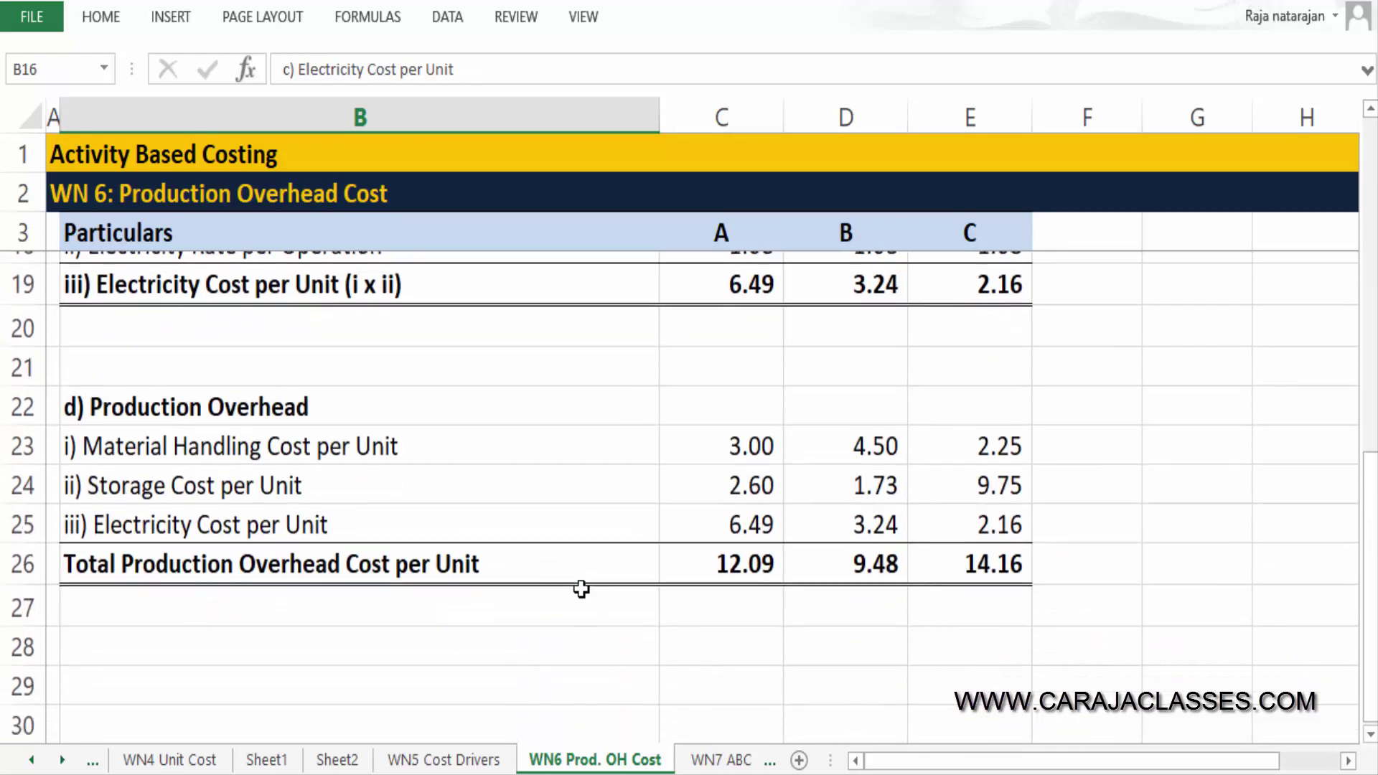
click(500, 312)
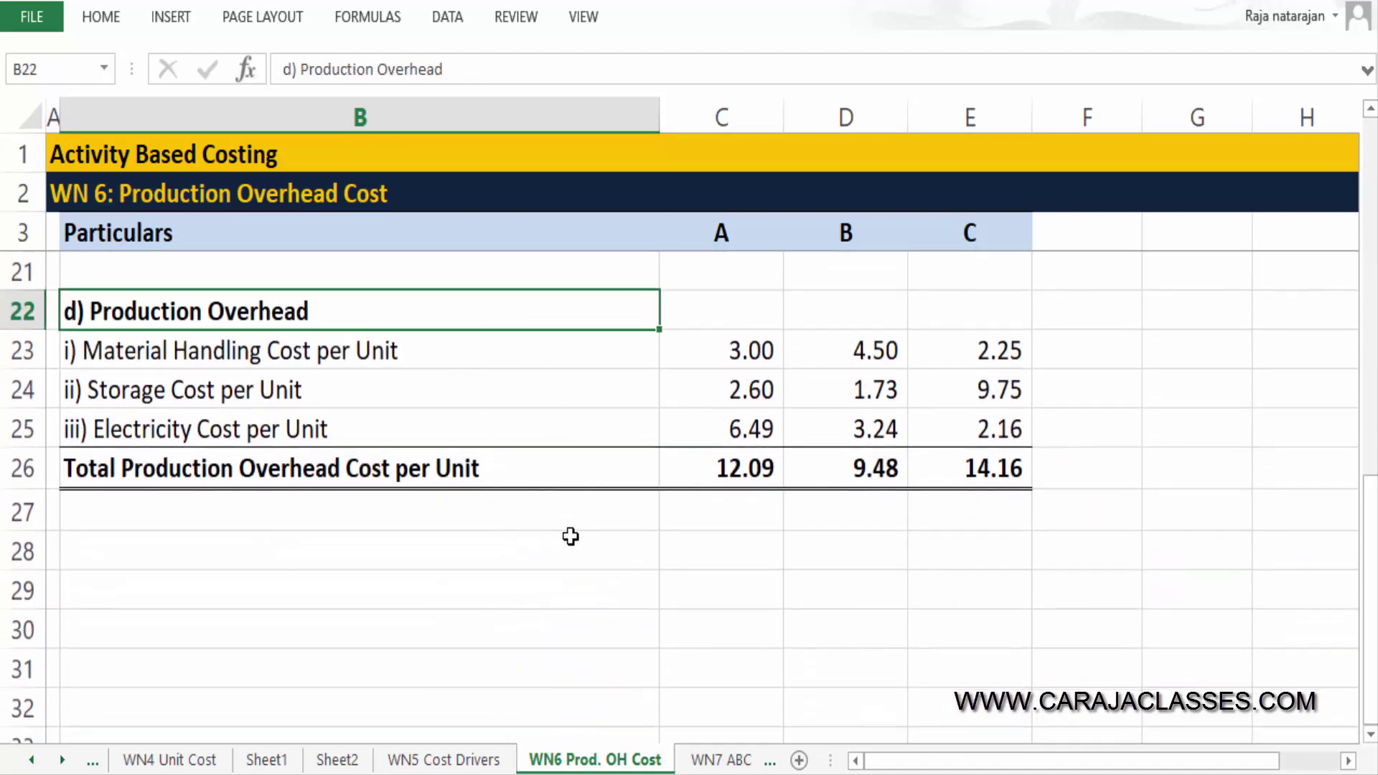
click(549, 357)
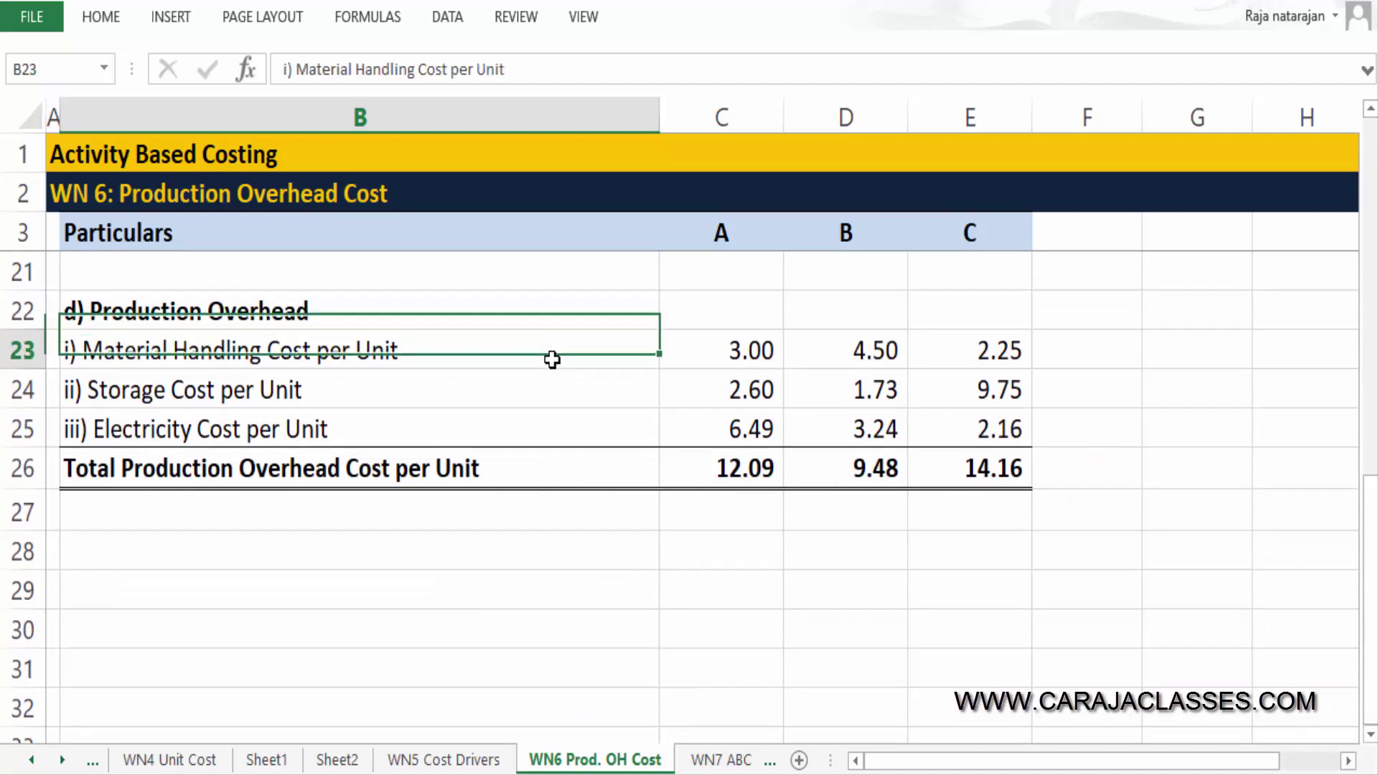
key(Right)
key(shift+Right)
key(shift+Right)
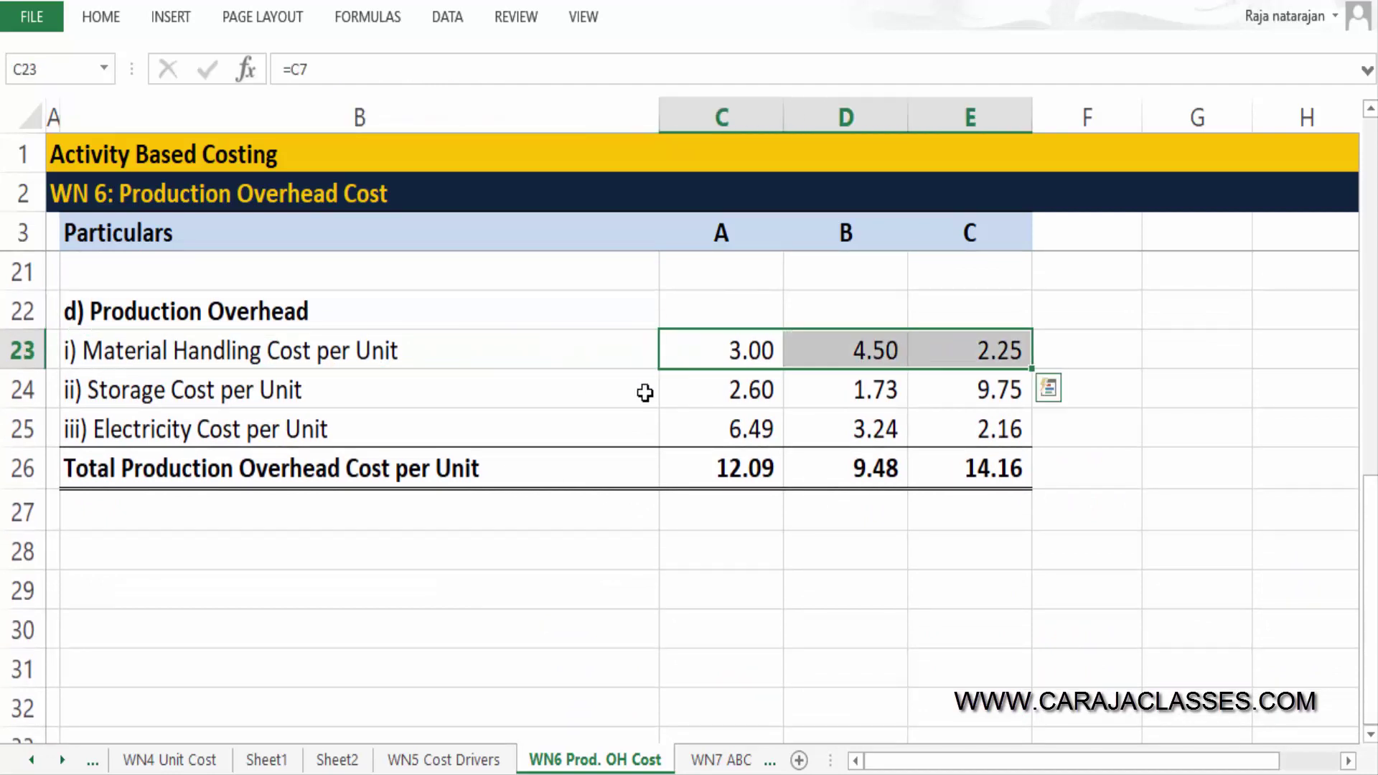
Highlight the Storage Cost per Unit values in C24:E24 and the Electricity Cost per Unit values in C25:E25.
key(Down)
key(shift+Right)
key(shift+Right)
key(Down)
key(shift+Right)
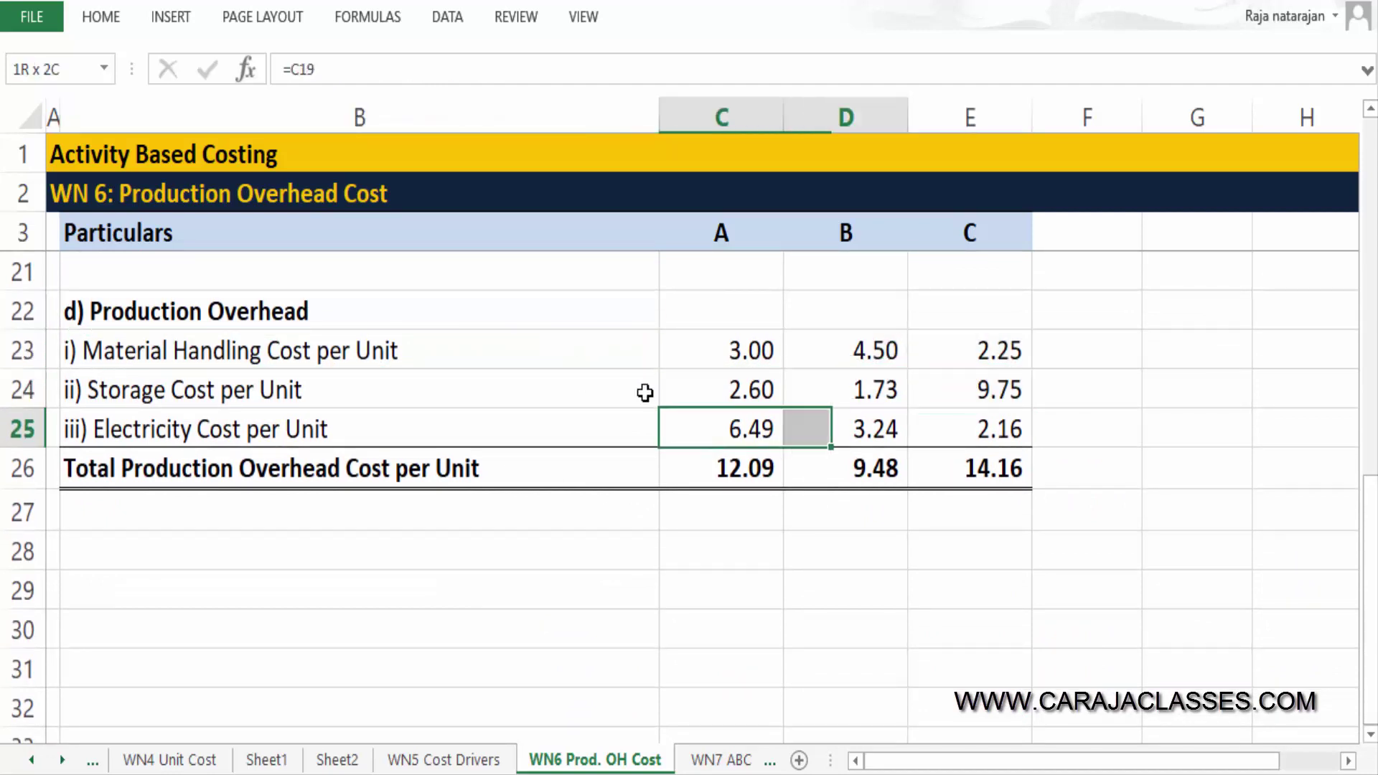
key(shift+Right)
Inspect the Total Production Overhead Cost per Unit formulas for products A, B and C in C26:E26.
key(Down)
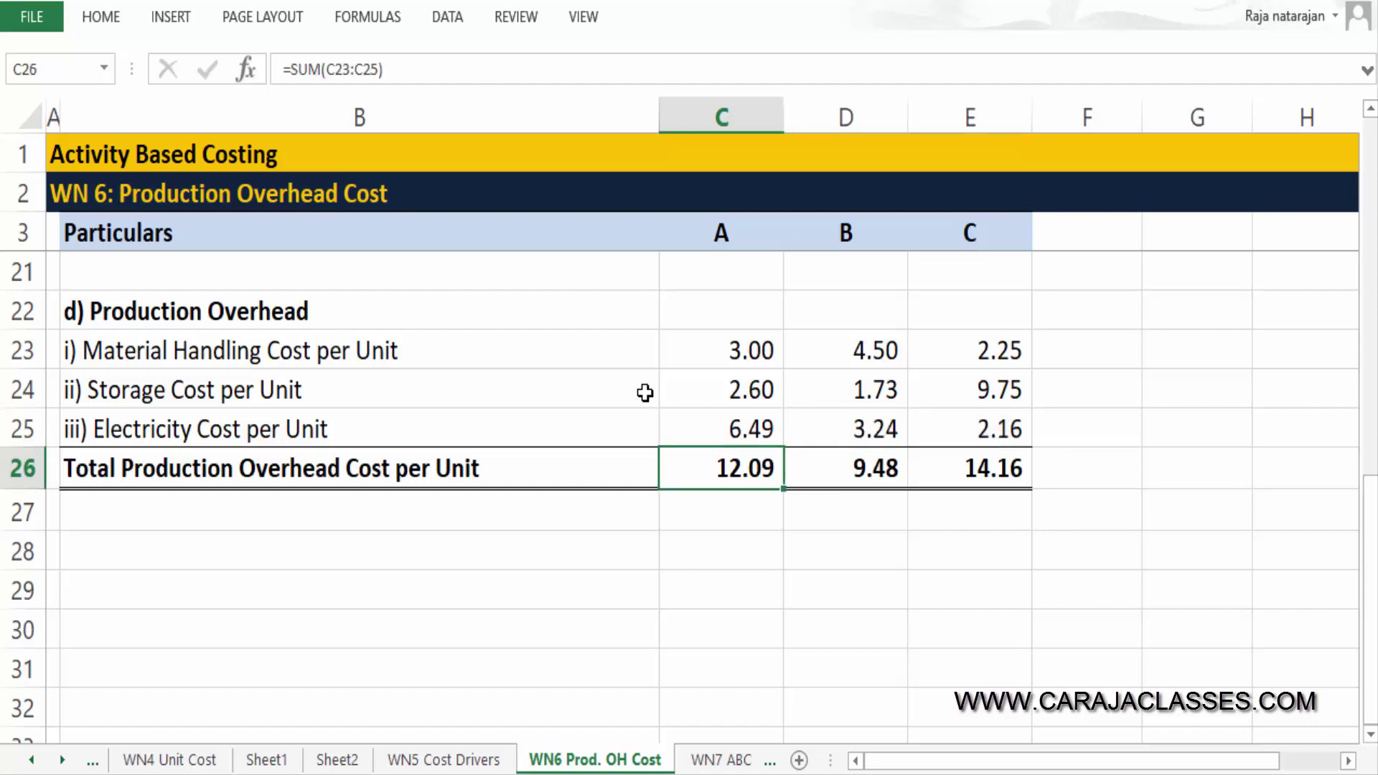
key(F2)
key(Escape)
key(Right)
key(F2)
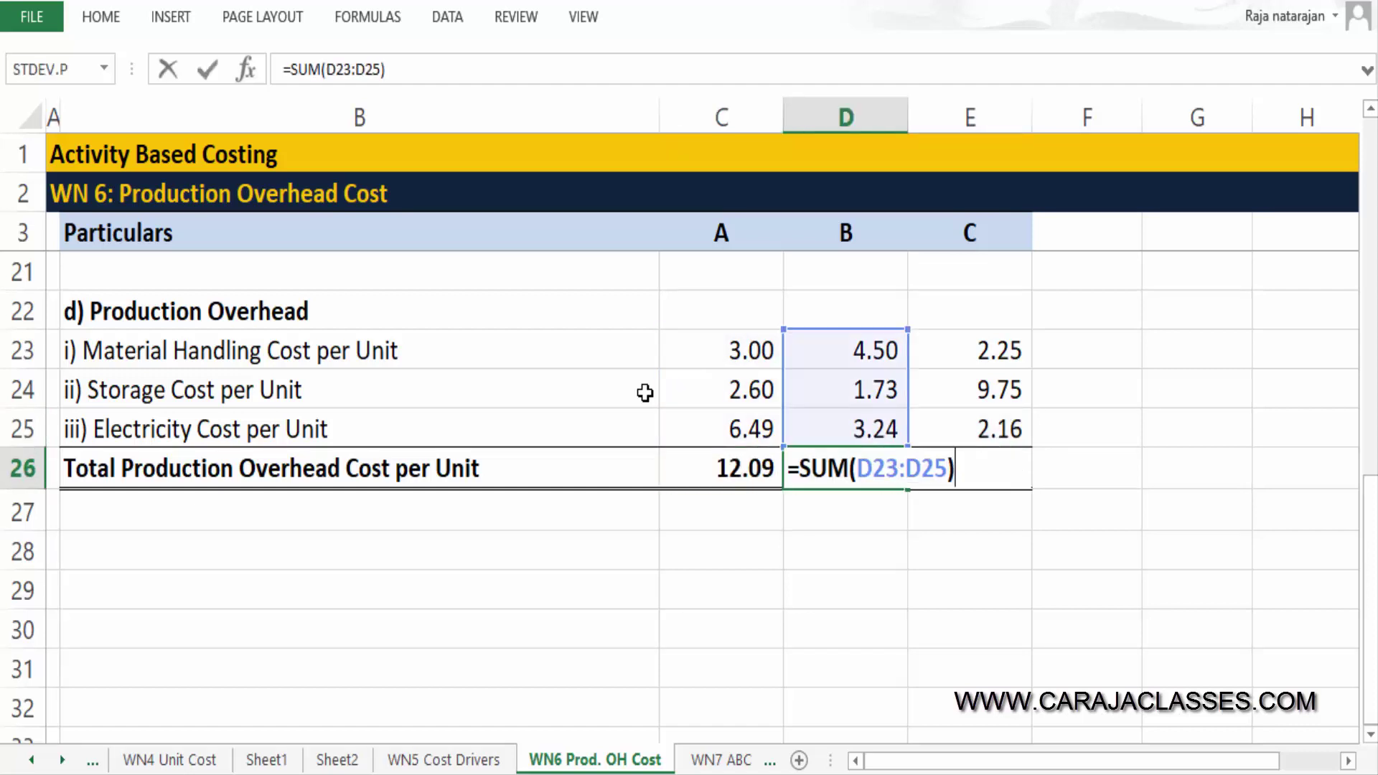
key(Escape)
key(Right)
key(F2)
key(Escape)
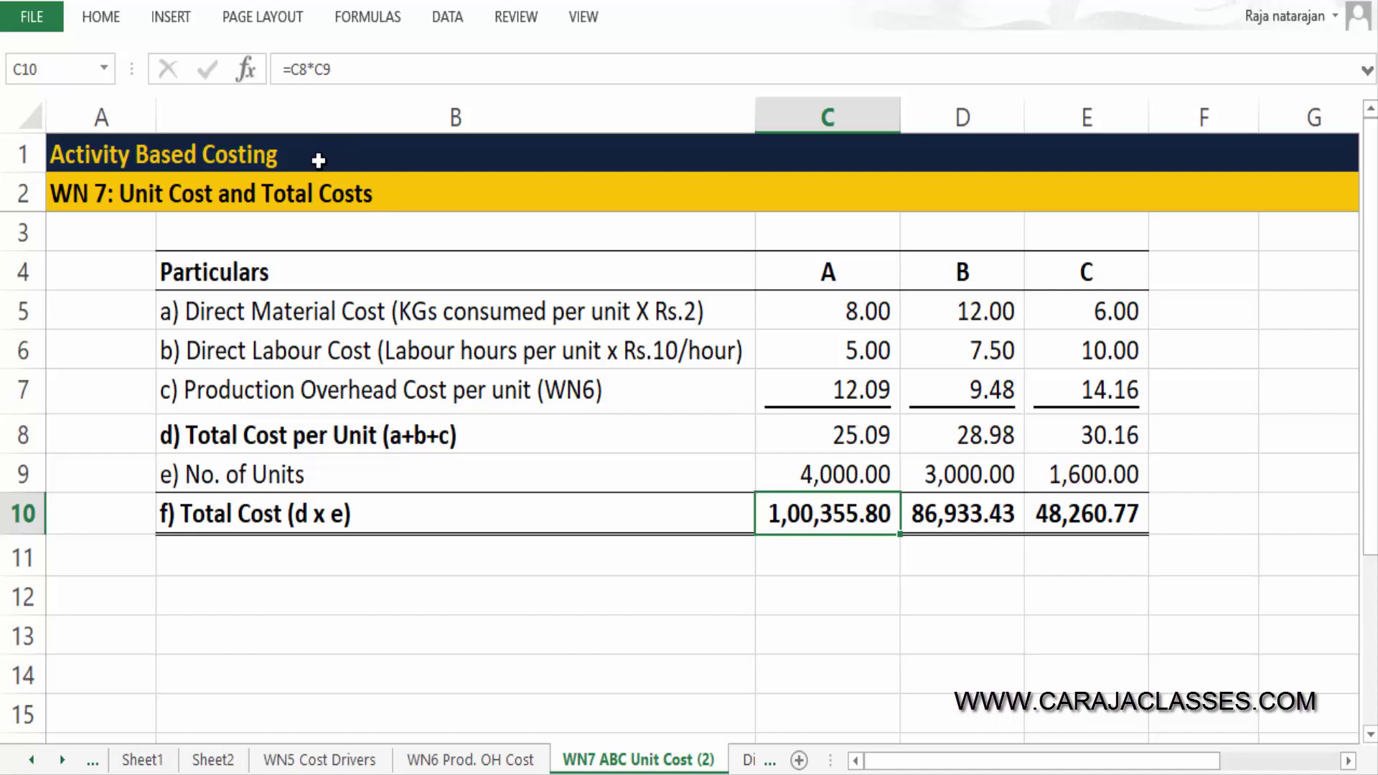
On the WN7 ABC Unit Cost sheet, review the direct material and labour rows and check the production overhead in C7:E7 against WN6.
drag(366, 269, 1106, 351)
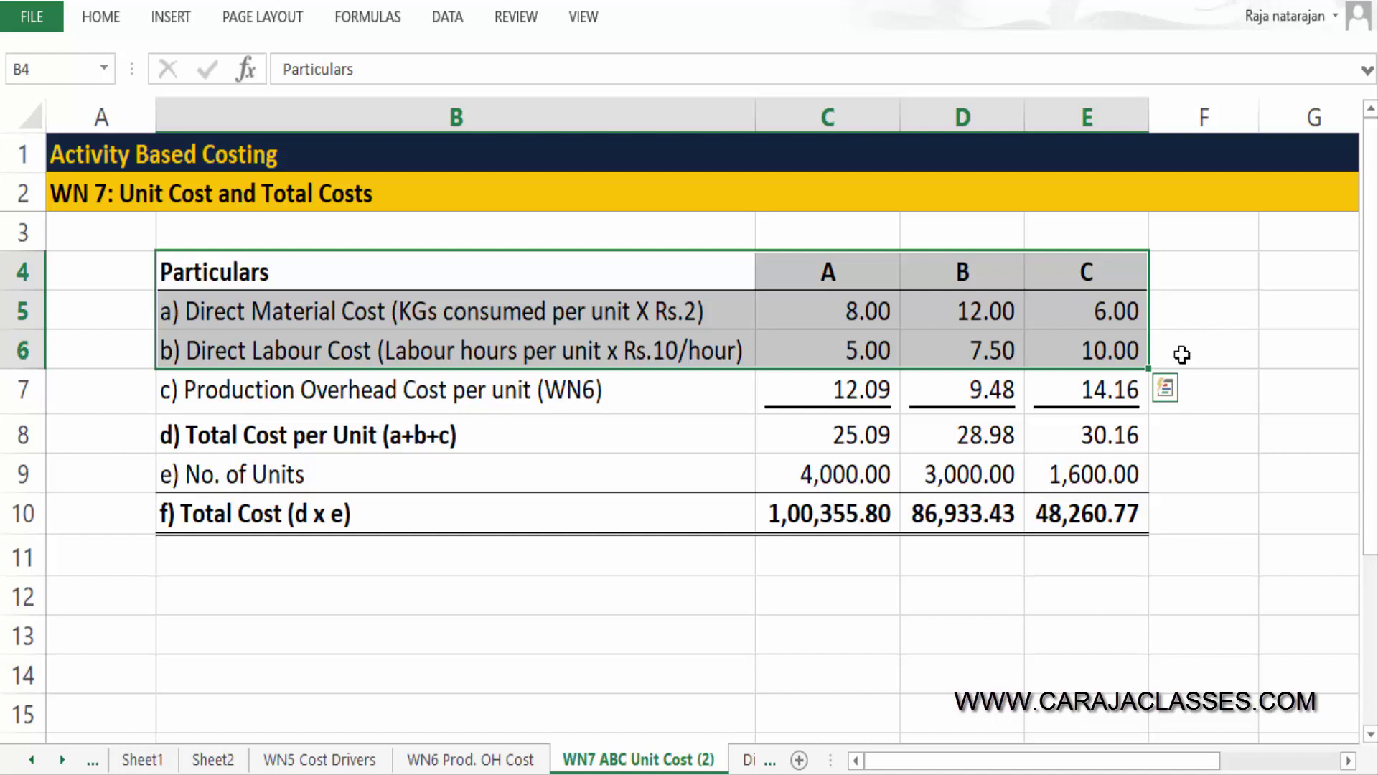
click(640, 406)
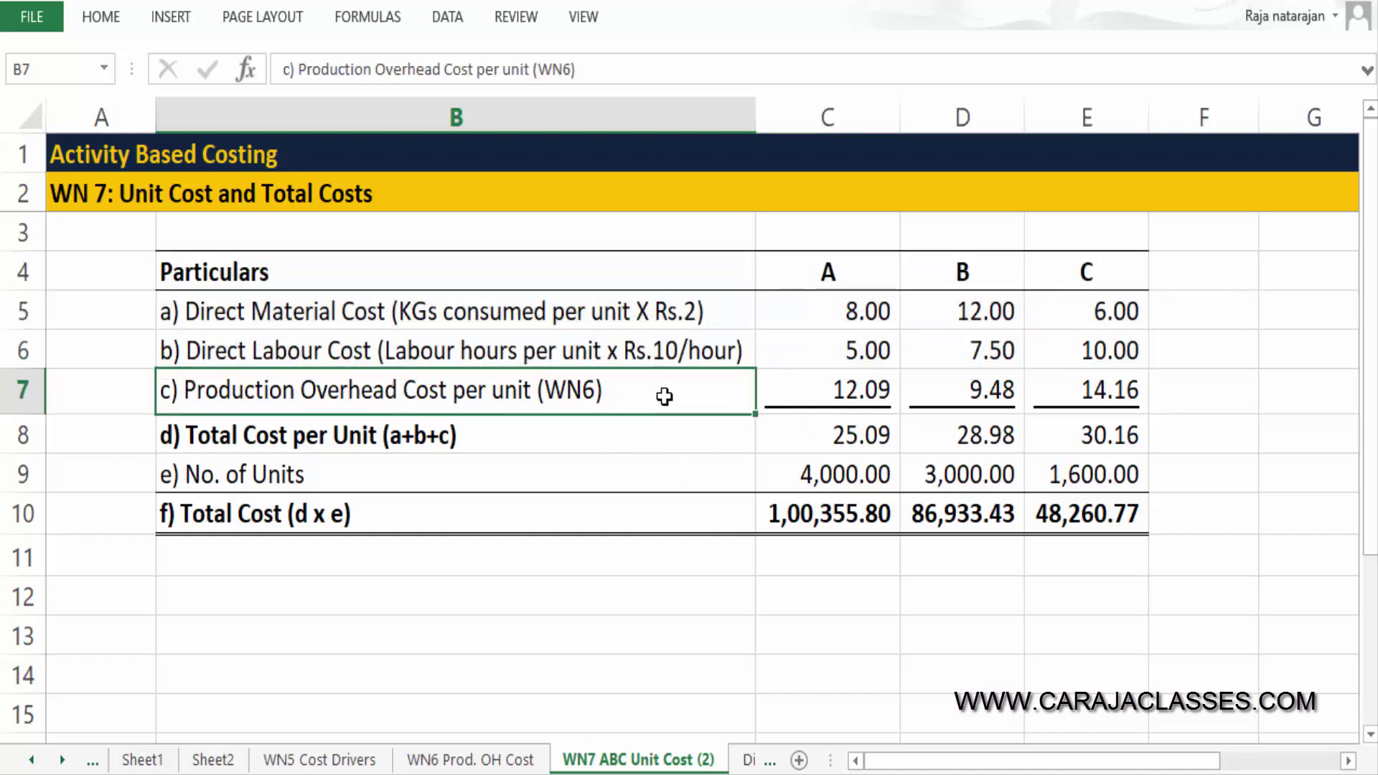
drag(797, 389, 1133, 404)
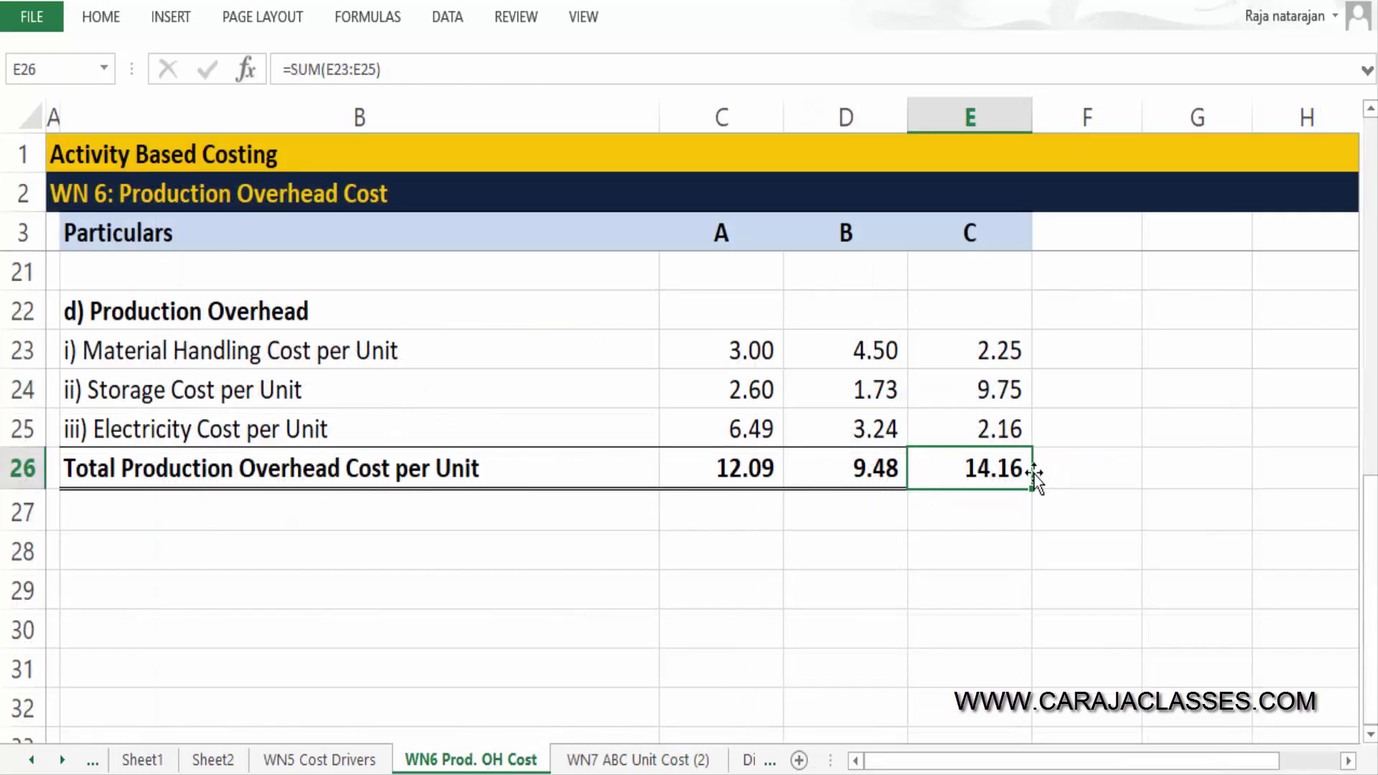
click(650, 758)
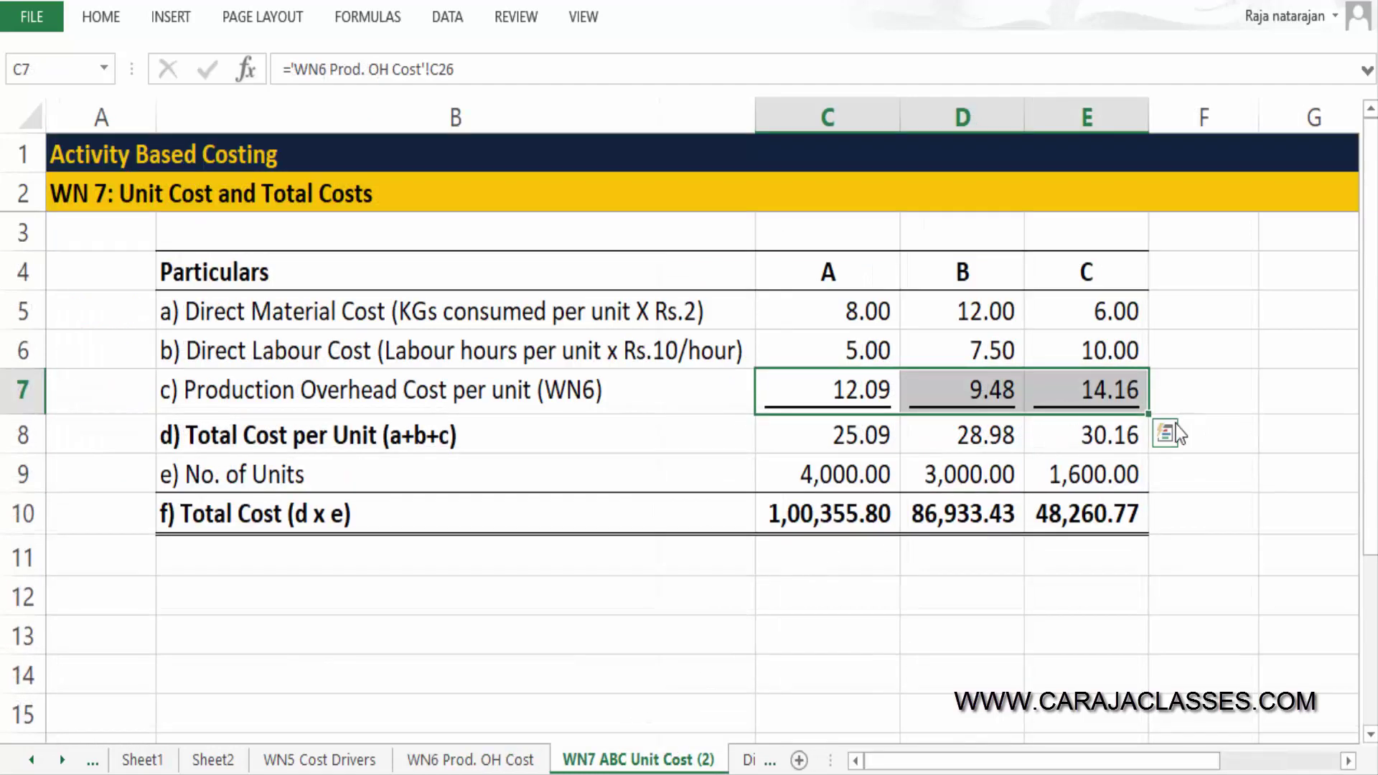
click(1240, 402)
Inspect the Total Cost per Unit formulas for products A, B and C in C8:E8, returning to the label in B8.
click(860, 451)
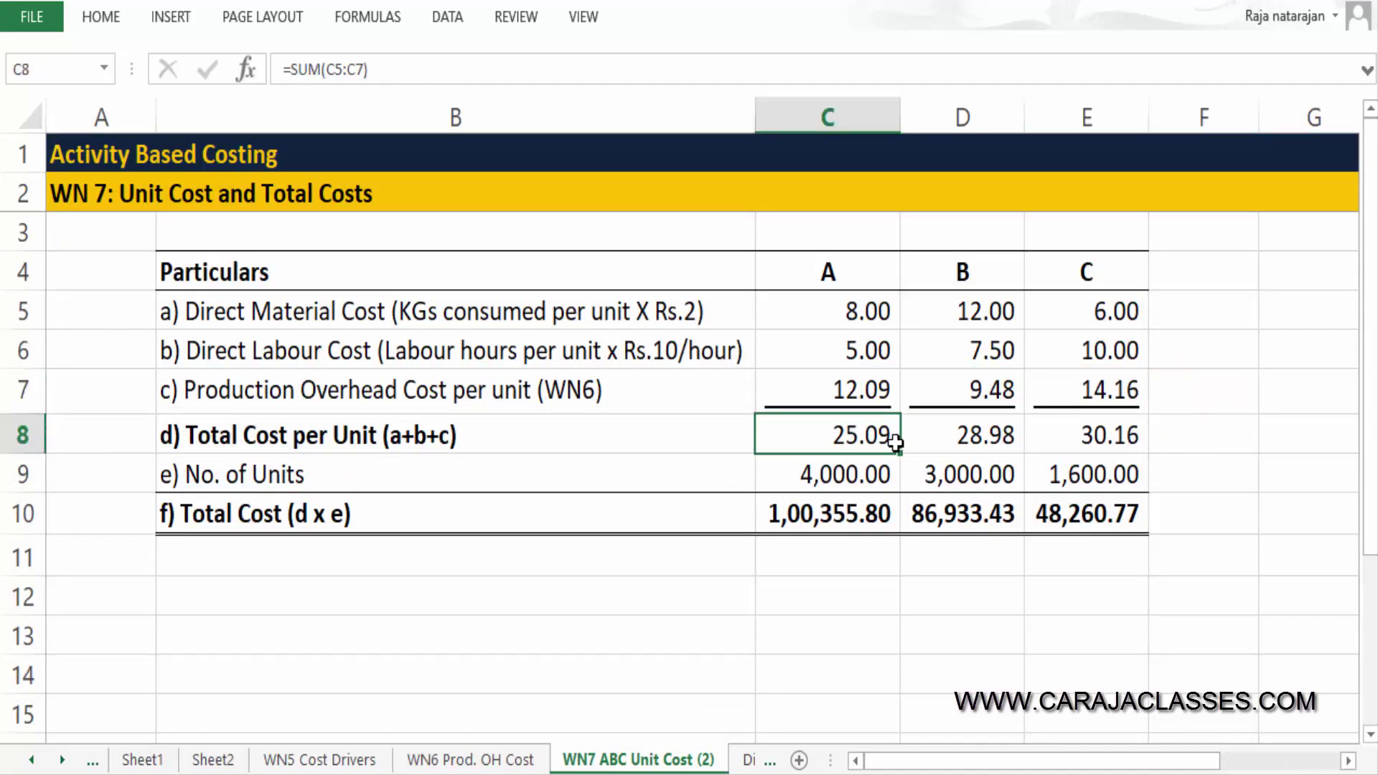
key(F2)
key(Tab)
key(F2)
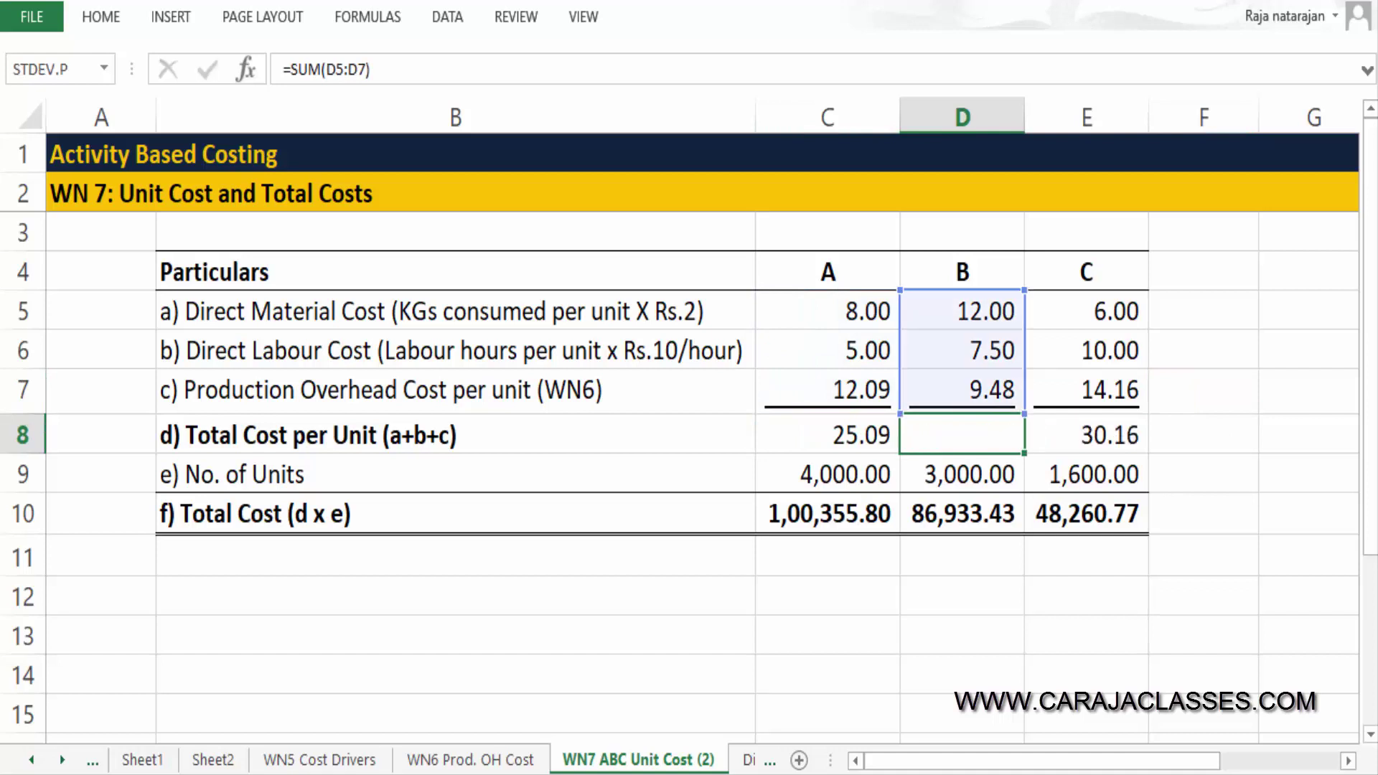
key(Tab)
key(F2)
key(shift+Tab)
key(shift+Tab)
key(shift+Tab)
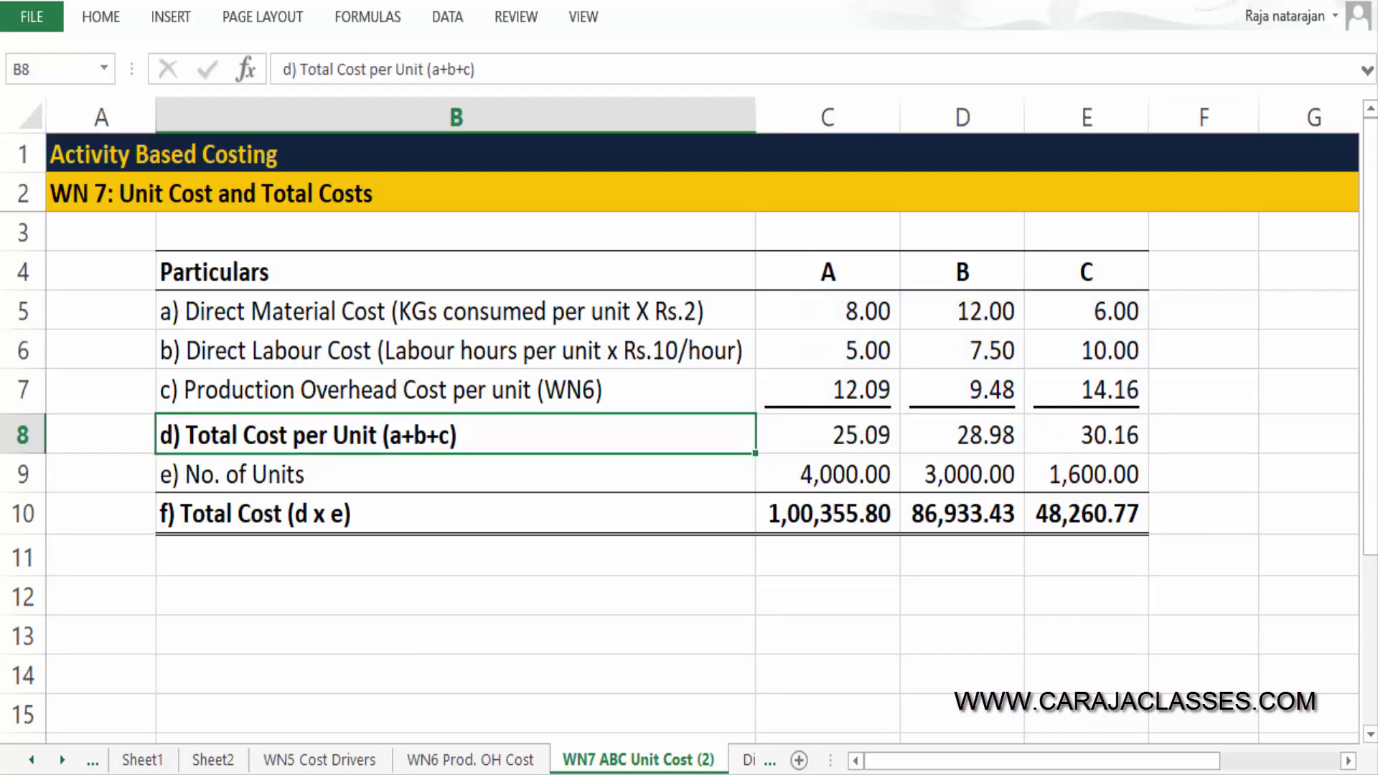
Examine the No. of Units row from B9 to E9, including the source reference in C9.
key(Down)
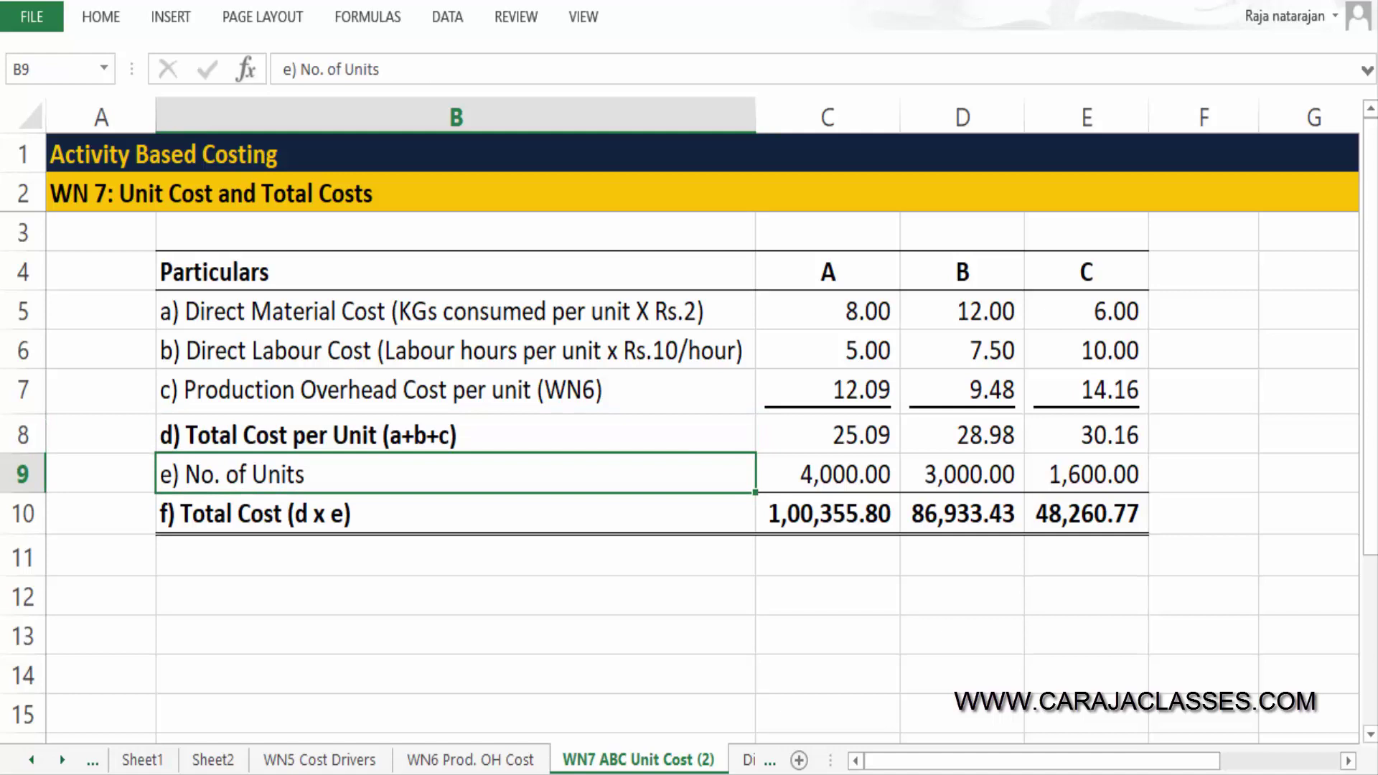
key(Tab)
key(F2)
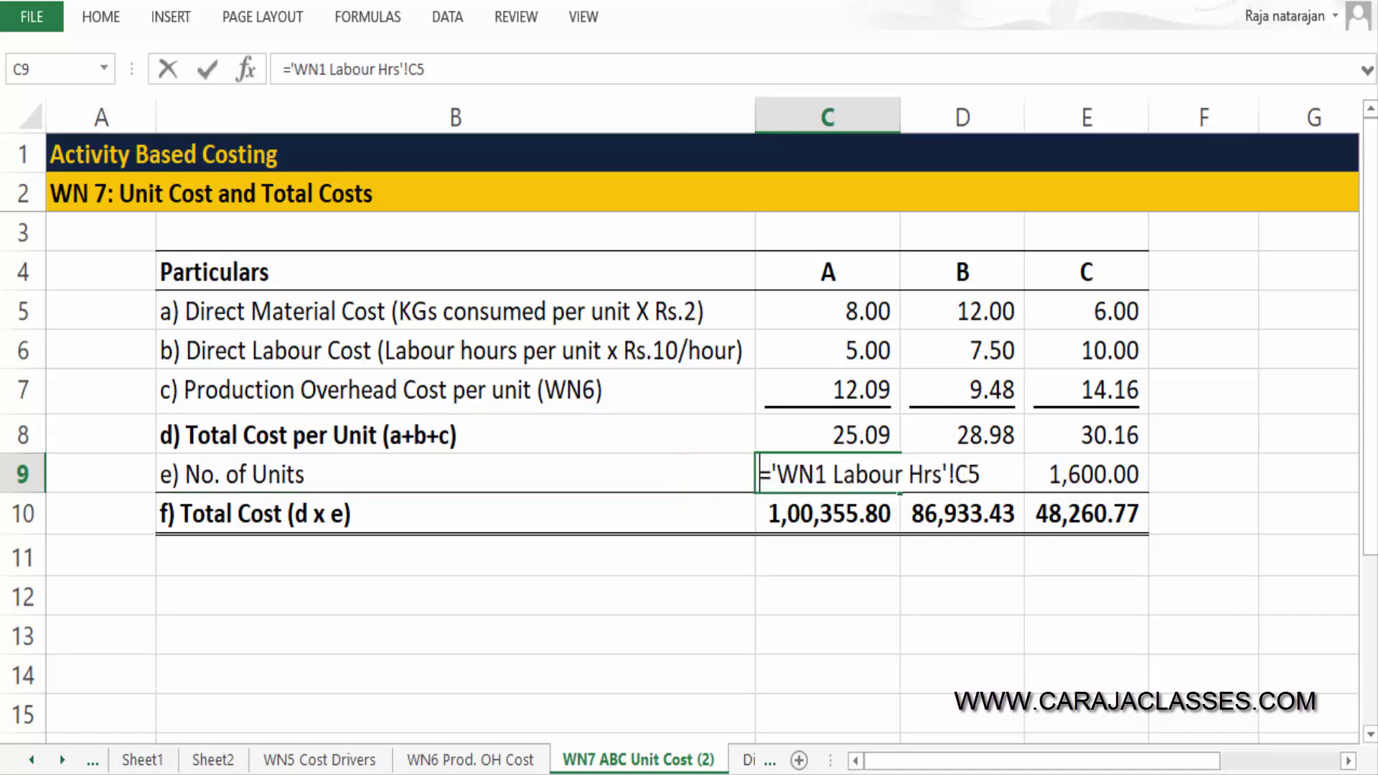
key(Tab)
key(Tab)
key(Left)
key(Left)
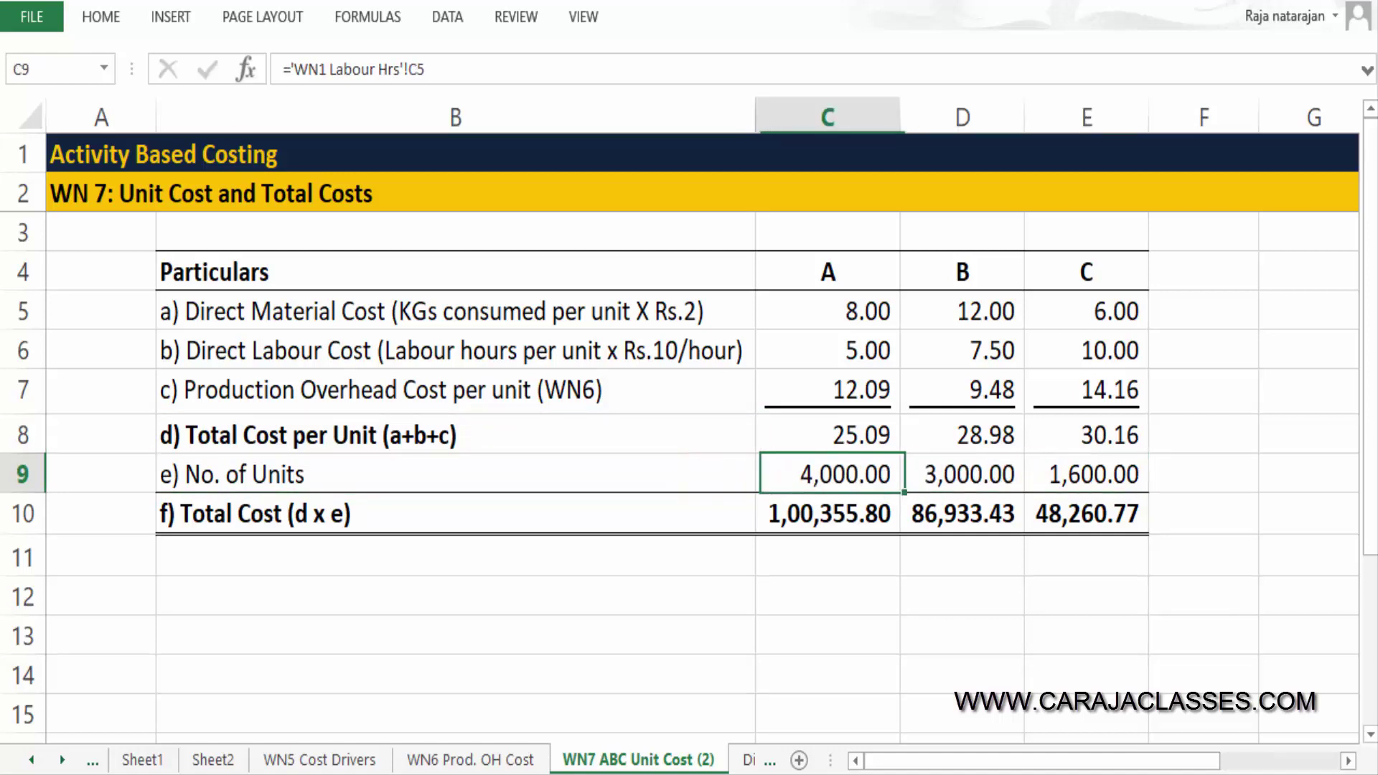
Inspect the Total Cost formulas for products A, B and C in C10:E10, returning to the label in B10.
key(Down)
key(F2)
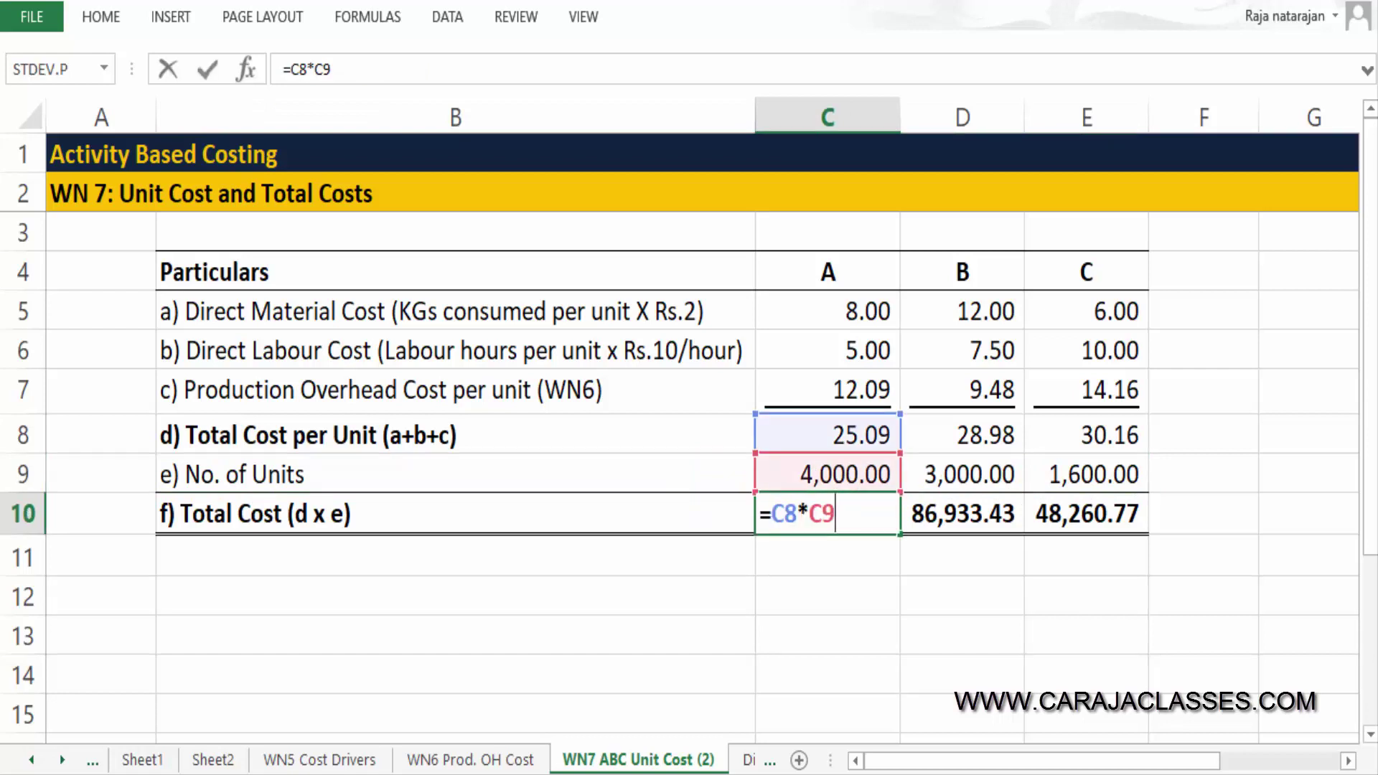
key(Escape)
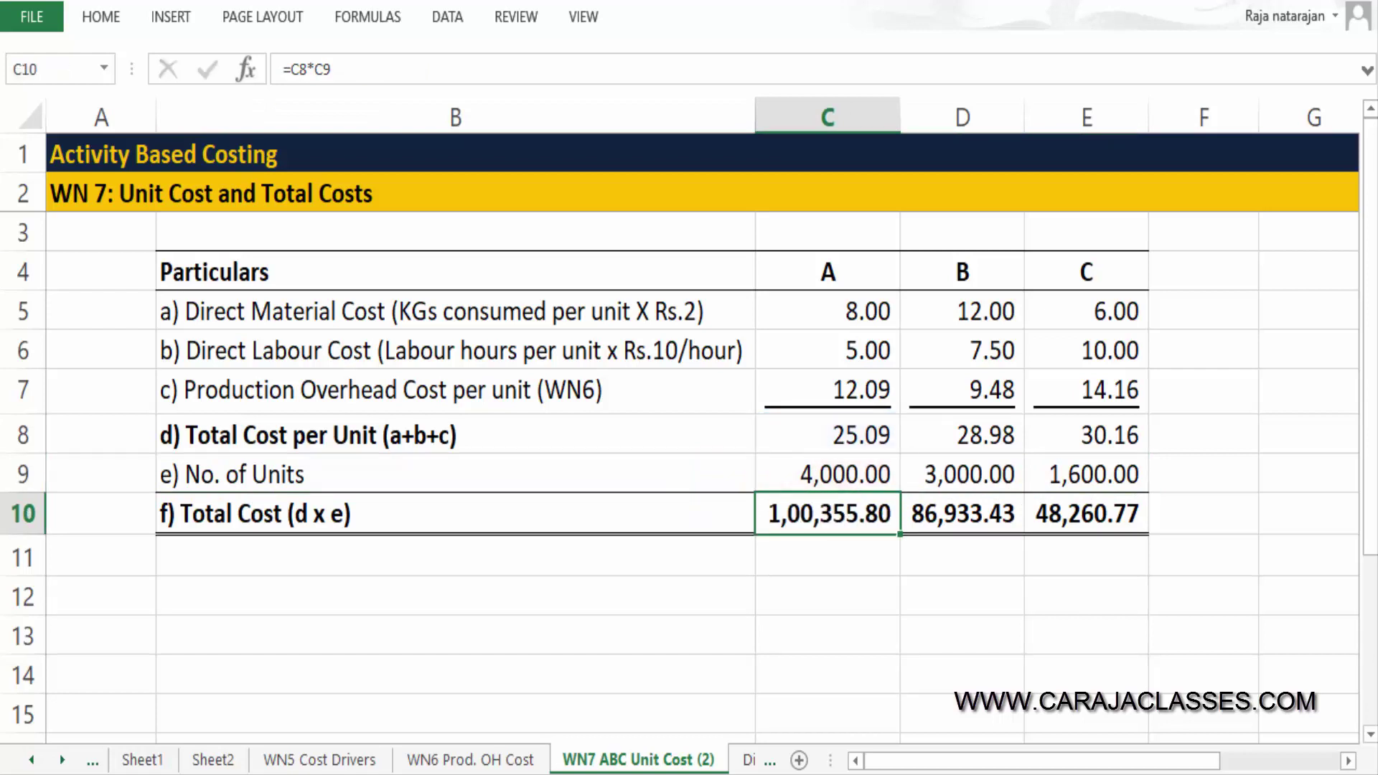
key(Tab)
key(F2)
key(Escape)
key(Tab)
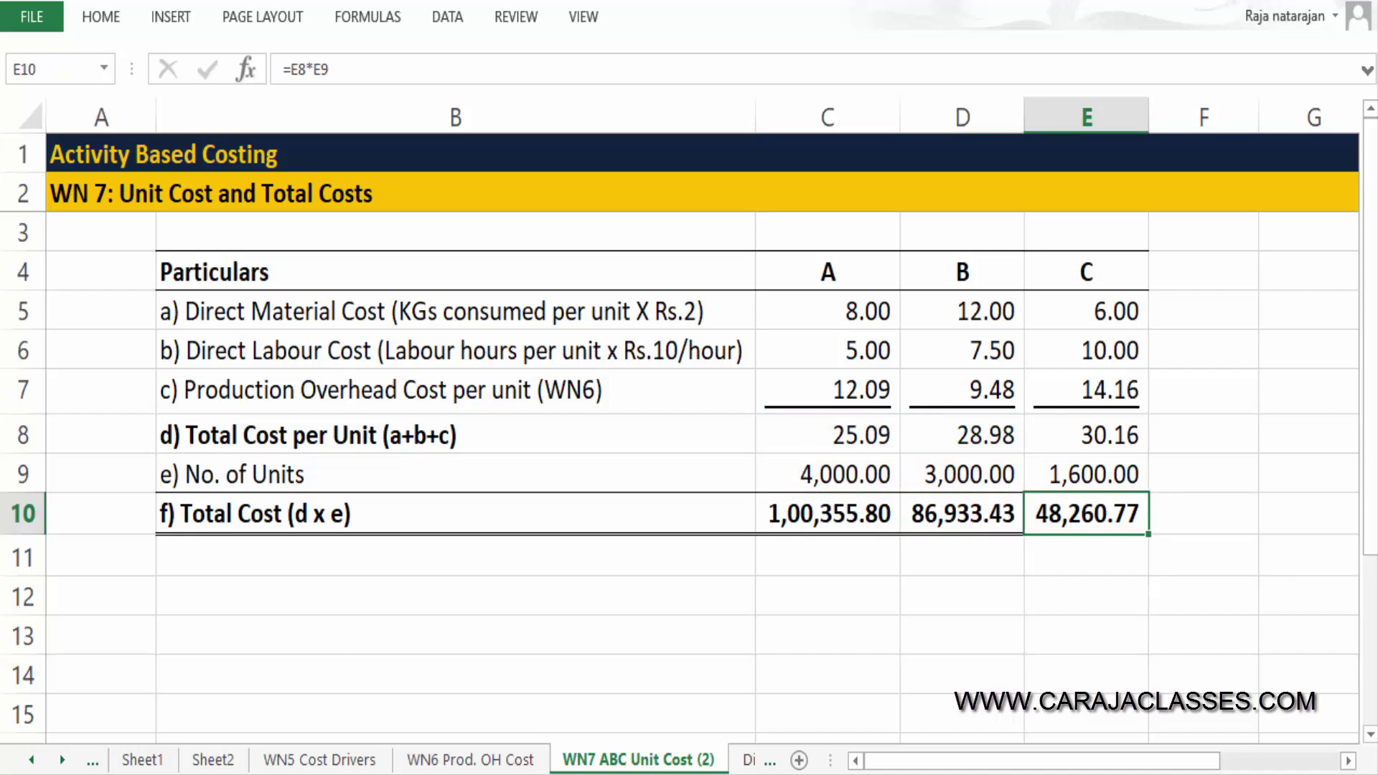
key(F2)
key(Escape)
key(Left)
key(Left)
key(Left)
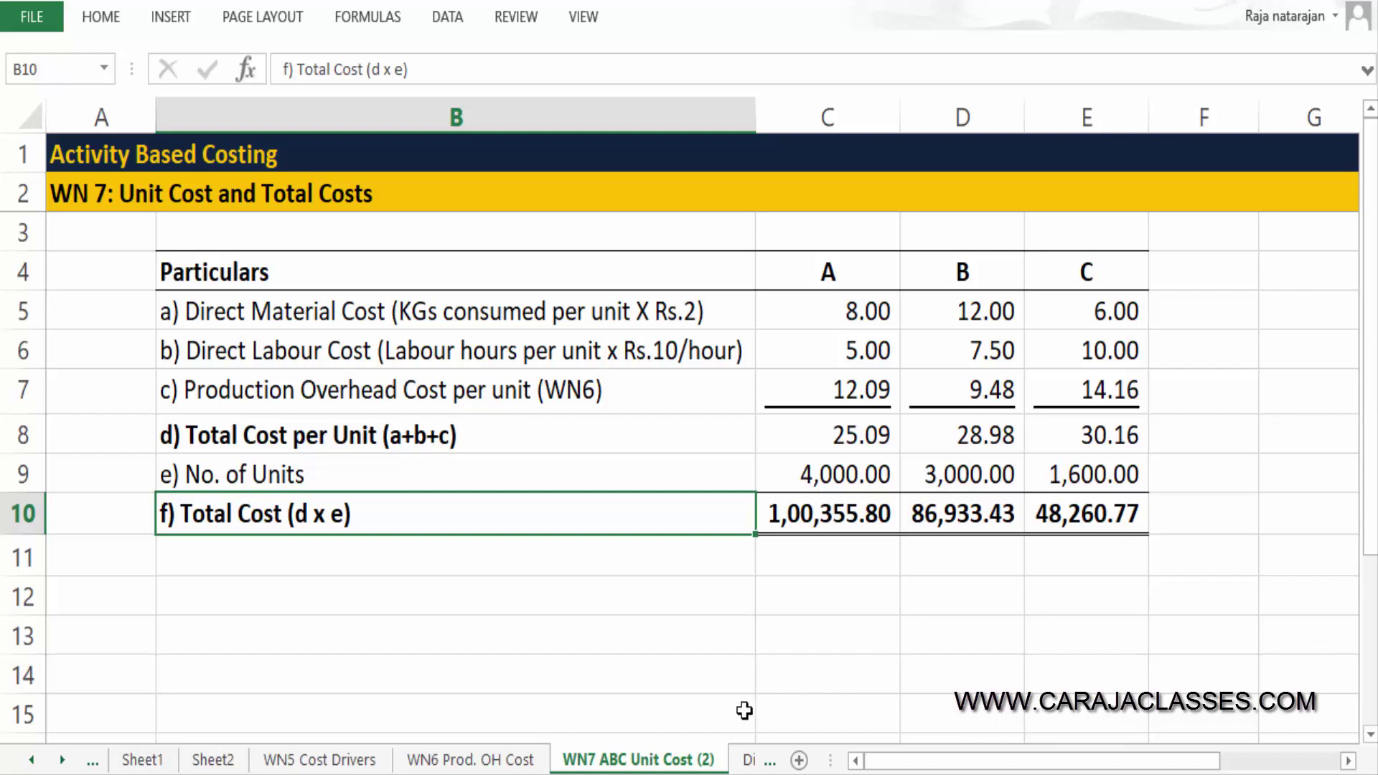
On the Difference sheet, select the heading in A1 and highlight the Total Cost per unit under Absorption Costing row, B4:E4.
click(750, 759)
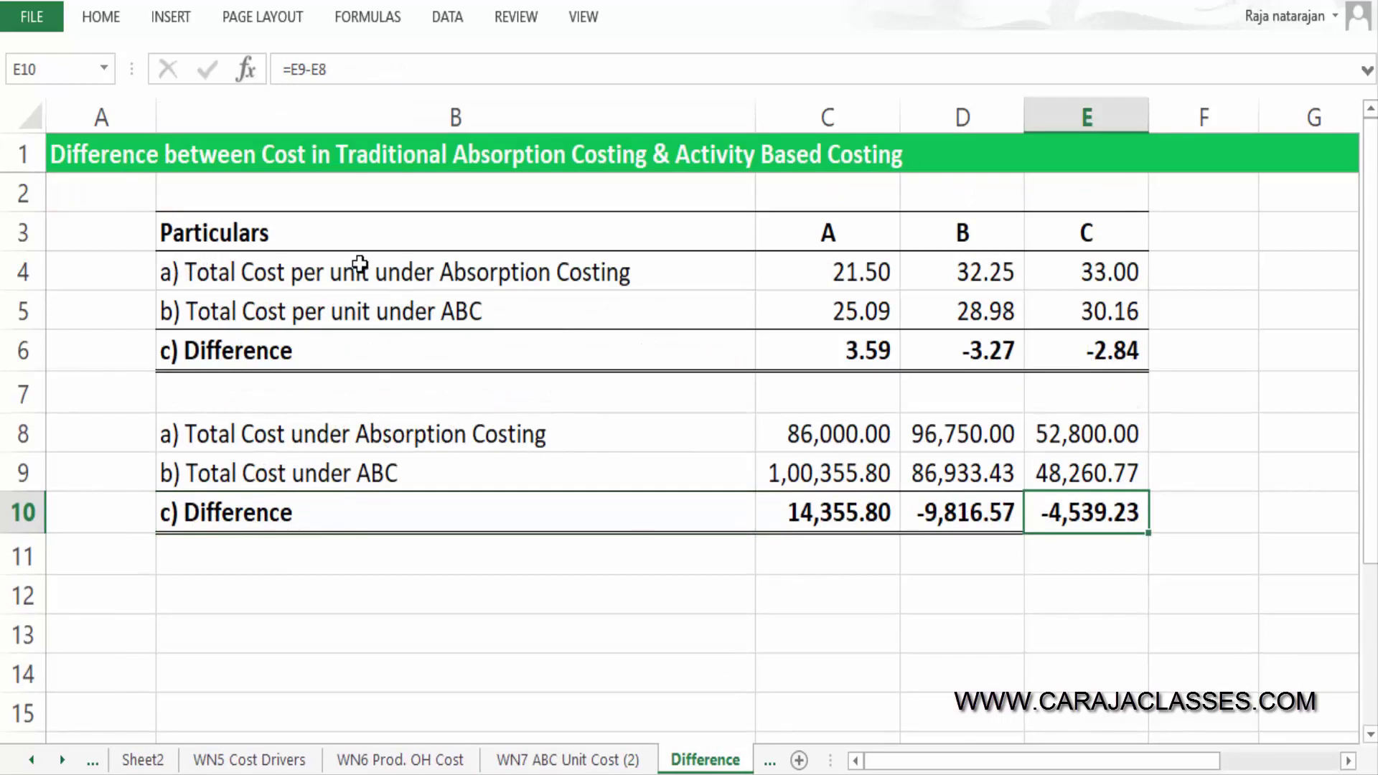
click(356, 148)
click(99, 168)
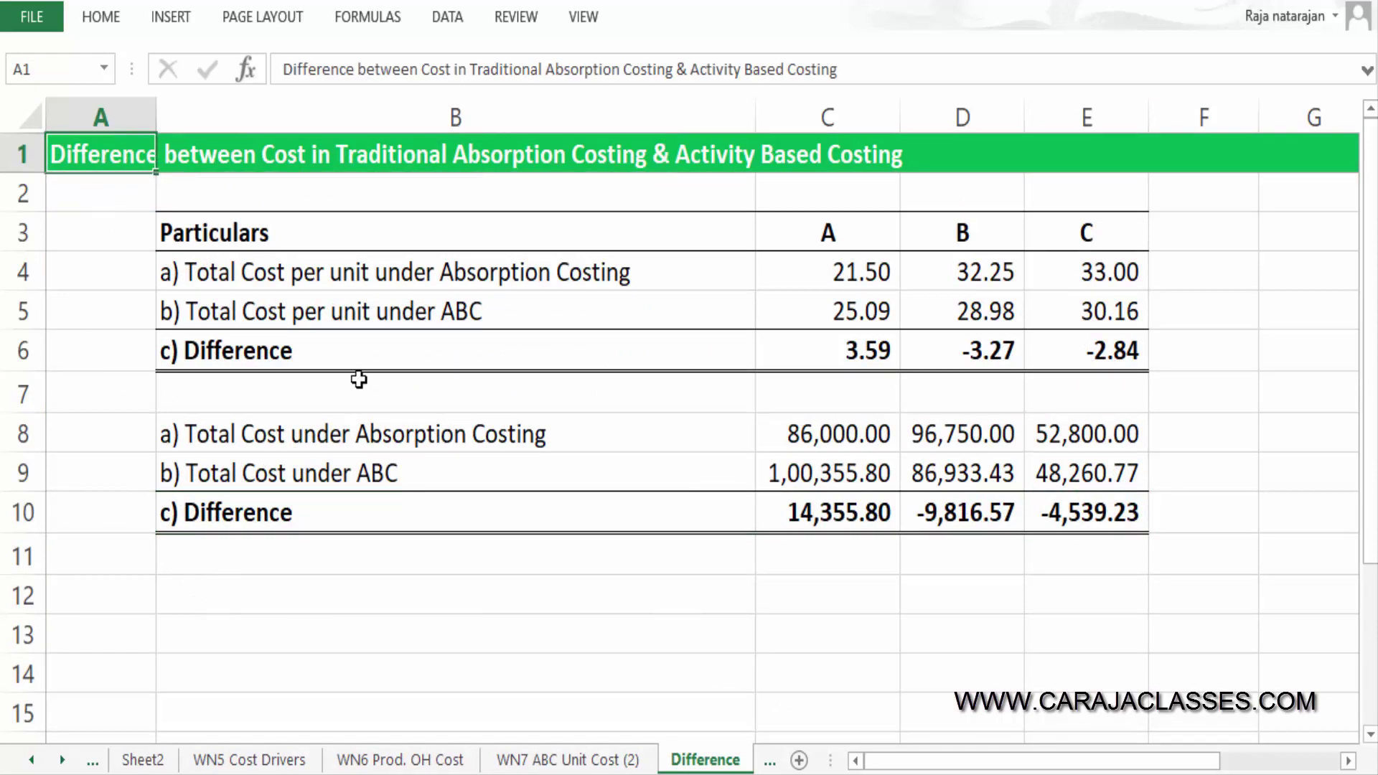
click(406, 282)
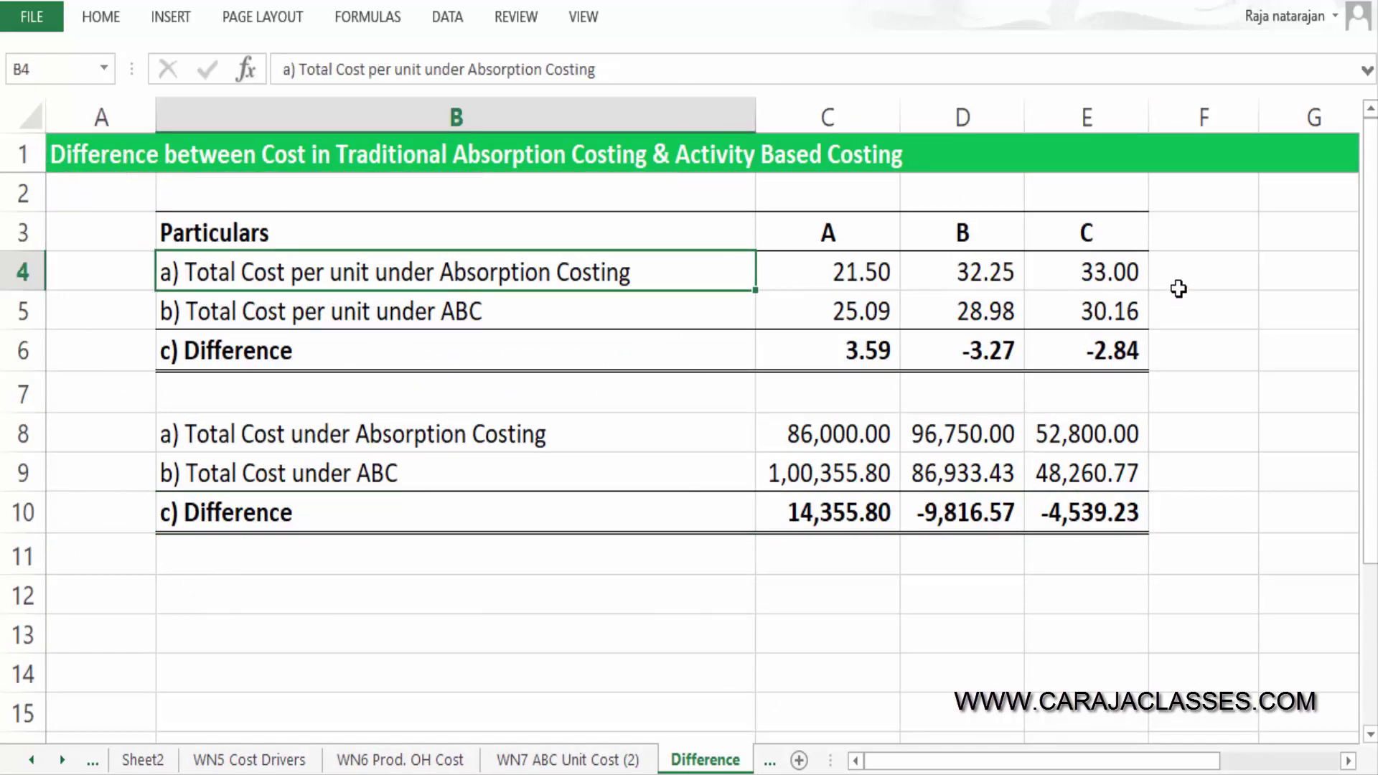
shift+click(1123, 271)
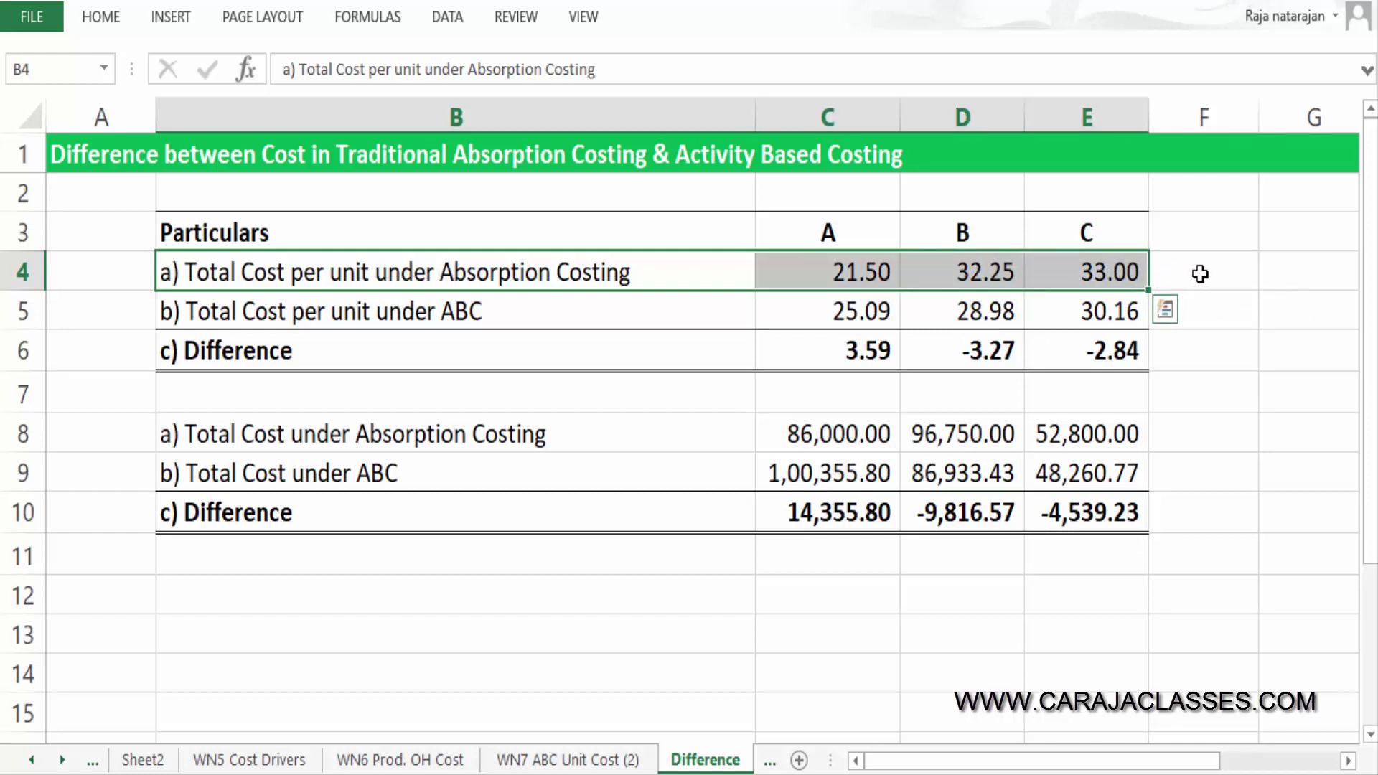
Compare the per-unit costs under ABC and absorption costing, highlighting product A in C4:C5 and products B and C in D4:E5.
click(634, 314)
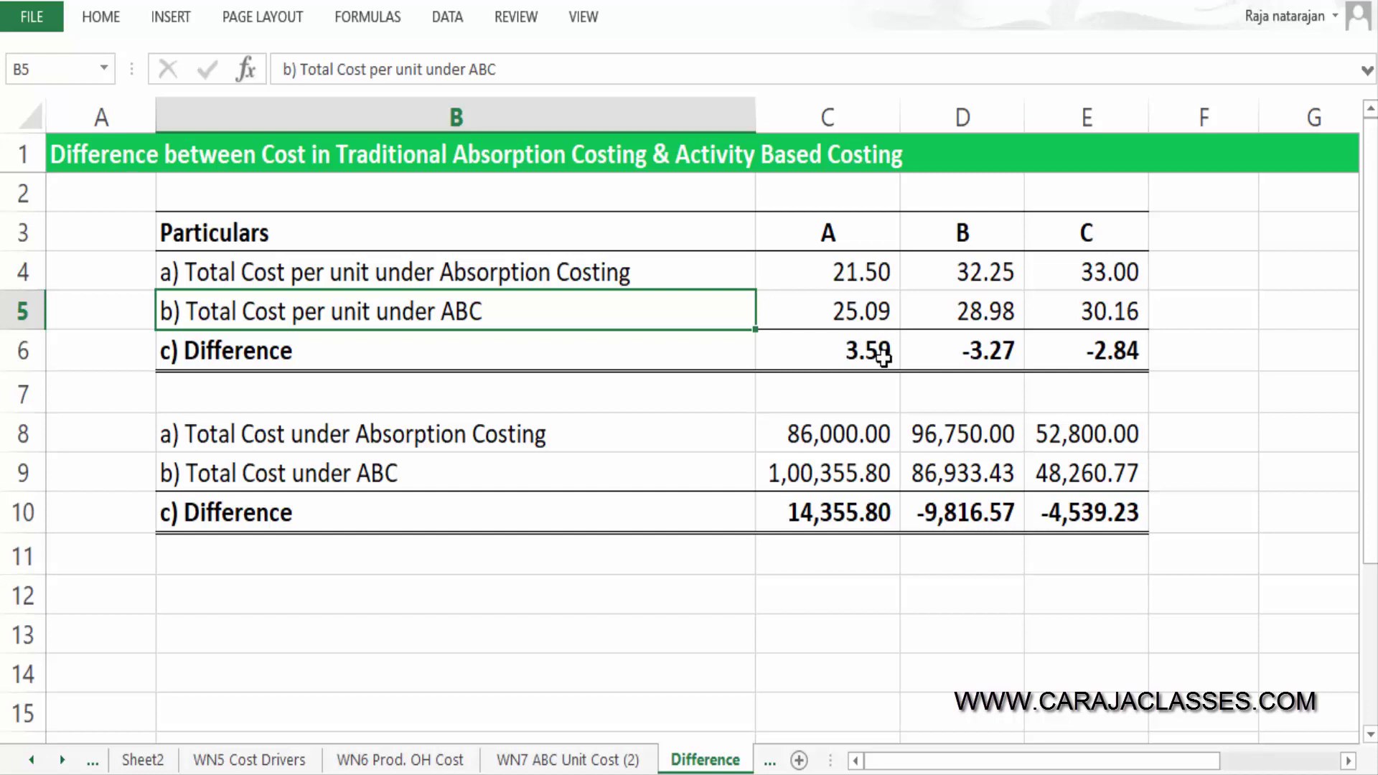
click(870, 316)
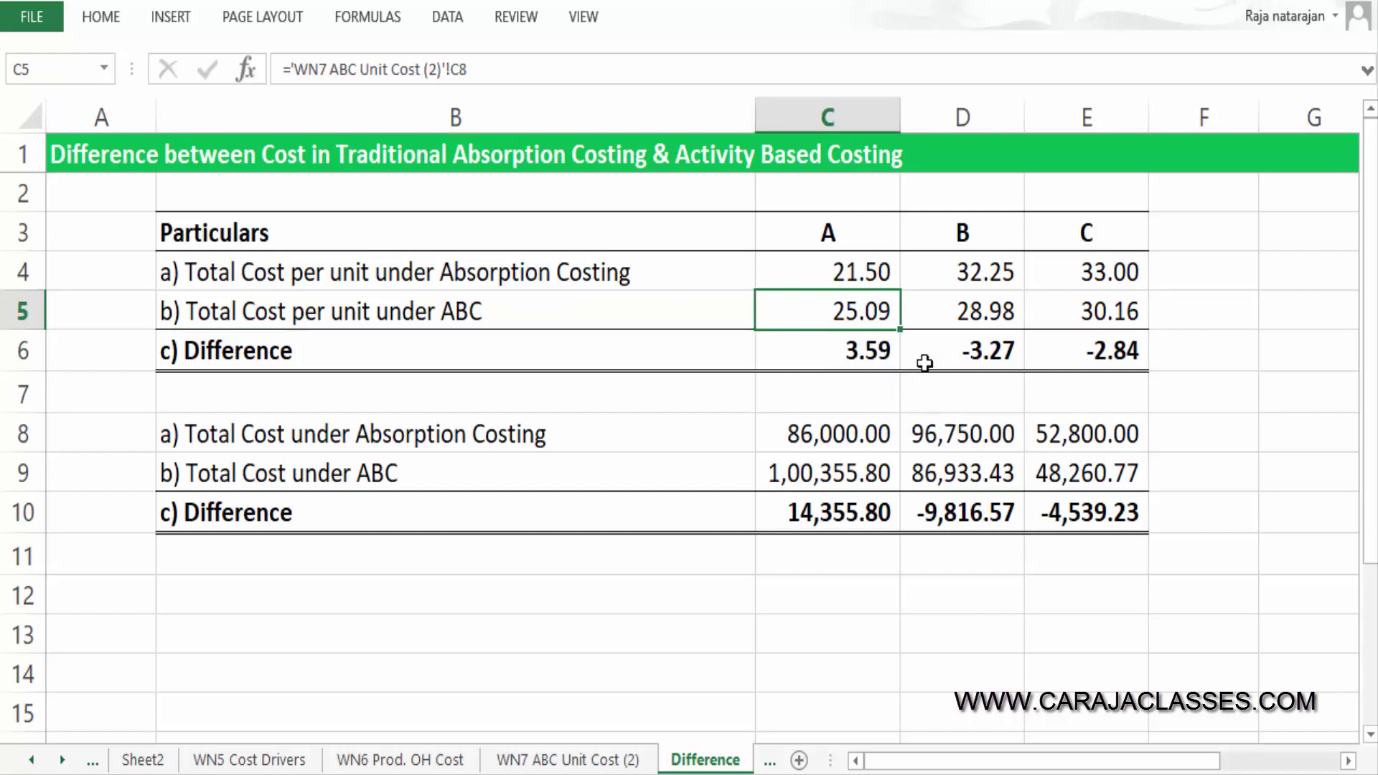
ctrl+click(880, 279)
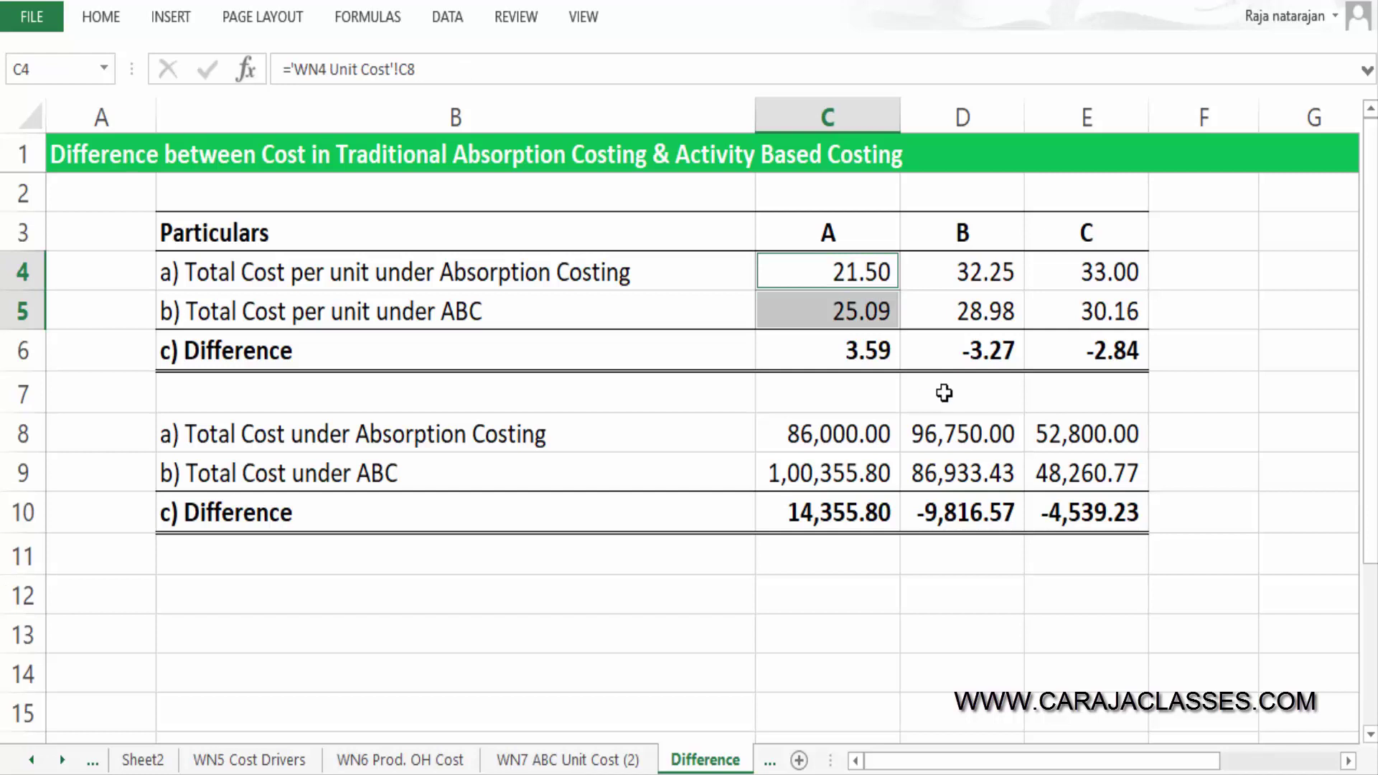
click(970, 314)
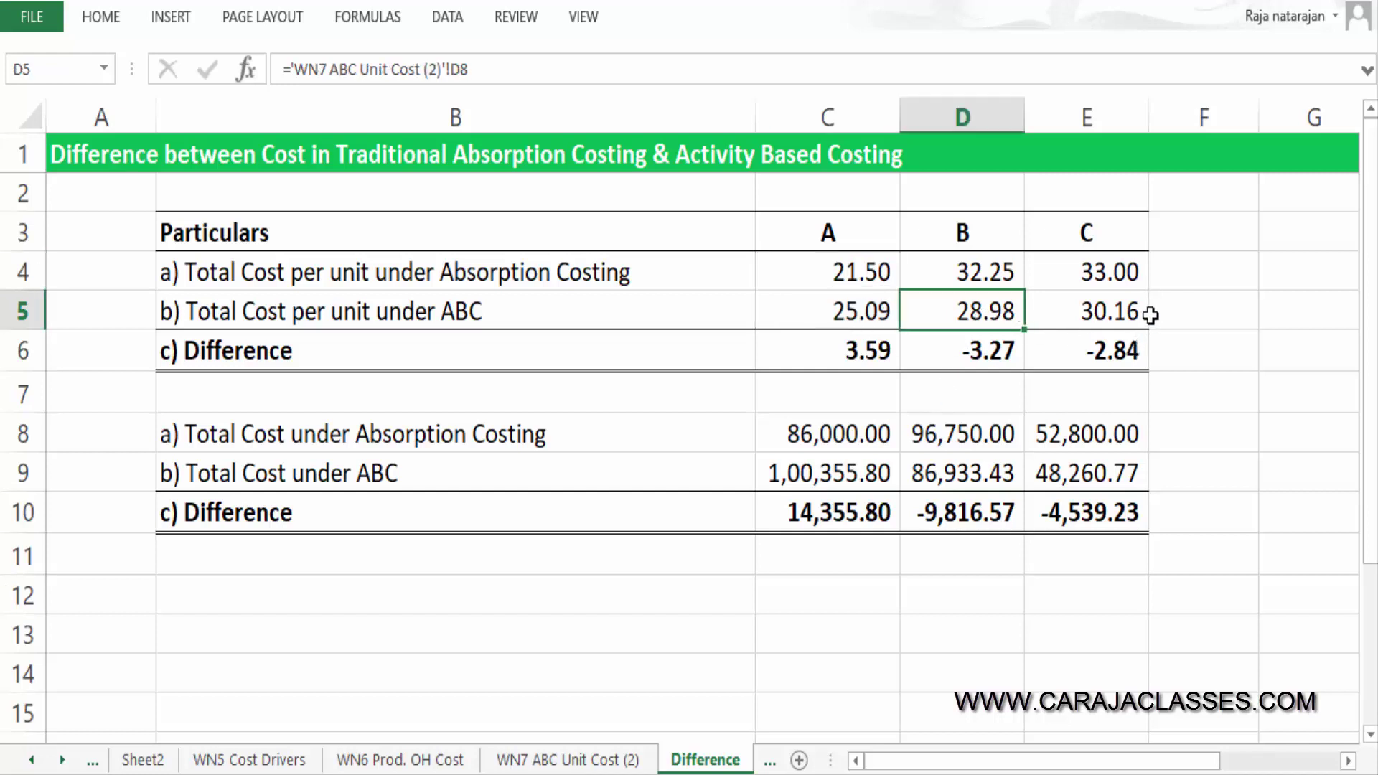
ctrl+click(1104, 314)
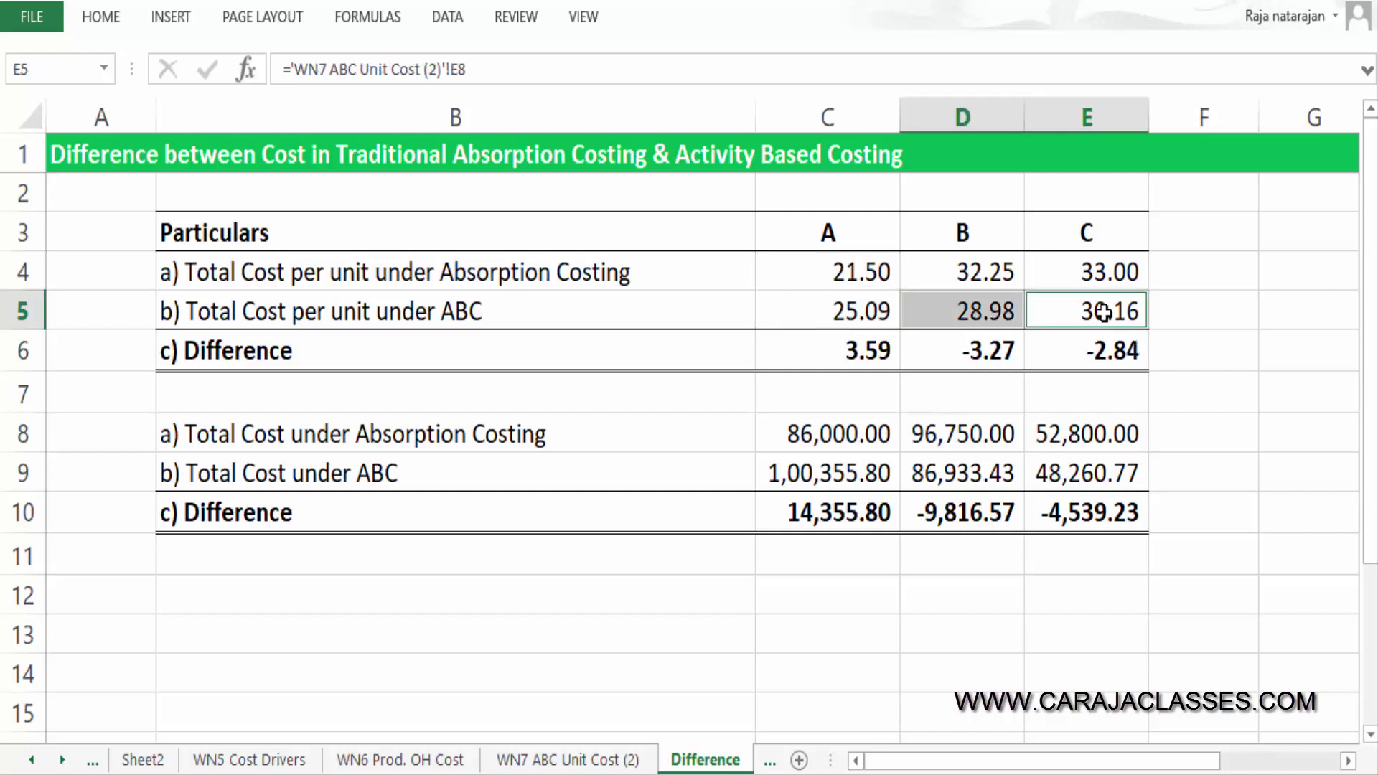
ctrl+click(1003, 272)
ctrl+click(1125, 272)
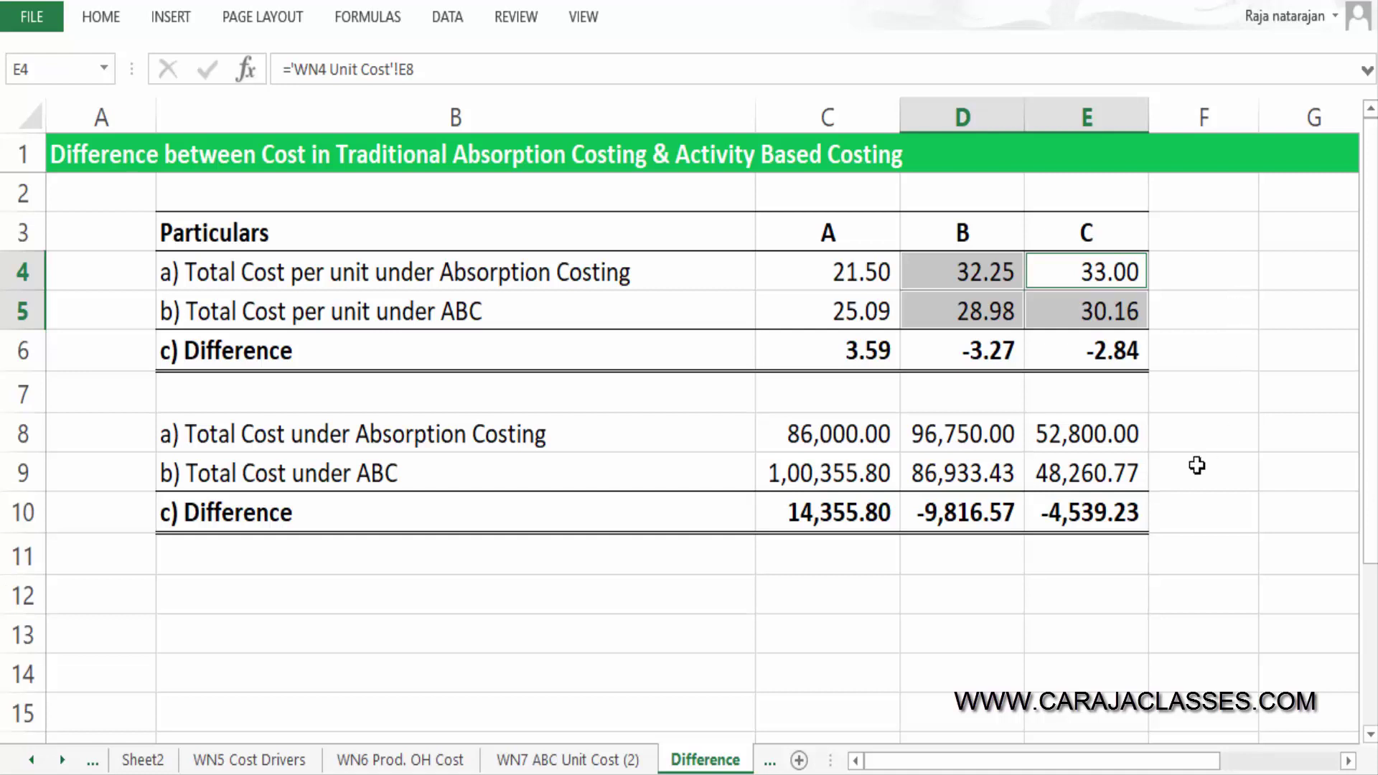
Highlight the total cost differences in C10:E10 and the per-unit differences in C6:E6, finishing on empty cell F8.
drag(871, 510, 1121, 500)
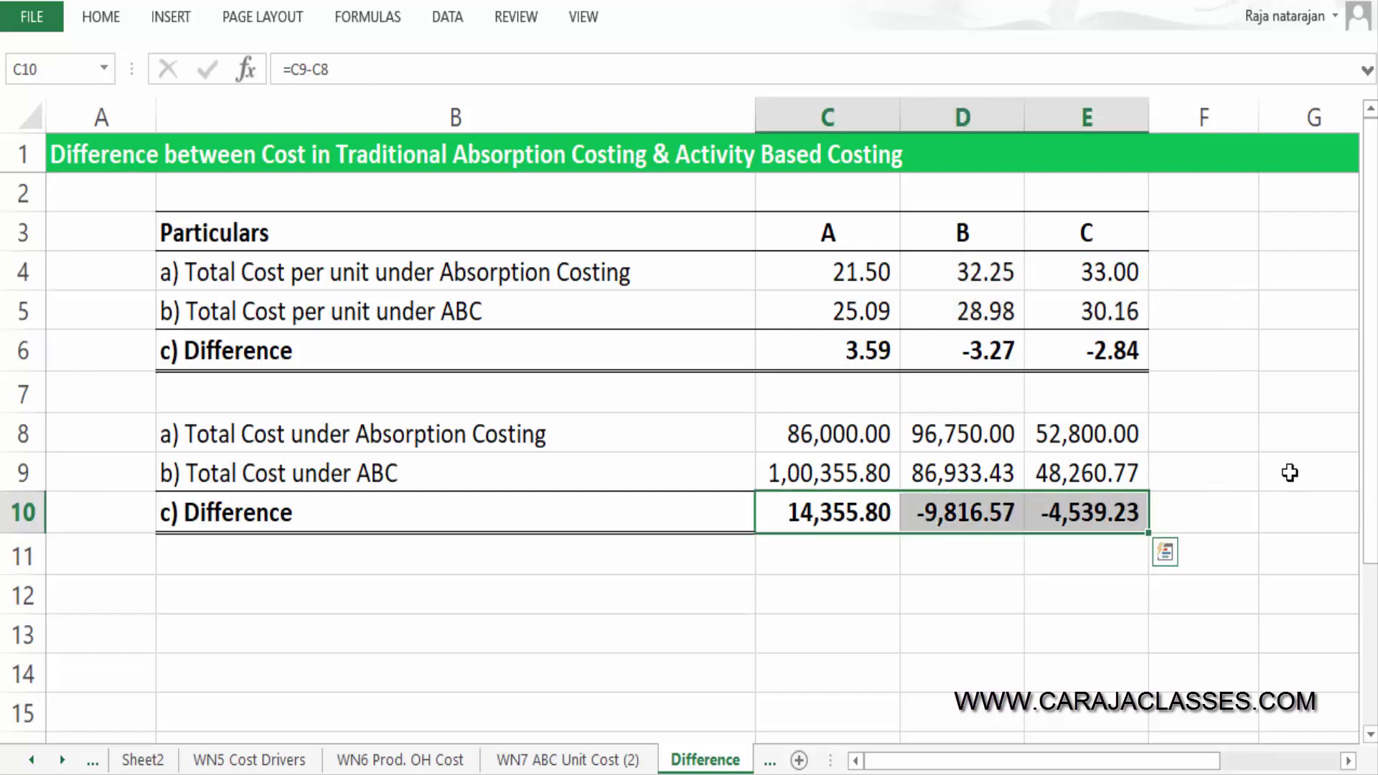
drag(849, 350, 1090, 350)
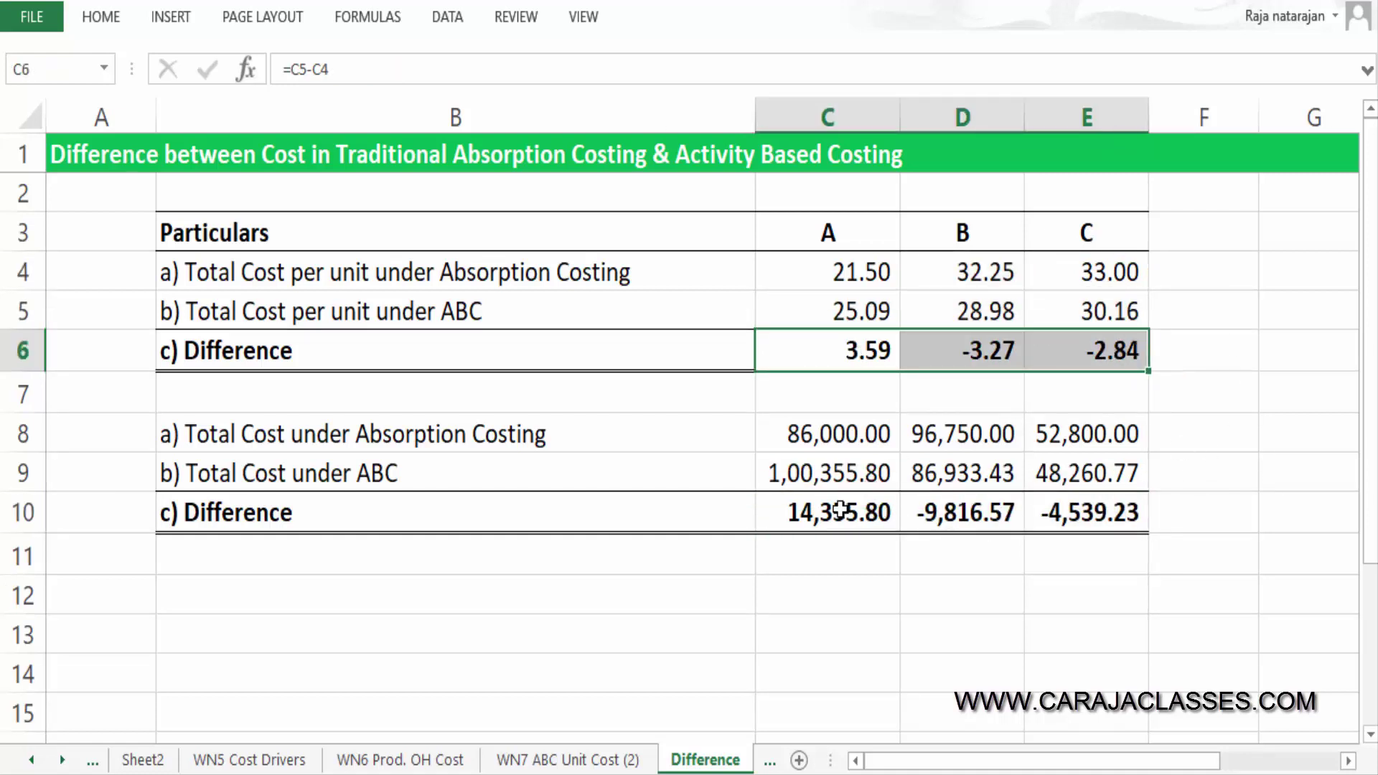
drag(840, 510, 1127, 508)
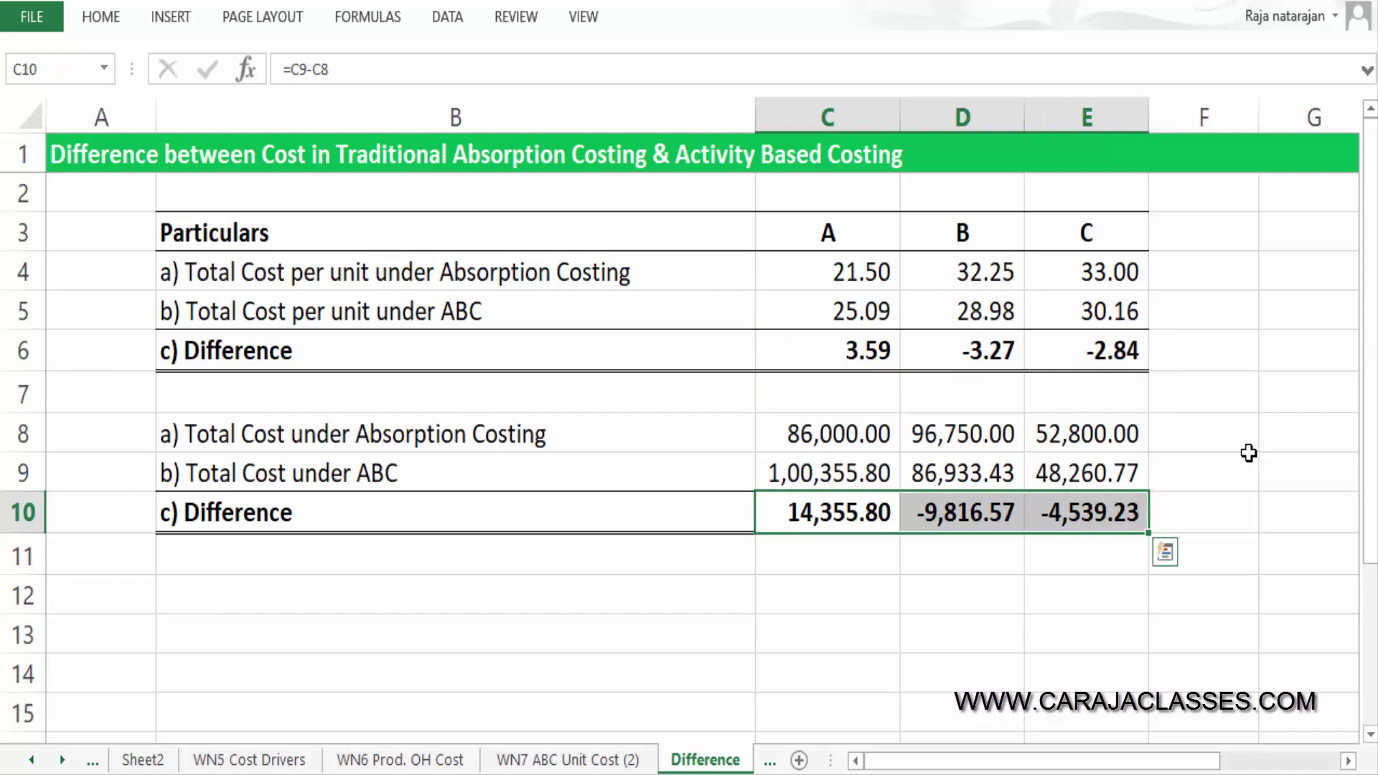
click(1238, 446)
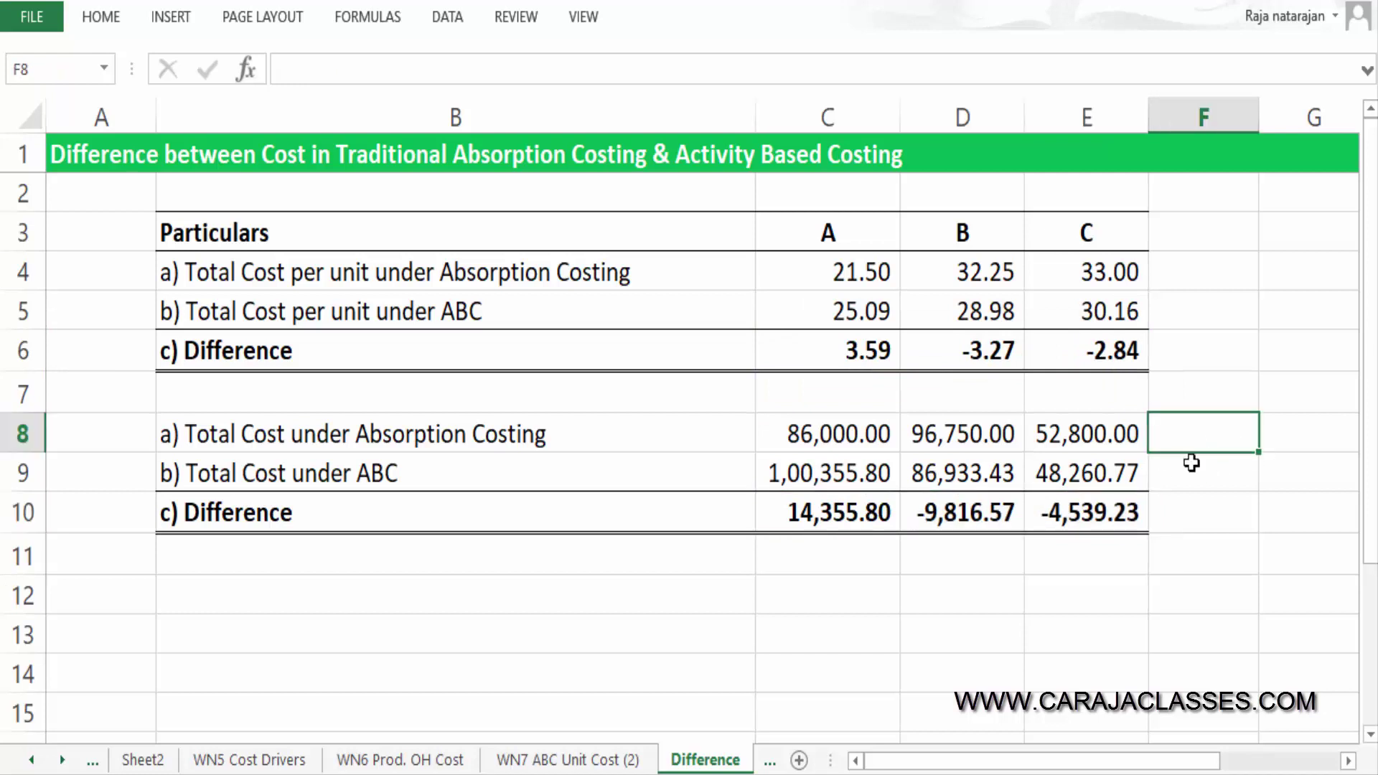
On the Reasons for Difference sheet, highlight the cost component labels in A4:A6 and product A's Traditional values in B4:B6.
click(765, 763)
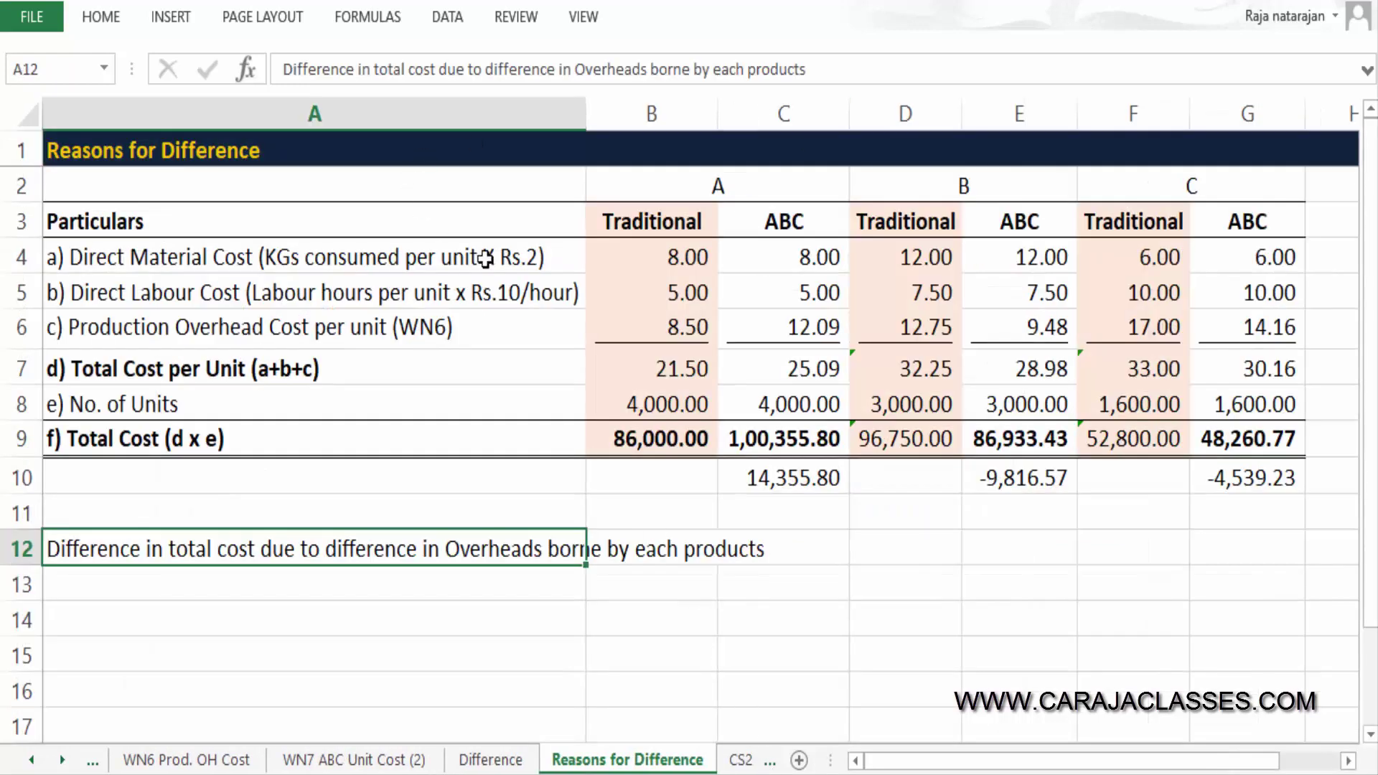
drag(441, 263, 433, 313)
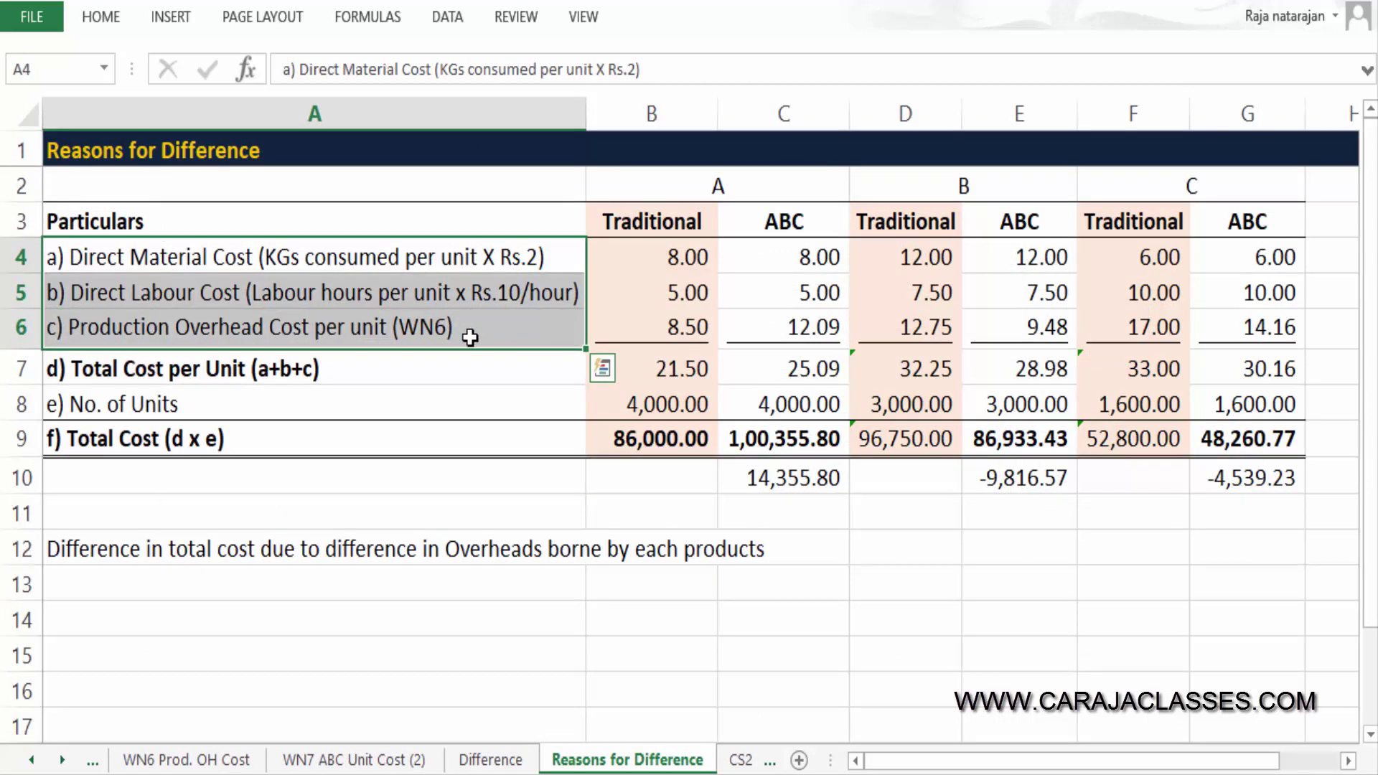
drag(688, 267, 690, 332)
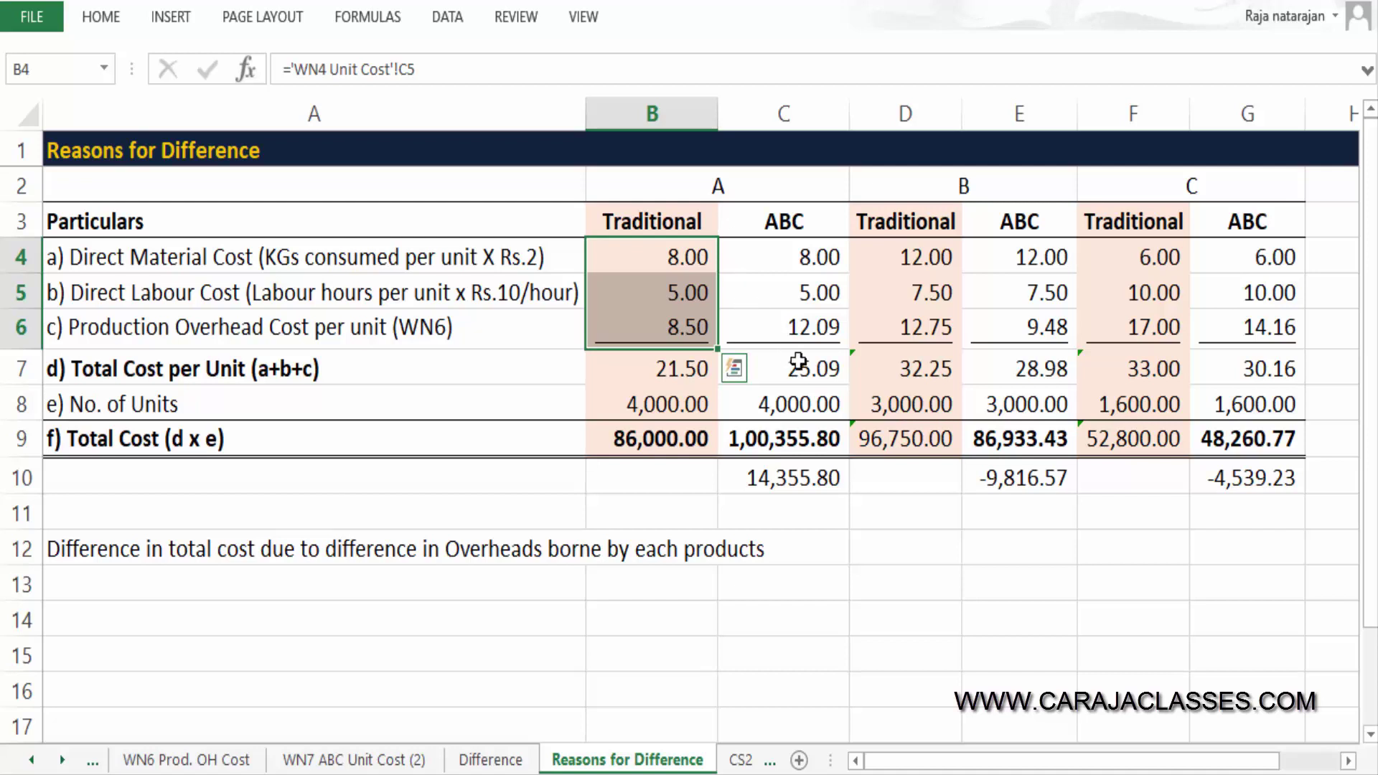
Compare product A's Traditional and ABC costs, highlighting material and labour in B4:C5 and production overhead in B6:C6.
click(810, 260)
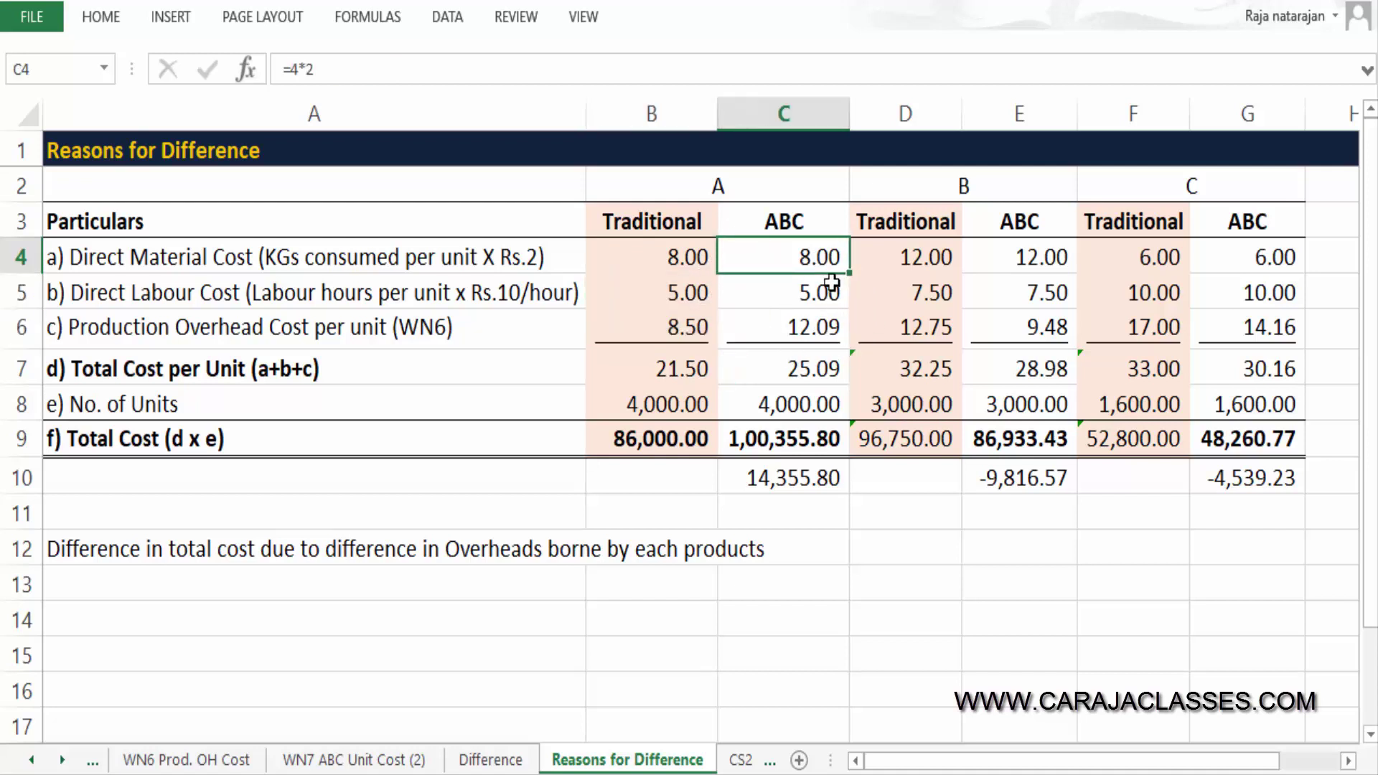
drag(830, 274, 818, 292)
drag(703, 260, 682, 301)
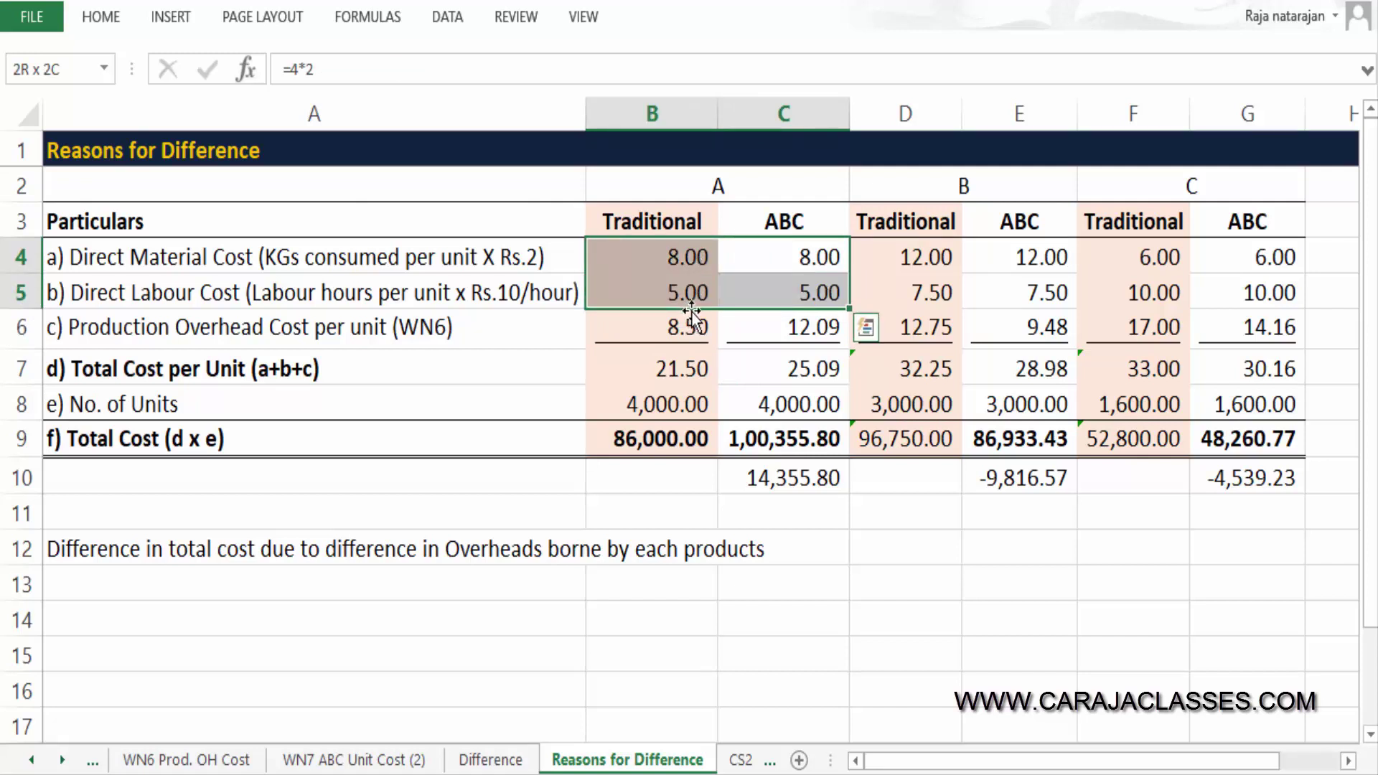
click(788, 323)
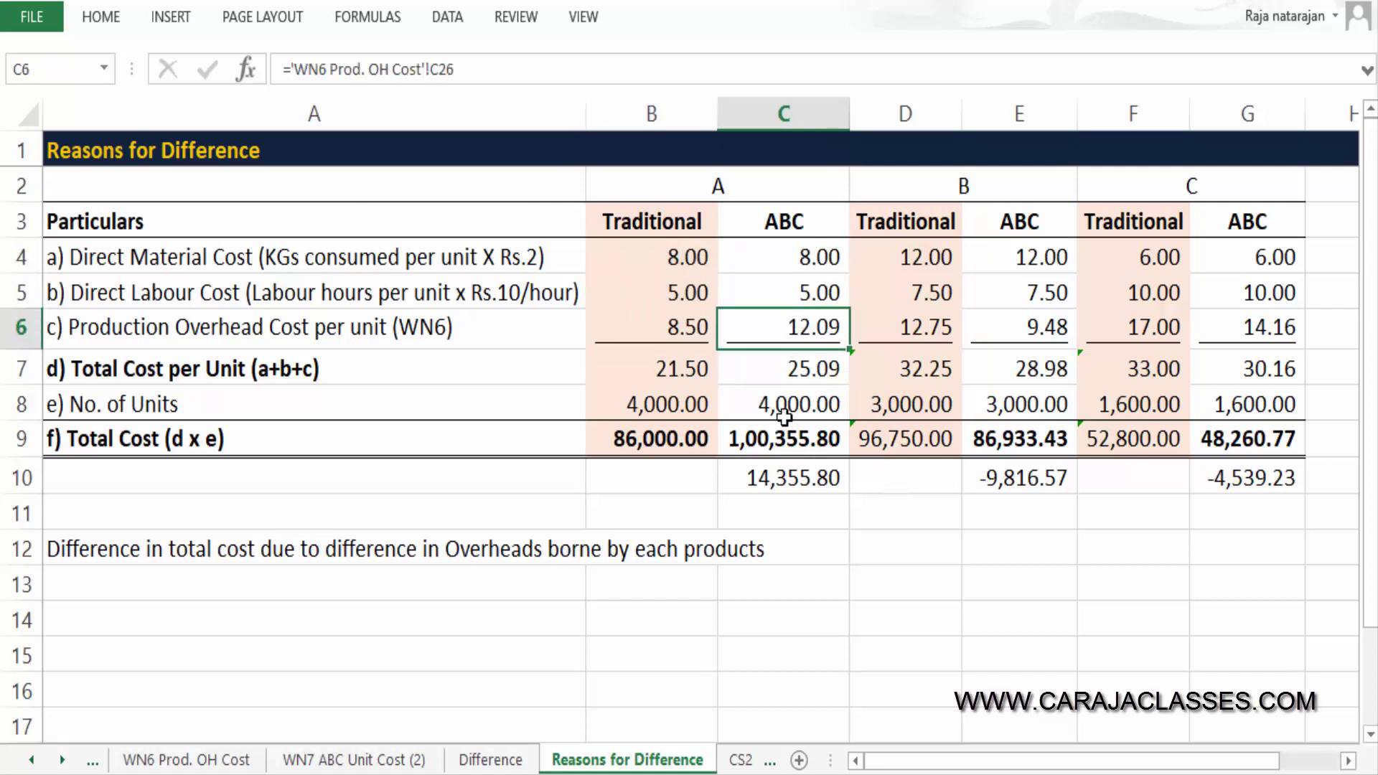
mouse_move(658, 334)
mouse_down()
mouse_move(723, 353)
mouse_move(822, 343)
mouse_up()
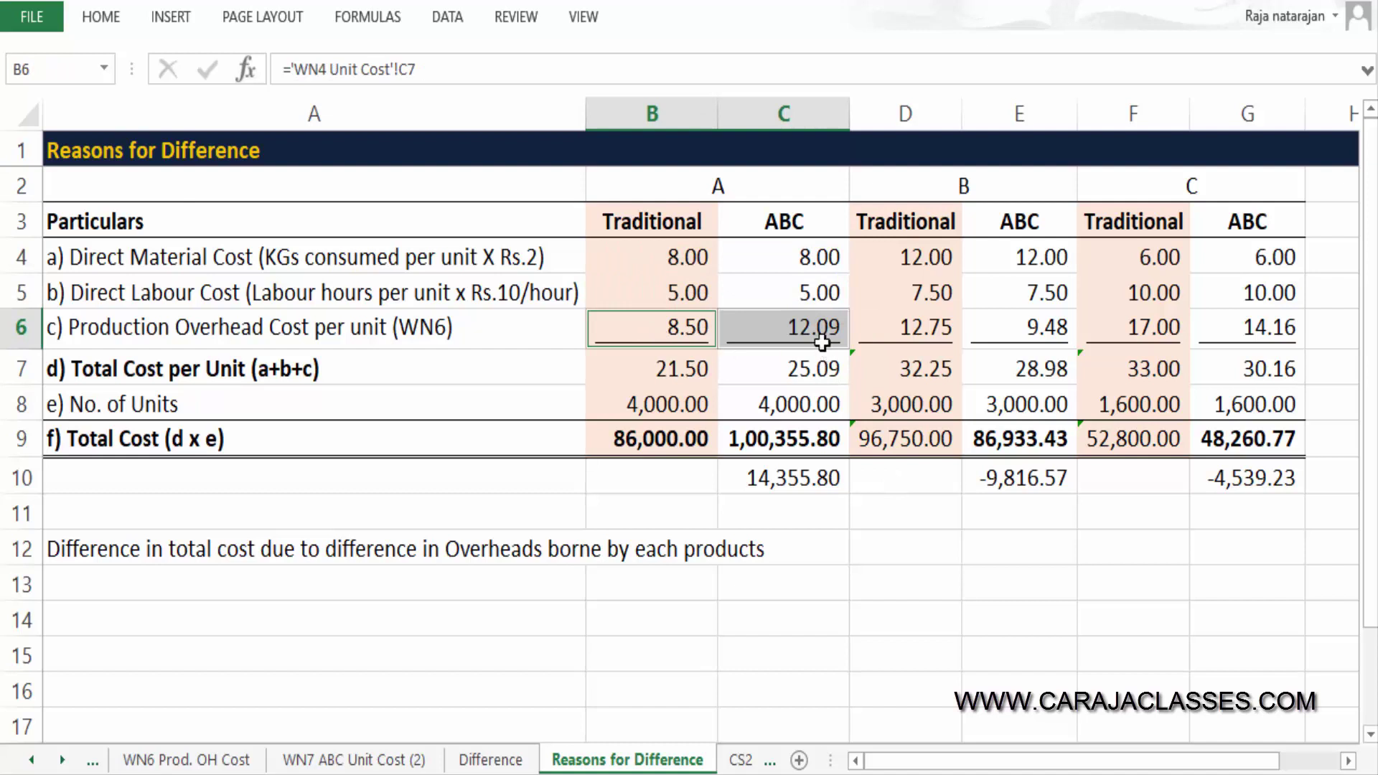
click(822, 338)
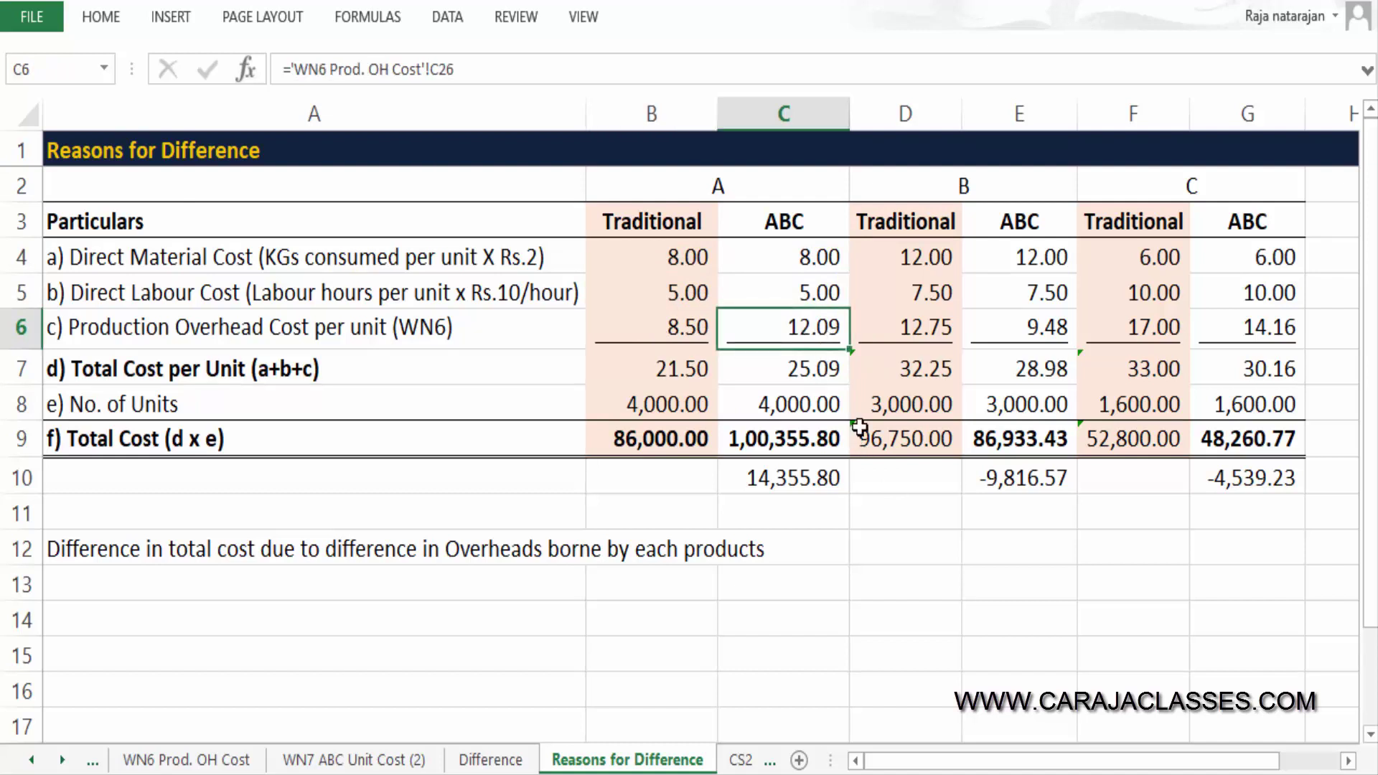
Highlight the material and labour costs of products B and C in D4:G5, followed by their production overheads in D6:G6.
drag(939, 244, 1220, 286)
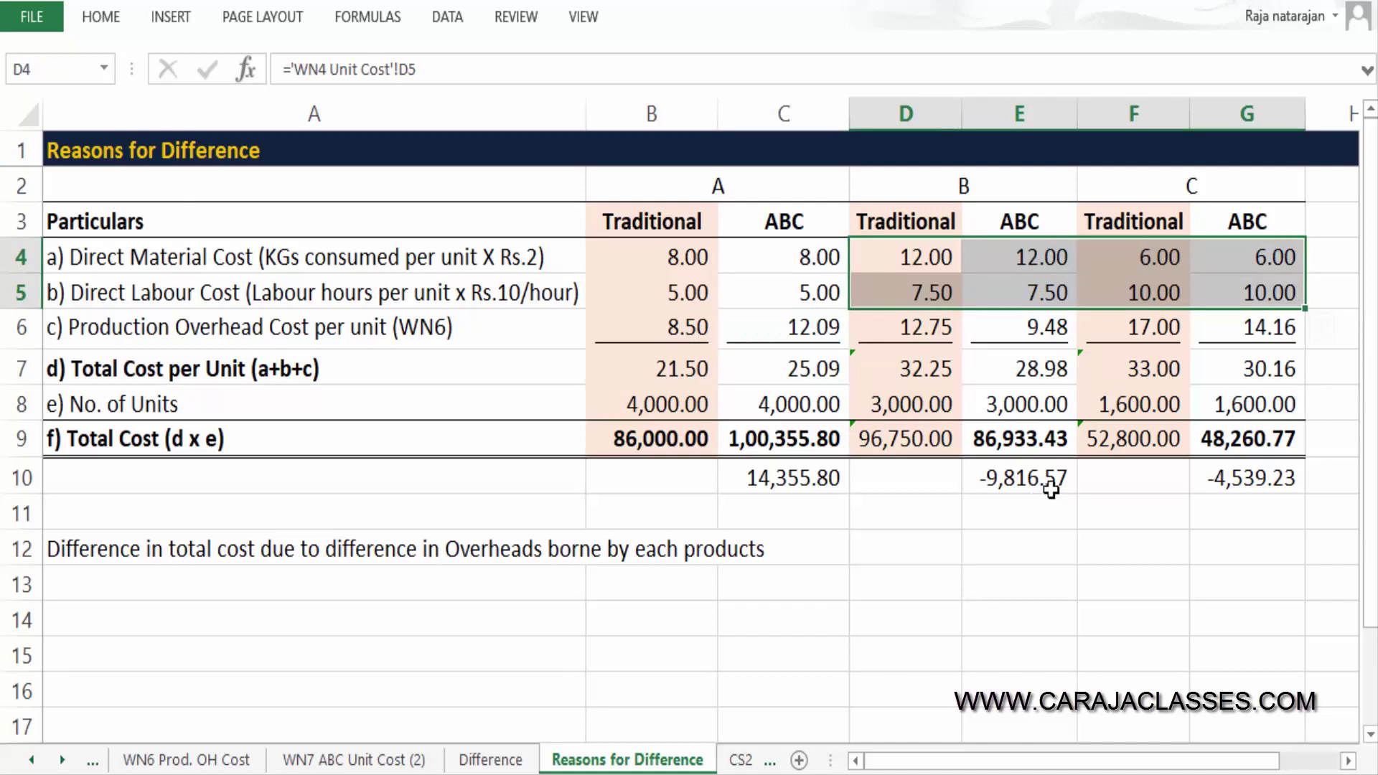
click(933, 339)
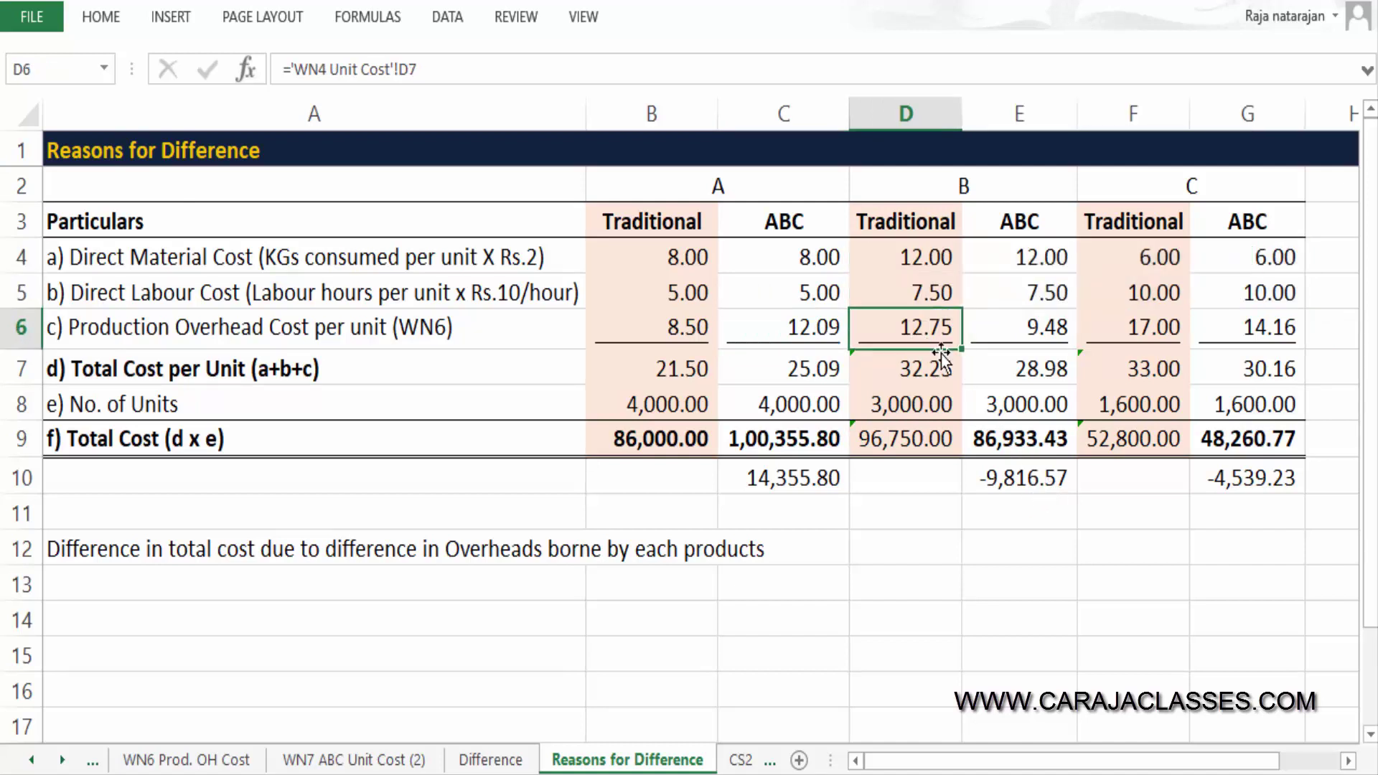
ctrl+click(1015, 335)
ctrl+click(1152, 336)
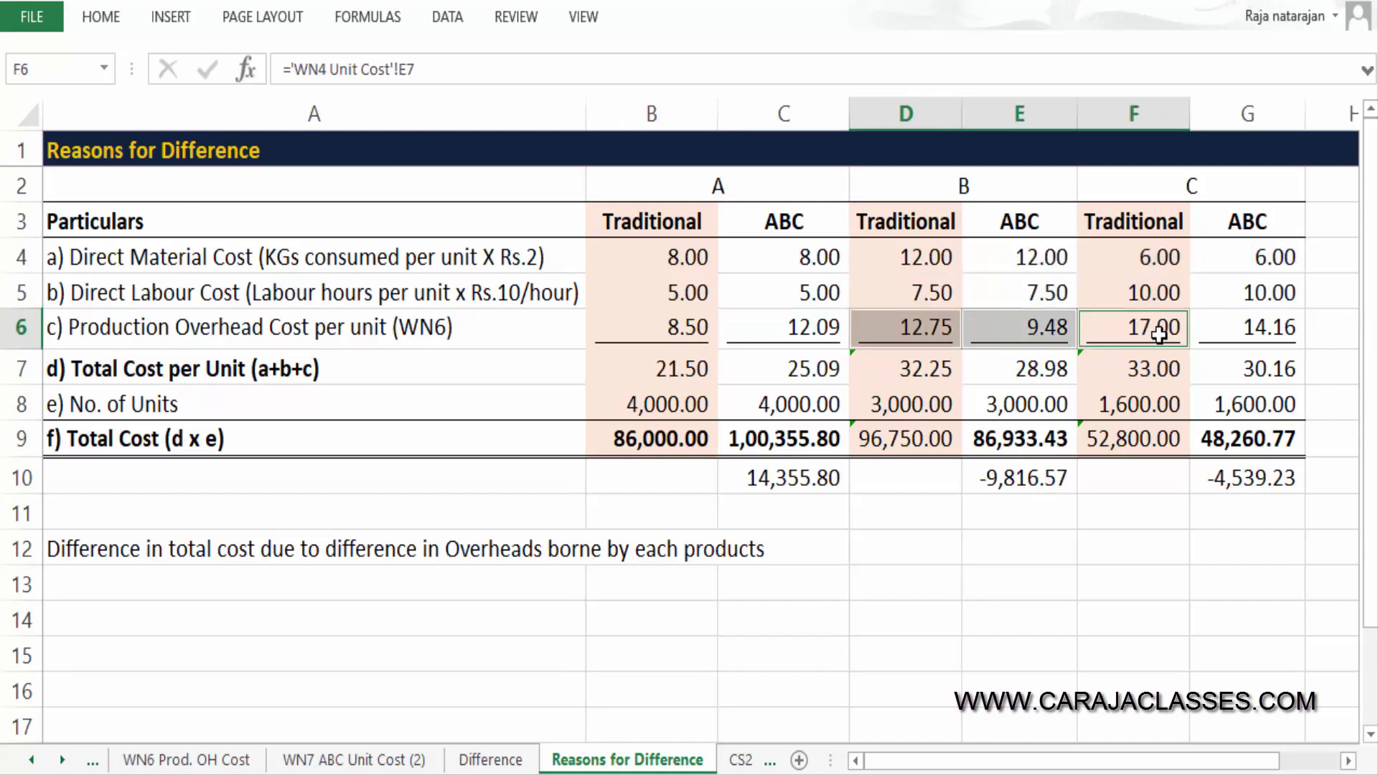
ctrl+click(1261, 329)
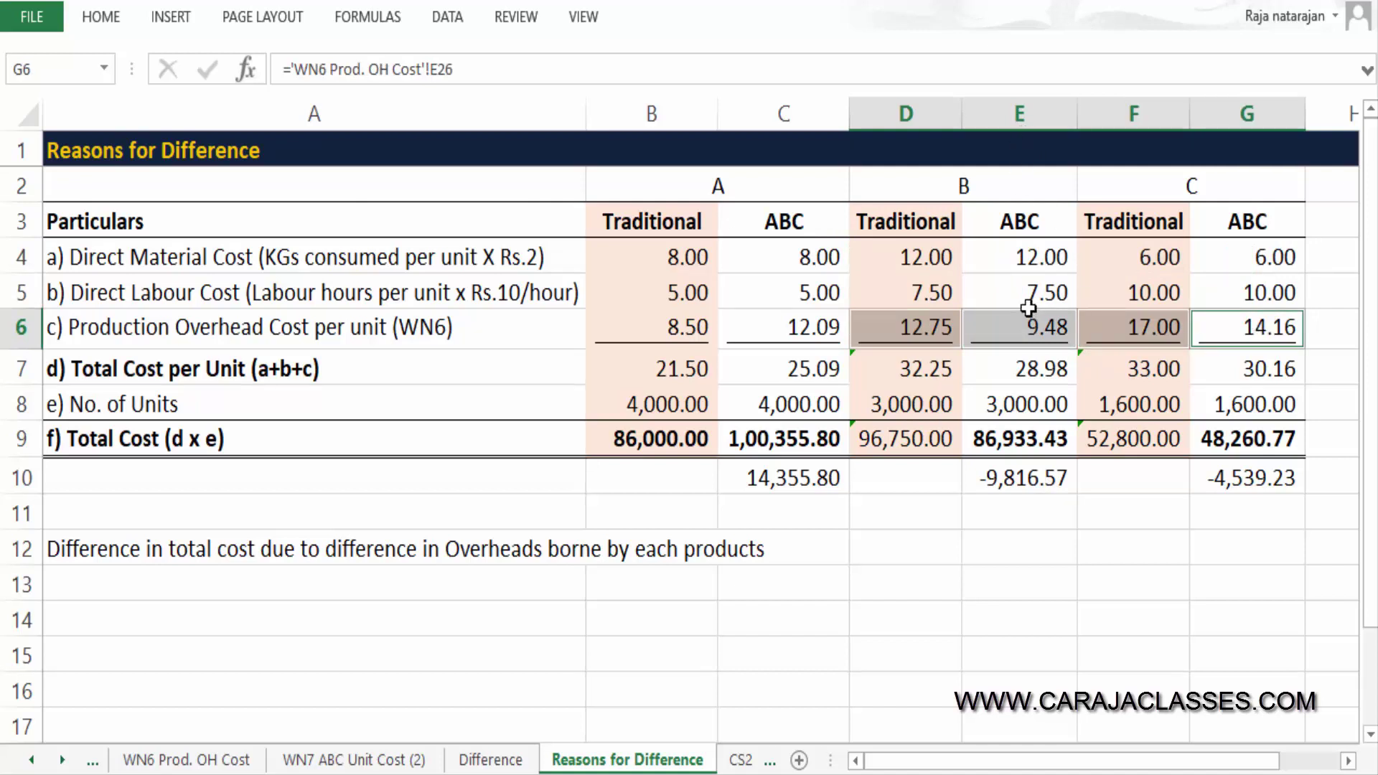
Step through the Traditional and ABC overhead costs per unit individually, for product B in D6 and E6 and product C in F6 and G6.
click(902, 339)
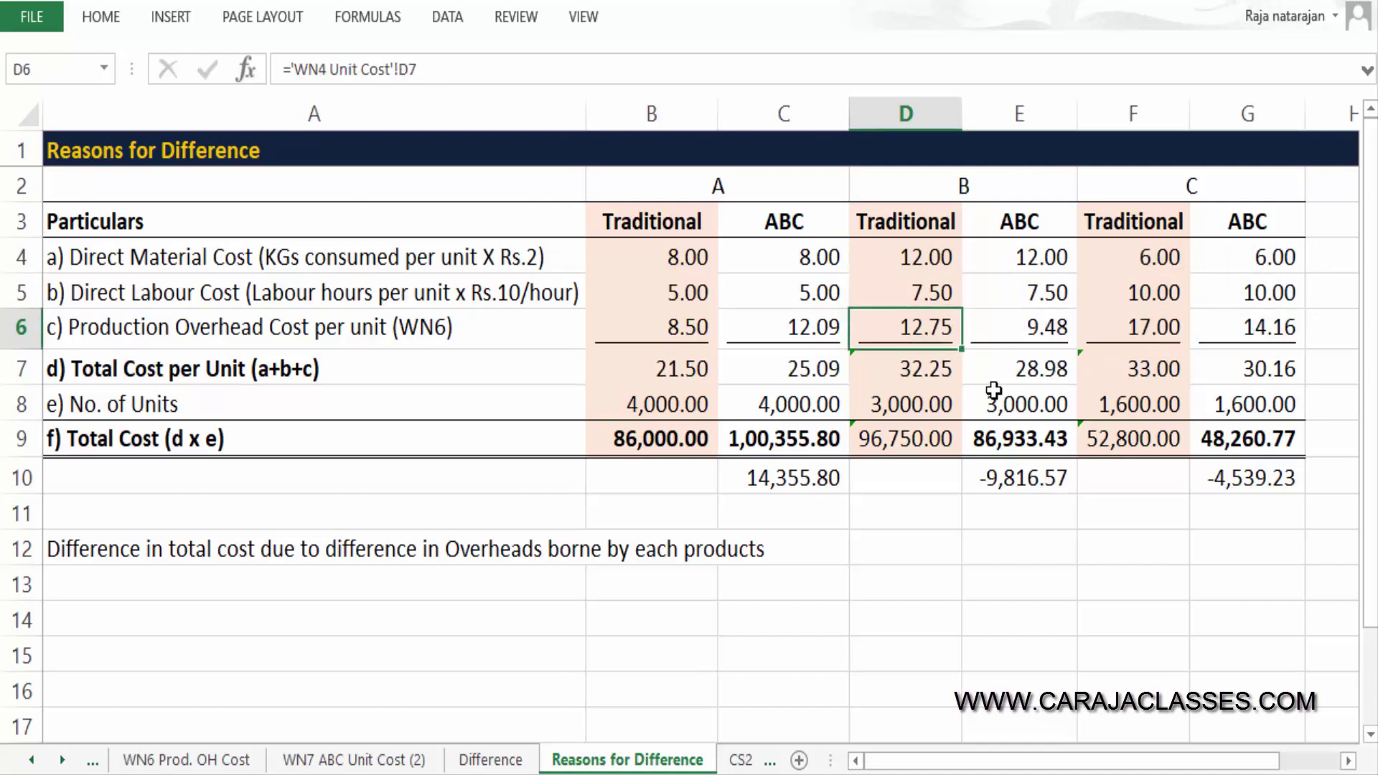
click(1049, 333)
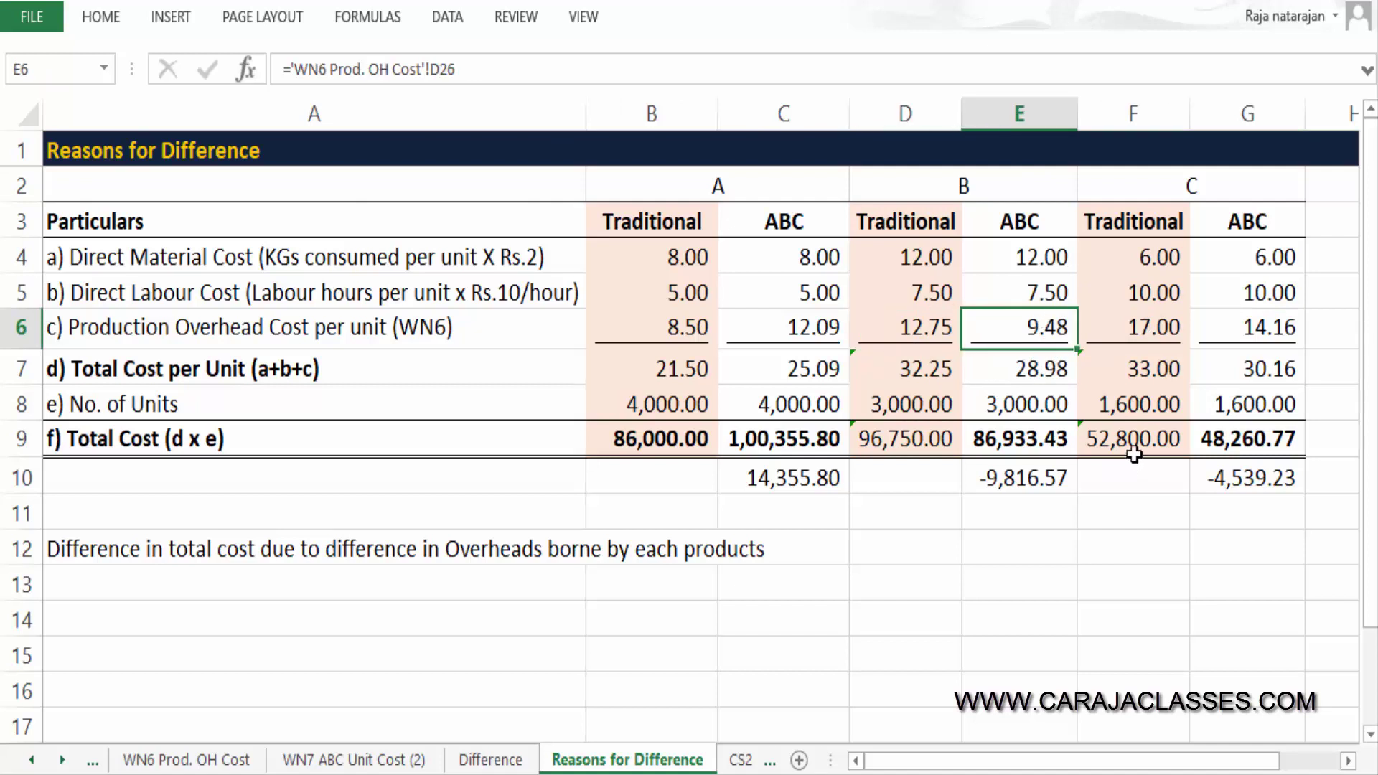
click(1145, 342)
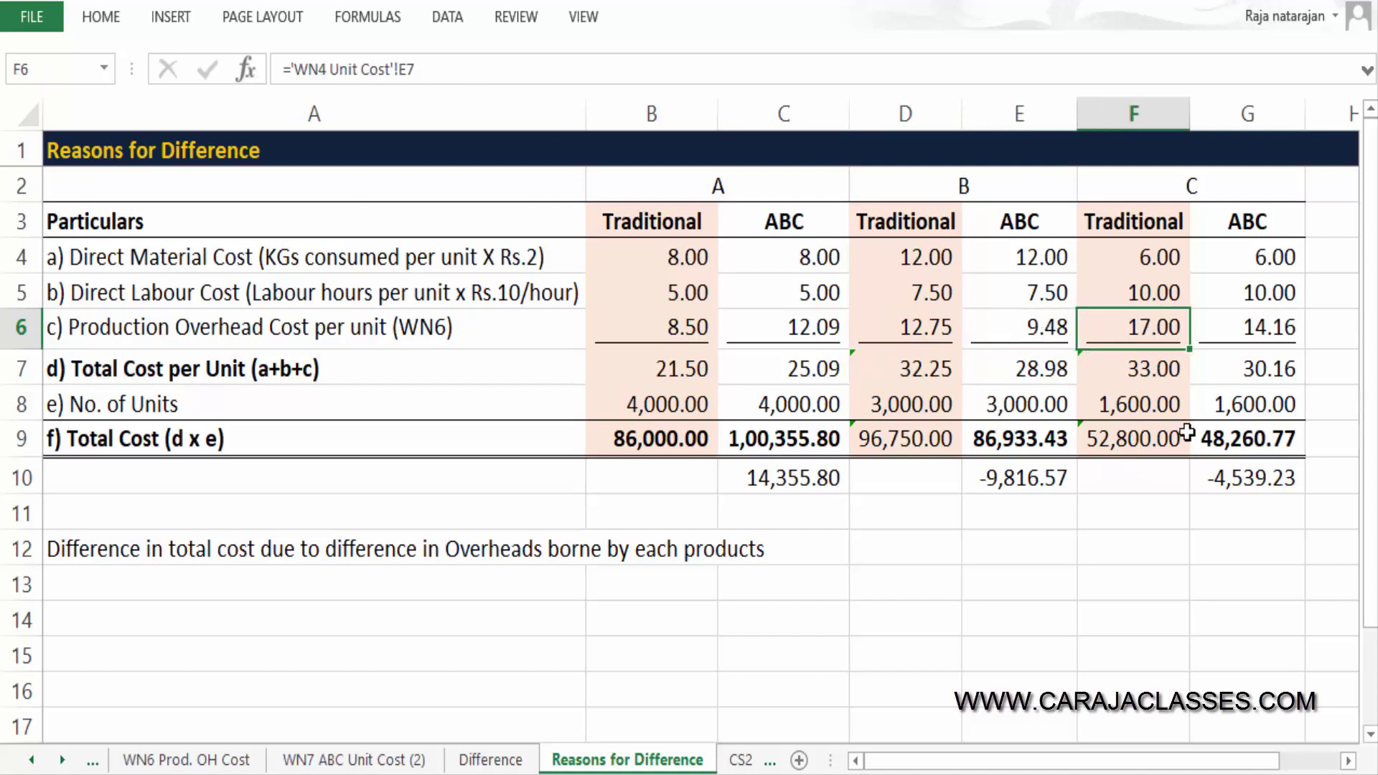
click(1270, 337)
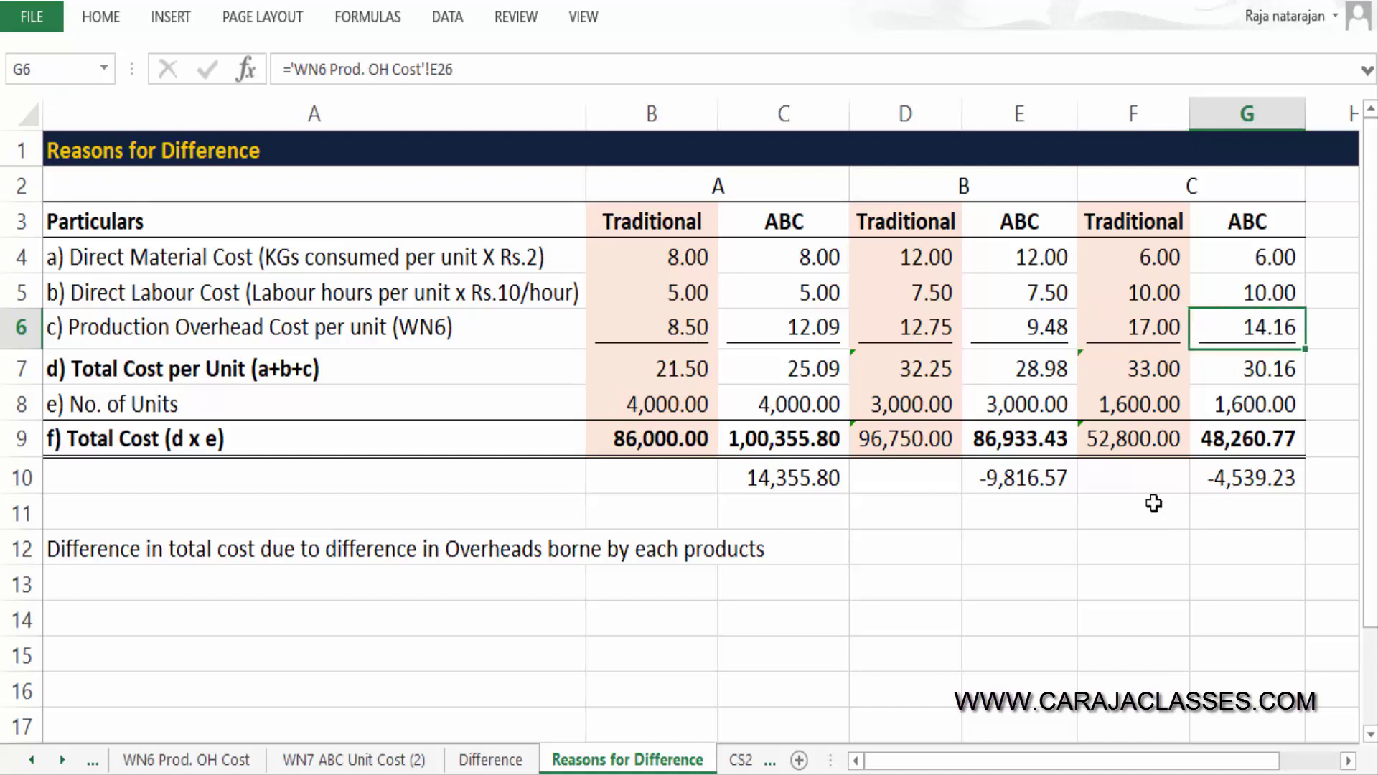
Step through the Total Cost per Unit row from B7 to G7, comparing Traditional with ABC for products A, B and C.
click(693, 382)
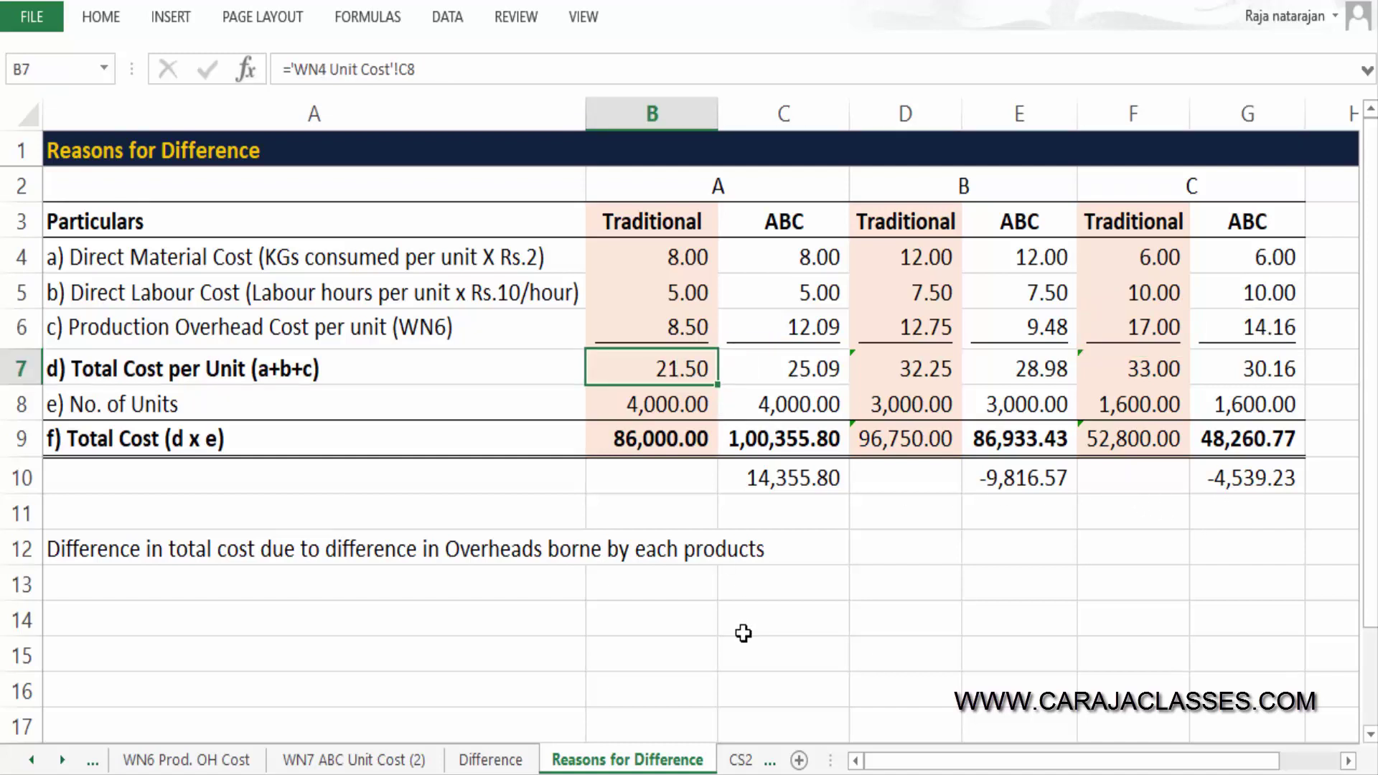
click(824, 378)
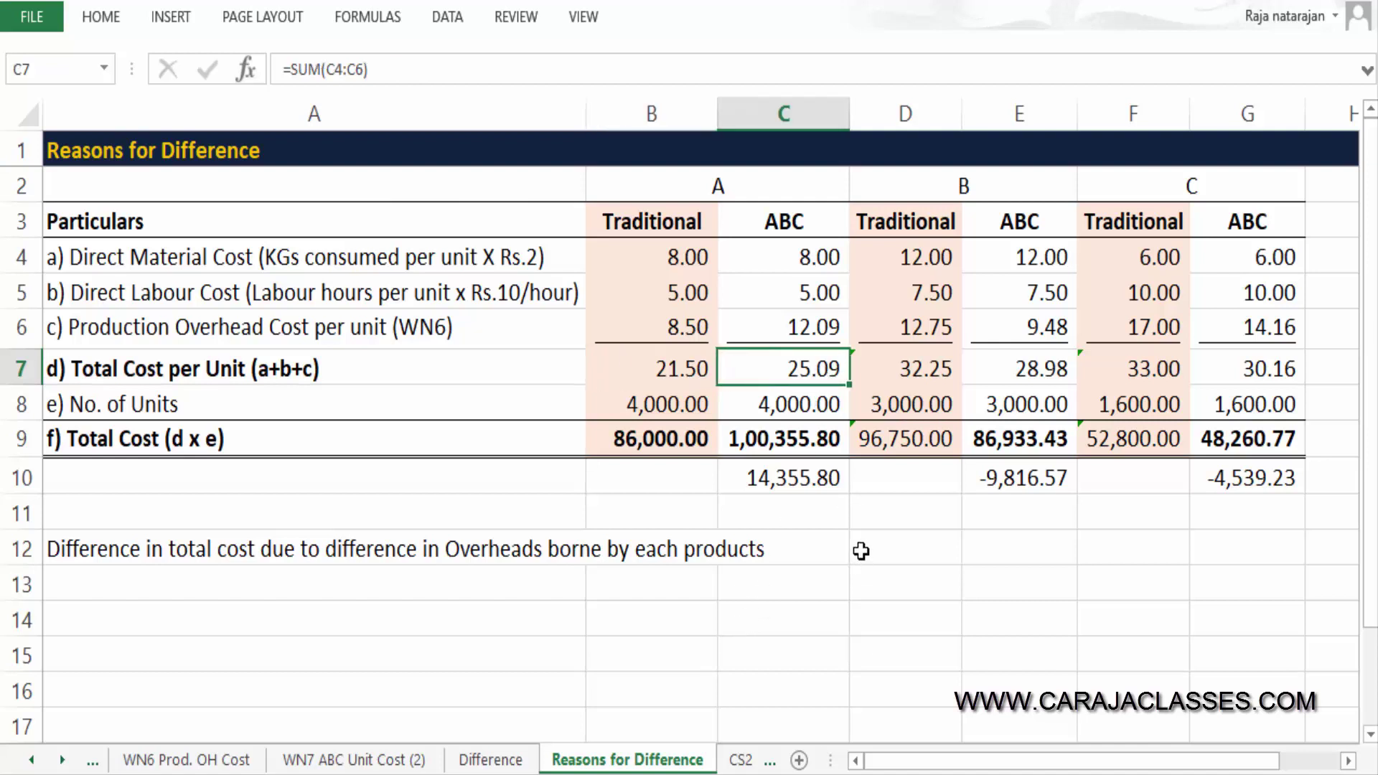
click(935, 368)
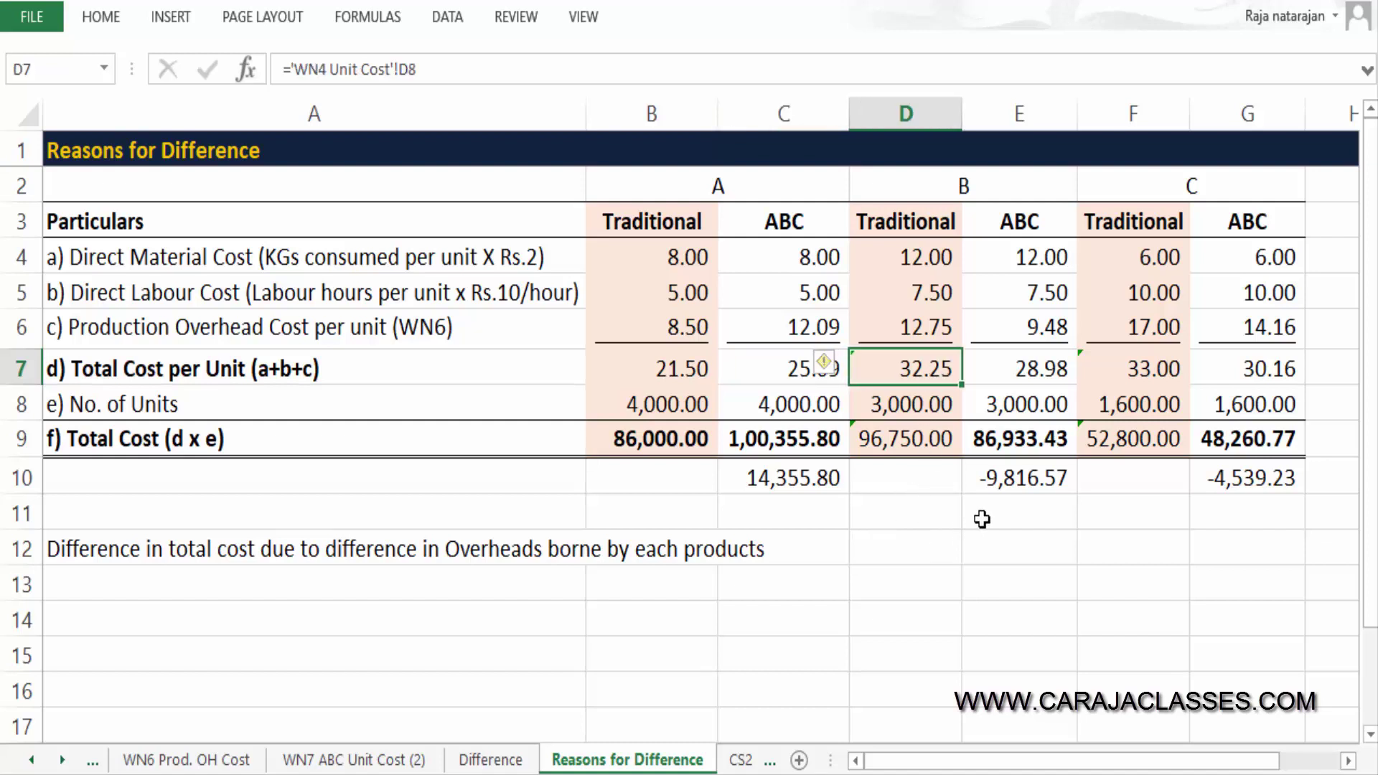
click(1051, 379)
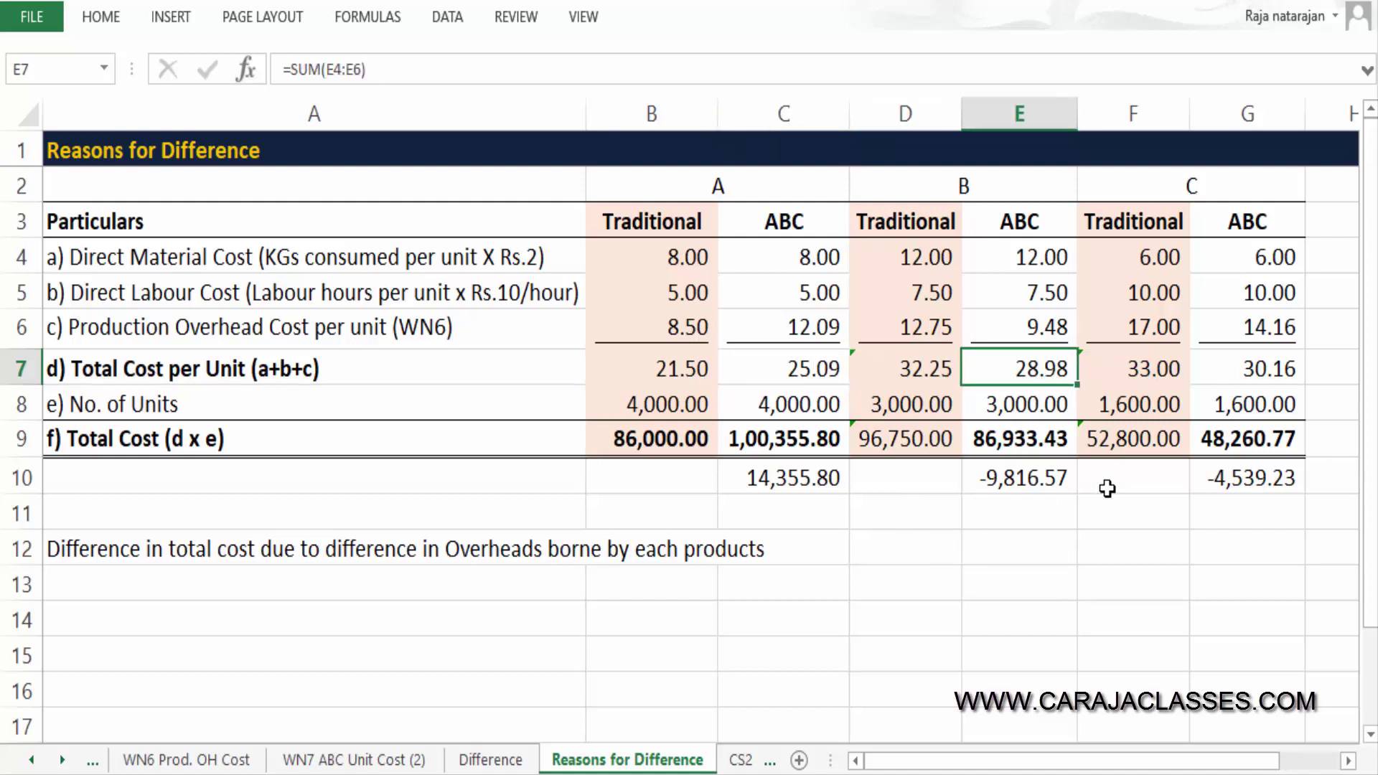
click(1157, 364)
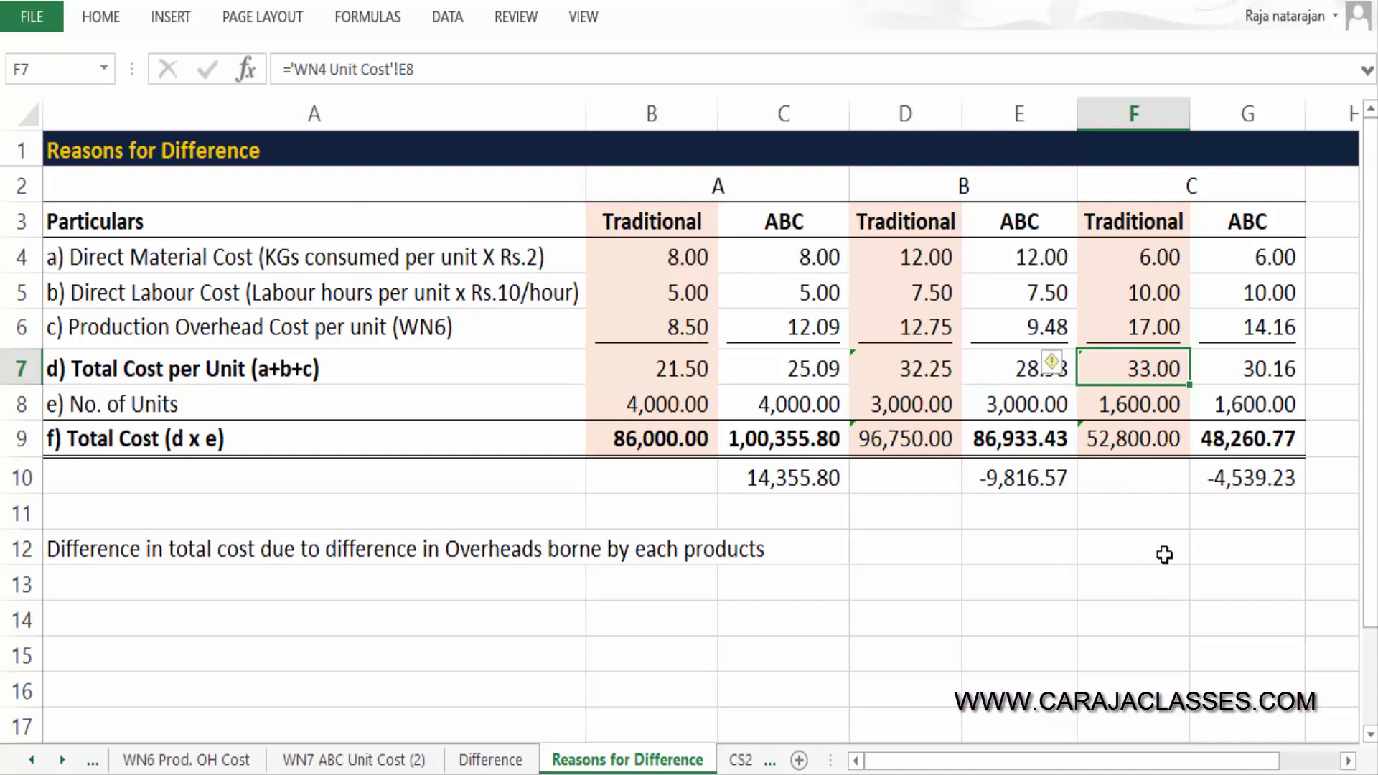
click(1263, 370)
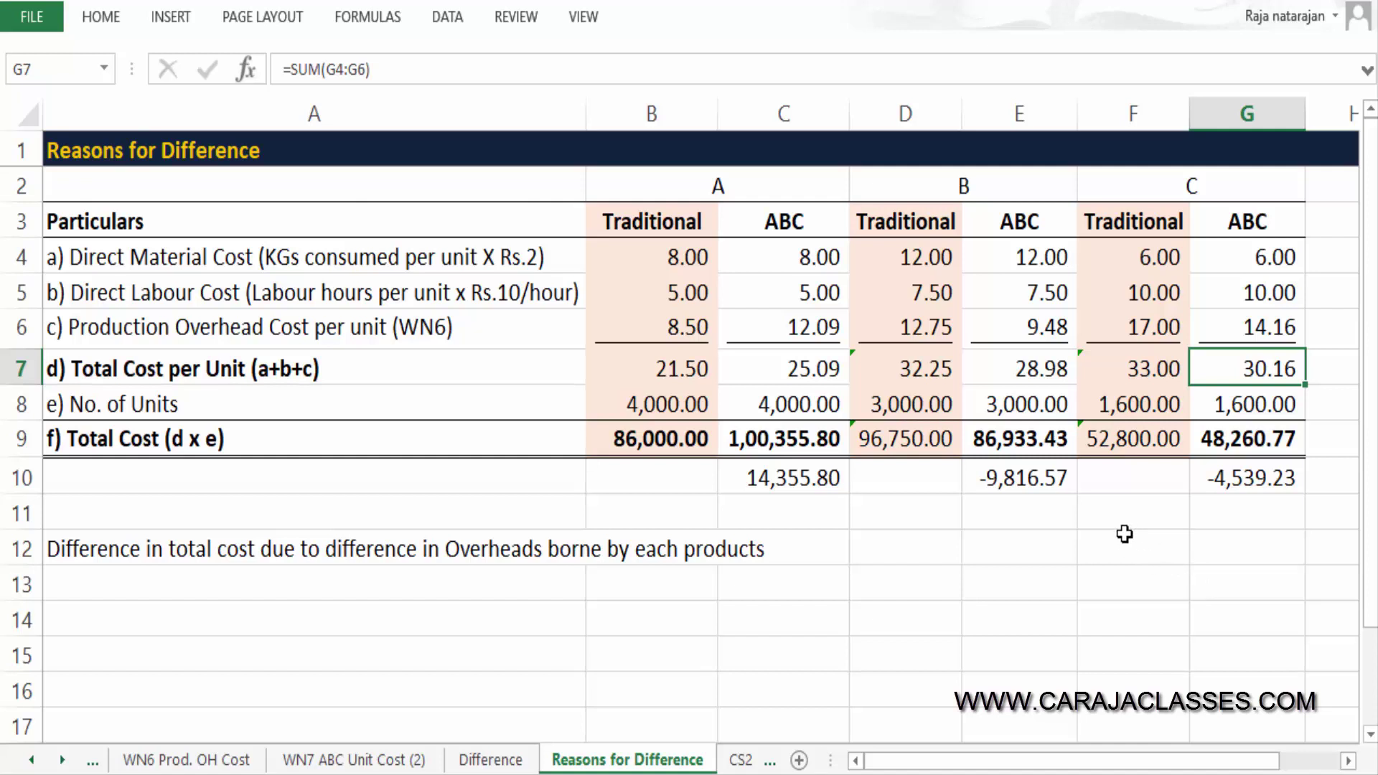
Make the note on overhead differences in A12 bold and italic, and extend the selection to A12:C12.
click(98, 560)
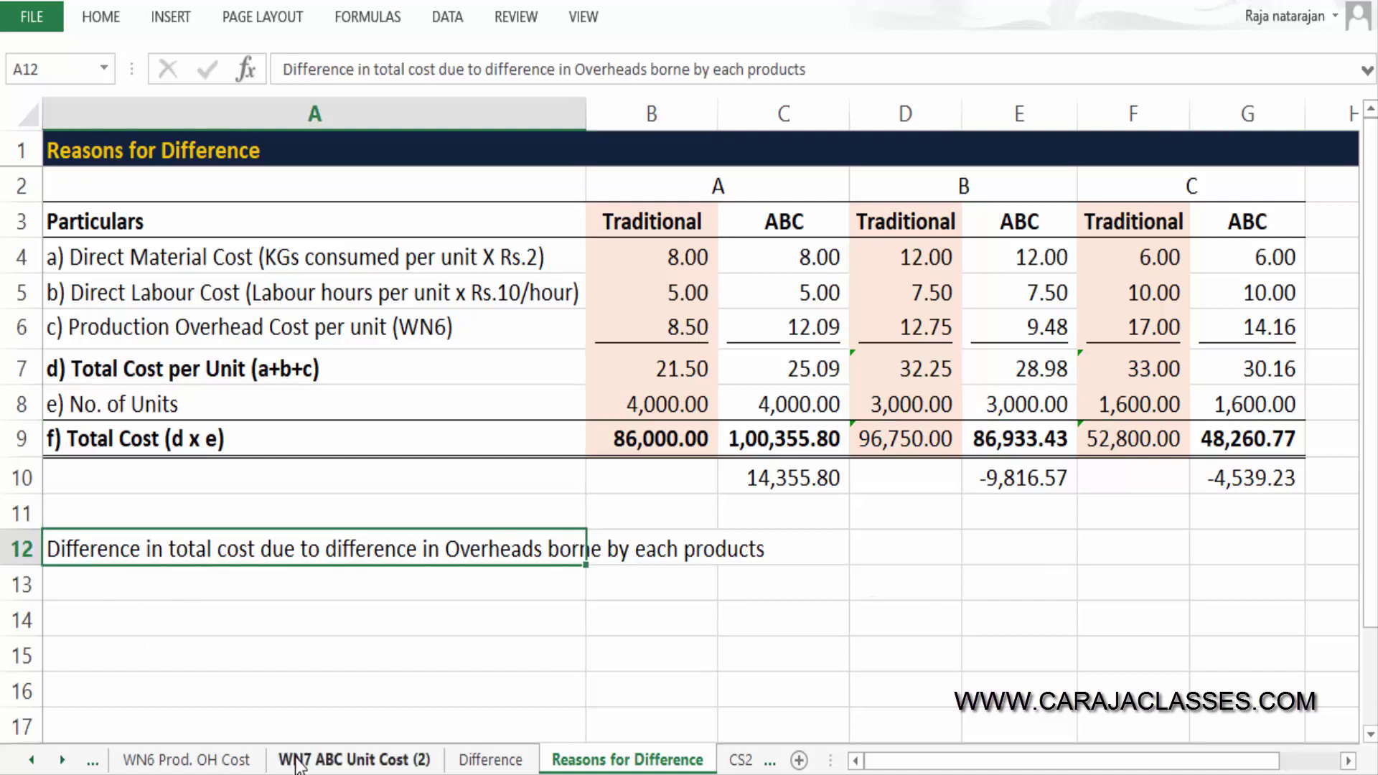
key(ctrl+b)
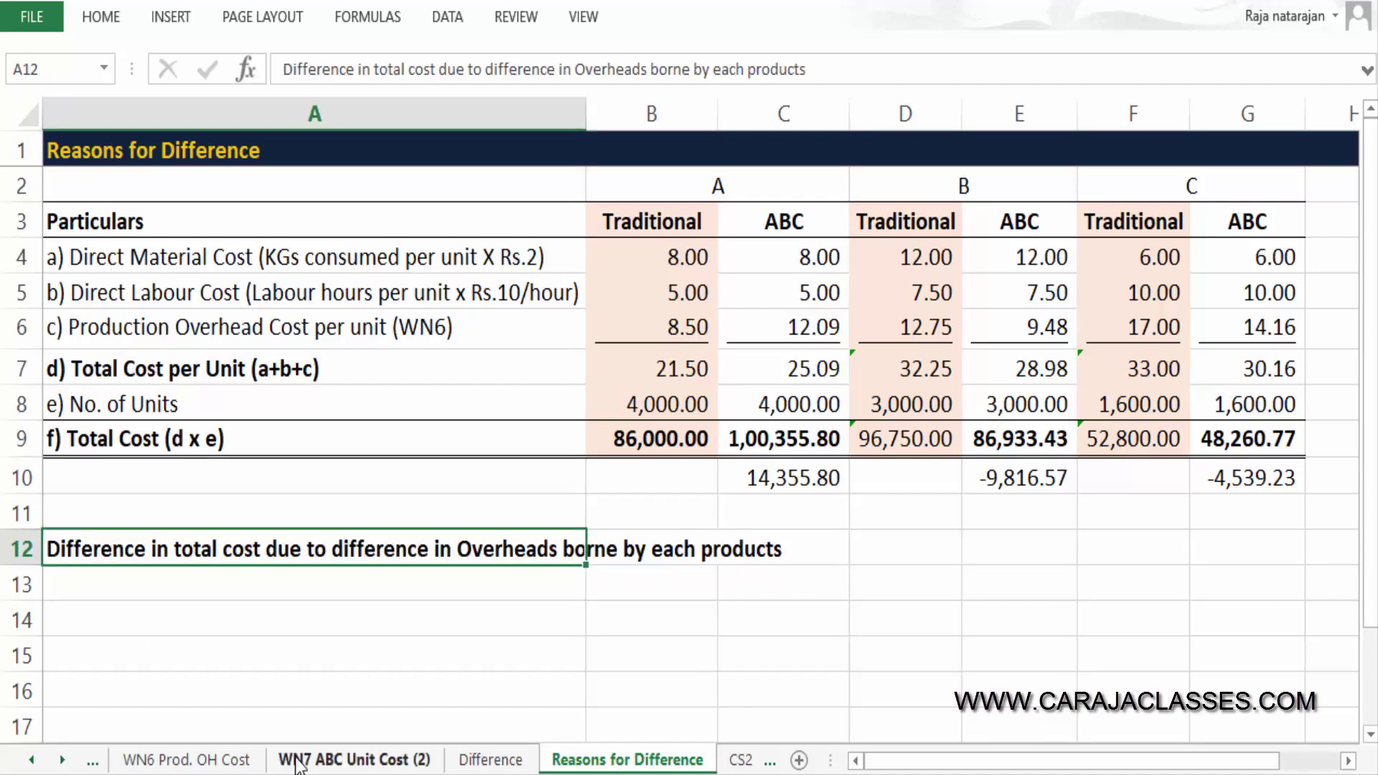
key(ctrl+i)
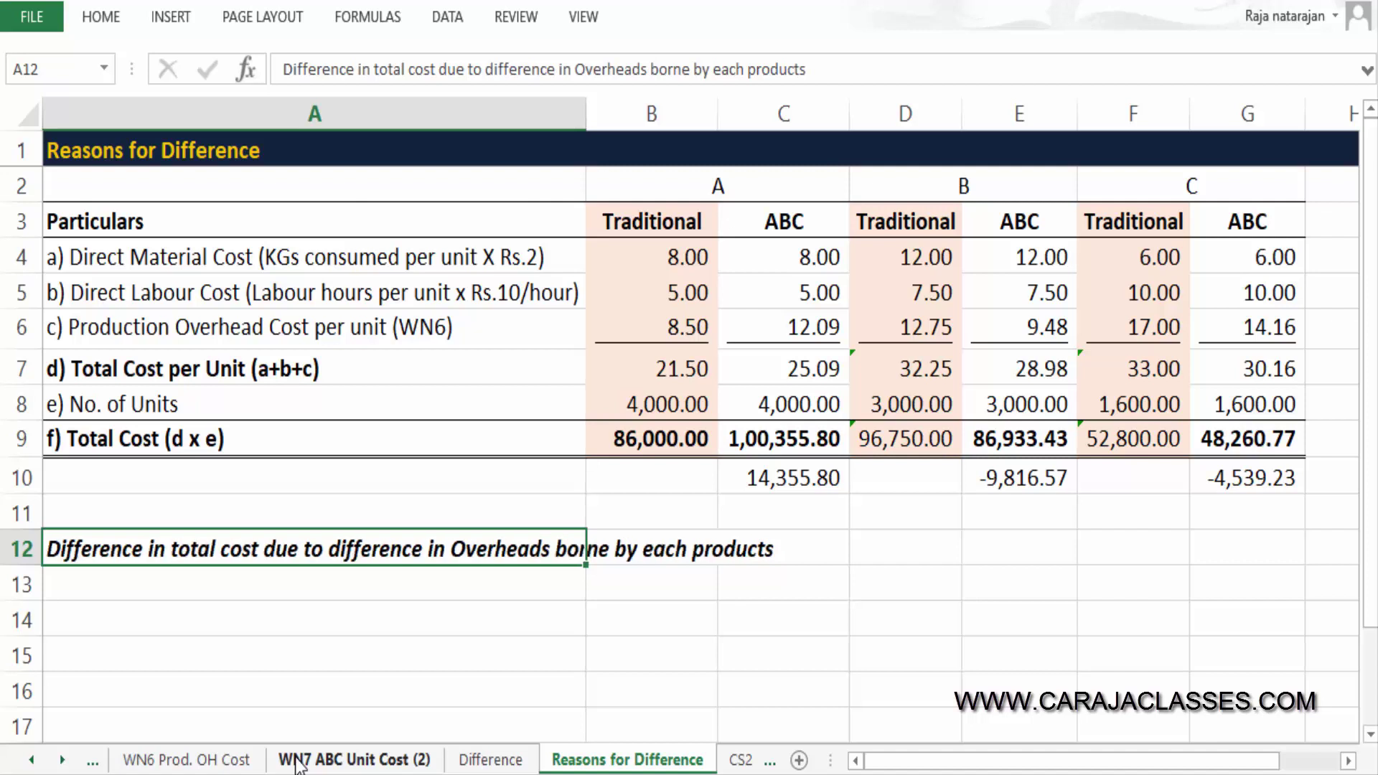
key(shift+Right)
key(shift+Right)
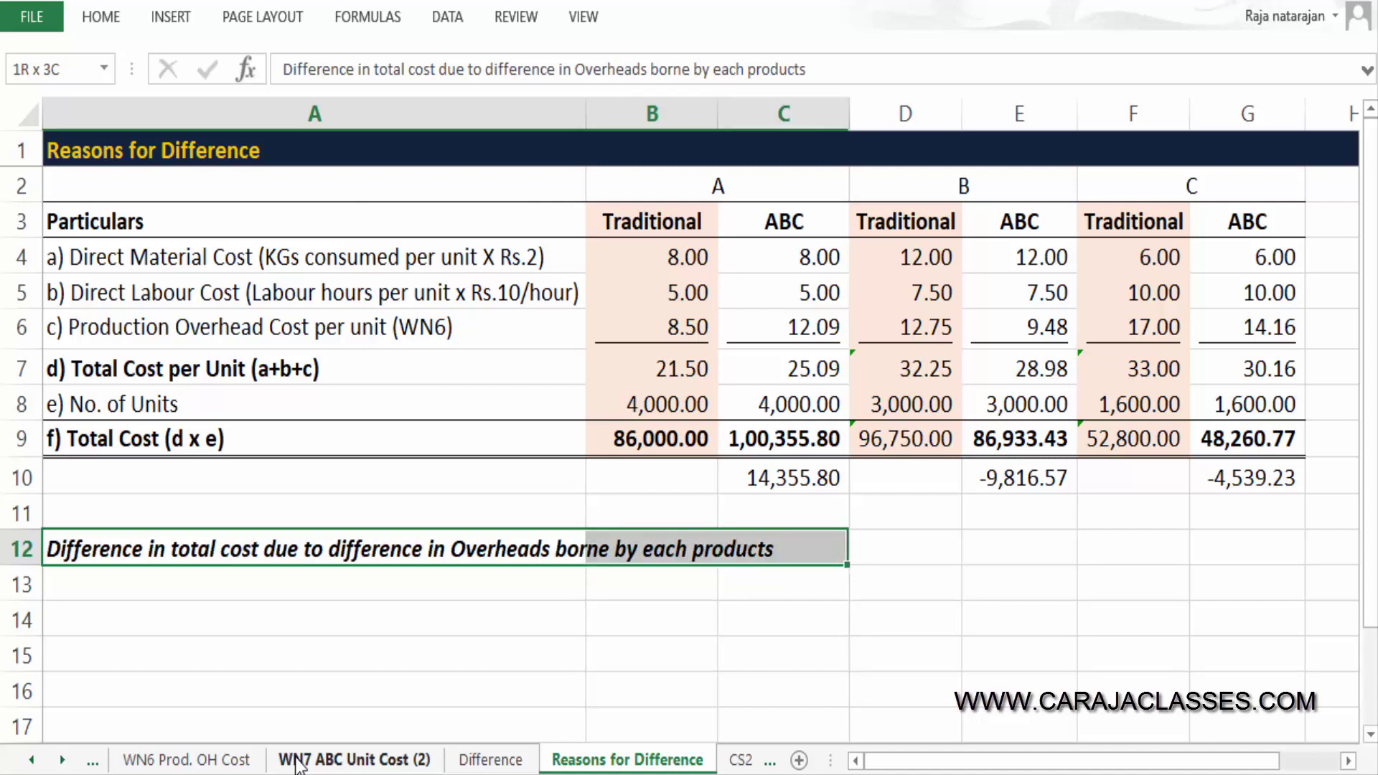